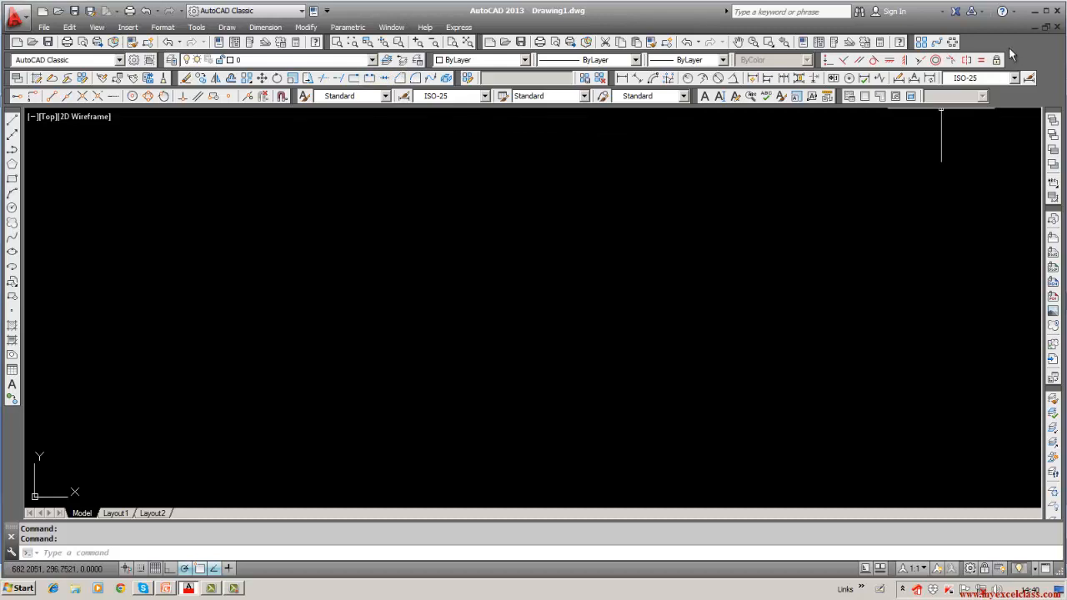
right_click(1010, 54)
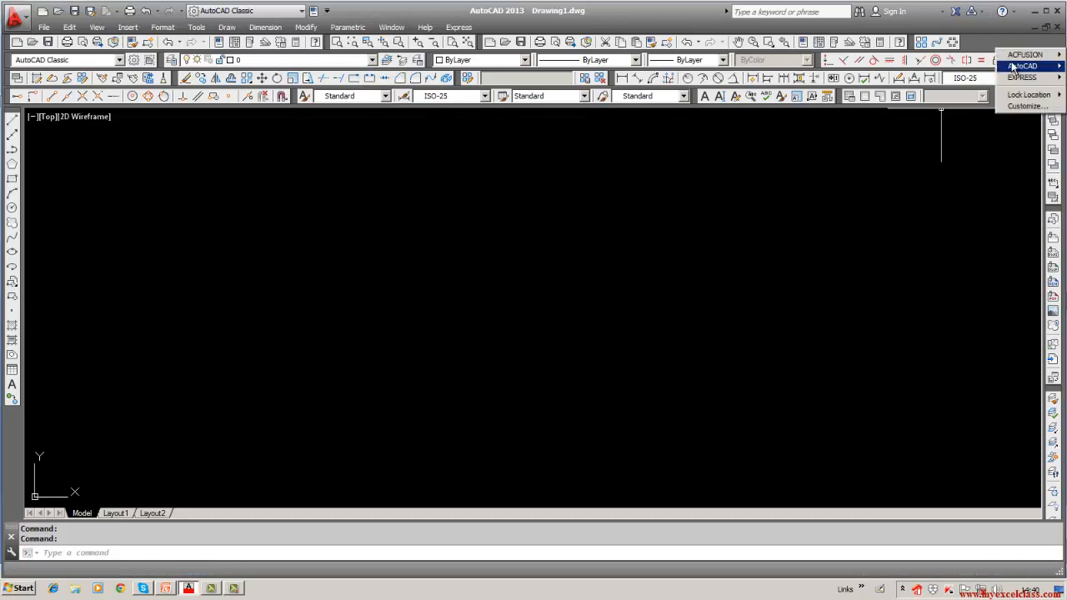
mouse_move(1014, 67)
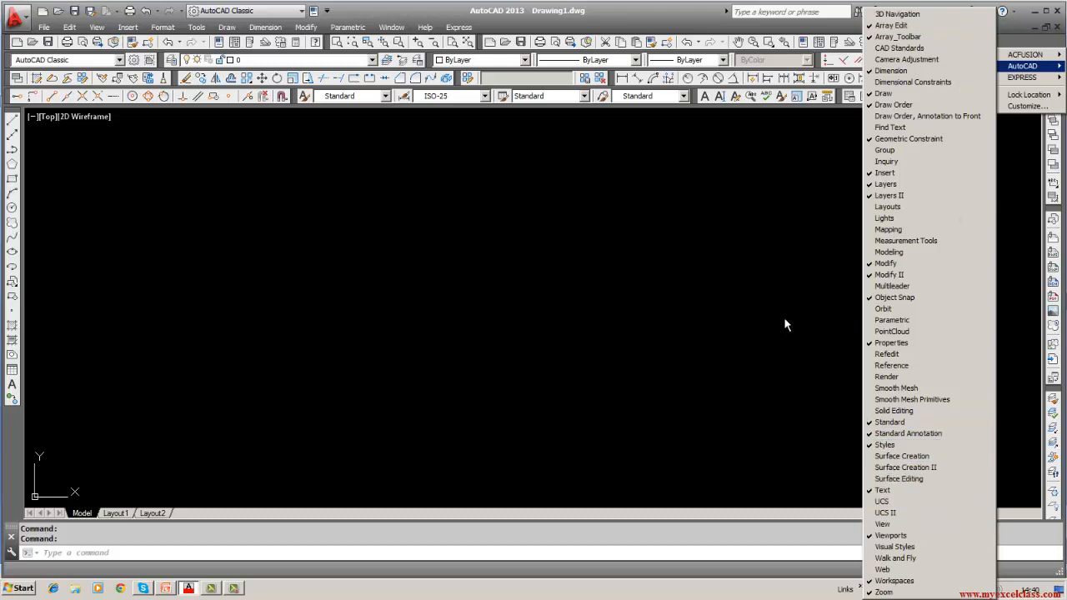
left_click(675, 314)
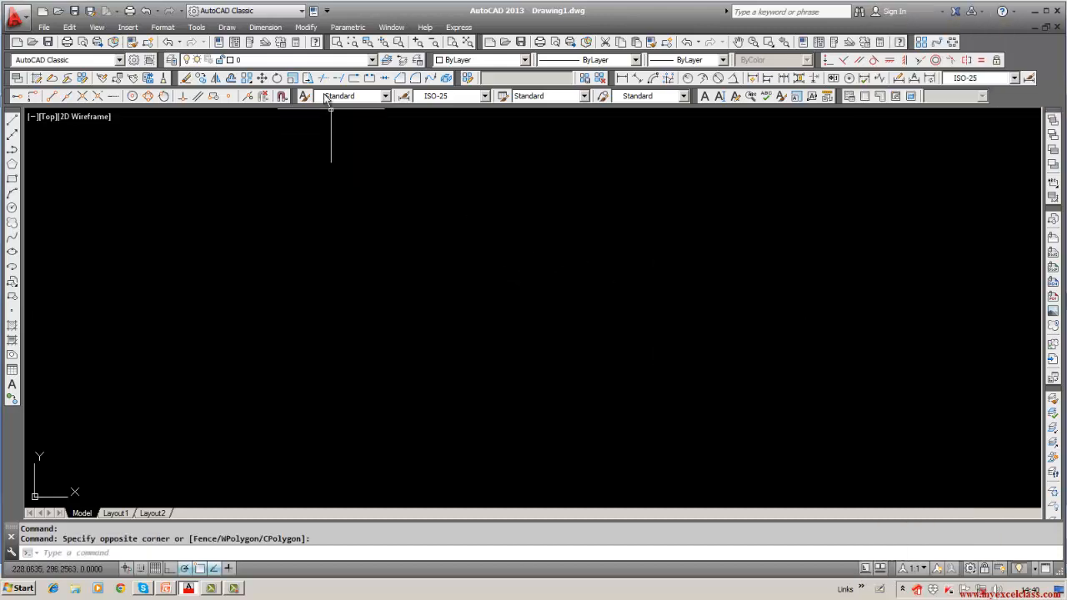
left_click(265, 28)
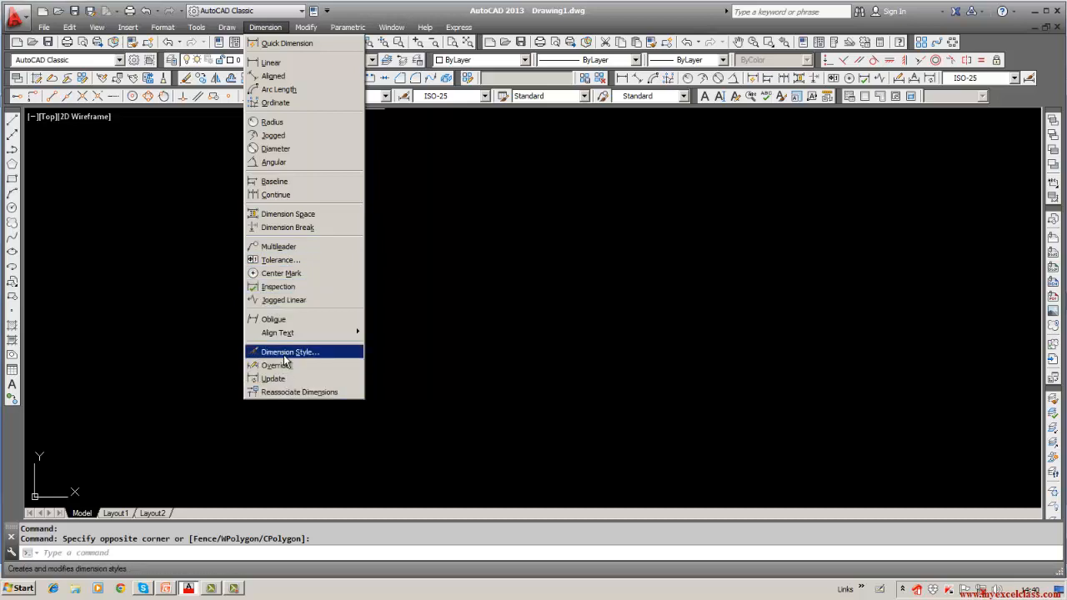
left_click(126, 262)
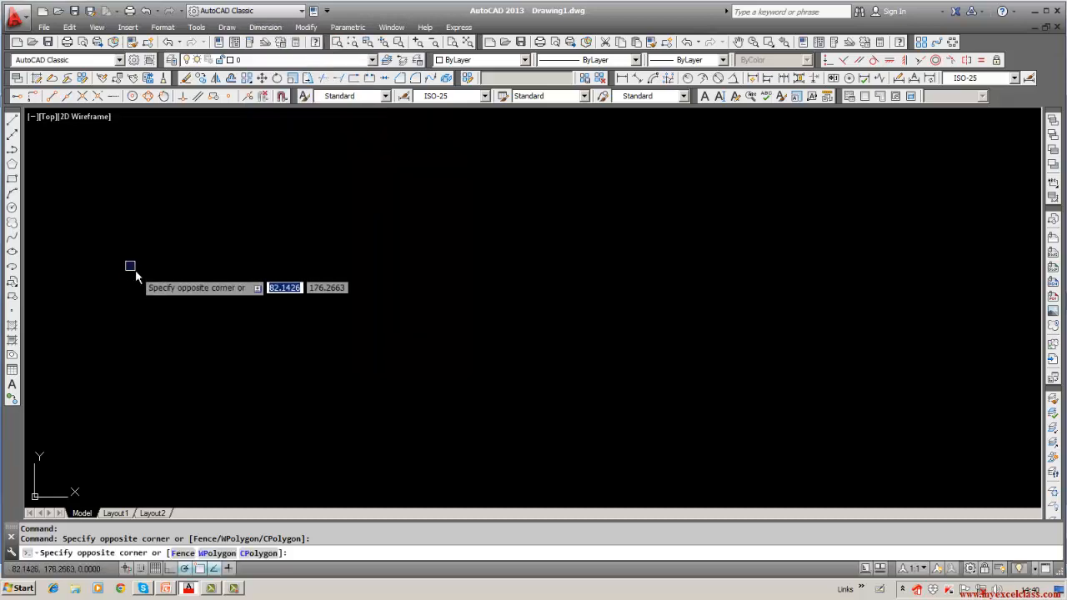
left_click(135, 270)
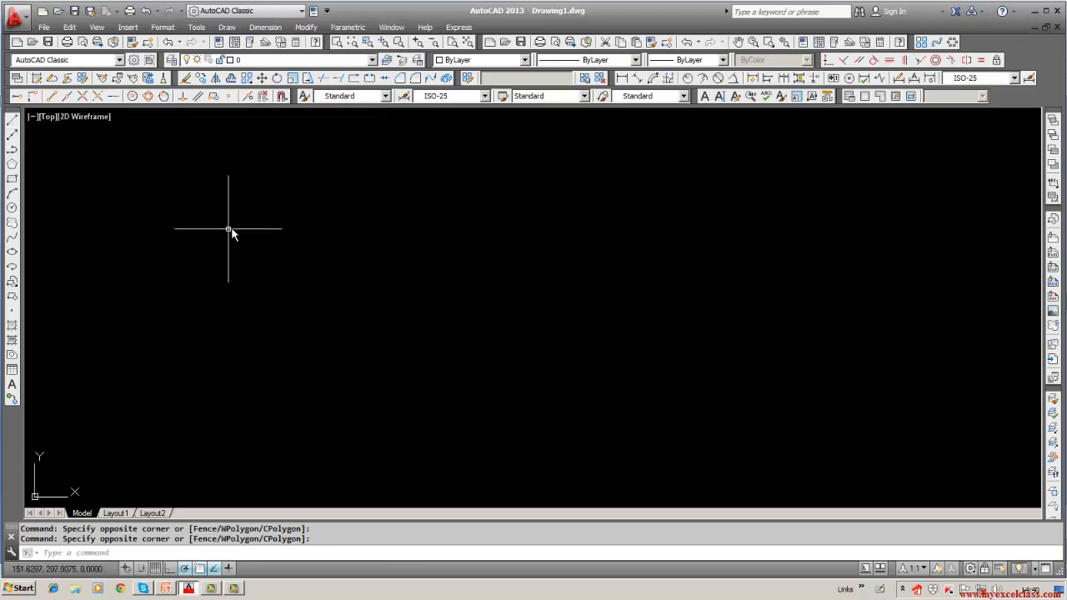
left_click(266, 213)
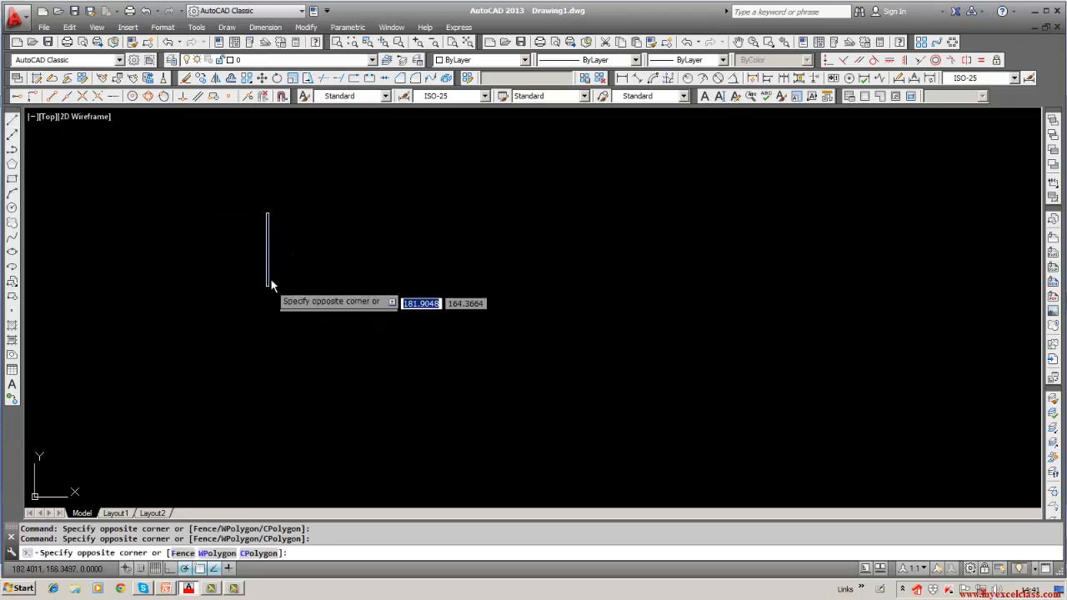
left_click(270, 279)
Draw a stepped outline with connected lines: partial left edge, bottom edge, three rising steps, right edge and full-width top edge.
left_click(13, 121)
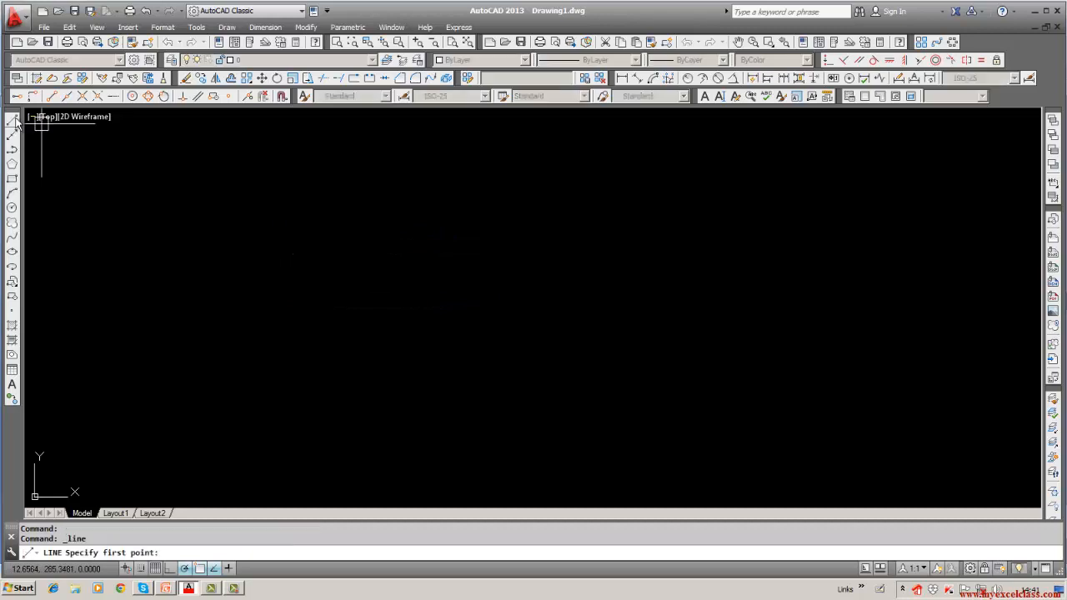
left_click(318, 254)
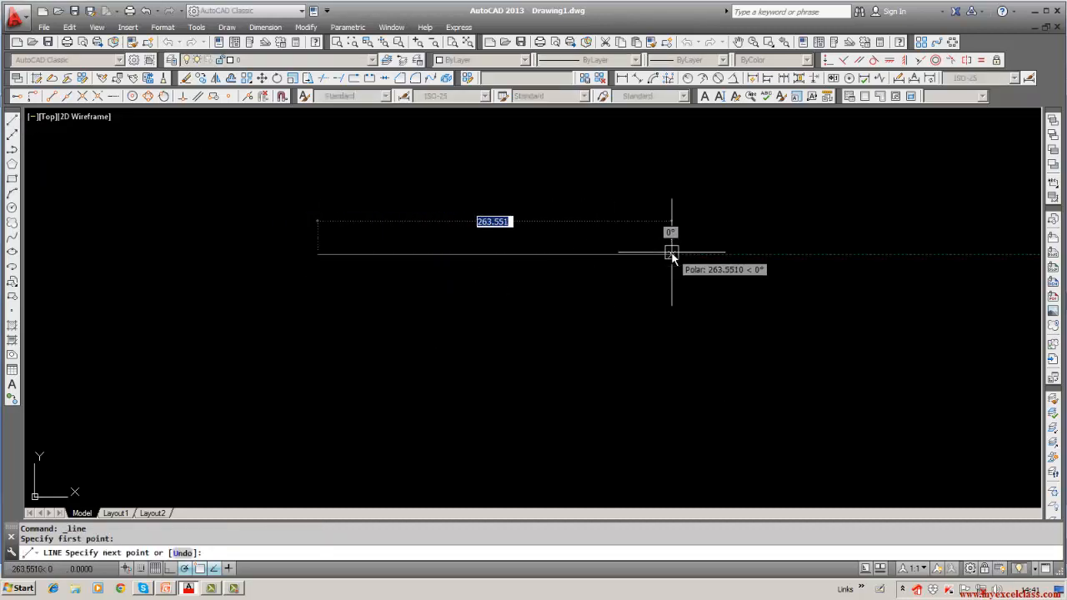
left_click(318, 401)
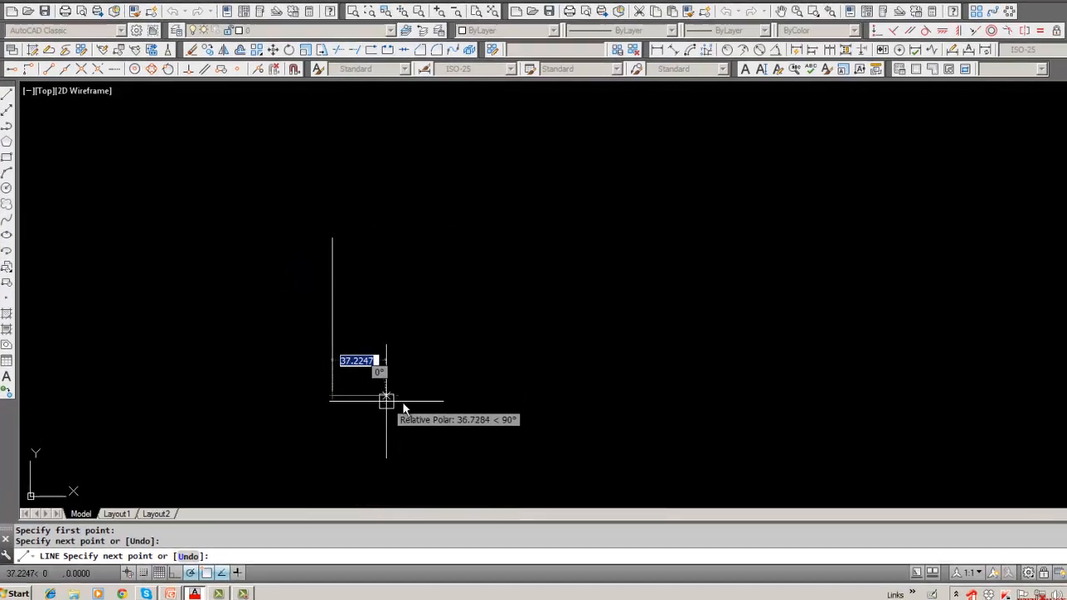
left_click(484, 401)
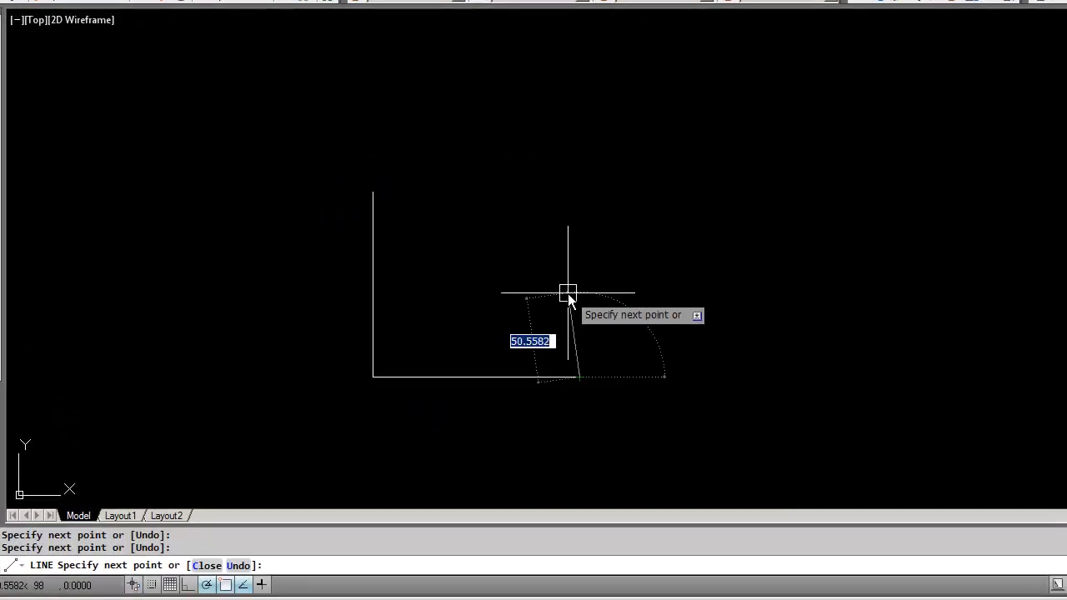
left_click(579, 290)
left_click(686, 290)
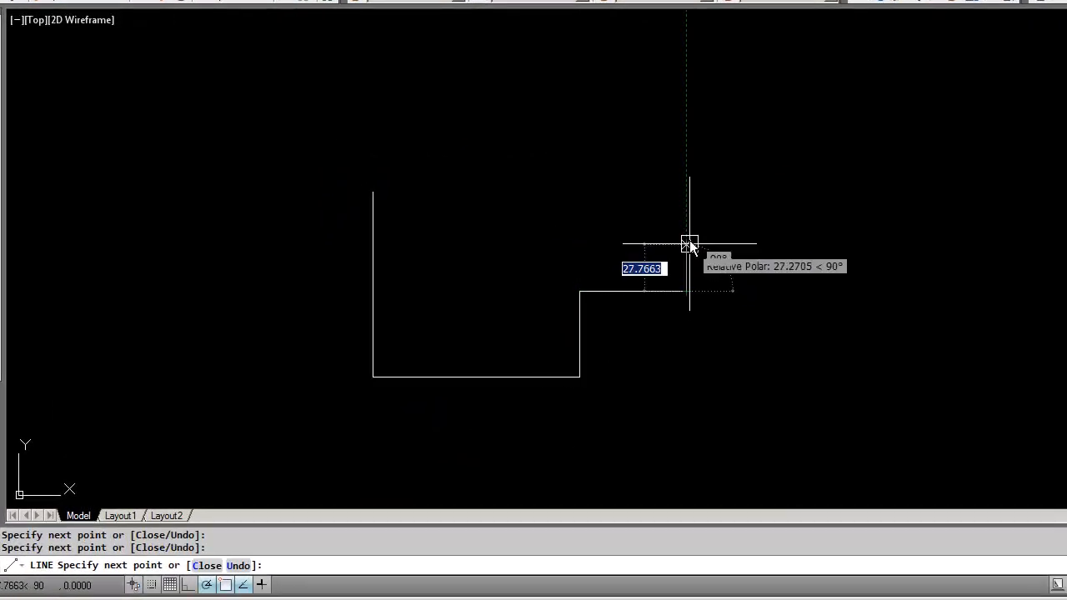
left_click(686, 238)
left_click(817, 238)
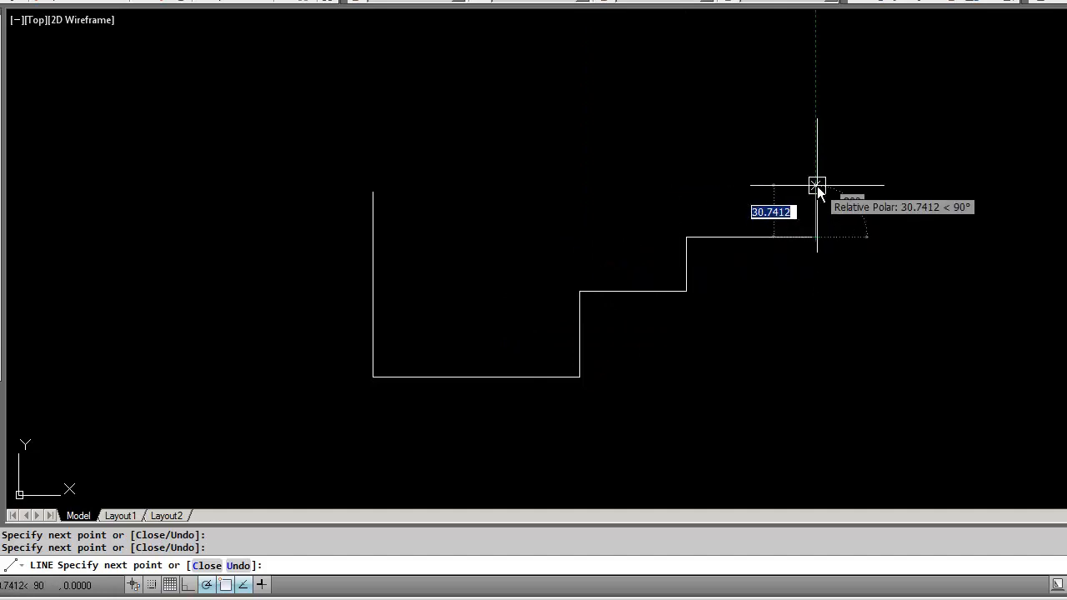
left_click(815, 185)
left_click(908, 185)
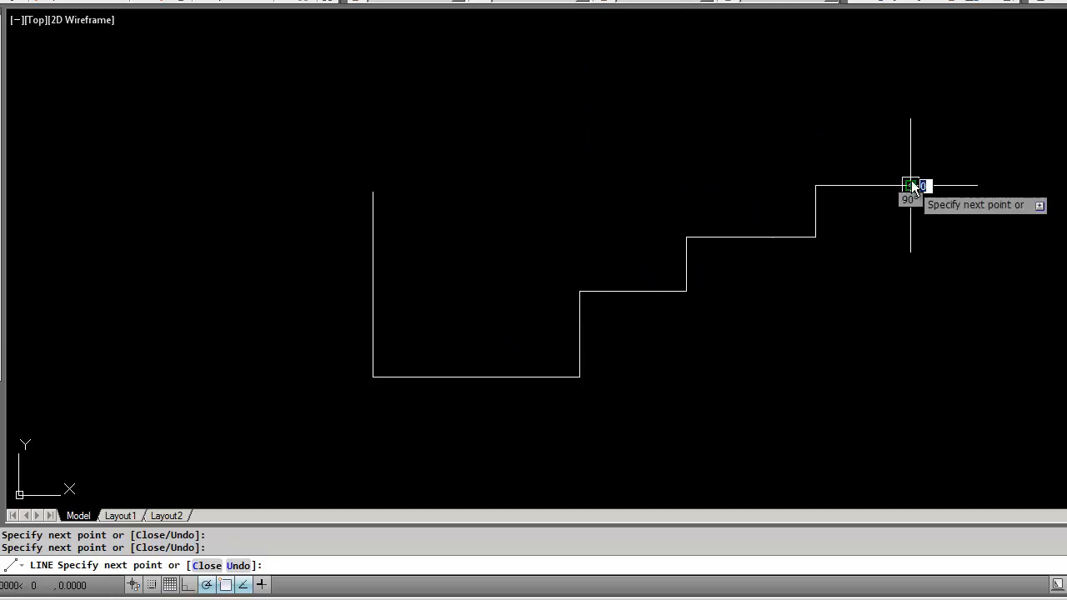
left_click(911, 56)
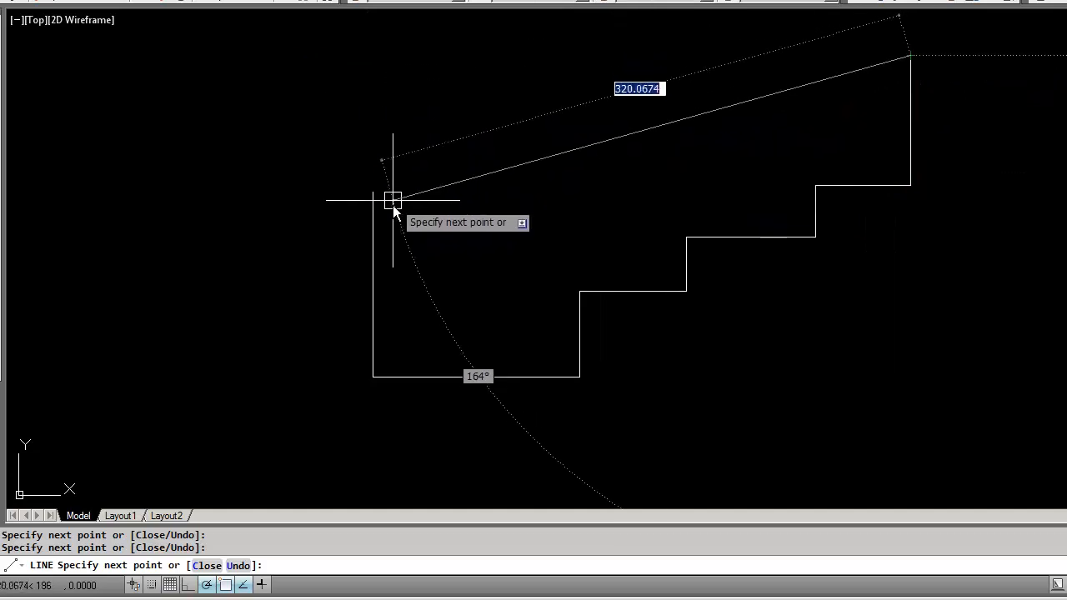
left_click(373, 53)
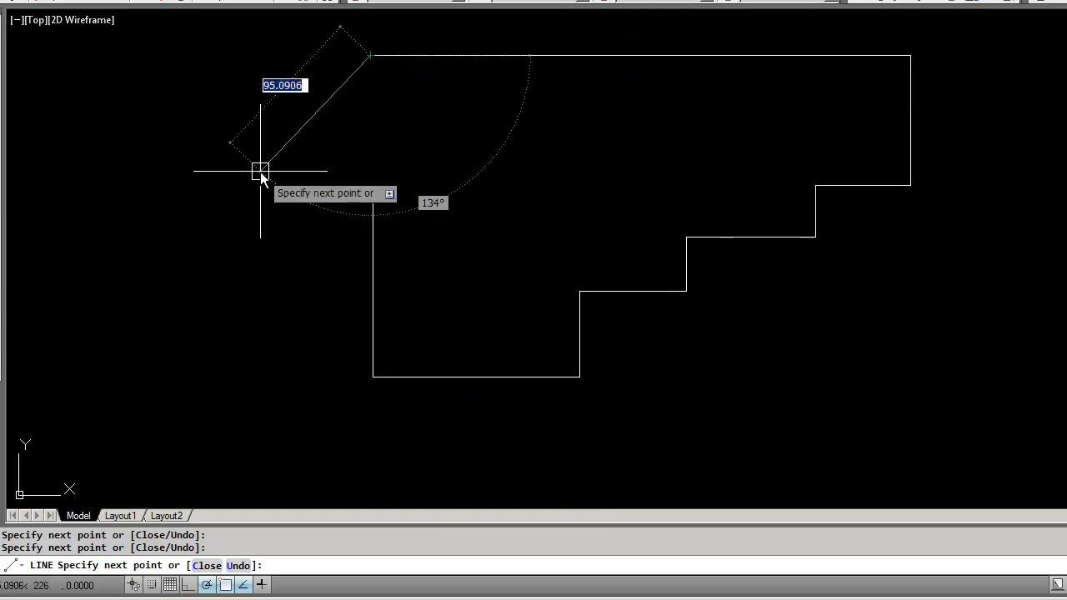
key("Return")
Stretch the upper end of the outline's left edge vertically up to the top edge.
left_click(371, 215)
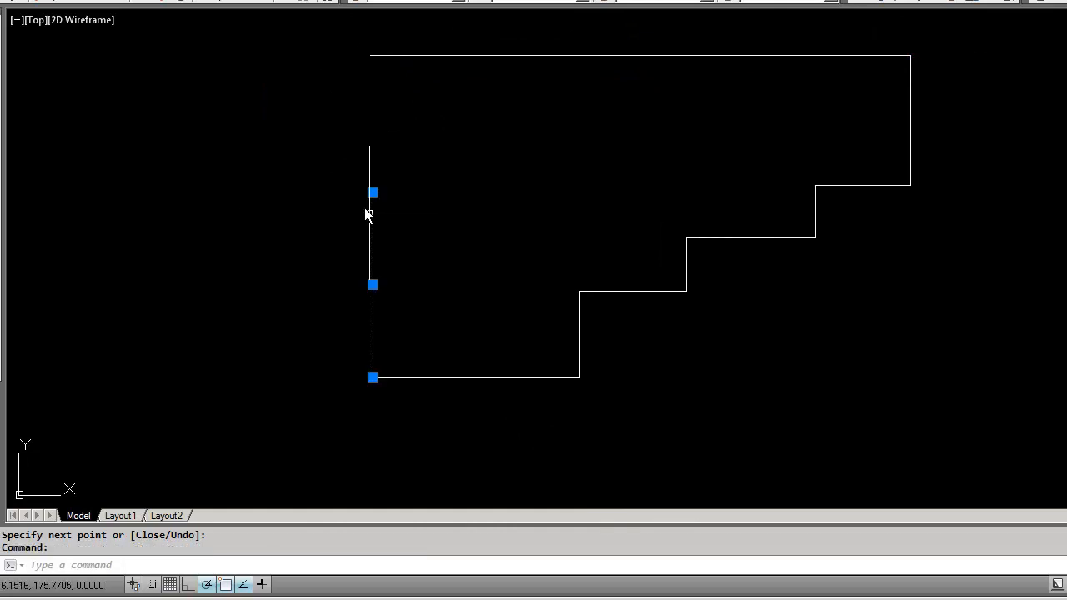
left_click(372, 192)
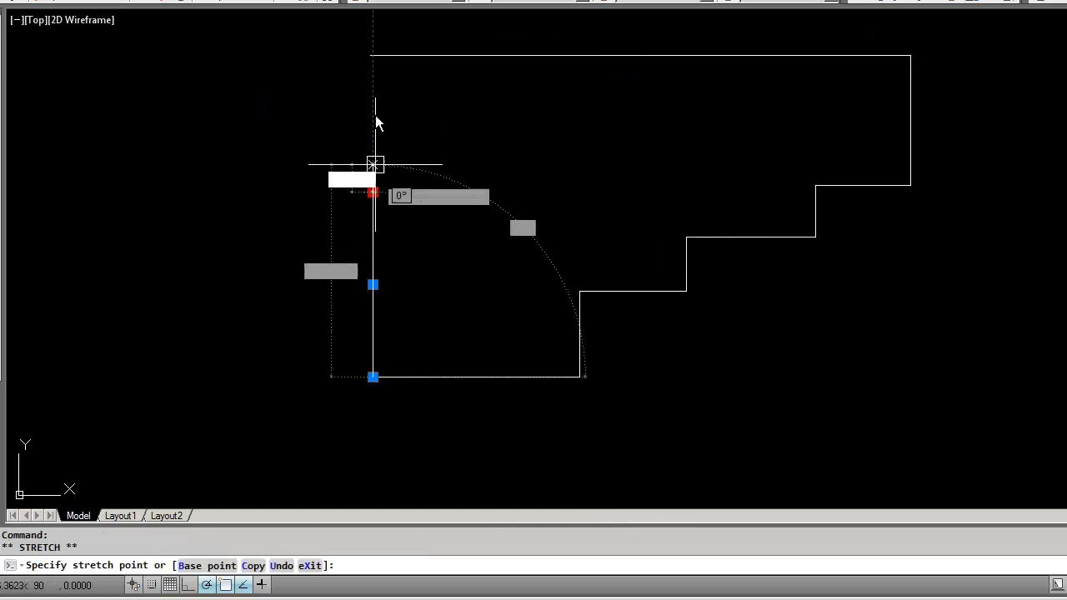
left_click(373, 55)
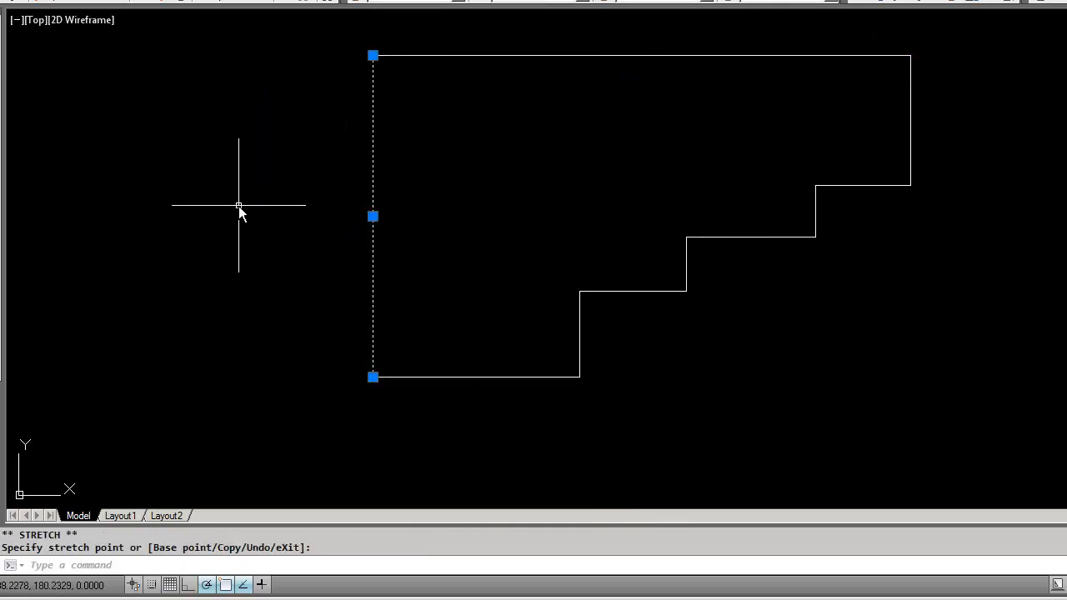
key("Escape")
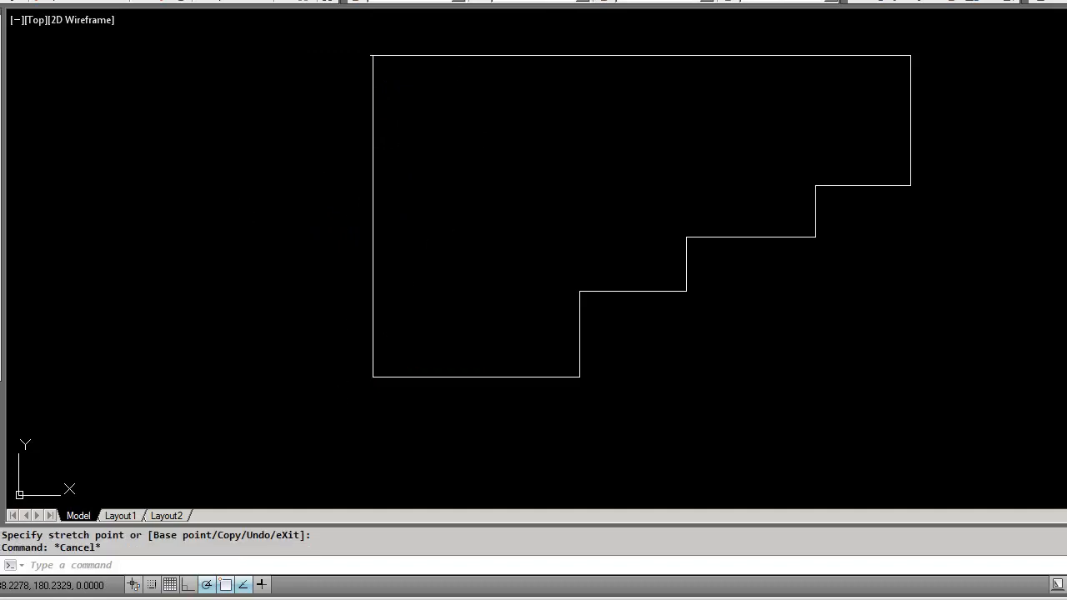
Trim the short piece of the top edge that overhangs the outline's left edge.
type("tr")
key("Return")
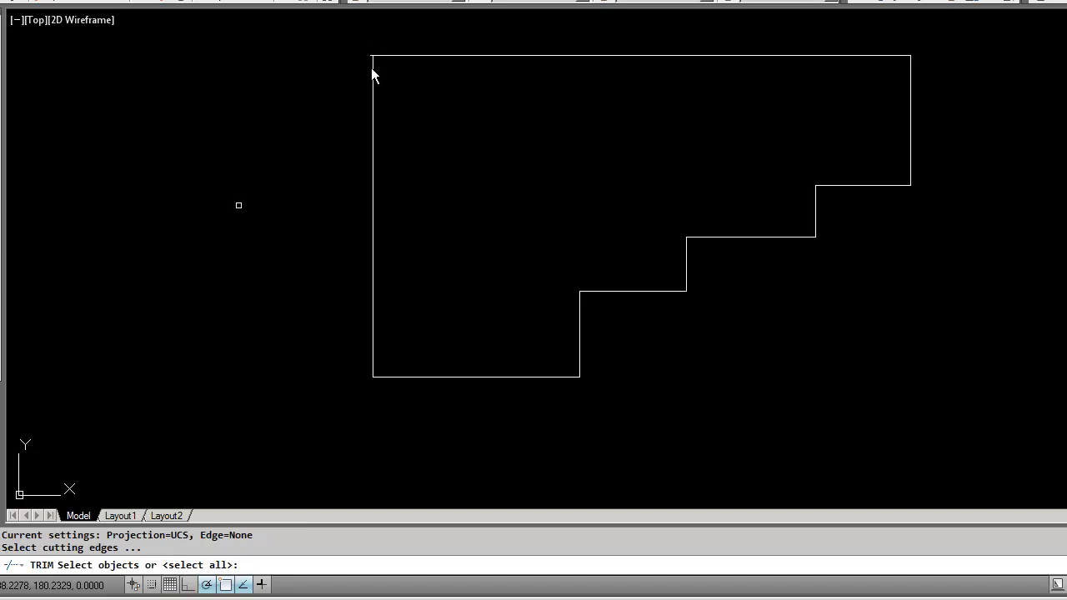
left_click(395, 55)
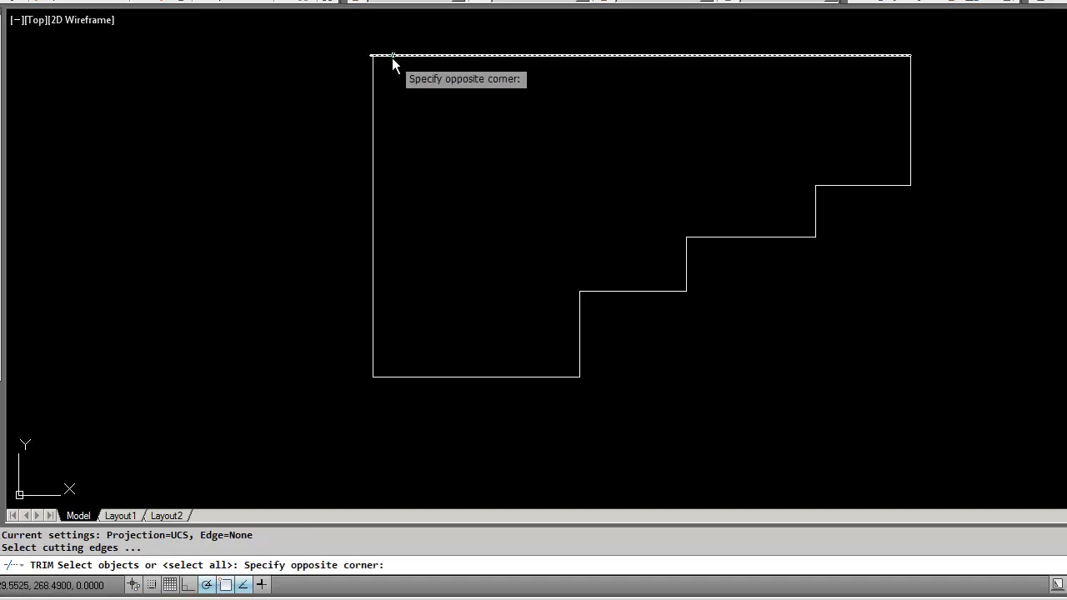
left_click(369, 81)
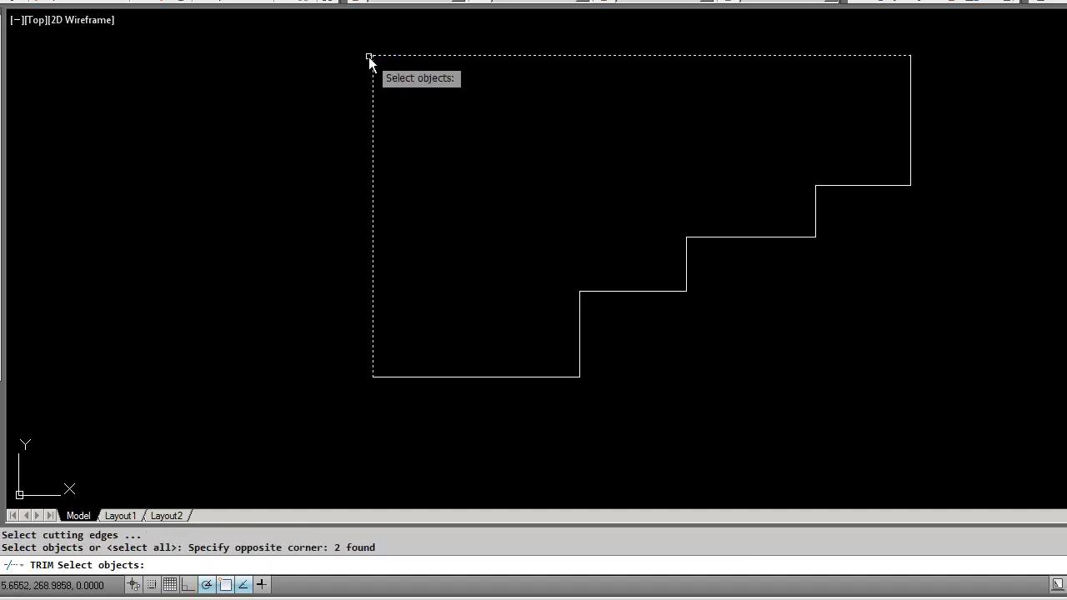
key("Return")
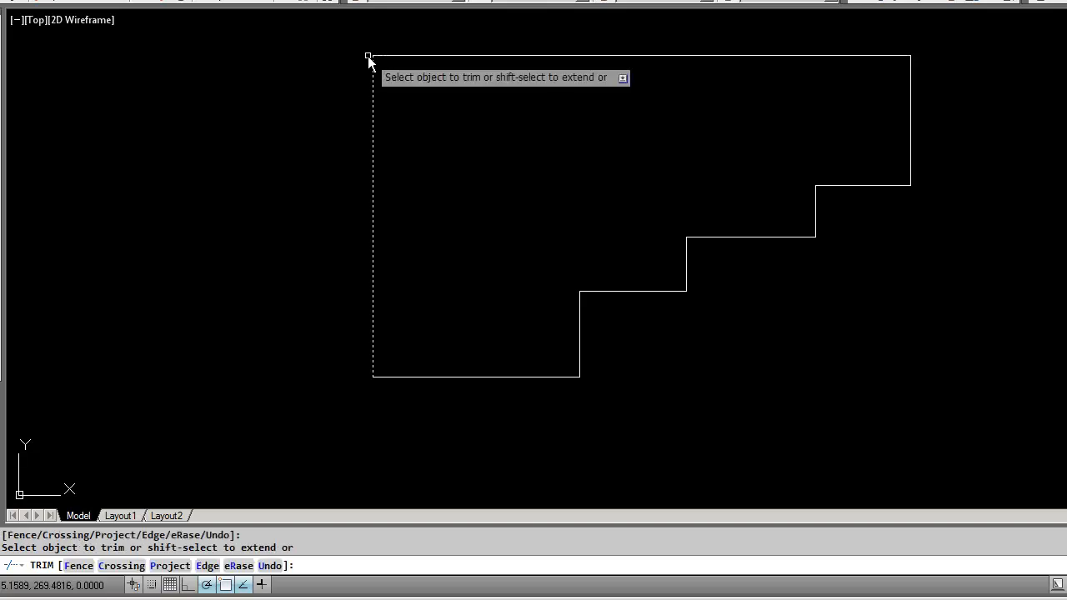
key("Return")
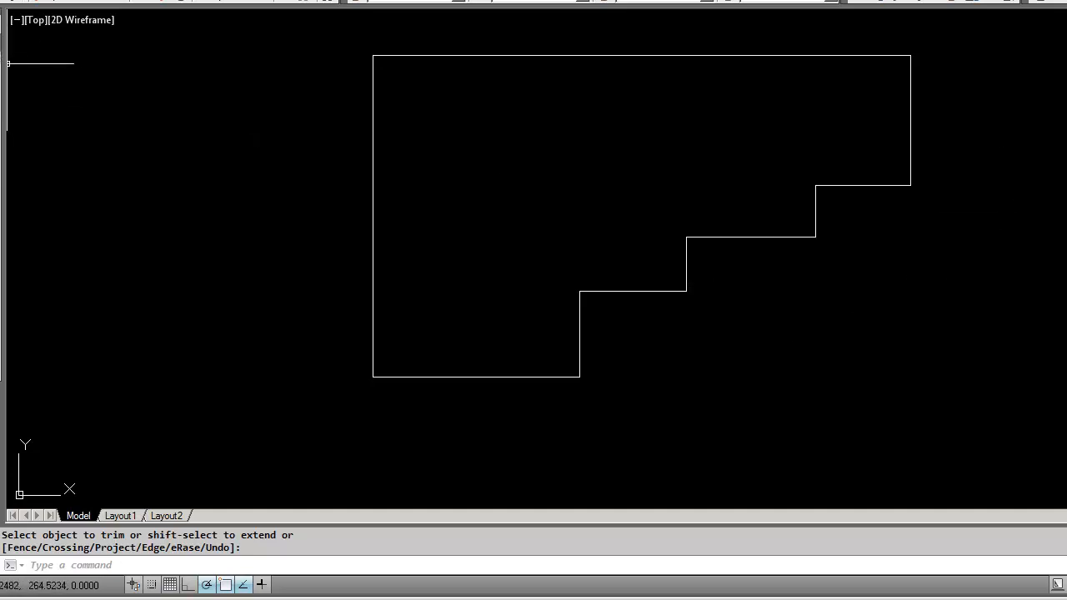
Draw a narrow rectangle with lines beside the stepped outline, using a perpendicular snap to align its base with the outline's bottom edge.
left_click(2, 63)
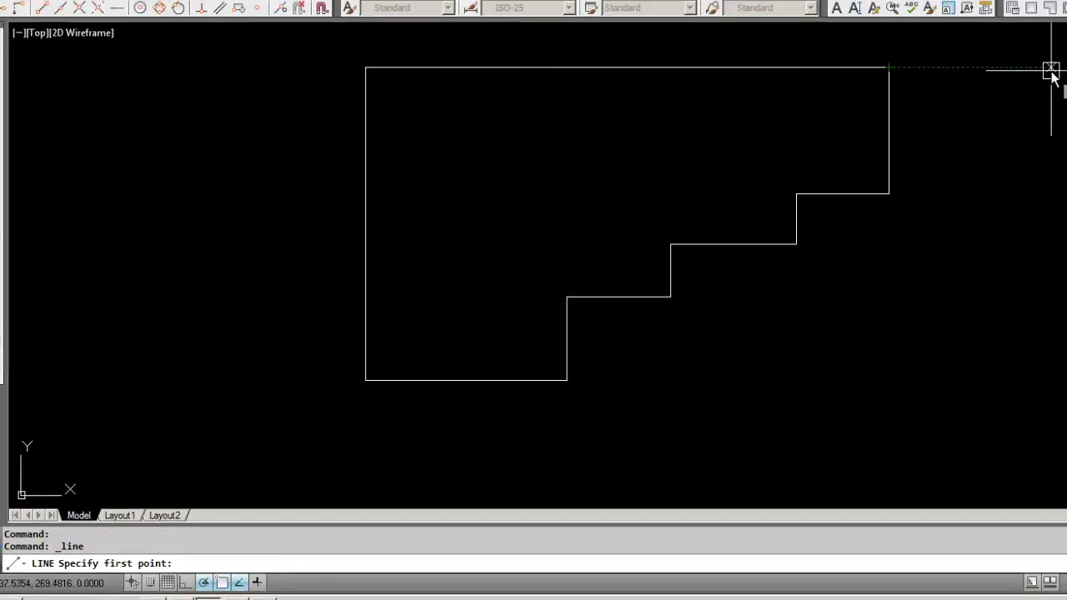
left_click(953, 146)
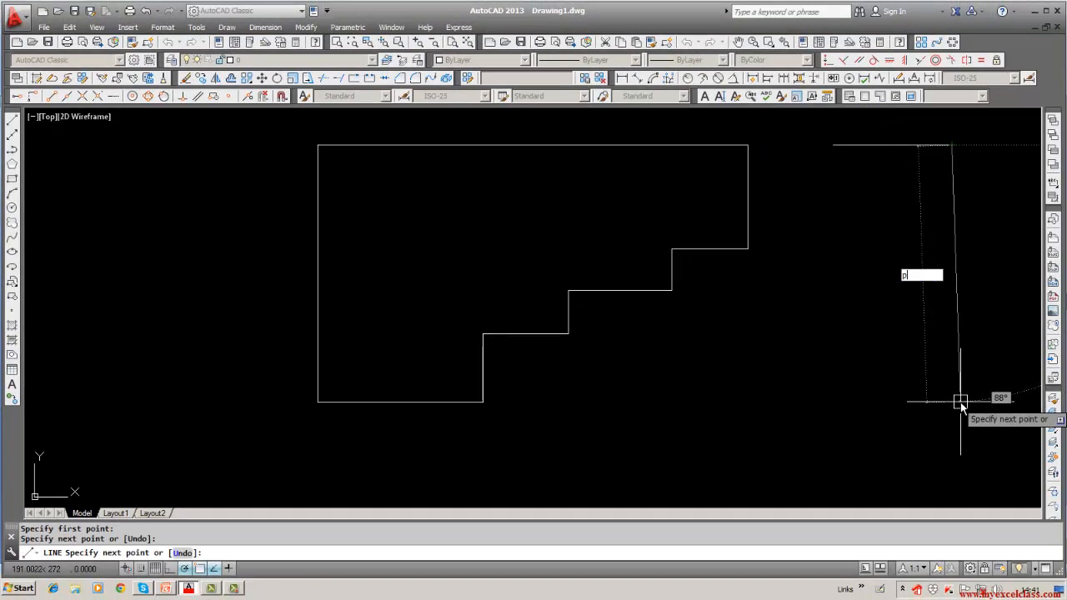
type("per")
key("Return")
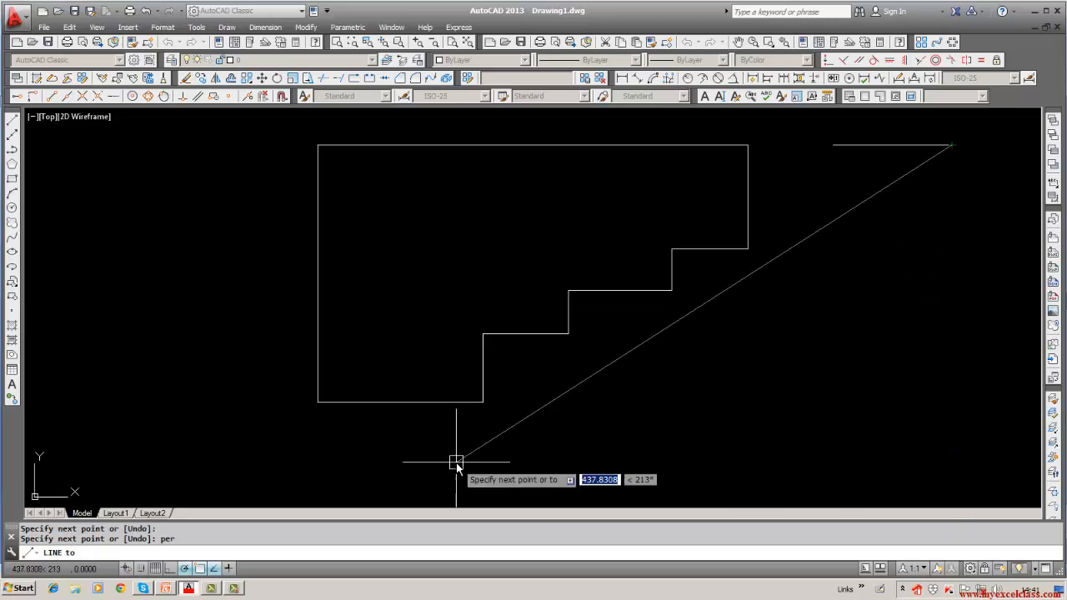
left_click(448, 408)
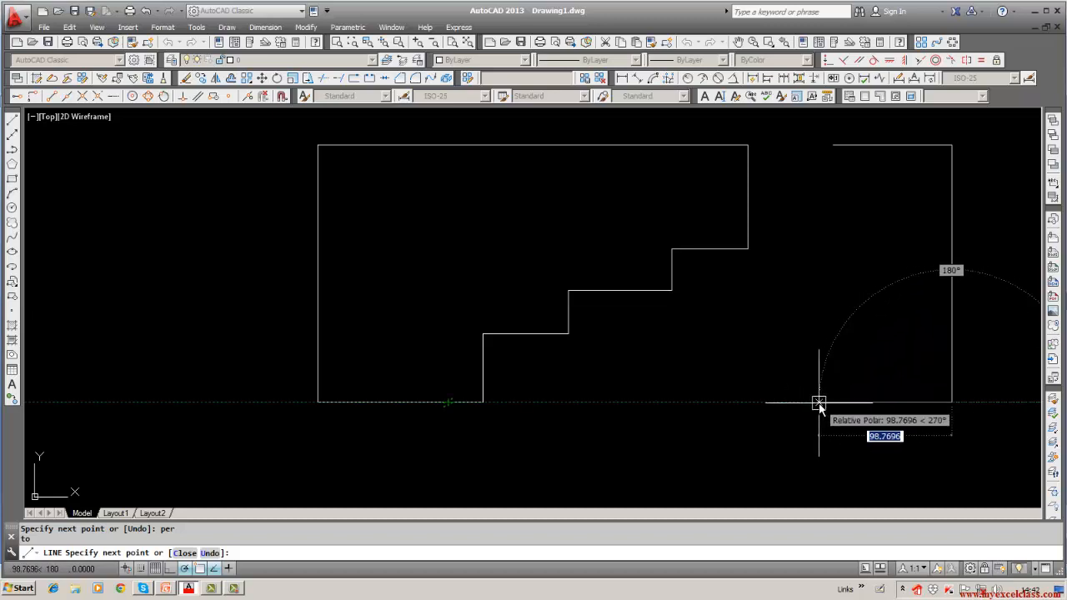
left_click(845, 402)
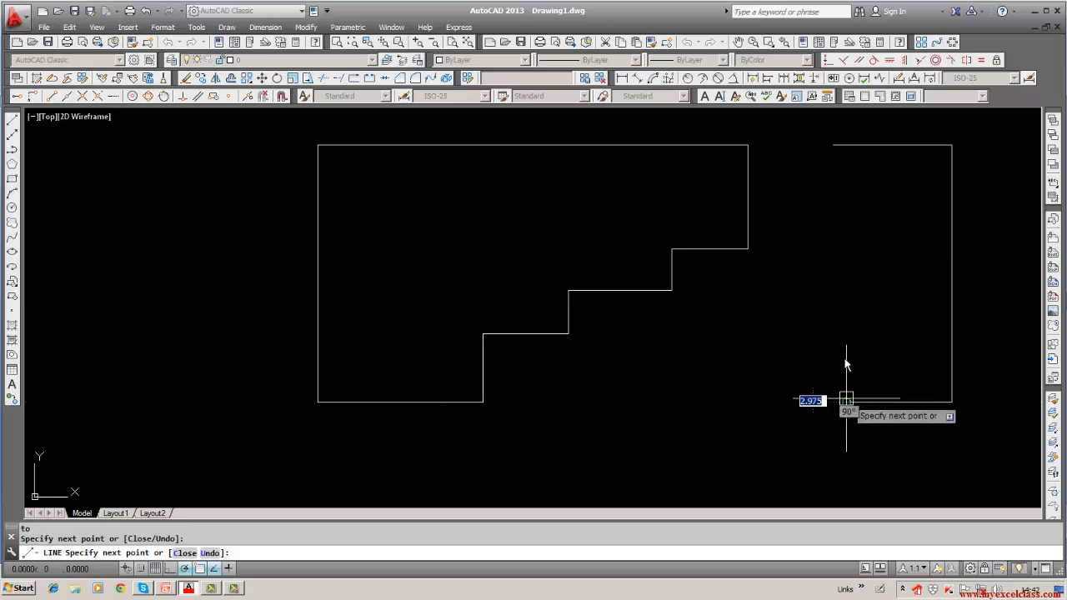
left_click(847, 145)
key("Return")
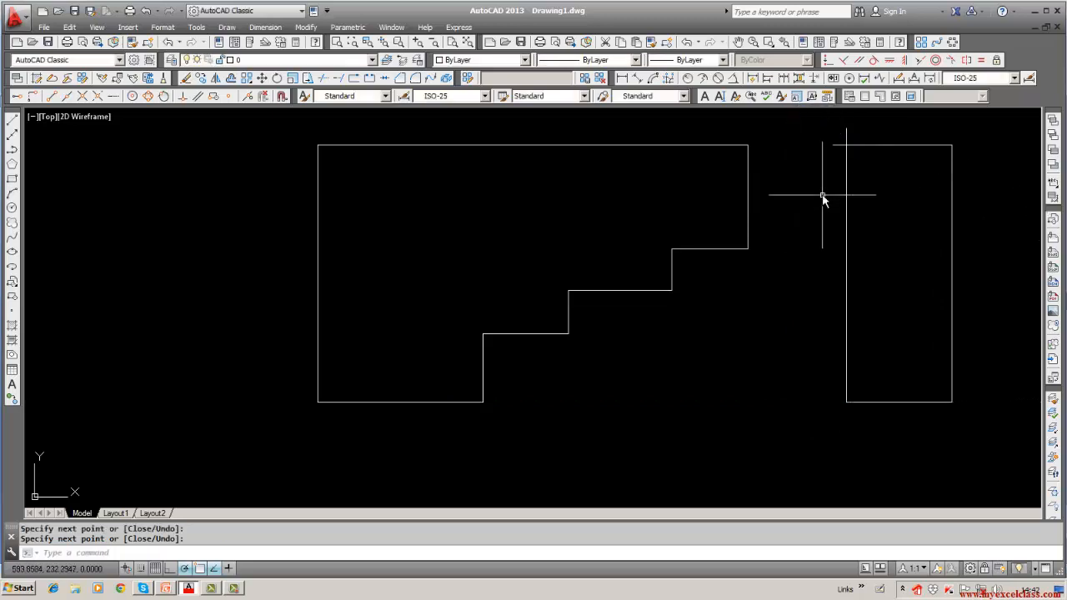
Trim the overhanging line ends at the narrow rectangle's upper-left corner.
left_click(324, 79)
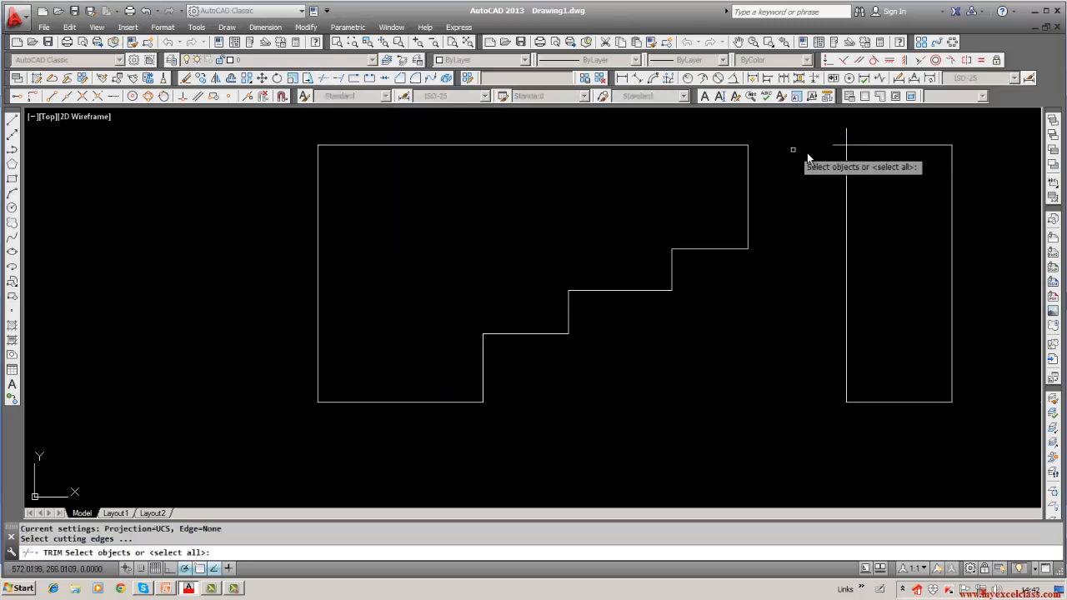
left_click(844, 152)
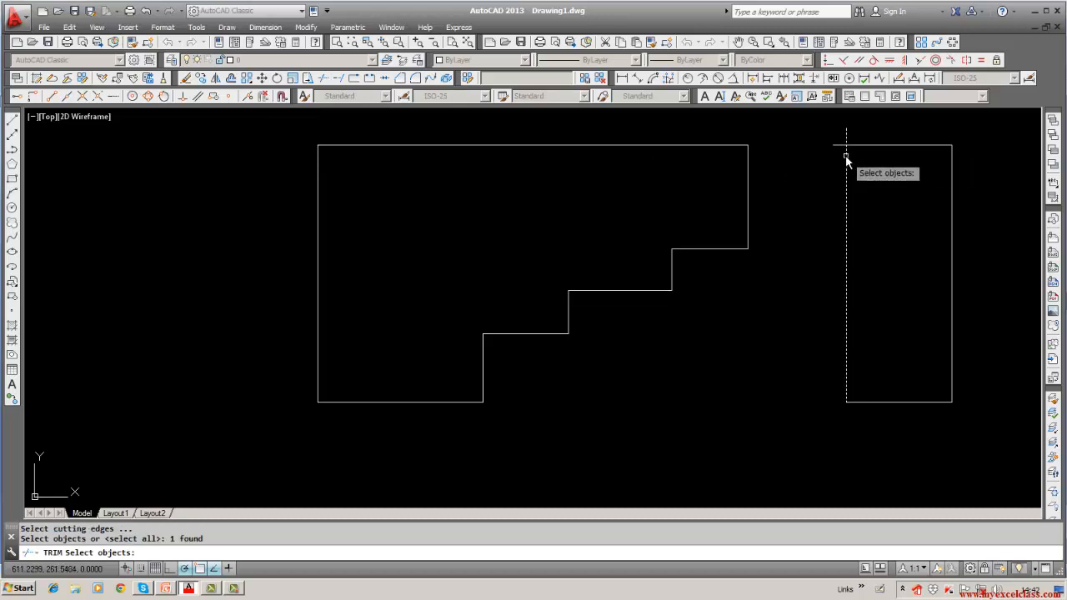
left_click(841, 147)
key("Return")
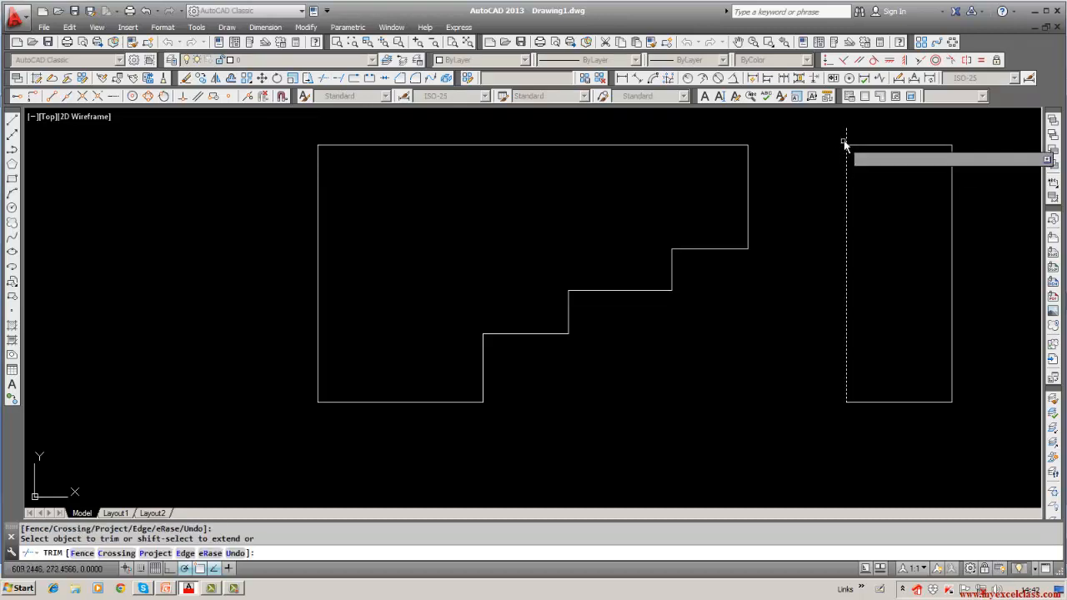
key("Escape")
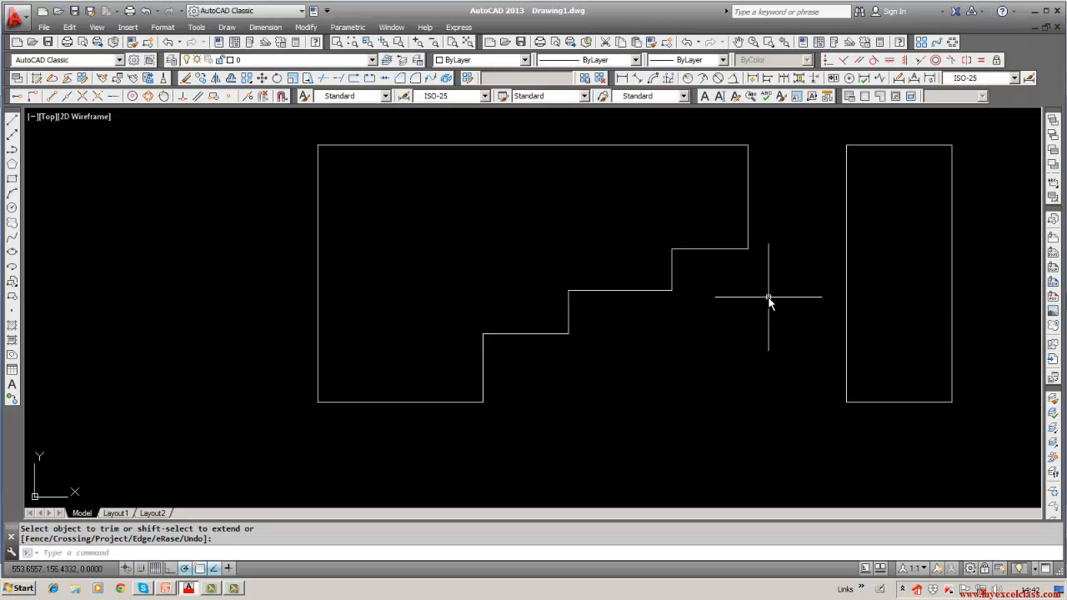
Draw the top, right and bottom lines of a rectangle below the stepped outline, using a perpendicular snap to match the outline's right edge.
mouse_move(768, 305)
middle_mouse_down()
mouse_move(658, 286)
mouse_move(685, 277)
middle_mouse_up()
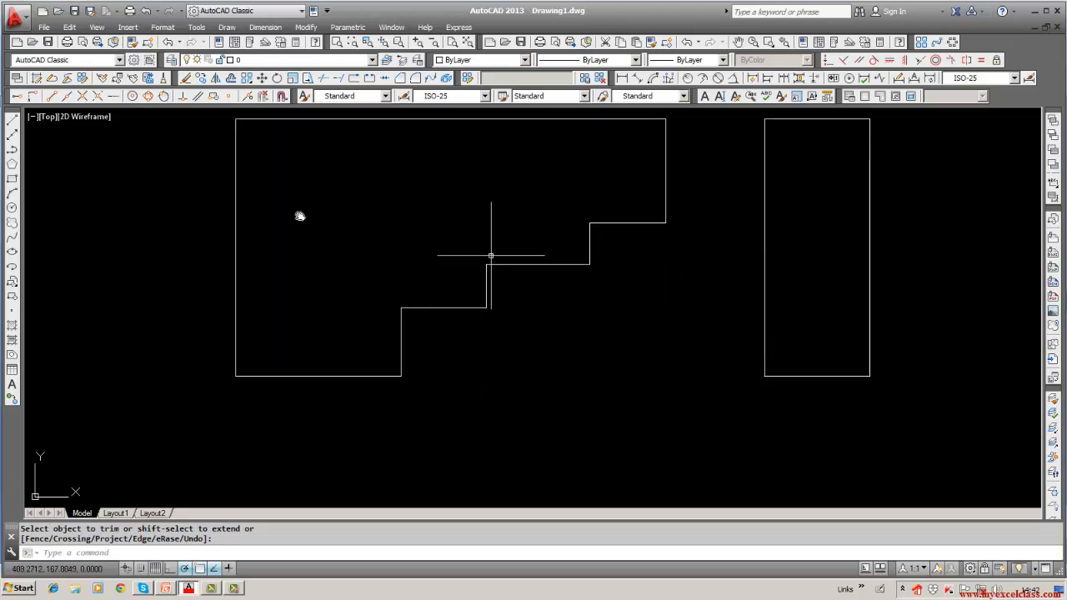
left_click(12, 119)
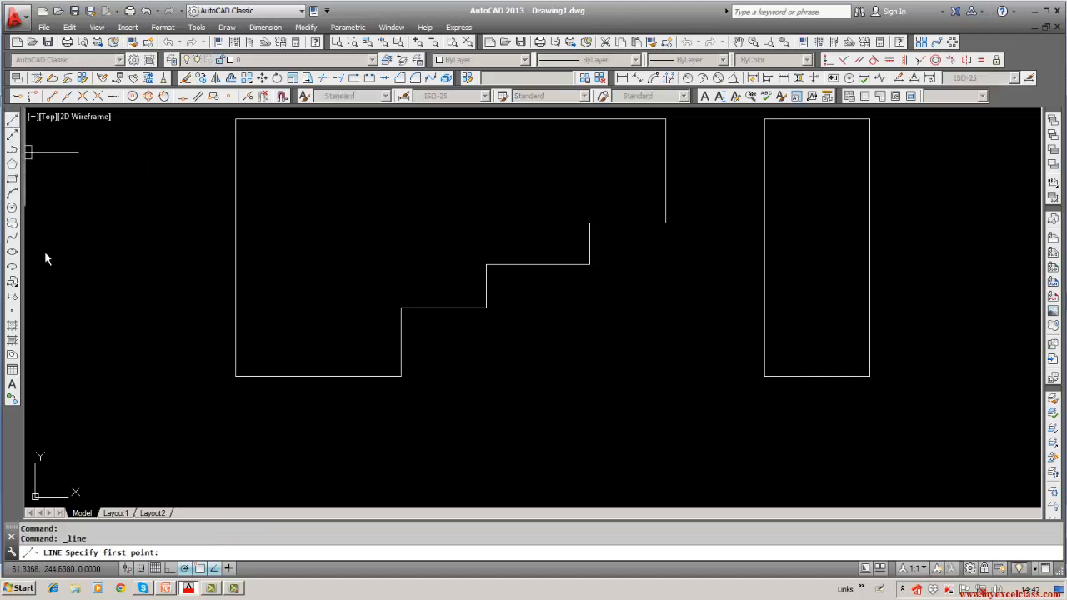
left_click(234, 431)
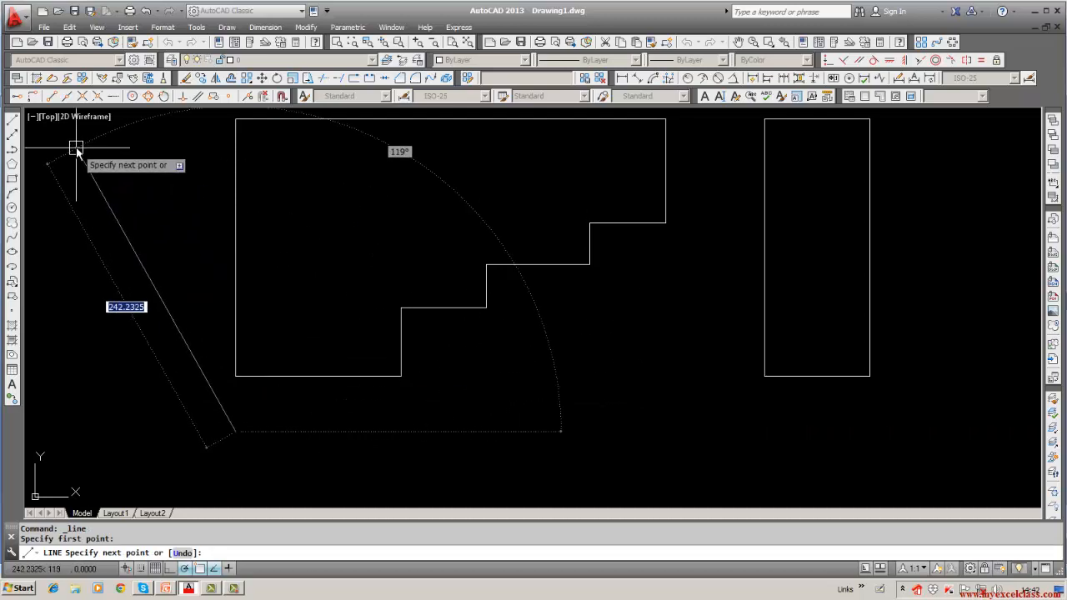
left_click(183, 98)
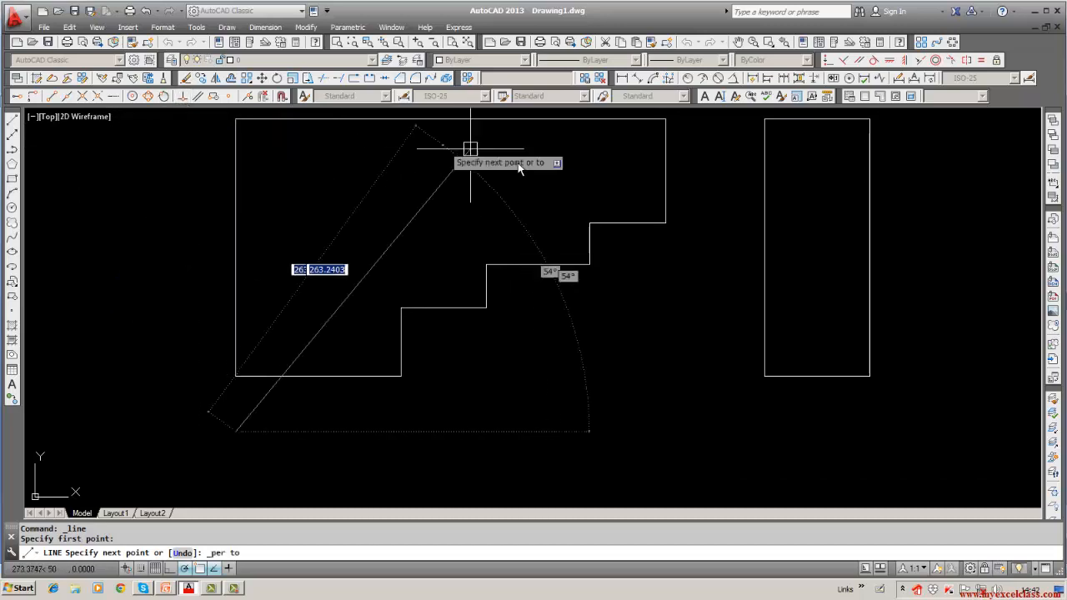
left_click(665, 193)
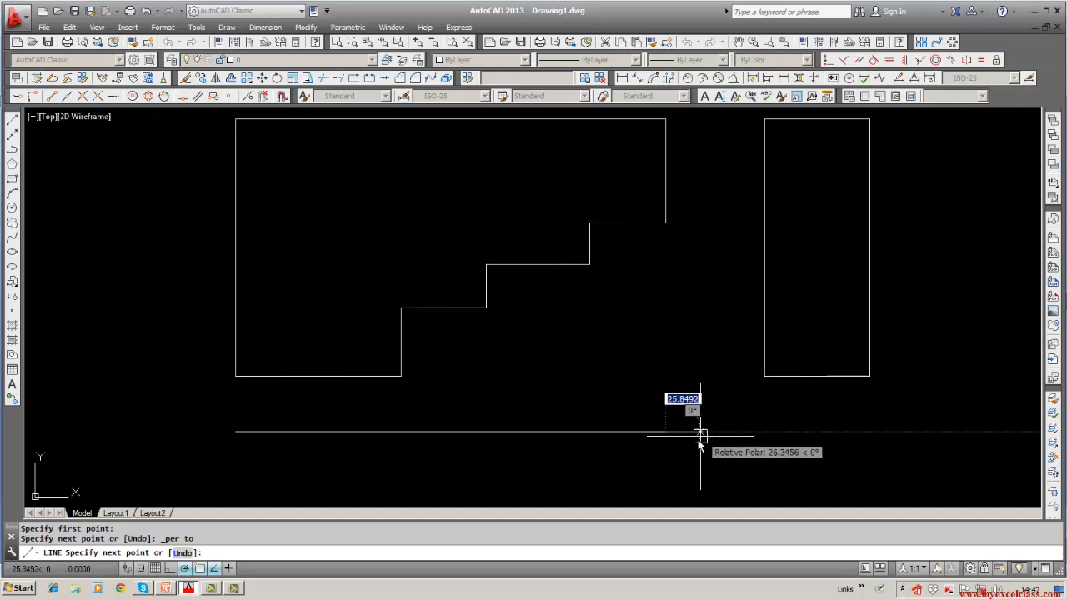
middle_click_drag(680, 477, 676, 414)
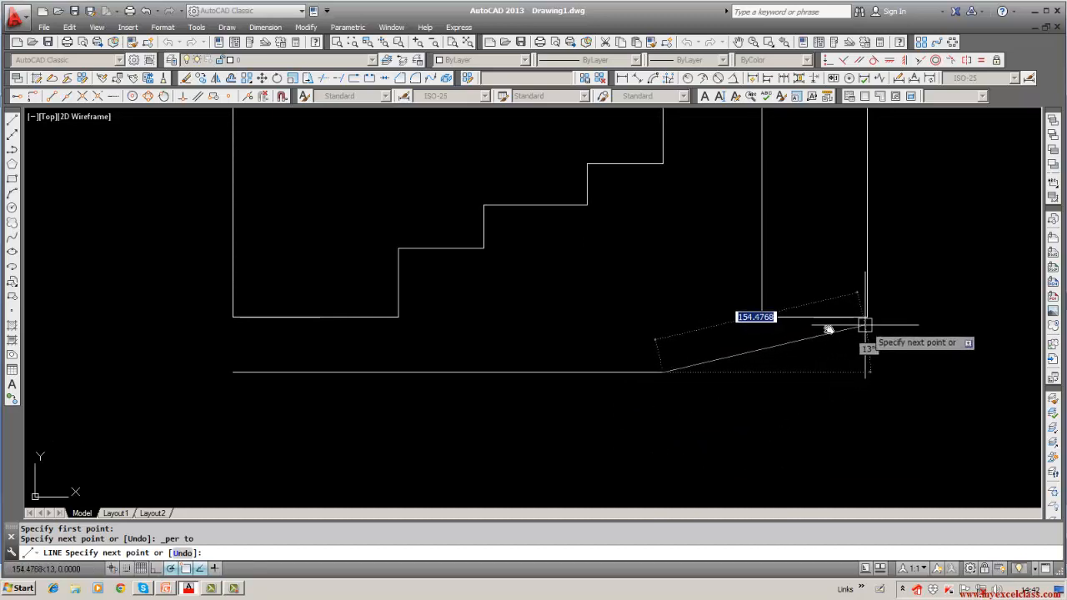
left_click(663, 450)
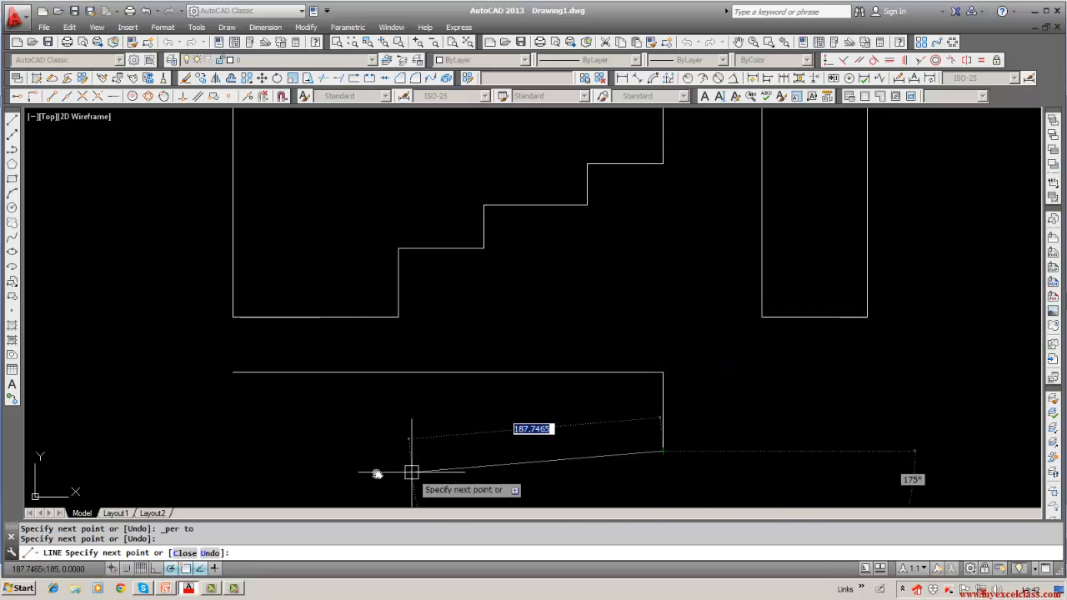
left_click(168, 455)
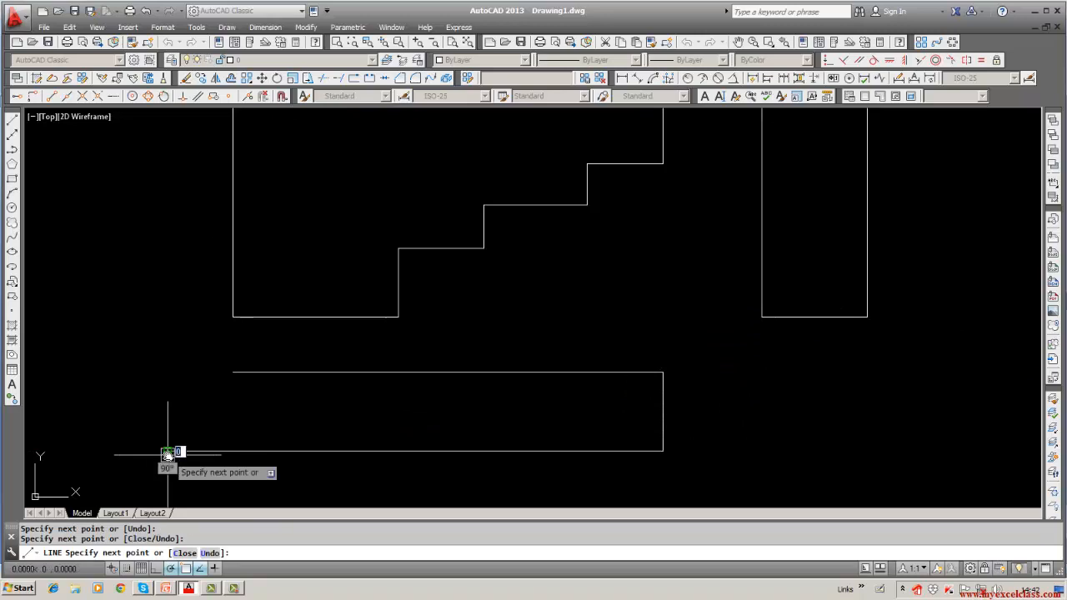
key("Return")
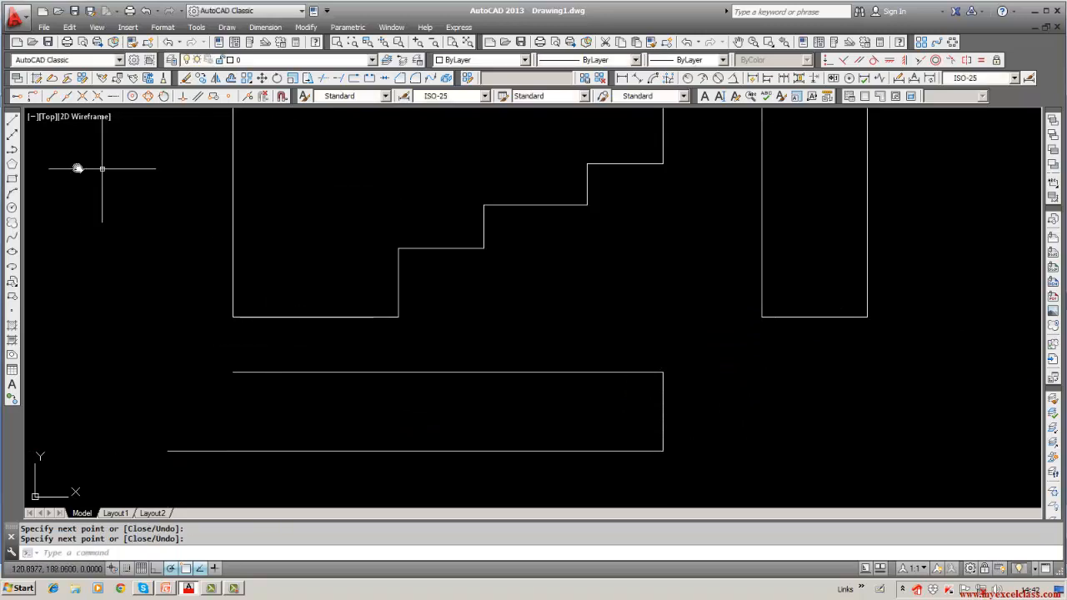
Close the lower rectangle with a vertical line from its top edge's left end down to the bottom edge.
left_click(12, 120)
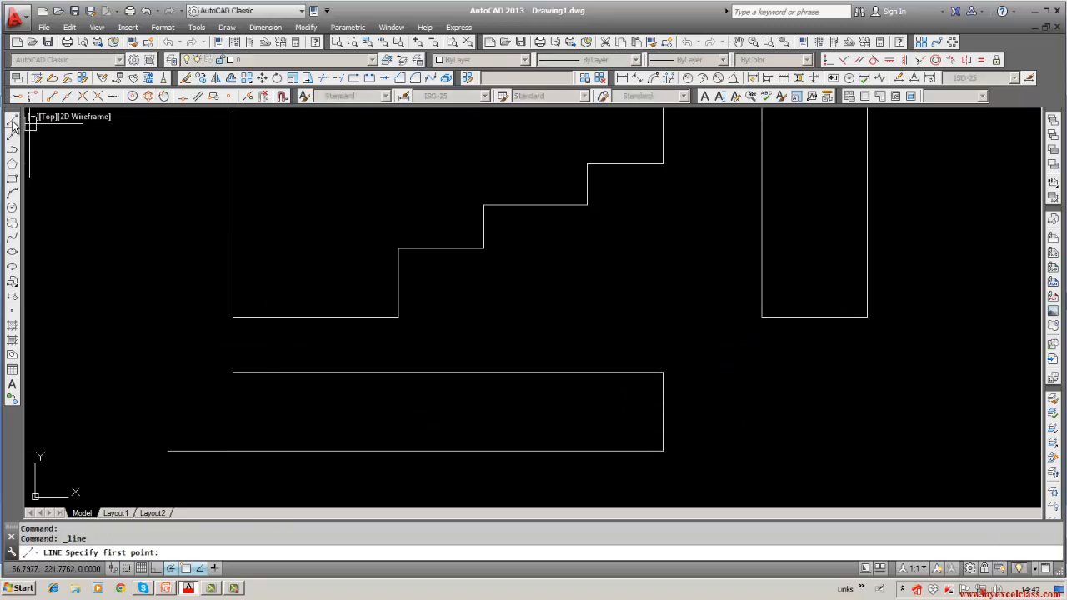
left_click(234, 373)
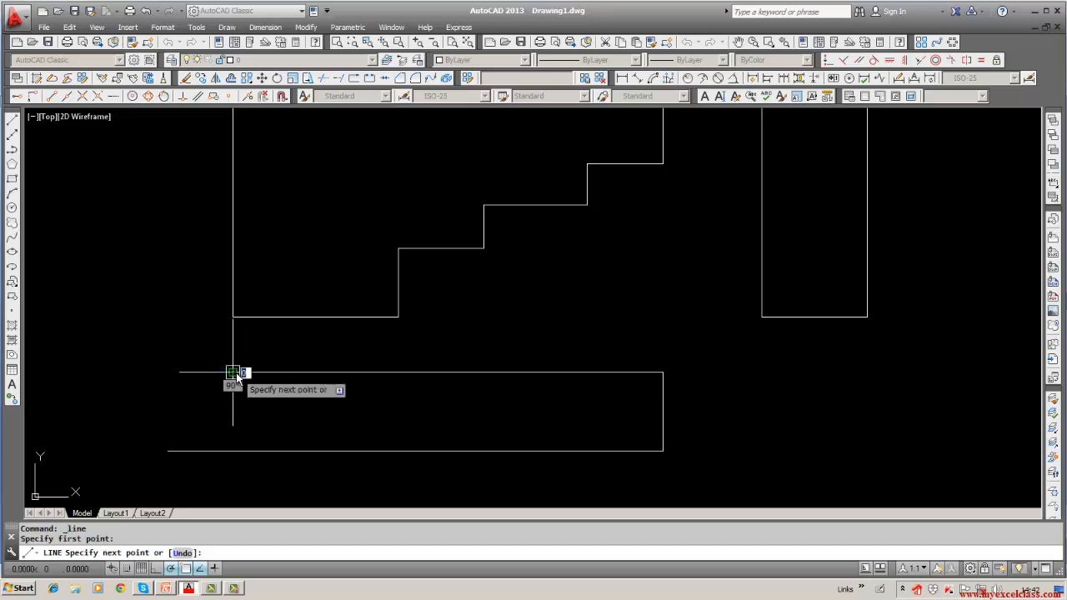
left_click(232, 451)
key("Return")
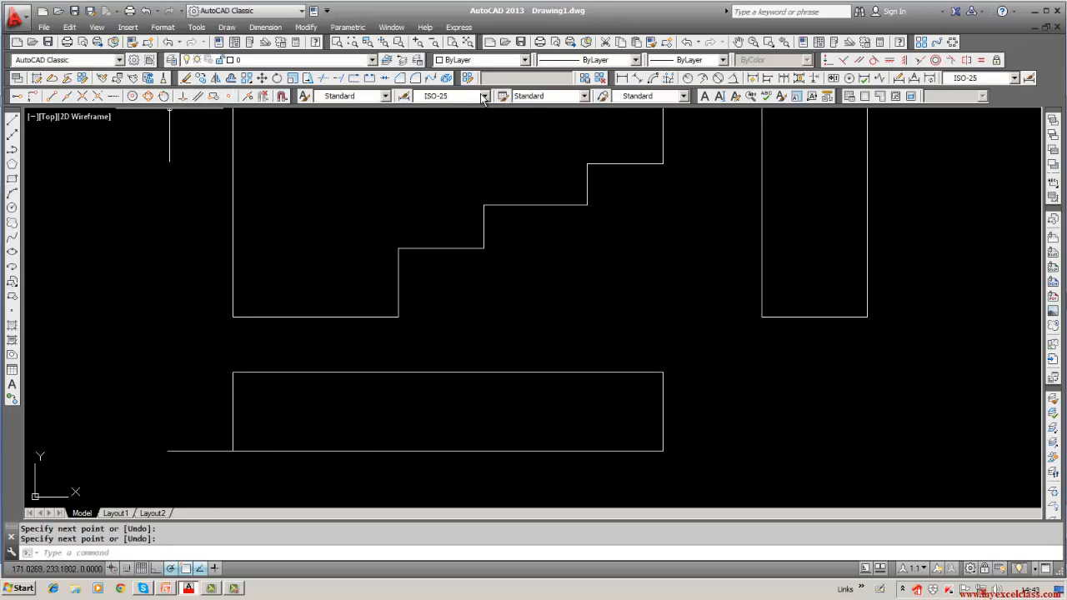
Trim the piece of the lower rectangle's bottom edge that overhangs its left side, using the left side as cutting edge.
left_click(324, 79)
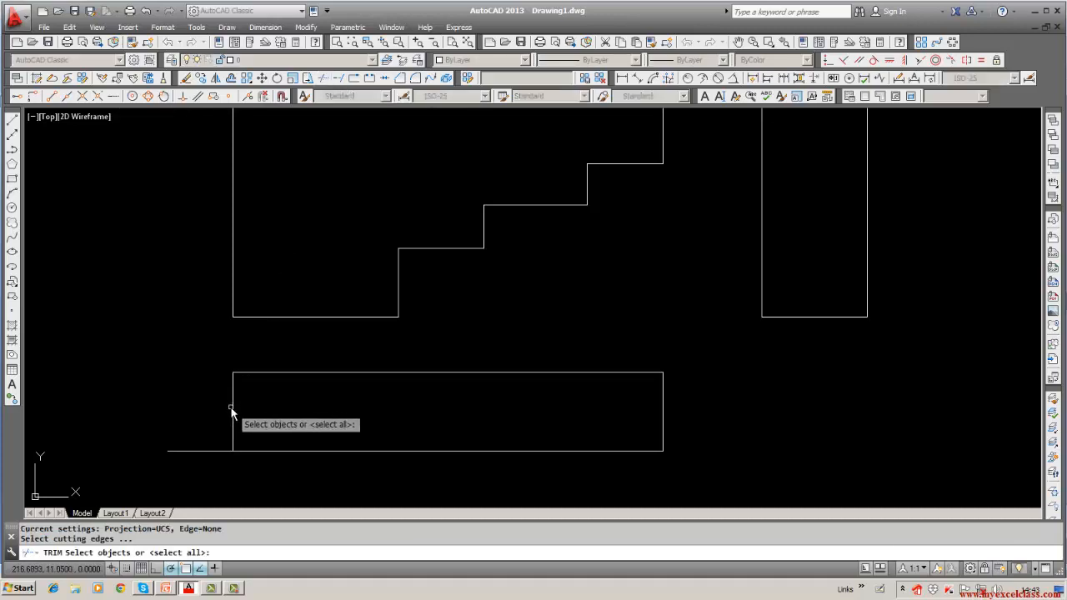
left_click(232, 417)
key("Return")
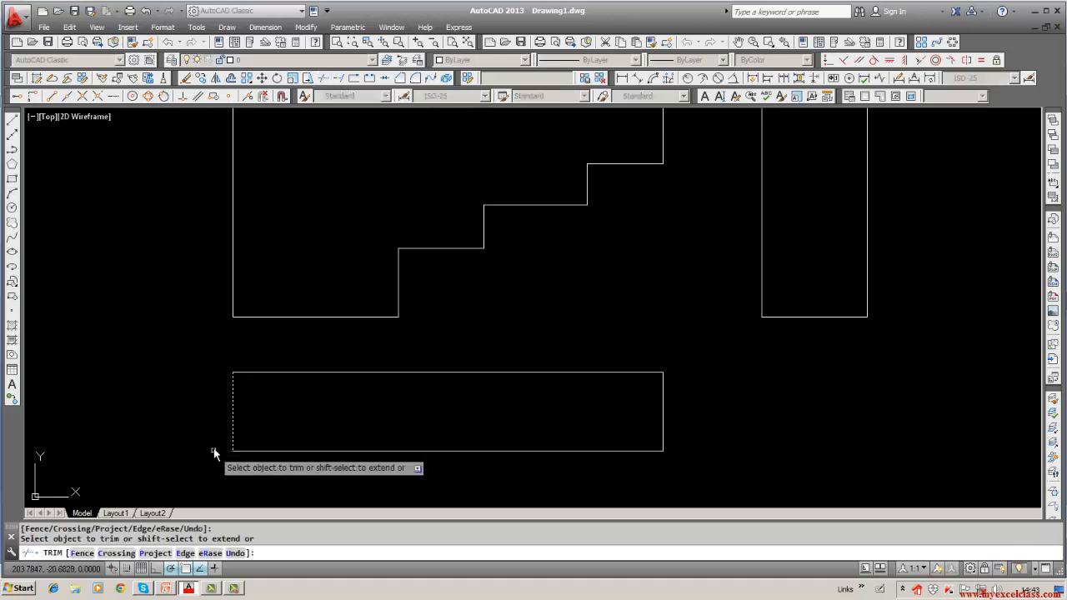
middle_click_drag(215, 417, 215, 457)
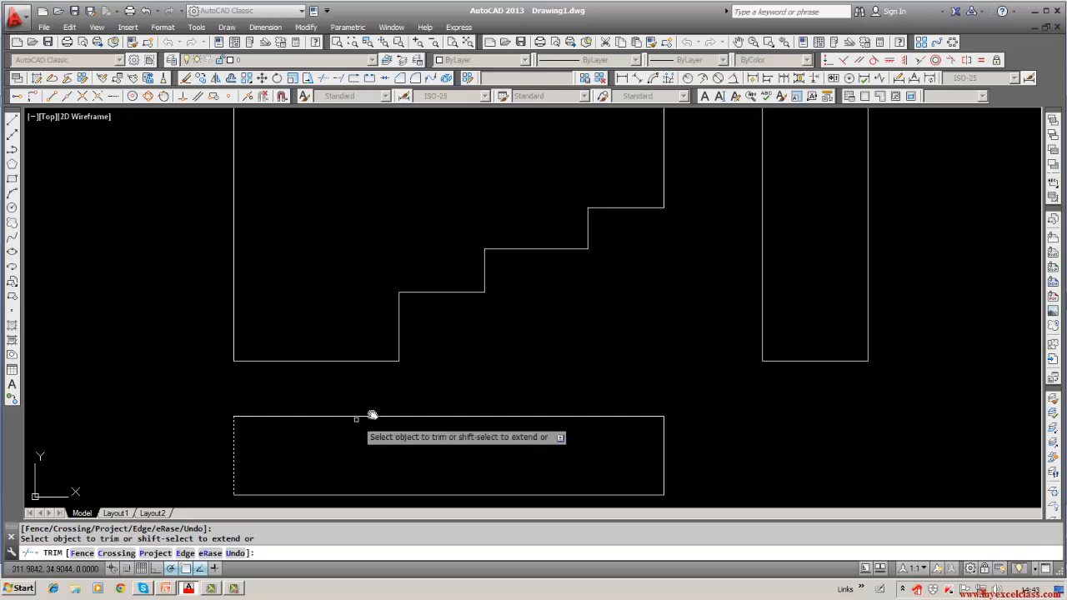
key("Return")
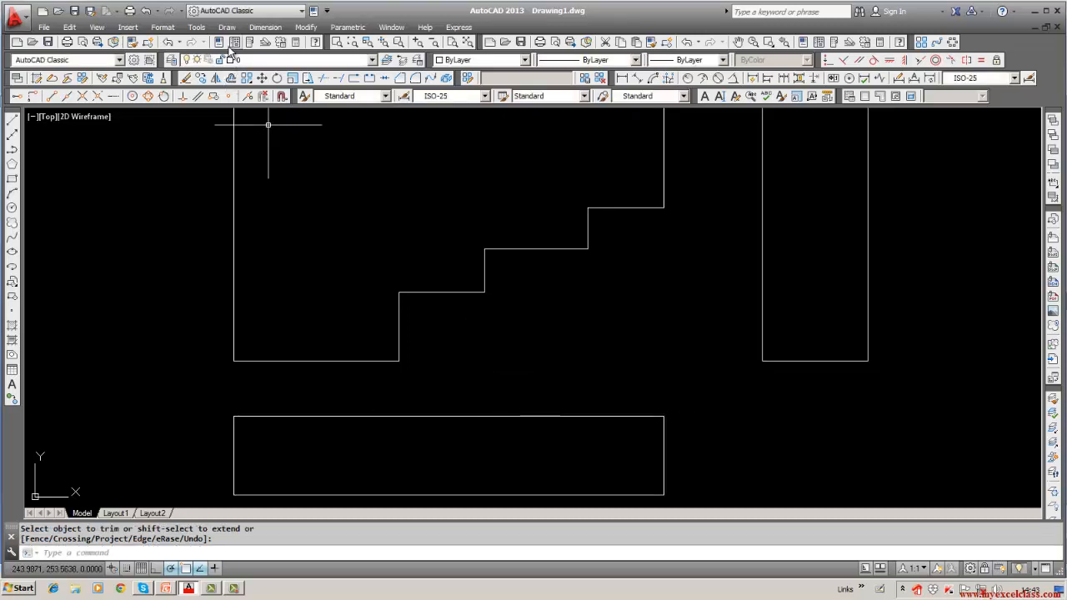
left_click(466, 44)
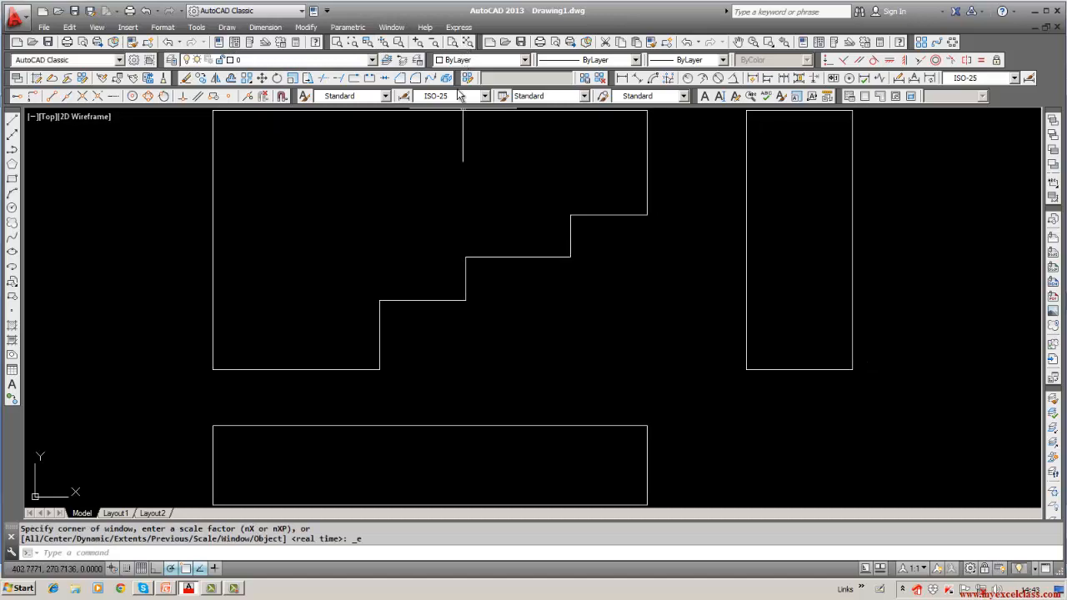
middle_click_drag(438, 169, 438, 217)
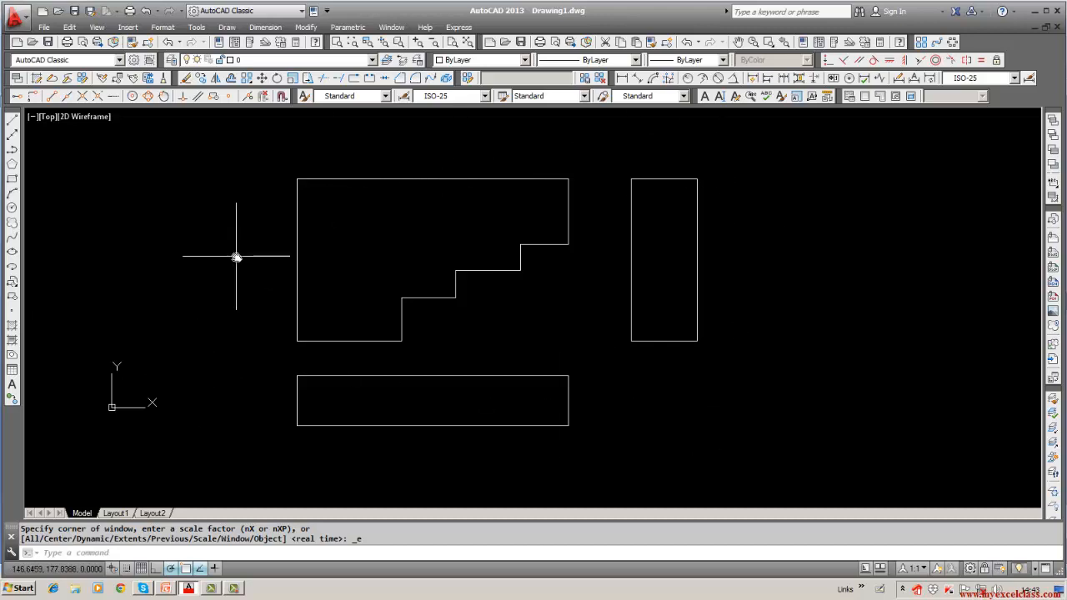
left_click(270, 32)
left_click(271, 31)
left_click(270, 31)
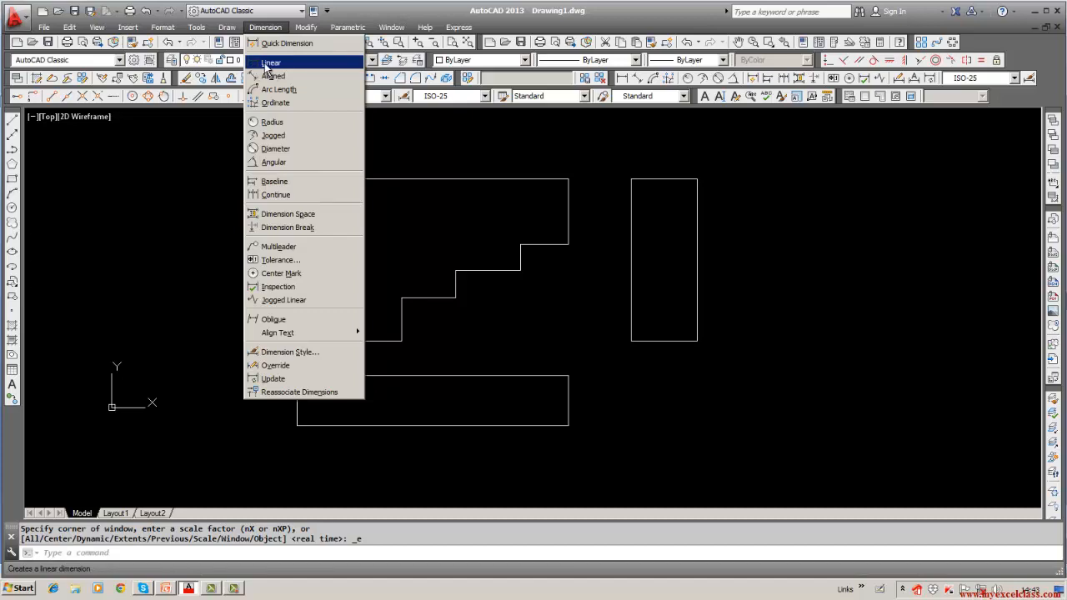
left_click(180, 191)
left_click(164, 201)
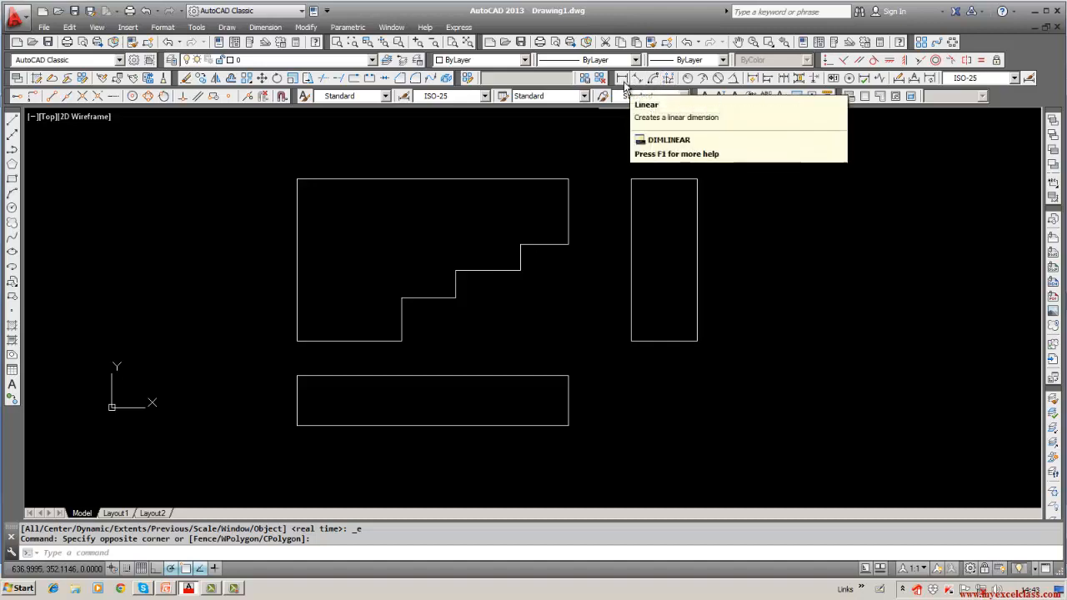
Add a linear dimension for the stepped outline's overall width, placed above its top edge.
left_click(623, 79)
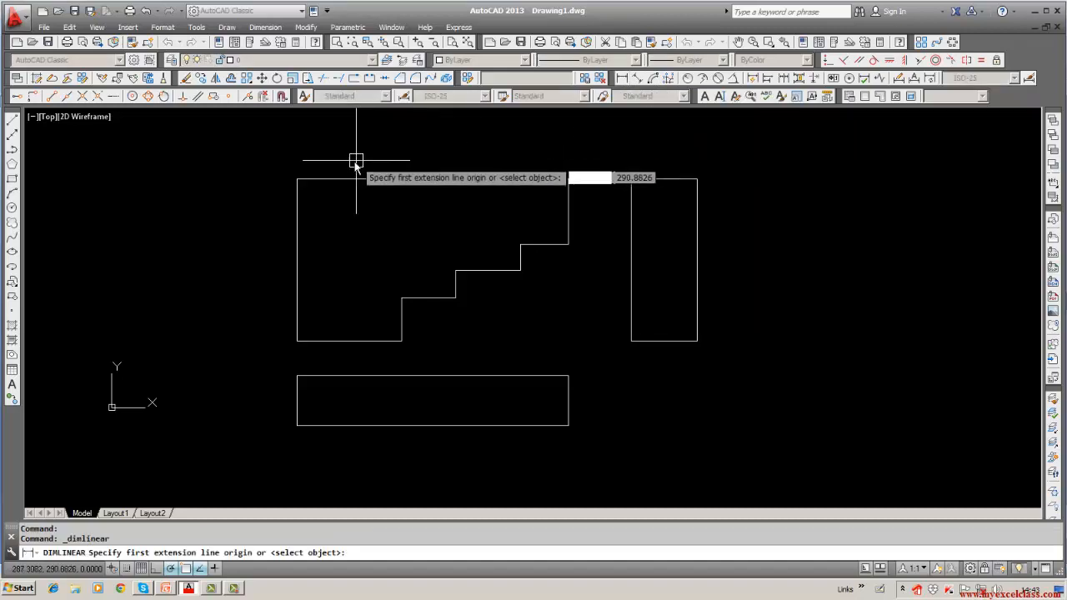
left_click(297, 179)
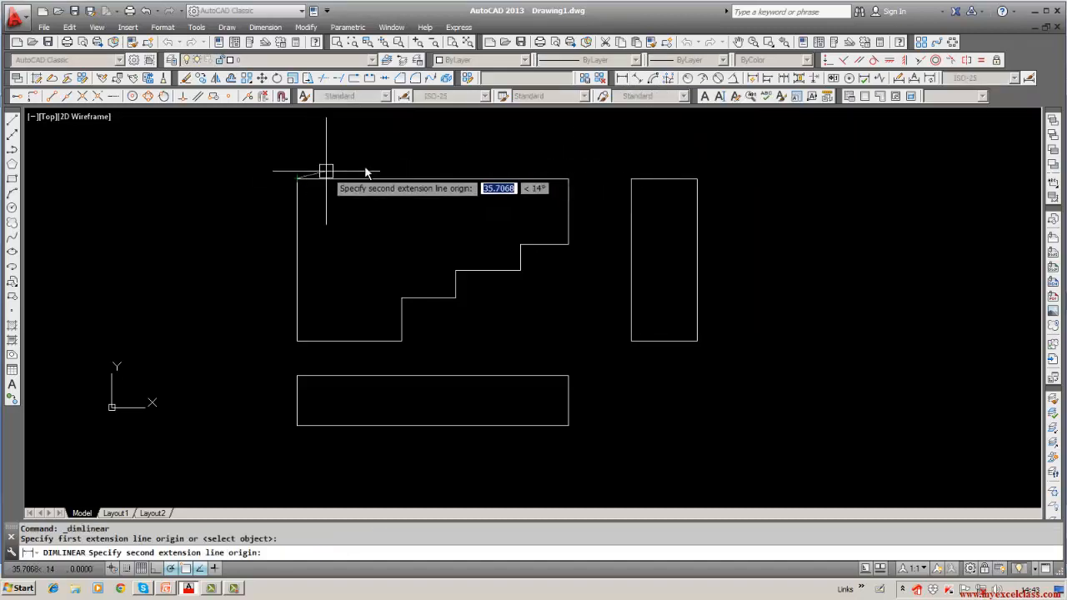
left_click(569, 179)
left_click(514, 149)
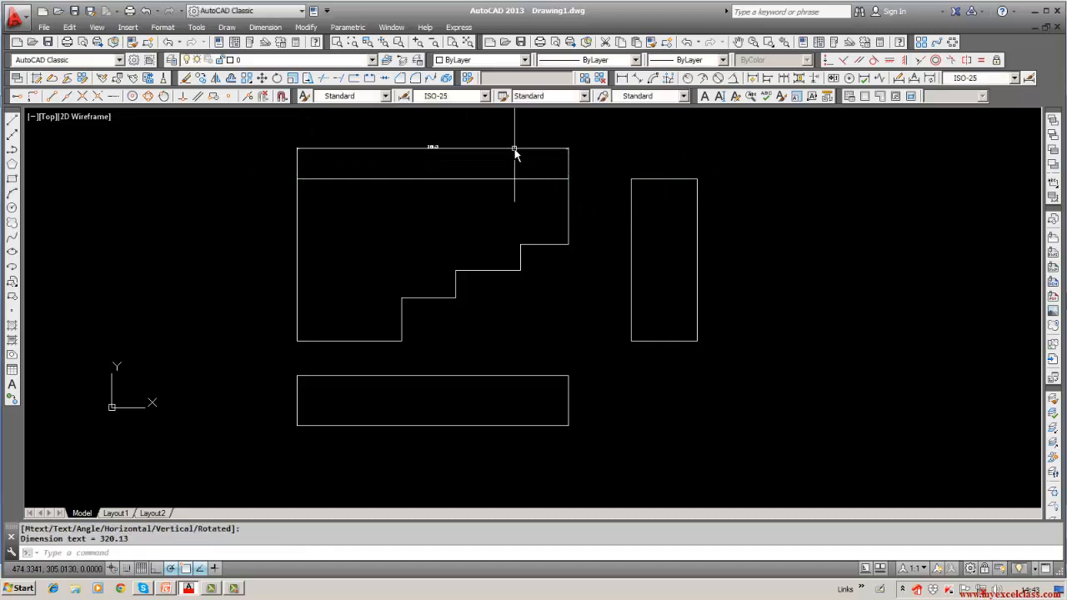
scroll(427, 148, "up", 4)
scroll(427, 174, "down", 4)
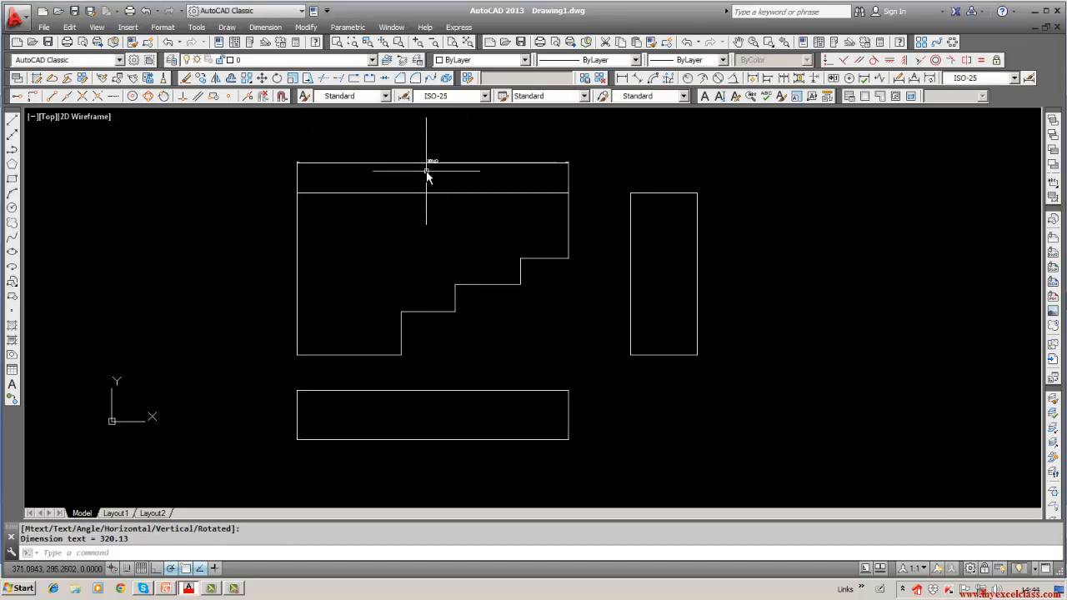
scroll(427, 178, "up", 2)
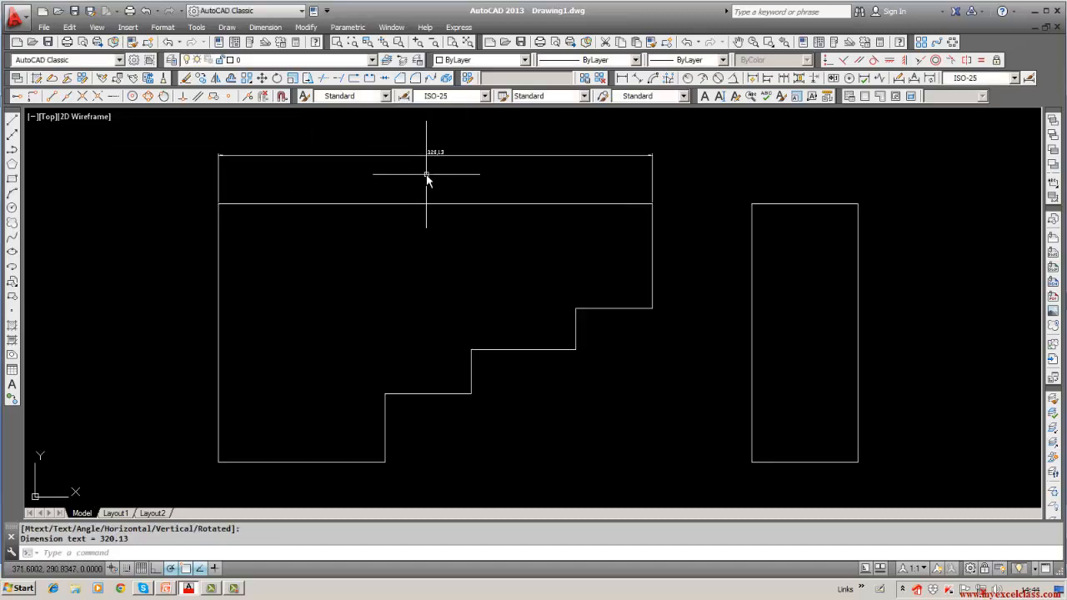
scroll(427, 178, "down", 2)
Add a linear dimension for the stepped outline's overall height, placed outside its left edge.
left_click(622, 77)
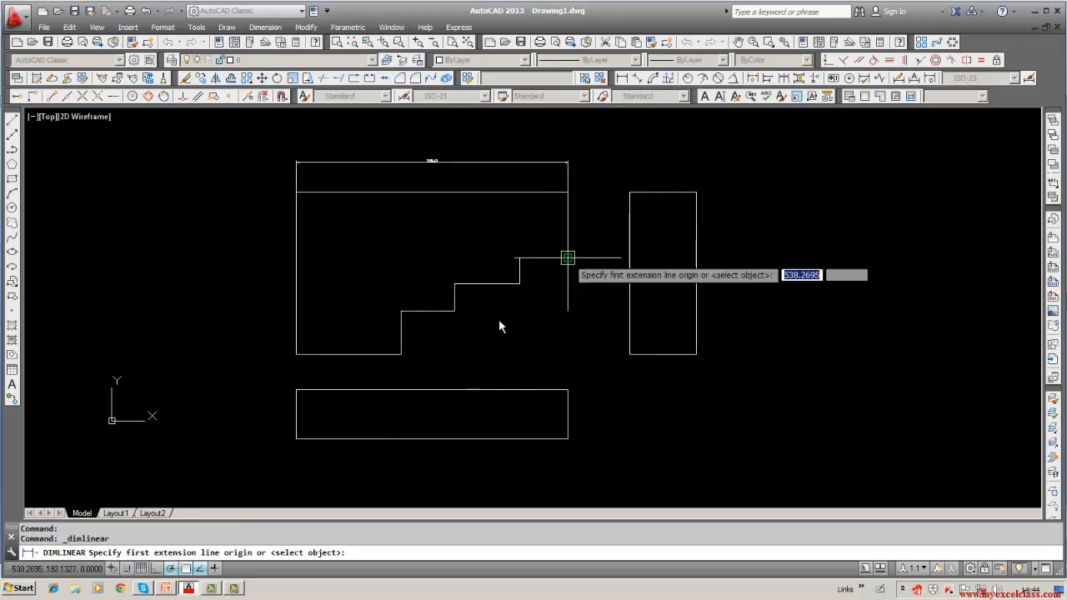
left_click(296, 355)
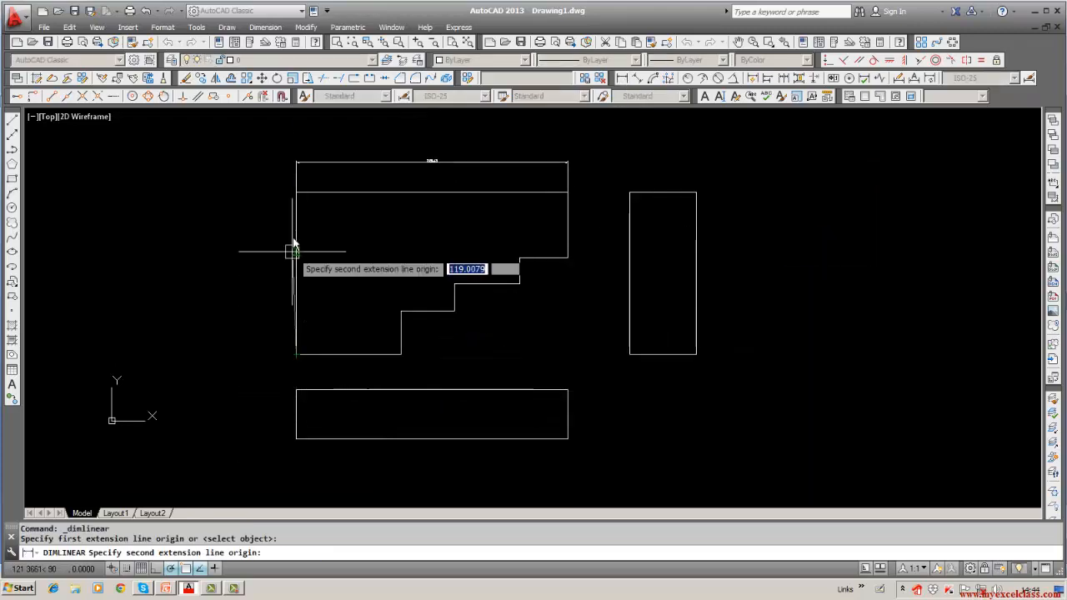
left_click(296, 198)
left_click(276, 210)
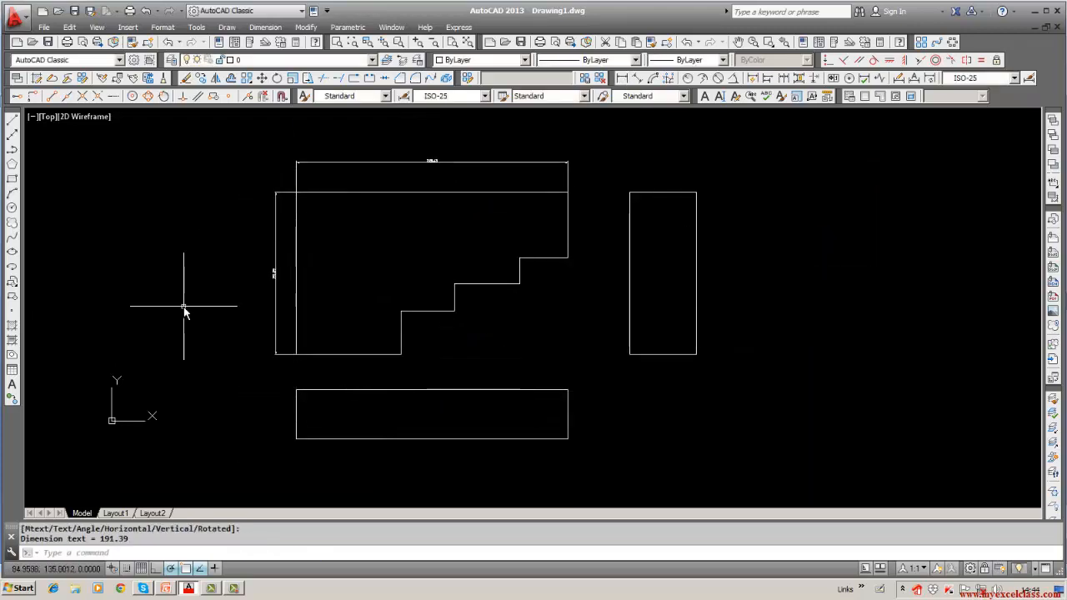
Add a horizontal linear dimension for the width of the uppermost step, placed below the step.
left_click(624, 79)
left_click(568, 258)
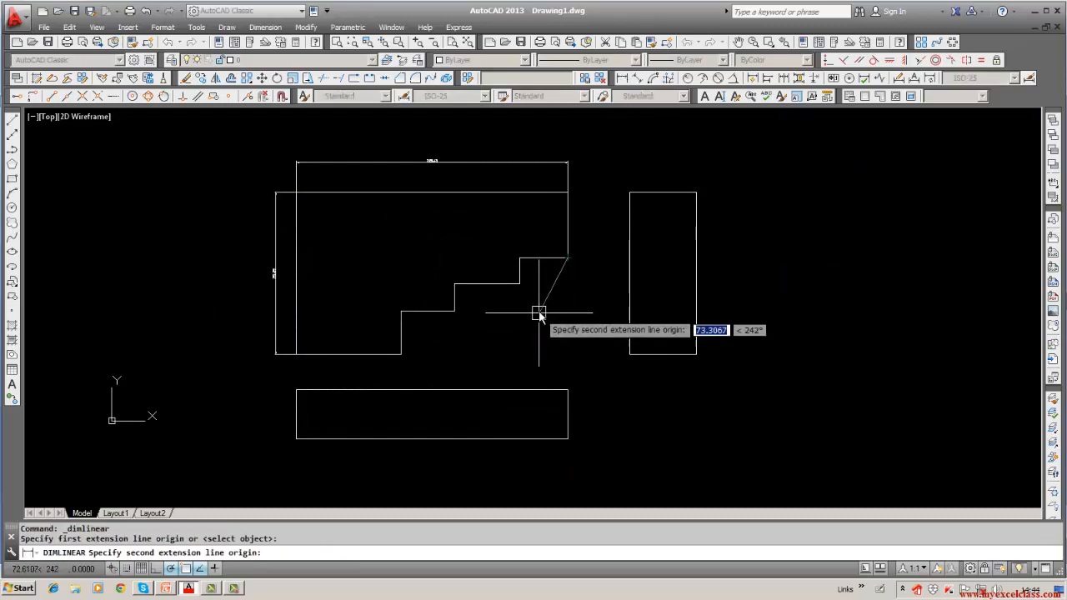
left_click(520, 284)
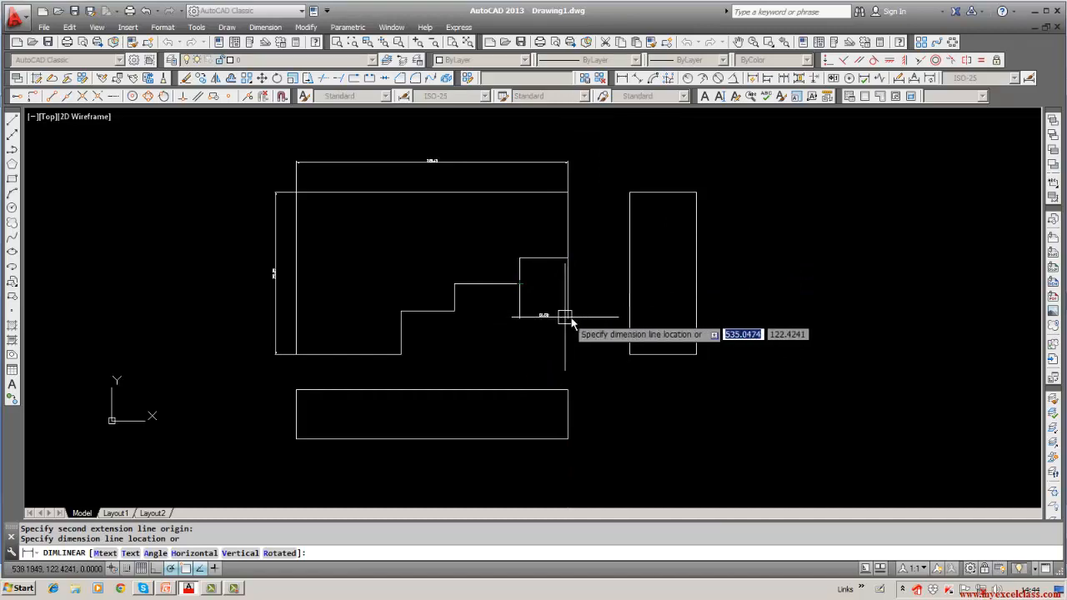
left_click(544, 322)
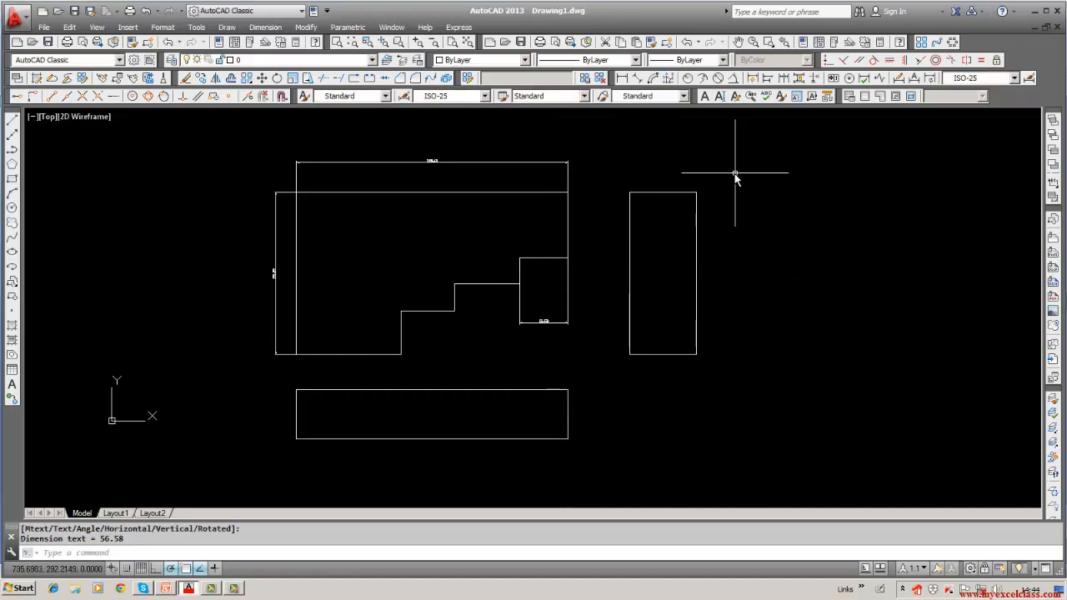
Add a horizontal linear dimension for the width of the middle step, placed below the step.
left_click(624, 79)
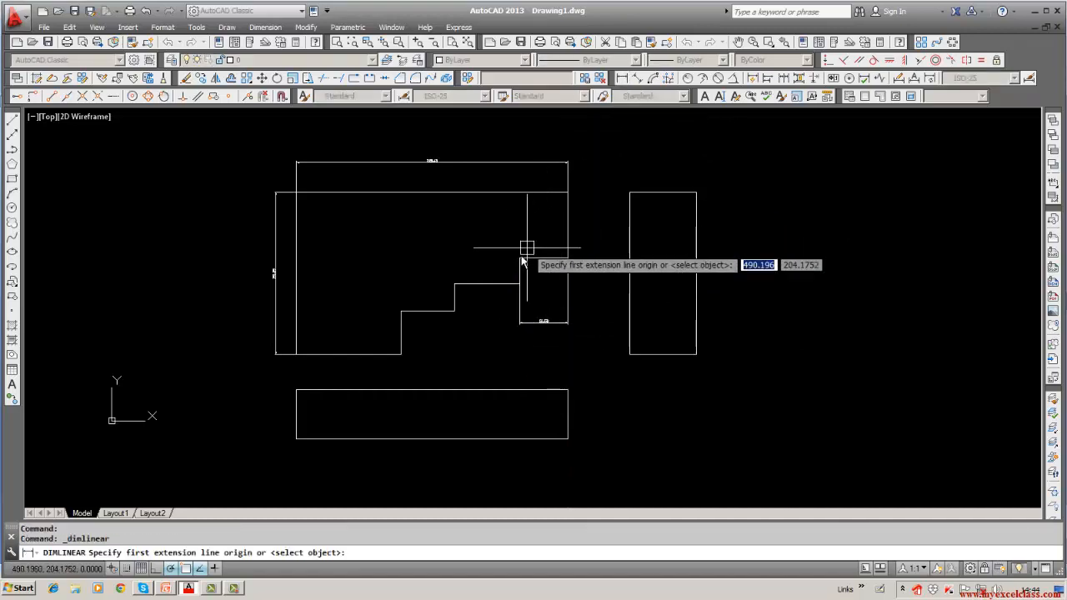
left_click(520, 285)
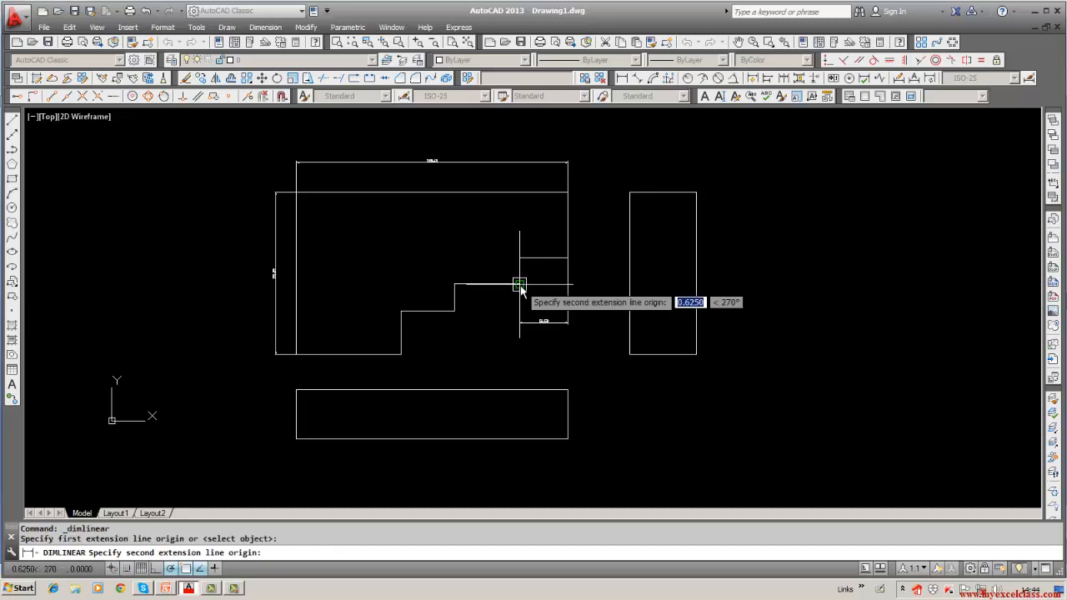
left_click(453, 311)
left_click(455, 349)
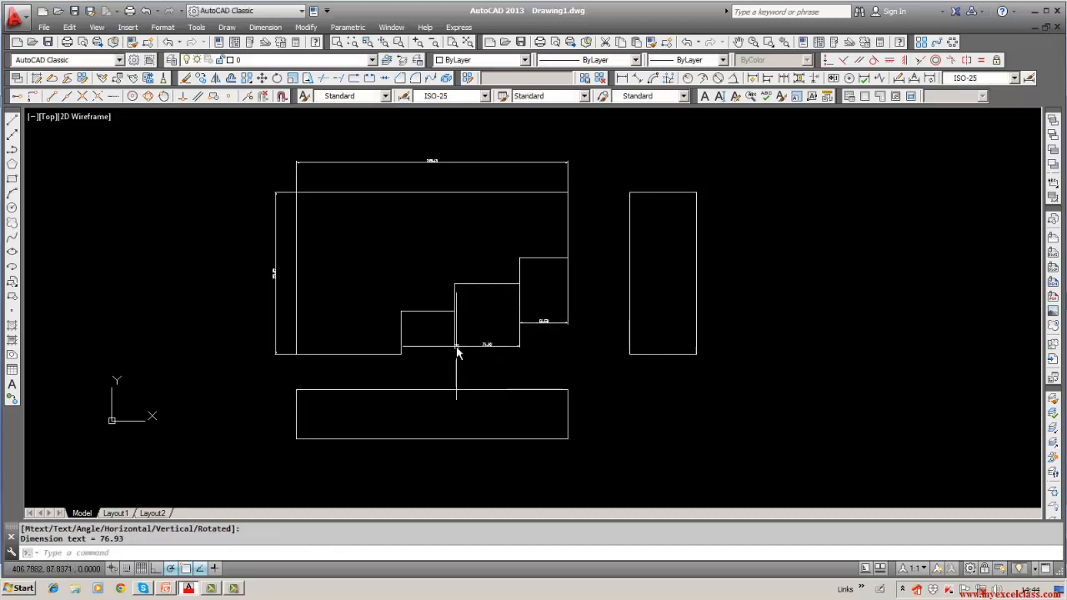
Add a horizontal linear dimension for the width of the lowest step, placed below the step.
left_click(622, 78)
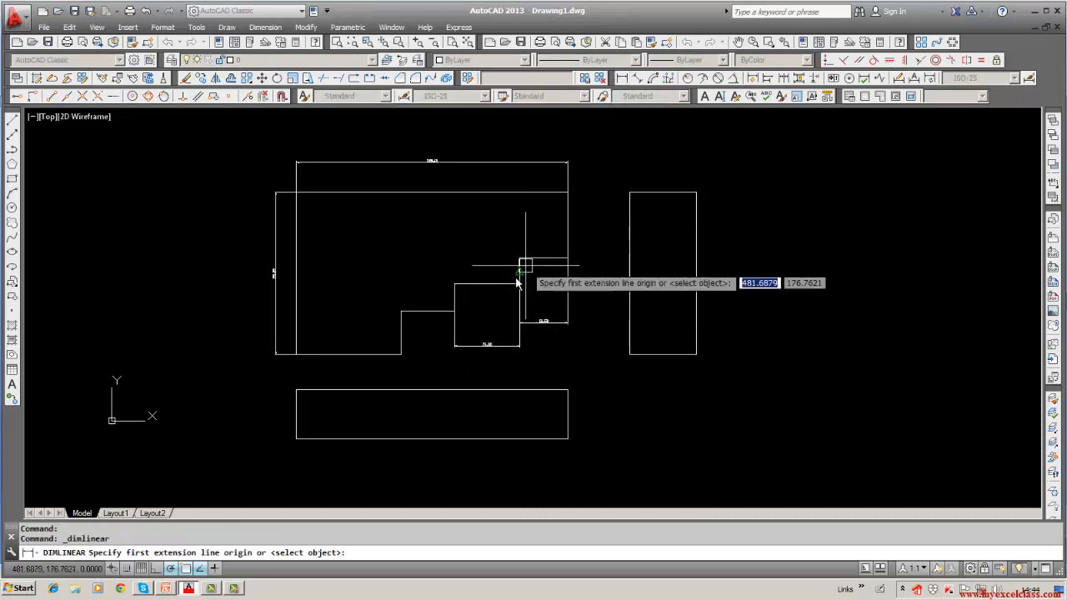
left_click(454, 311)
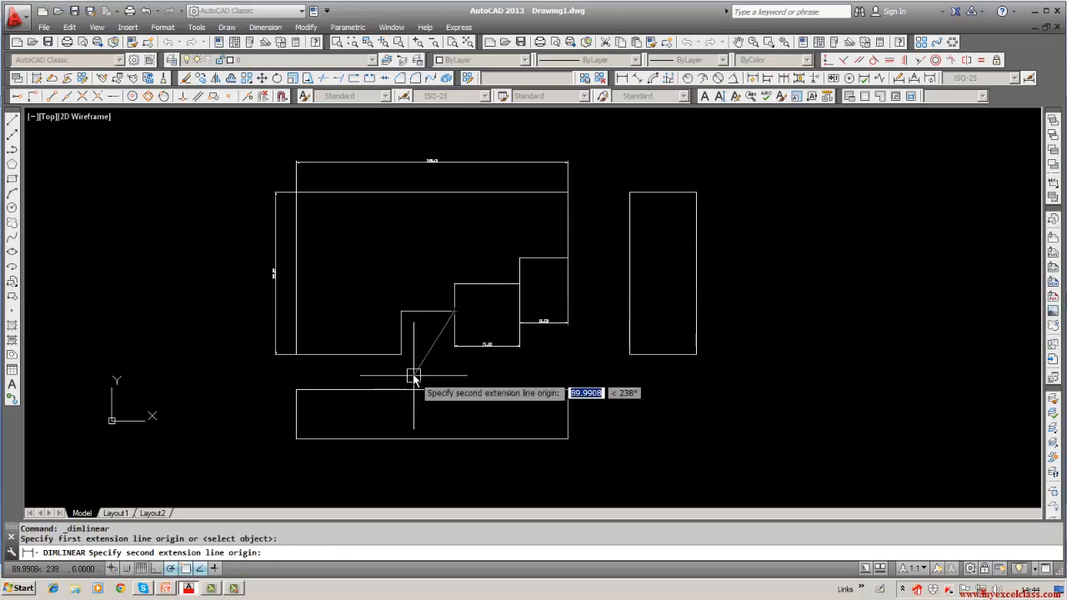
left_click(401, 355)
left_click(432, 374)
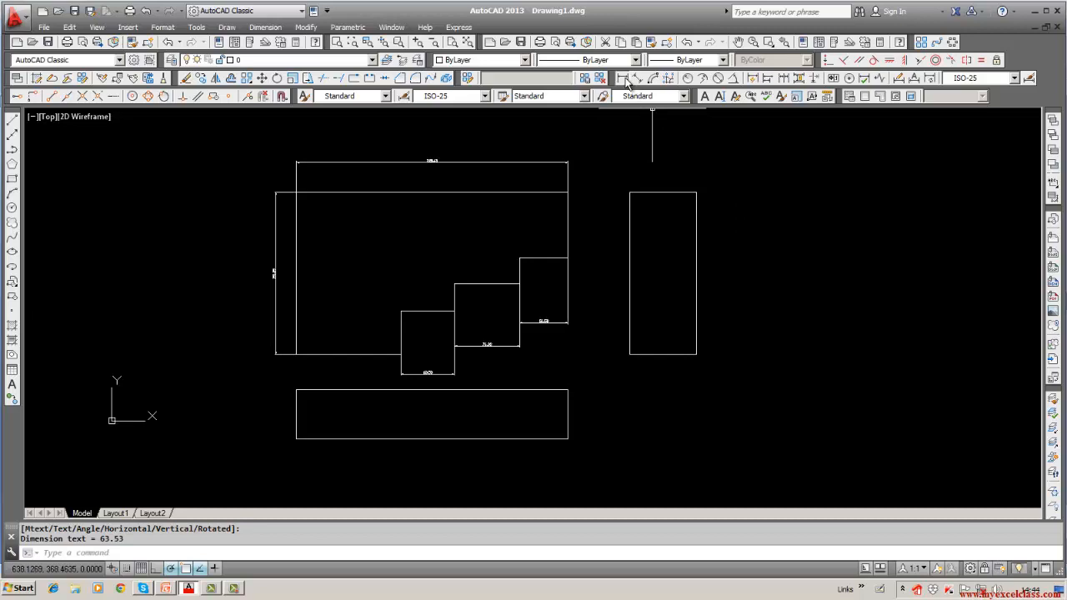
Add a vertical linear dimension from the uppermost step's ledge to the outline's top edge, placed outside the right edge.
left_click(621, 79)
left_click(568, 257)
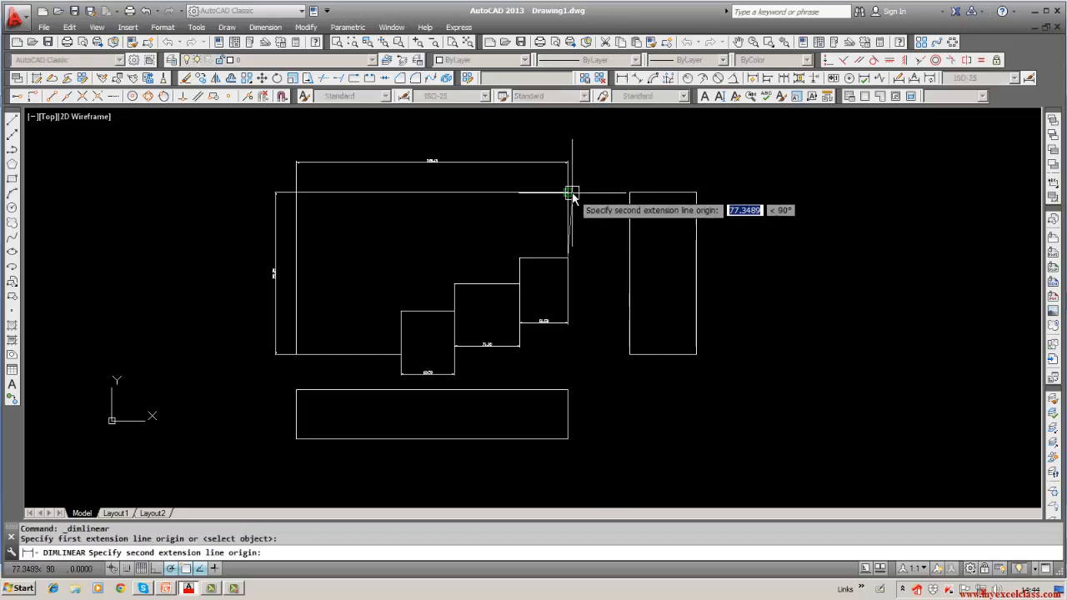
left_click(567, 193)
left_click(586, 209)
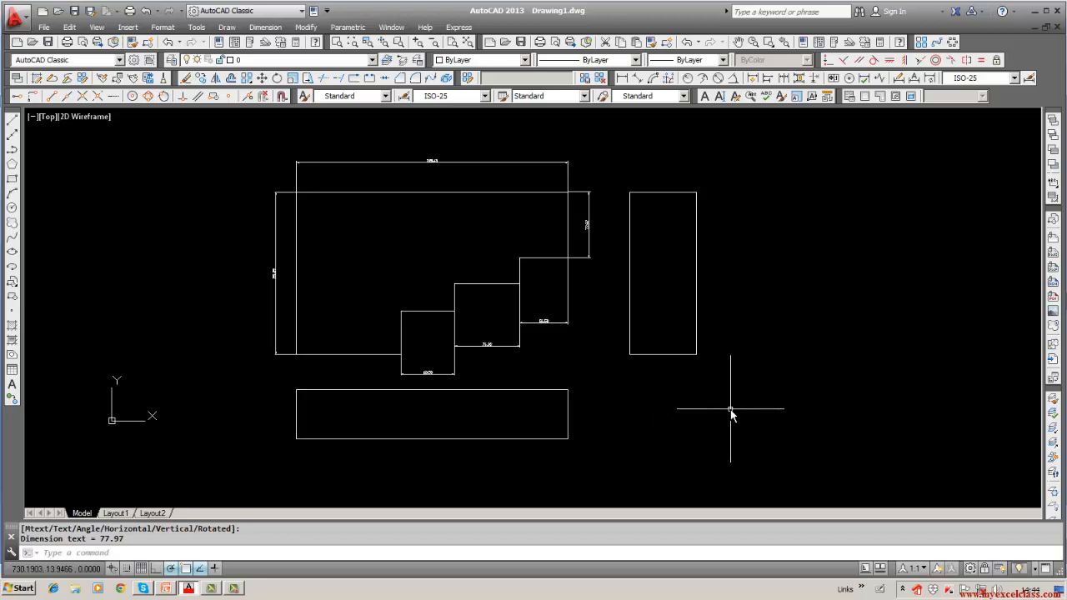
key("Escape")
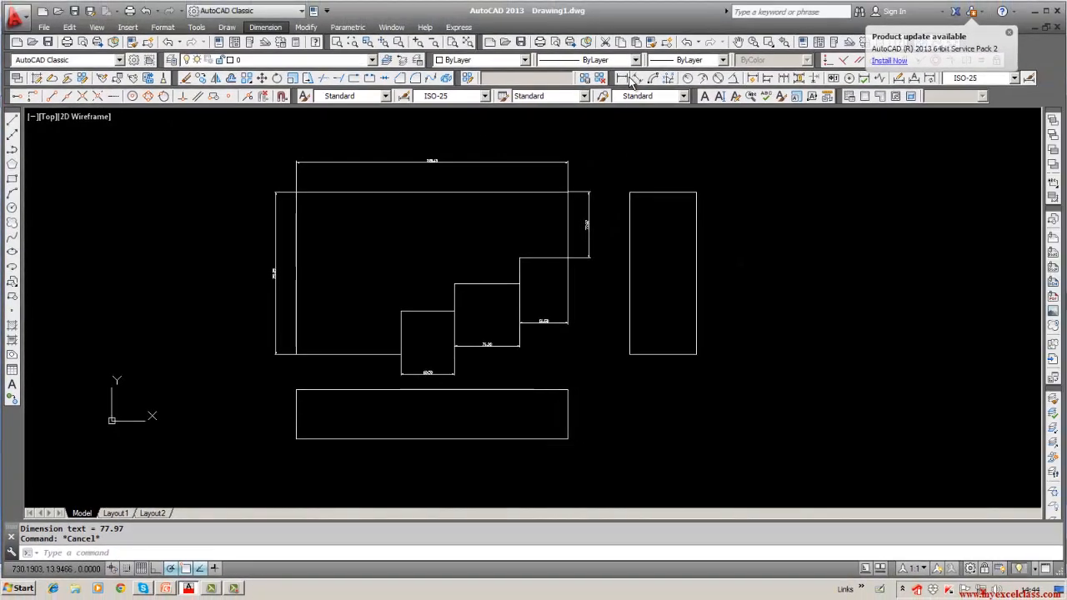
Try to add a linear dimension for the width of the rectangular side view along its top edge.
left_click(625, 78)
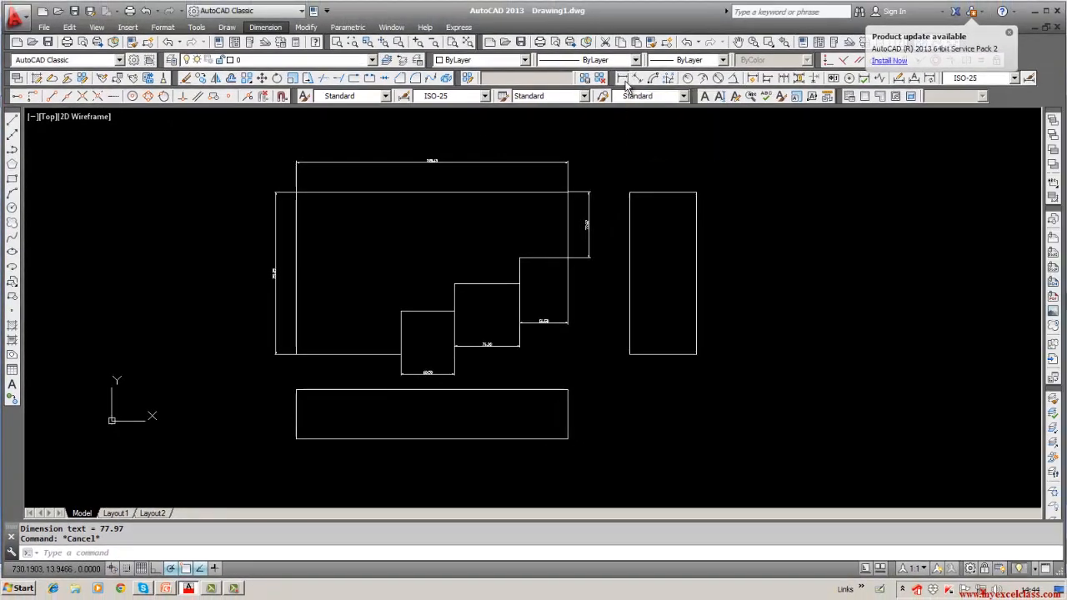
left_click(645, 212)
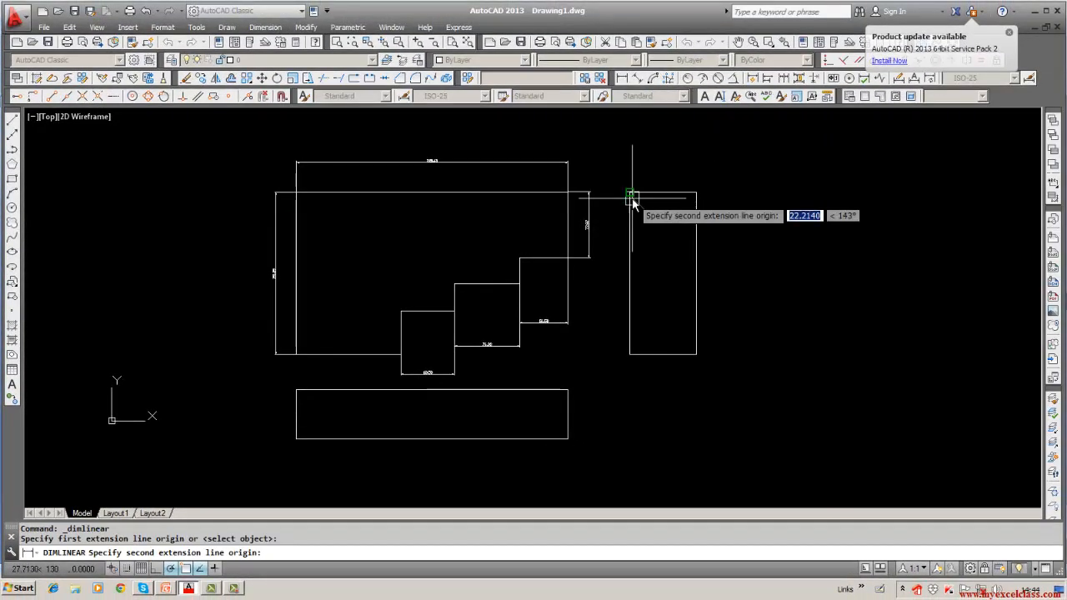
left_click(631, 192)
left_click(691, 194)
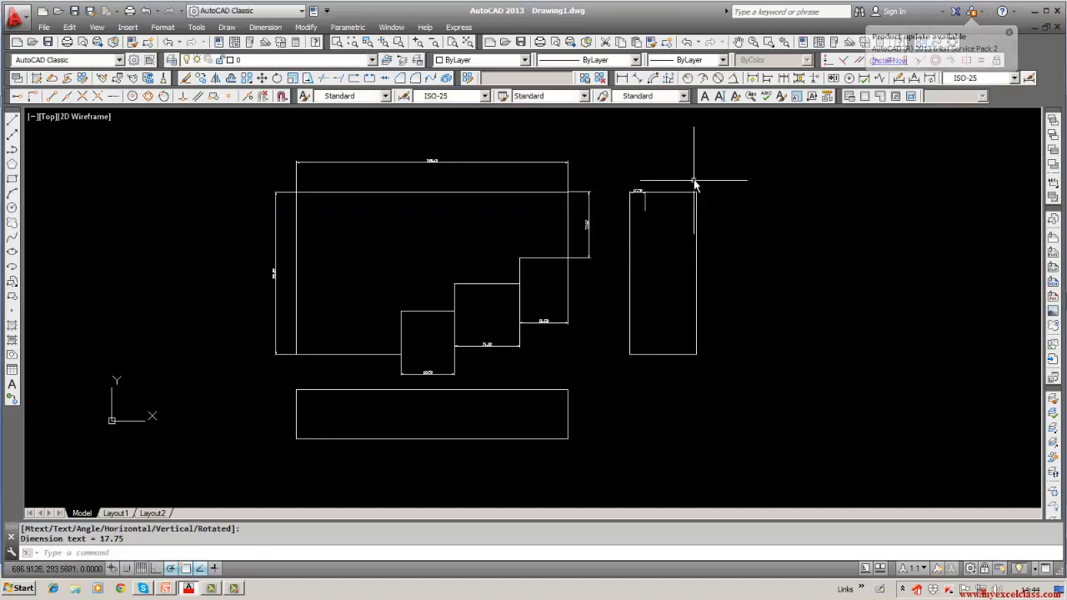
key("Escape")
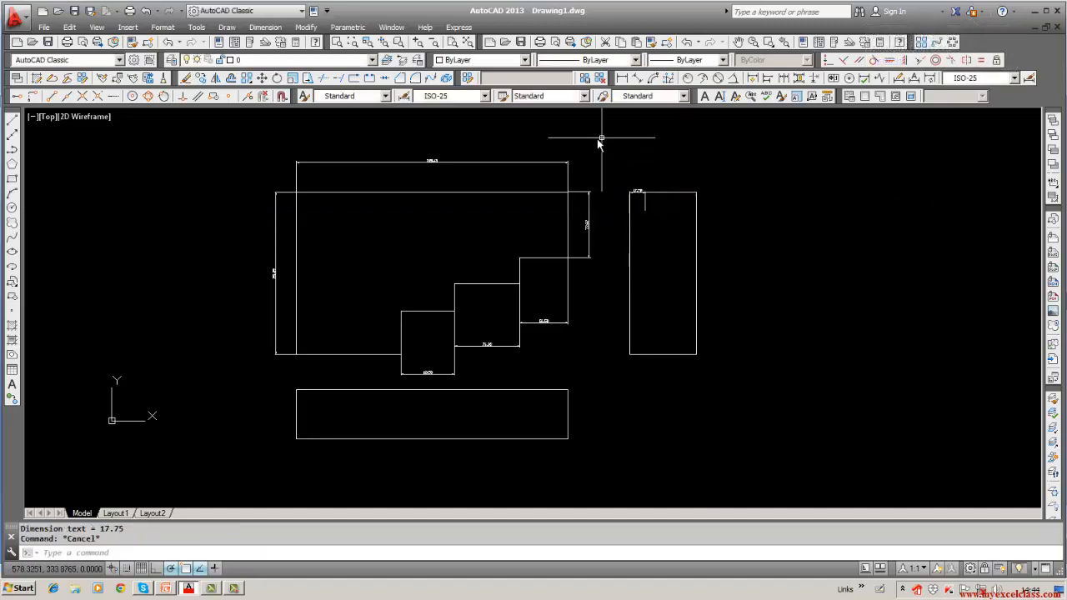
Erase the misplaced short dimension at the side view's upper left corner.
left_click(186, 77)
left_click(640, 187)
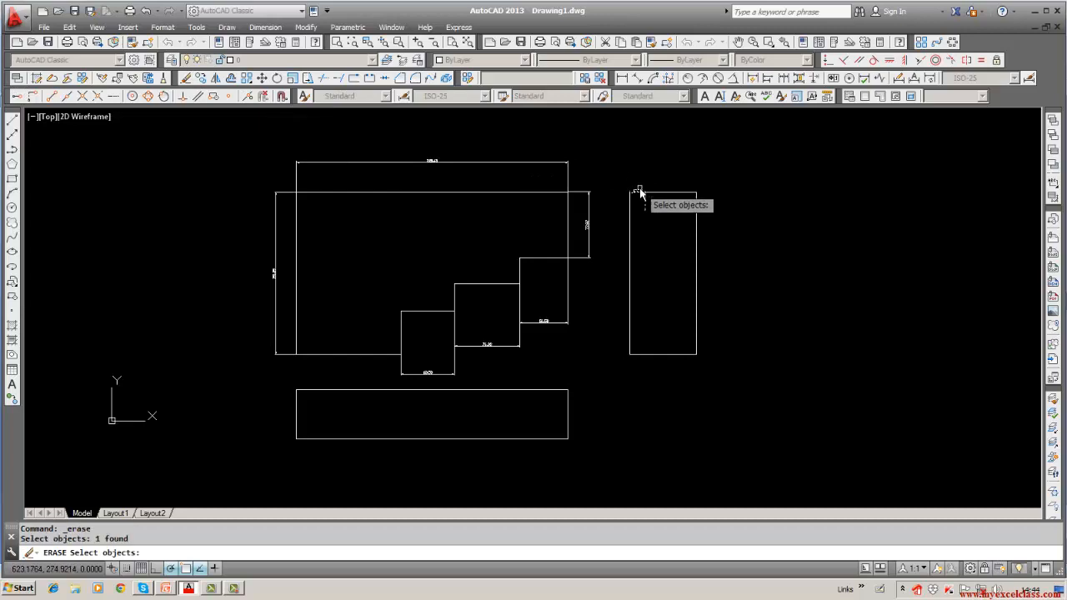
key("Return")
Add a horizontal linear dimension between the side view's two upper corners, placed above its top edge.
left_click(622, 77)
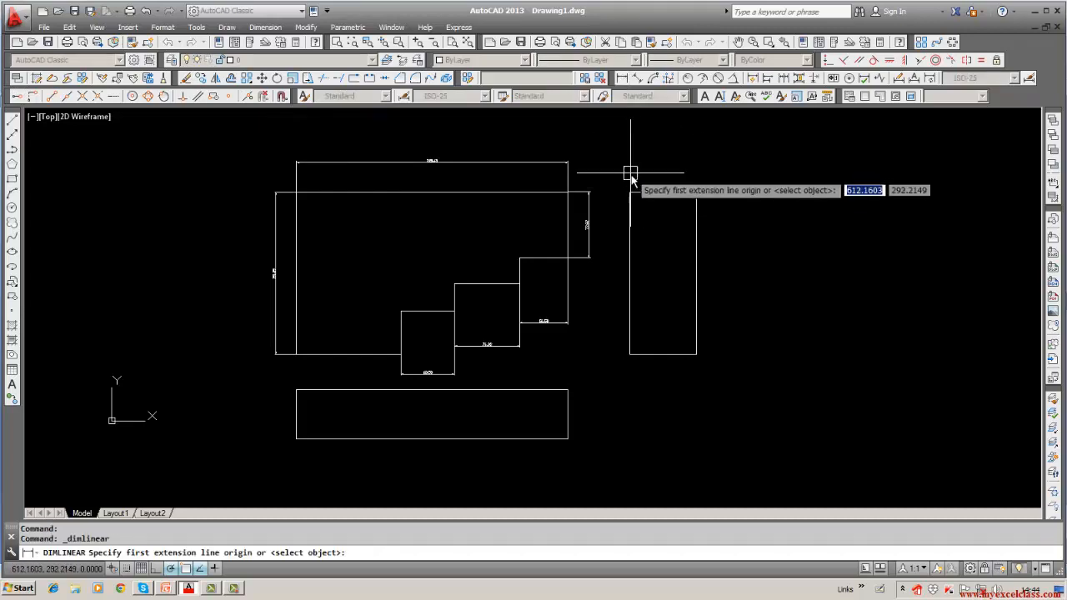
left_click(632, 190)
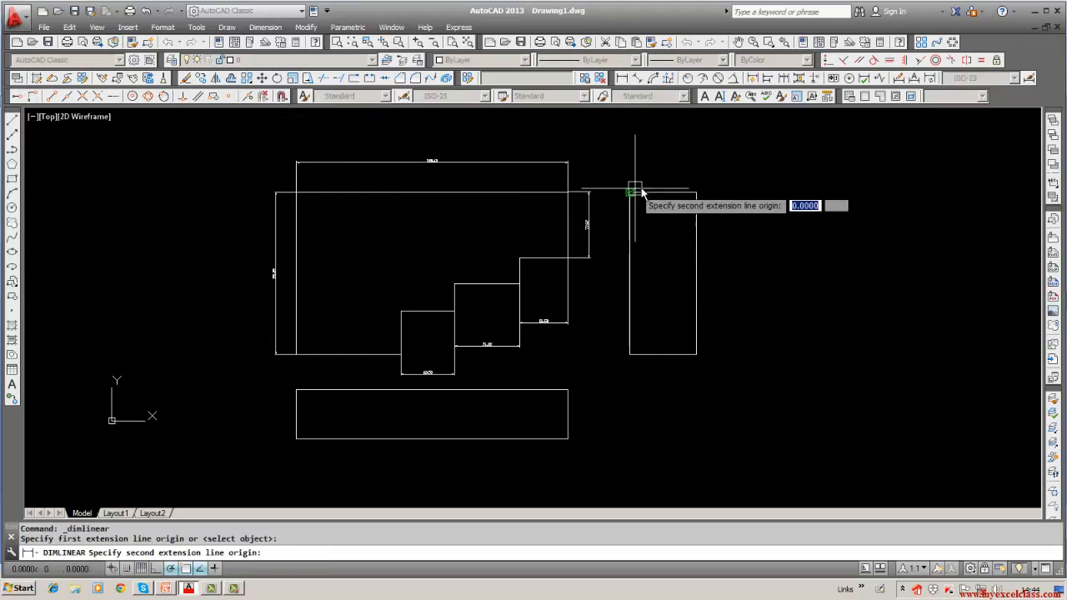
left_click(696, 192)
left_click(695, 156)
Examine the dimension texts around the stepped profile and above the side view up close.
scroll(431, 176, "up", 5)
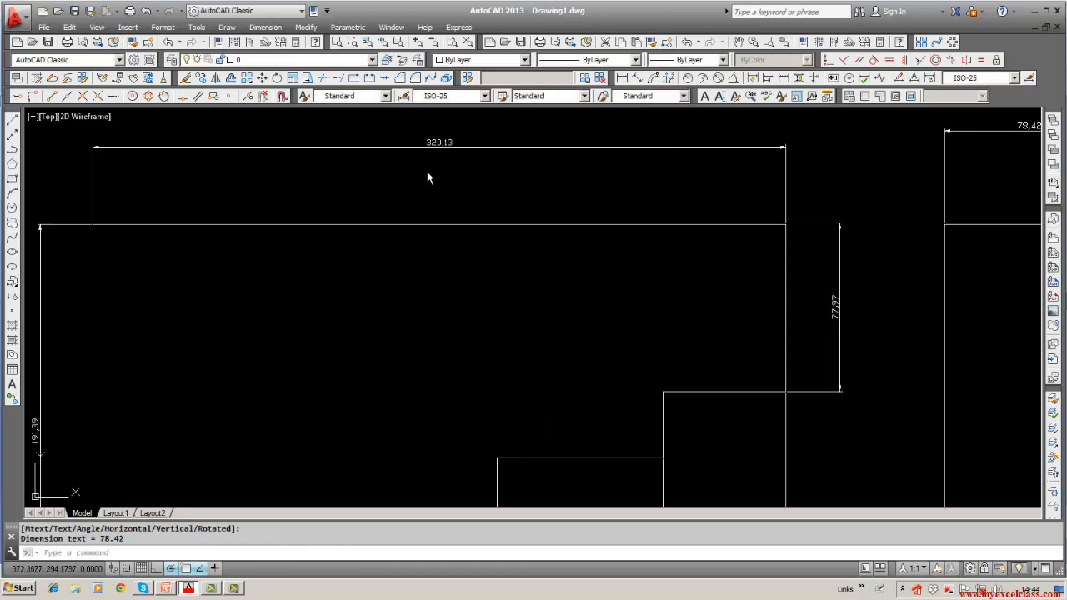
mouse_move(432, 172)
middle_mouse_down()
mouse_move(431, 222)
mouse_move(552, 164)
middle_mouse_up()
scroll(432, 222, "down", 5)
scroll(436, 226, "up", 5)
scroll(434, 221, "down", 1)
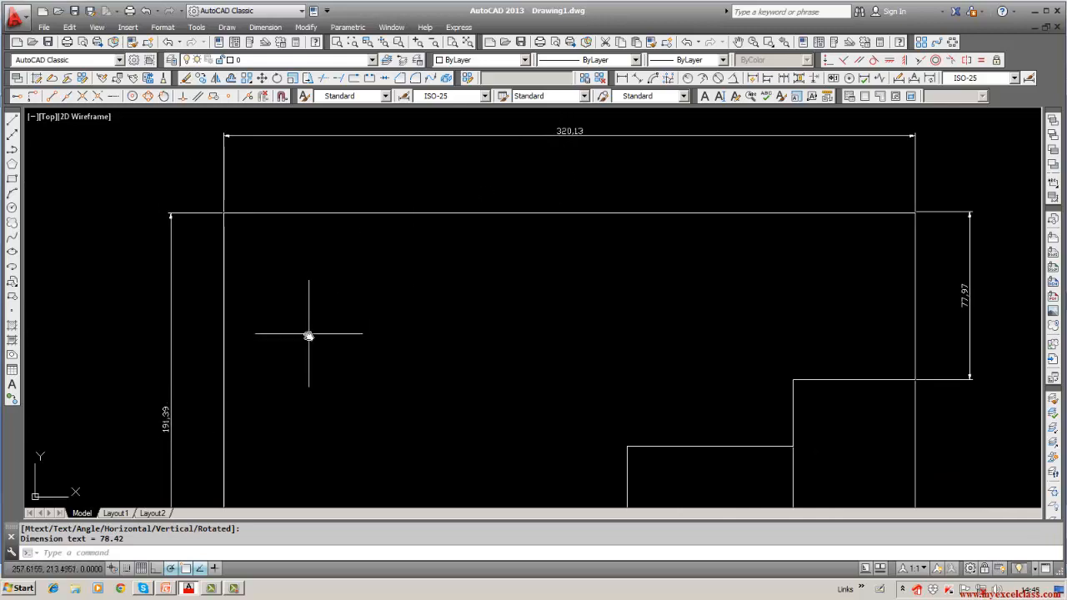
middle_click_drag(288, 358, 311, 308)
scroll(311, 309, "down", 2)
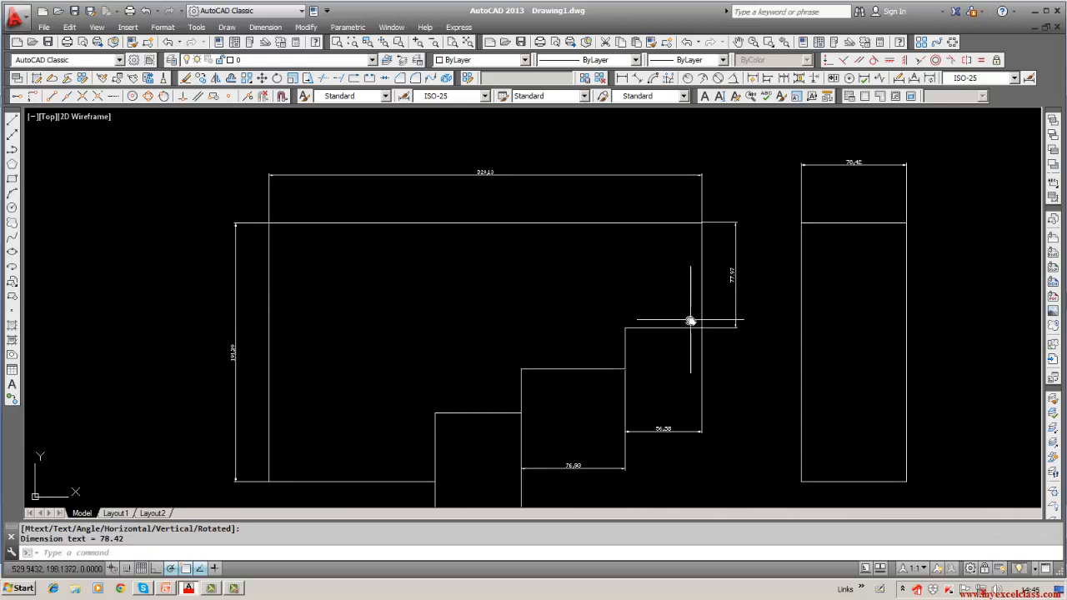
middle_click_drag(691, 317, 508, 309)
scroll(541, 300, "up", 4)
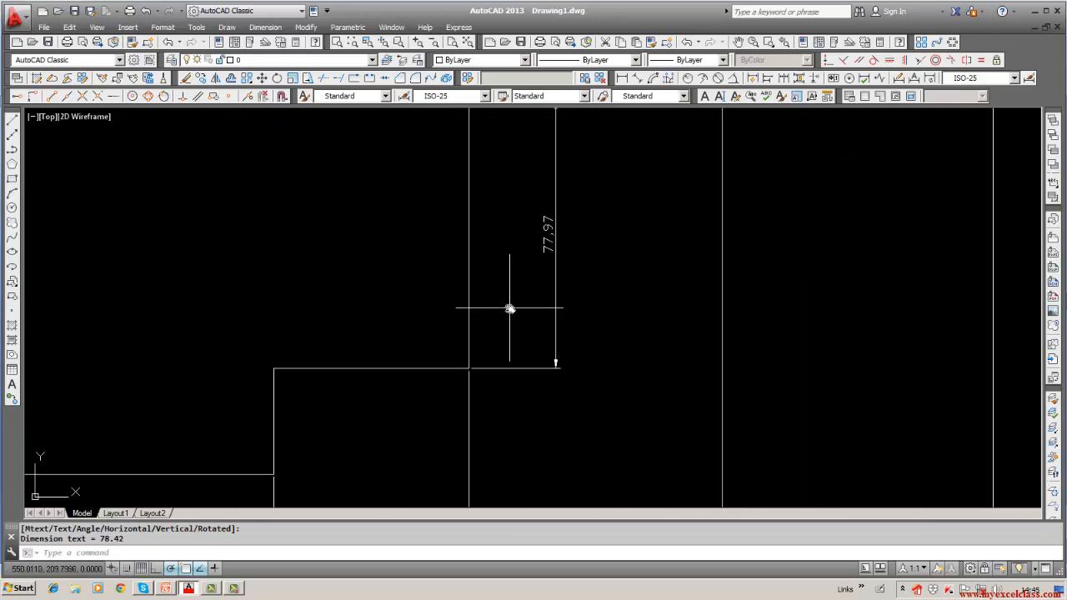
scroll(507, 306, "down", 2)
scroll(609, 276, "down", 2)
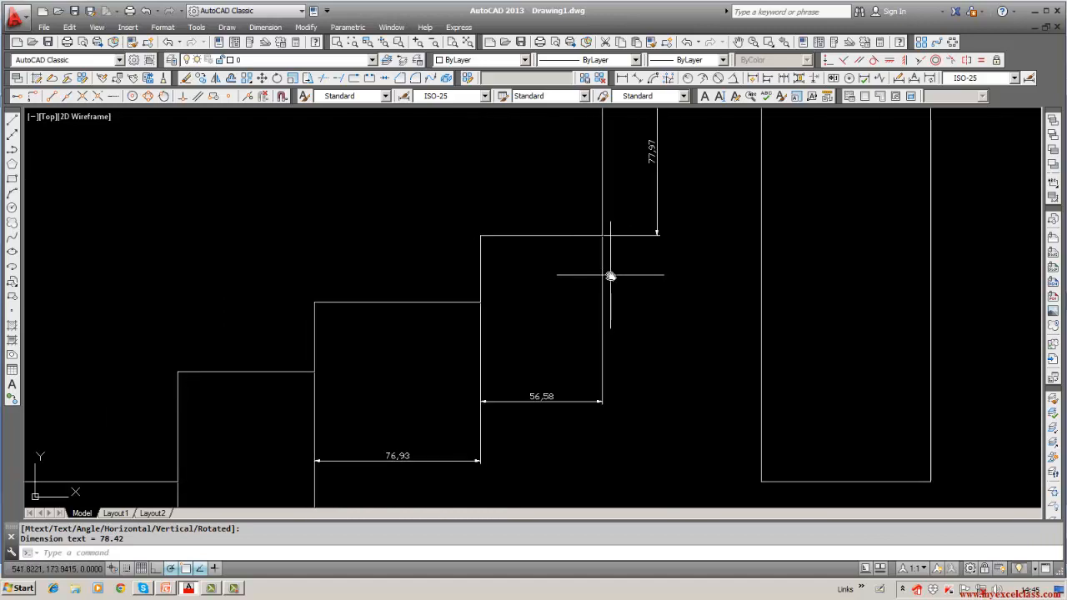
scroll(564, 359, "down", 2)
scroll(492, 357, "up", 5)
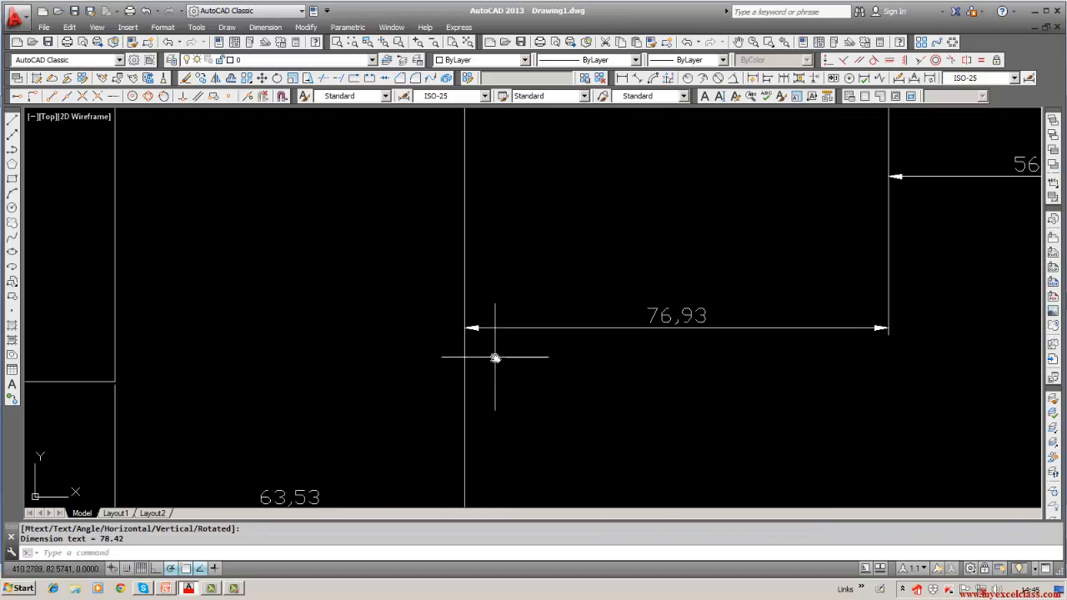
scroll(493, 358, "down", 3)
scroll(446, 409, "up", 5)
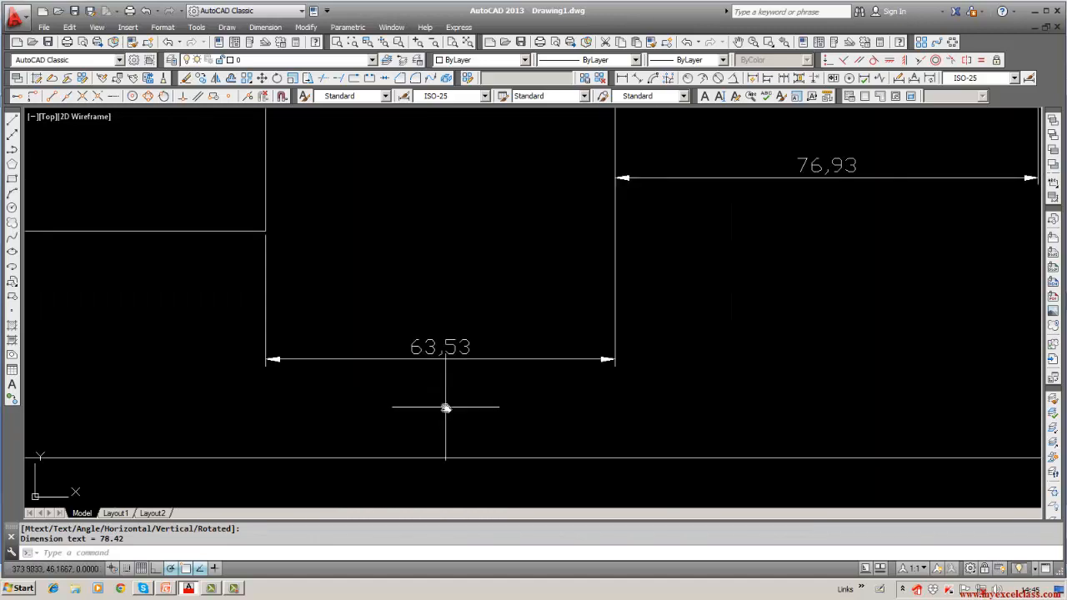
scroll(446, 408, "down", 2)
scroll(624, 241, "down", 3)
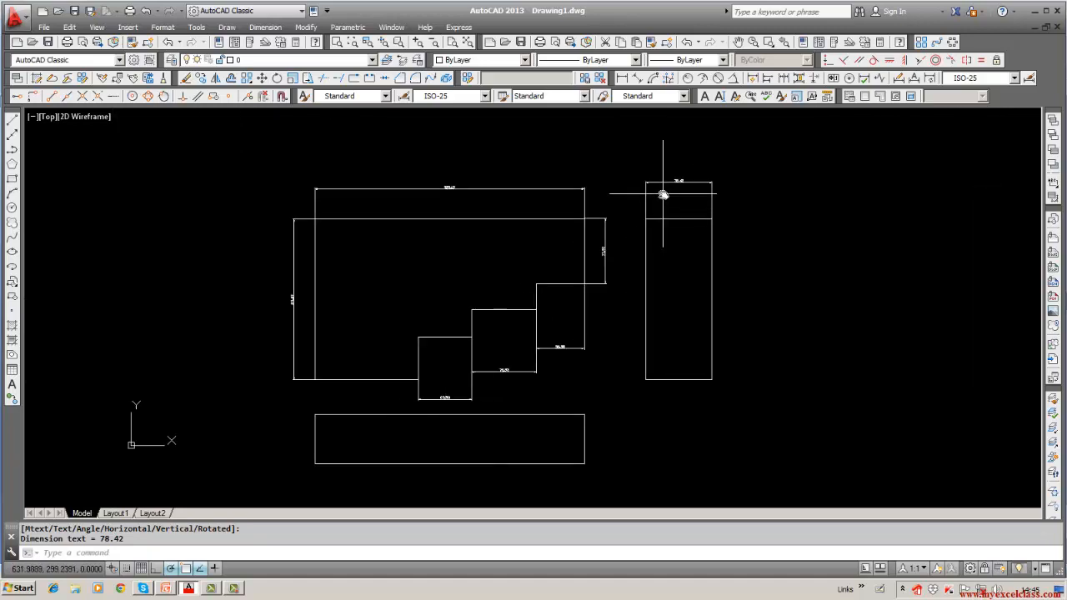
scroll(663, 193, "up", 5)
scroll(663, 193, "down", 5)
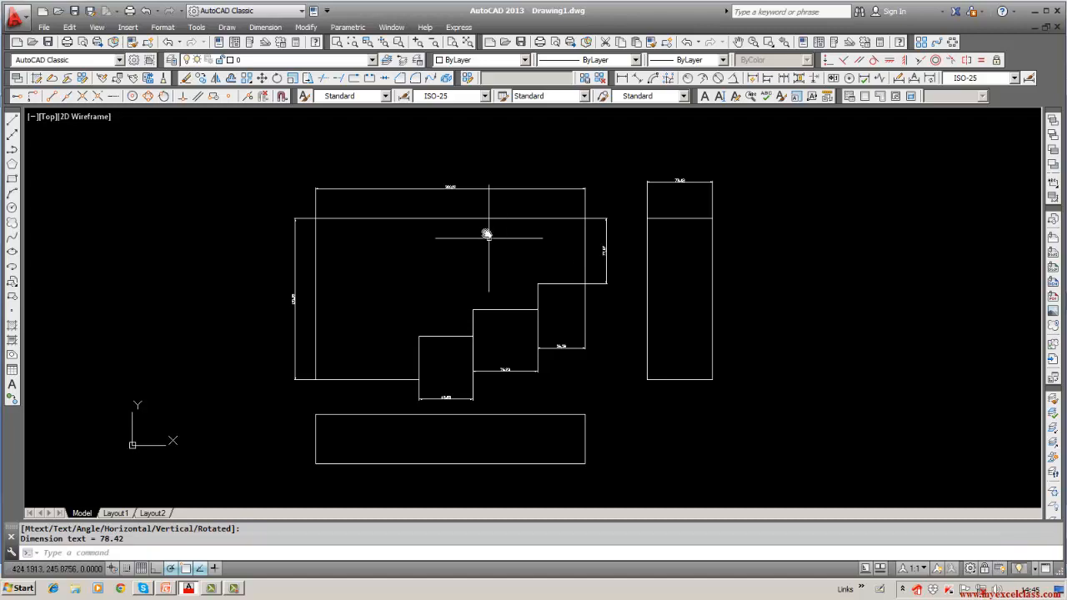
Examine the arrowhead, extension line and text of the profile's overall width dimension.
scroll(456, 205, "up", 2)
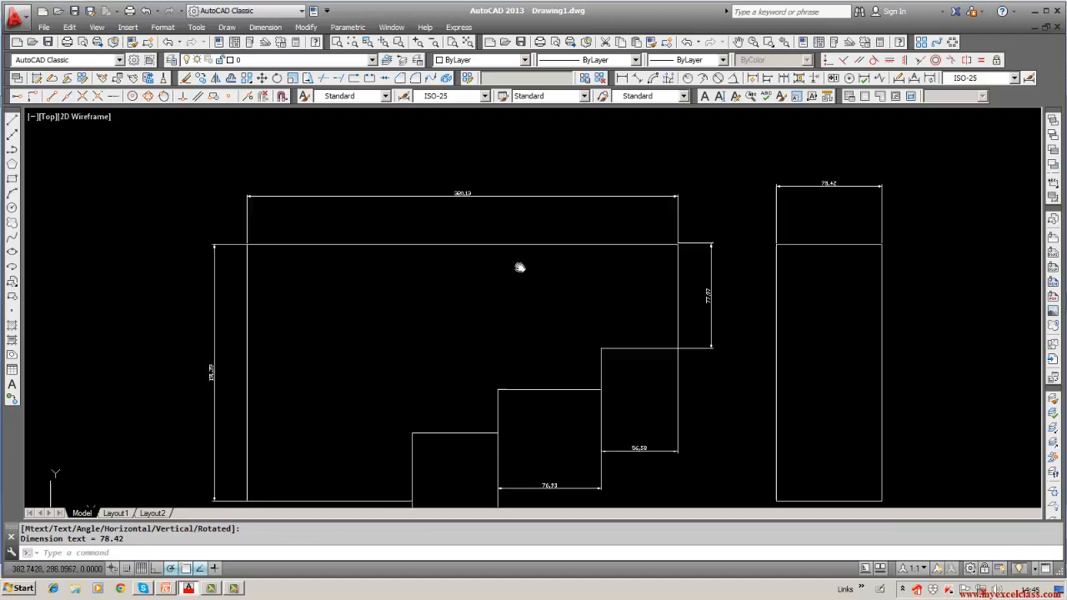
scroll(281, 242, "up", 4)
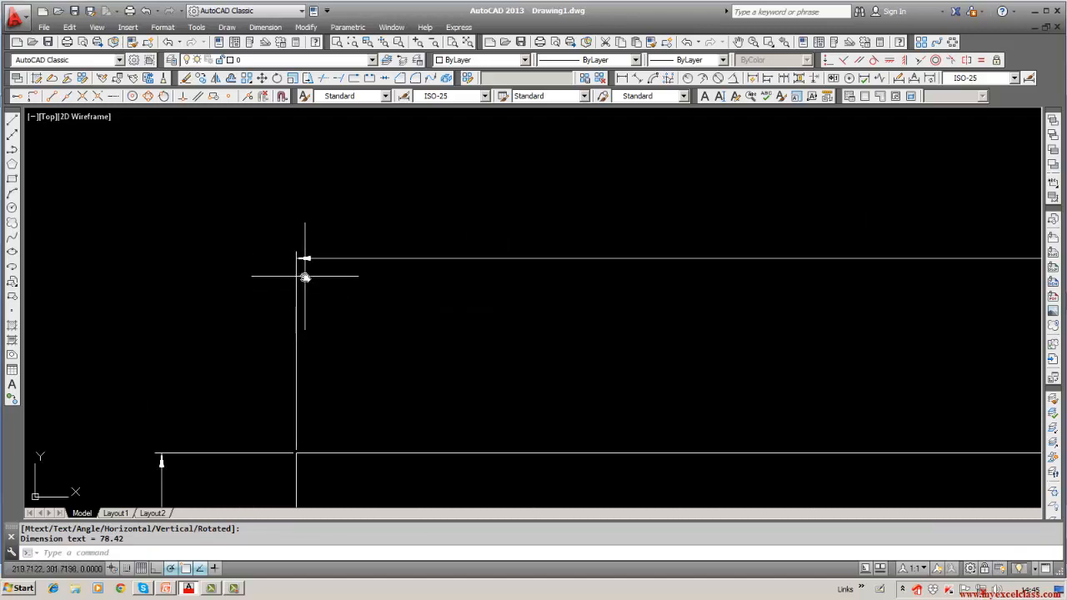
scroll(305, 276, "down", 2)
scroll(306, 276, "up", 2)
middle_click_drag(546, 291, 579, 286)
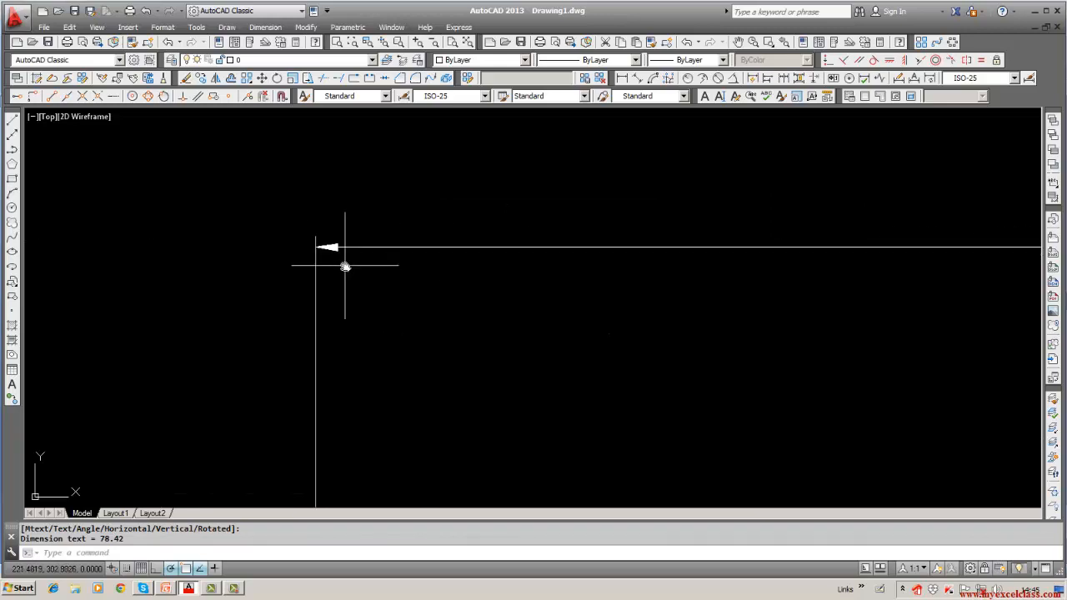
scroll(409, 275, "down", 3)
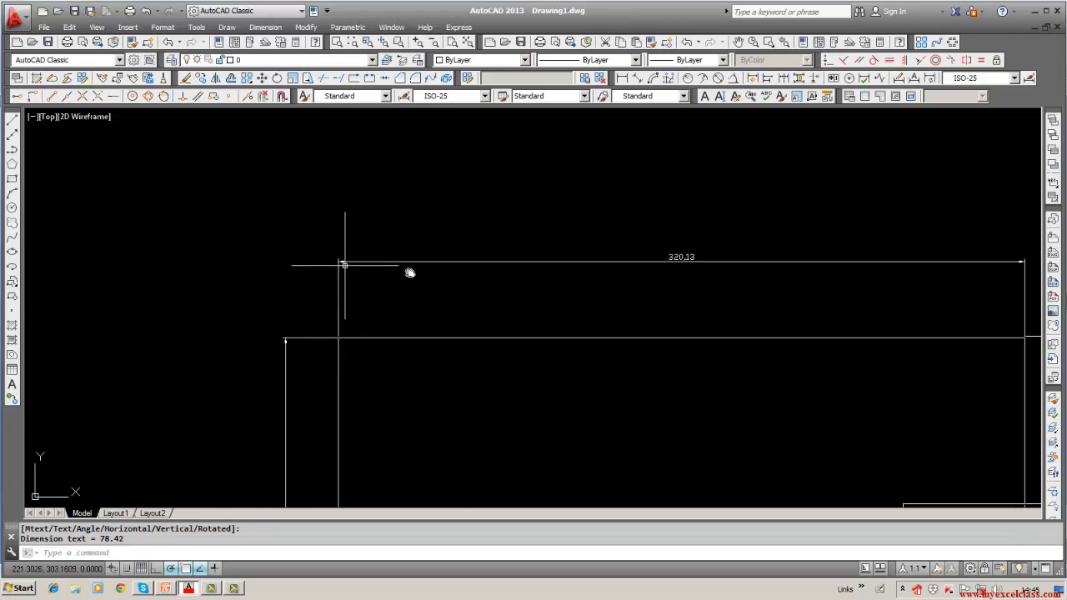
scroll(508, 258, "up", 4)
scroll(508, 259, "up", 2)
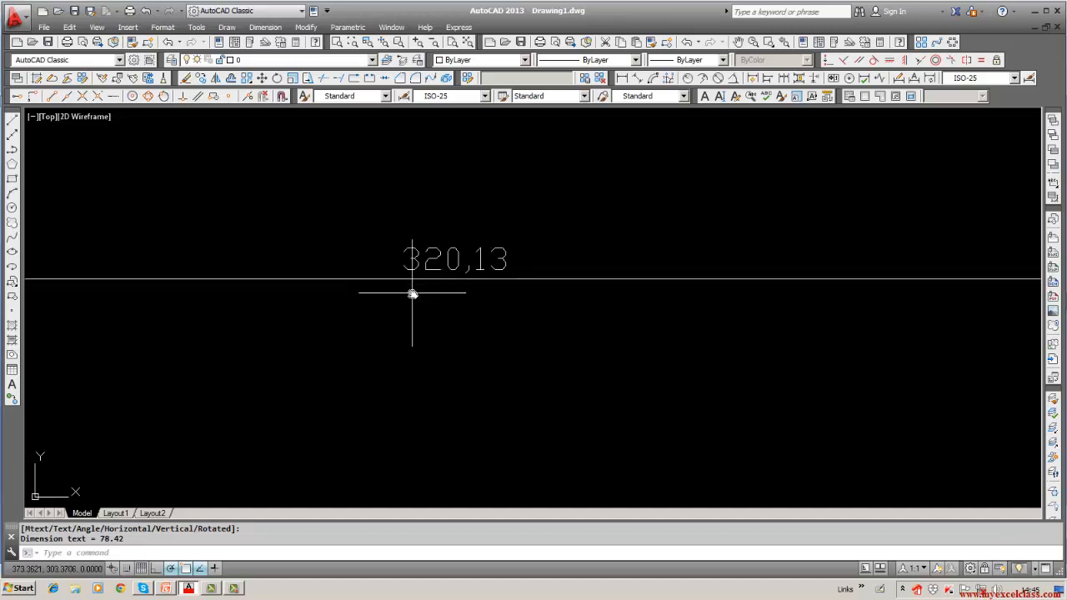
scroll(413, 293, "down", 4)
scroll(488, 265, "down", 4)
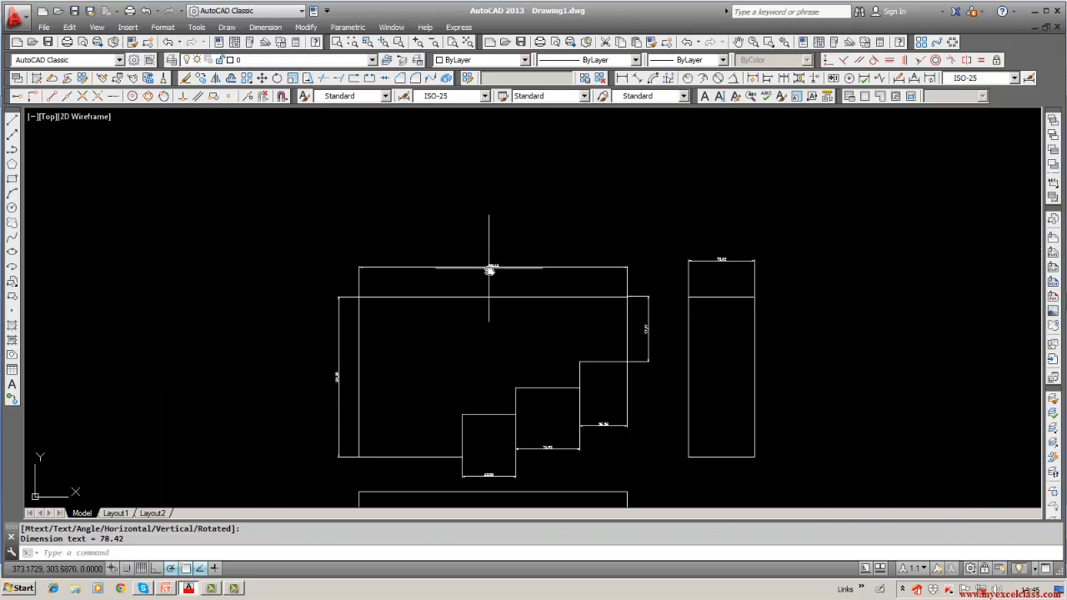
middle_click_drag(485, 332, 465, 303)
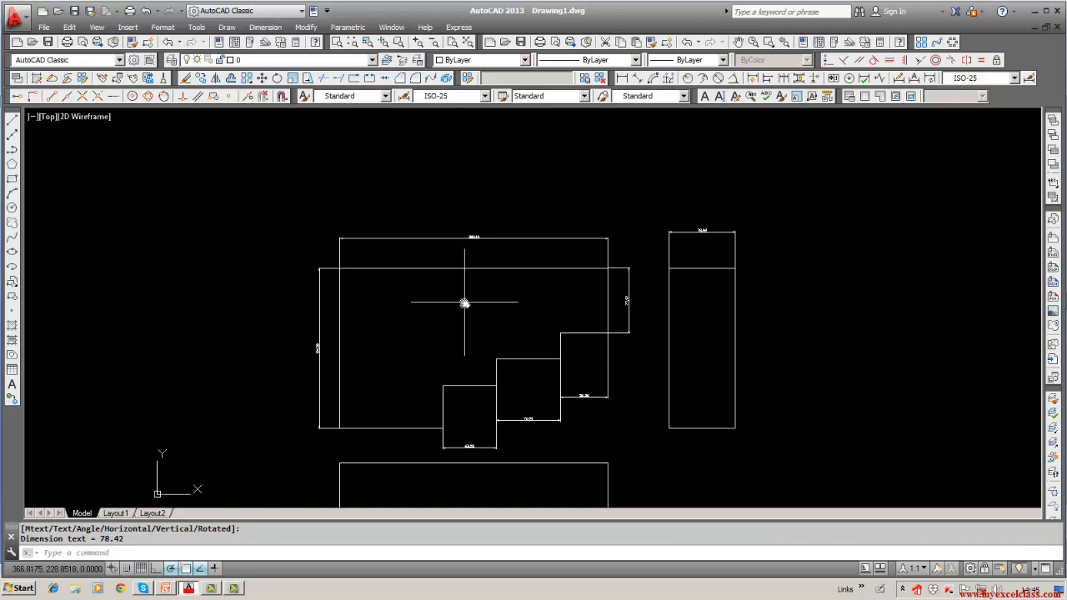
middle_click_drag(465, 302, 452, 264)
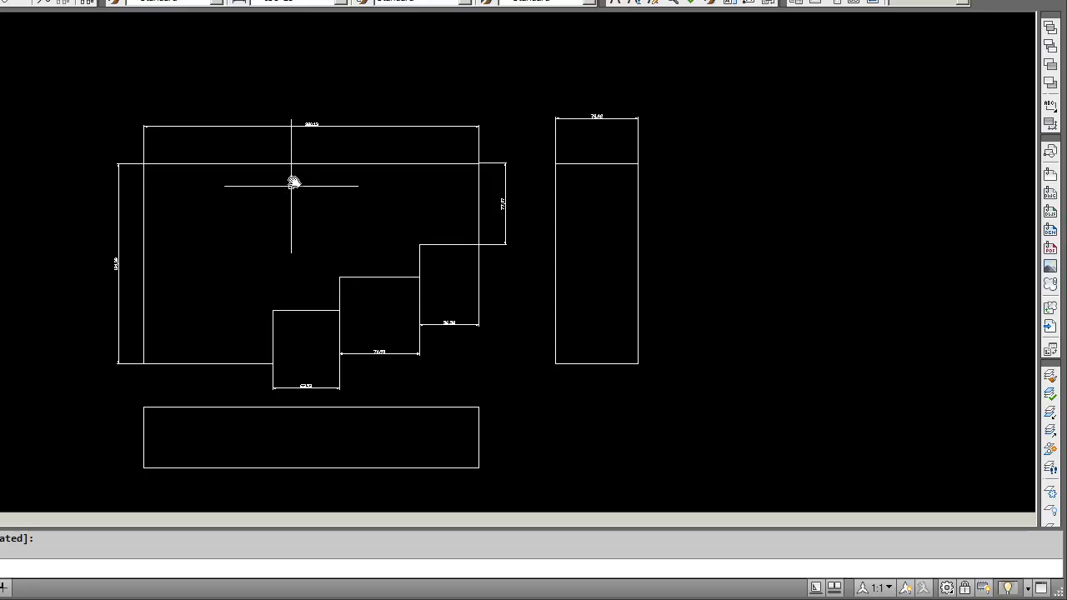
scroll(297, 166, "up", 2)
scroll(298, 169, "down", 4)
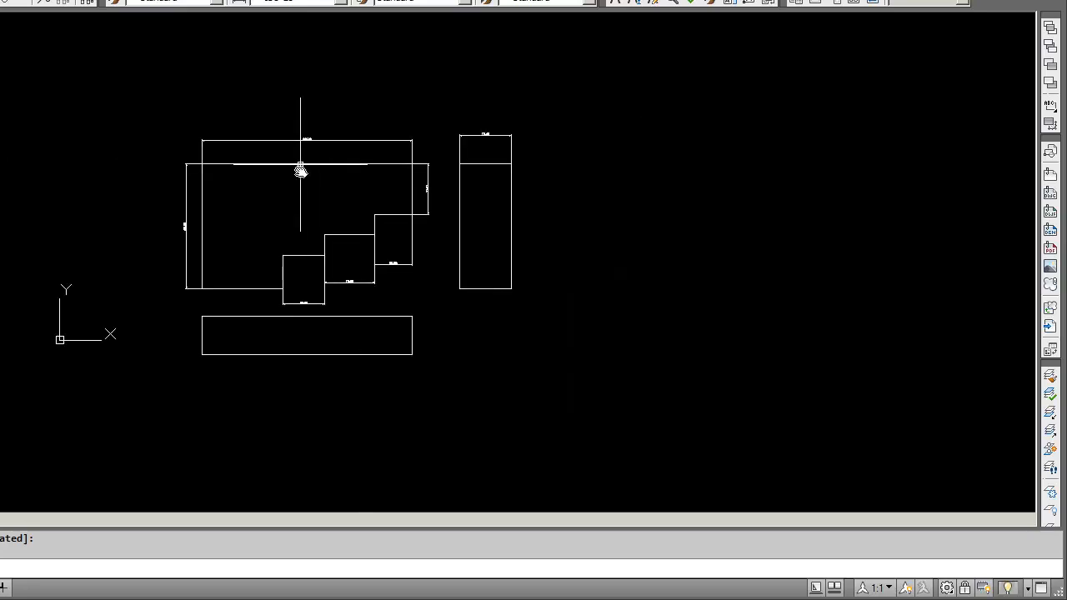
scroll(279, 211, "up", 2)
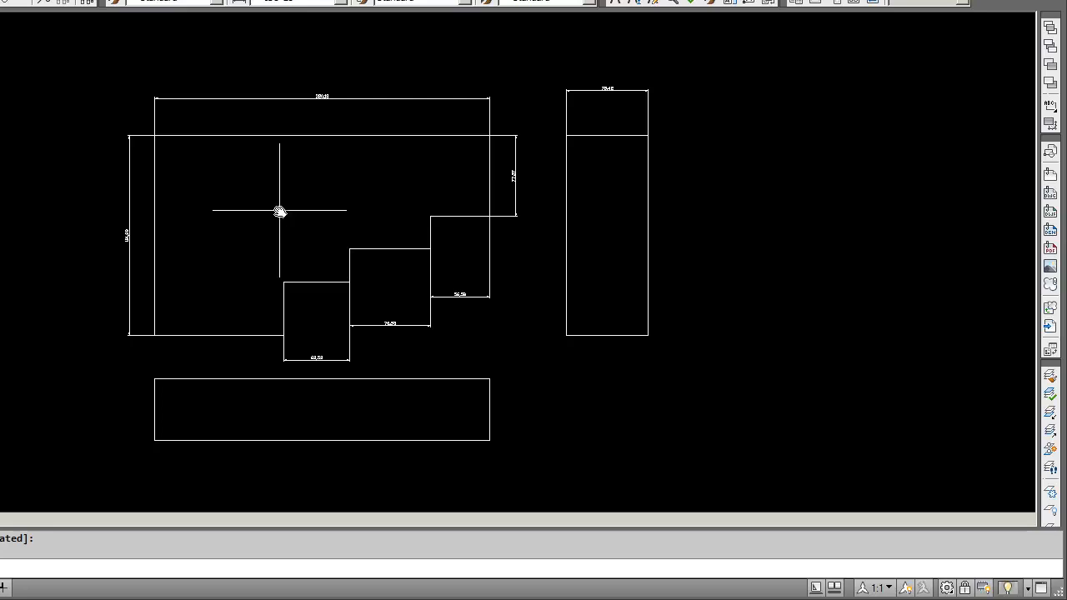
scroll(280, 211, "down", 3)
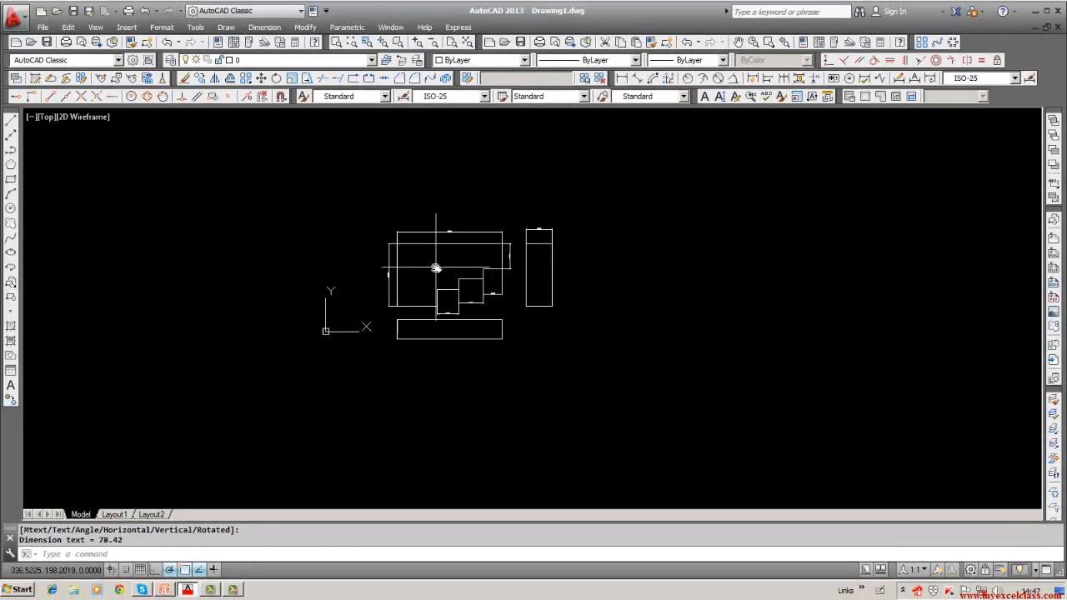
scroll(435, 268, "up", 4)
scroll(435, 268, "down", 4)
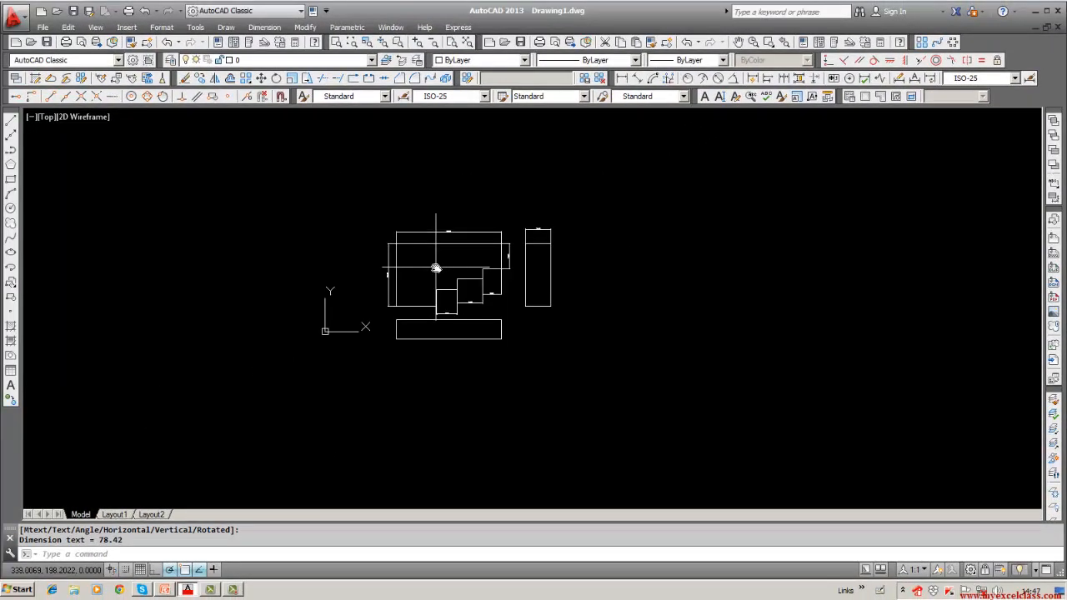
middle_click_drag(547, 259, 520, 266)
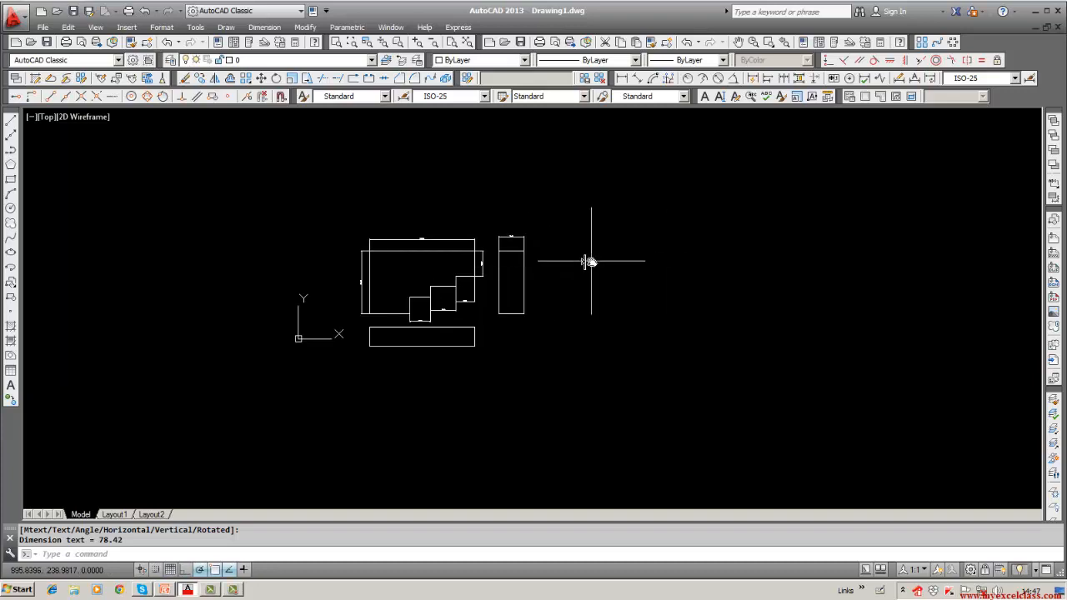
Define a multiline text box in the empty area to the right of the side view.
scroll(587, 260, "up", 3)
scroll(592, 260, "down", 2)
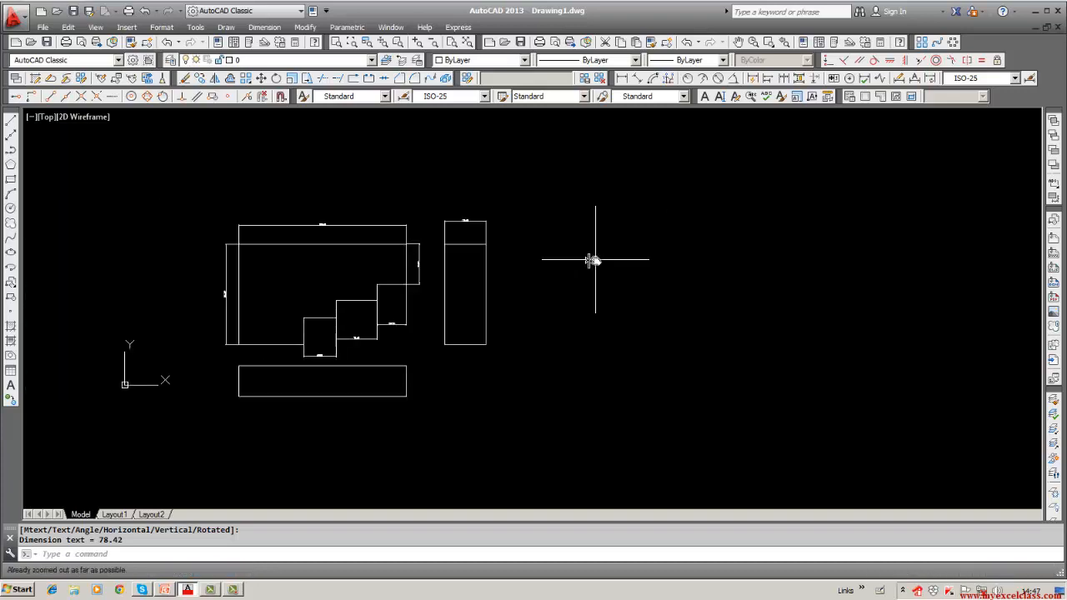
type("mtext")
key("Return")
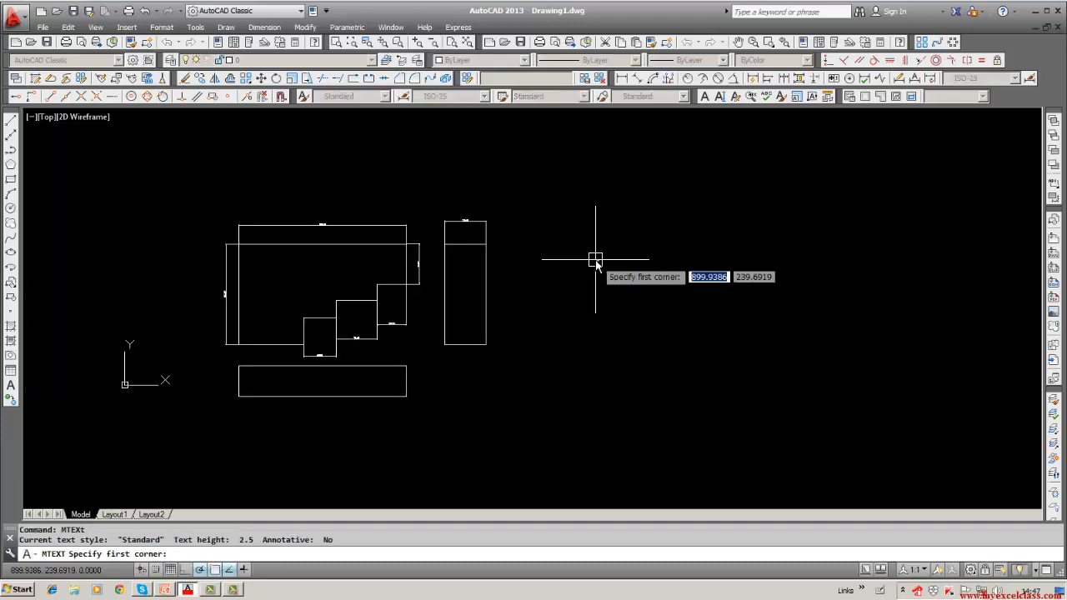
left_click(595, 260)
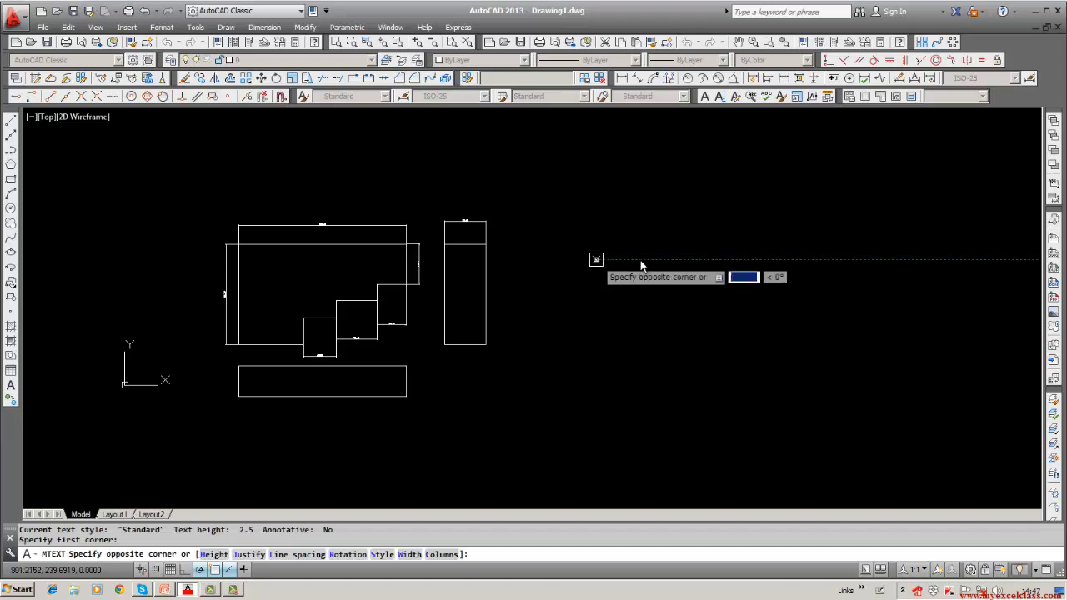
left_click(708, 315)
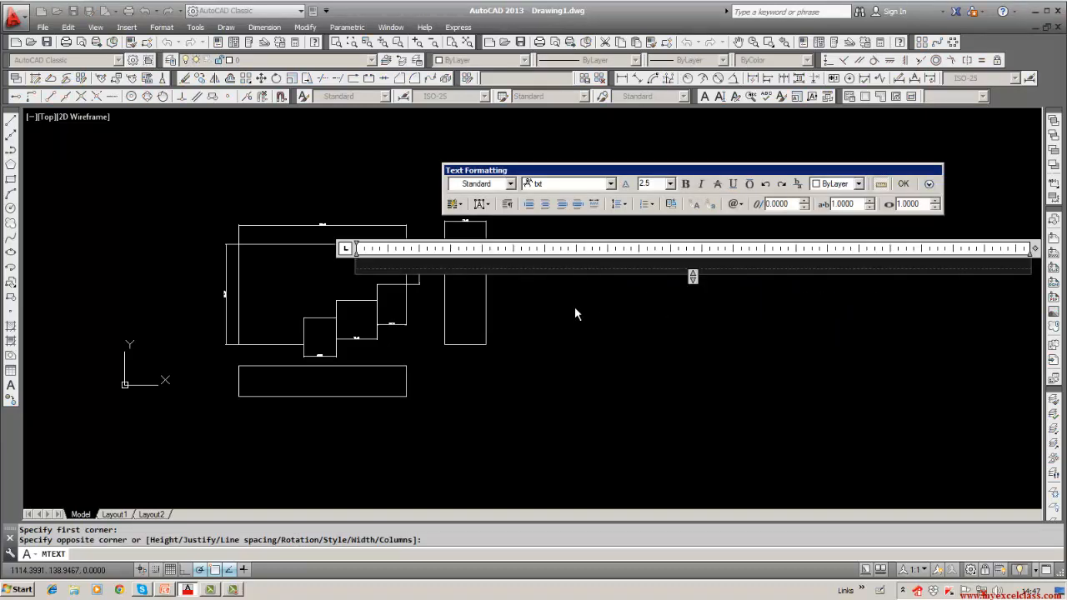
Write the note "SCALE FACTOR = Measured size of the drawing/ Actual size" in the text box and finish the text.
type("SCALER")
key("BackSpace")
type("FACTOR = Mrasu")
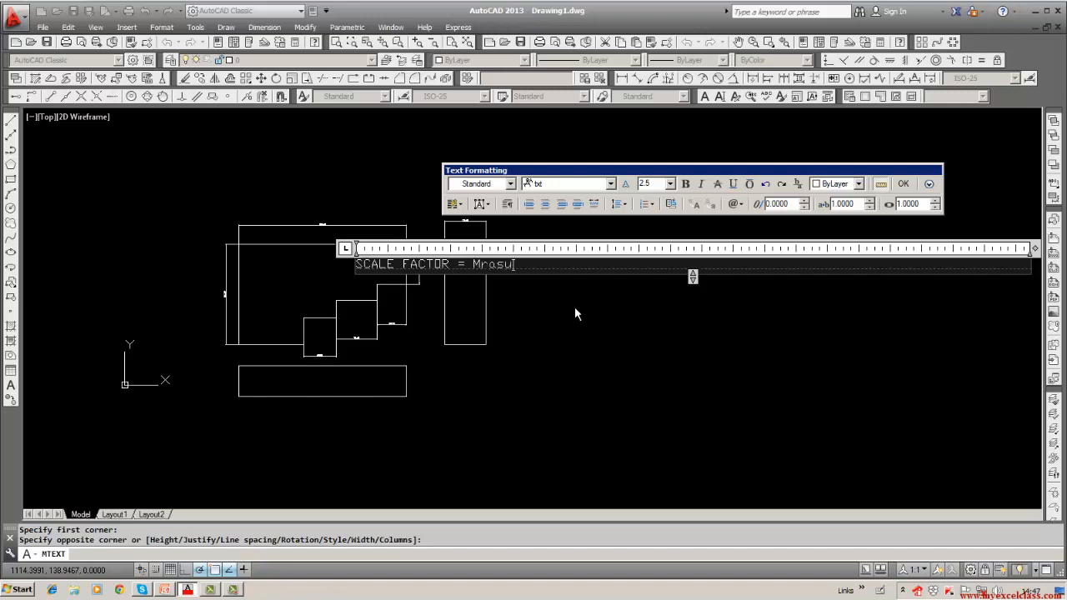
type("ured")
key("BackSpace")
key("BackSpace")
key("BackSpace")
key("BackSpace")
key("BackSpace")
key("BackSpace")
key("BackSpace")
key("BackSpace")
key("BackSpace")
type("easured size of the drawing")
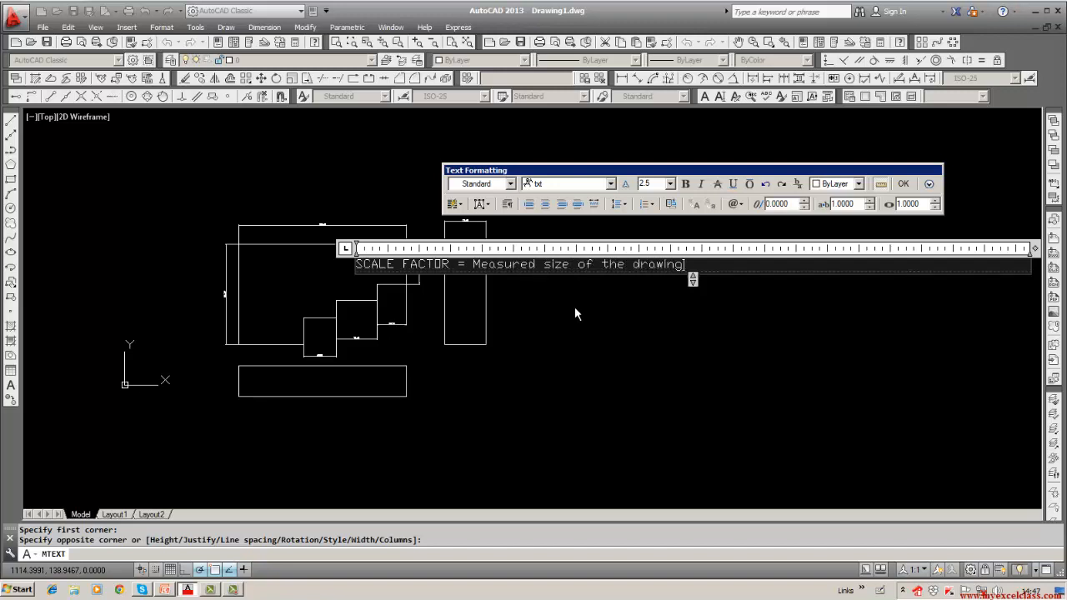
type("/ Actuale size")
key("BackSpace")
left_click(905, 187)
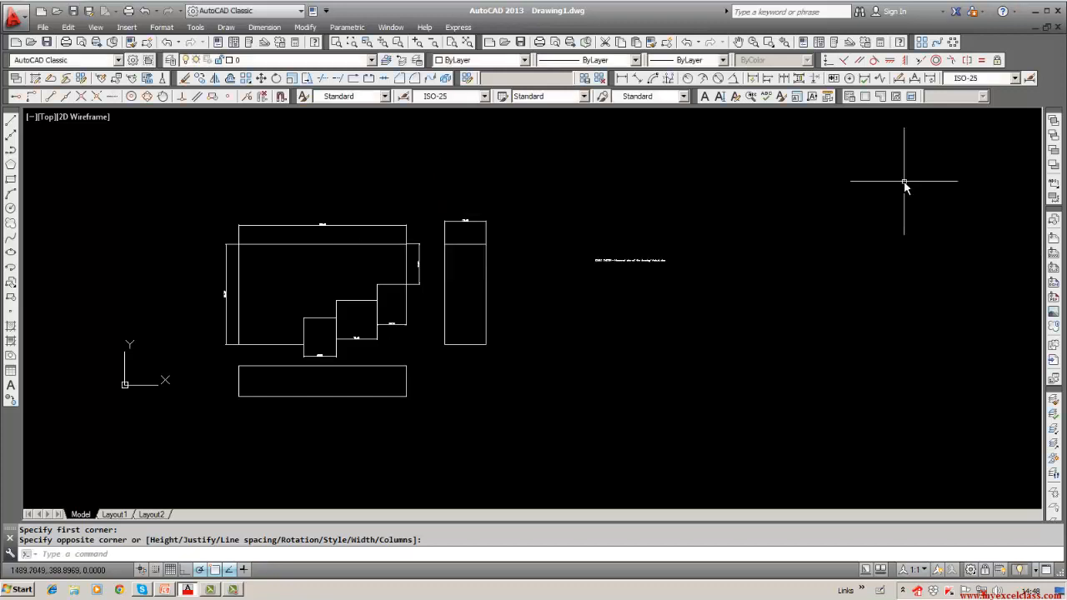
Erase the scale factor note beside the side view.
key("Escape")
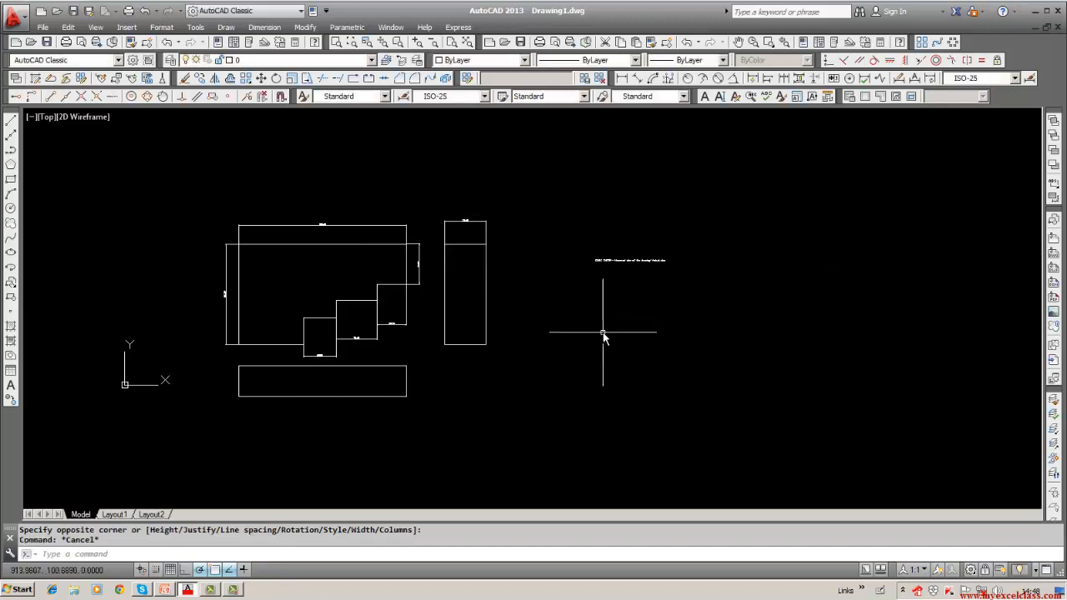
left_click(185, 78)
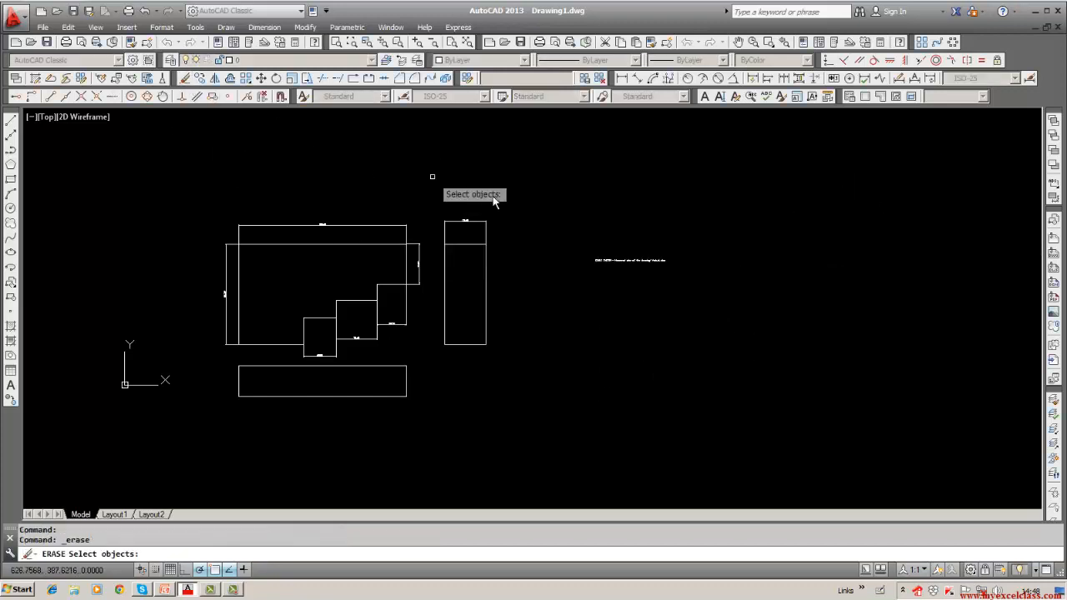
left_click(597, 260)
key("Return")
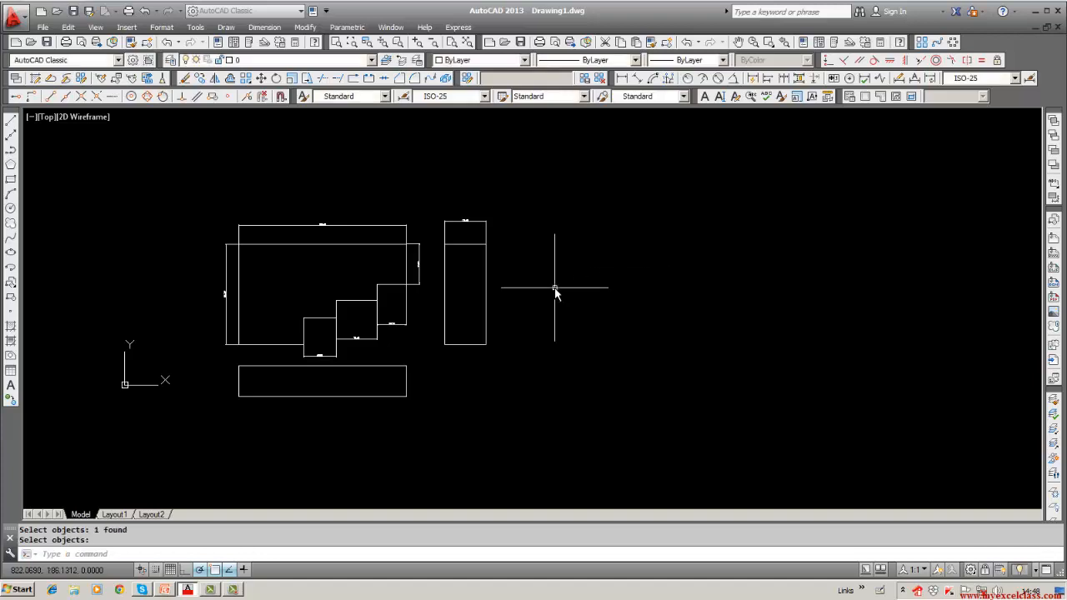
Examine the text size of the overall width dimension above the stepped profile, near and far.
middle_click_drag(555, 291, 674, 298)
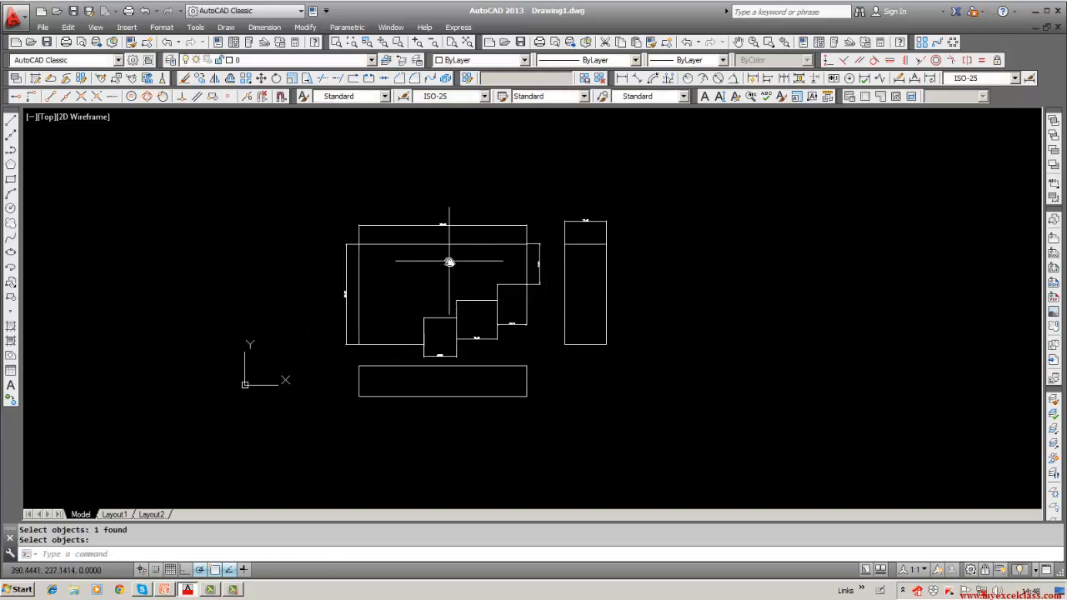
scroll(450, 262, "up", 4)
middle_click_drag(426, 215, 426, 288)
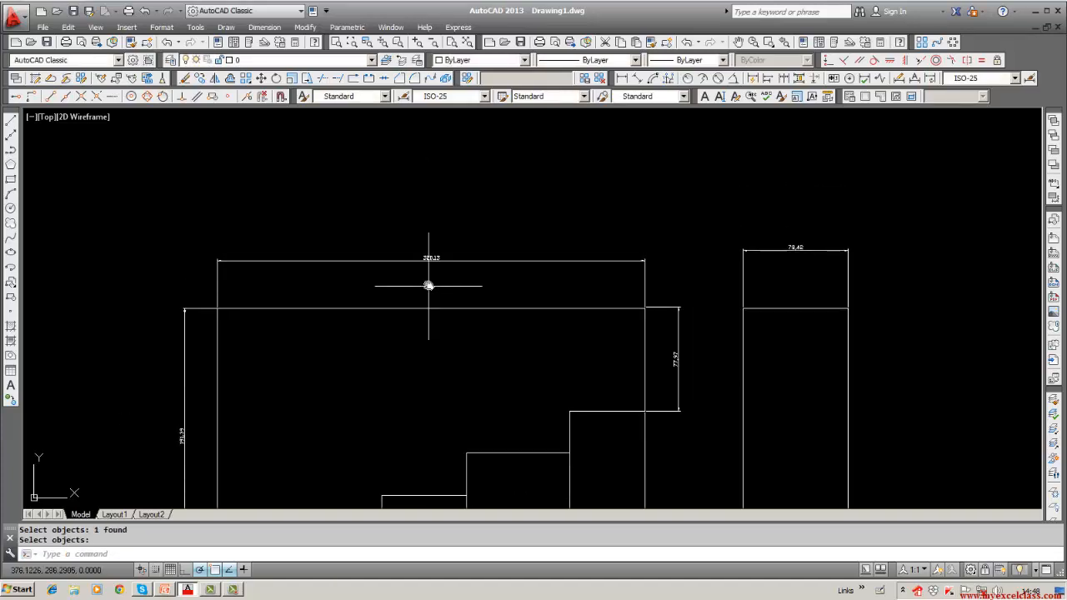
scroll(428, 286, "up", 3)
scroll(428, 285, "down", 1)
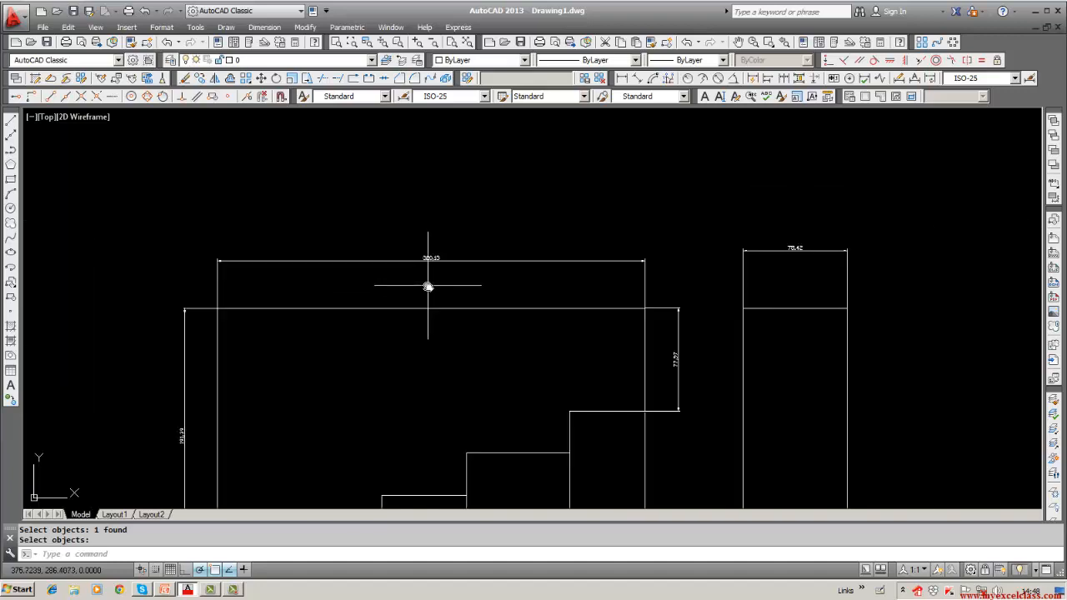
scroll(427, 285, "down", 2)
scroll(426, 275, "up", 4)
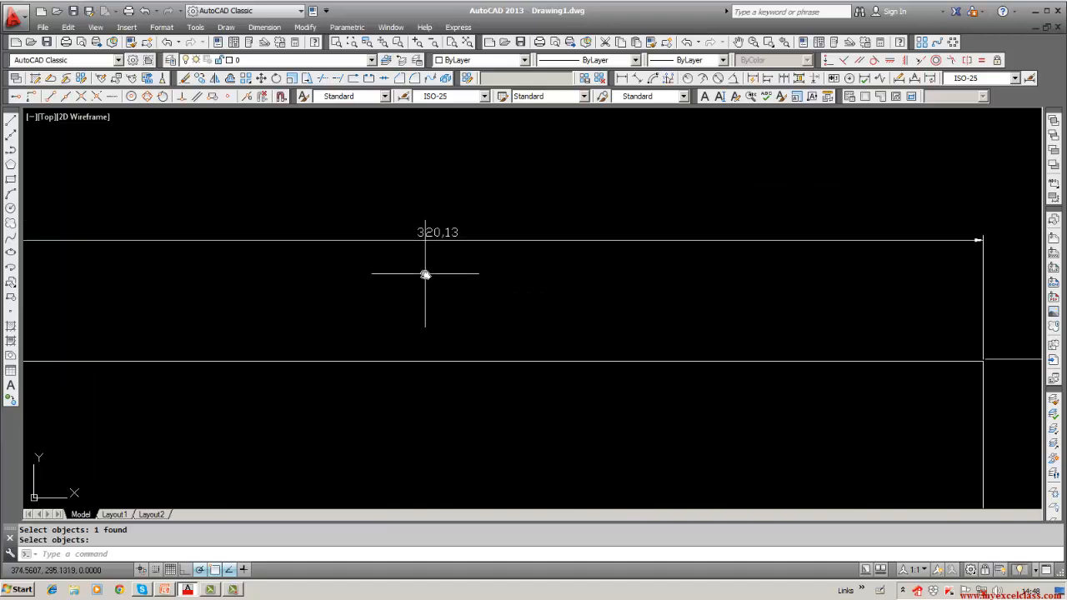
scroll(425, 275, "down", 4)
scroll(422, 258, "up", 4)
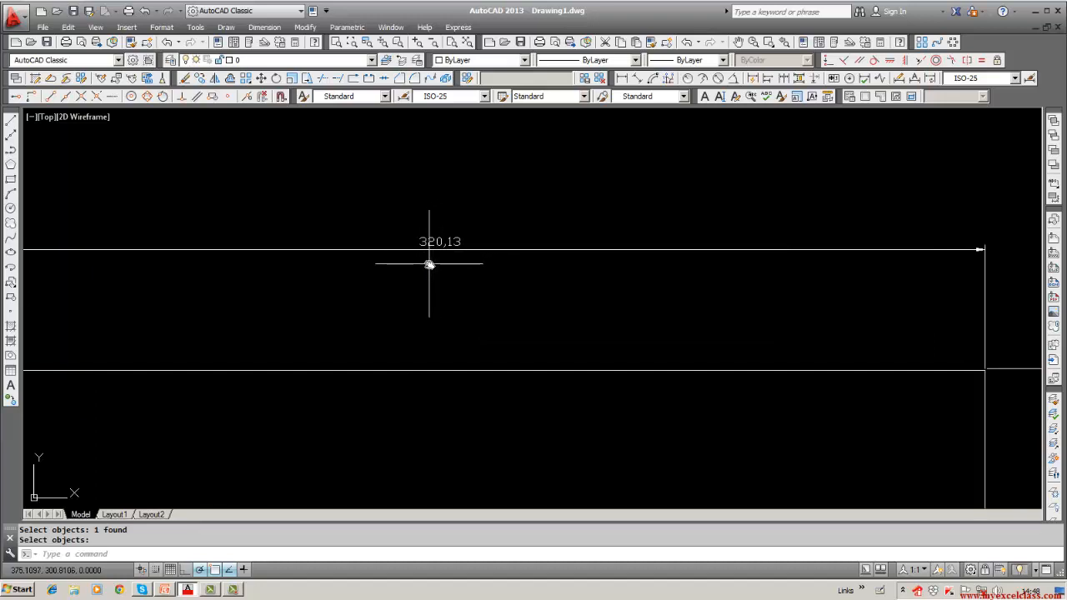
scroll(429, 265, "down", 5)
Examine the width dimension above the side view up close and compare it with the whole drawing.
middle_click_drag(493, 278, 353, 281)
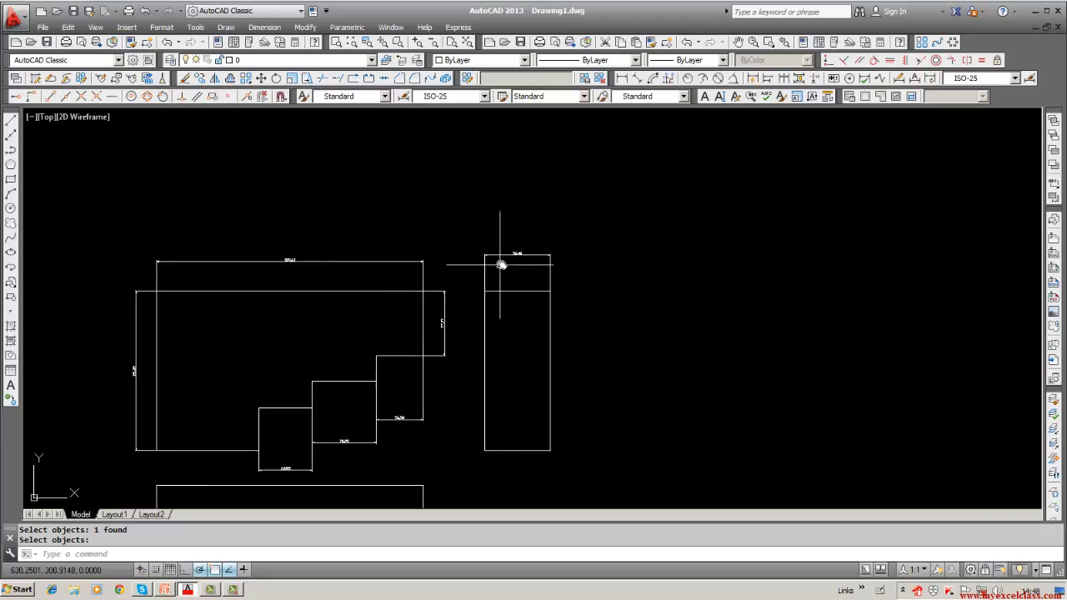
scroll(501, 265, "up", 6)
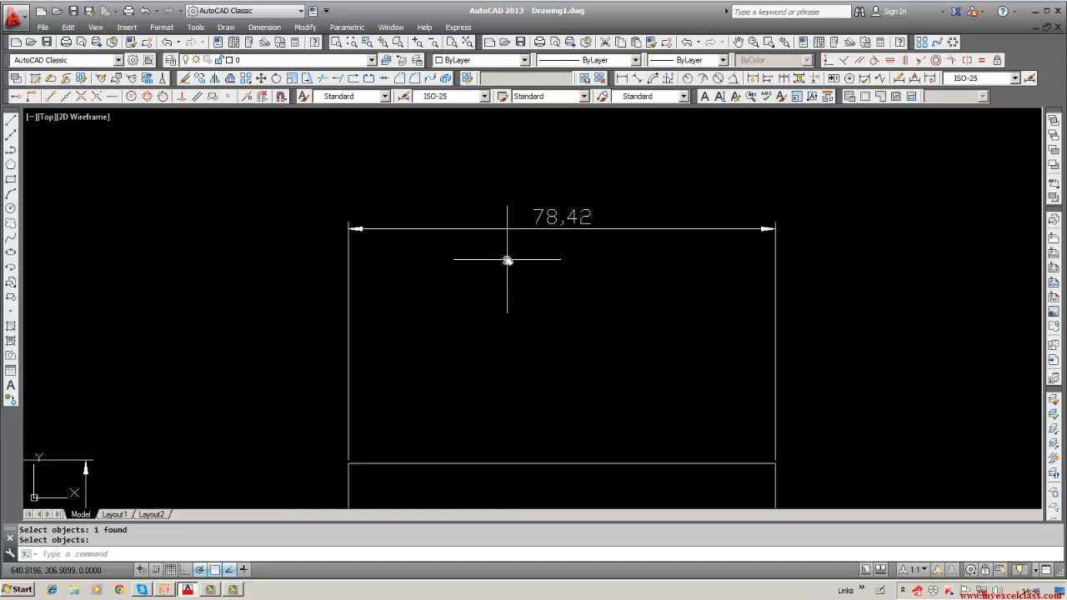
scroll(507, 260, "down", 4)
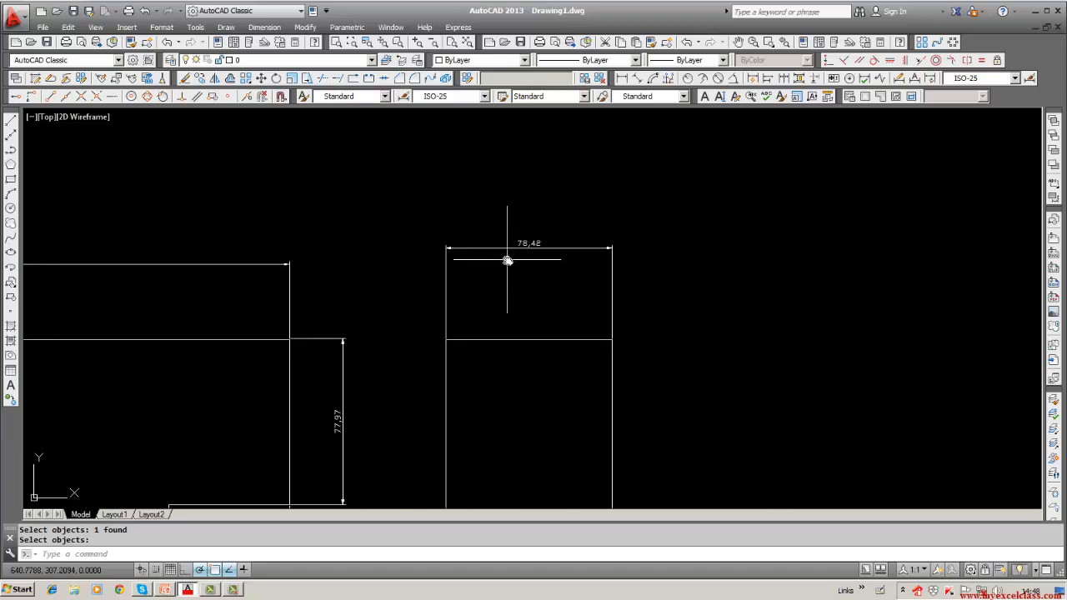
scroll(507, 260, "down", 4)
middle_click_drag(488, 303, 678, 310)
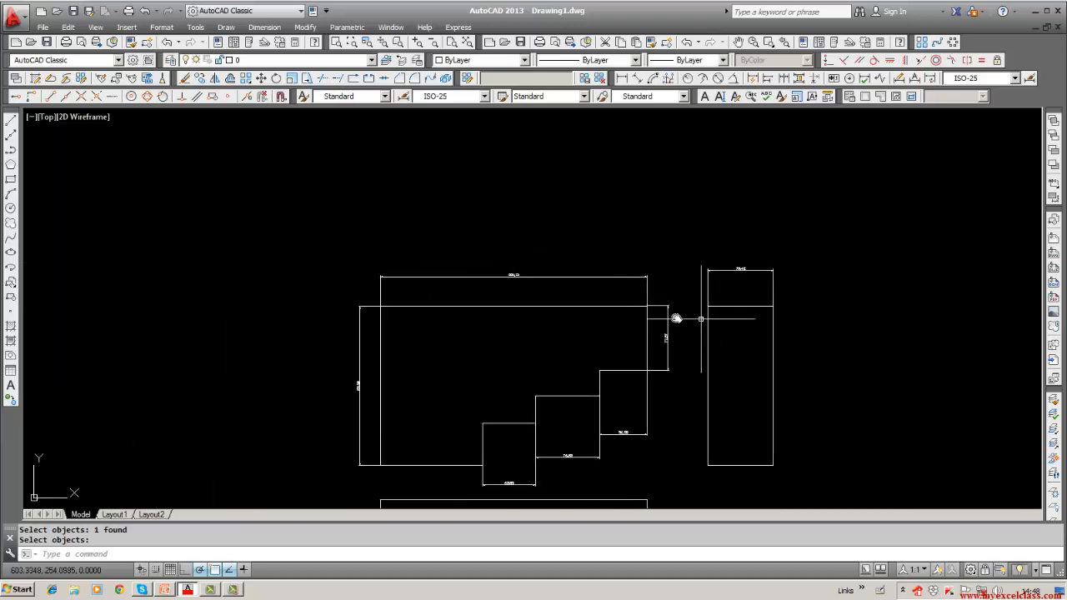
middle_click_drag(510, 325, 477, 252)
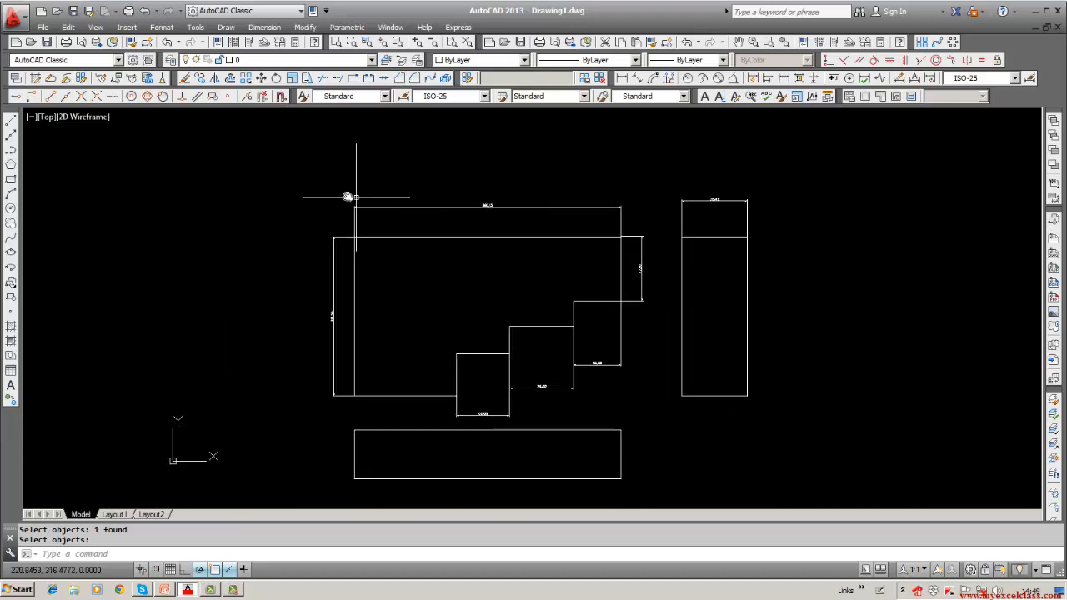
Examine the overall width dimension's text and right arrowhead again, comparing their size with the stepped profile.
middle_click_drag(512, 209, 676, 338)
scroll(498, 341, "up", 6)
scroll(486, 329, "up", 6)
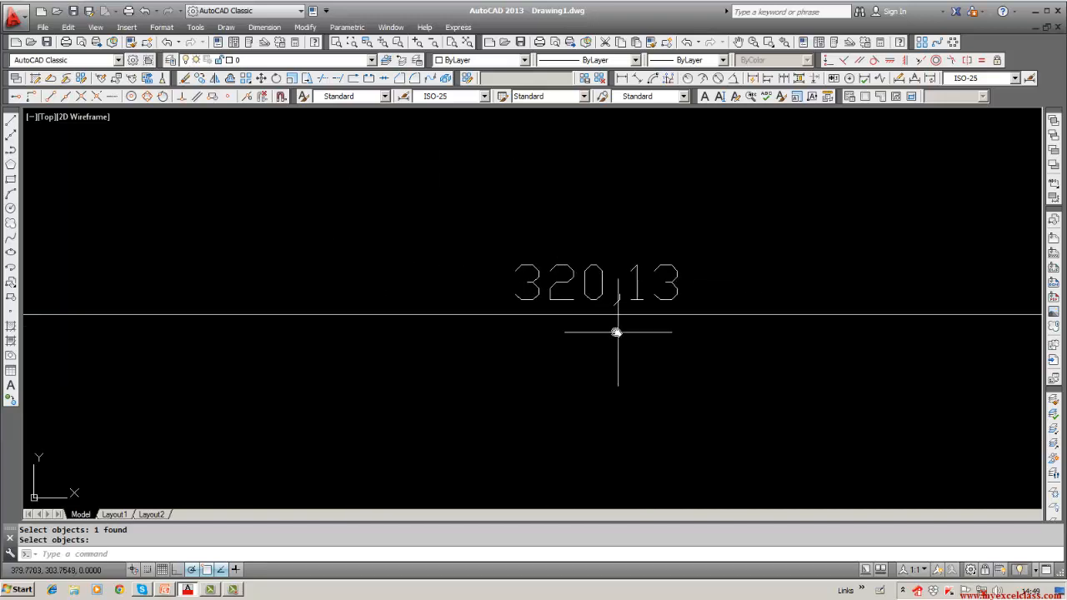
scroll(527, 382, "down", 2)
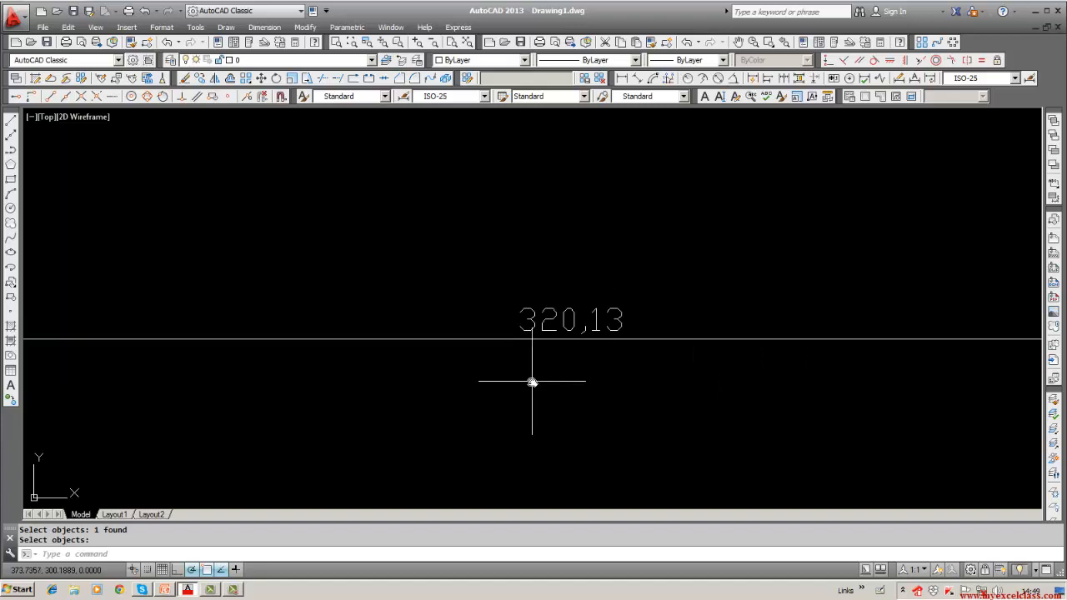
scroll(527, 382, "down", 3)
middle_click_drag(615, 399, 423, 343)
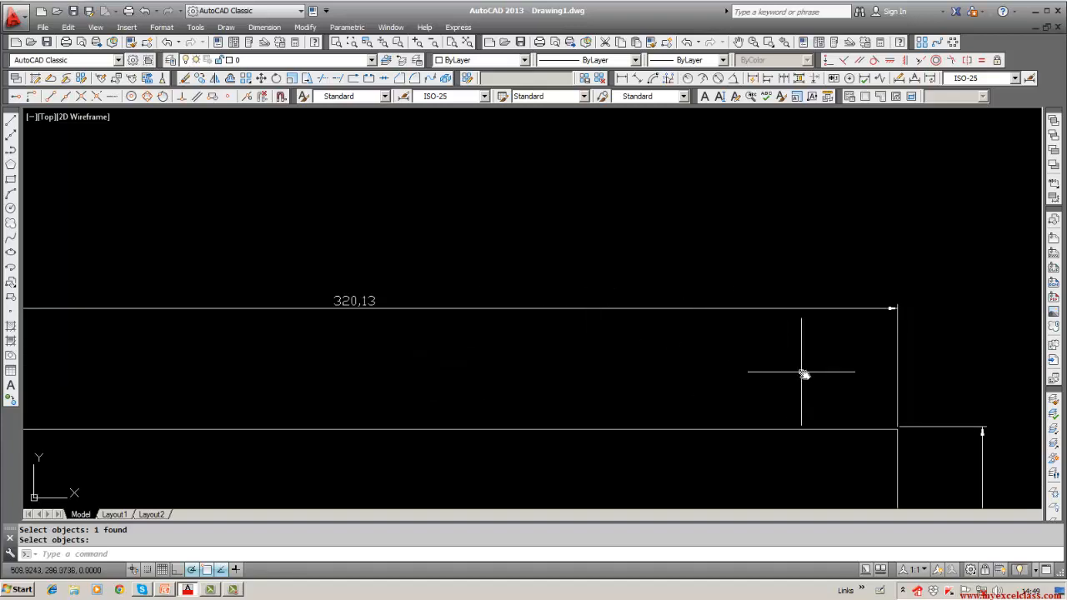
scroll(638, 362, "down", 2)
scroll(791, 333, "up", 1)
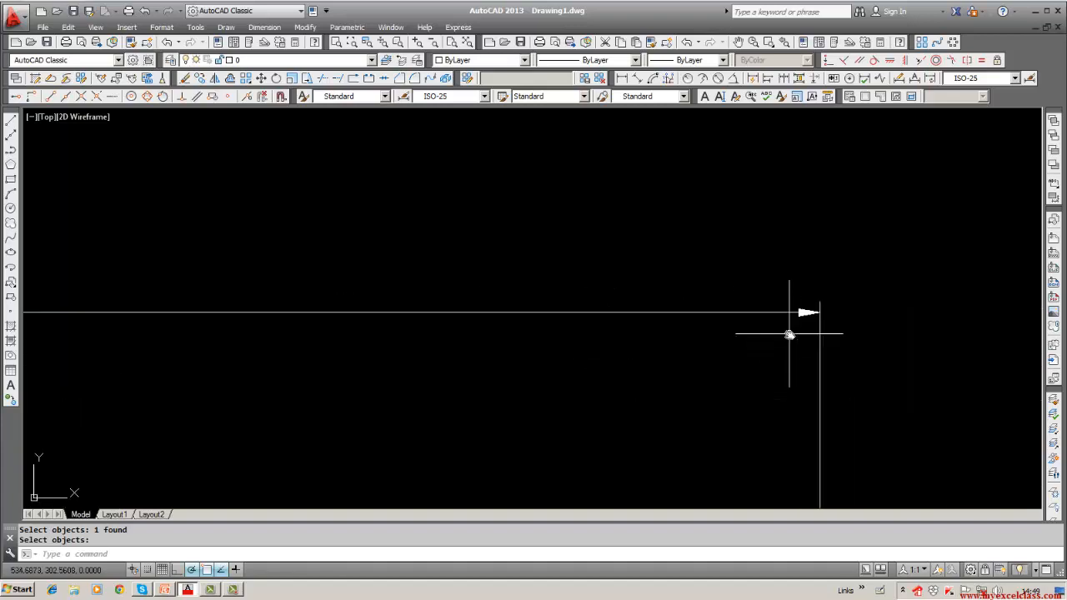
scroll(792, 334, "down", 2)
middle_click_drag(760, 359, 613, 248)
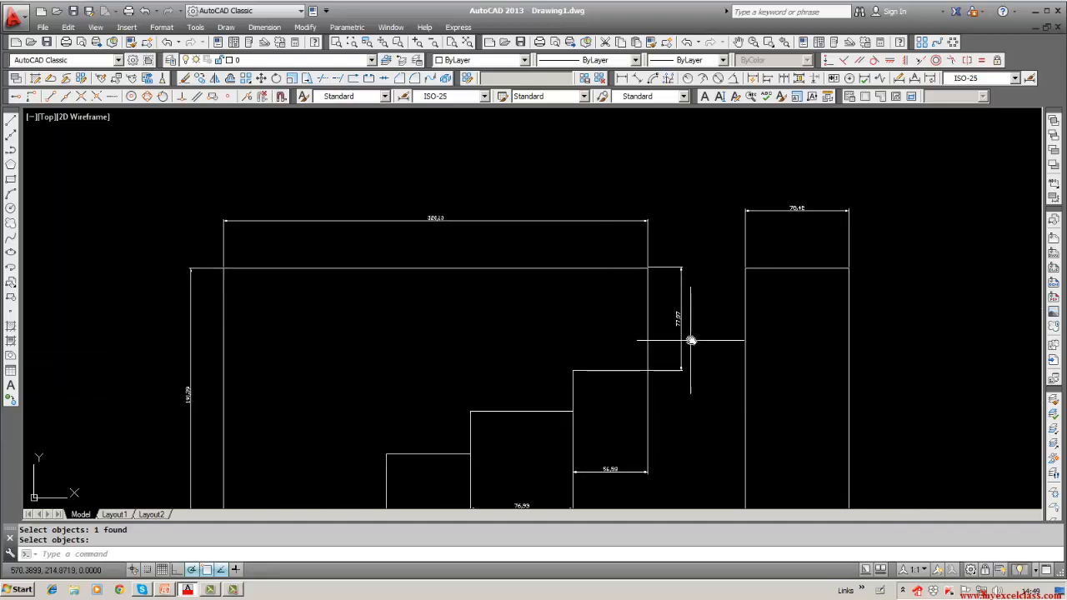
middle_click_drag(448, 329, 564, 384)
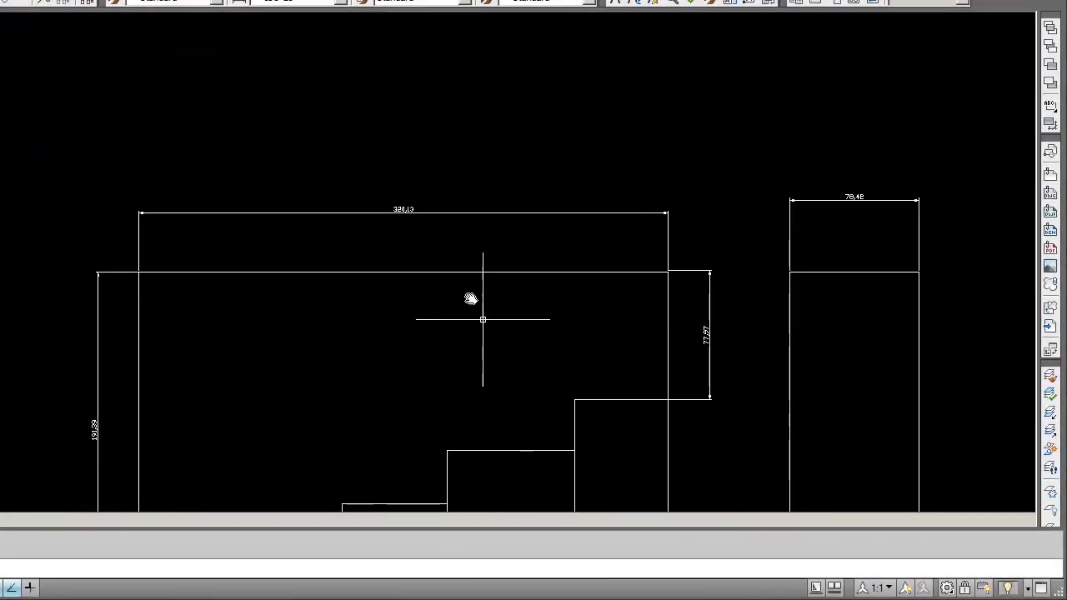
scroll(465, 250, "up", 3)
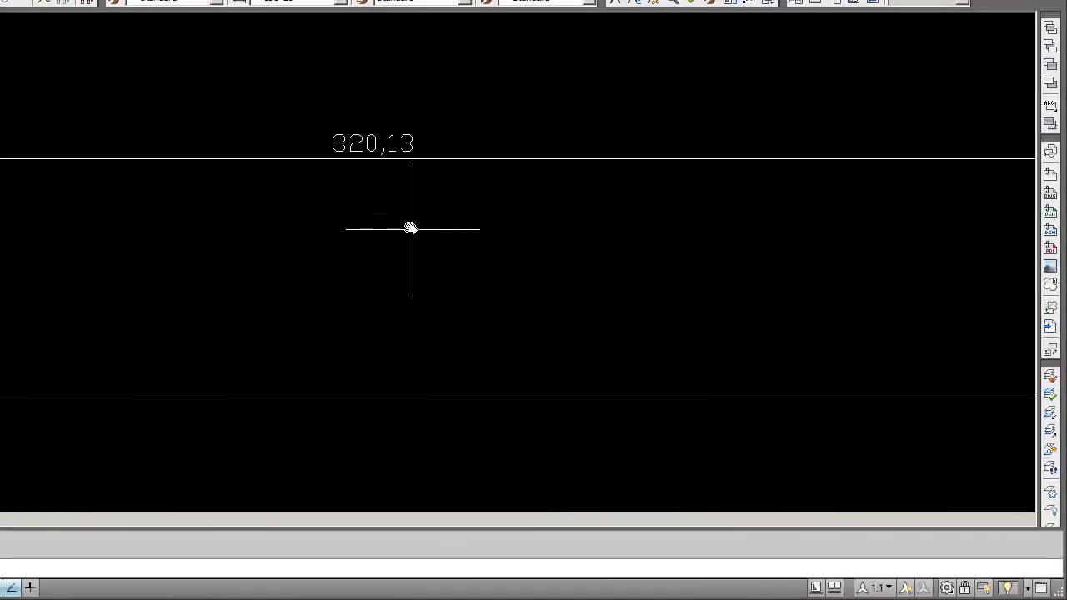
middle_click_drag(411, 227, 439, 388)
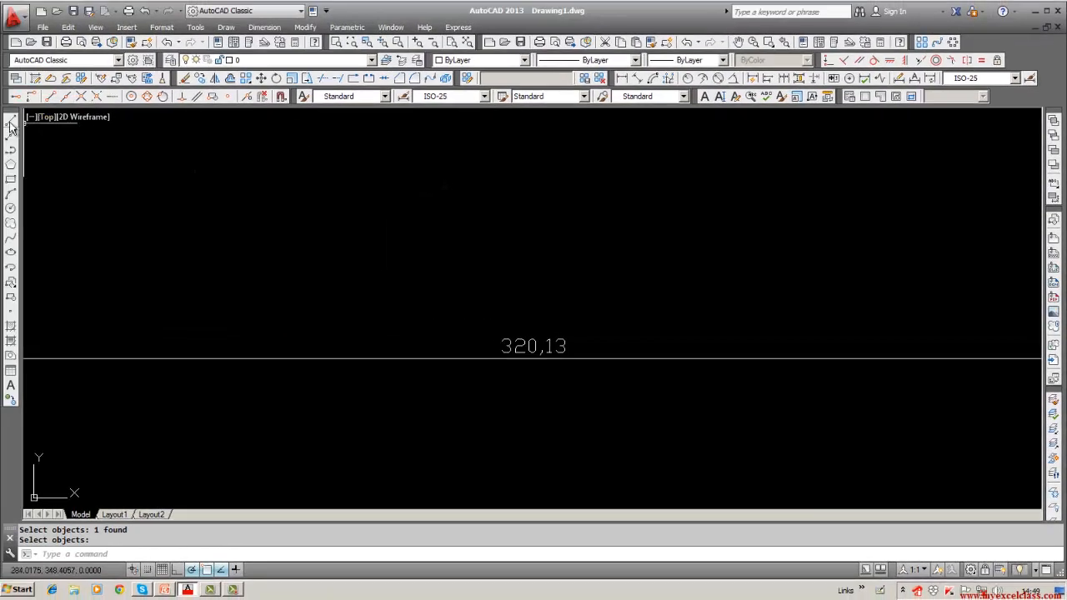
left_click(11, 120)
left_click(495, 342)
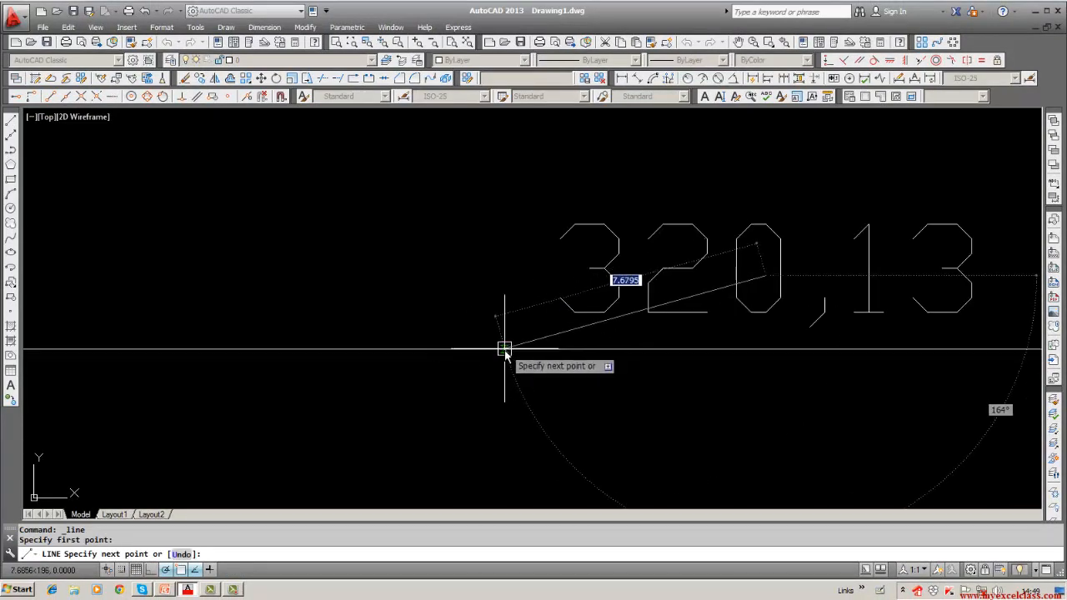
key("Escape")
key("Escape")
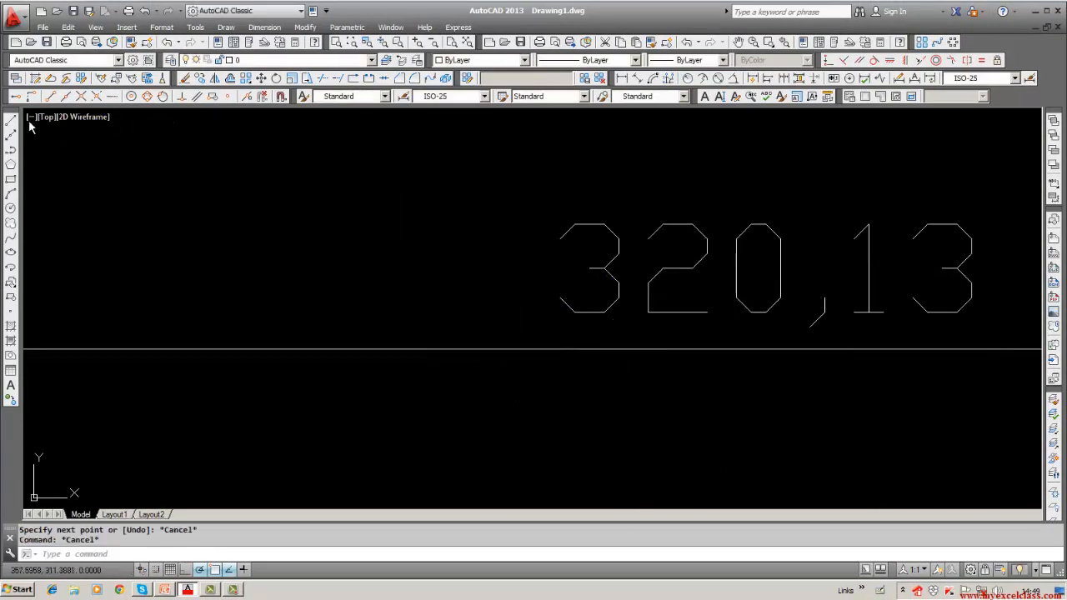
Draw a vertical line about 2.7 units long just left of the overall width dimension's text, spanning the digit height.
left_click(10, 122)
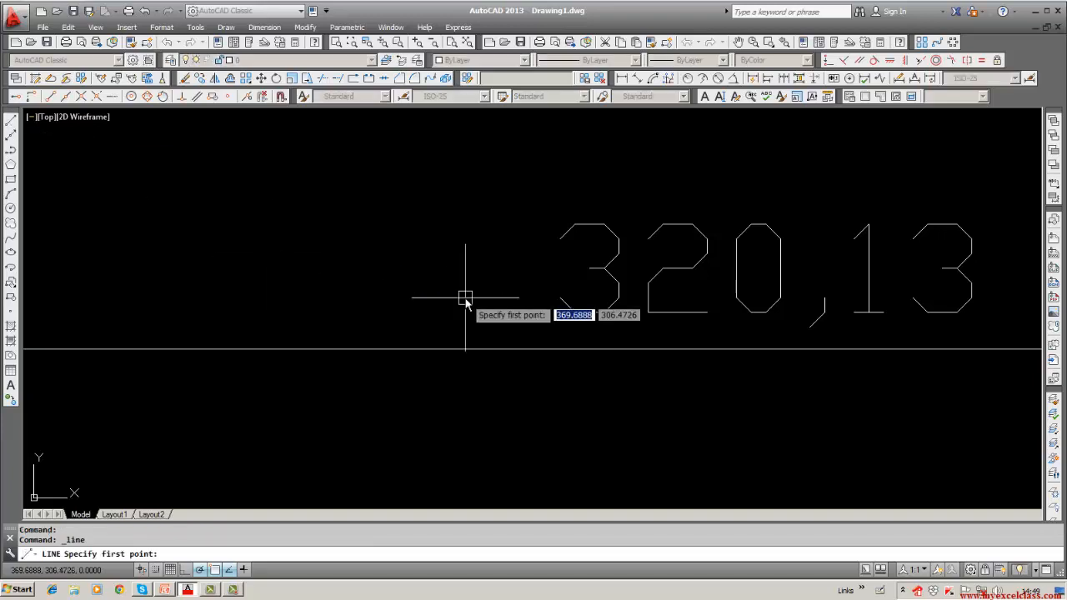
left_click(538, 319)
left_click(538, 224)
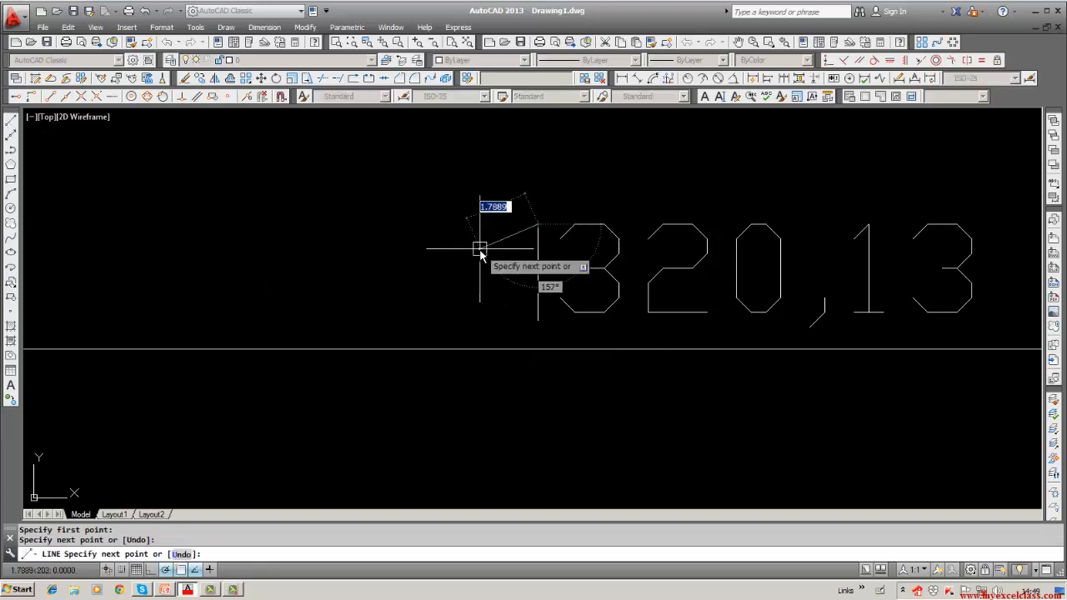
key("Escape")
key("Escape")
List the properties of the short vertical line beside the dimension text to read its length.
type("LISt")
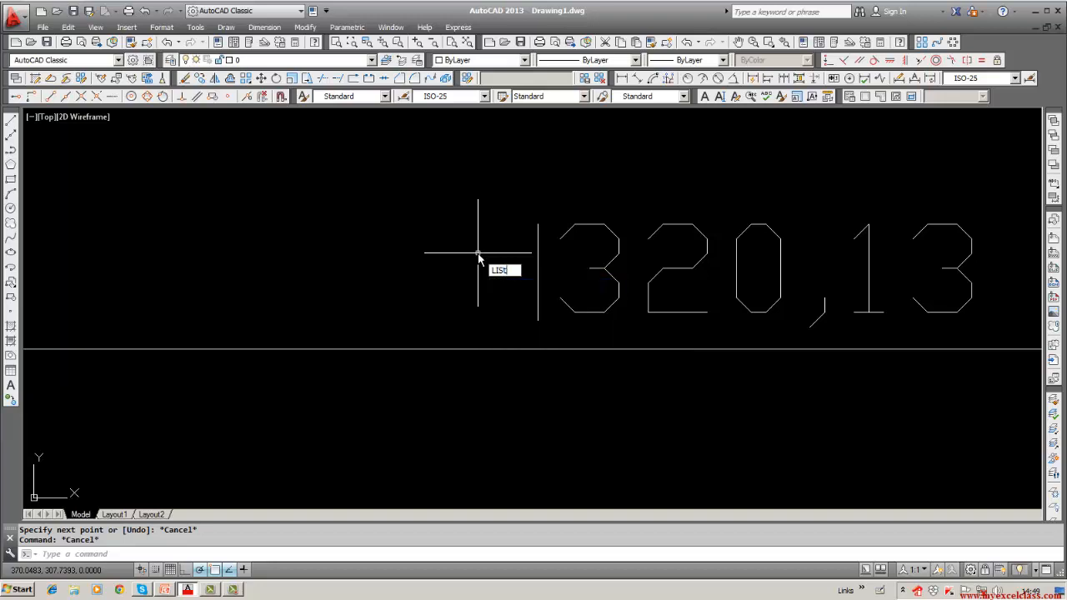
key("Return")
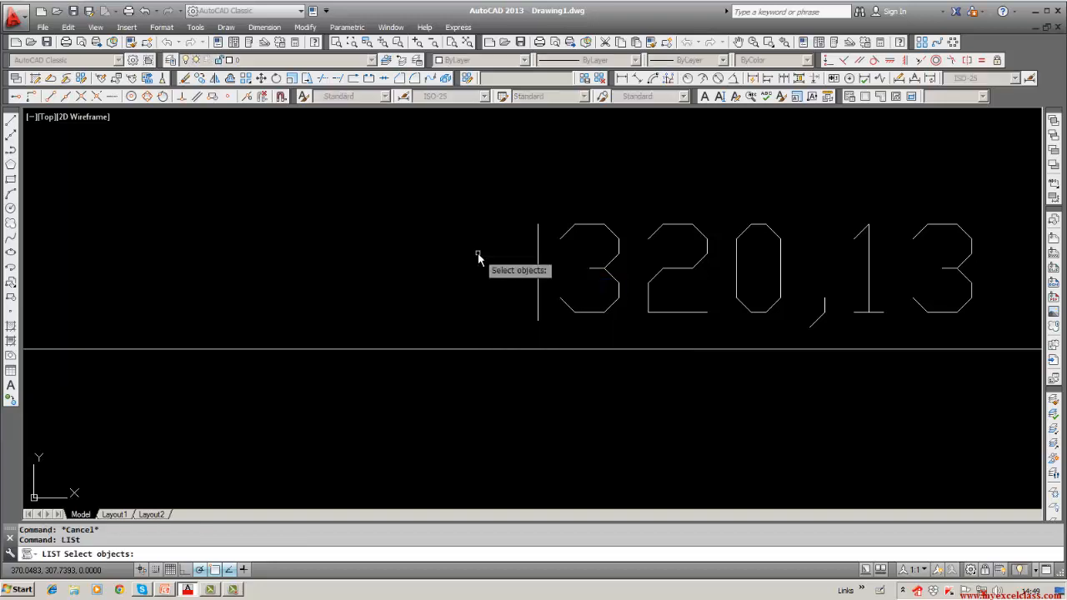
left_click(538, 249)
key("Return")
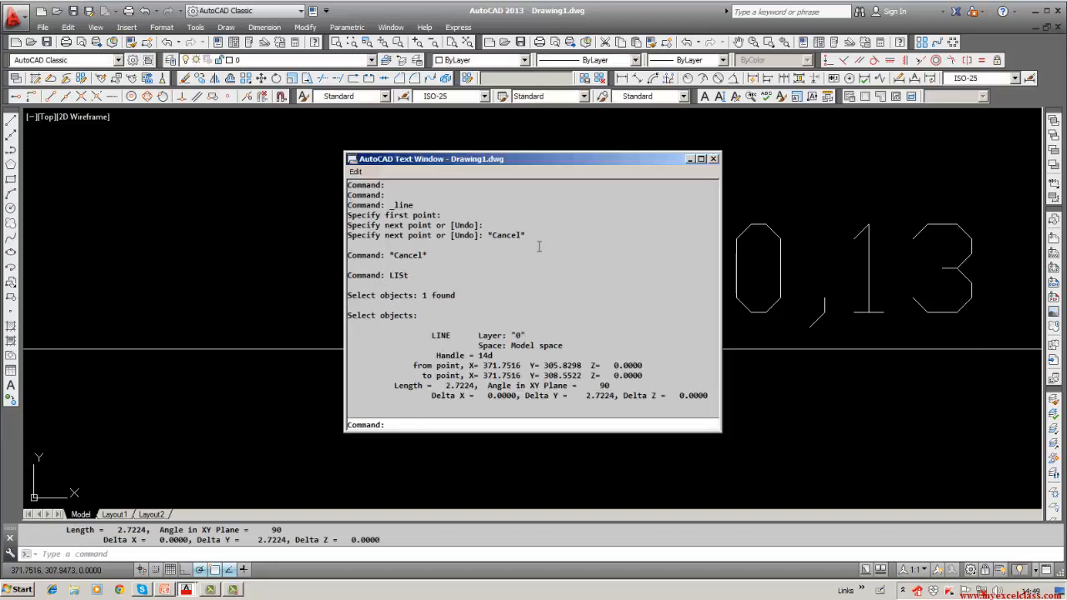
Close the property listing and erase the short vertical line beside the overall width dimension's text.
left_click(714, 158)
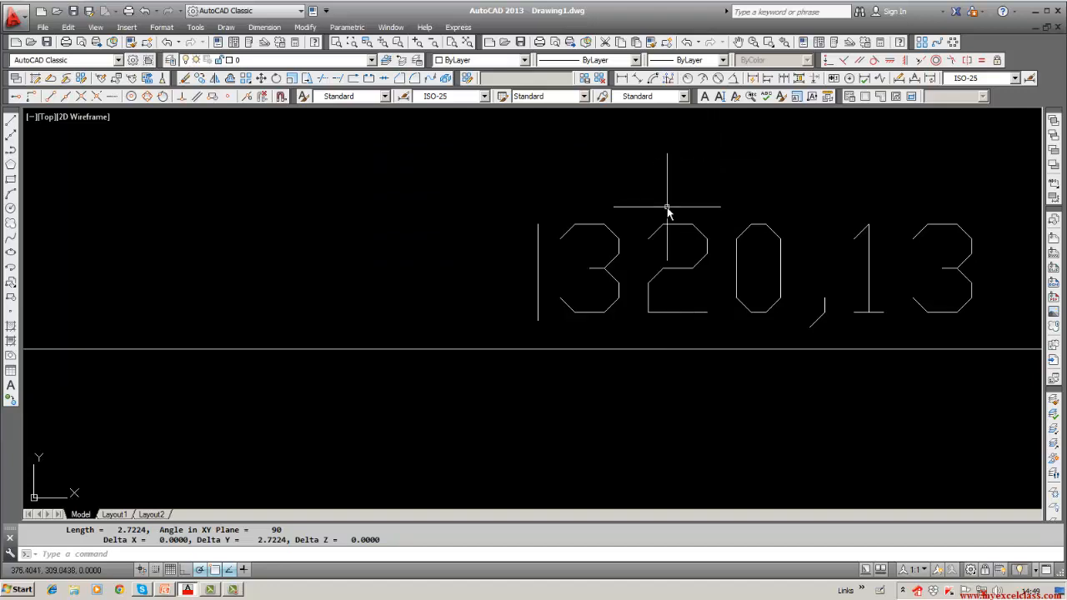
left_click(186, 78)
left_click(538, 304)
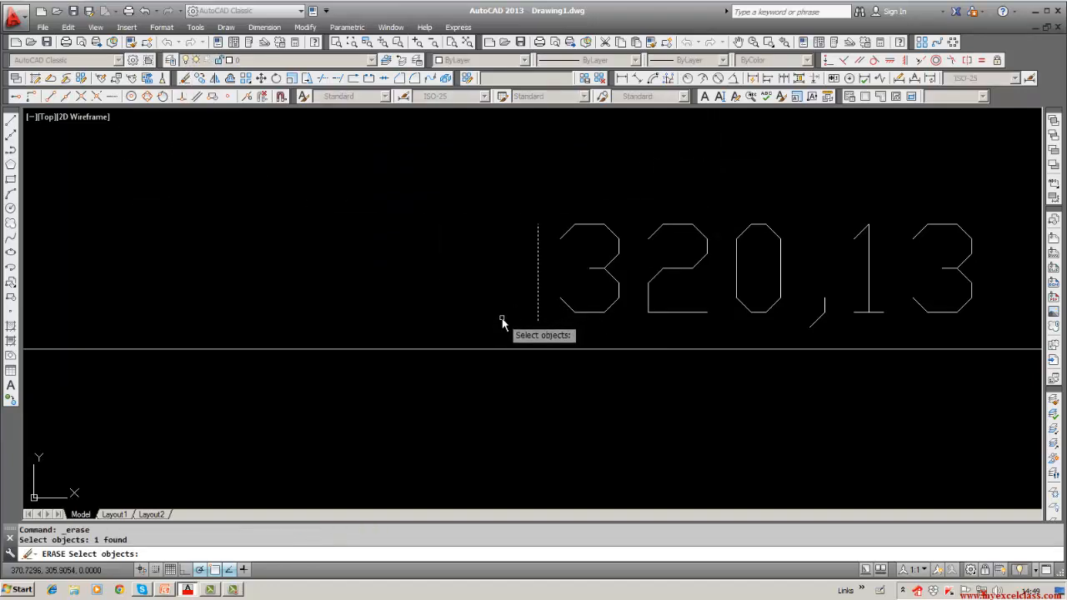
key("Return")
Erase the overall width dimension above the stepped profile.
scroll(476, 328, "down", 6)
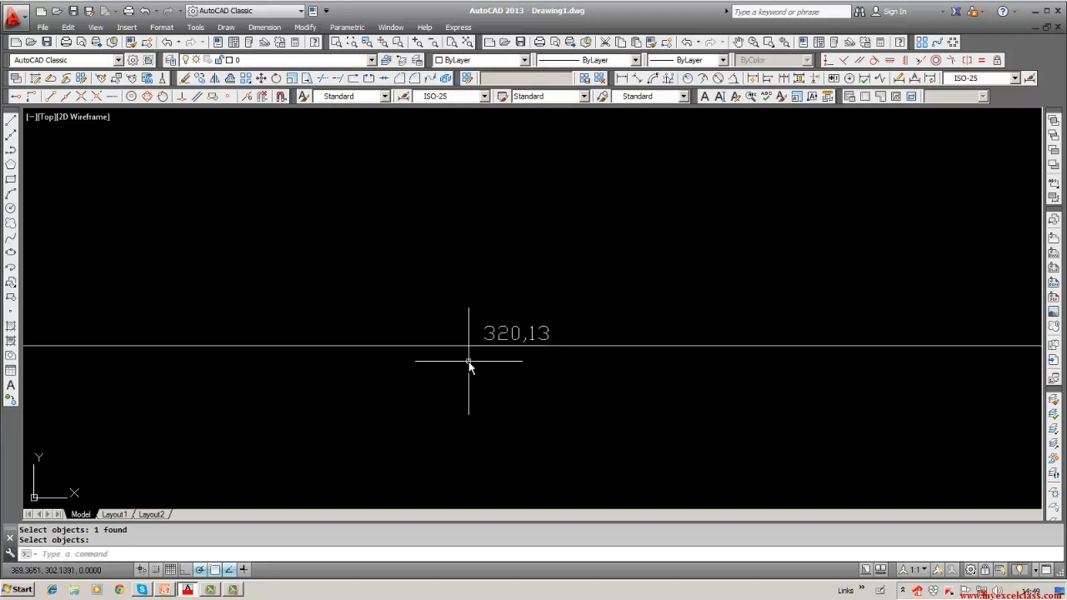
scroll(471, 363, "down", 3)
middle_click_drag(498, 363, 397, 351)
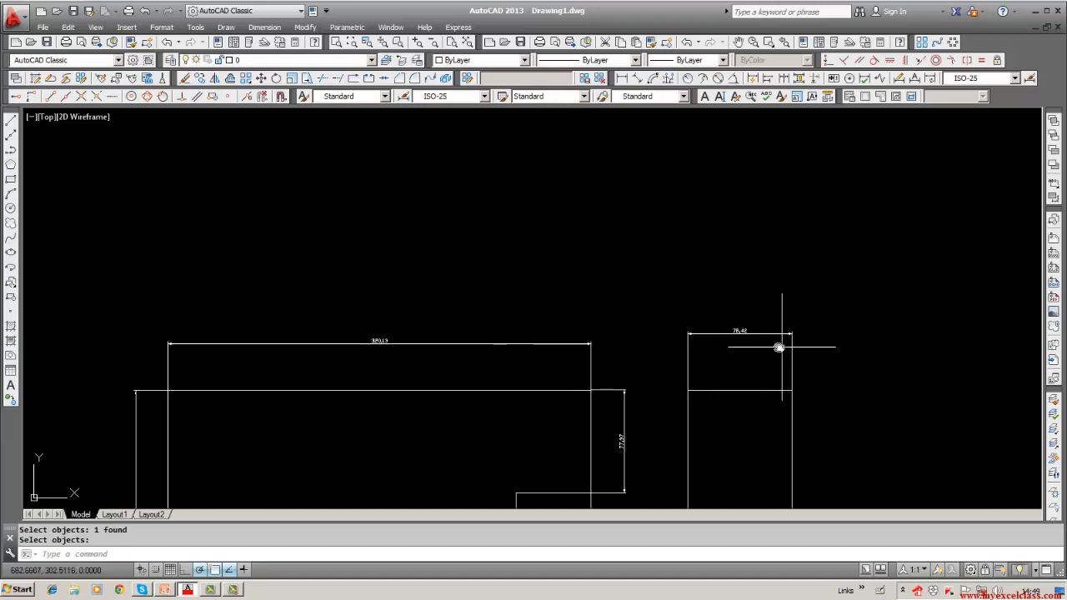
scroll(754, 338, "up", 3)
scroll(698, 336, "down", 2)
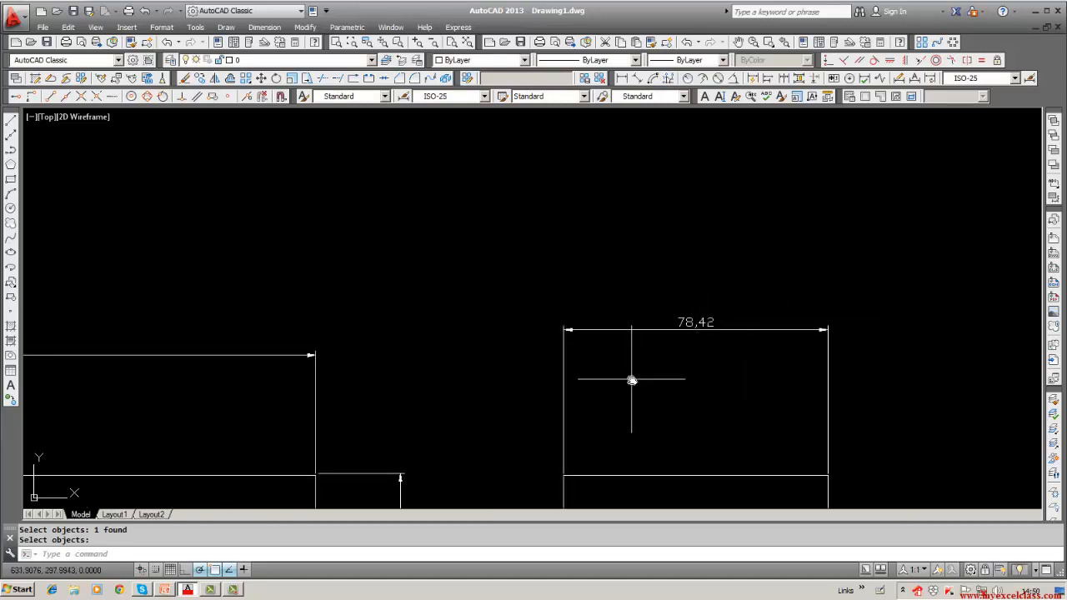
middle_click_drag(561, 377, 753, 290)
middle_click_drag(423, 294, 923, 296)
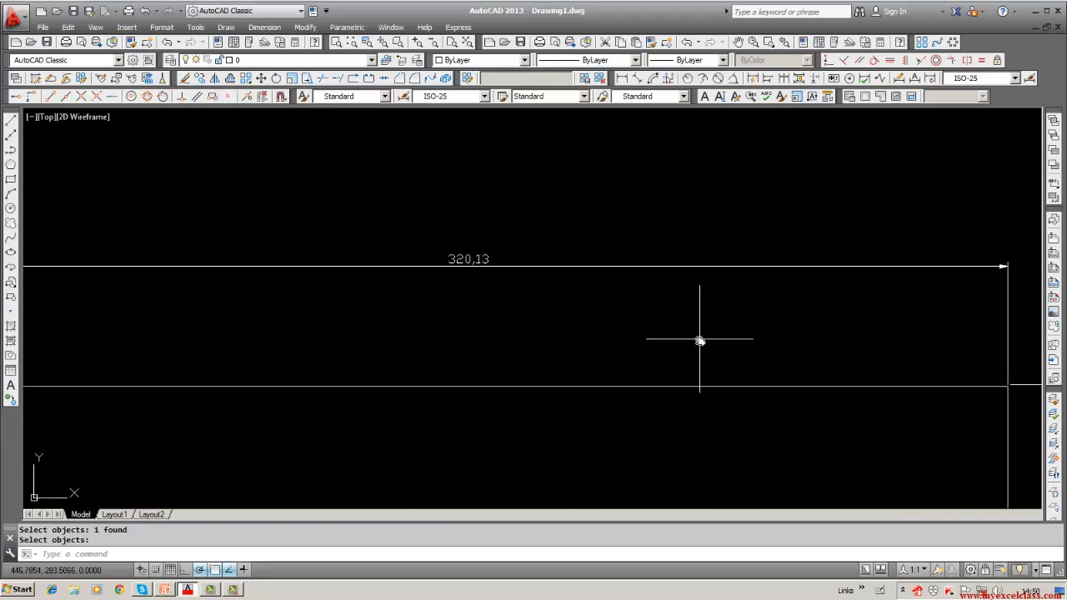
left_click(185, 78)
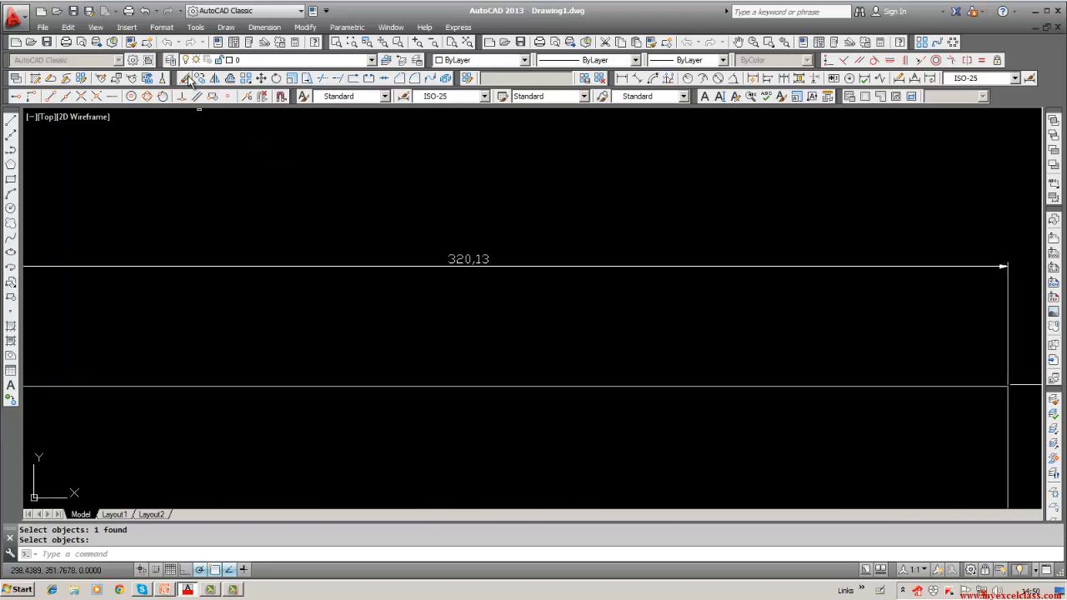
type("w")
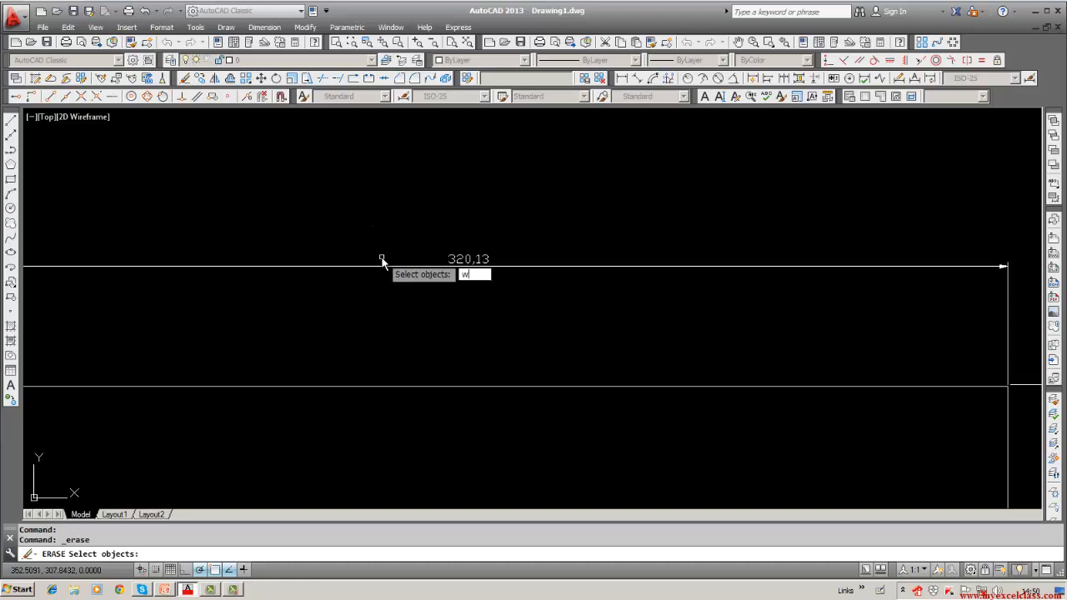
key("Return")
left_click(386, 239)
left_click(611, 315)
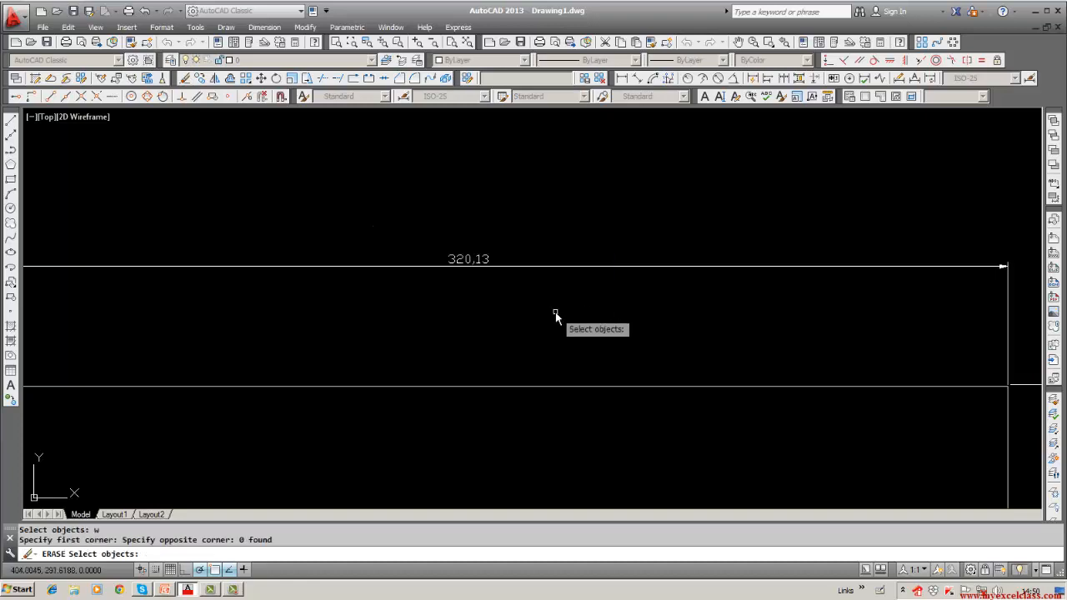
left_click(527, 269)
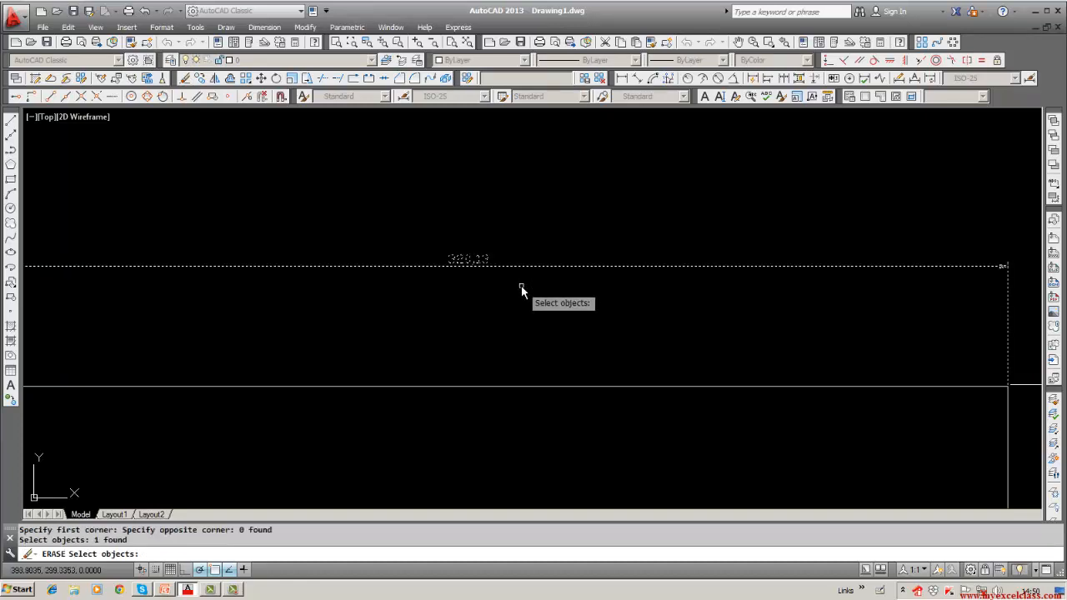
key("Return")
Compare the size of the side view's width dimension with the stepped profile and the other views.
scroll(521, 286, "down", 6)
middle_click_drag(518, 332, 441, 303)
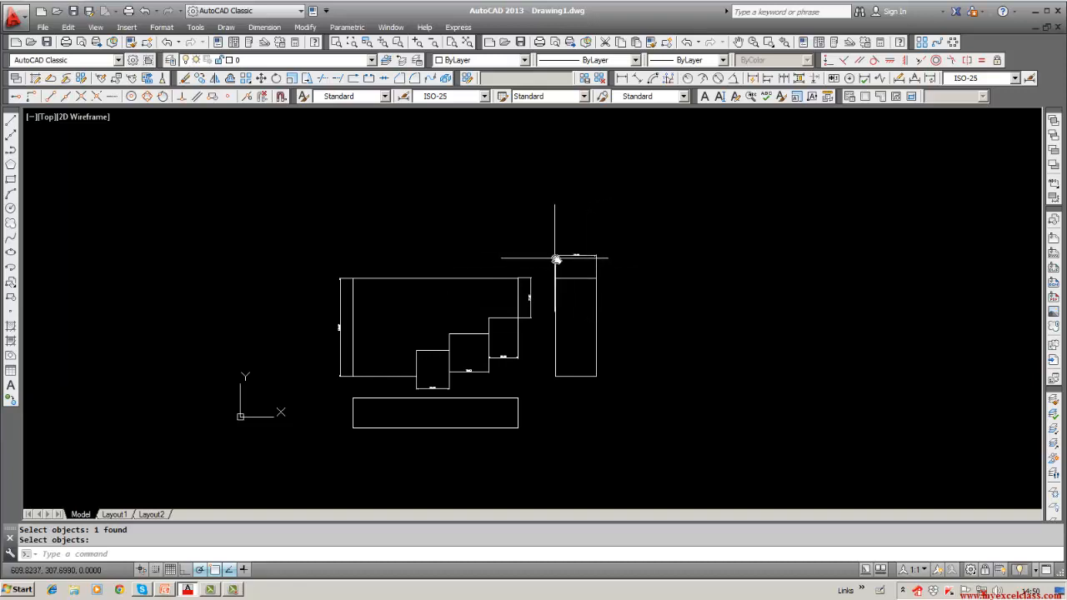
scroll(558, 259, "up", 3)
scroll(581, 269, "down", 3)
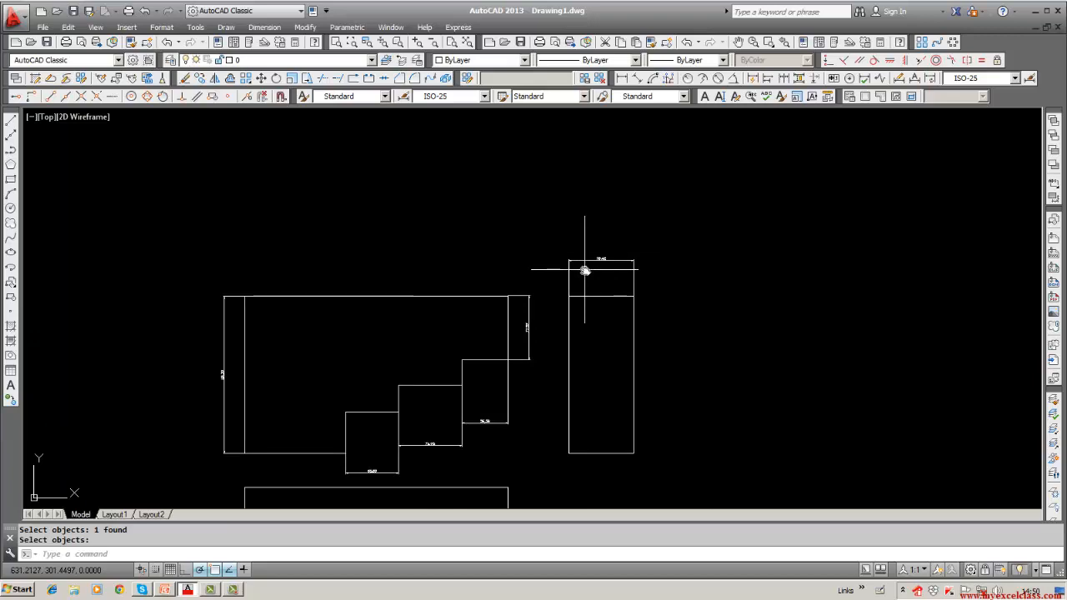
scroll(584, 270, "up", 2)
scroll(585, 270, "down", 2)
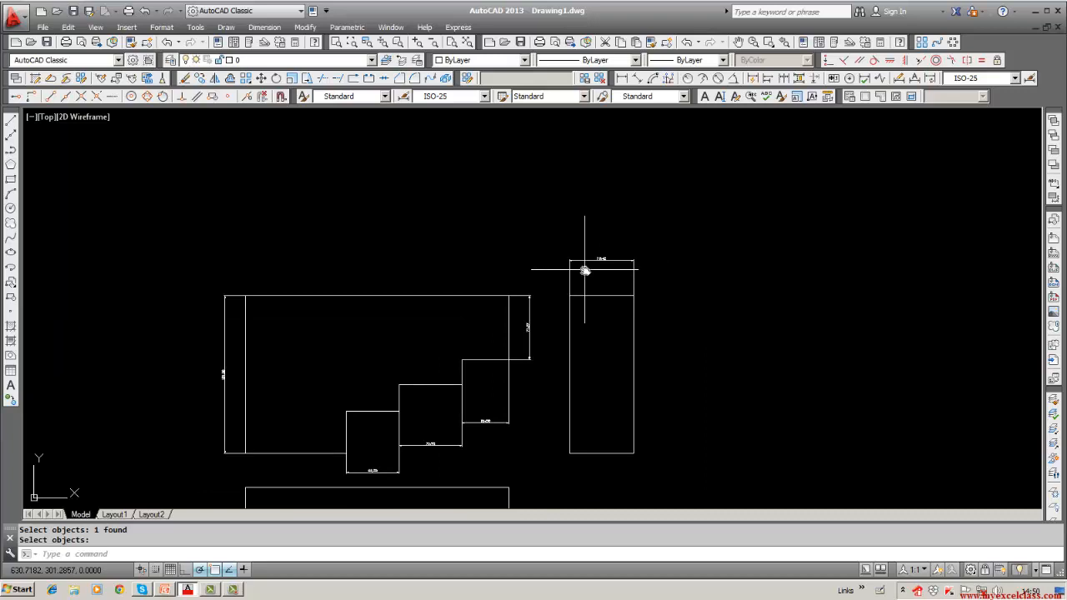
middle_click_drag(584, 270, 586, 247)
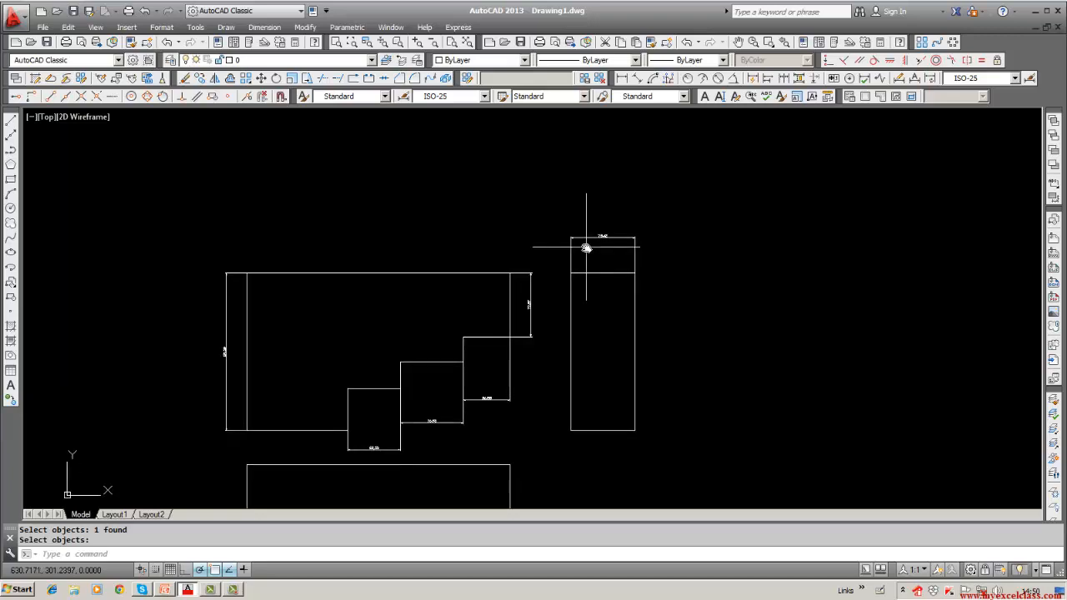
scroll(586, 248, "up", 2)
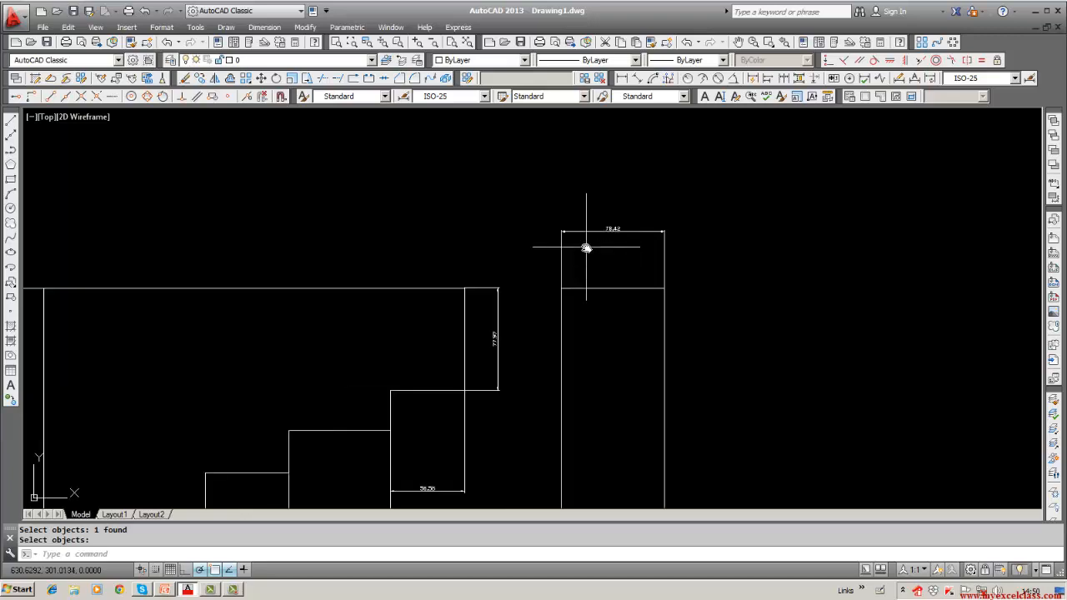
scroll(586, 248, "down", 4)
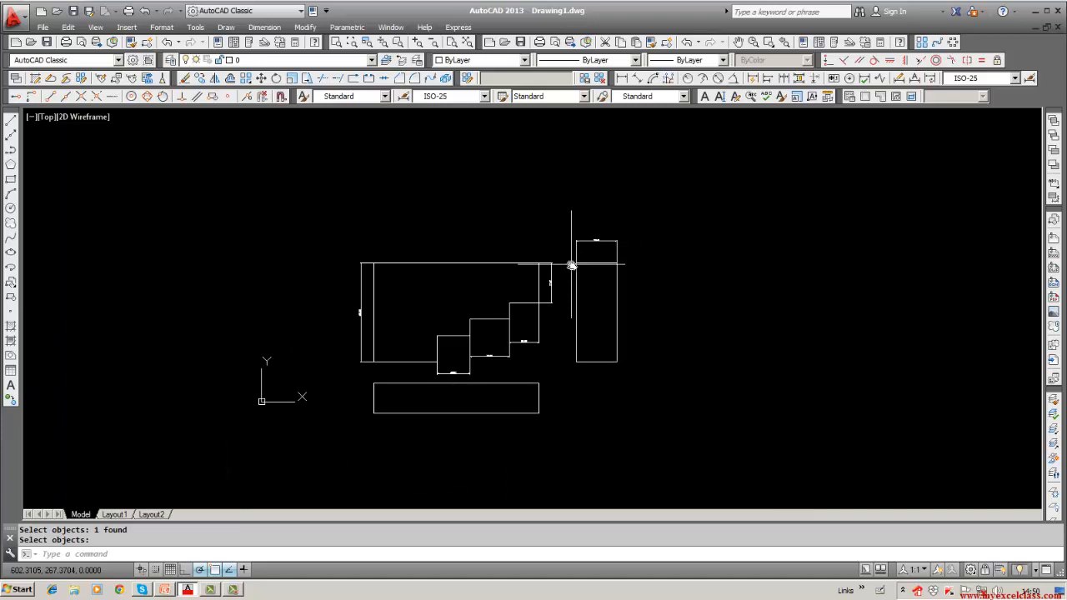
Examine the digits and arrowheads of the width dimension above the side view, judging their legibility at several magnifications.
scroll(571, 265, "up", 4)
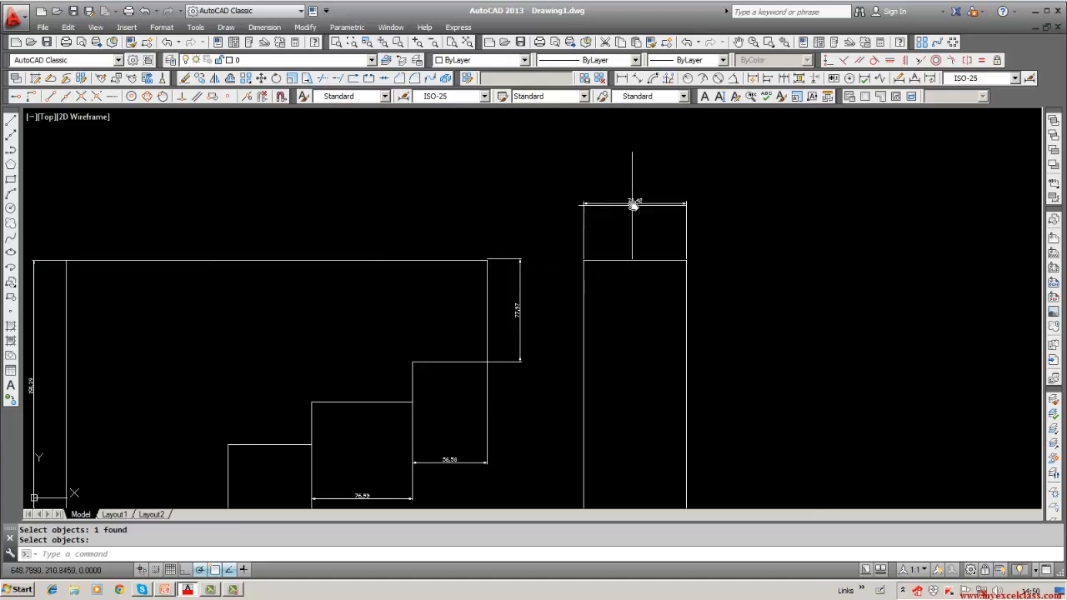
scroll(634, 205, "up", 5)
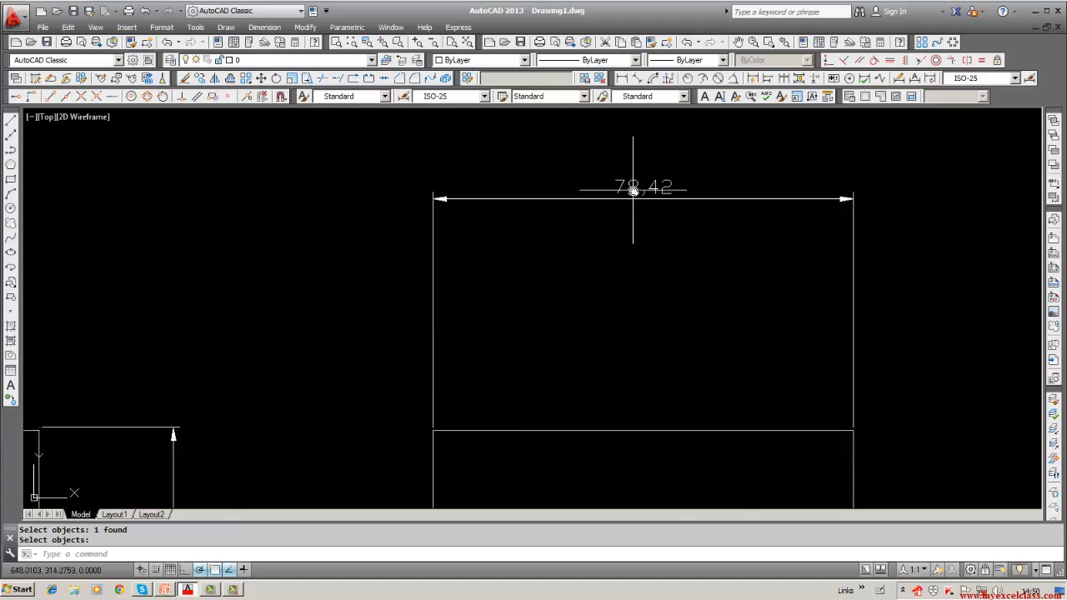
scroll(533, 309, "down", 4)
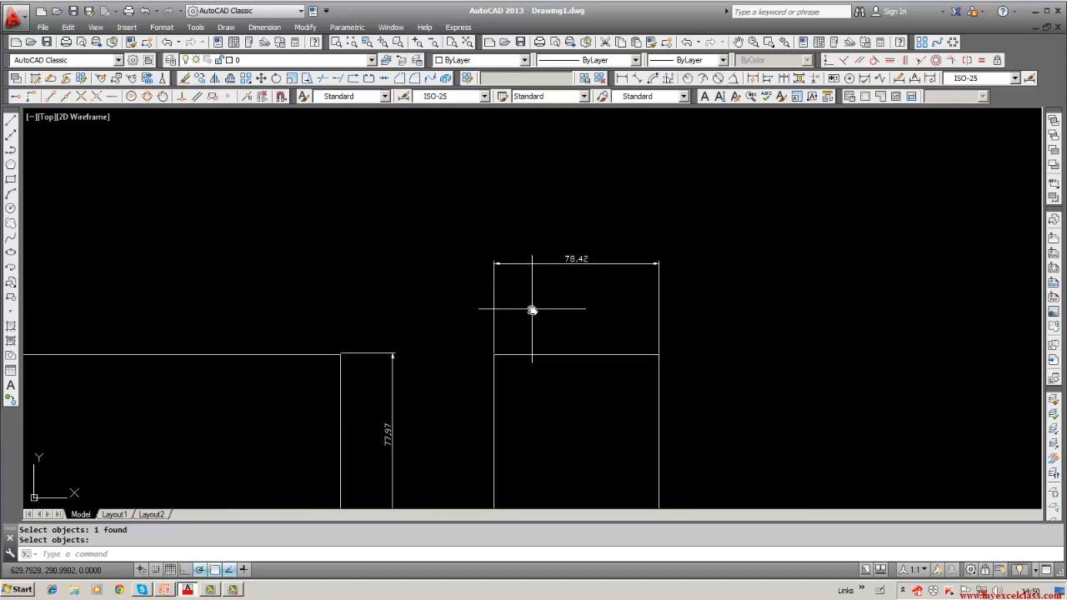
scroll(564, 278, "up", 5)
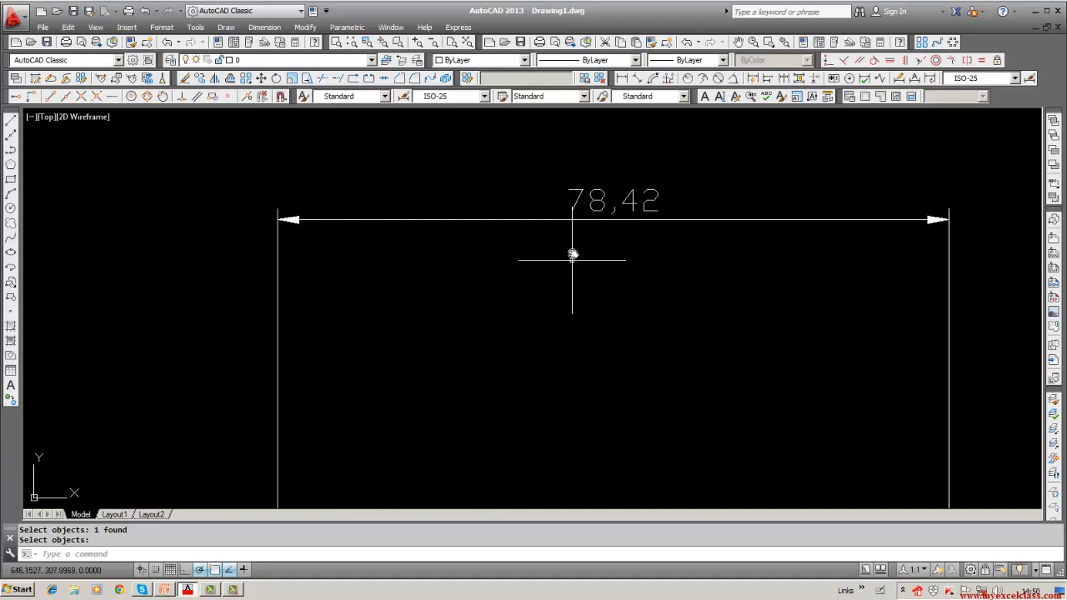
middle_click_drag(572, 255, 483, 284)
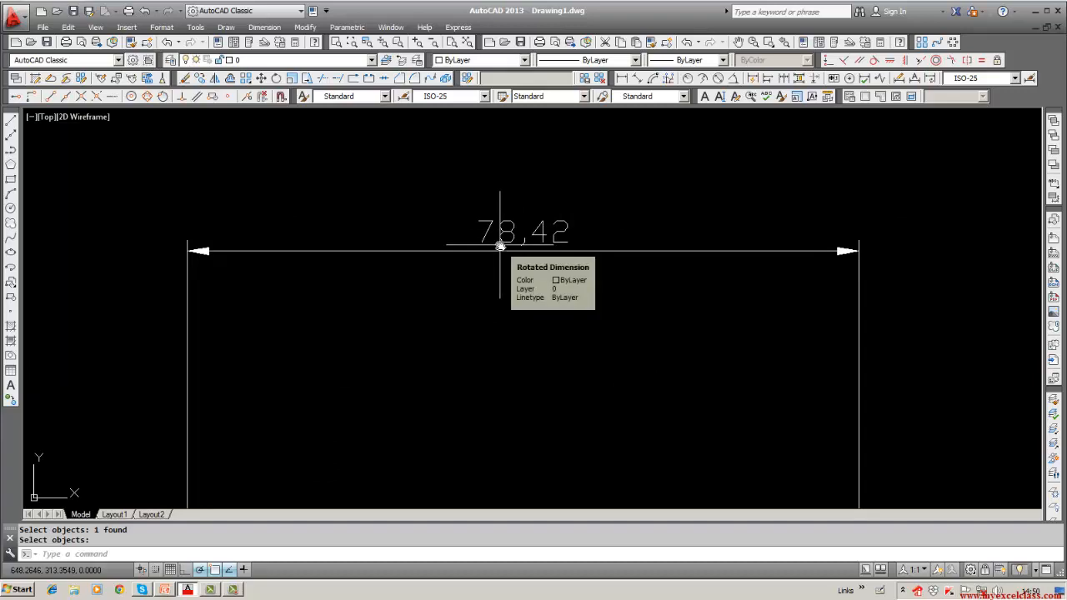
scroll(507, 242, "down", 2)
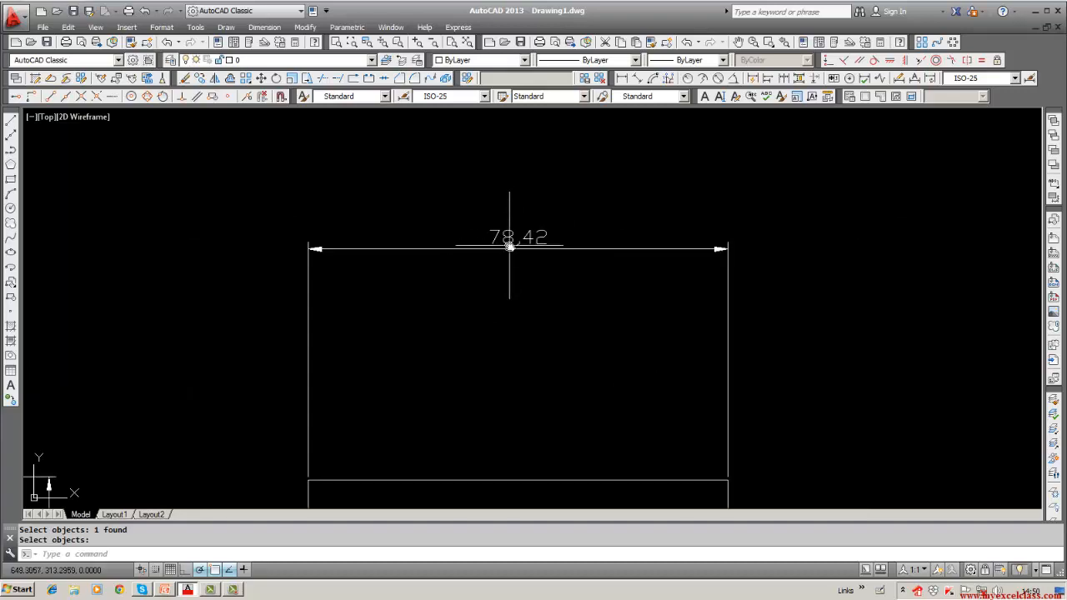
scroll(492, 229, "up", 4)
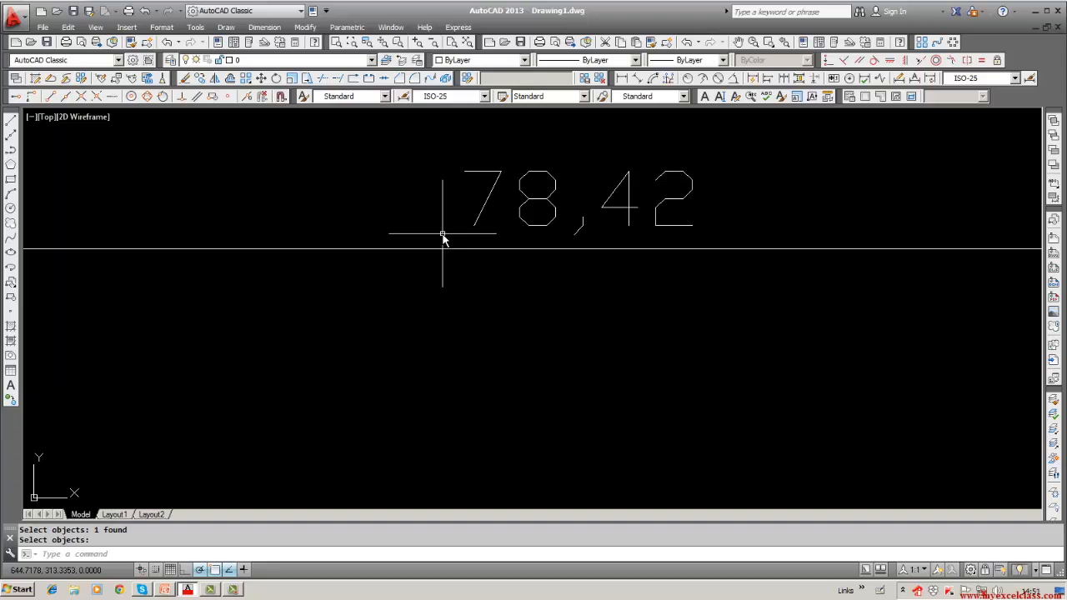
scroll(443, 239, "down", 5)
scroll(442, 247, "down", 2)
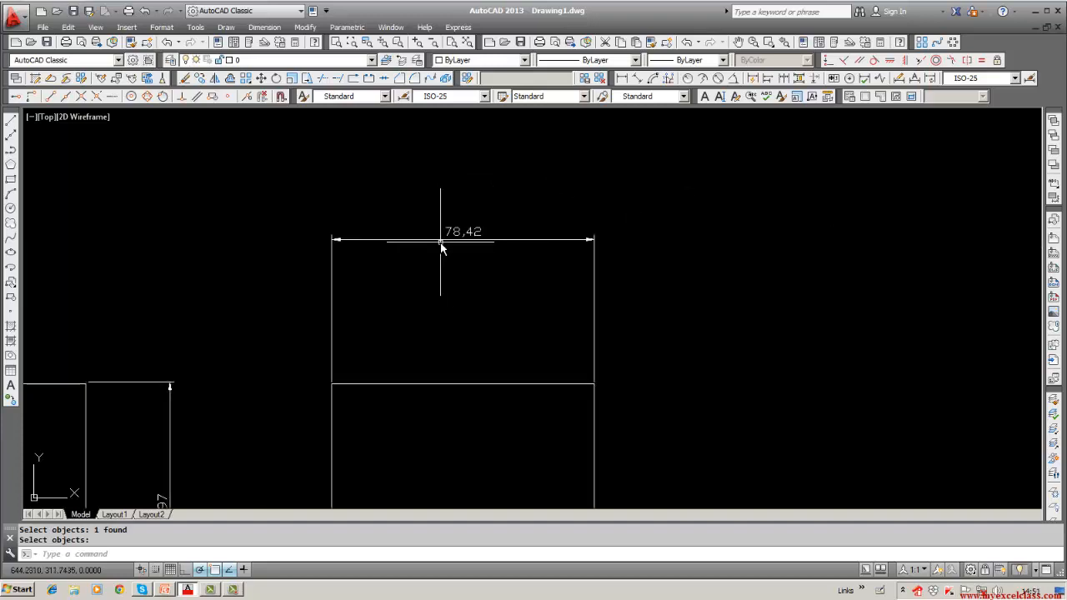
scroll(442, 248, "down", 2)
middle_click_drag(436, 244, 576, 245)
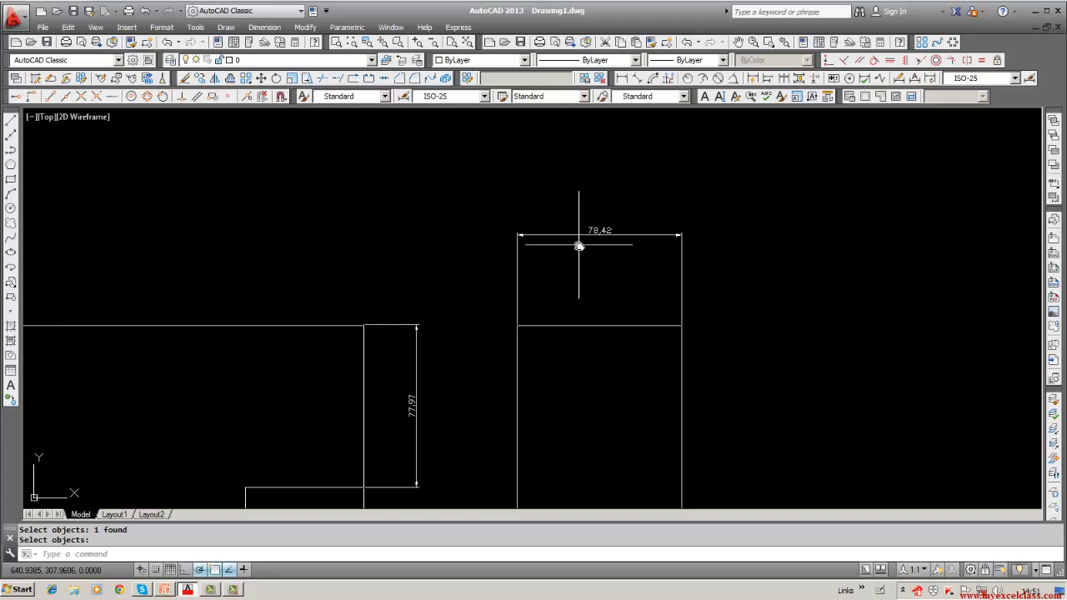
Inspect the side view's width dimension text again, comparing its height with the arrowheads and the dimension line's length.
scroll(580, 246, "up", 6)
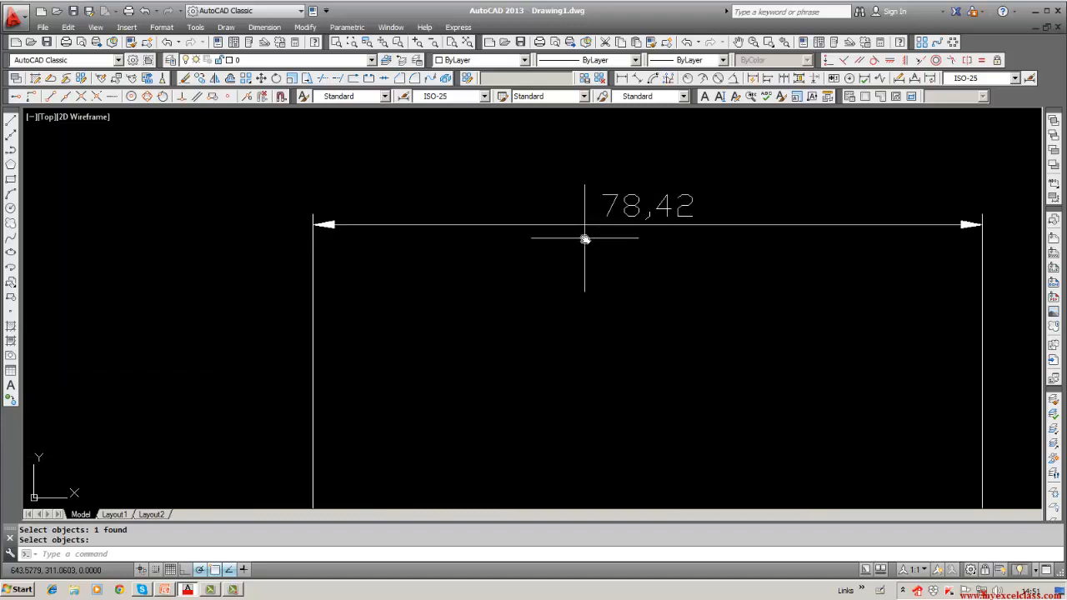
mouse_move(584, 238)
middle_mouse_down()
mouse_move(500, 257)
mouse_move(471, 283)
middle_mouse_up()
scroll(471, 282, "up", 4)
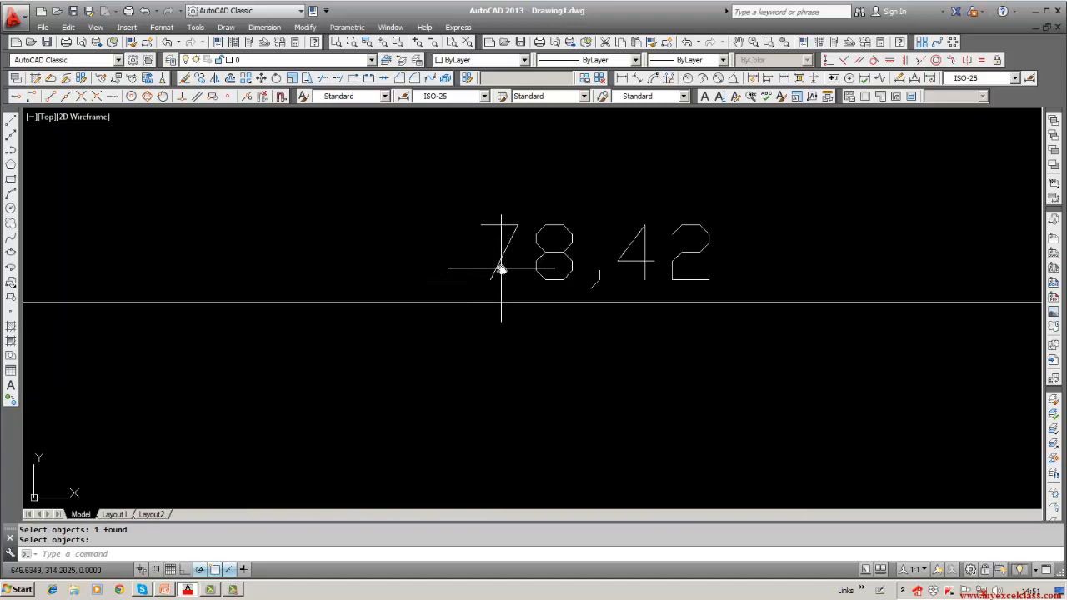
key("Return")
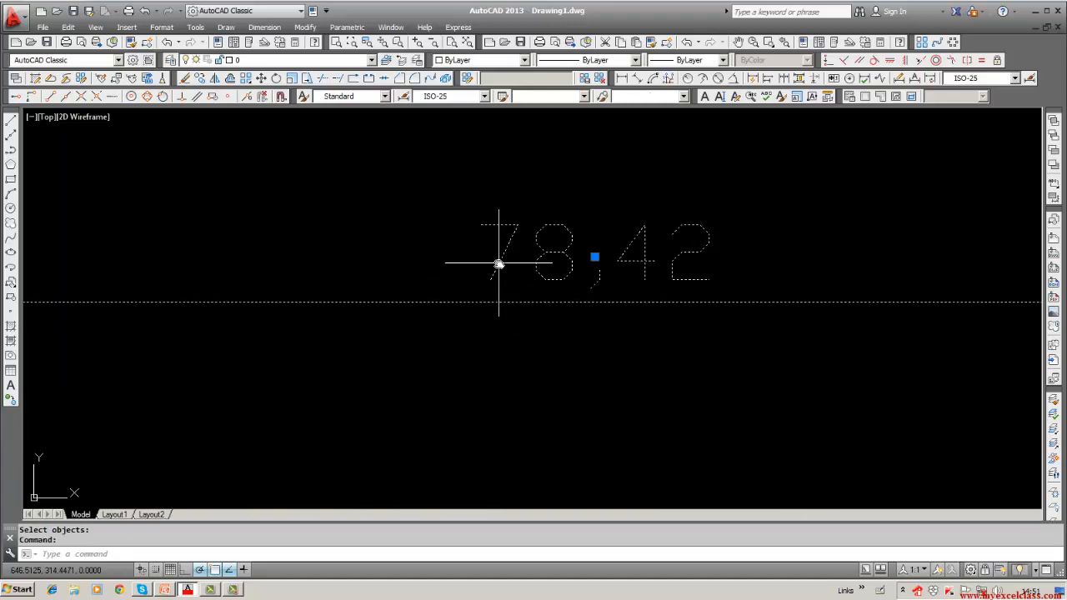
key("Escape")
scroll(499, 265, "down", 6)
middle_click_drag(483, 306, 509, 282)
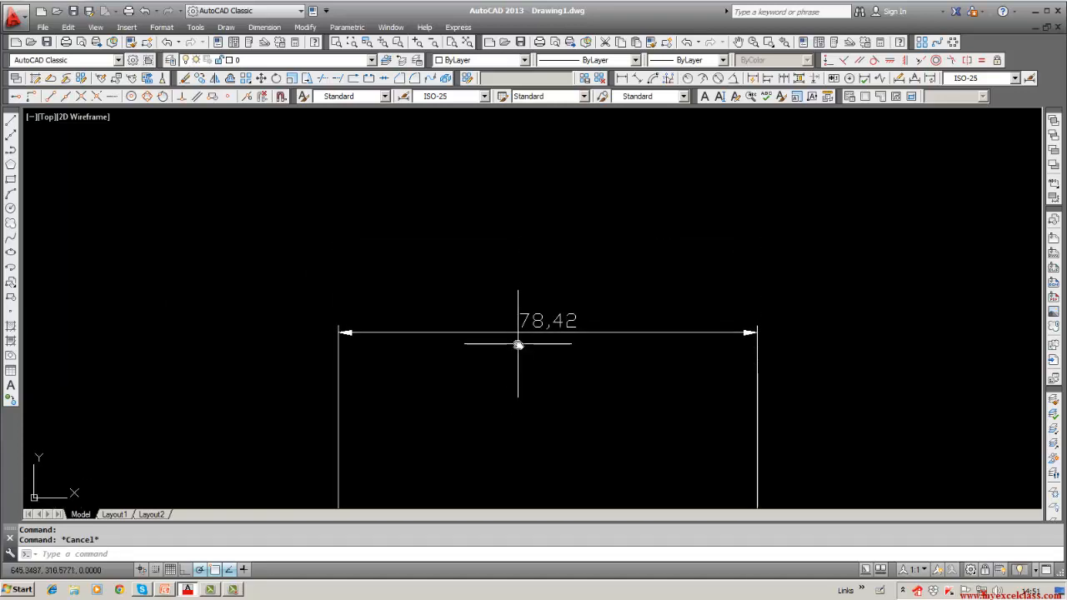
scroll(521, 334, "up", 4)
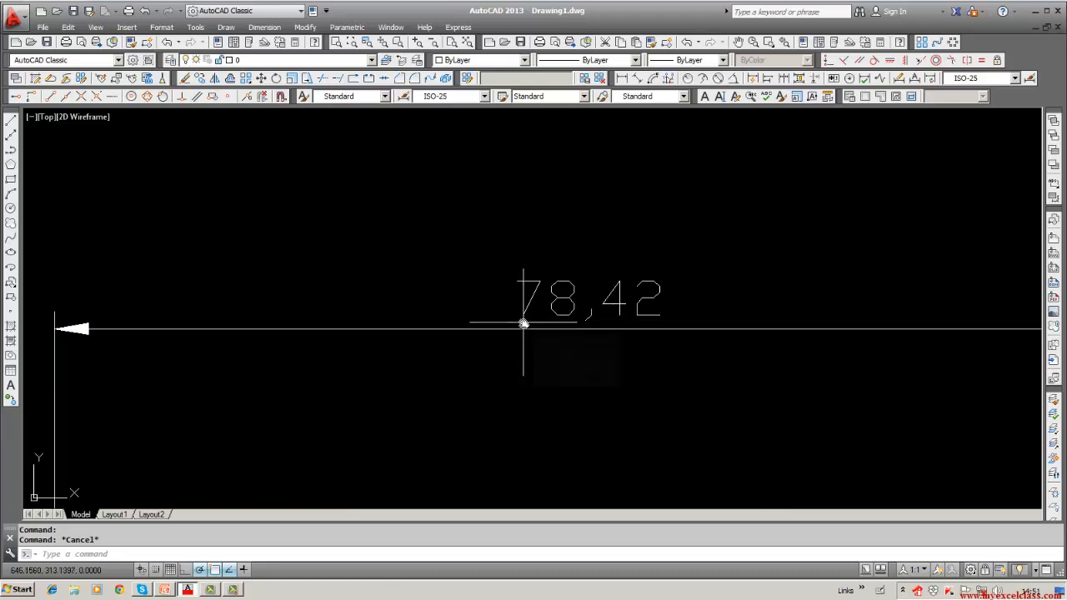
scroll(523, 324, "down", 3)
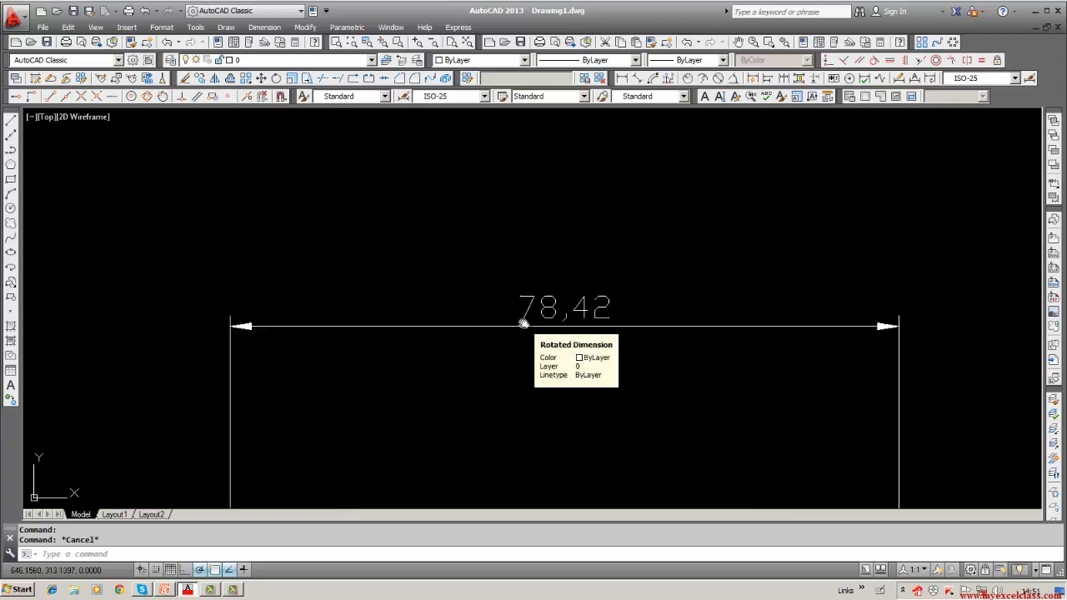
scroll(521, 334, "up", 3)
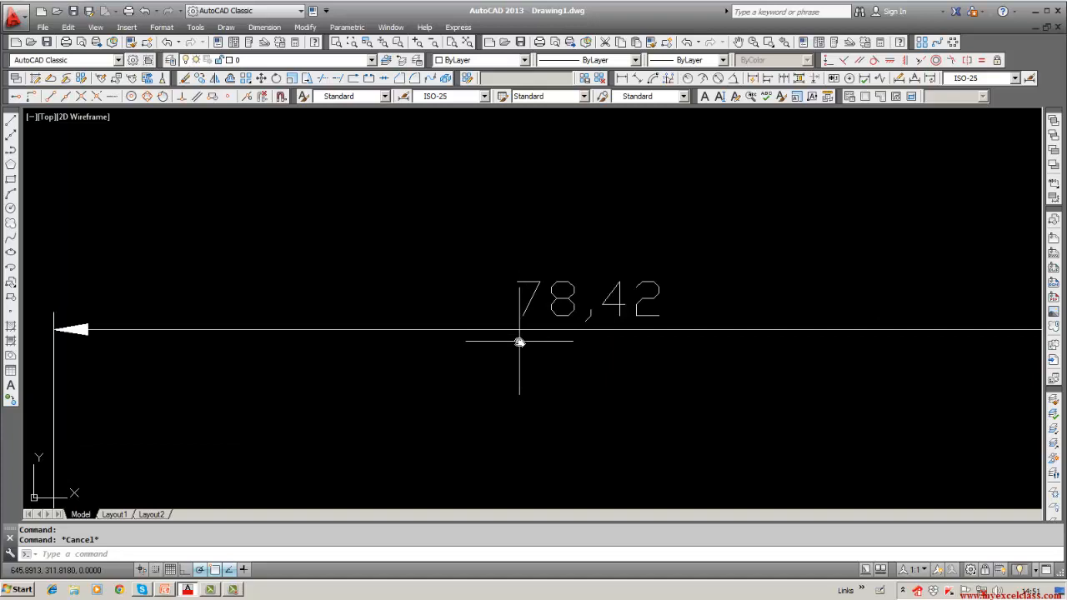
scroll(520, 343, "down", 1)
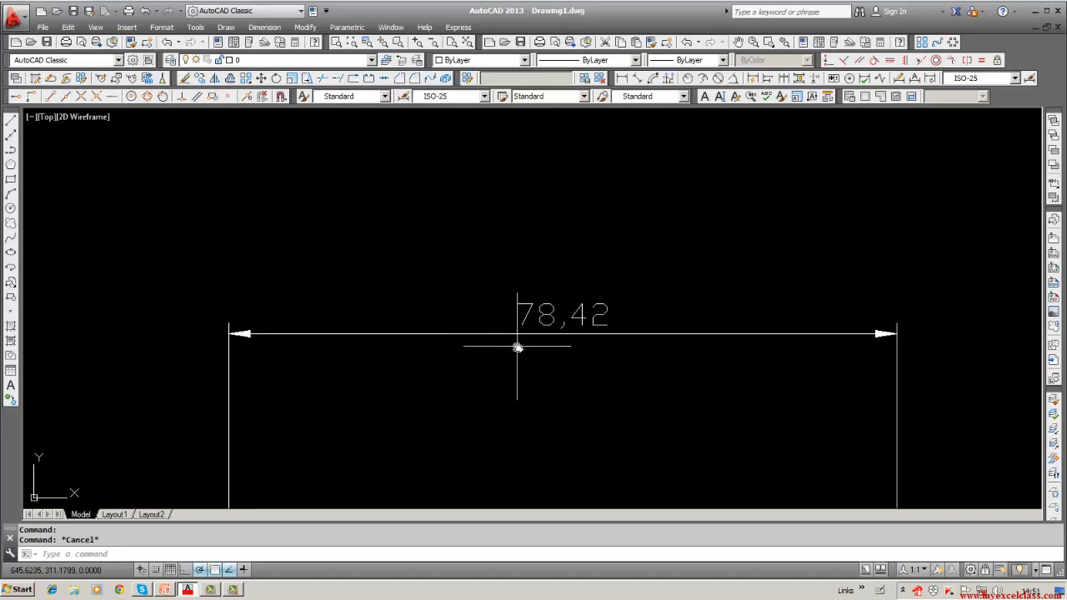
scroll(518, 347, "up", 2)
scroll(519, 350, "down", 2)
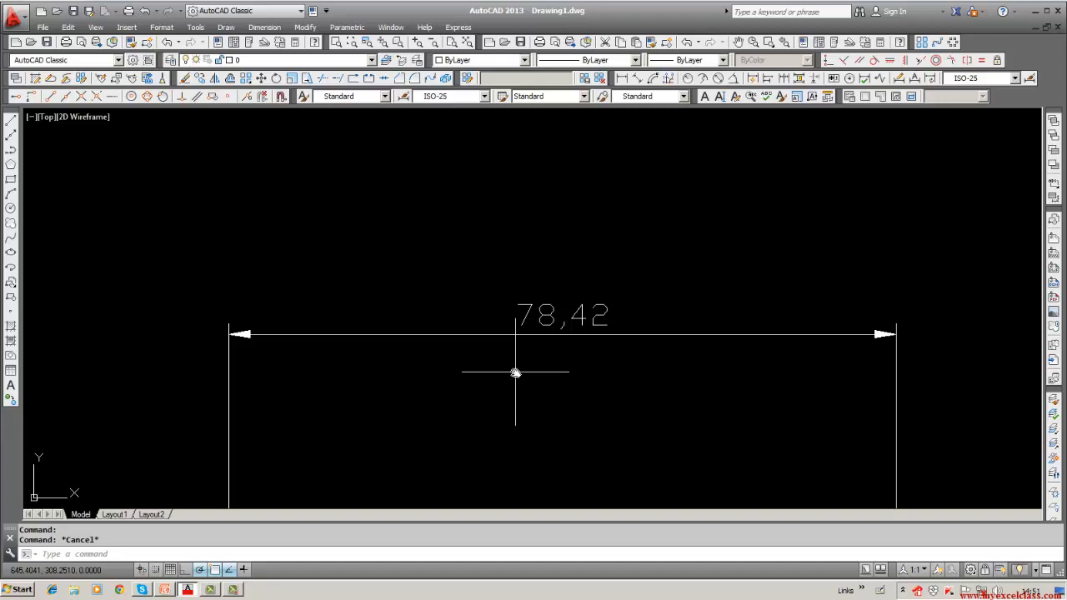
scroll(515, 373, "up", 6)
scroll(517, 370, "down", 4)
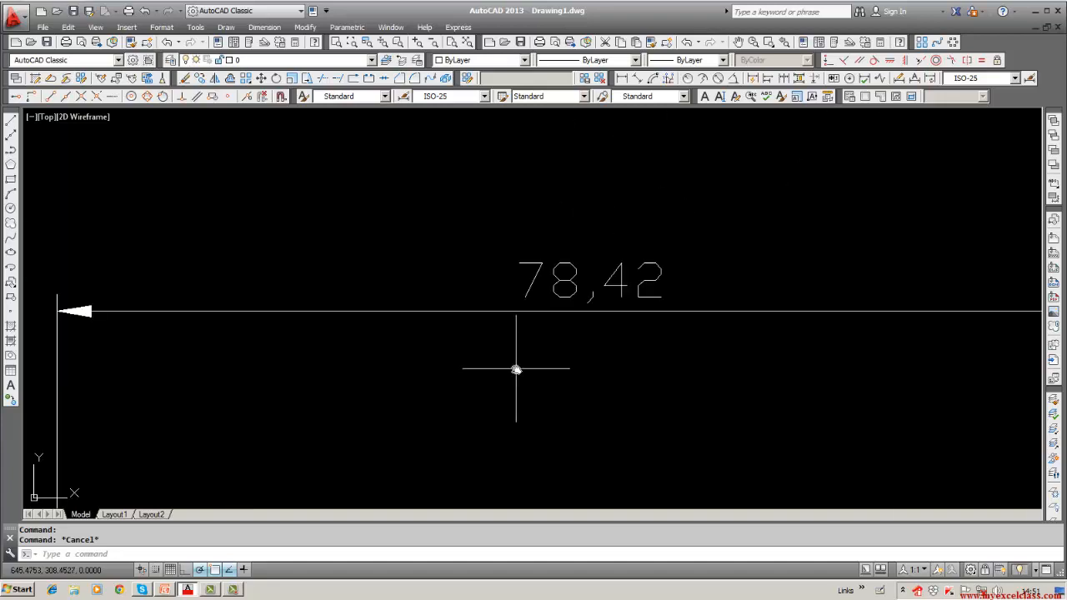
Start a multiline text note beside the side view's width dimension reading "Text Height = 2.5 on the drawing".
scroll(524, 346, "down", 3)
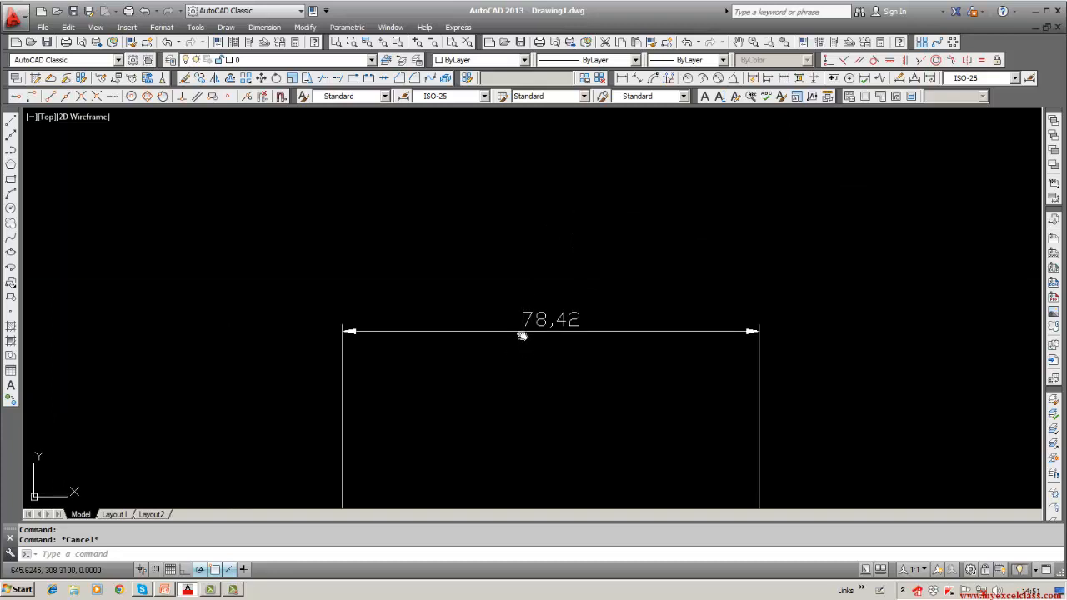
mouse_move(522, 334)
middle_mouse_down()
mouse_move(519, 305)
mouse_move(306, 311)
mouse_move(542, 299)
mouse_move(315, 288)
middle_mouse_up()
type("mtext")
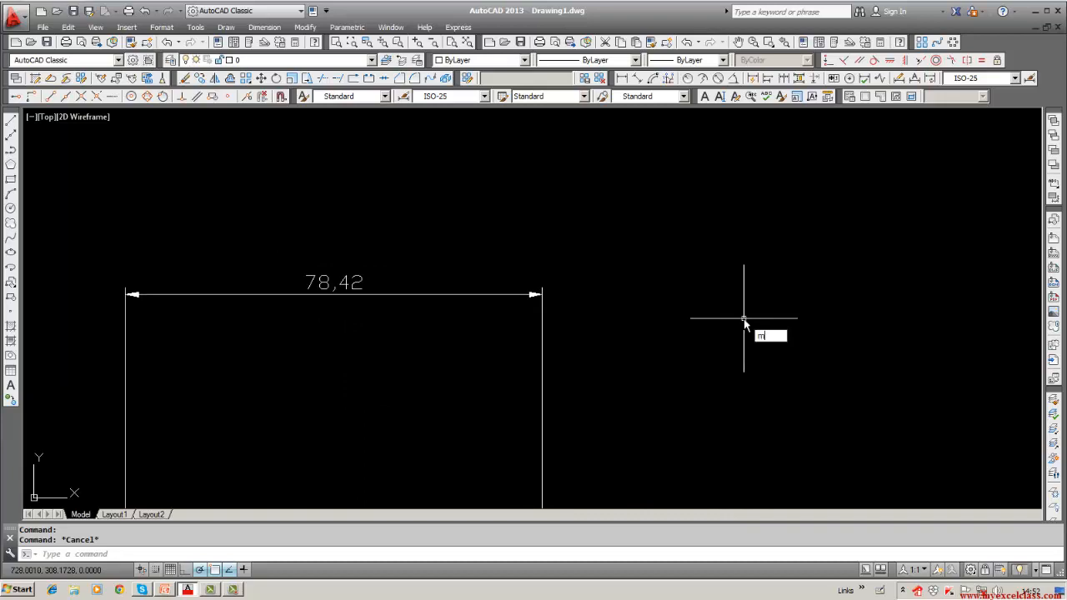
key("Return")
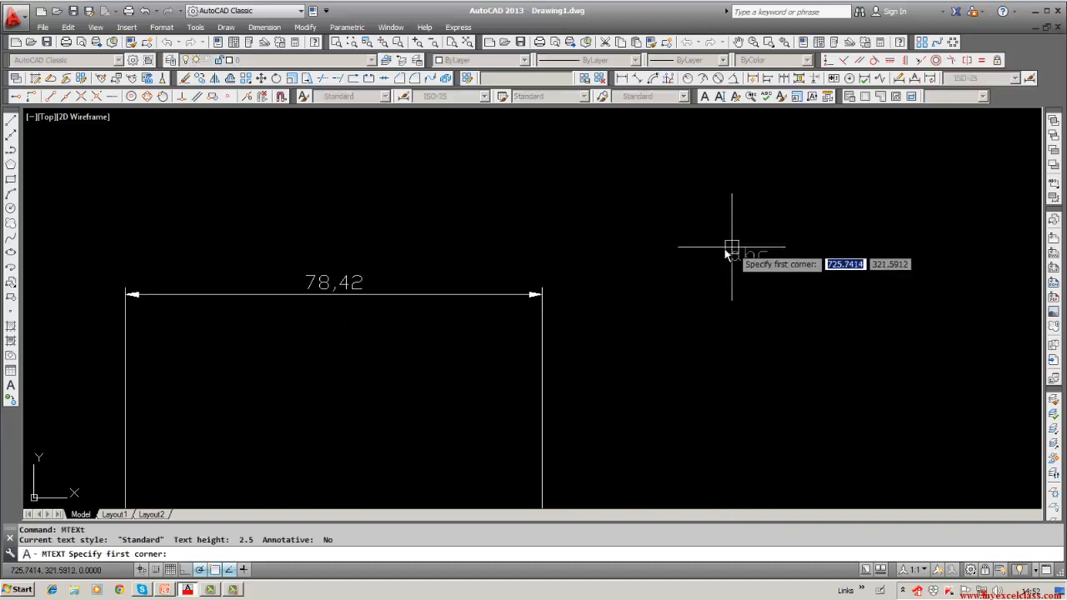
left_click(641, 212)
left_click(885, 291)
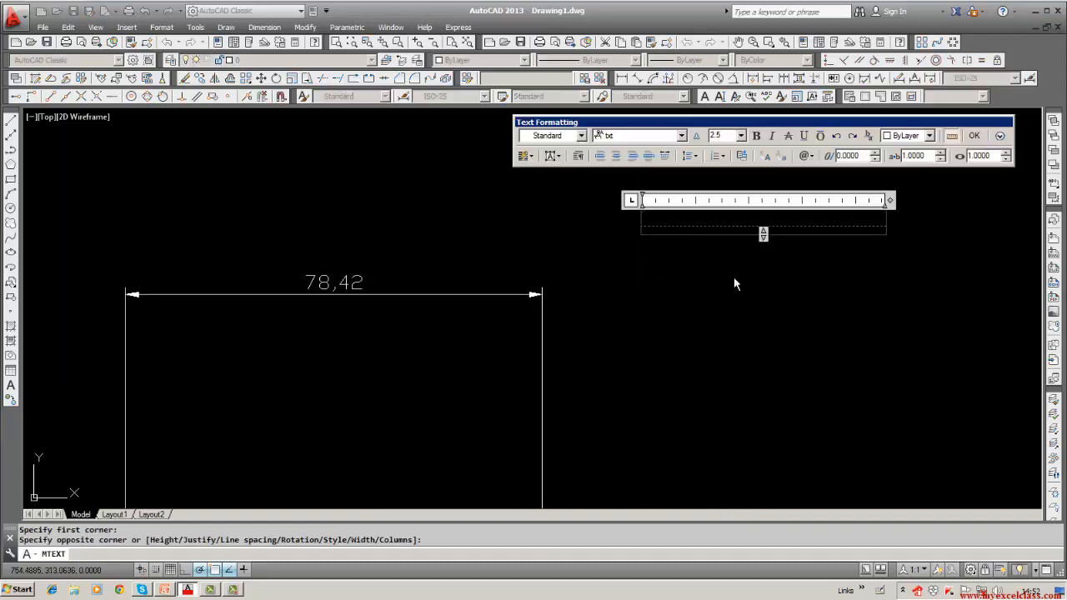
type("Text Height = ")
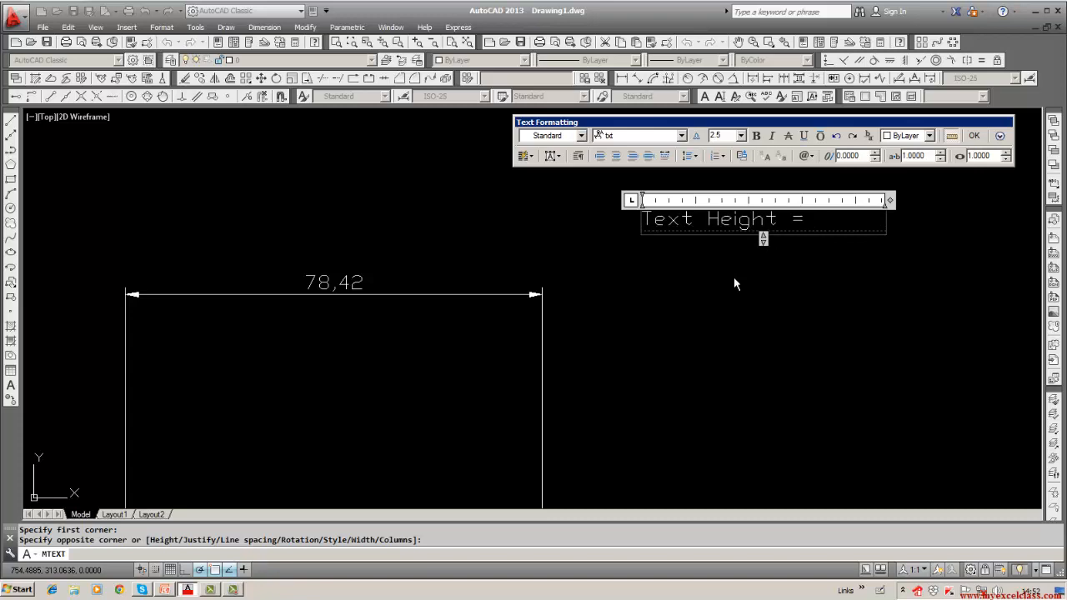
type("2.5 on the ")
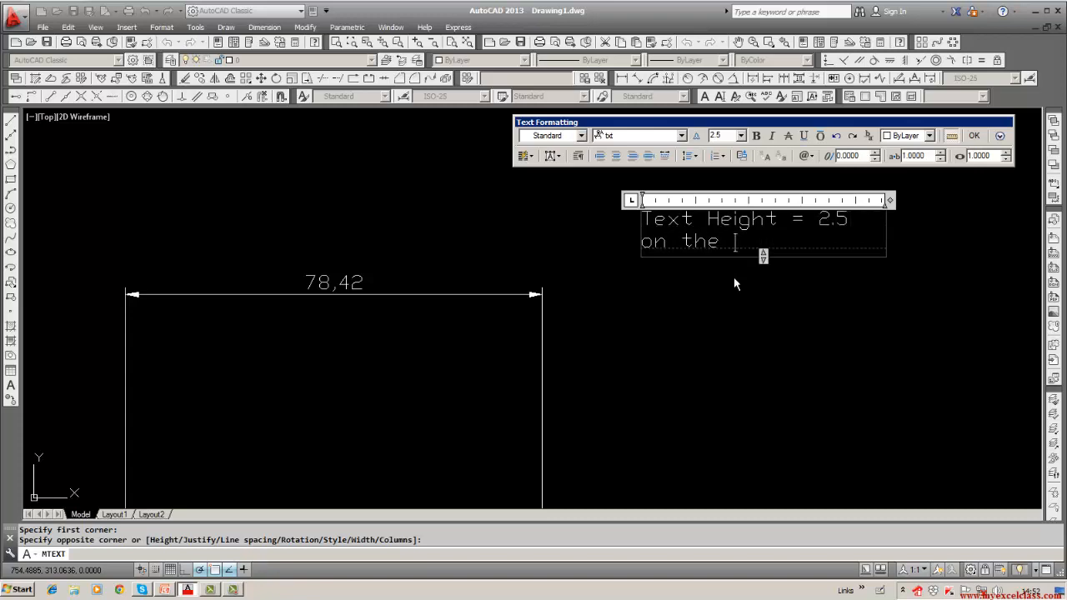
type("drawing")
key("Return")
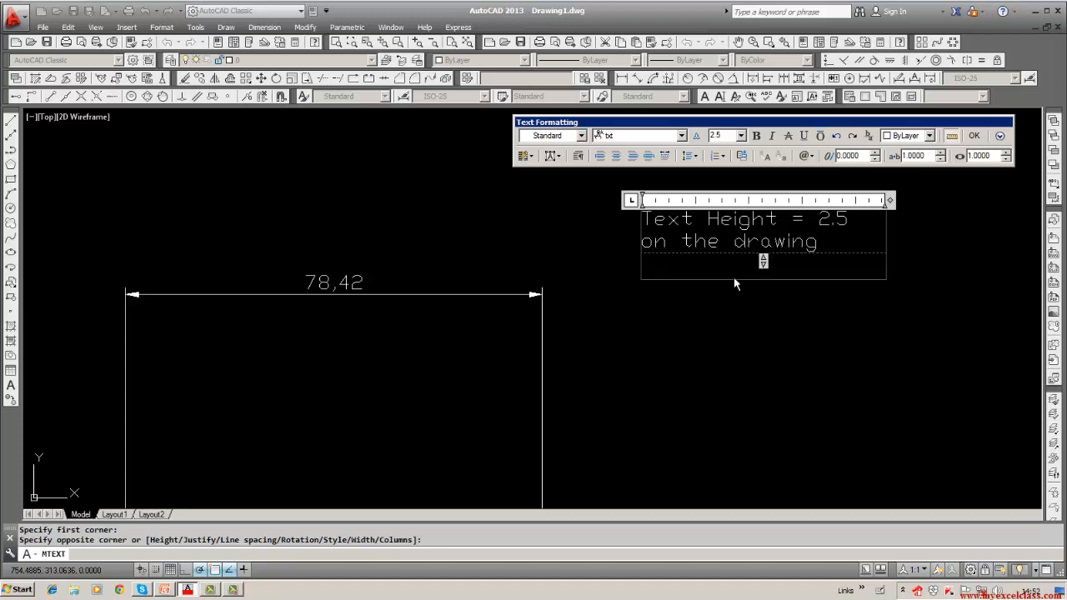
Add "Scale factor = 1/10 =0.1" to the note, stacking 1/10 as a horizontal fraction.
type("Scale factor ")
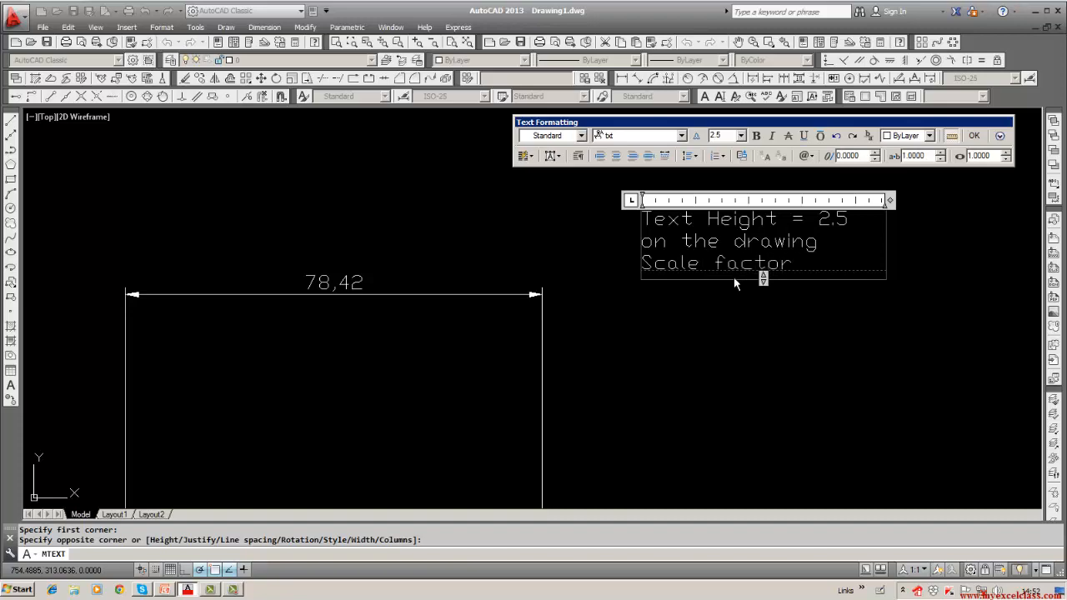
type("= 1/10")
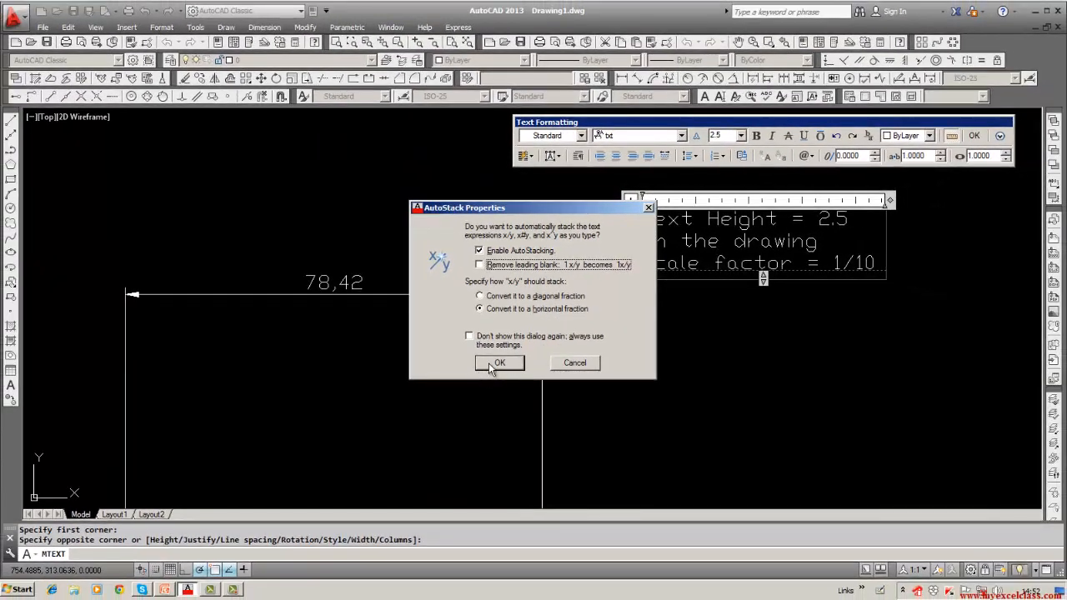
left_click(496, 363)
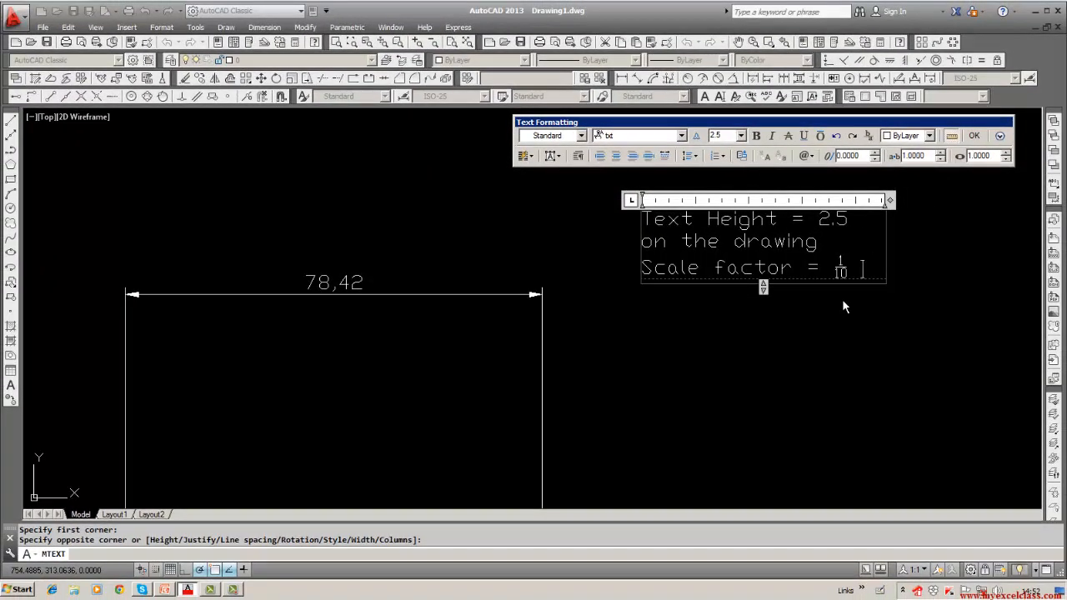
type("=0.1")
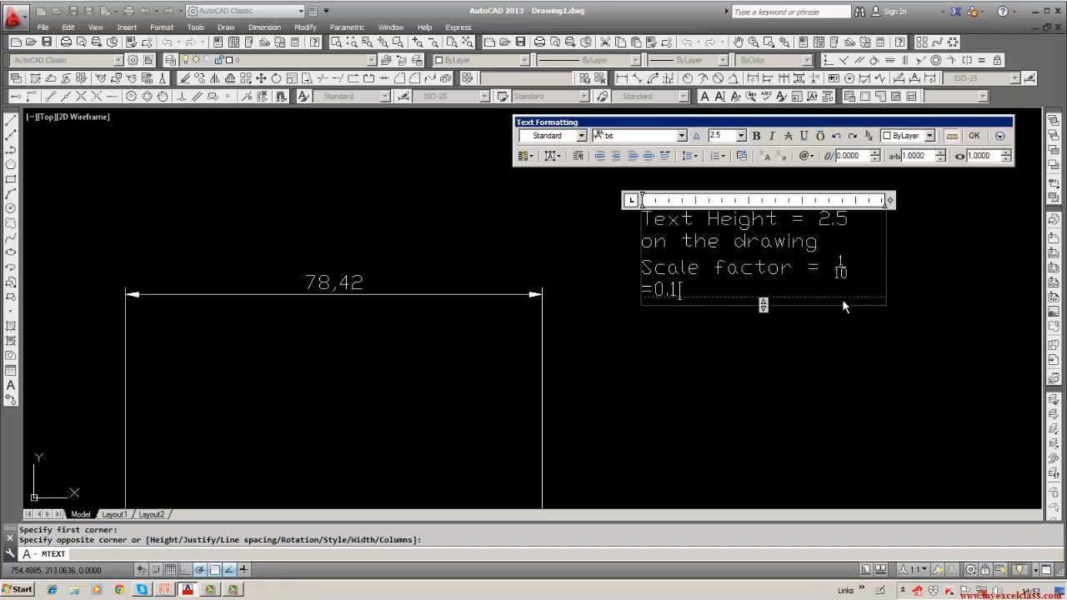
key("Return")
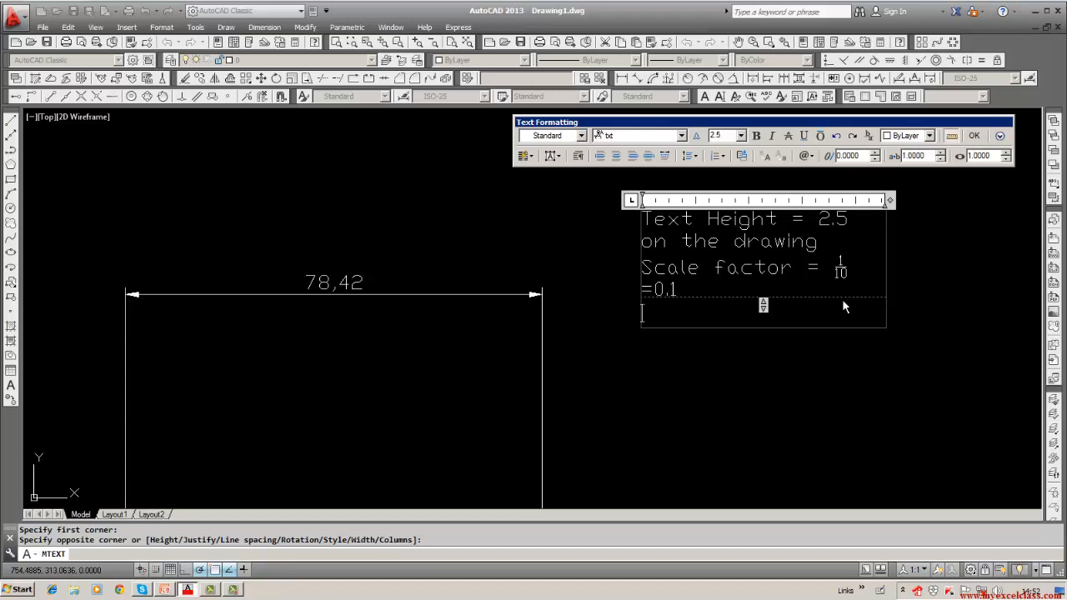
Replace "drawing" with "Model space" in the note's text height statement.
key("Up")
key("Up")
key("Up")
key("Up")
key("Down")
key("Right")
key("Right")
key("Right")
key("Right")
key("Right")
key("Right")
key("Right")
type("Model")
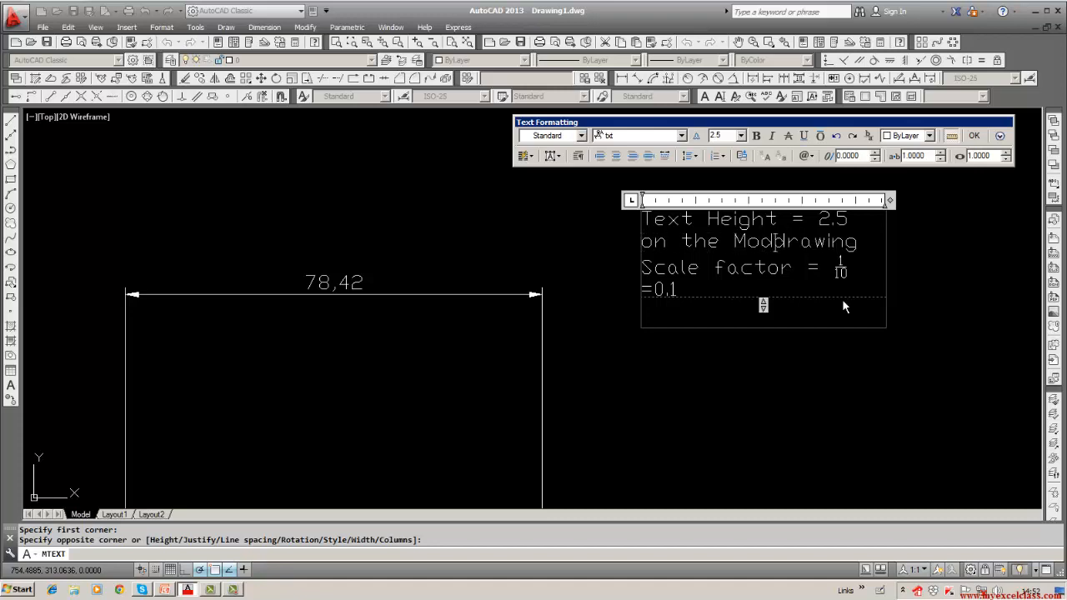
key("Return")
type("space")
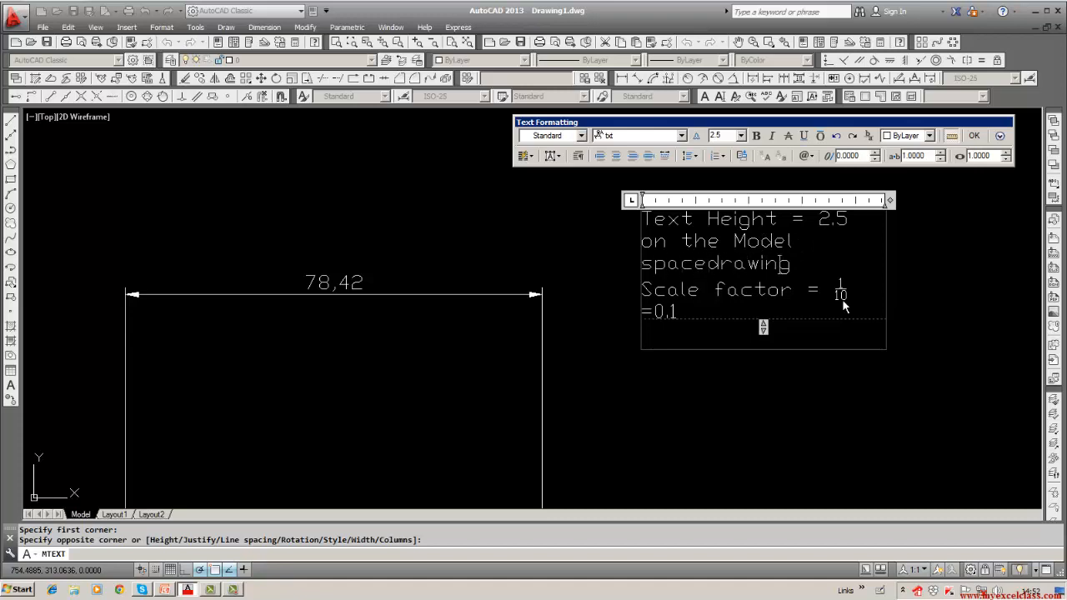
key("BackSpace")
key("BackSpace")
key("BackSpace")
key("BackSpace")
key("BackSpace")
key("BackSpace")
key("BackSpace")
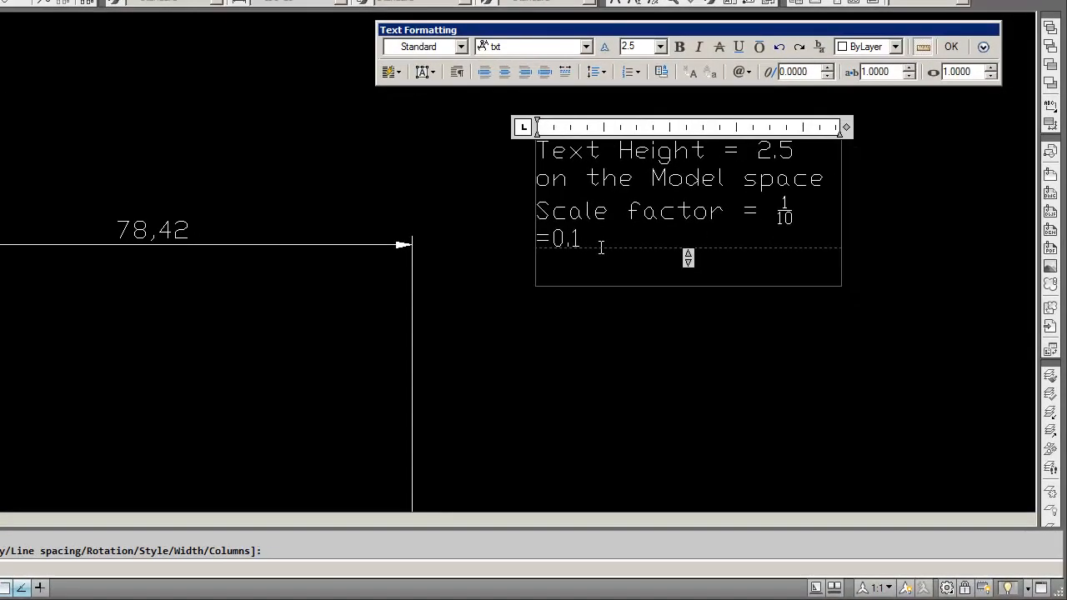
Add the line "Text size is reduced by 0.1" below the scale factor in the note.
key("Return")
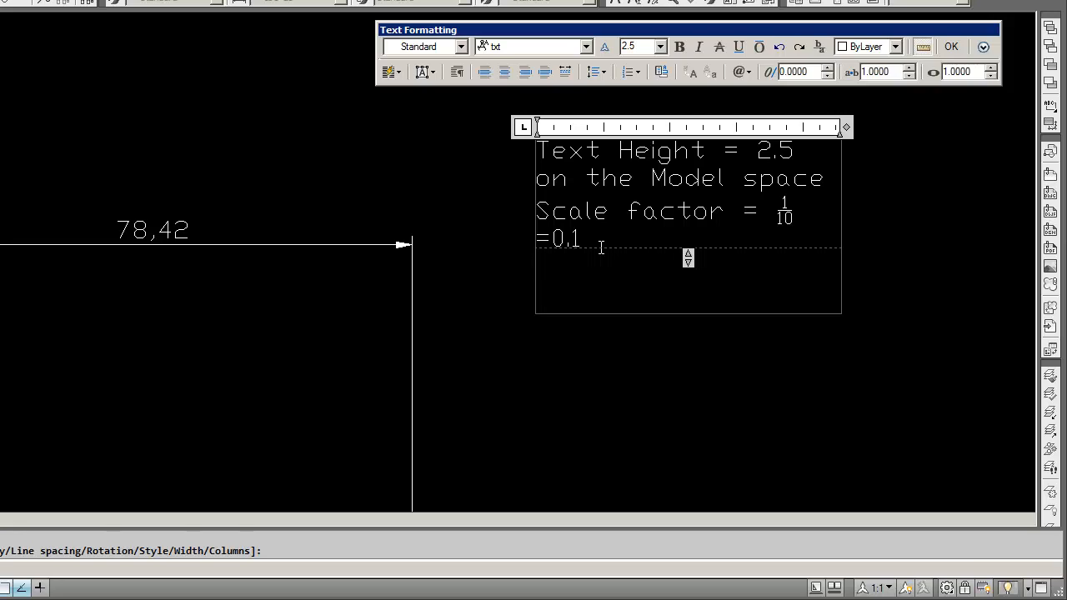
type("Text ")
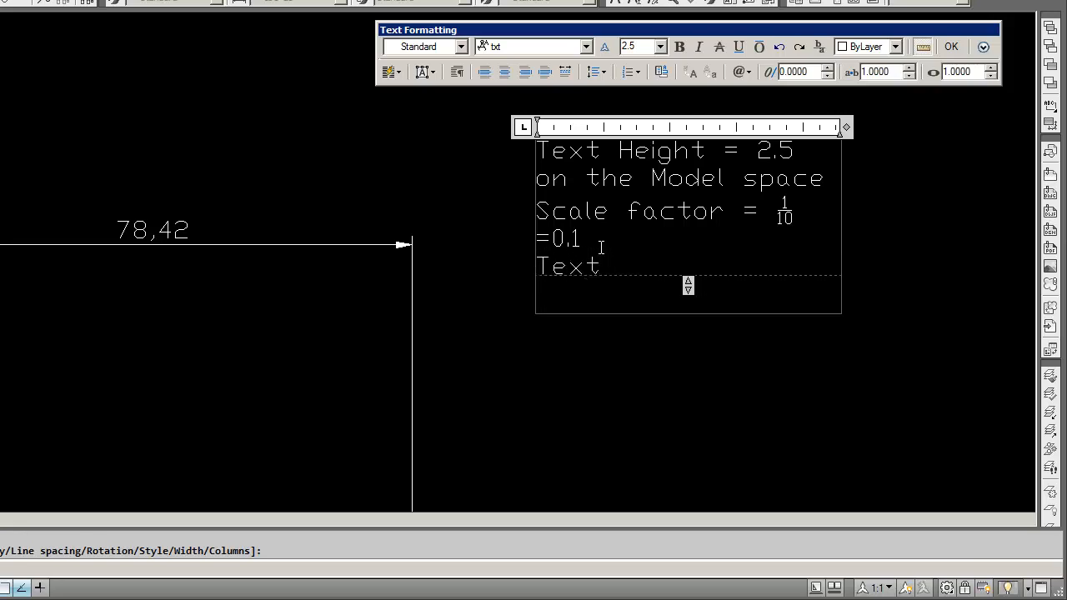
type("size ")
type("=")
key("BackSpace")
key("BackSpace")
type("is reduce")
type("d")
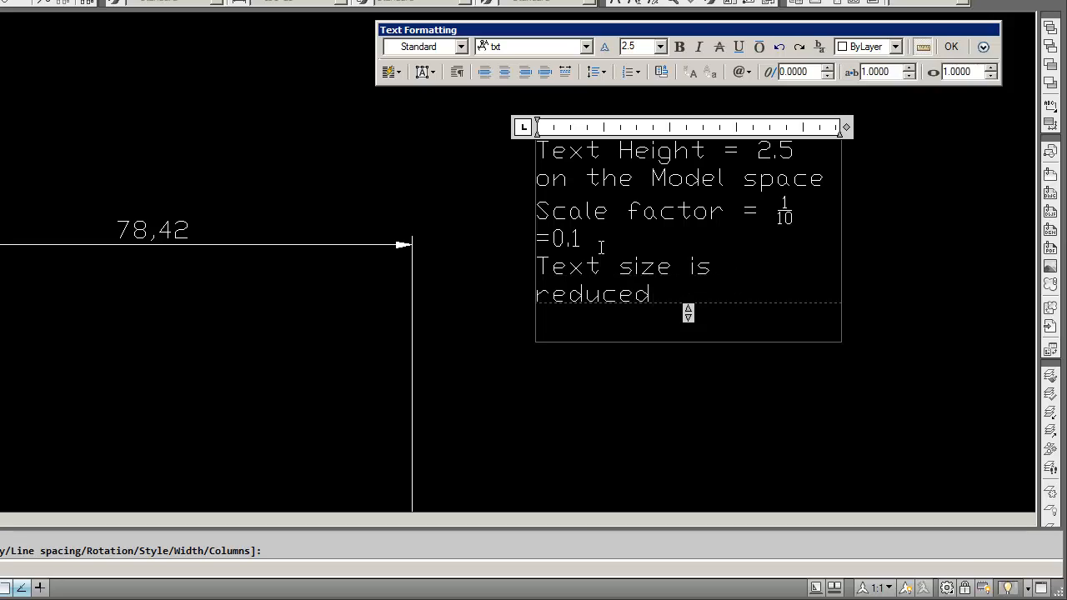
type(" by 0.1")
key("Return")
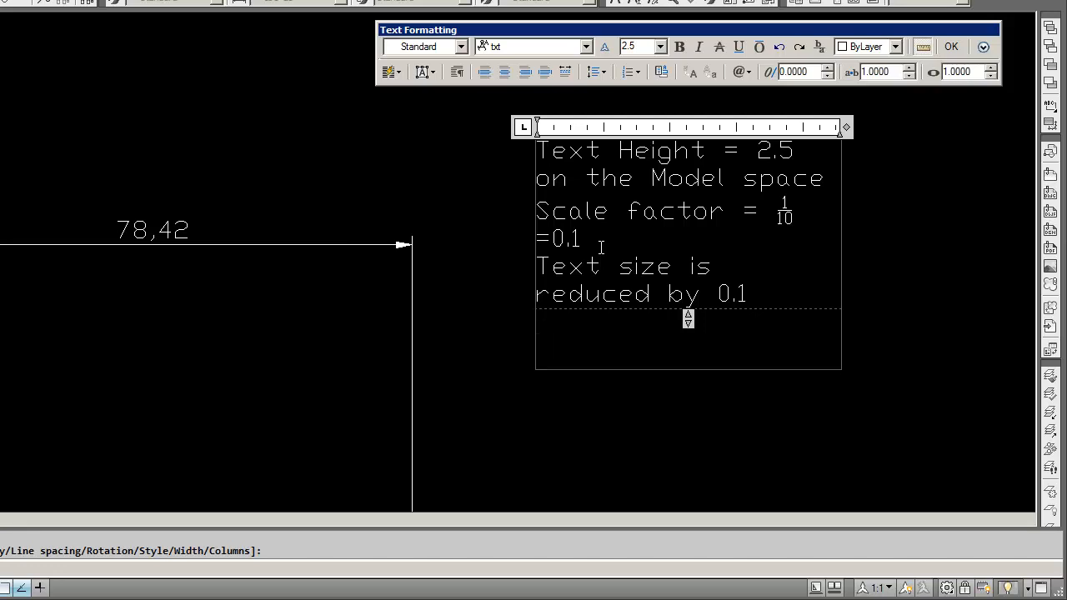
Add "On the drawing print text size = 2.5*0.1 = 0.25" at the end of the note.
type("On the ")
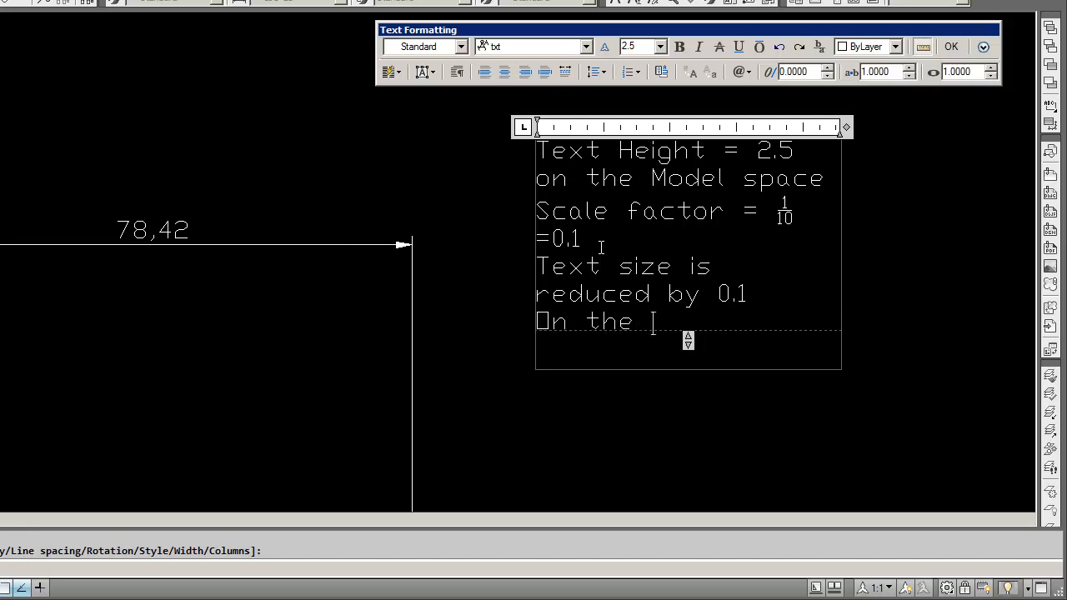
type("drawing ")
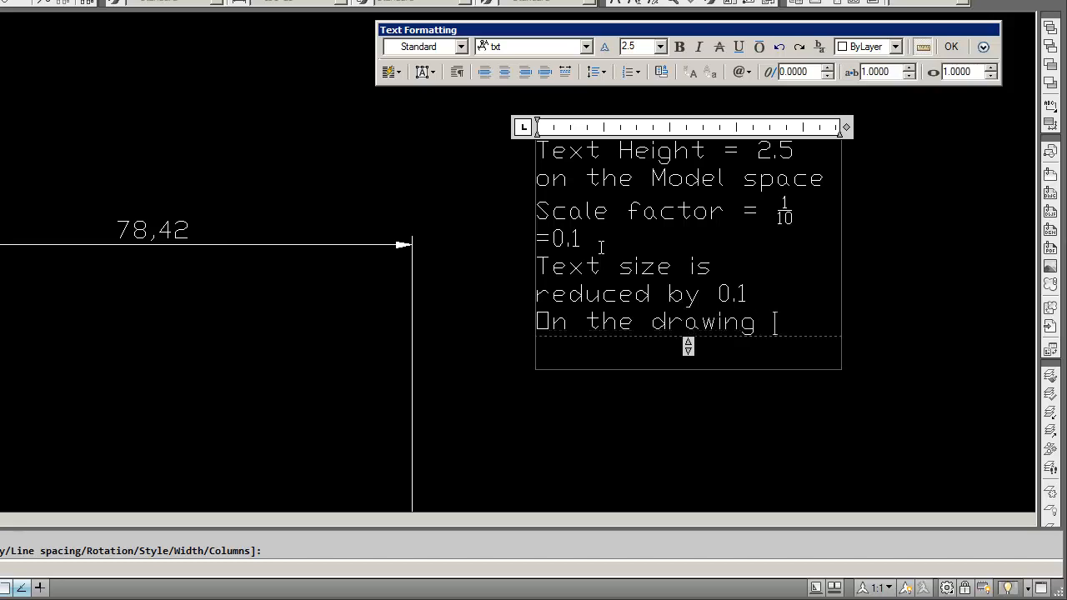
type("print ")
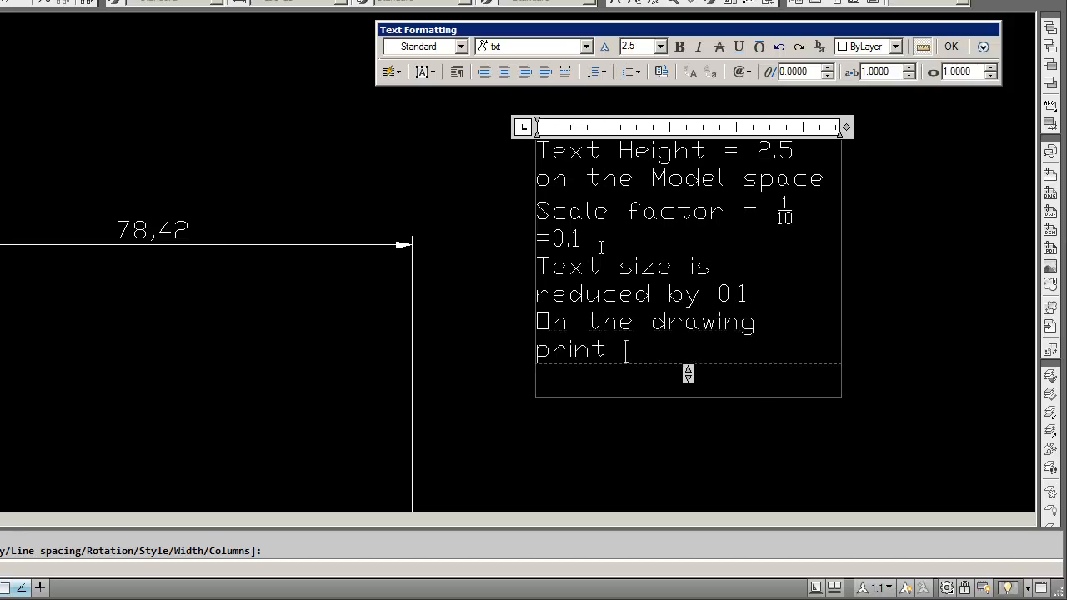
type("text sizw")
key("BackSpace")
type("e = 2.5")
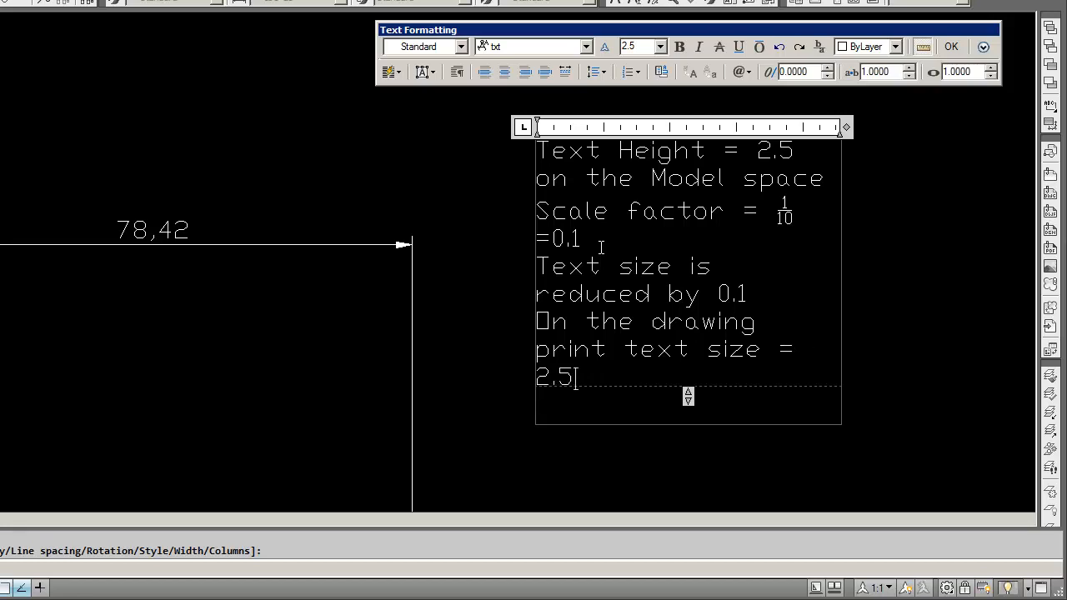
type("*")
key("BackSpace")
type("*0.1 = 0.25")
key("Return")
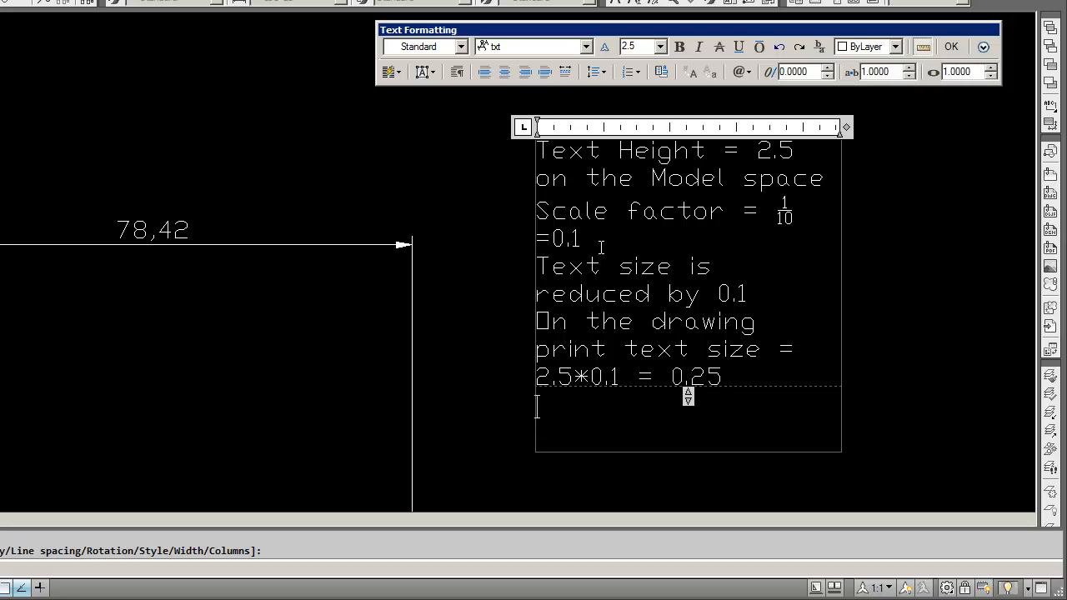
Add the unit mm to the print text size calculation and revise it to 25*0.1 = 2.5 mm.
left_click(742, 382)
type("mm")
key("Right")
key("Right")
key("BackSpace")
key("BackSpace")
type("5")
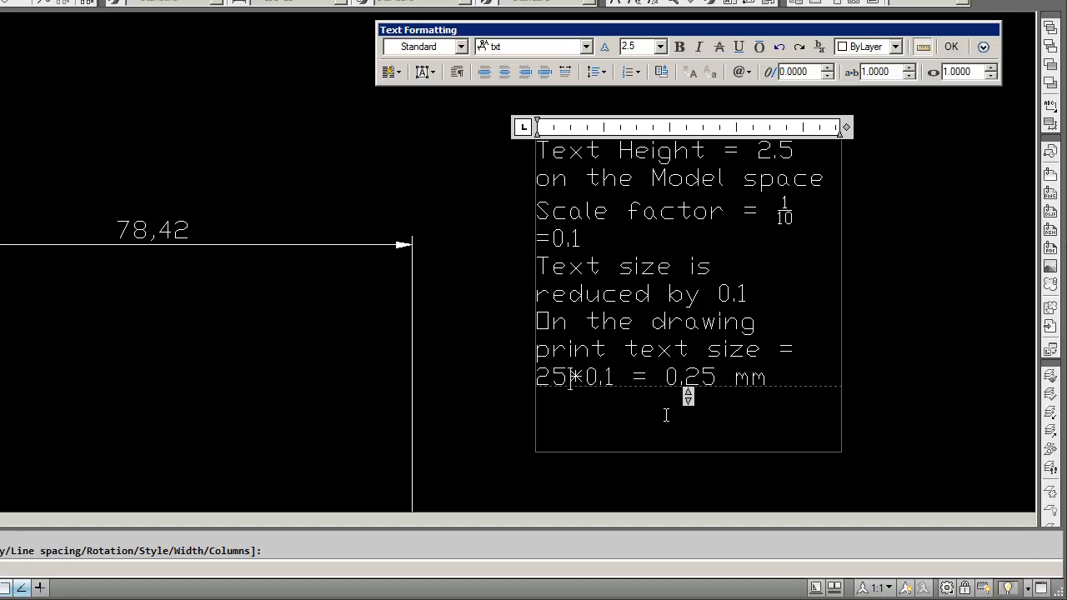
key("Right")
key("Right")
key("Right")
key("Right")
key("Right")
key("Right")
key("Right")
key("Right")
key("BackSpace")
key("Right")
type(".")
key("BackSpace")
Change the text height stated in the note's opening line to 25 and finish the note.
left_click(774, 150)
key("BackSpace")
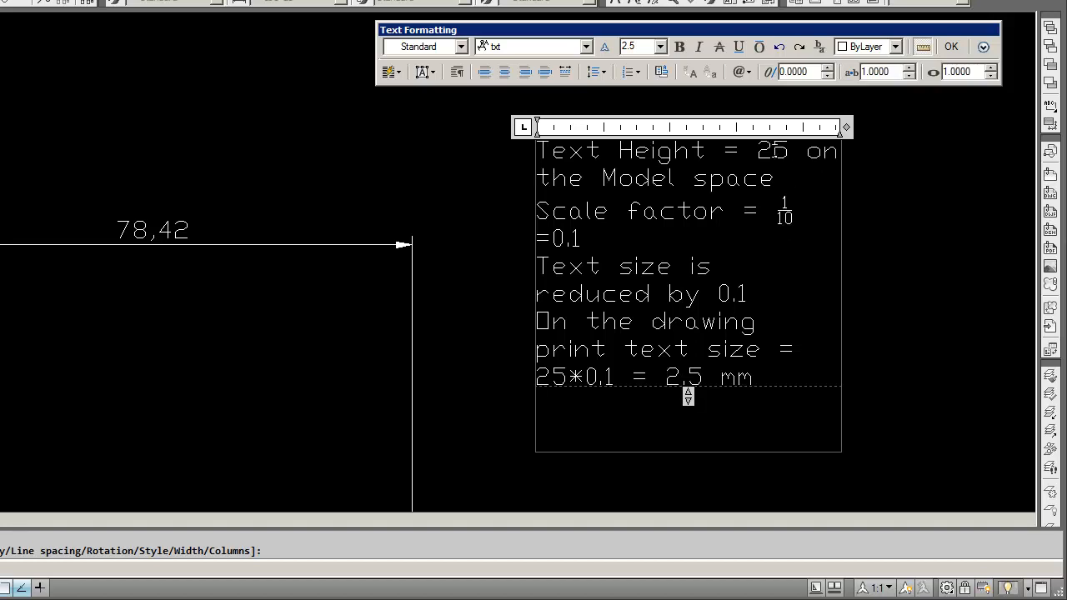
left_click(951, 46)
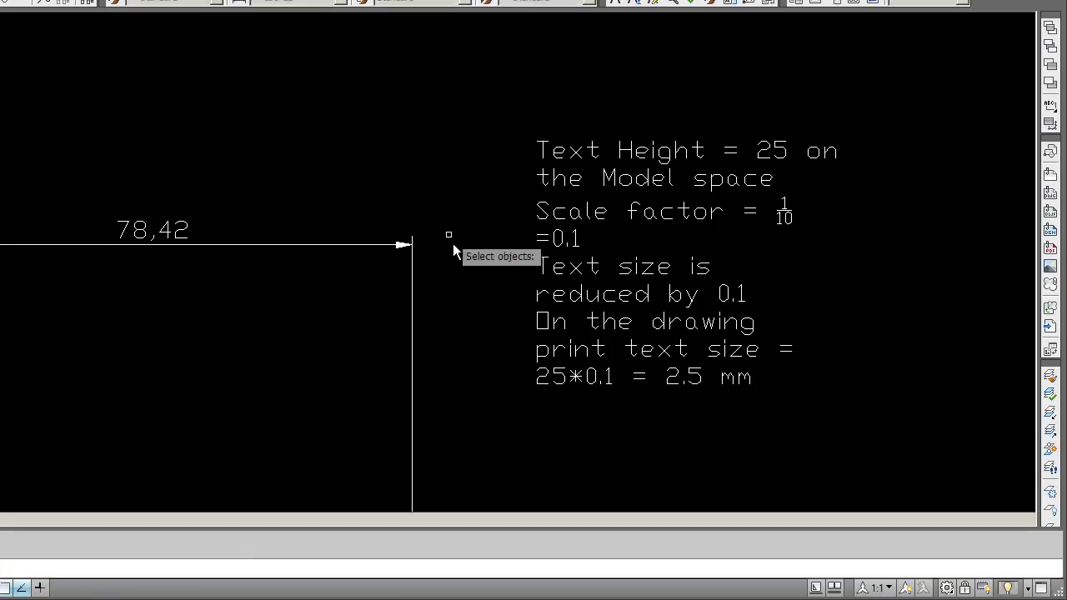
Erase the whole text height note with a window selection.
type("w")
key("Return")
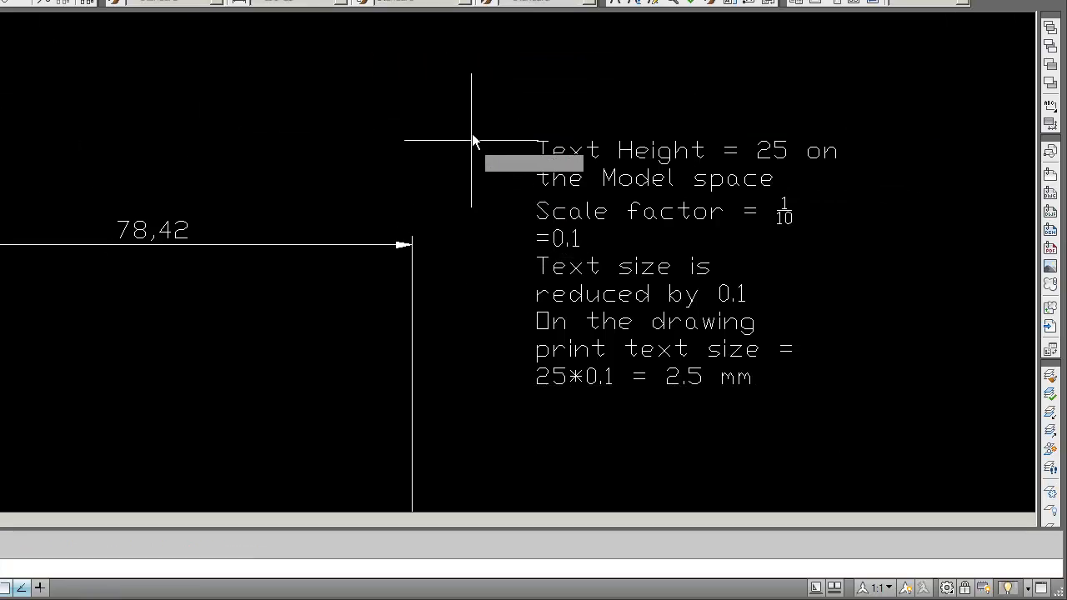
left_click(474, 115)
left_click(871, 409)
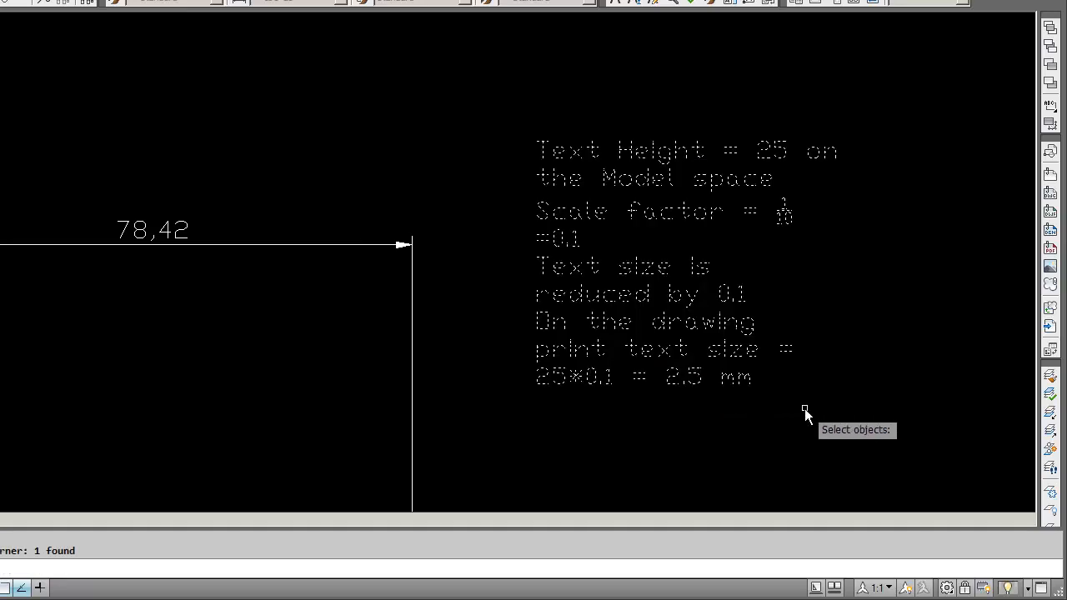
key("Return")
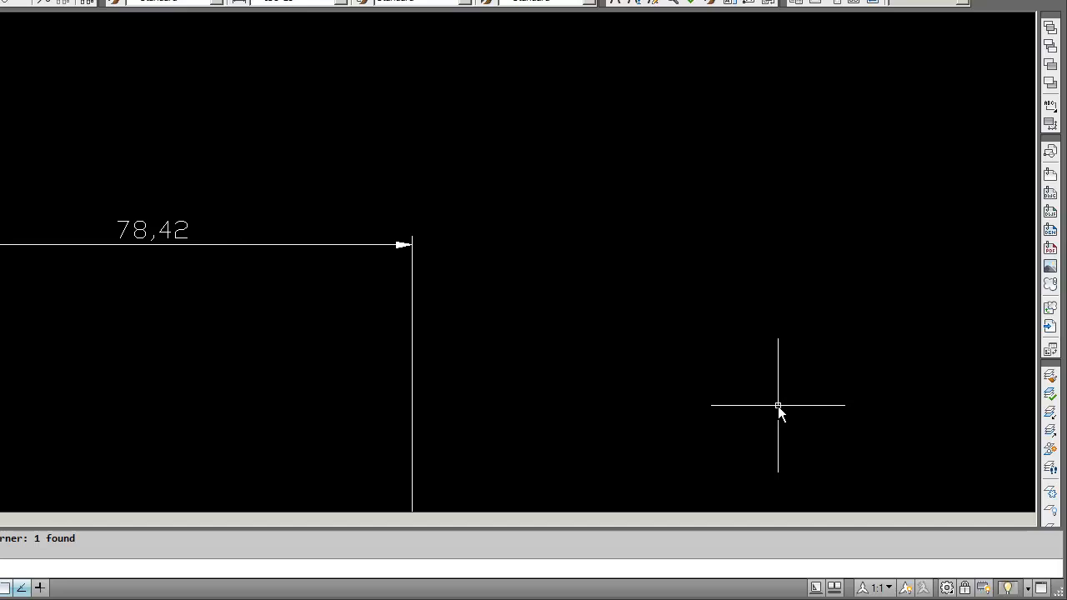
Erase the width dimension above the side view.
middle_click_drag(303, 381, 425, 334)
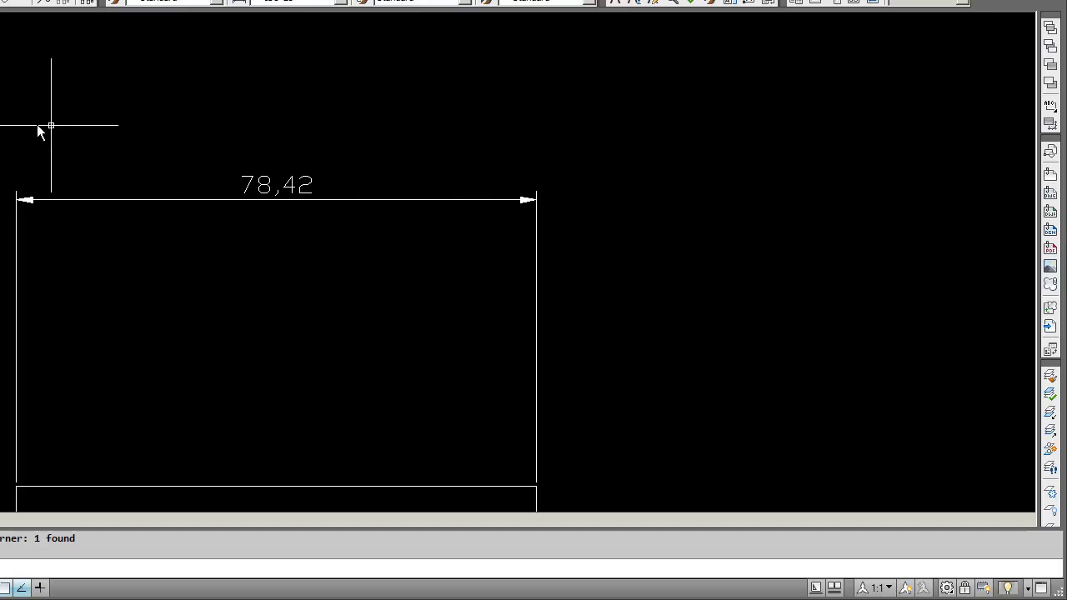
left_click(135, 54)
left_click(305, 183)
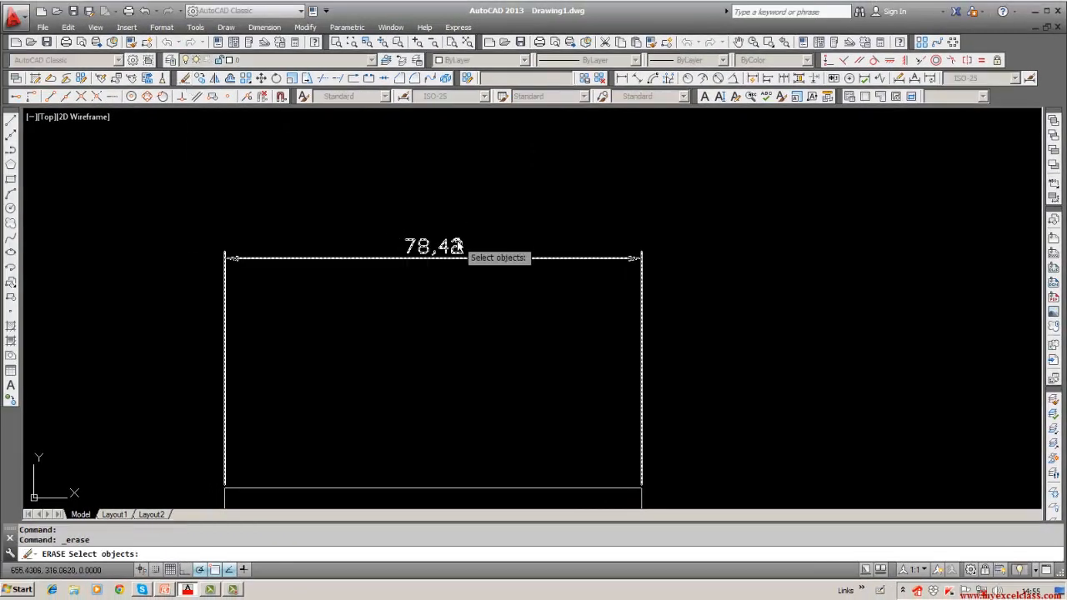
left_click(458, 246)
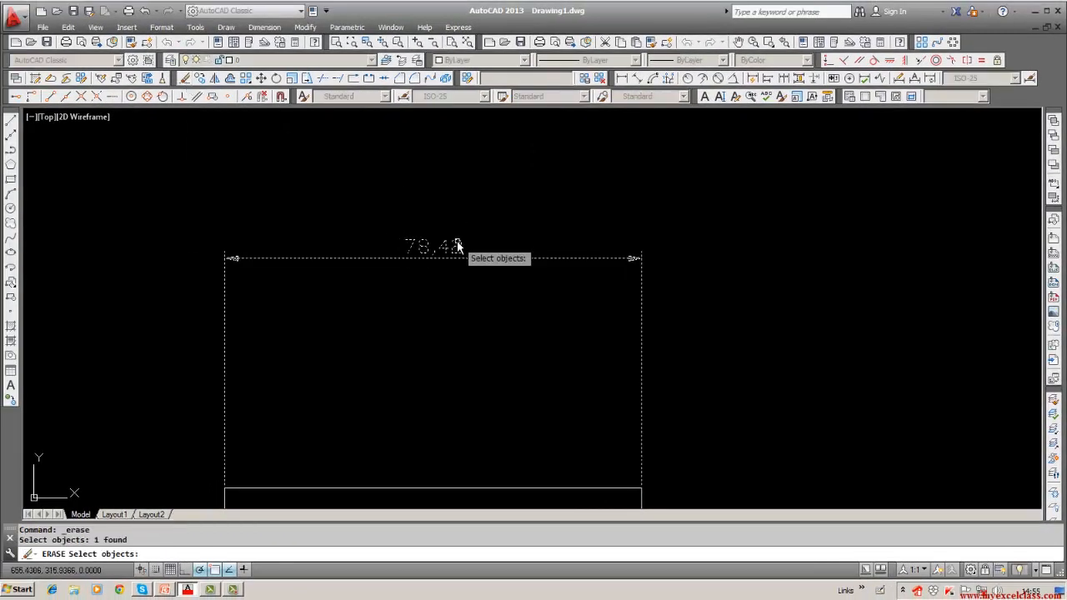
key("Return")
scroll(392, 320, "down", 2)
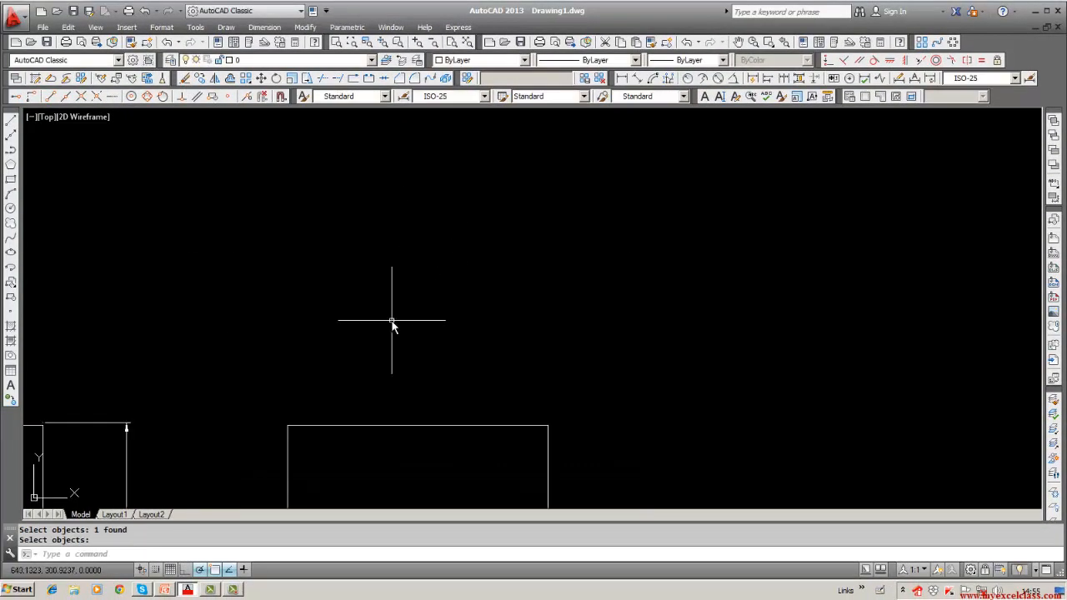
middle_click_drag(392, 321, 459, 294)
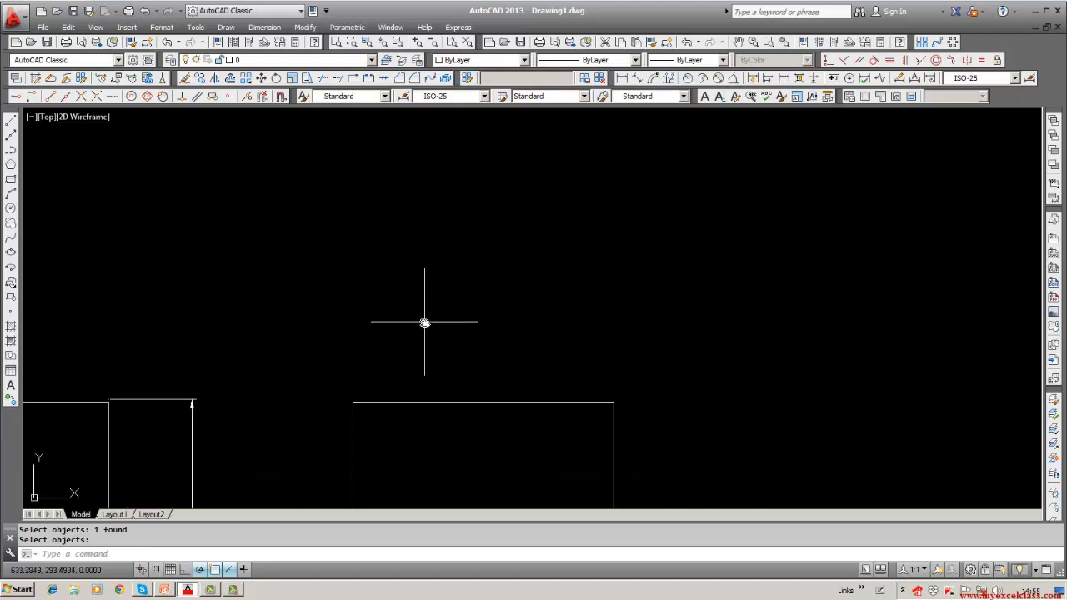
Draw a line along the side view's top edge from corner to corner, and trace the same edge a second time.
left_click(11, 121)
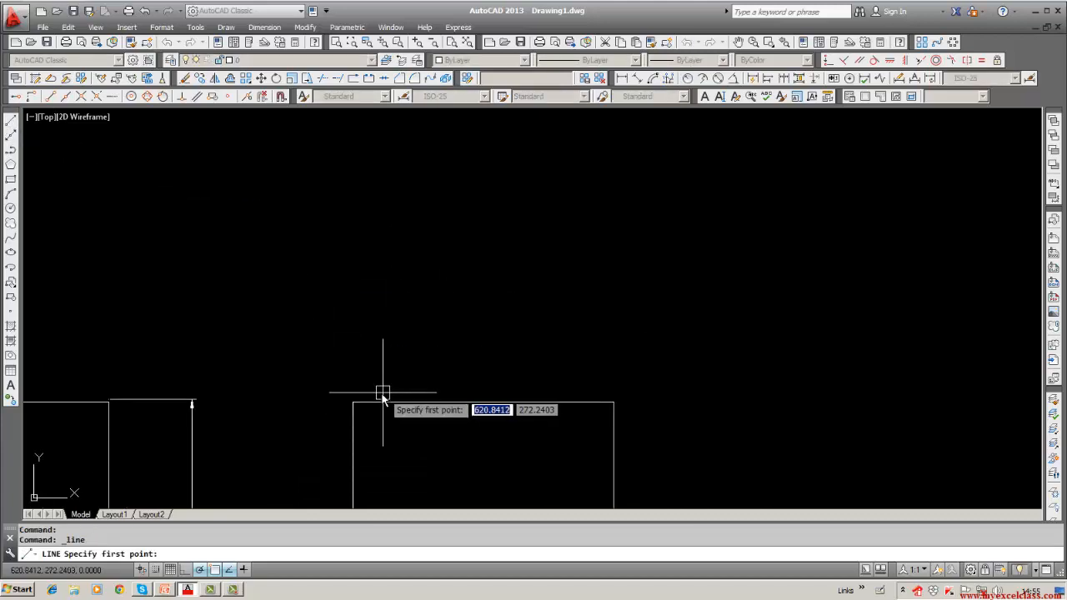
left_click(353, 402)
left_click(614, 401)
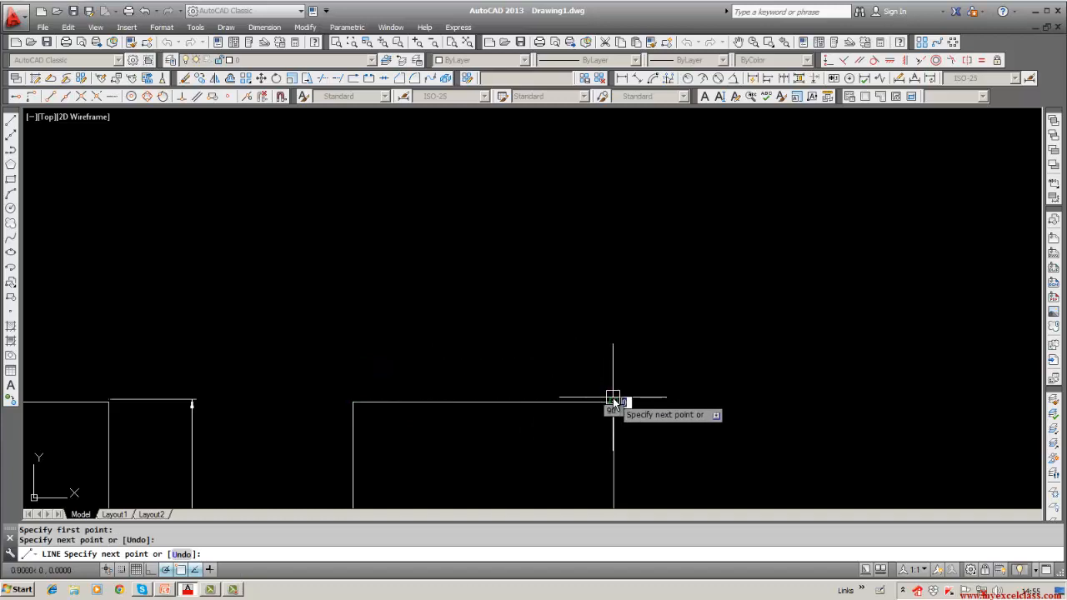
key("Escape")
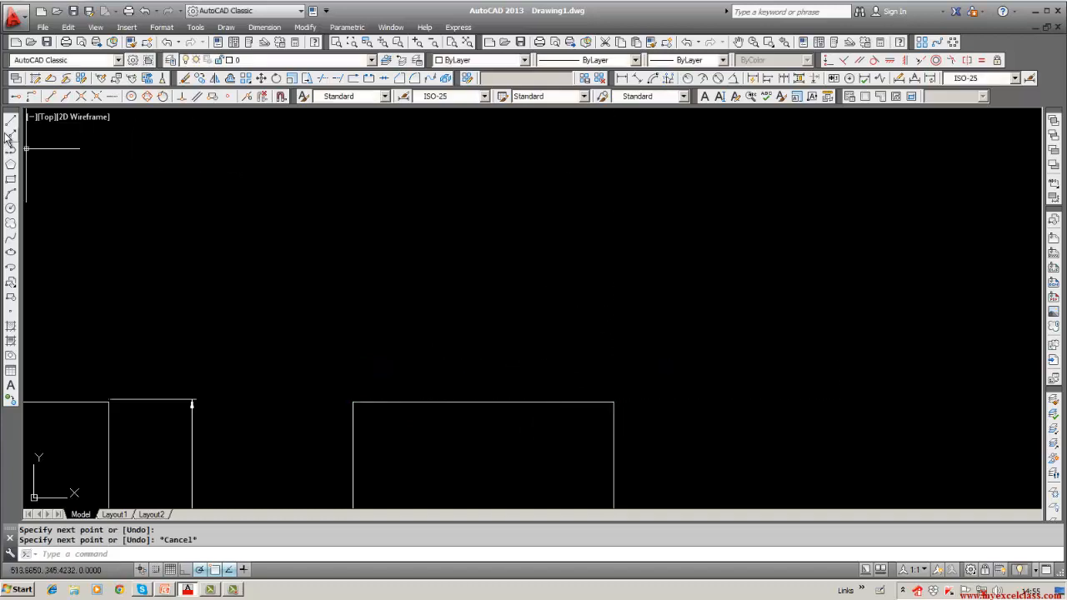
left_click(184, 77)
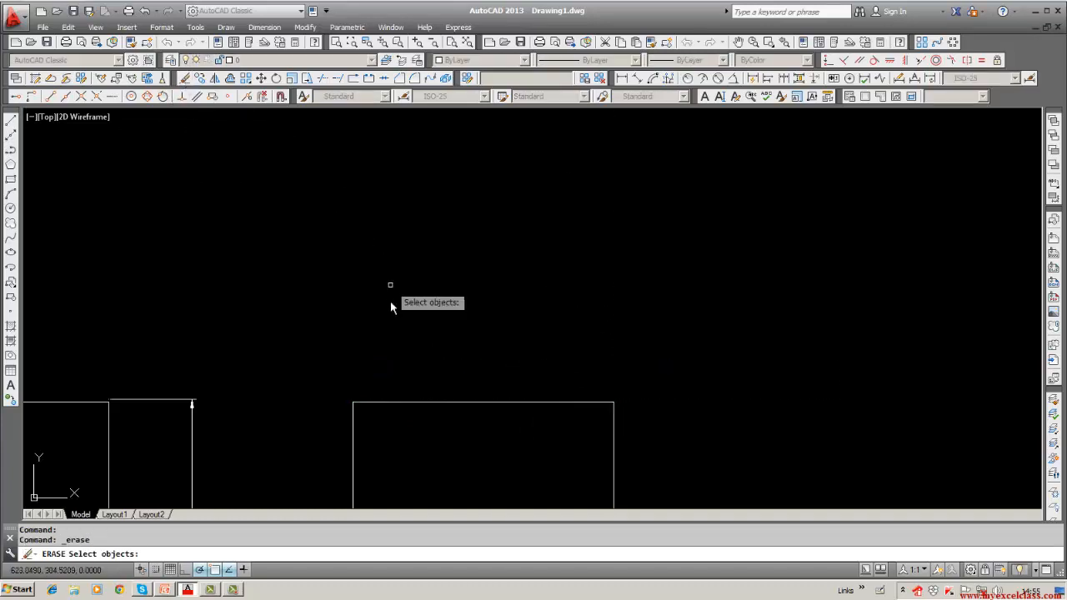
left_click(11, 119)
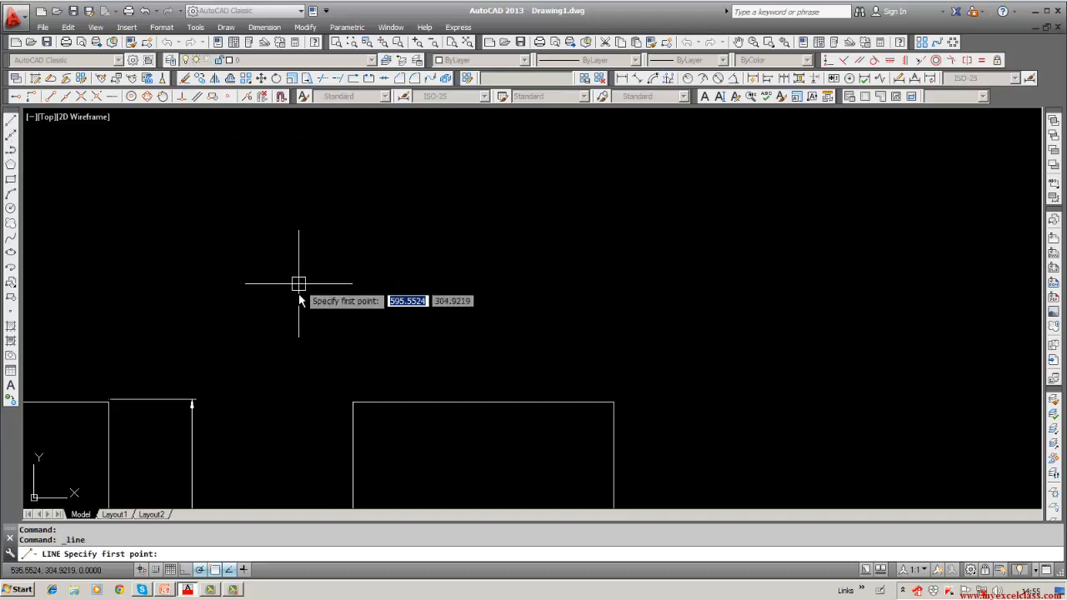
left_click(352, 402)
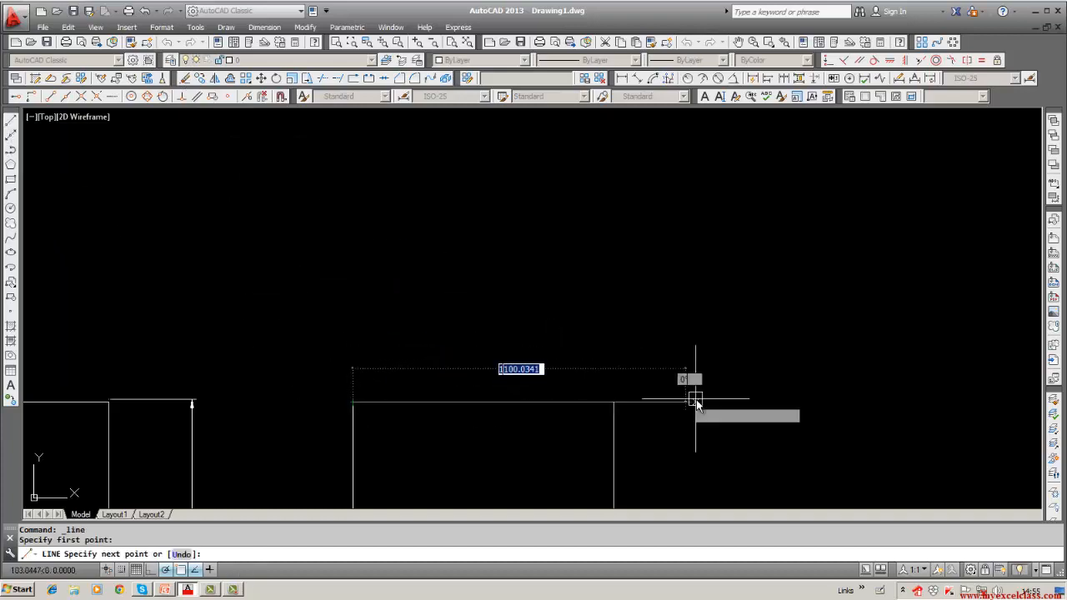
left_click(613, 402)
key("Escape")
key("Escape")
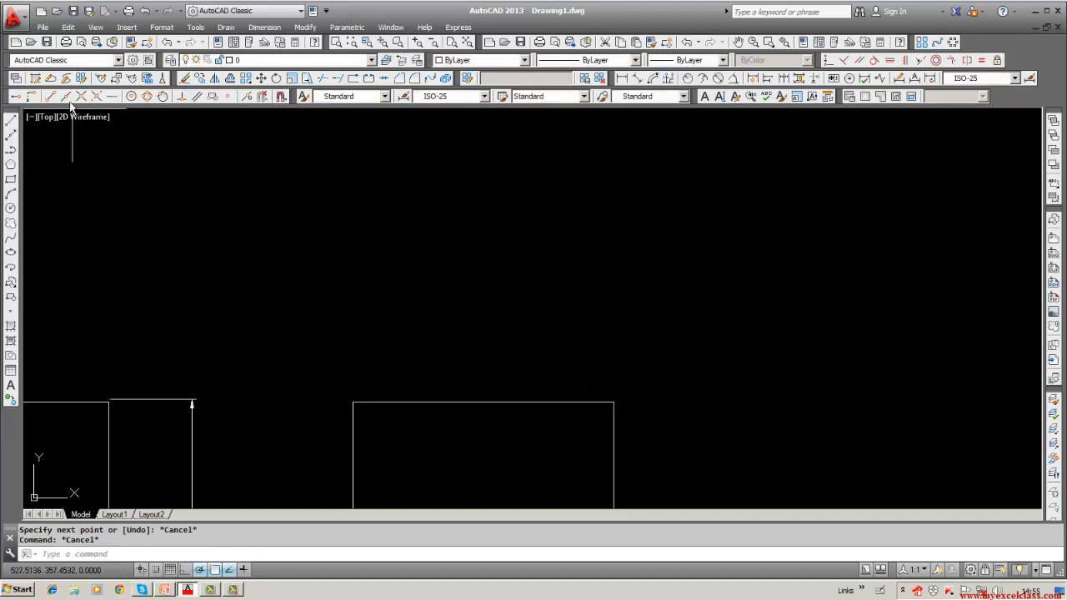
Add a linear width dimension above the side view, measured between its two top corners.
left_click(621, 78)
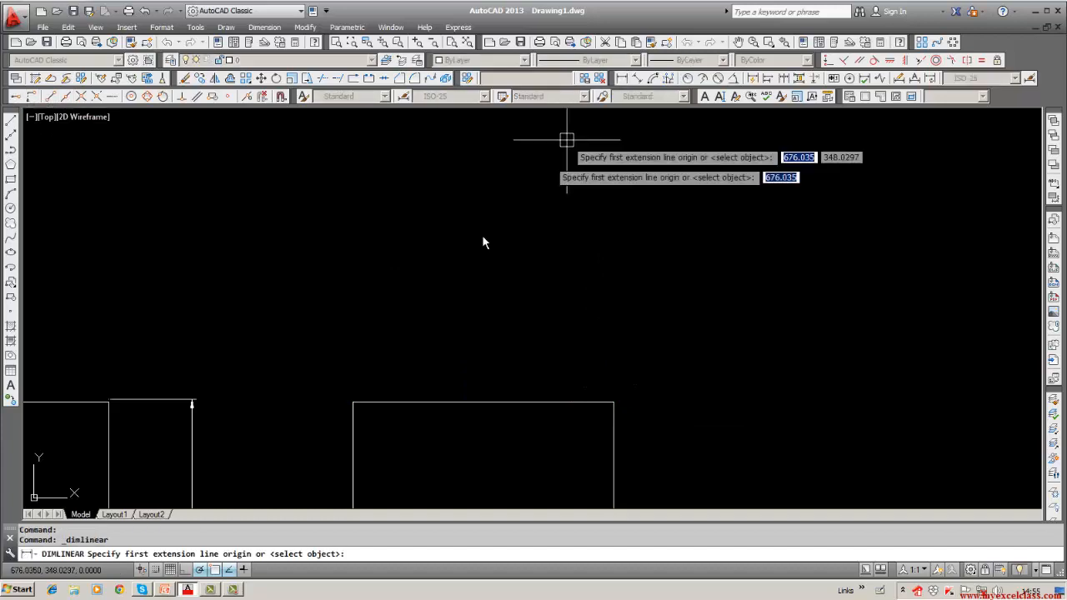
left_click(354, 400)
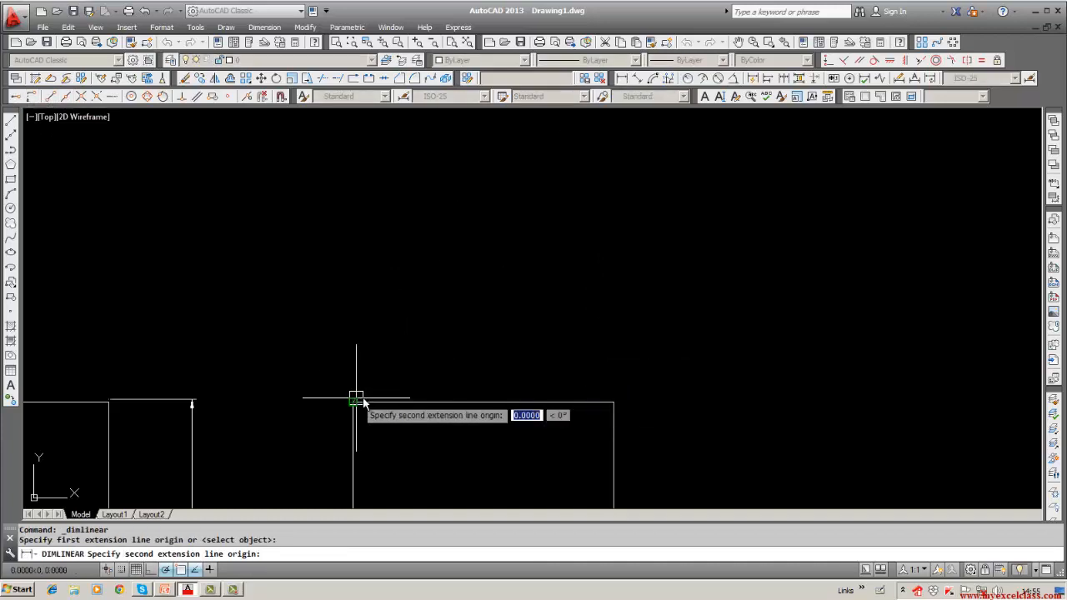
left_click(614, 402)
left_click(583, 361)
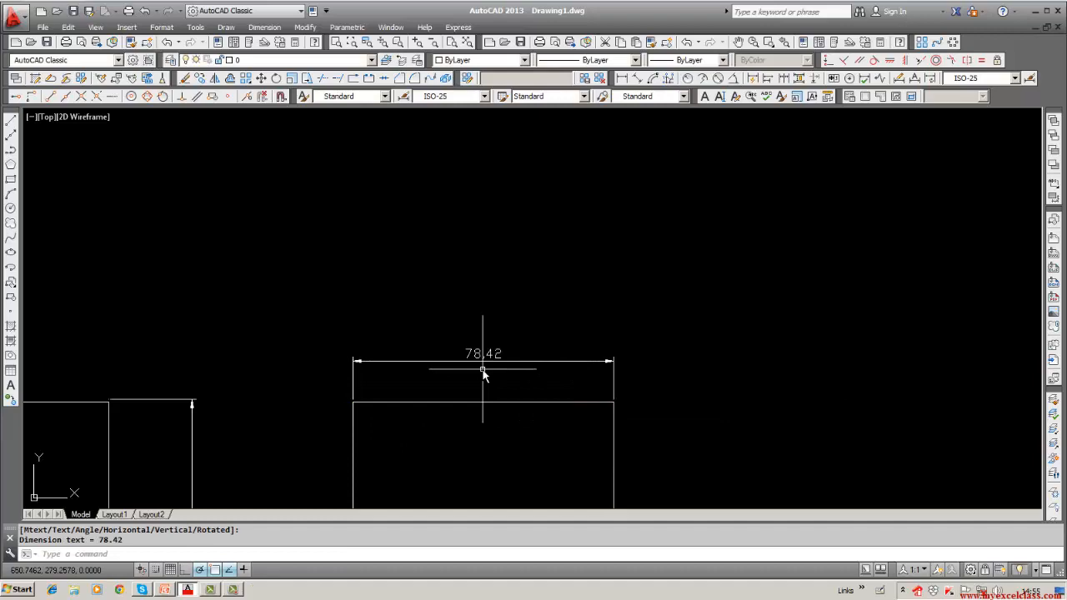
Open the Dimension Style Manager and start modifying the ISO-25 style.
scroll(483, 370, "up", 4)
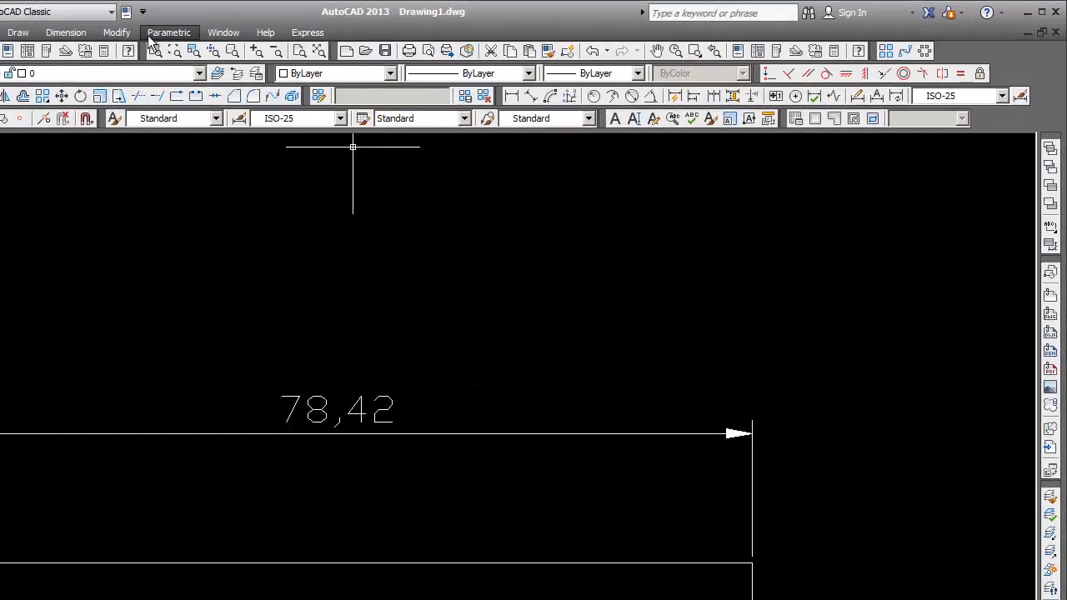
left_click(66, 33)
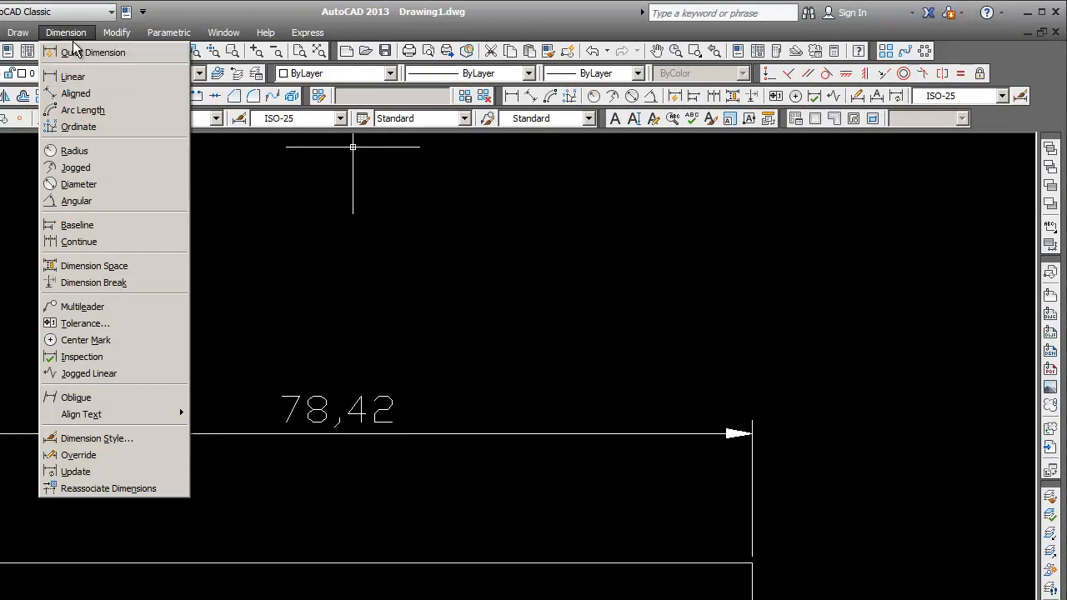
left_click(68, 53)
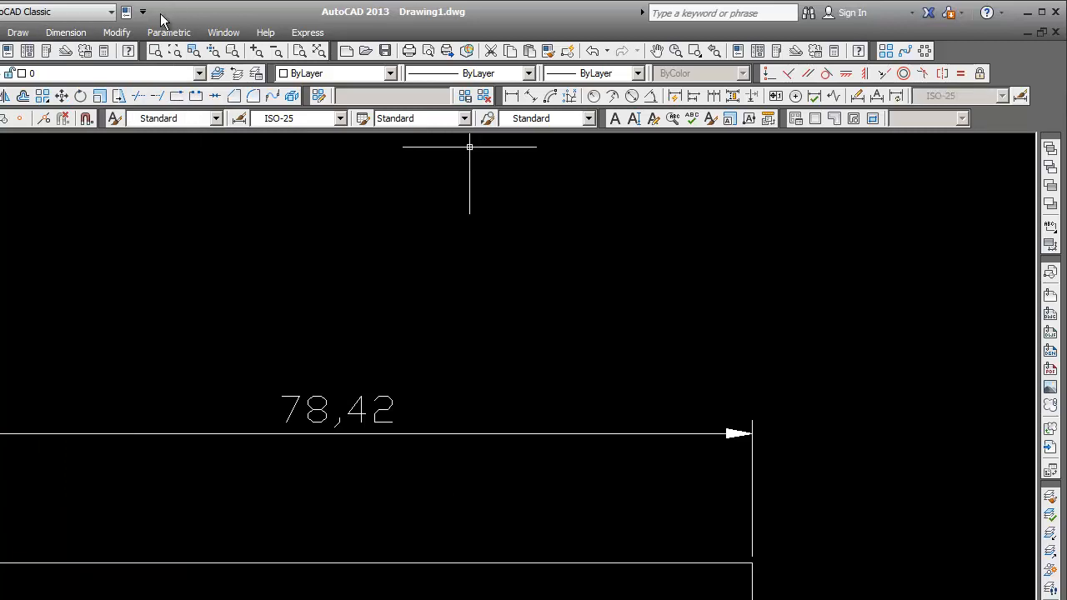
left_click(71, 31)
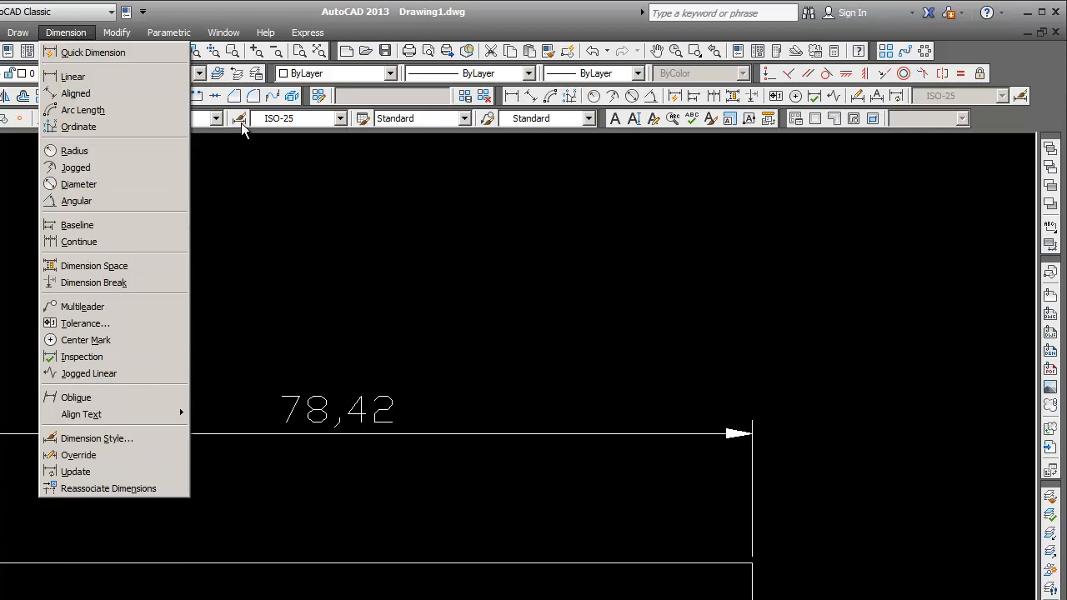
left_click(131, 437)
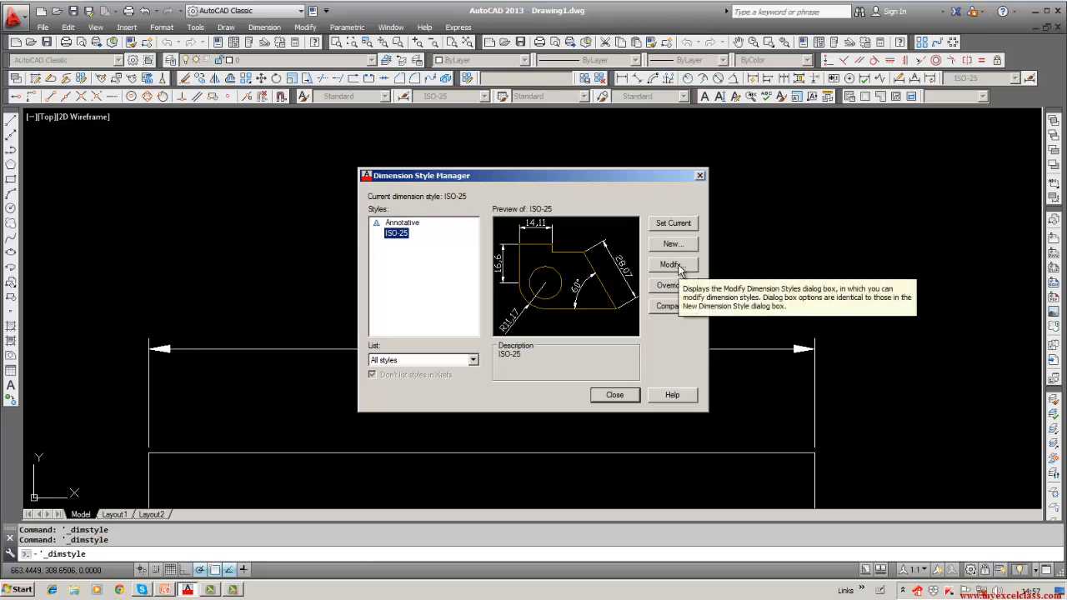
left_click(674, 266)
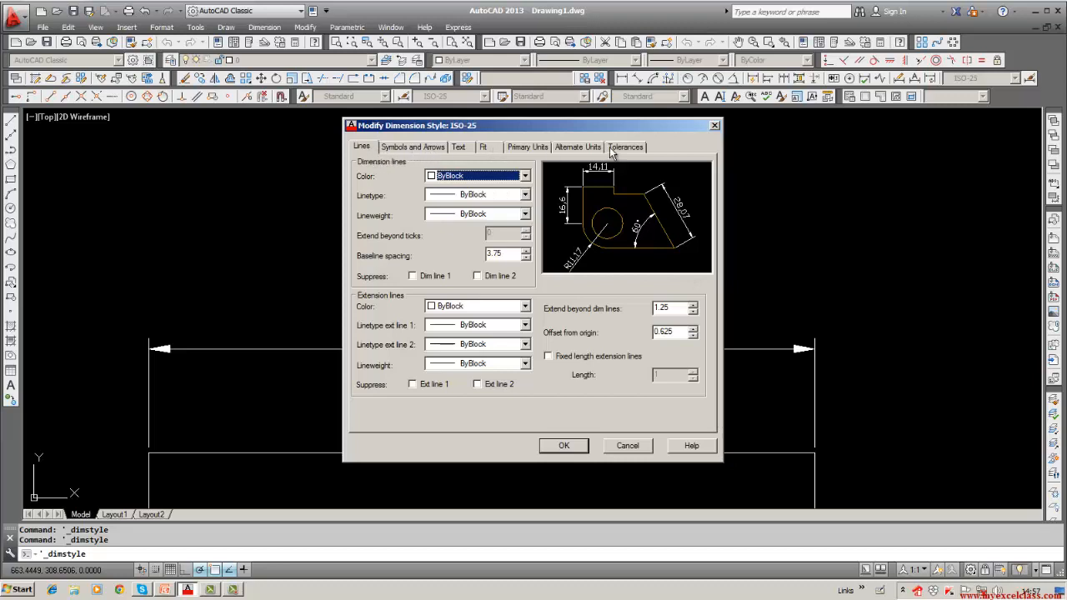
Look through the ISO-25 style's settings for lines, symbols and arrows, text, fit, primary units, alternate units and tolerances.
left_click(384, 151)
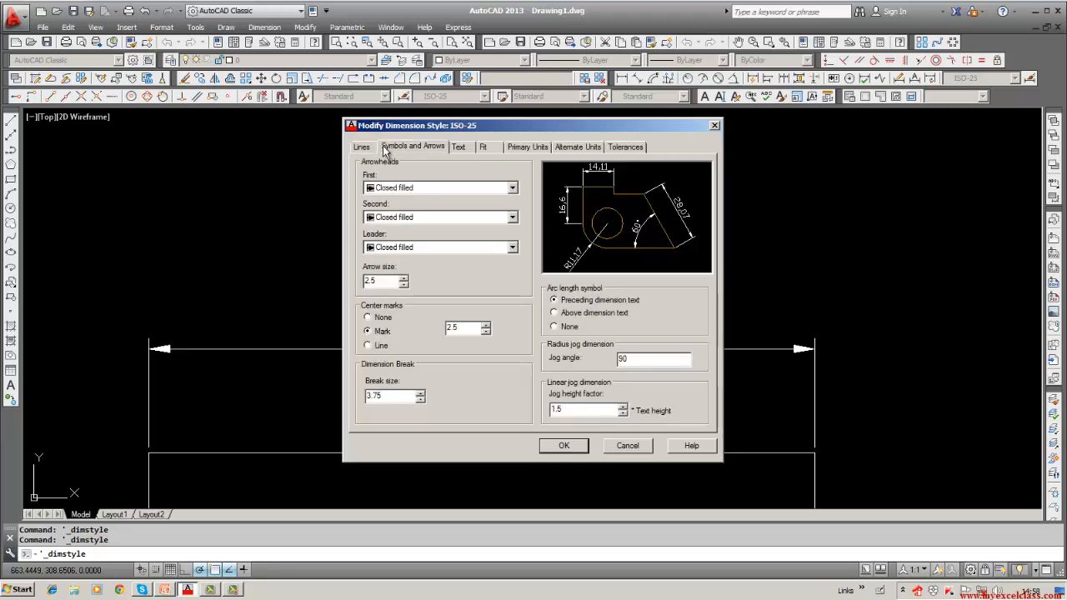
left_click(373, 150)
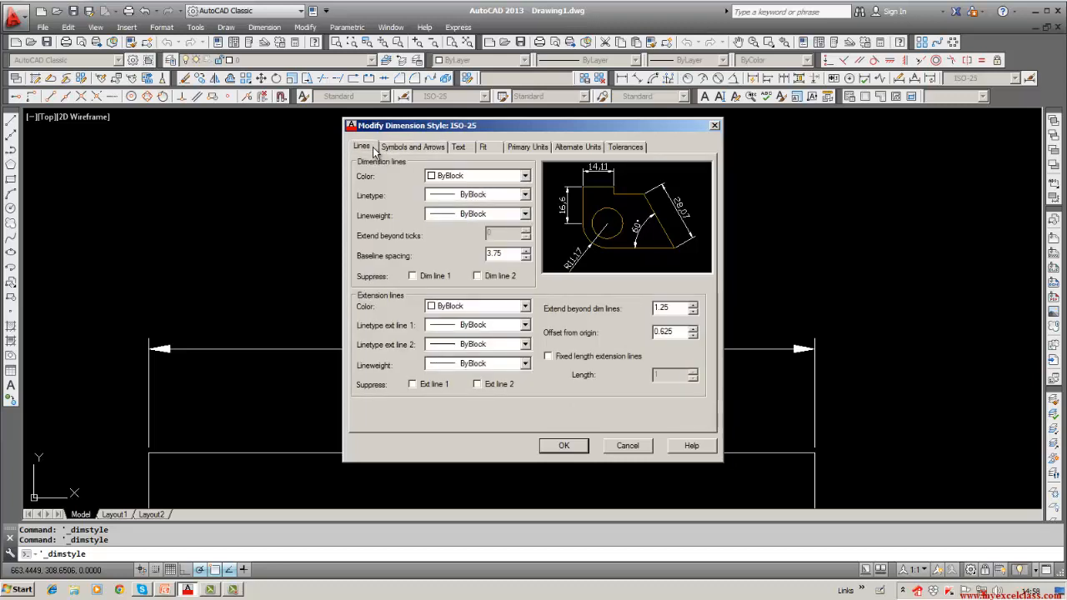
left_click(399, 148)
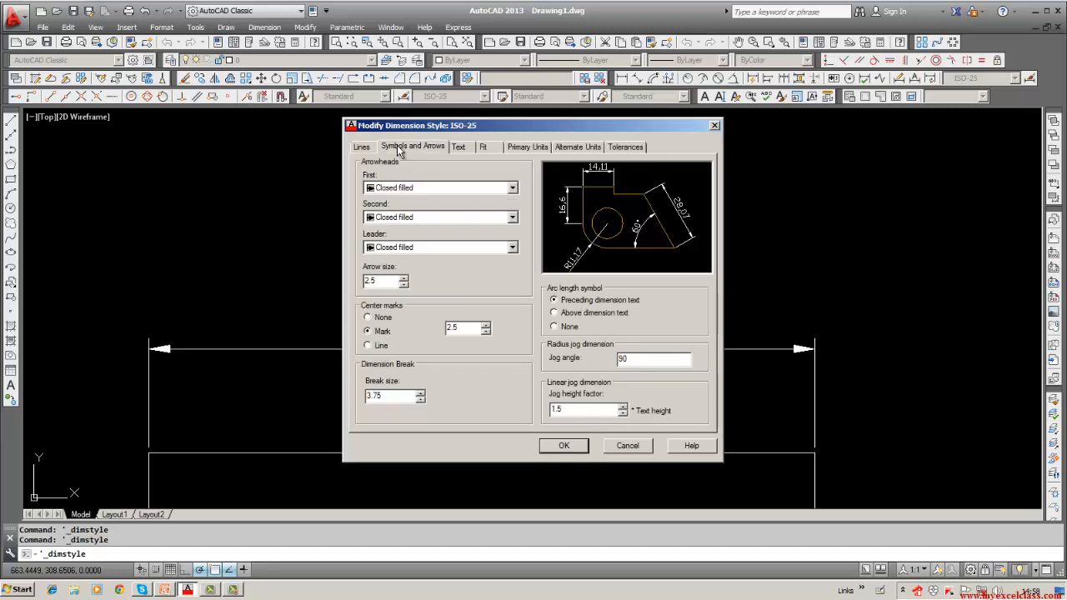
left_click(461, 148)
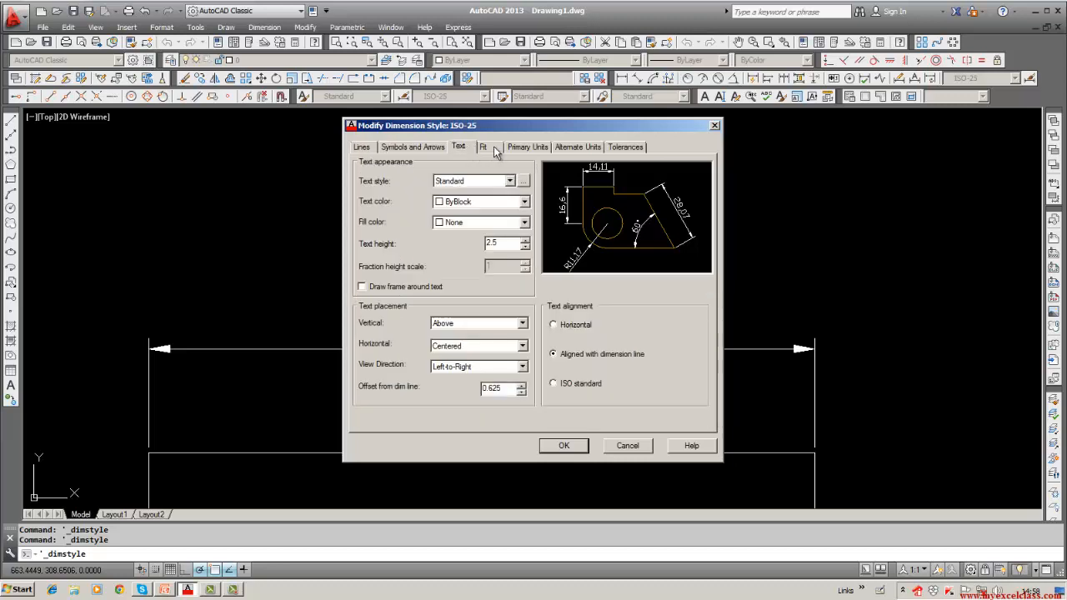
left_click(489, 148)
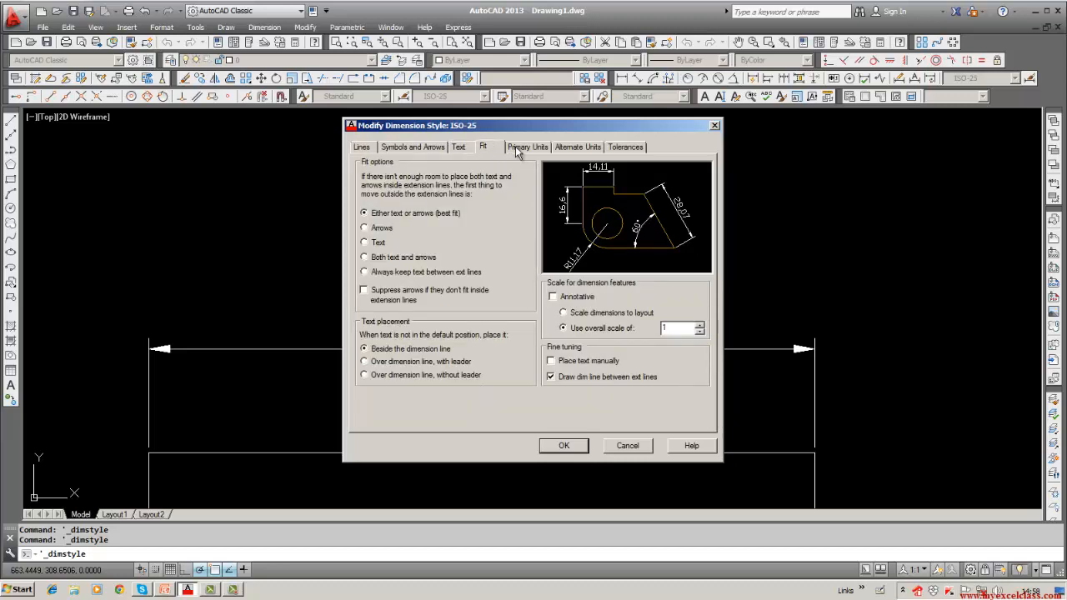
left_click(517, 149)
left_click(597, 149)
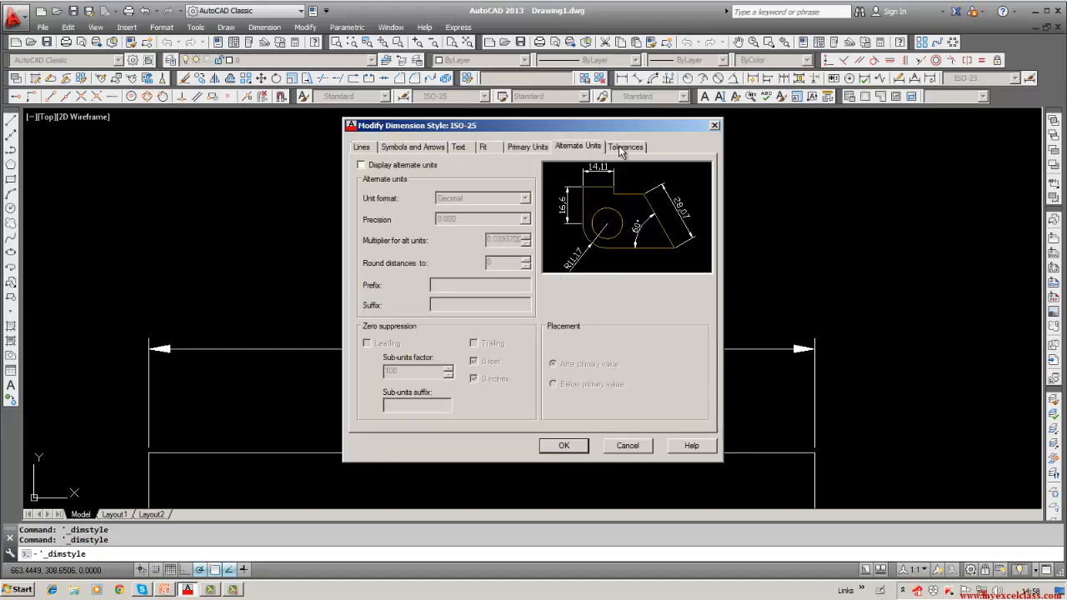
left_click(620, 148)
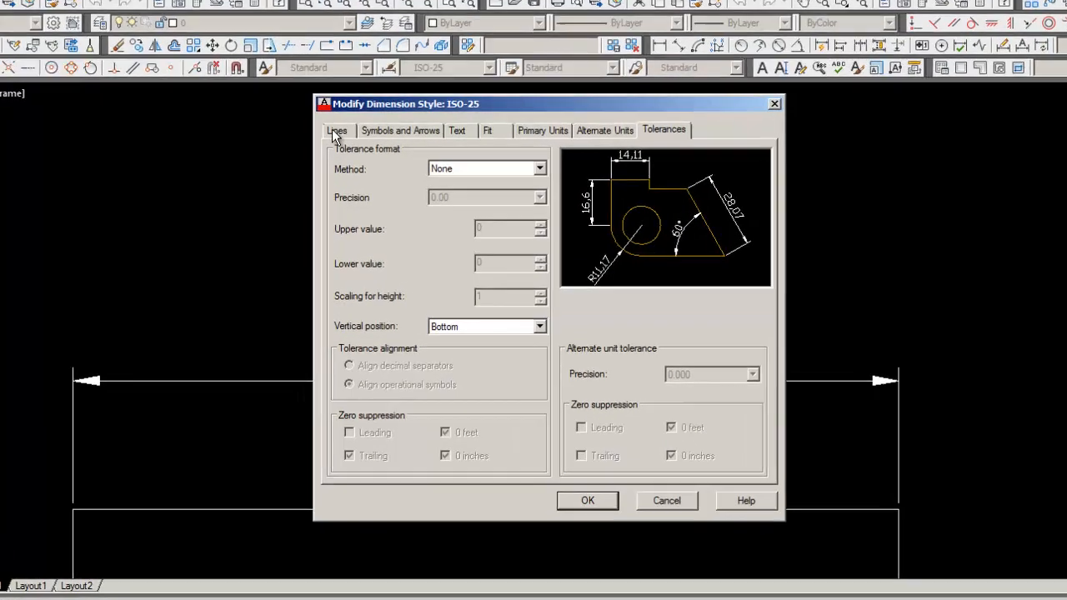
left_click(349, 142)
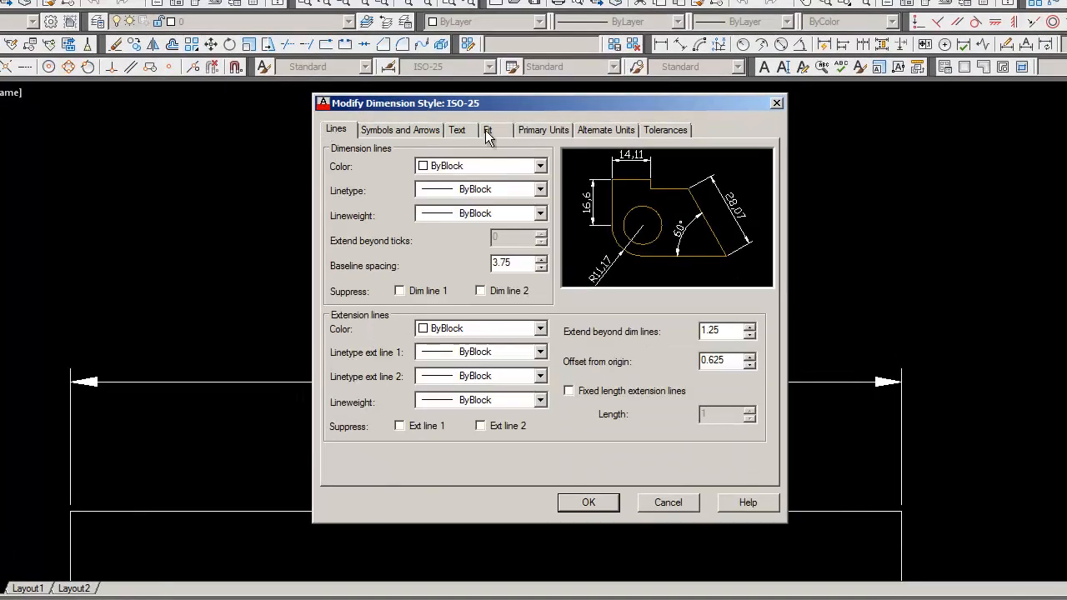
Set the ISO-25 dimension text height to 25, accept the style change and close the Dimension Style Manager.
left_click(460, 131)
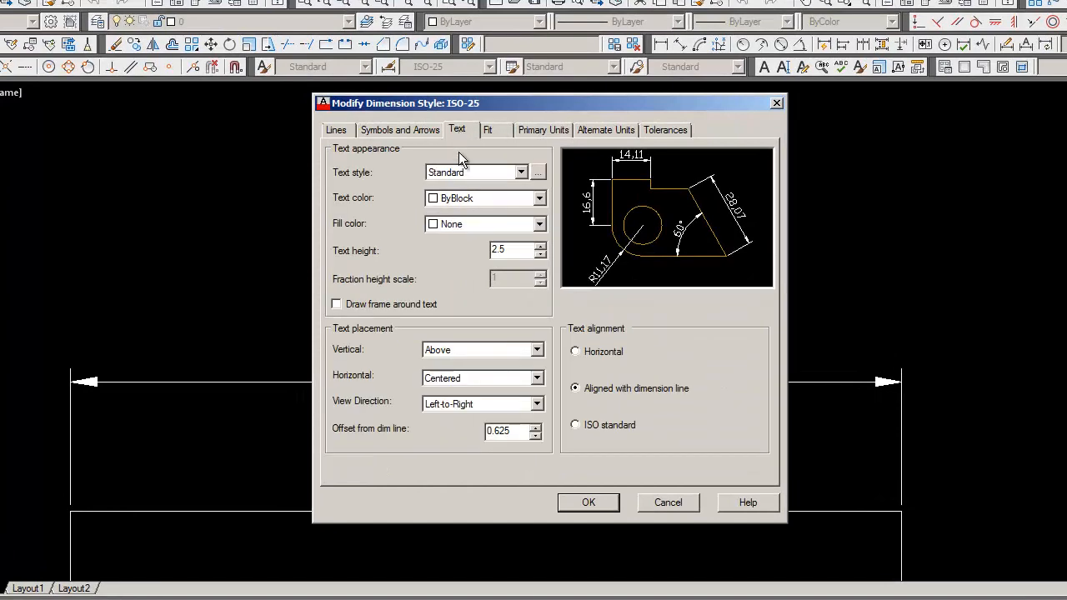
left_click(525, 253)
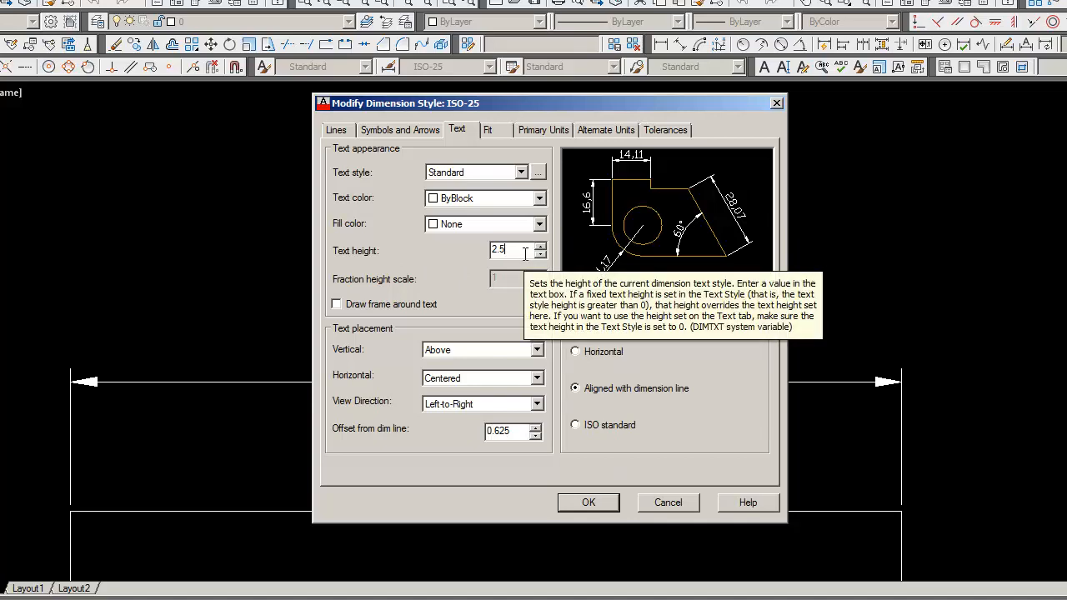
key("BackSpace")
type("5")
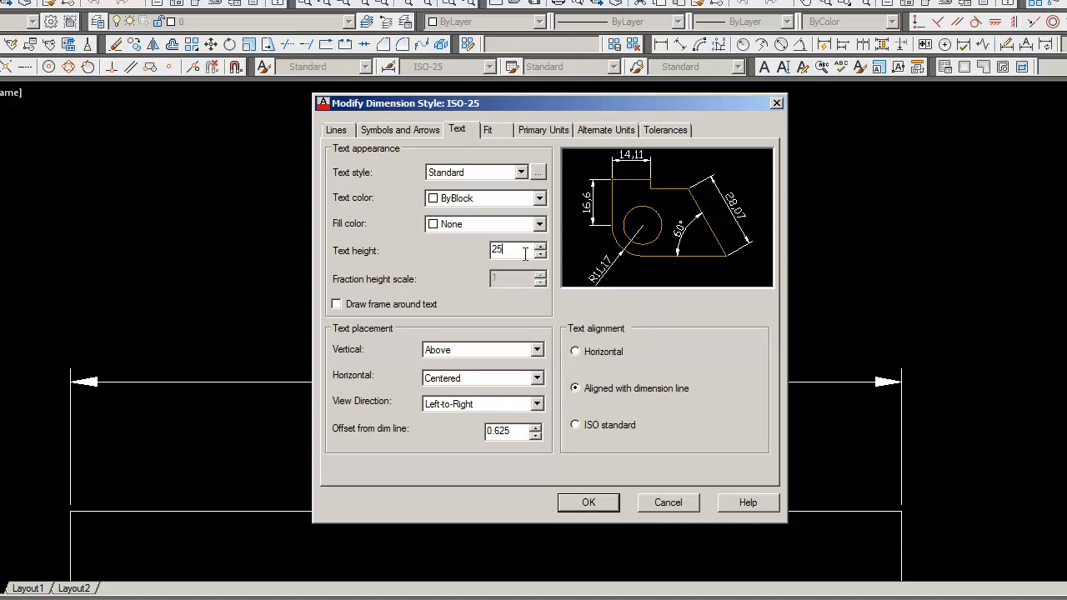
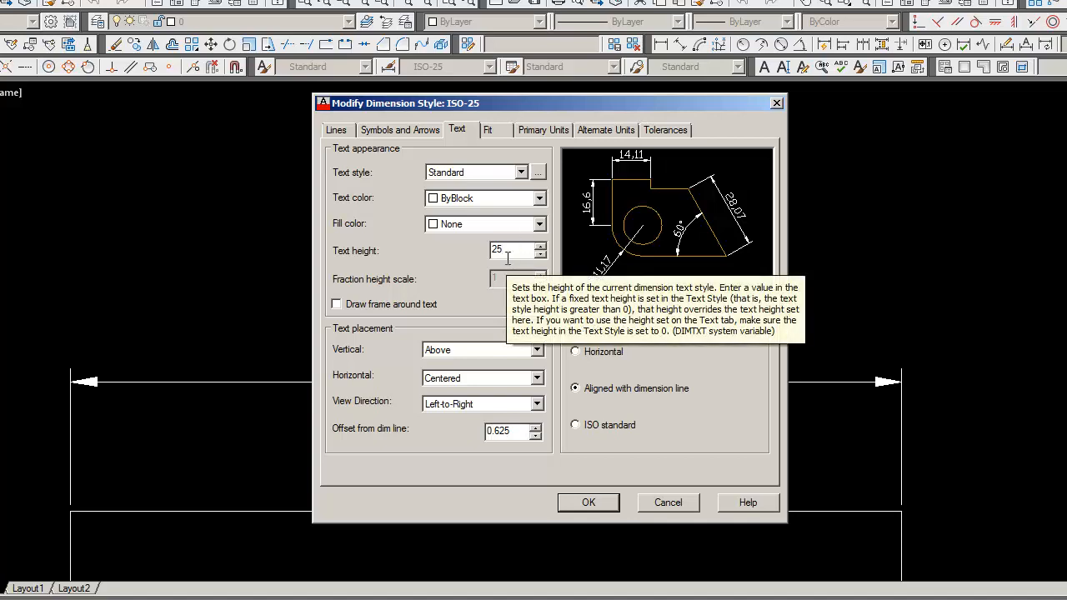
left_click(589, 503)
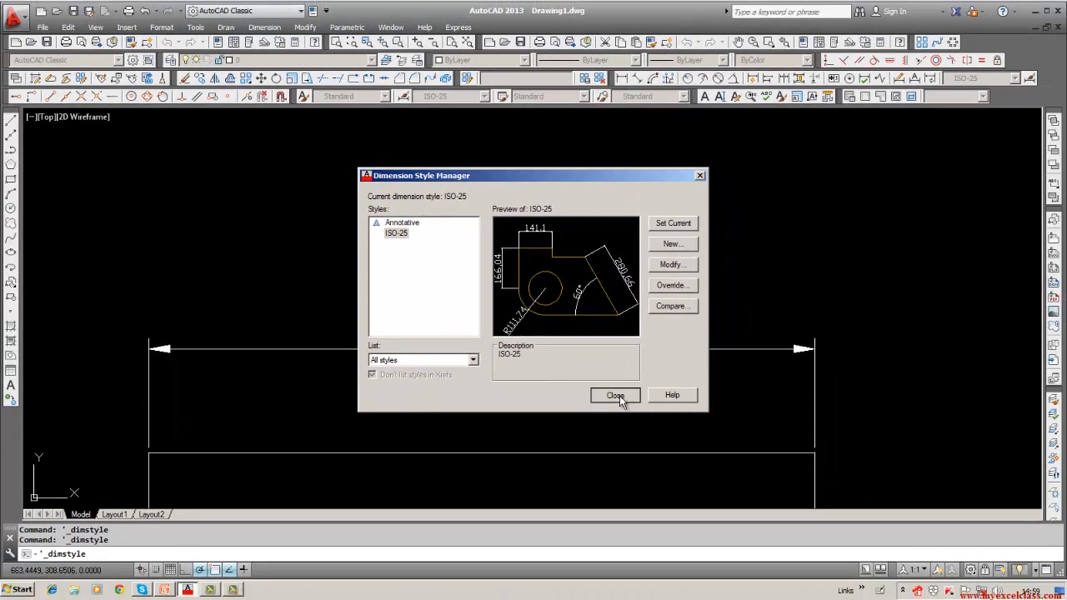
left_click(659, 441)
Examine the text size of the side view's width dimension and the neighbouring vertical dimension.
left_click(659, 441)
scroll(608, 391, "down", 4)
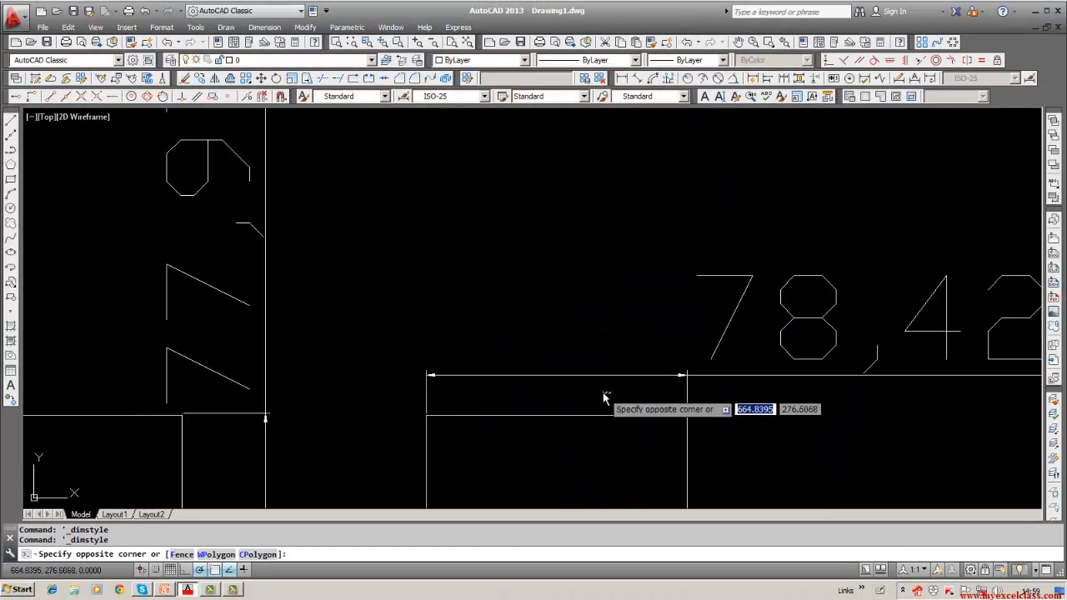
scroll(517, 380, "down", 4)
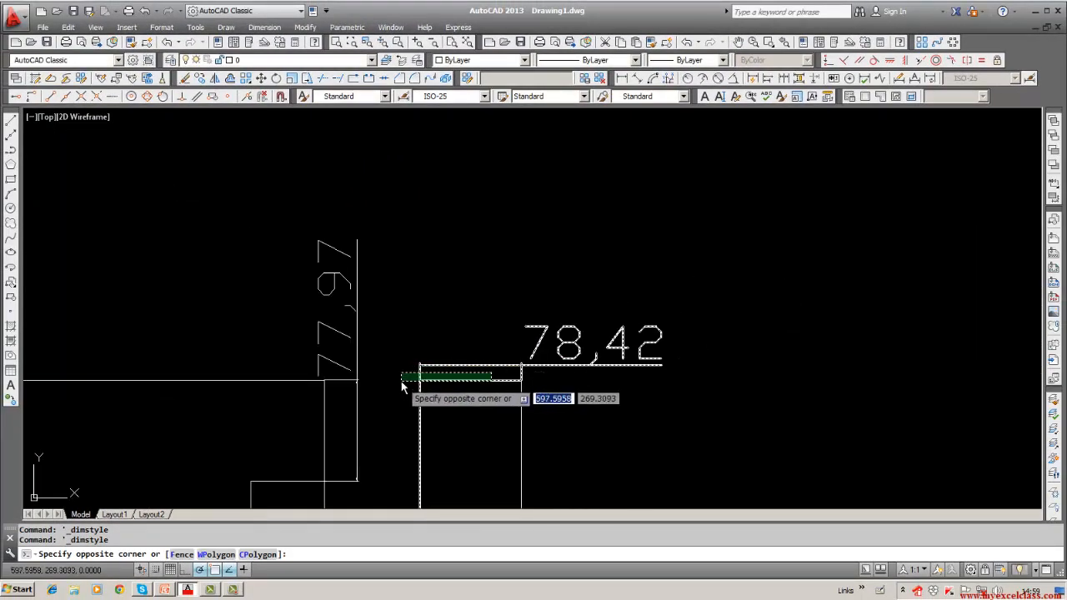
left_click(406, 381)
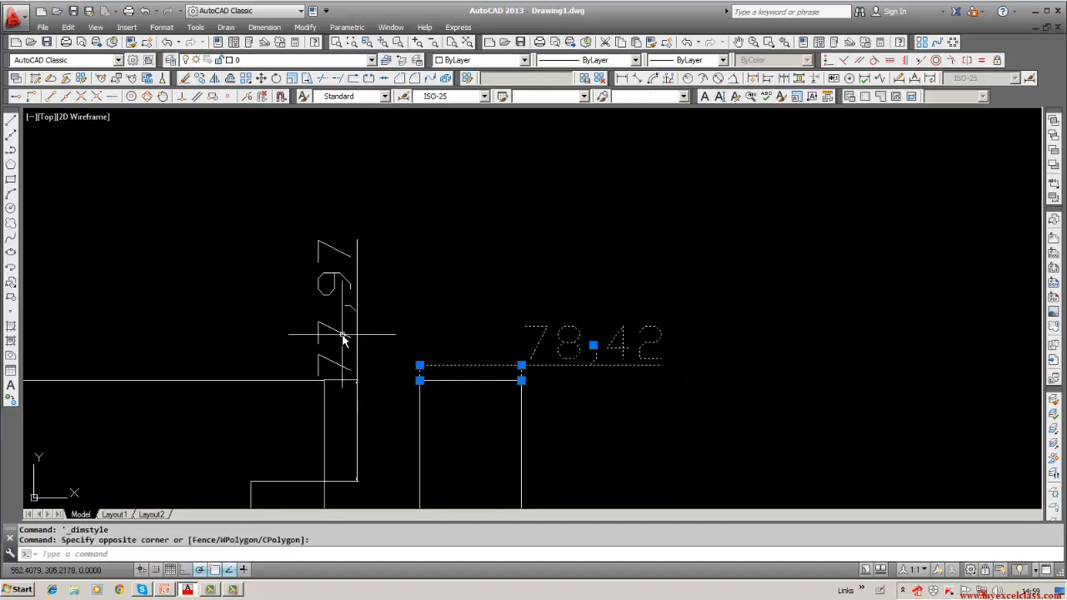
key("Escape")
key("Escape")
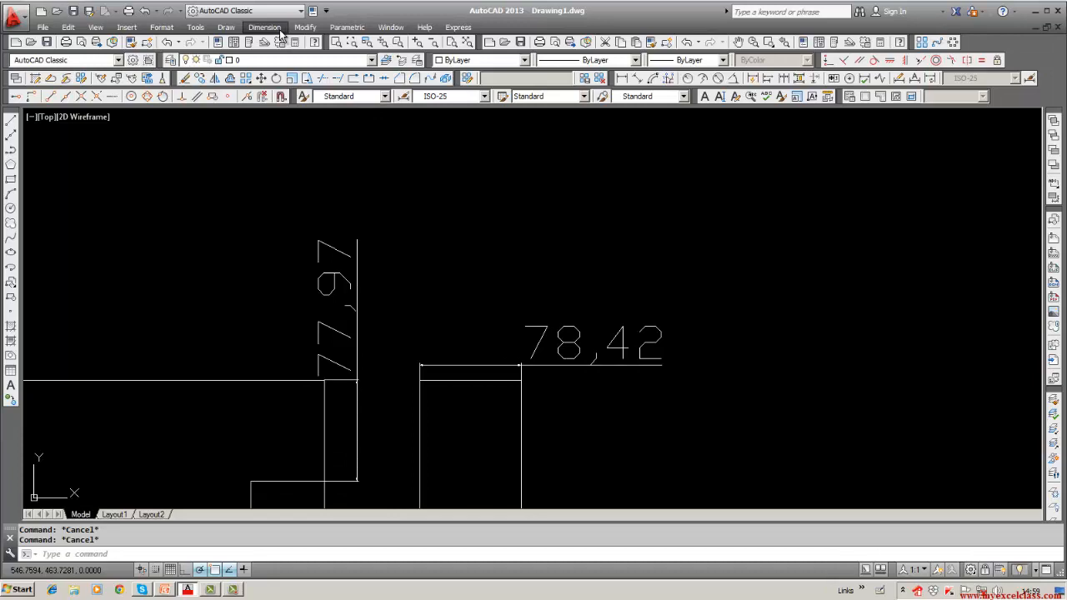
scroll(346, 377, "up", 4)
scroll(347, 380, "down", 4)
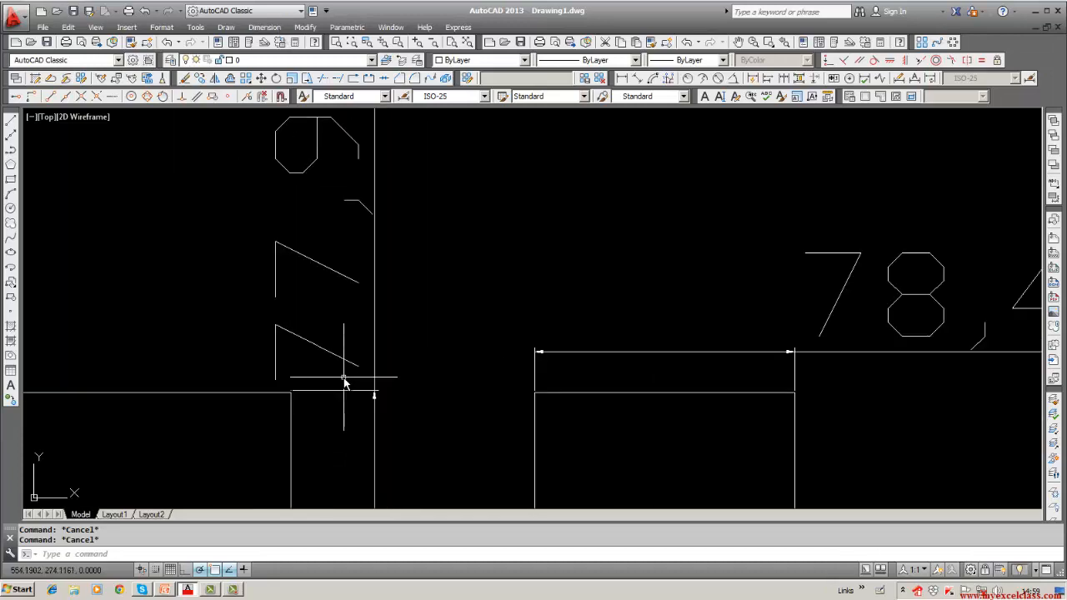
Modify the ISO-25 dimension style so its text color is ByLayer.
left_click(264, 26)
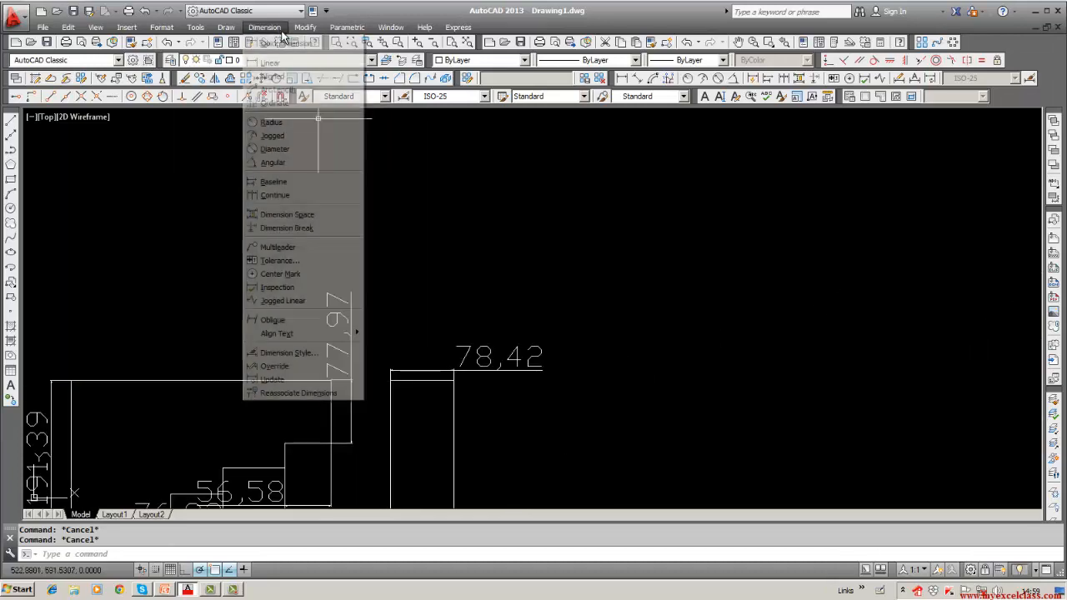
left_click(279, 353)
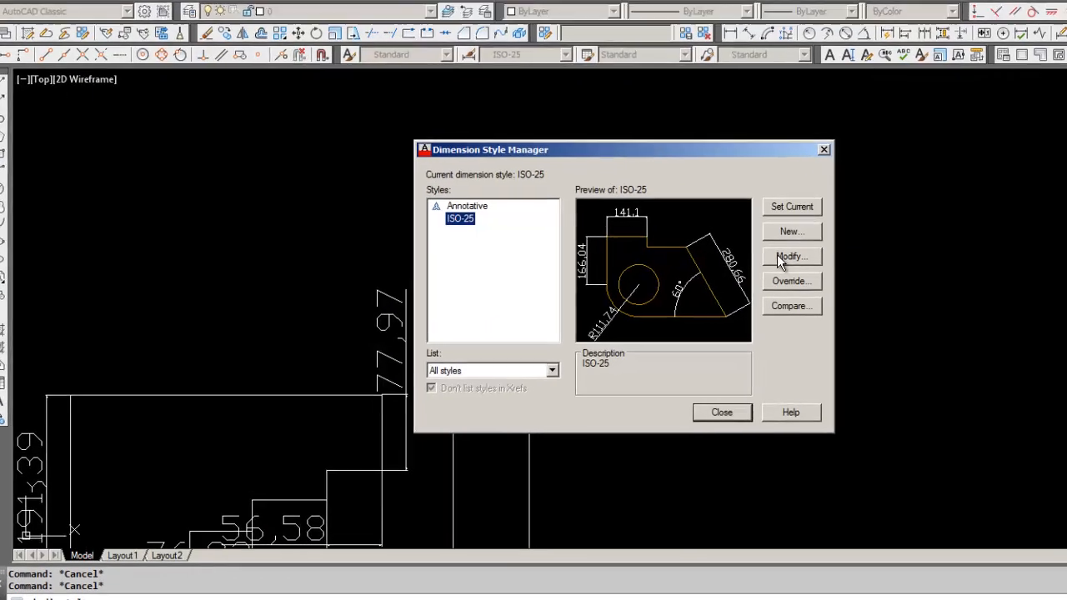
left_click(717, 261)
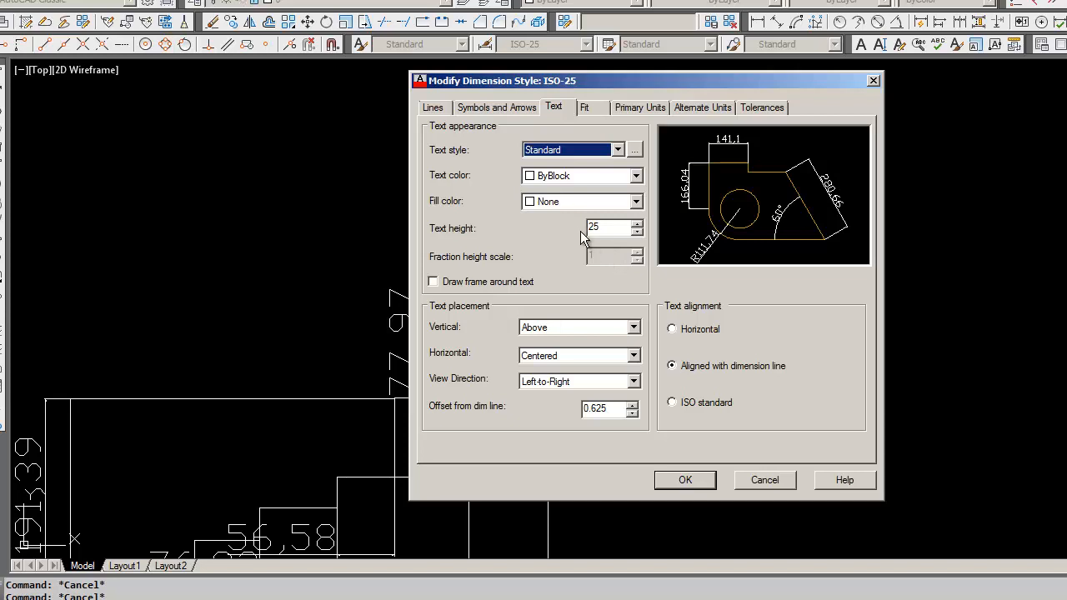
left_click(635, 176)
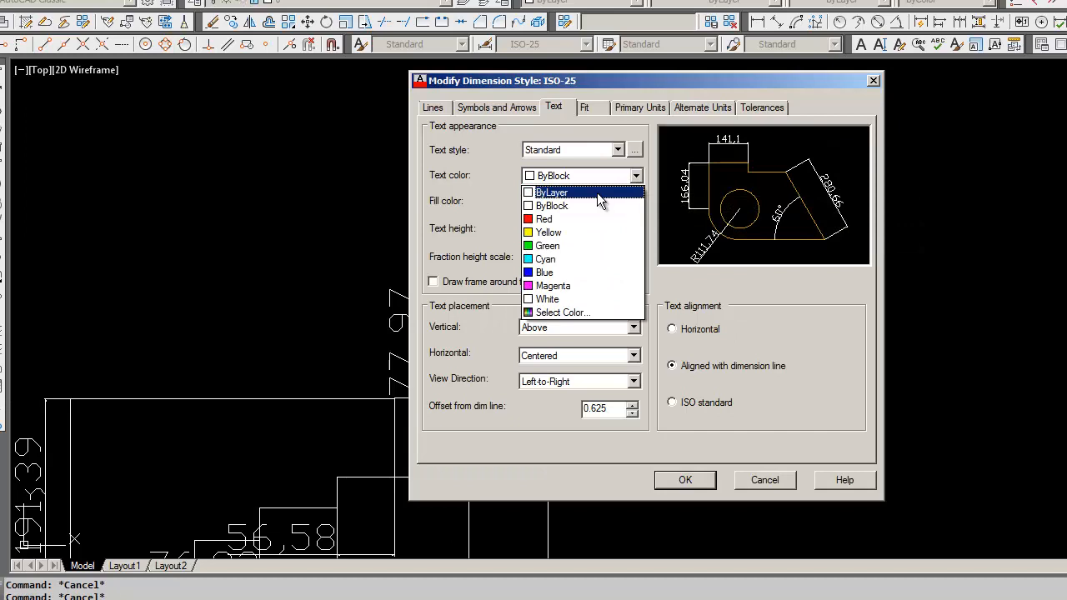
left_click(599, 195)
Try a red fill color behind the dimension text and restore the fill to None.
left_click(596, 201)
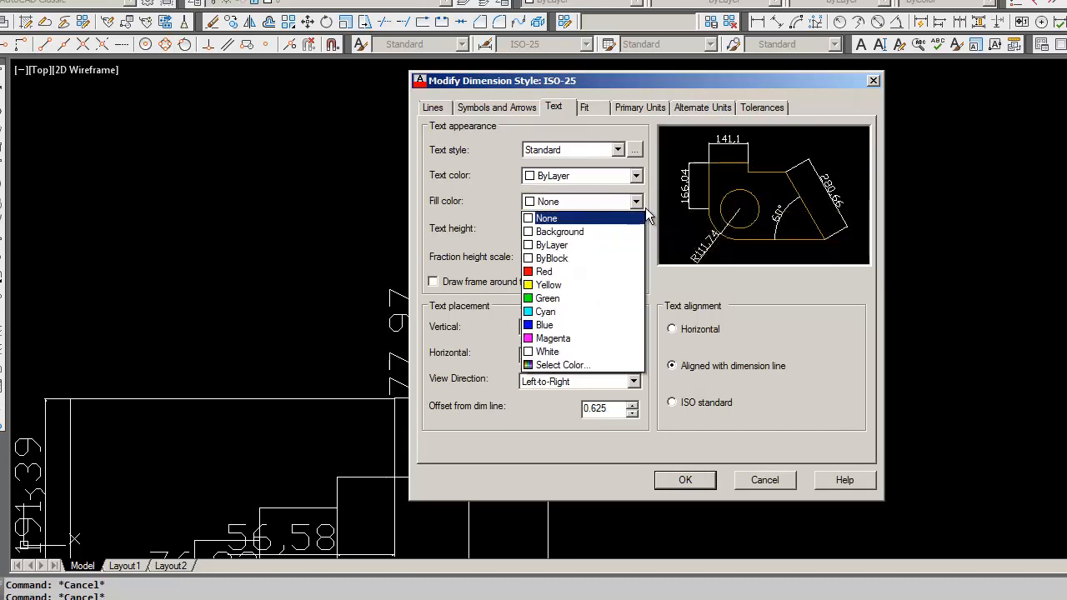
left_click(638, 203)
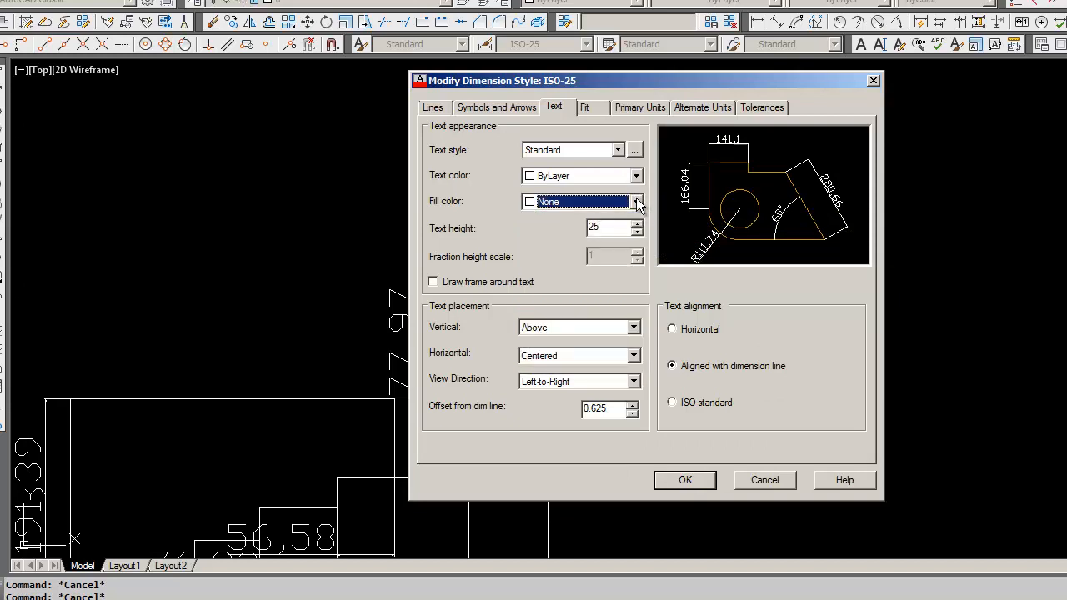
left_click(638, 202)
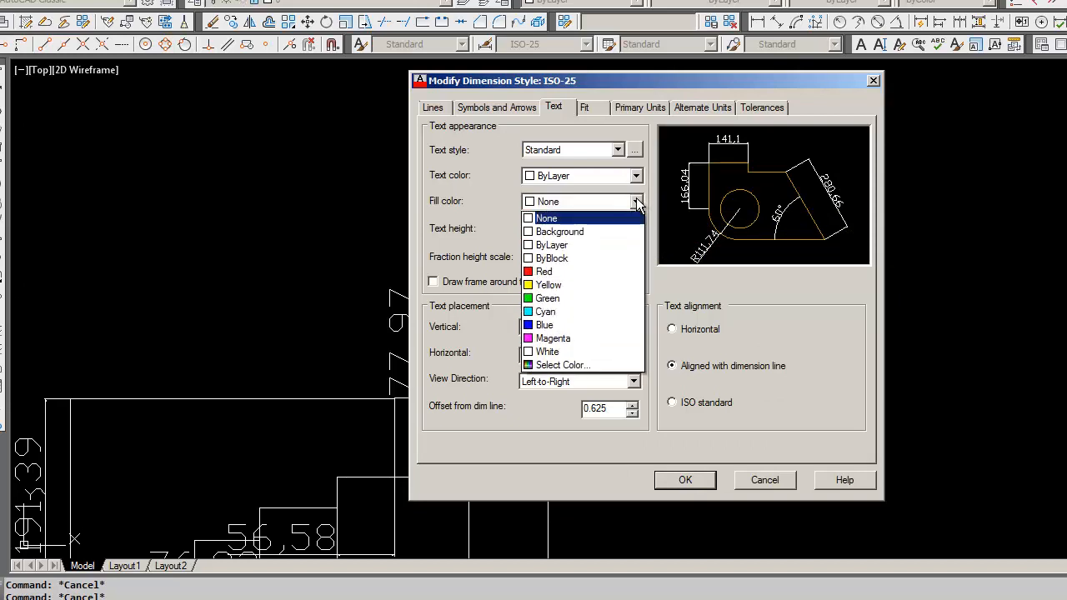
left_click(569, 268)
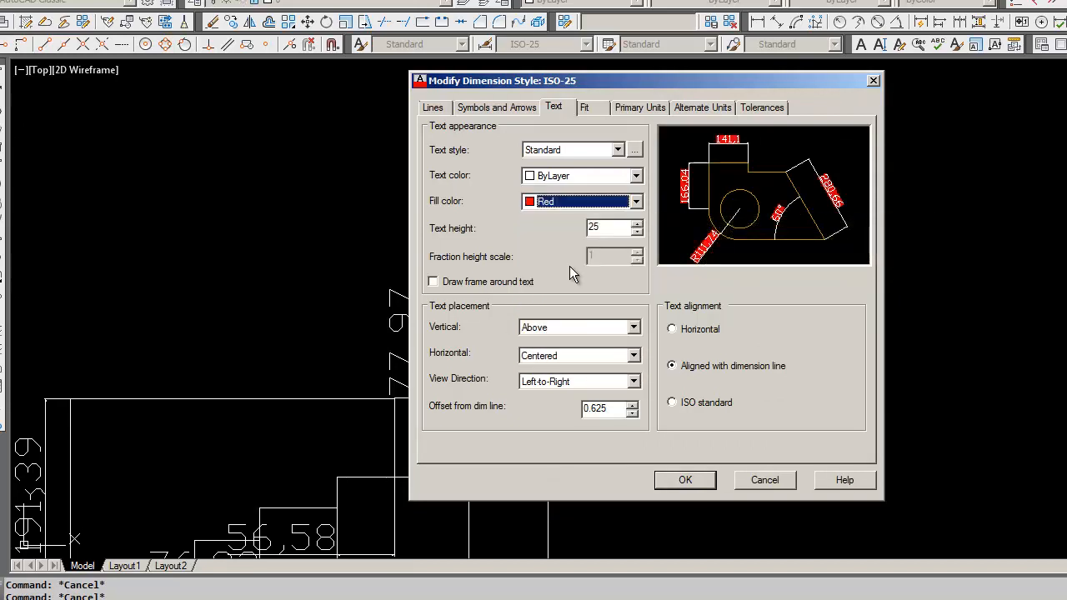
left_click(638, 202)
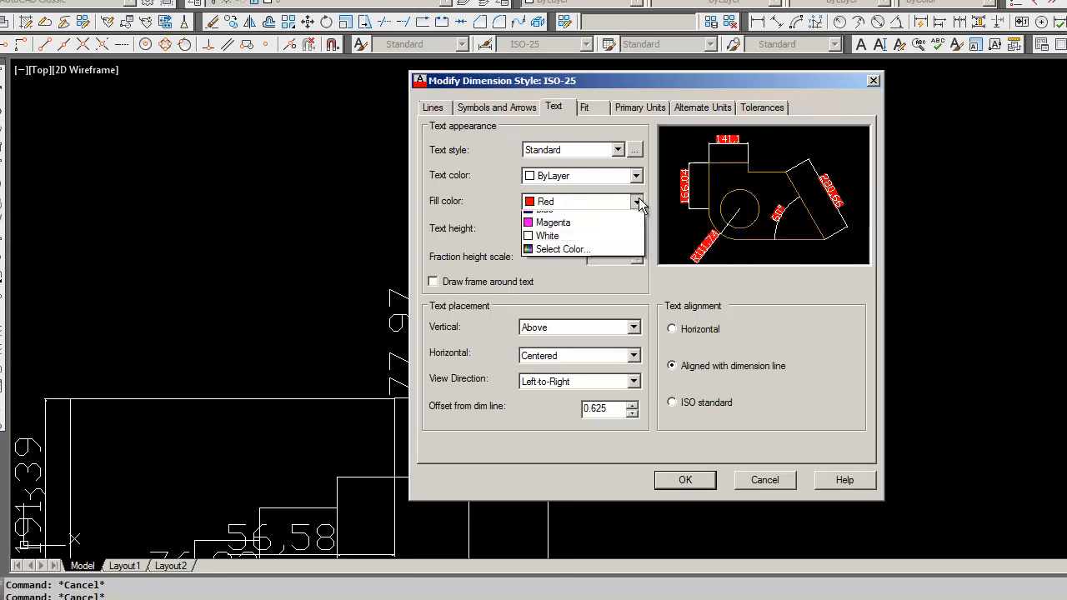
left_click(579, 220)
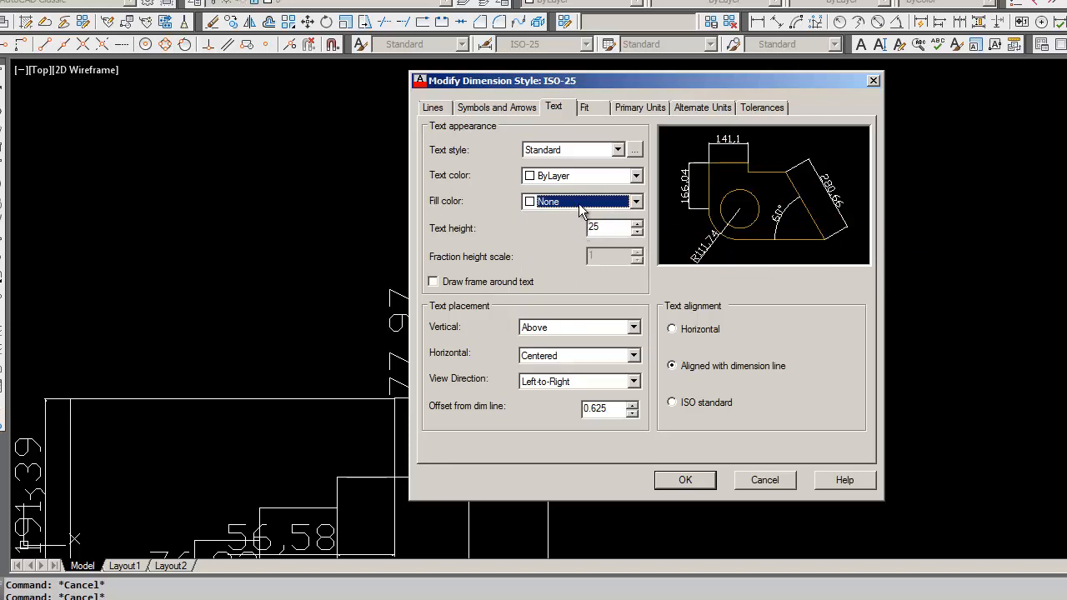
Keep Standard as the dimension text style and open the text style settings for editing.
left_click(620, 151)
left_click(620, 153)
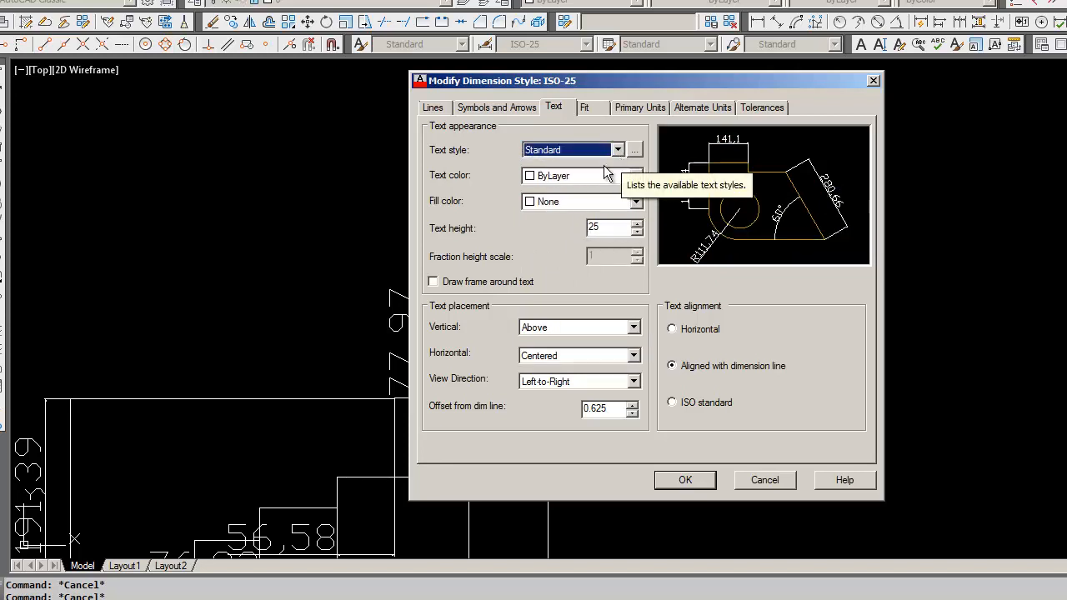
left_click(617, 151)
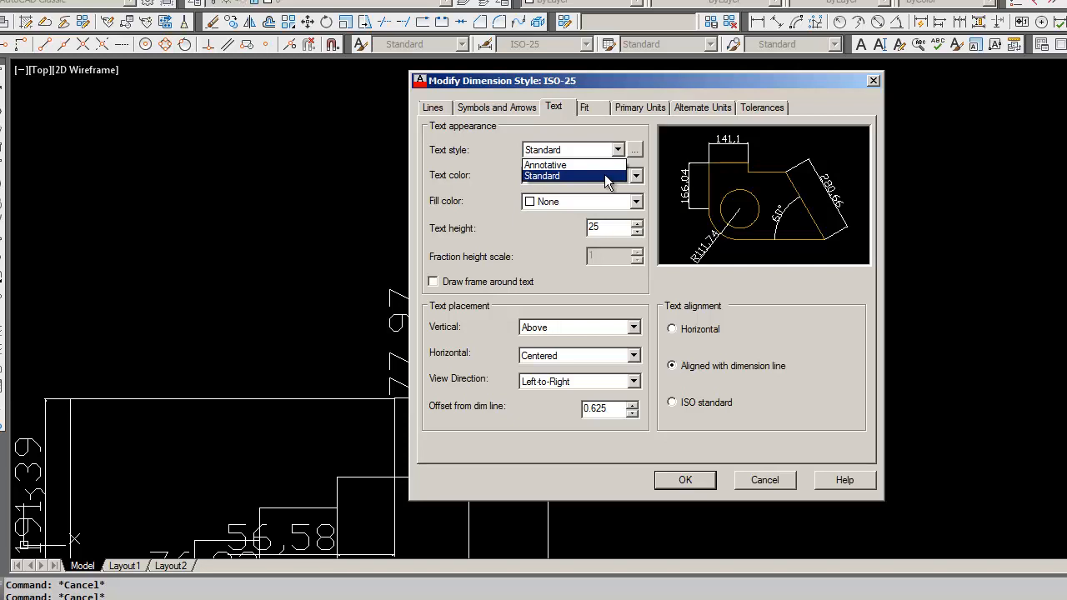
left_click(606, 177)
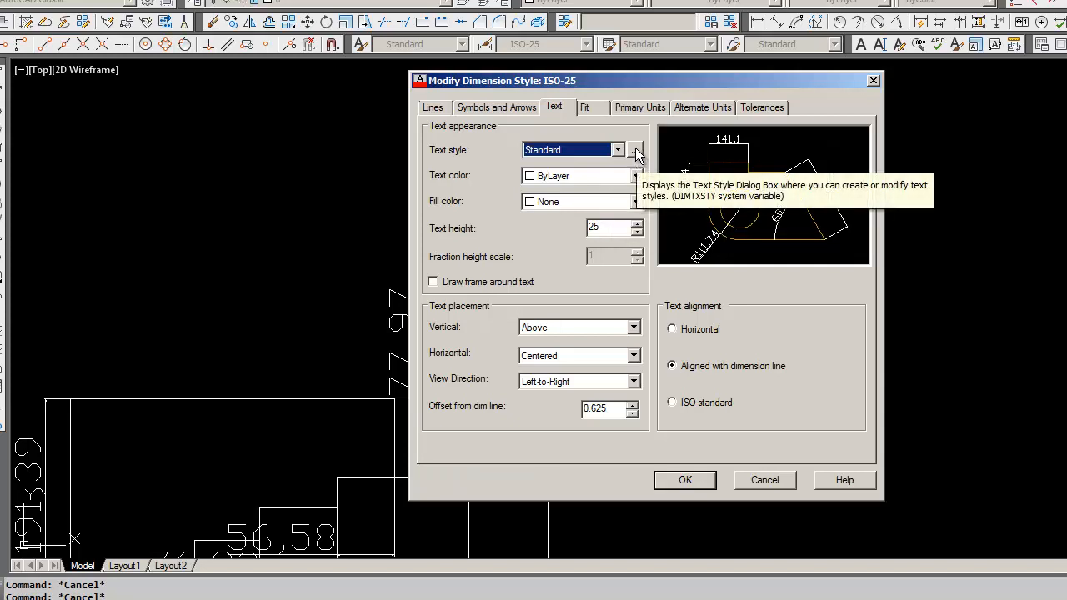
left_click(637, 151)
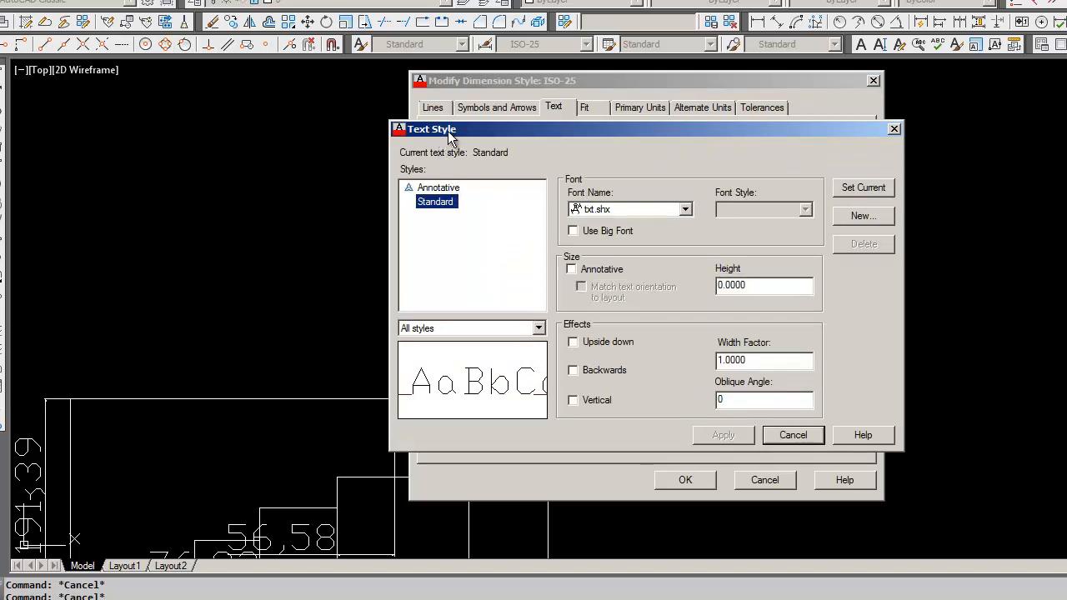
Set the font of the Standard text style to Arial.
left_click(685, 210)
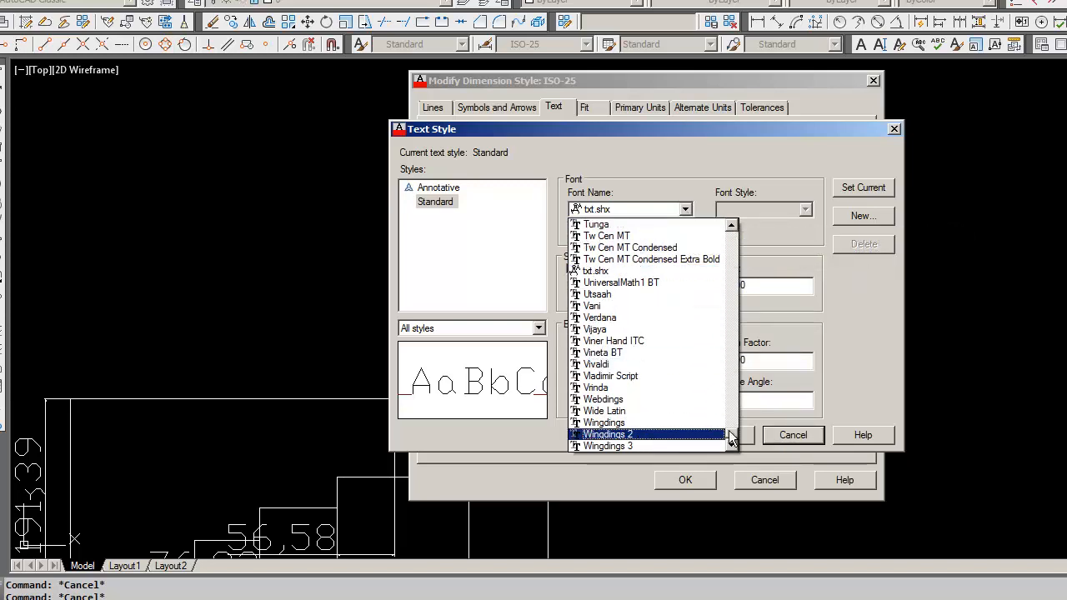
left_click_drag(731, 437, 734, 255)
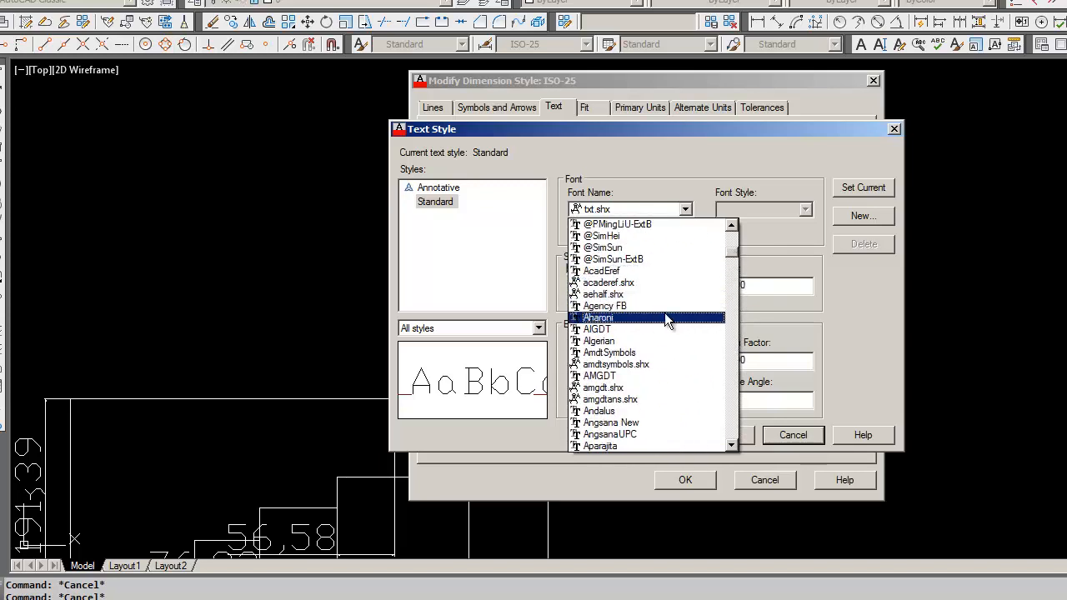
left_click(731, 446)
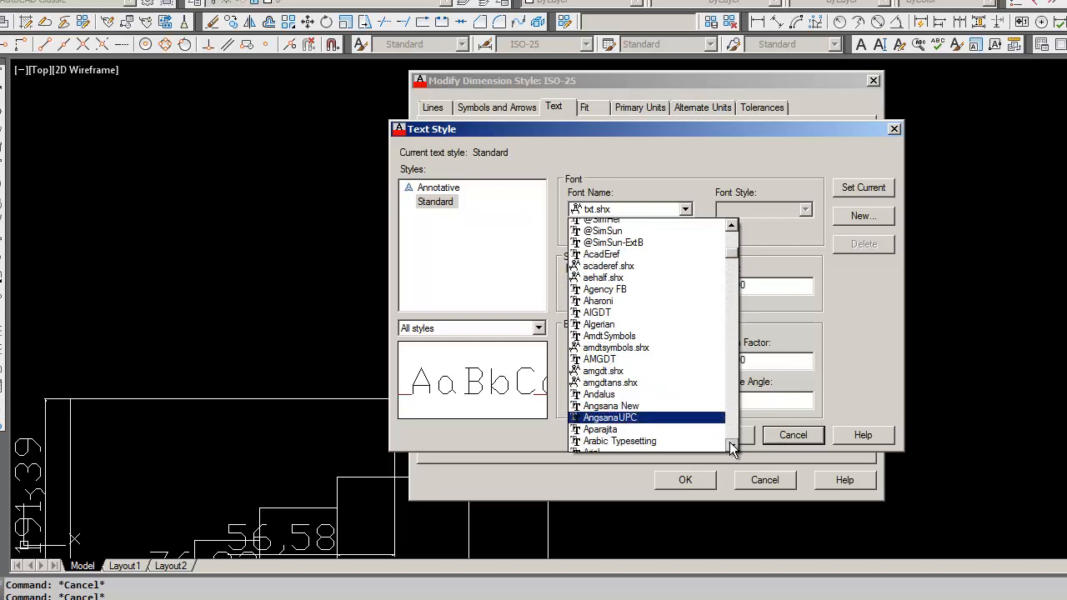
left_click(731, 446)
left_click(732, 446)
left_click(731, 447)
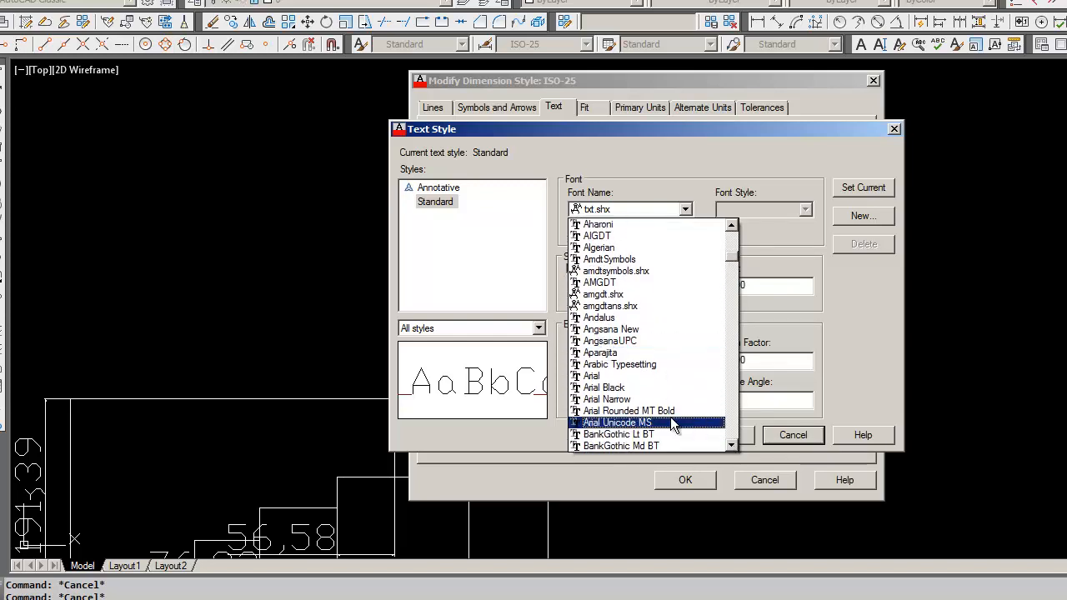
left_click(604, 376)
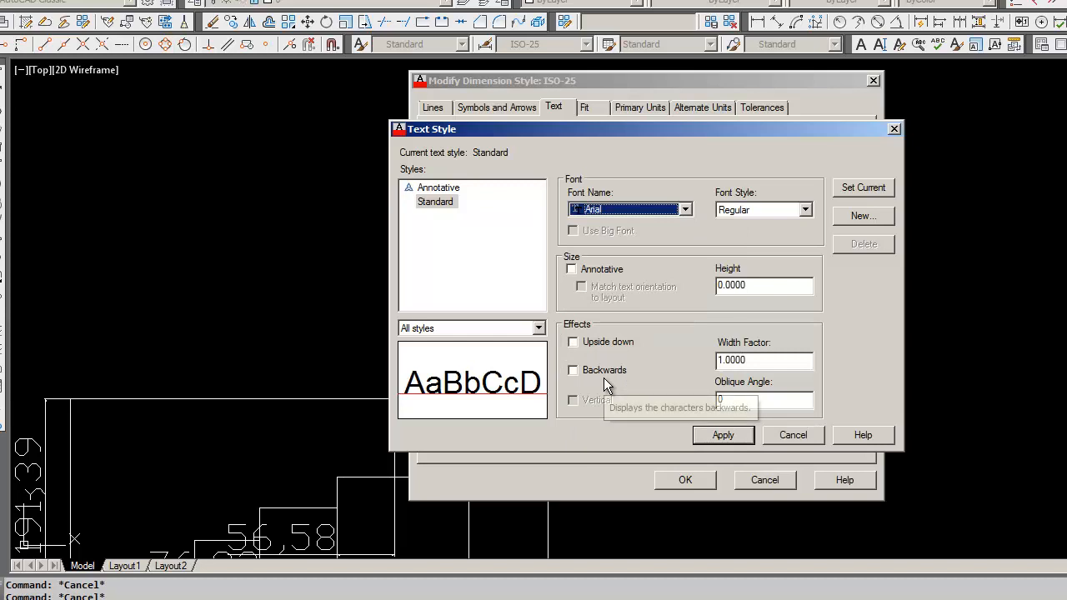
Try the Bold, Bold Italic, Regular and Italic font styles on the Arial font and compare their previews.
left_click(806, 211)
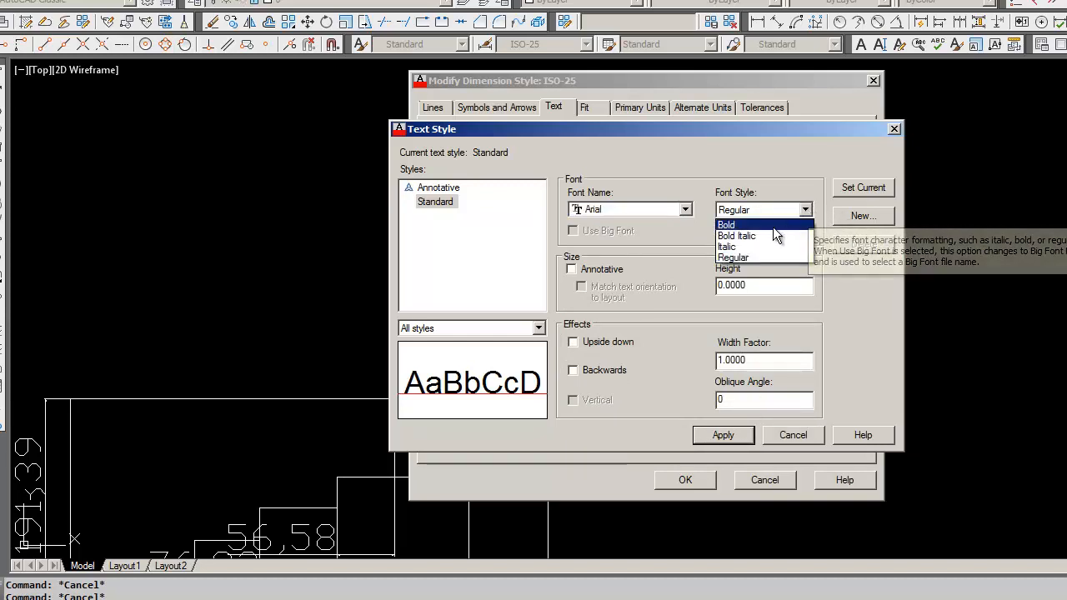
left_click(773, 225)
left_click(805, 210)
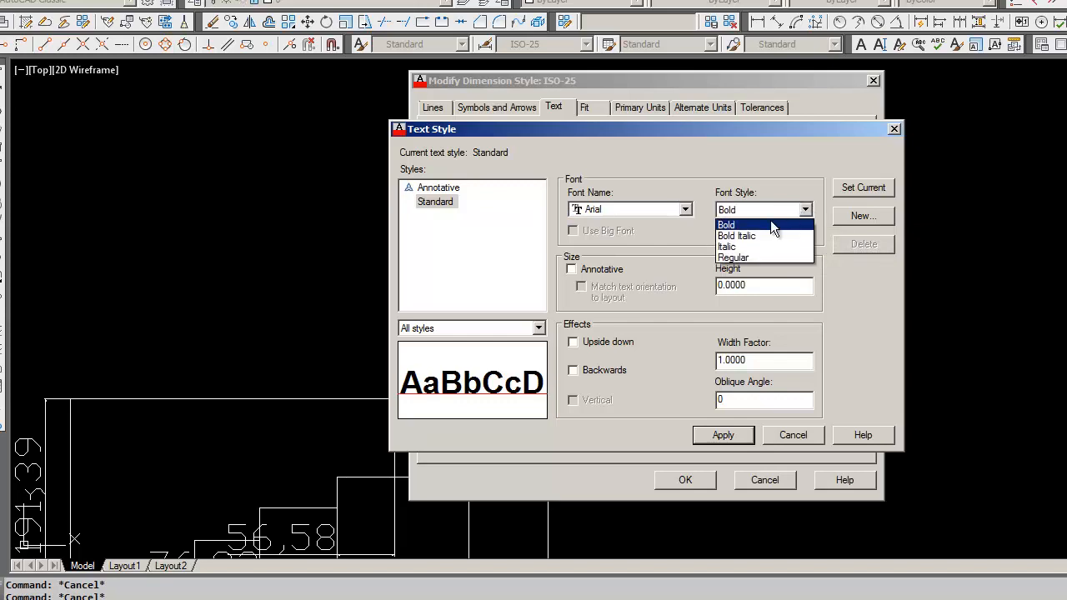
left_click(761, 235)
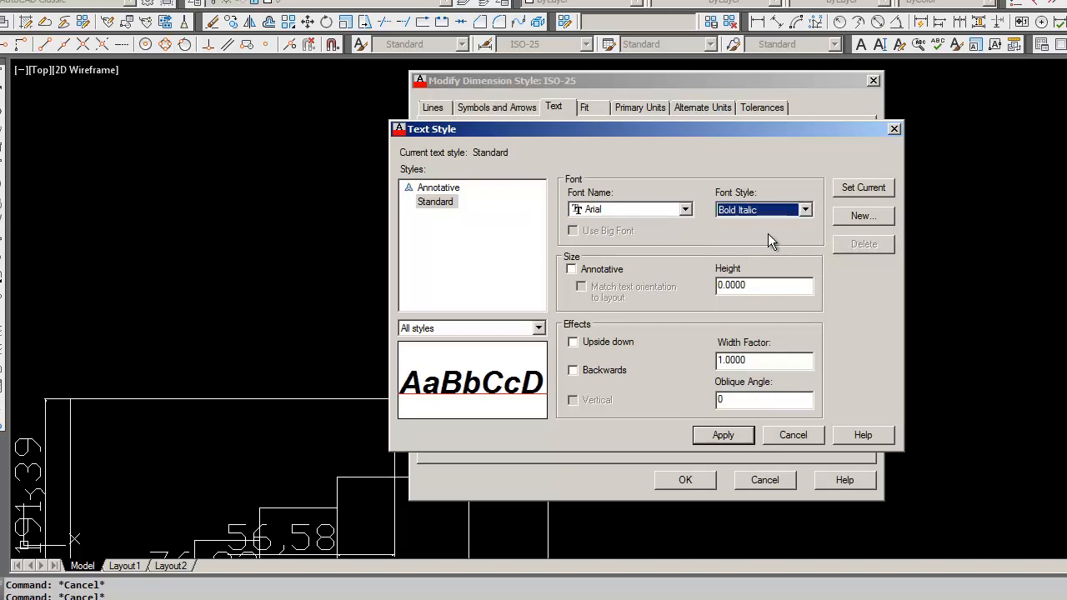
left_click(807, 211)
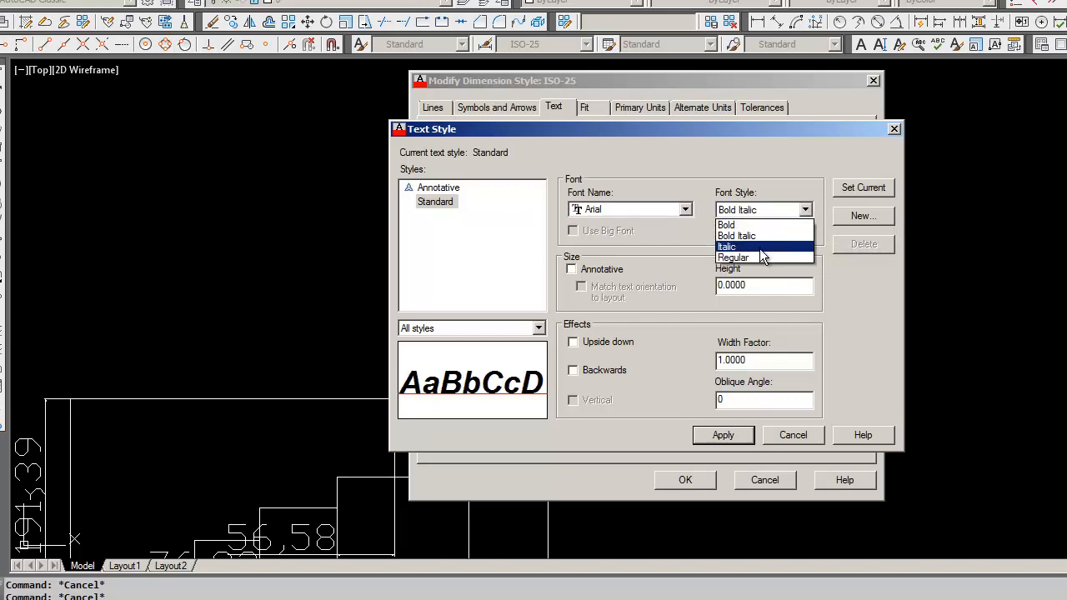
left_click(759, 256)
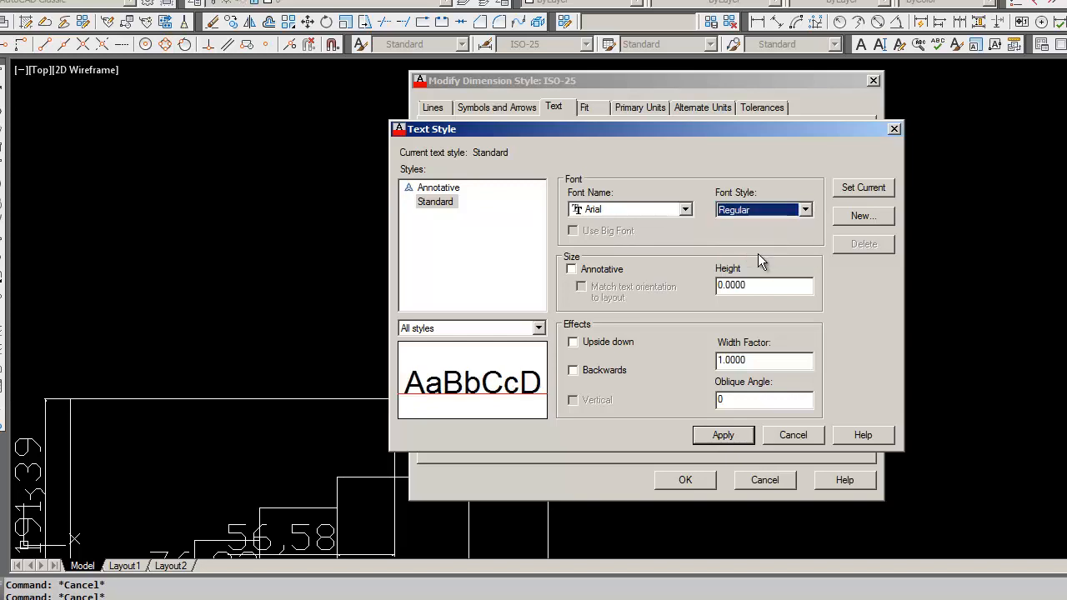
left_click(806, 211)
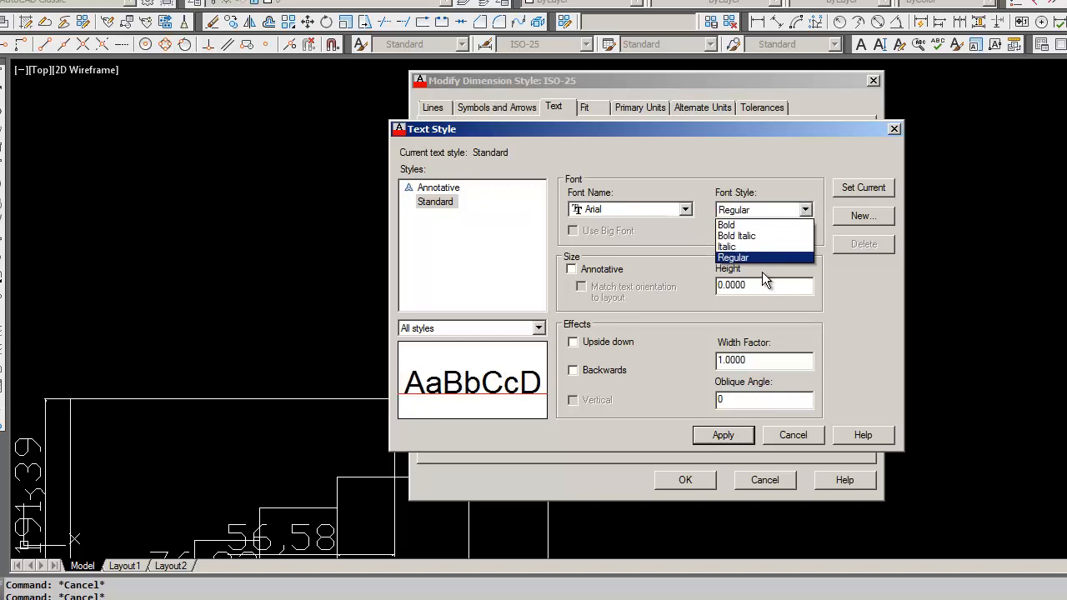
left_click(755, 247)
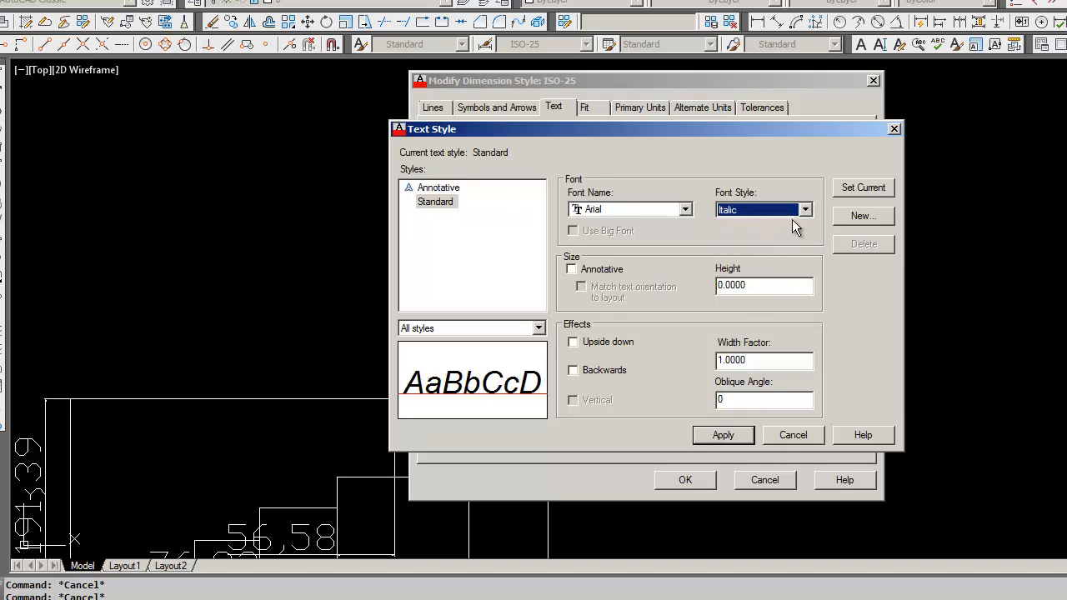
left_click(805, 210)
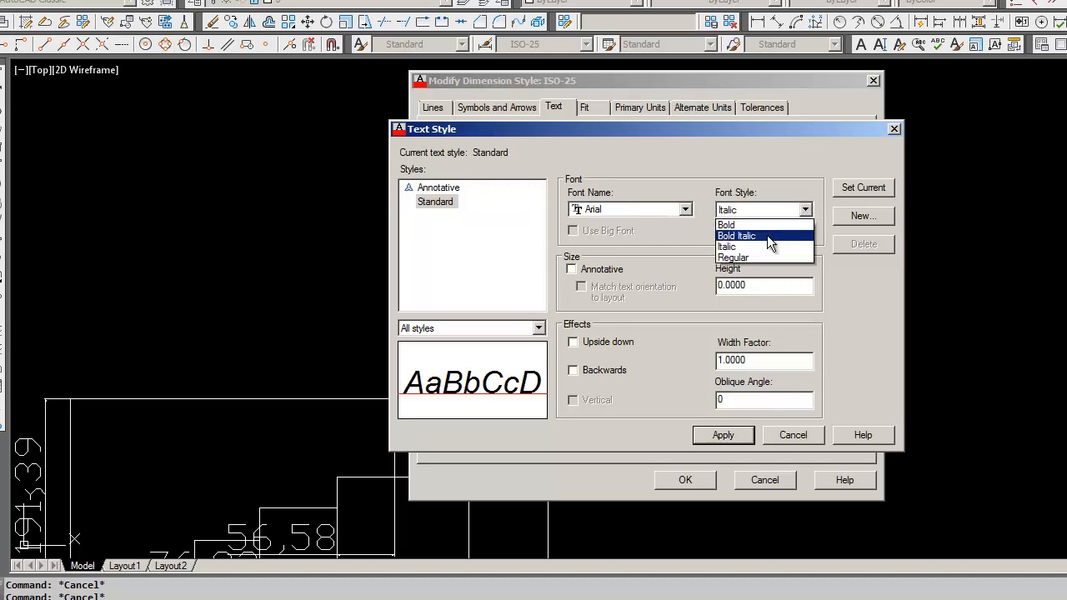
left_click(768, 237)
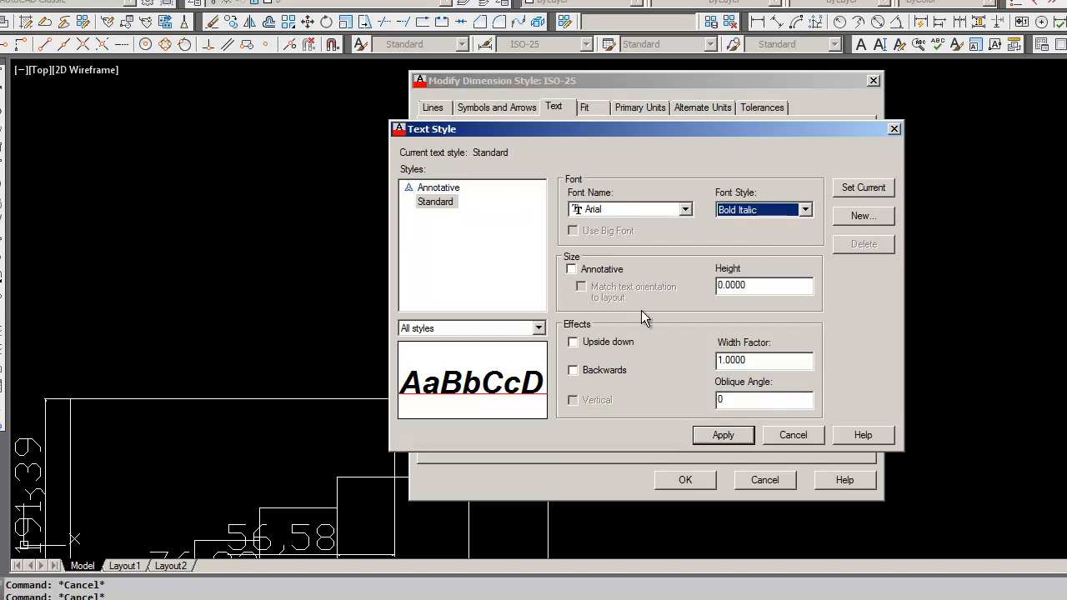
Set the Standard text style's font style to Bold and its text height to 2.5.
left_click(806, 210)
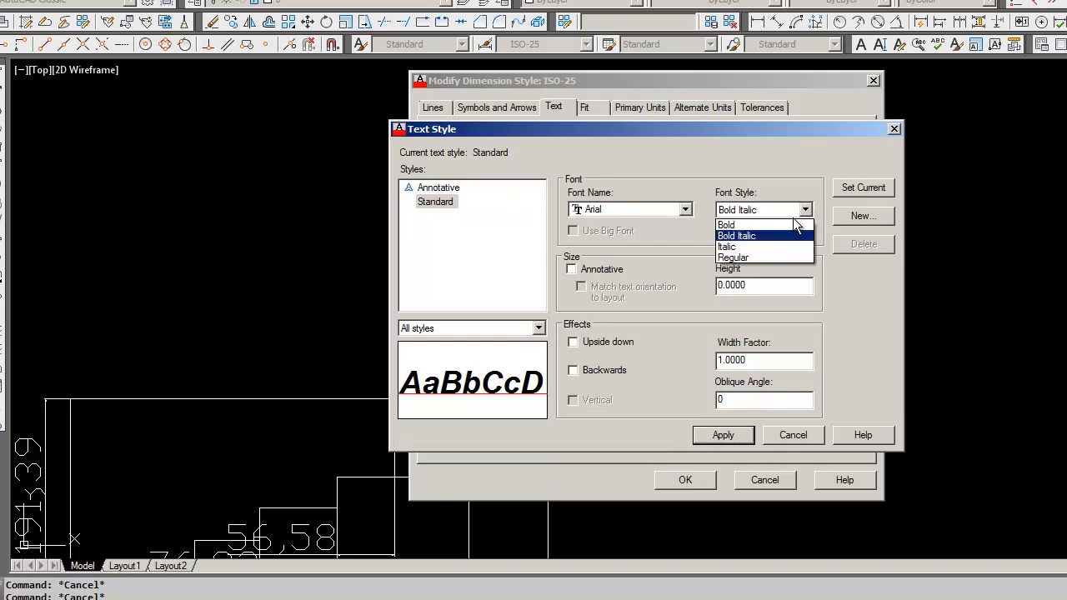
left_click(794, 223)
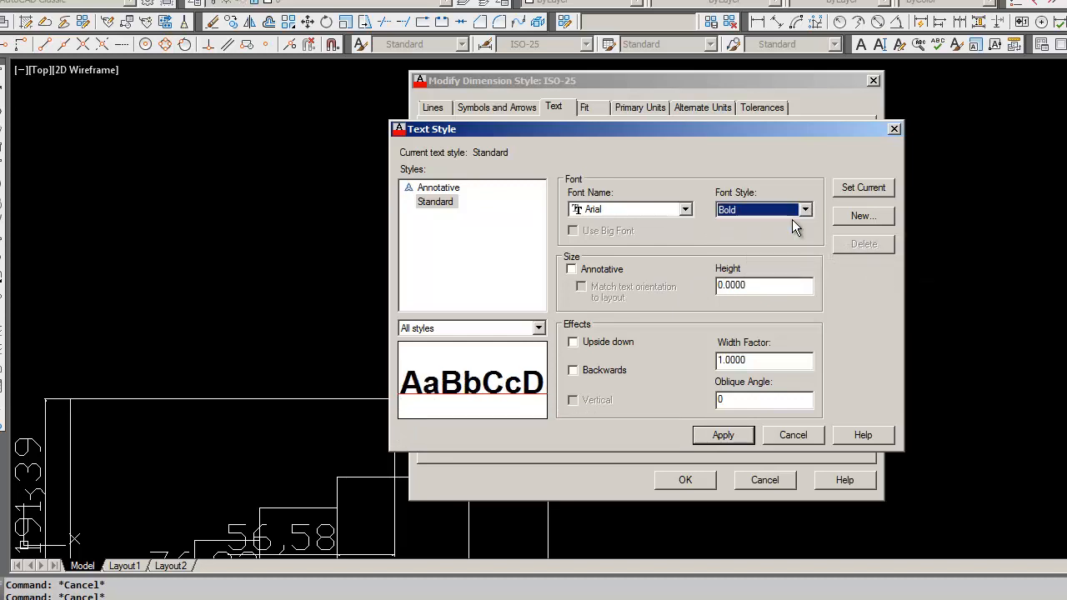
left_click(768, 288)
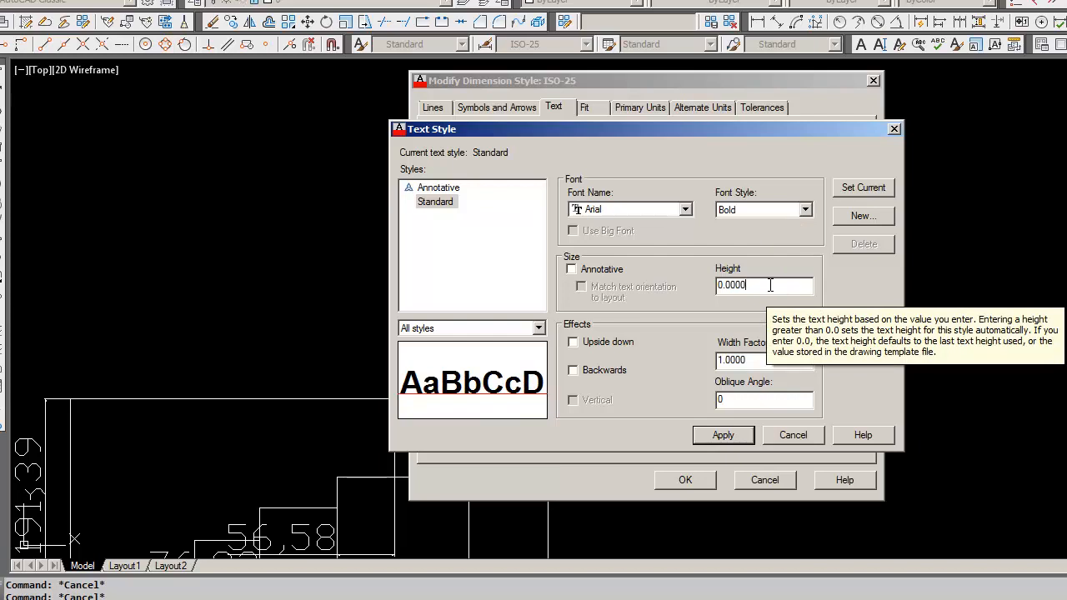
key("BackSpace")
key("BackSpace")
key("BackSpace")
key("BackSpace")
key("BackSpace")
key("BackSpace")
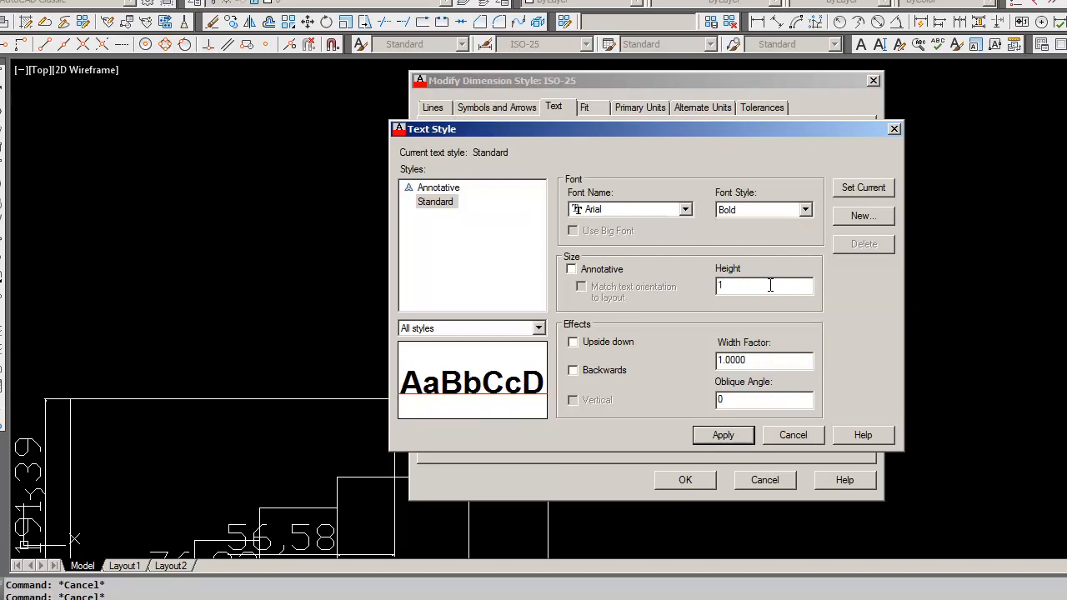
type("2.5")
Leave the width factor at 1, apply the text style changes and make Standard the current text style.
left_click(778, 359)
double_click(778, 359)
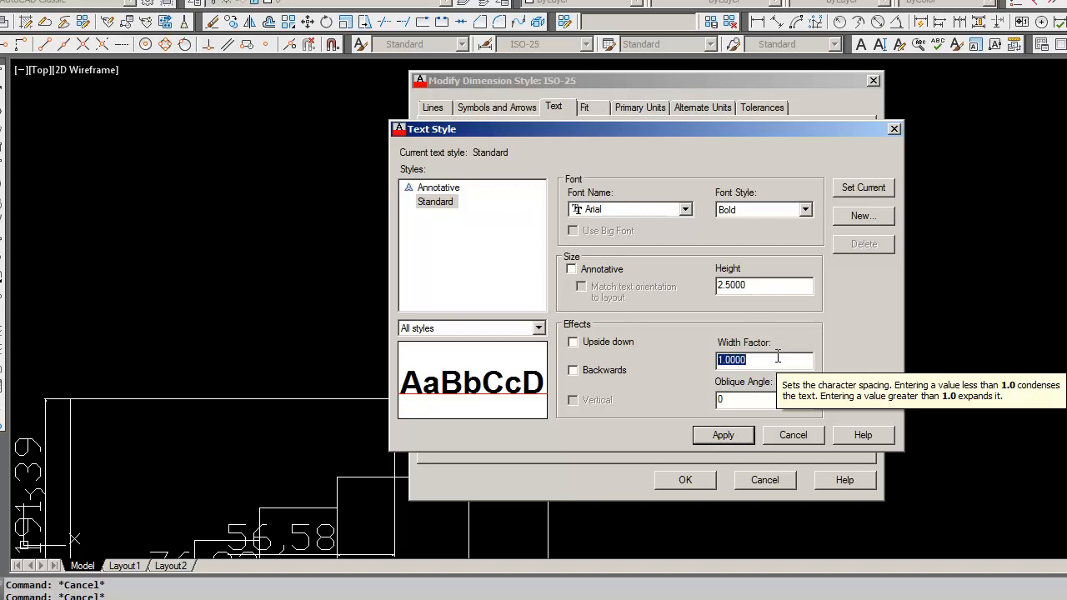
left_click(737, 439)
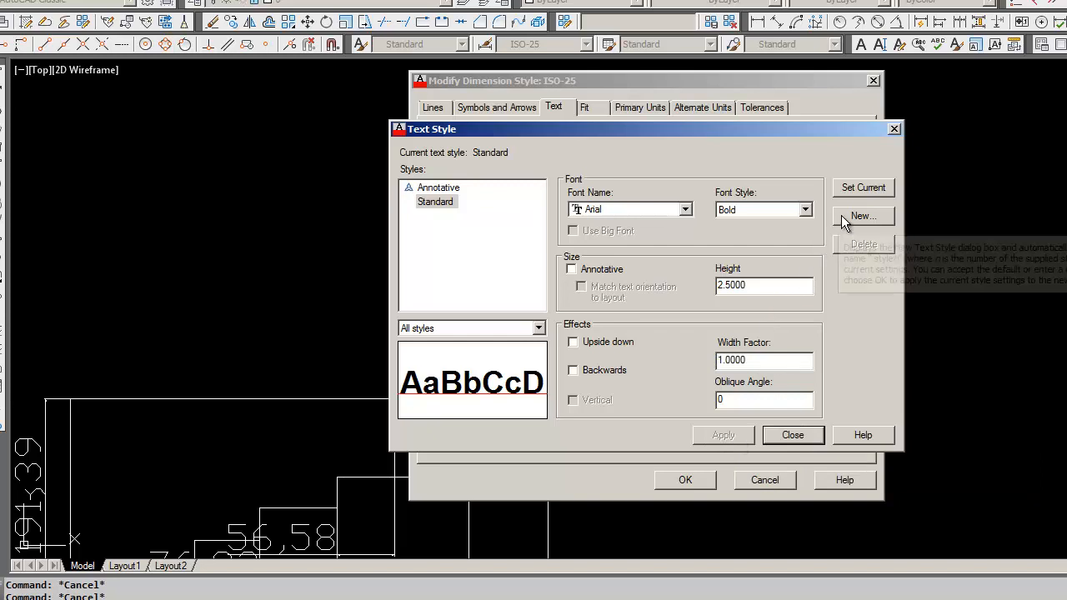
left_click(859, 194)
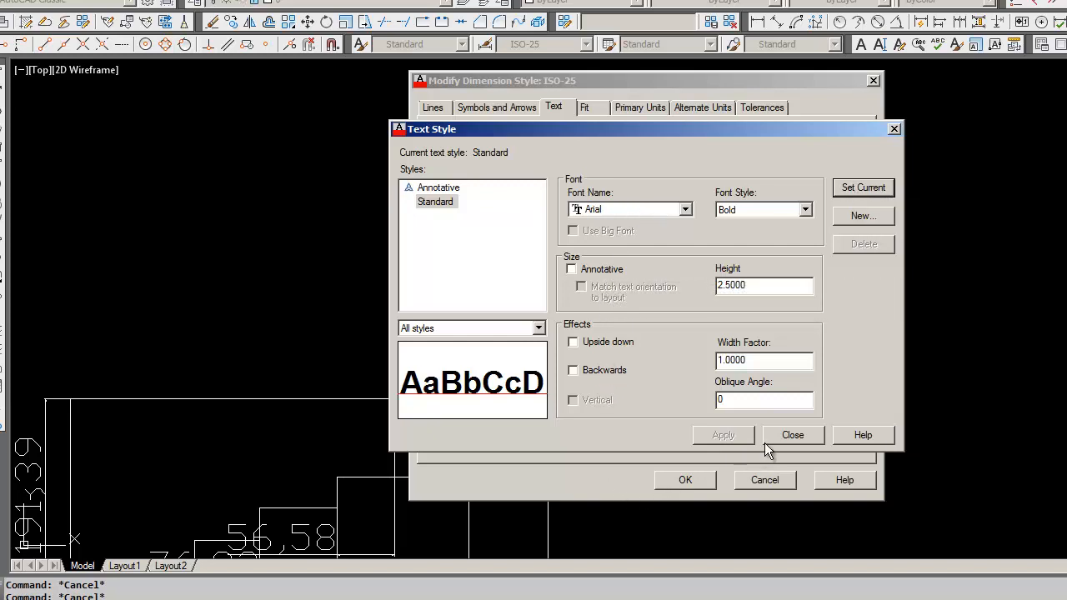
Close the text style settings and review the arrowhead types available for the ISO-25 style's first arrowhead.
left_click(788, 436)
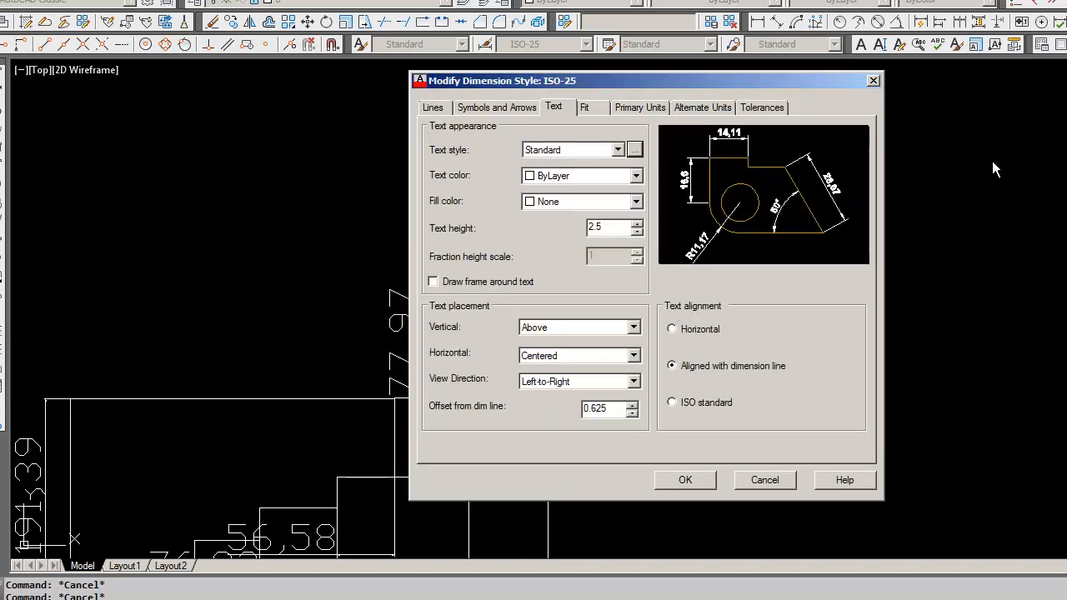
left_click(498, 108)
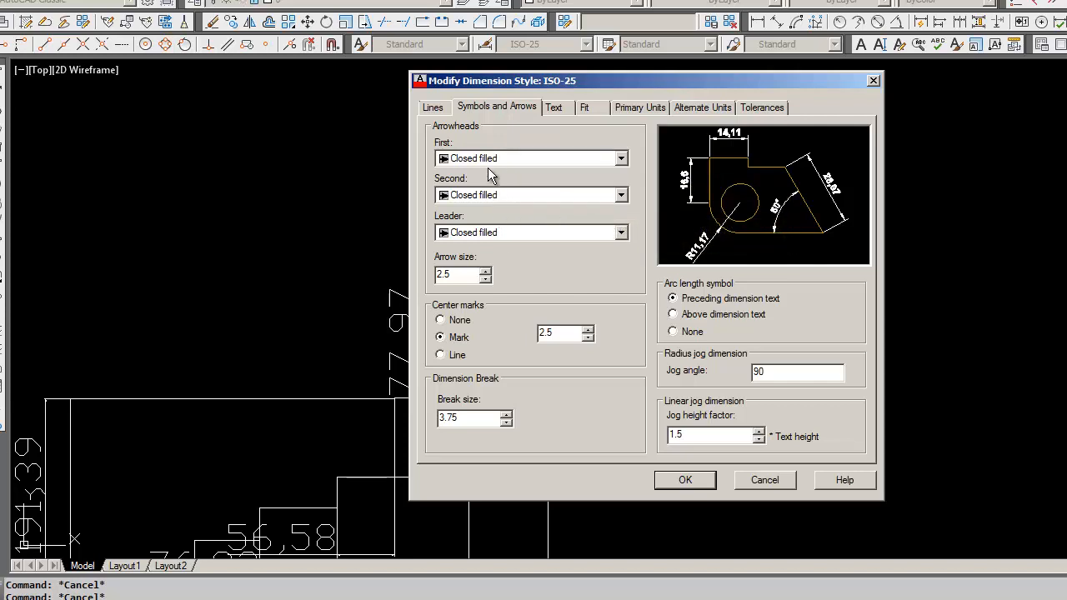
left_click(624, 161)
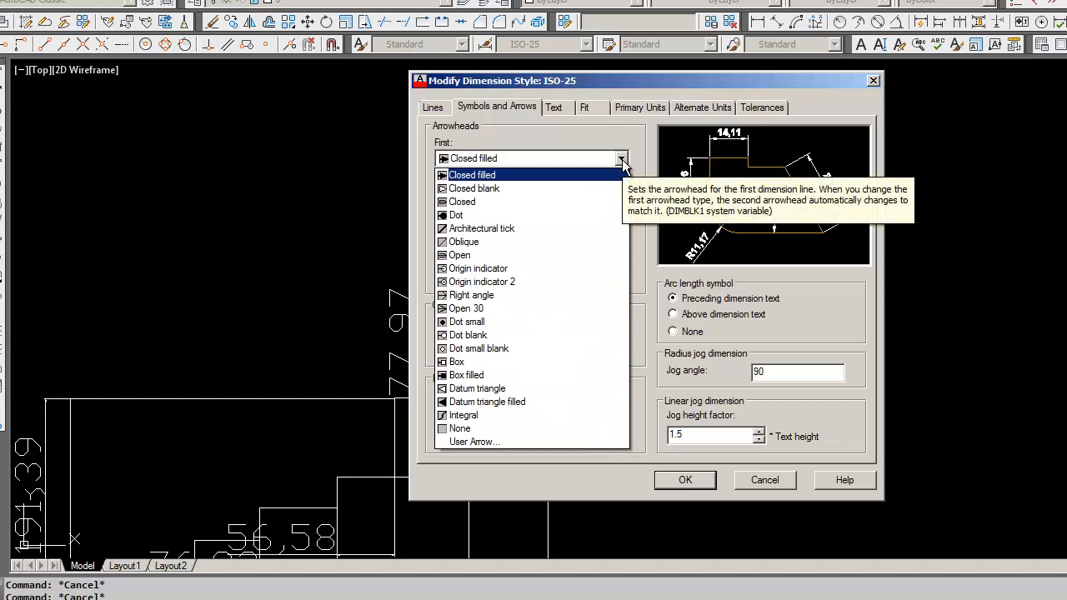
left_click(623, 163)
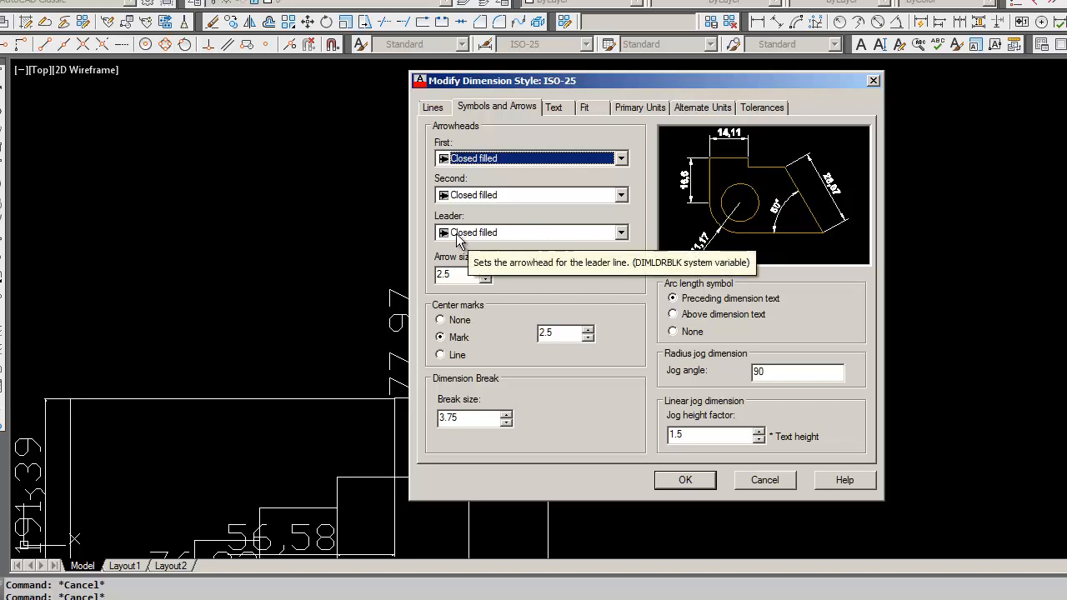
Set the ISO-25 dimension style's arrow size to 20 and apply the modified style to the drawing.
left_click(457, 280)
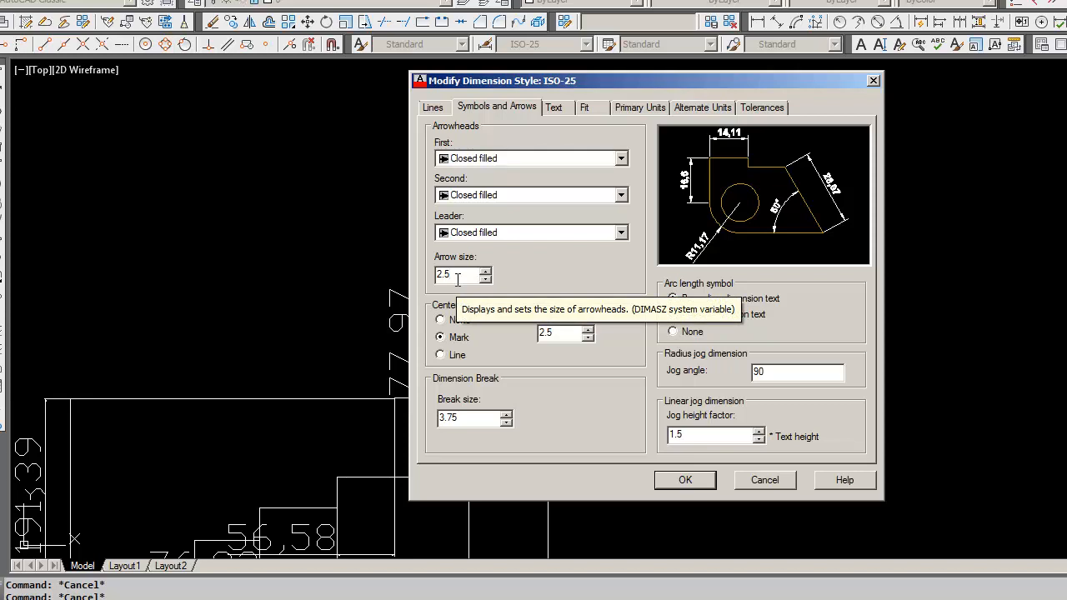
key("BackSpace")
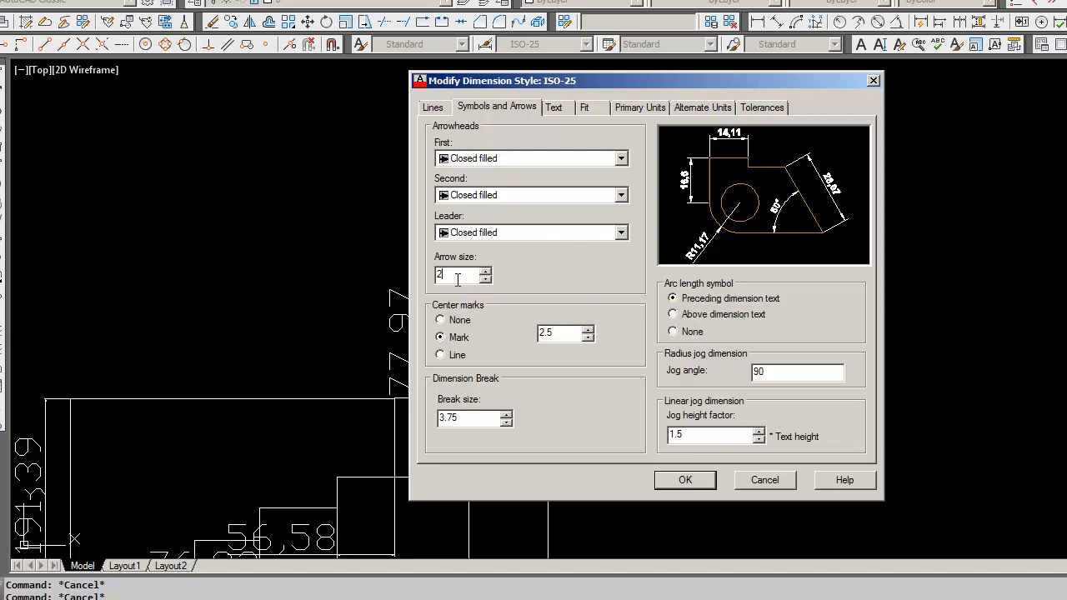
key("BackSpace")
type("20")
left_click(792, 375)
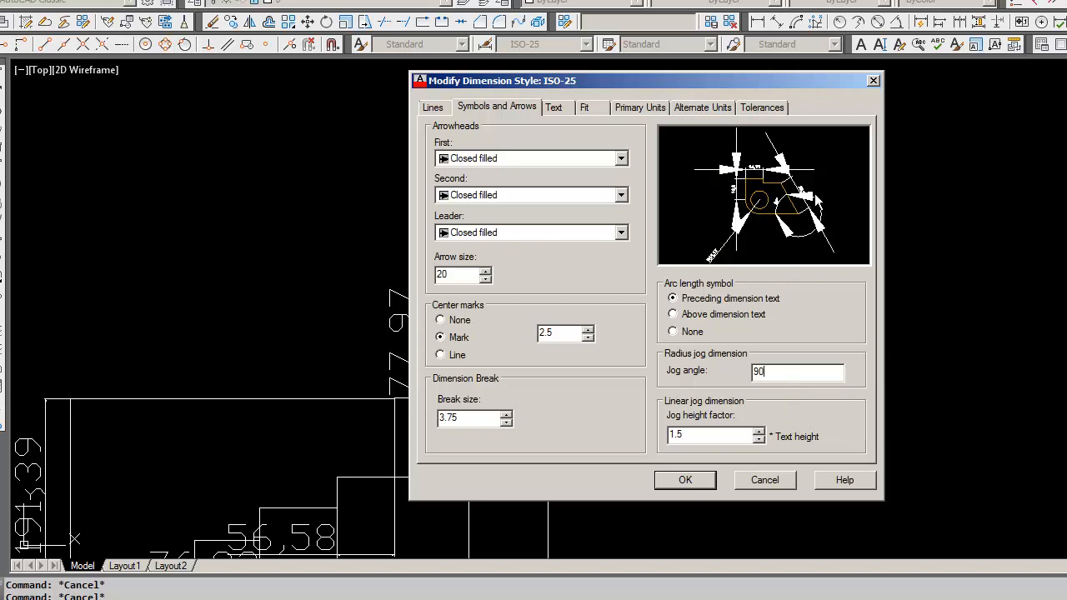
left_click(685, 481)
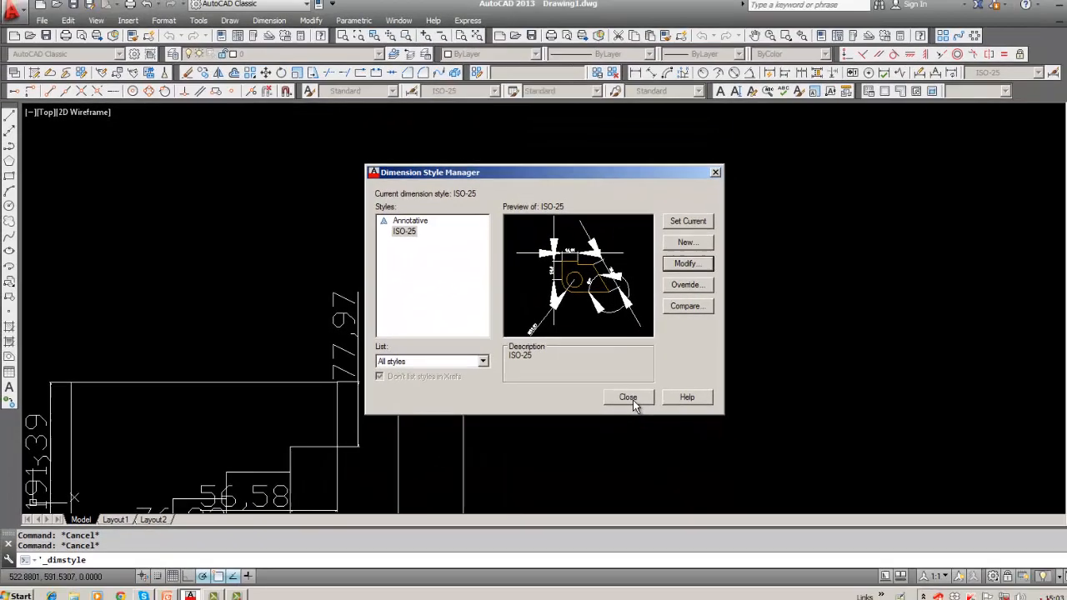
left_click(633, 400)
Examine the size of the dimension text against the arrowheads on the stepped profile and the side view.
left_click(634, 399)
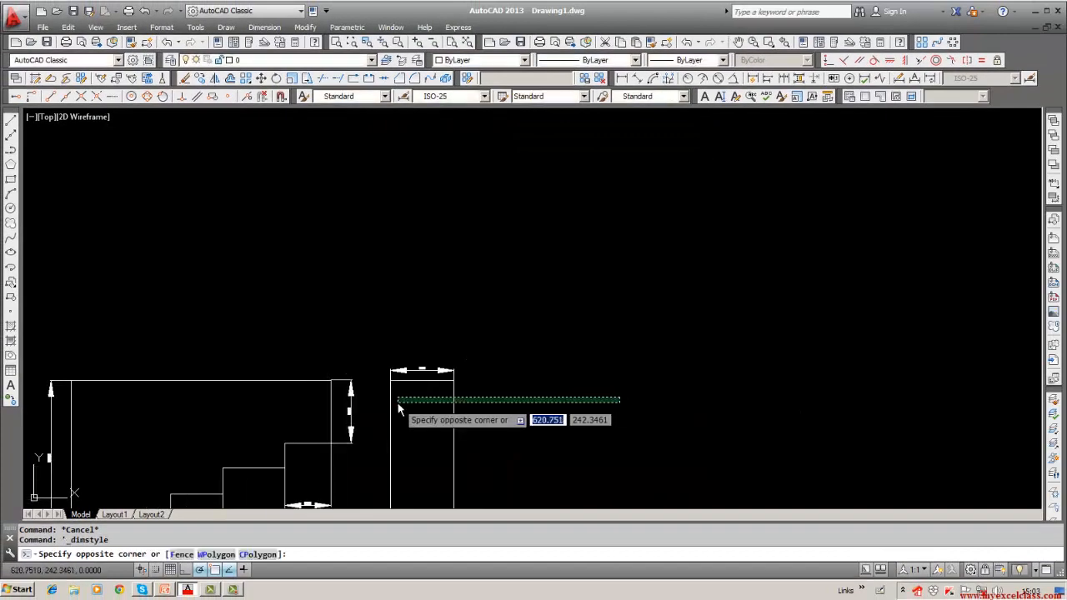
left_click(519, 404)
scroll(514, 400, "down", 1)
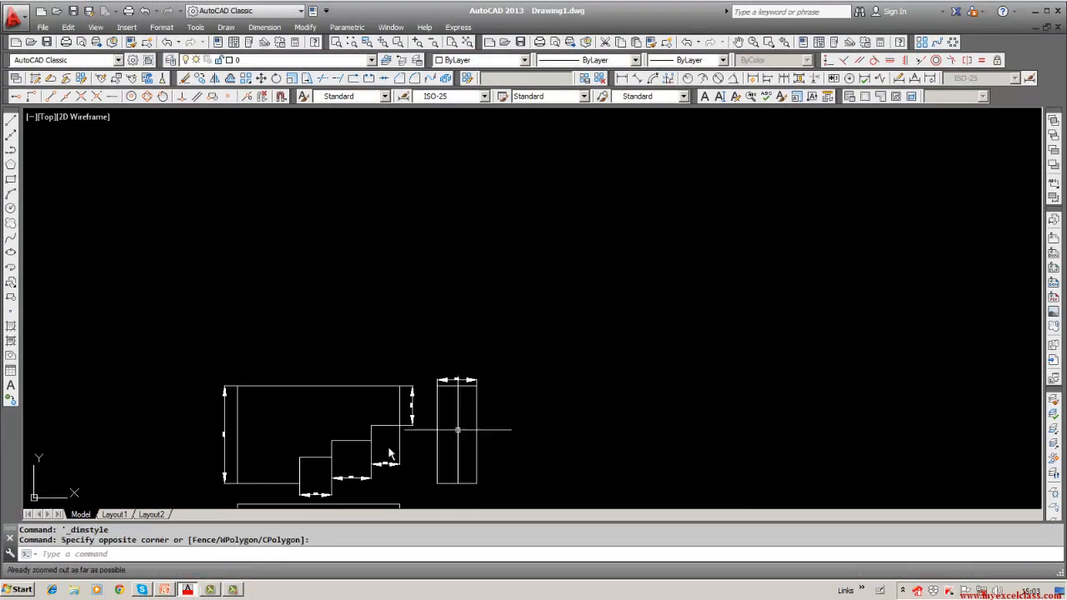
middle_click_drag(387, 446, 518, 300)
scroll(422, 302, "up", 5)
scroll(419, 303, "down", 3)
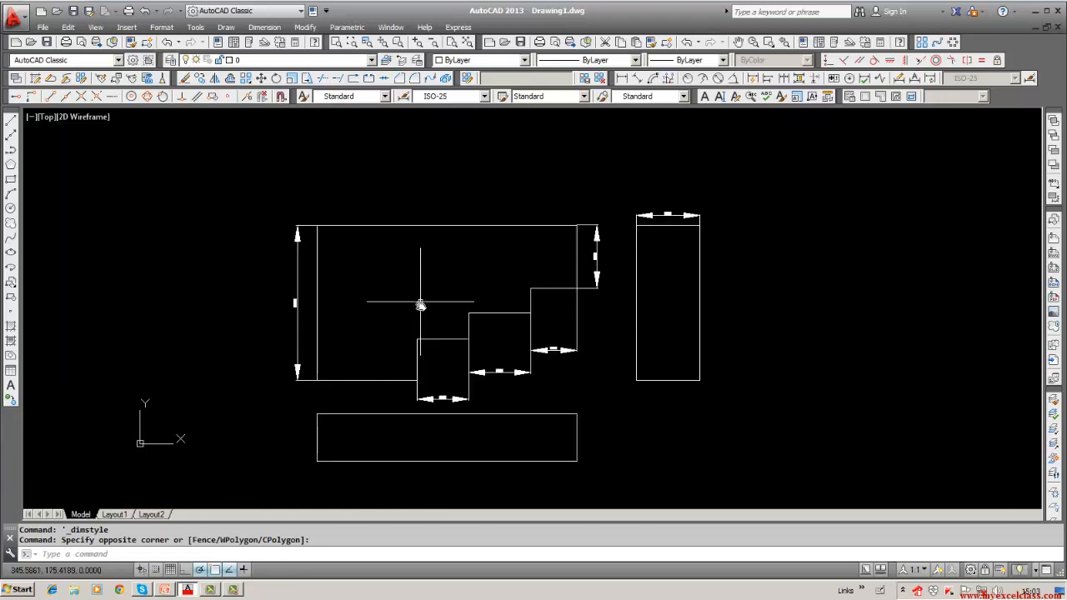
scroll(289, 316, "up", 5)
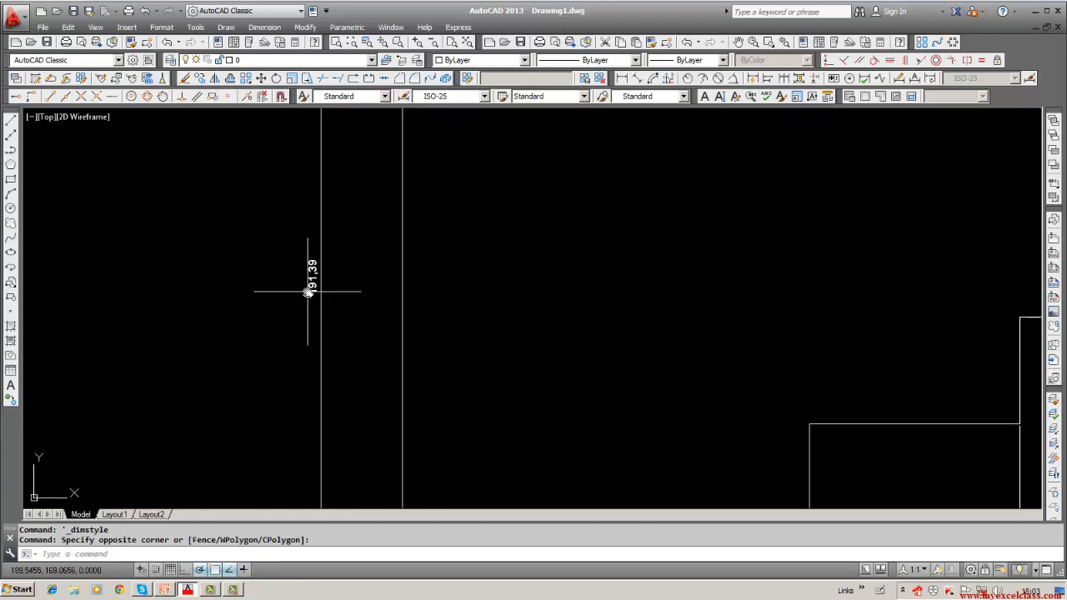
scroll(309, 292, "down", 2)
scroll(309, 292, "down", 6)
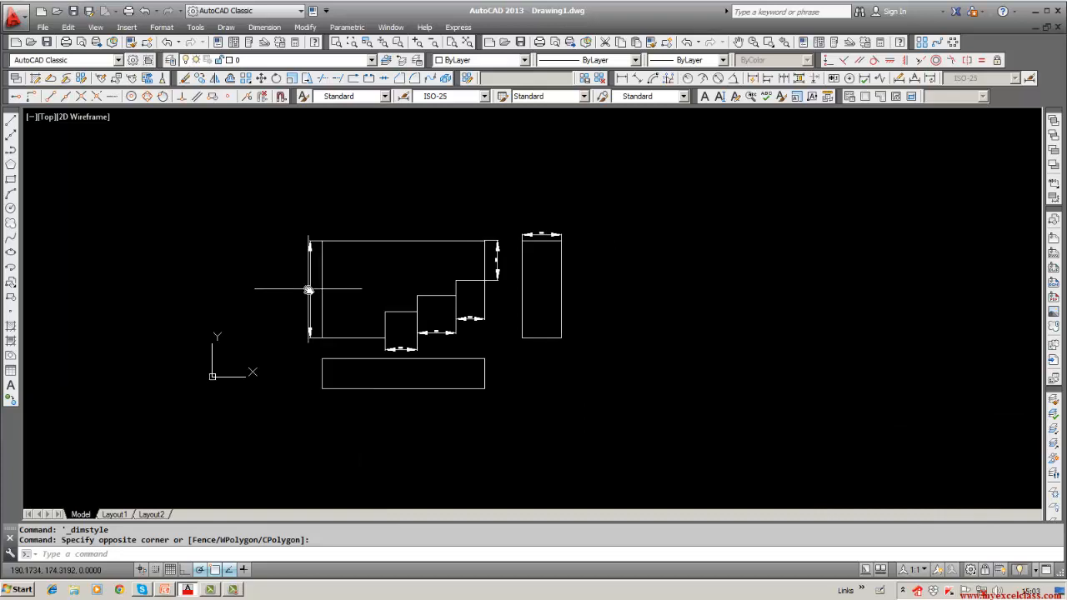
Check the text formatting of the stepped profile's overall height dimension and close the text editor without changes.
left_click(309, 289)
double_click(309, 289)
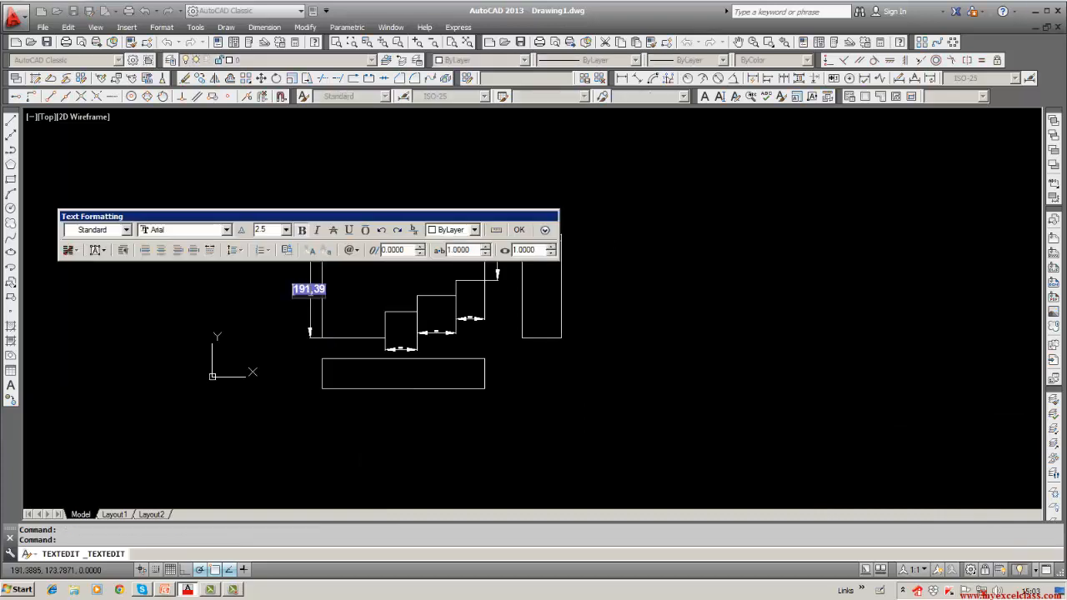
left_click(519, 230)
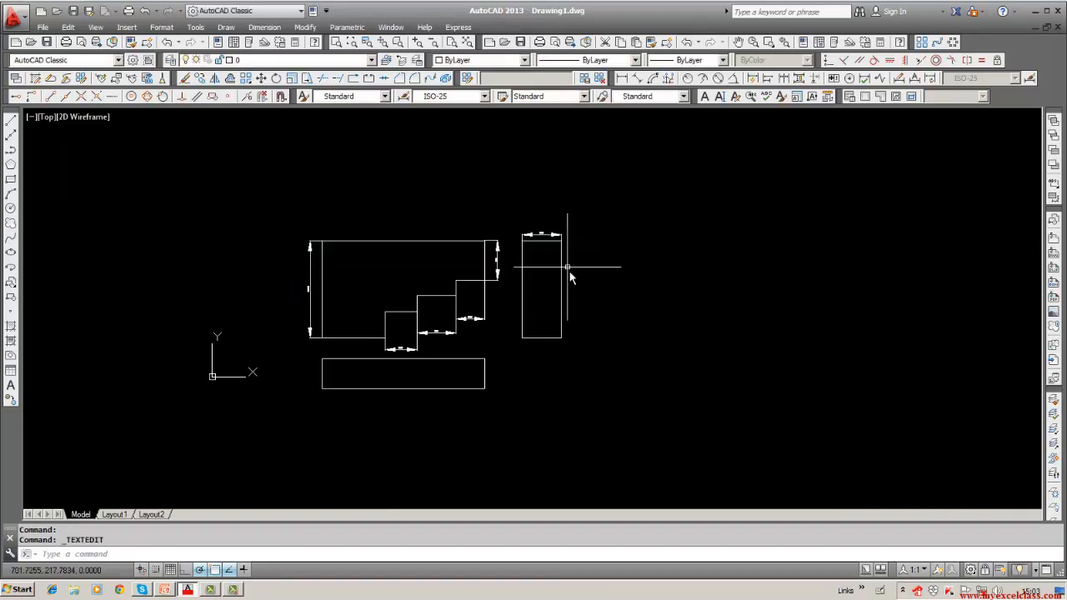
key("Escape")
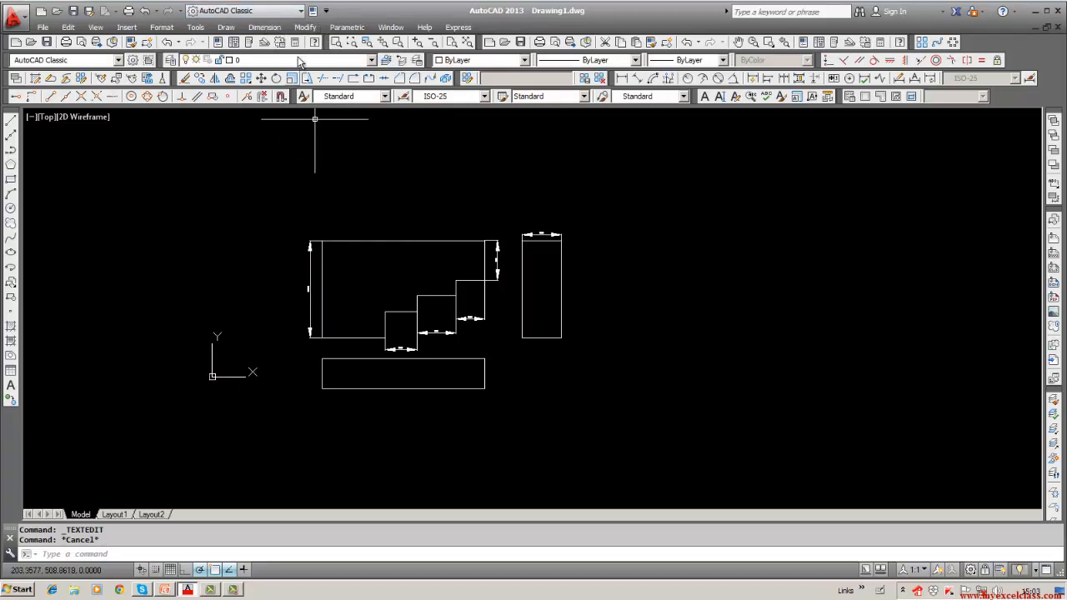
Check the text height in the ISO-25 dimension style's text settings and leave the style without changing it.
left_click(275, 30)
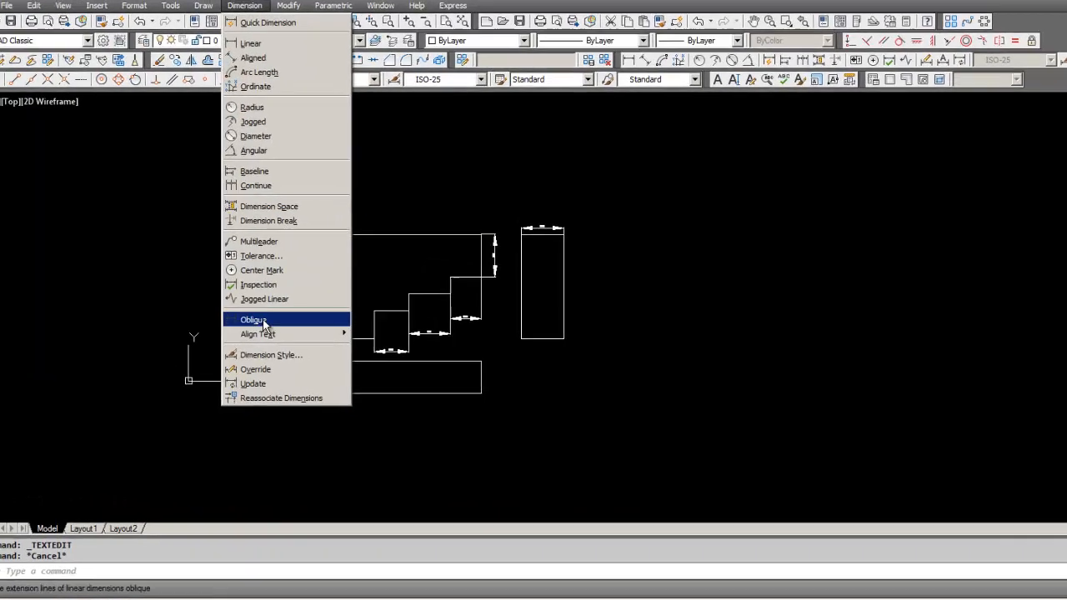
left_click(267, 355)
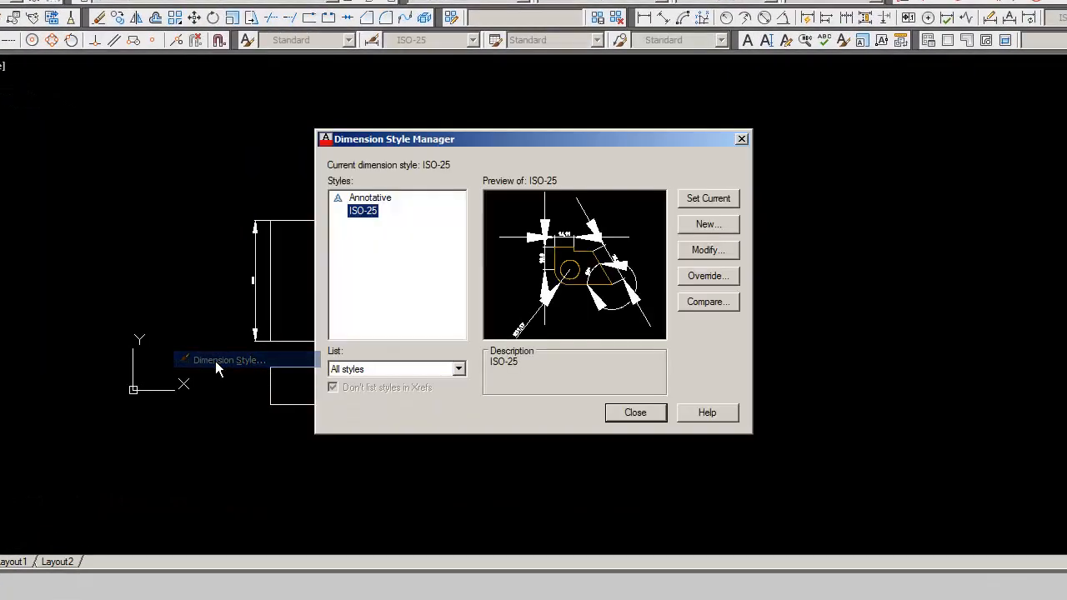
left_click(708, 251)
left_click(440, 103)
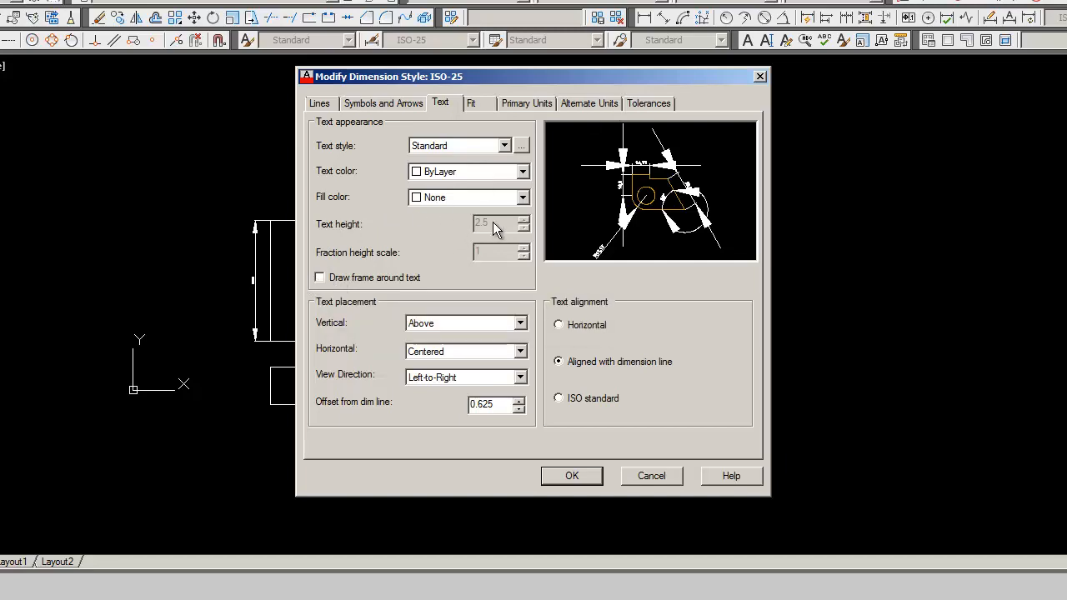
left_click(644, 472)
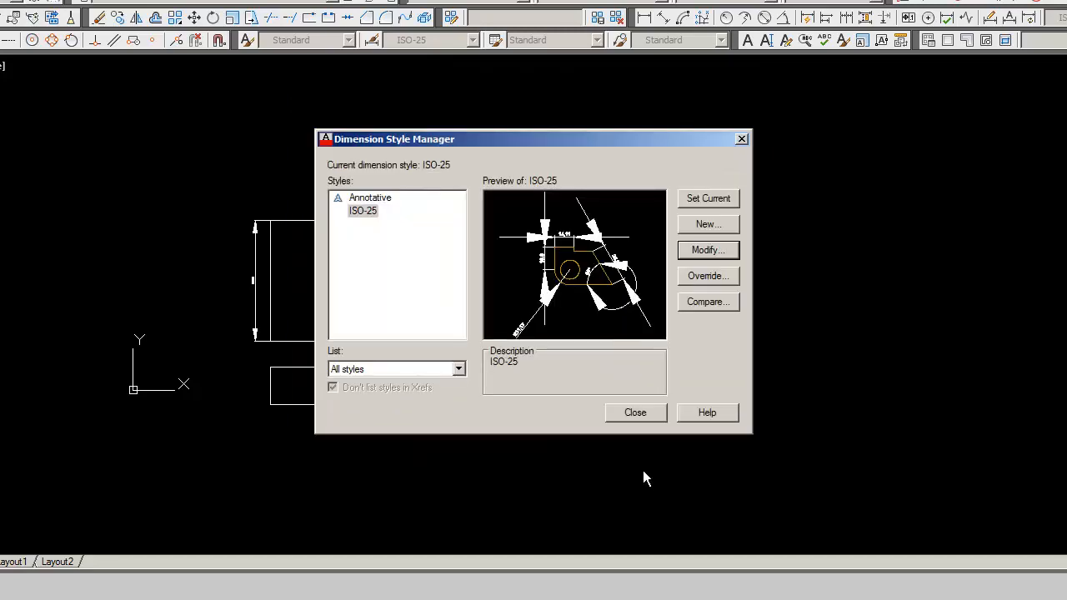
left_click(666, 416)
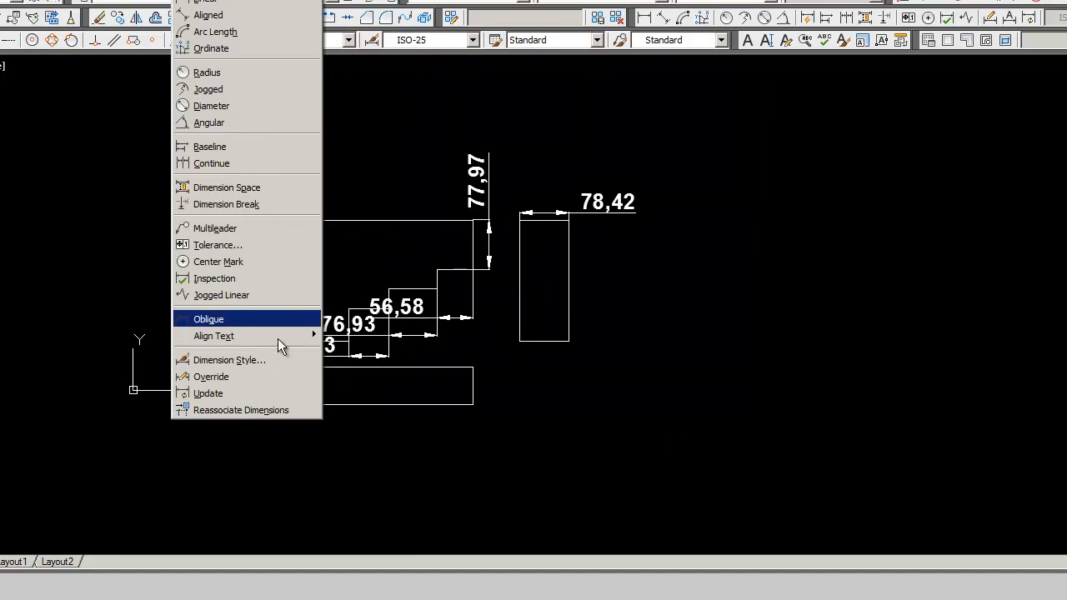
Set the Standard text style's height to 2.5 from the ISO-25 dimension style's text settings and apply both styles.
left_click(275, 360)
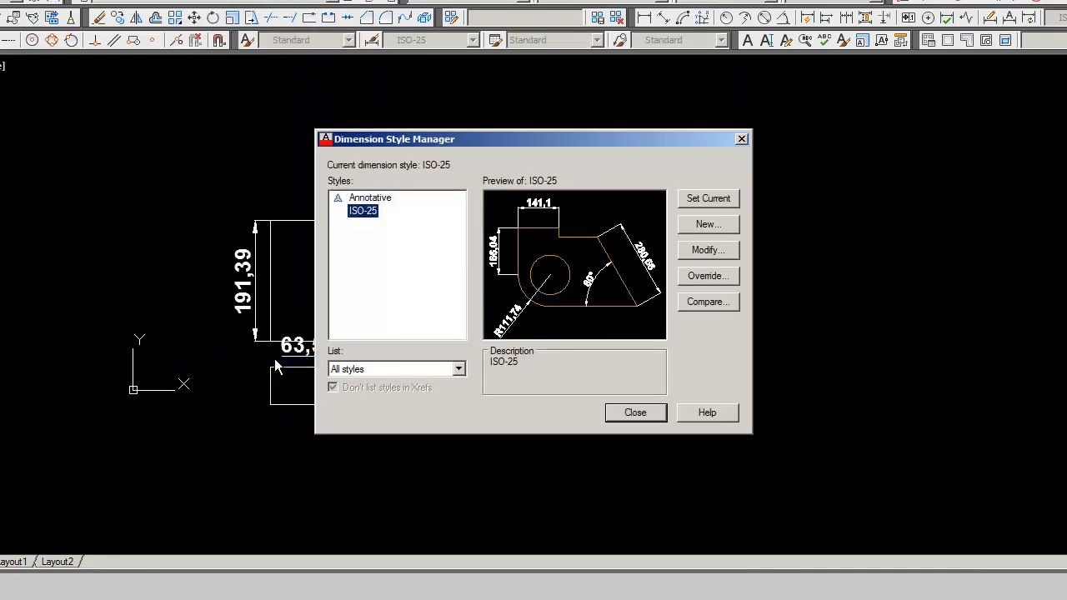
left_click(706, 251)
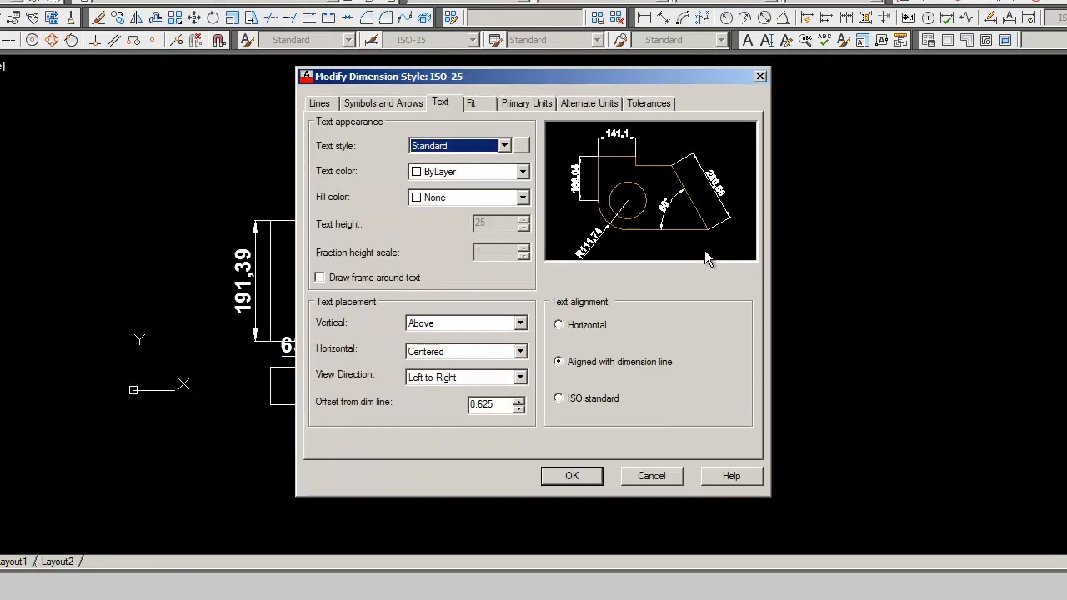
left_click(519, 147)
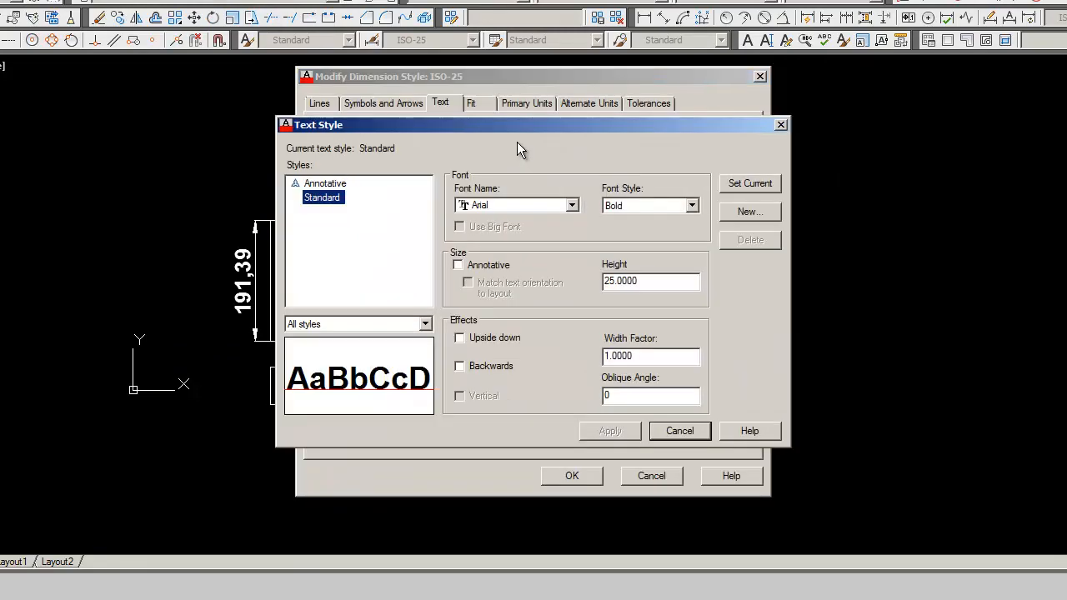
left_click(651, 280)
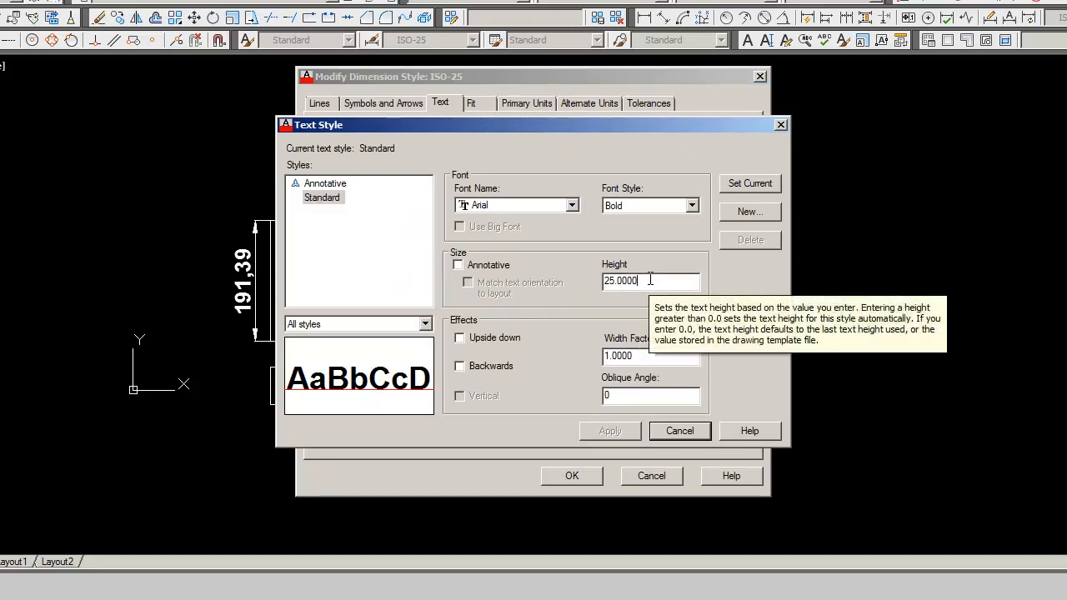
key("BackSpace")
key("BackSpace")
key("BackSpace")
key("BackSpace")
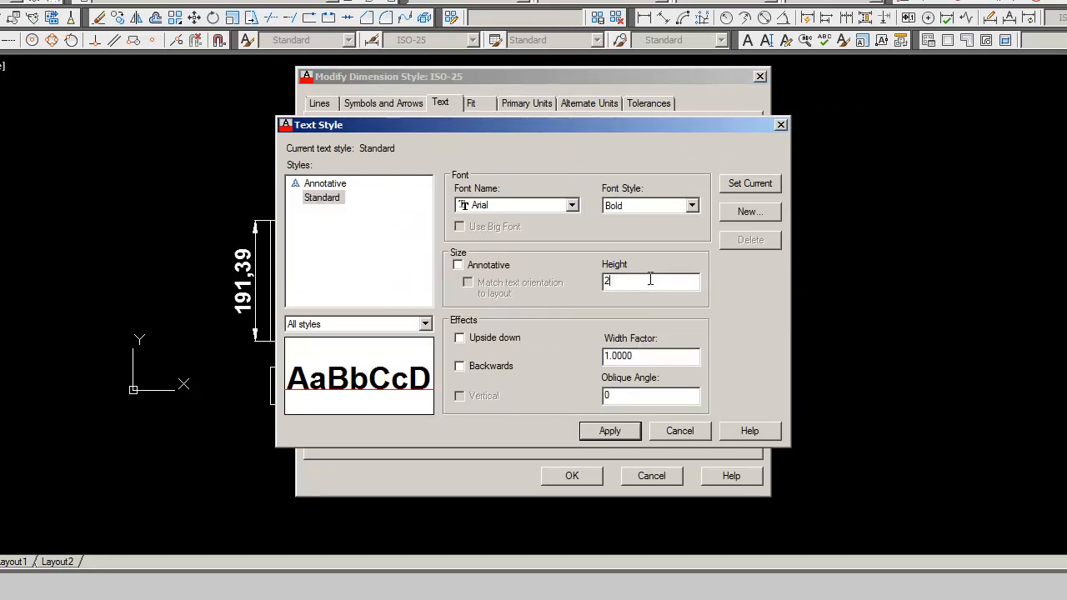
left_click(612, 433)
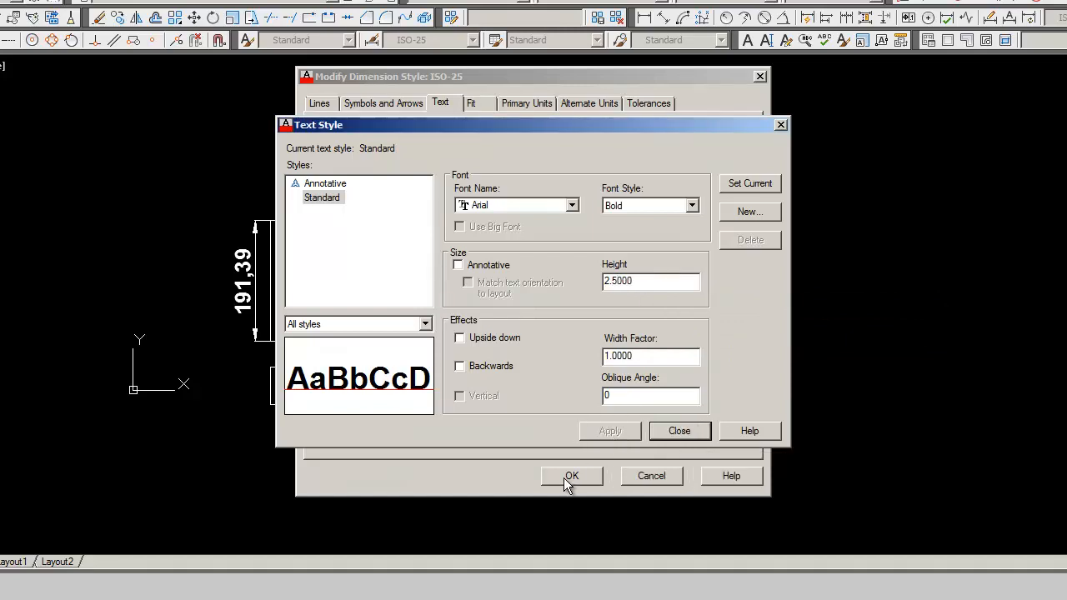
left_click(680, 431)
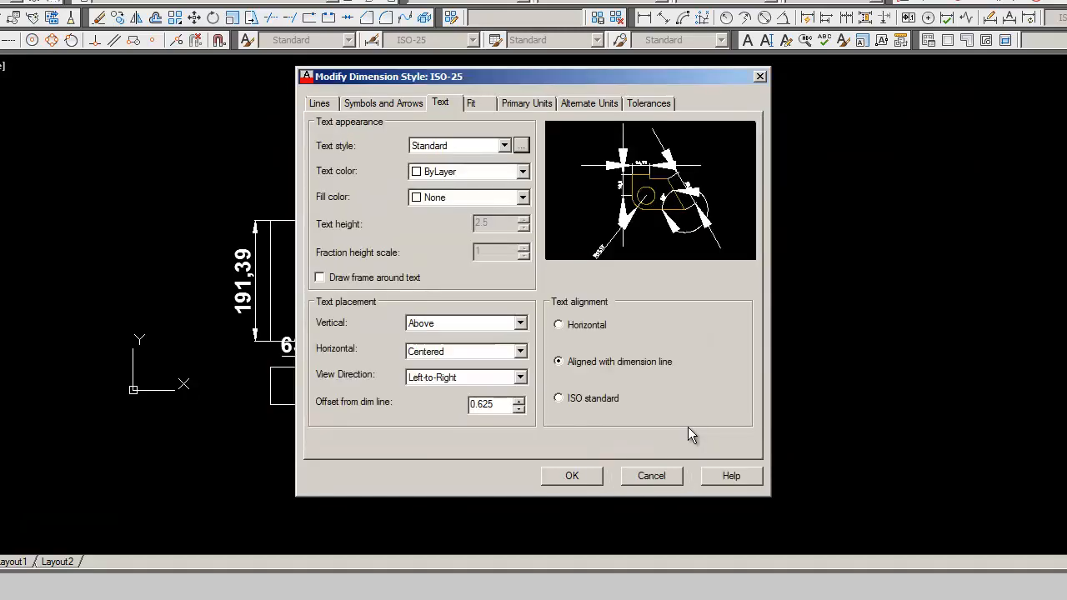
left_click(572, 476)
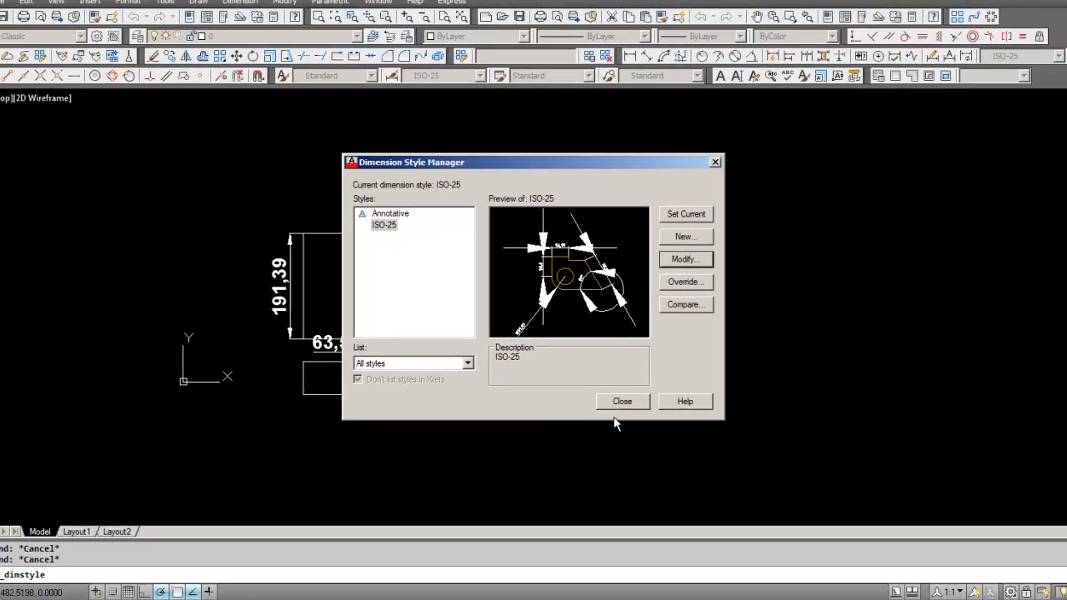
left_click(628, 410)
Set the Standard text style's height to 25 from the ISO-25 dimension style's text settings and apply both styles.
scroll(492, 267, "up", 5)
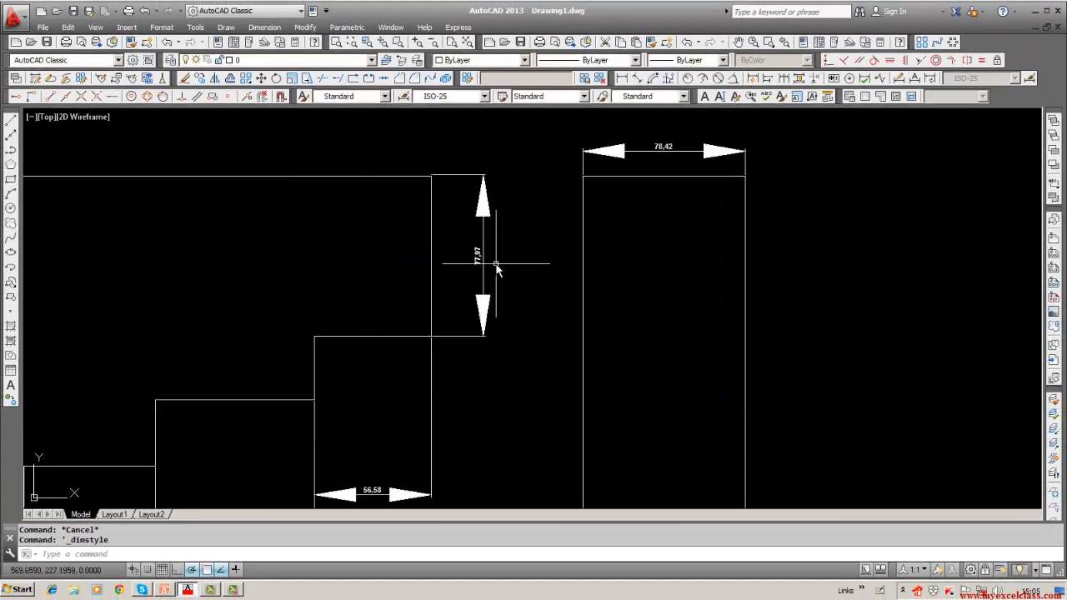
scroll(493, 275, "down", 3)
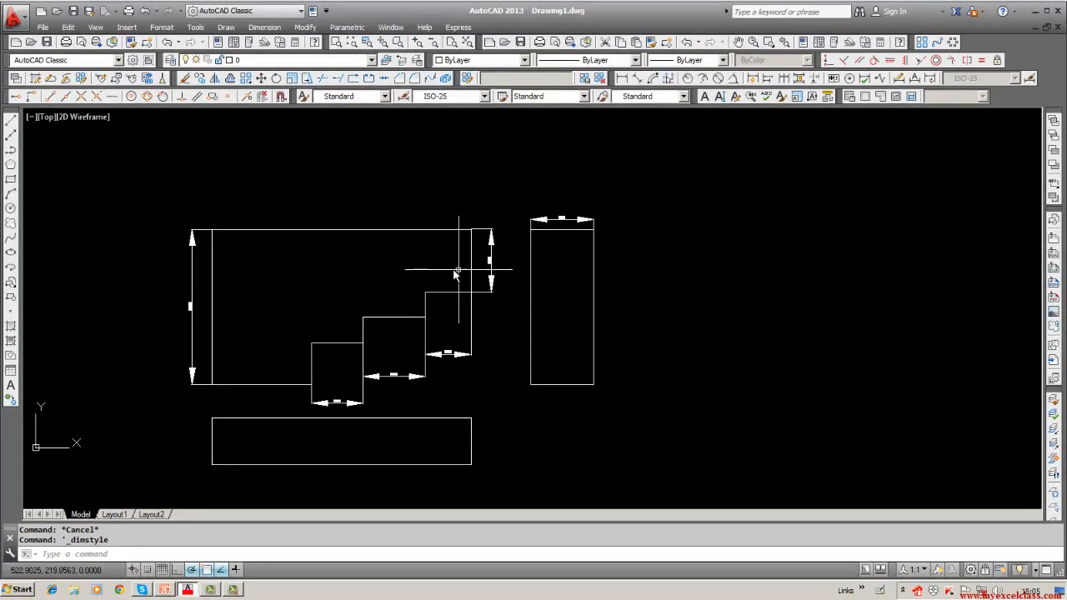
scroll(455, 271, "up", 4)
scroll(456, 271, "down", 2)
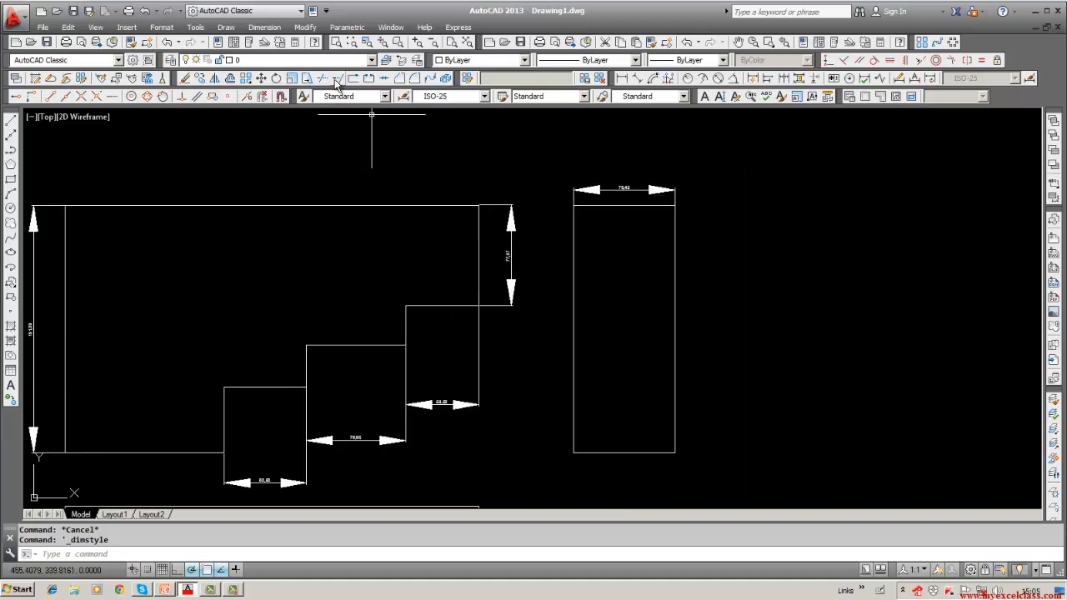
left_click(271, 28)
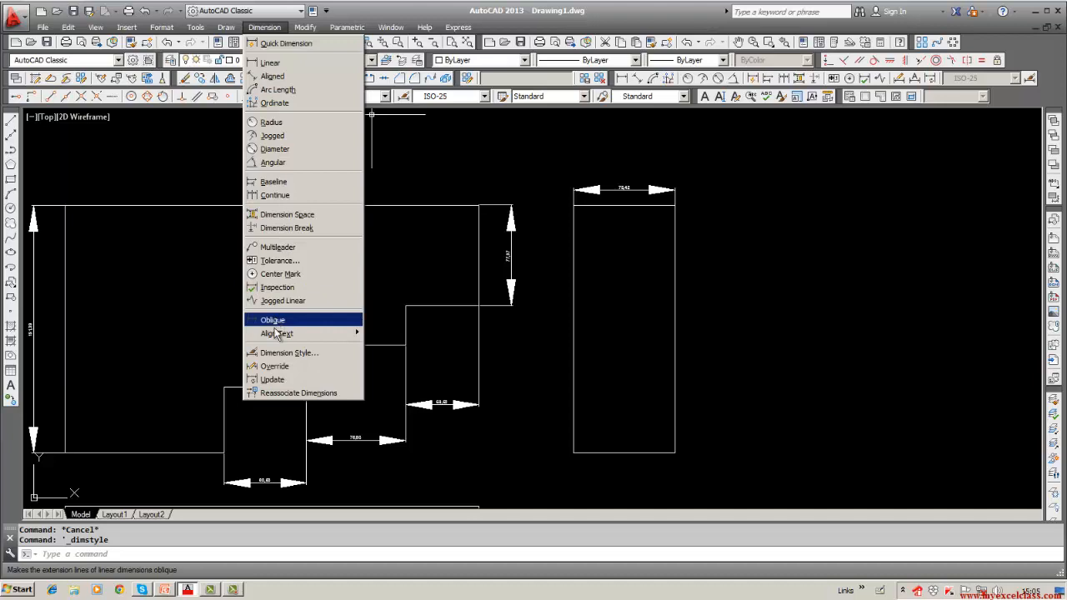
left_click(284, 353)
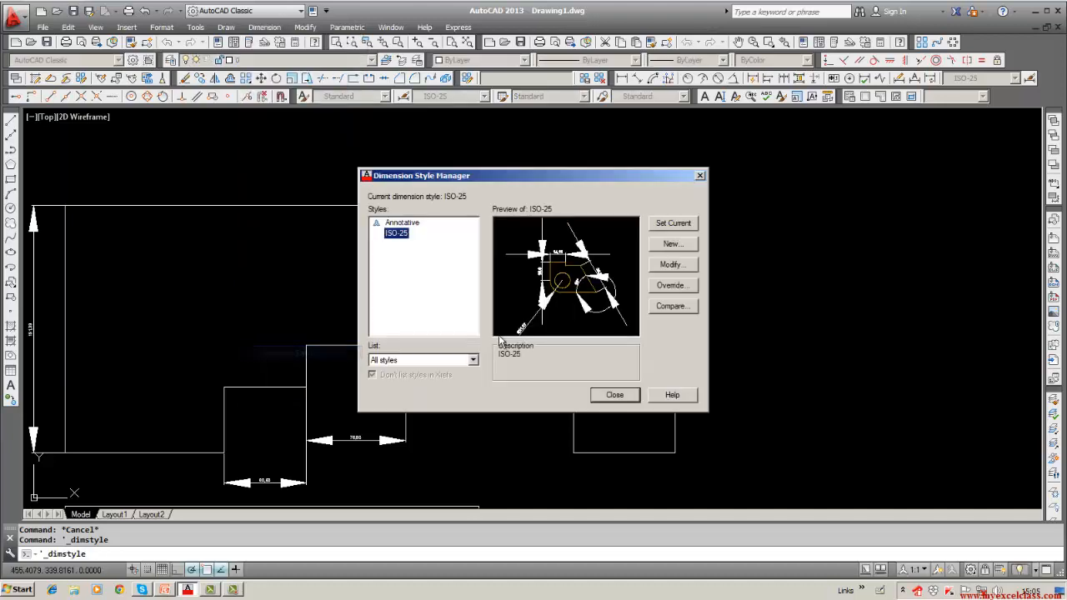
left_click(677, 265)
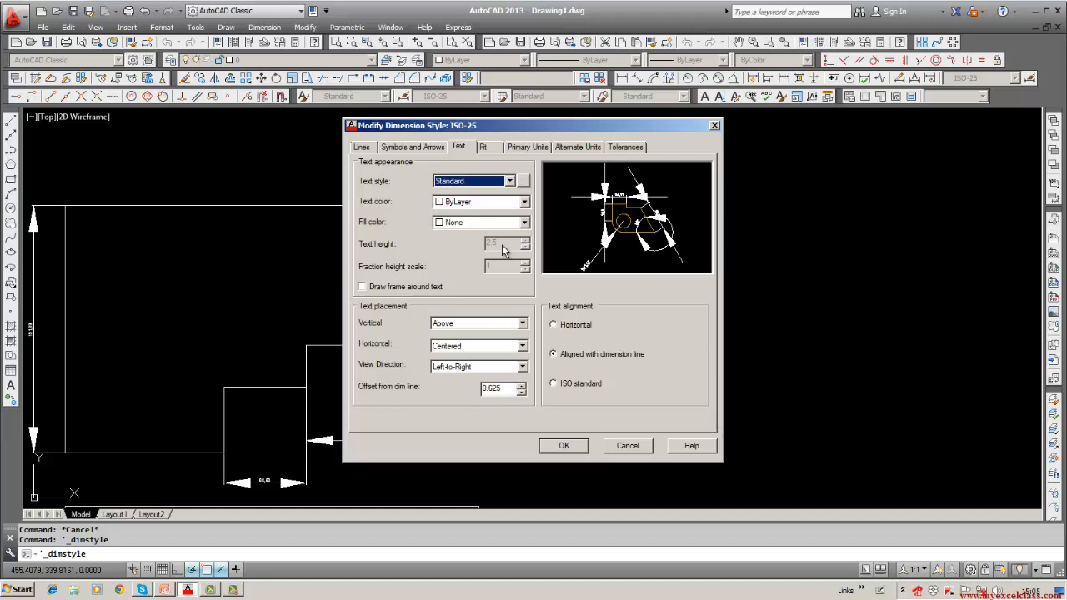
left_click(523, 183)
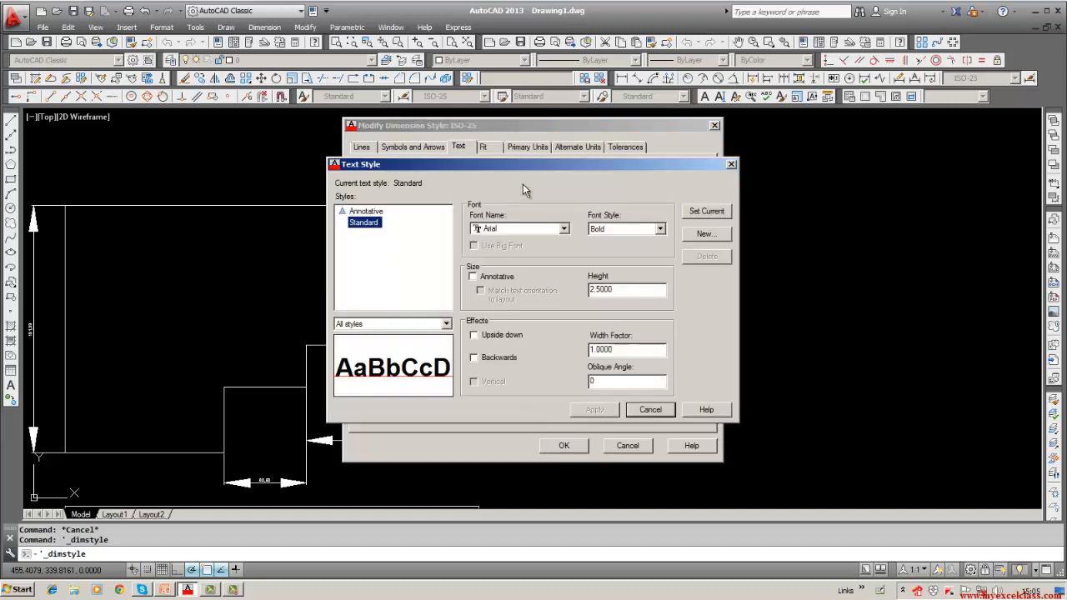
left_click(633, 291)
key("BackSpace")
key("BackSpace")
key("BackSpace")
key("BackSpace")
key("BackSpace")
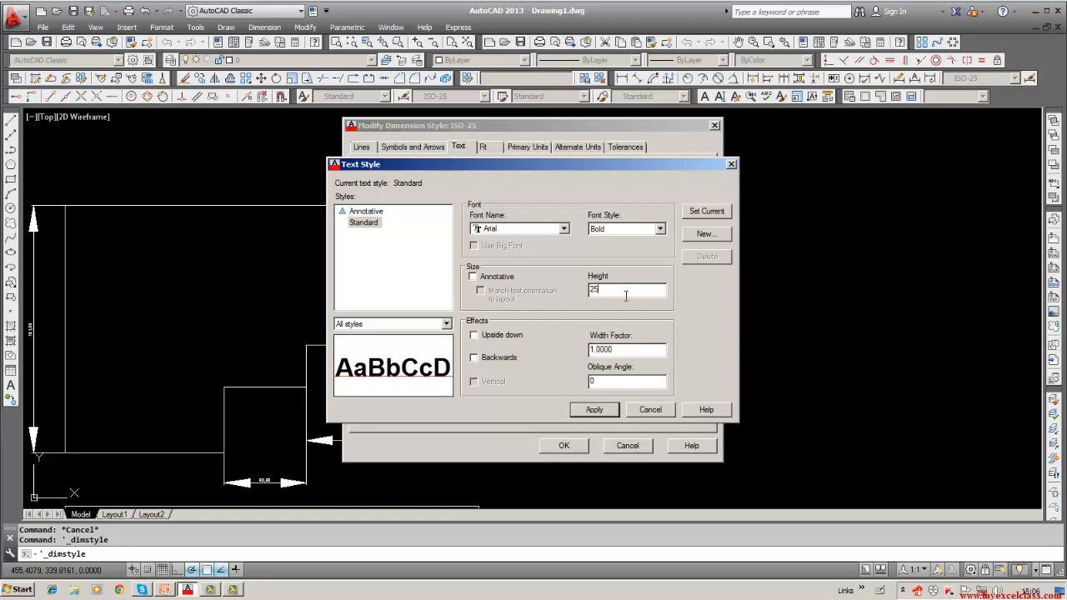
type("5")
left_click(605, 415)
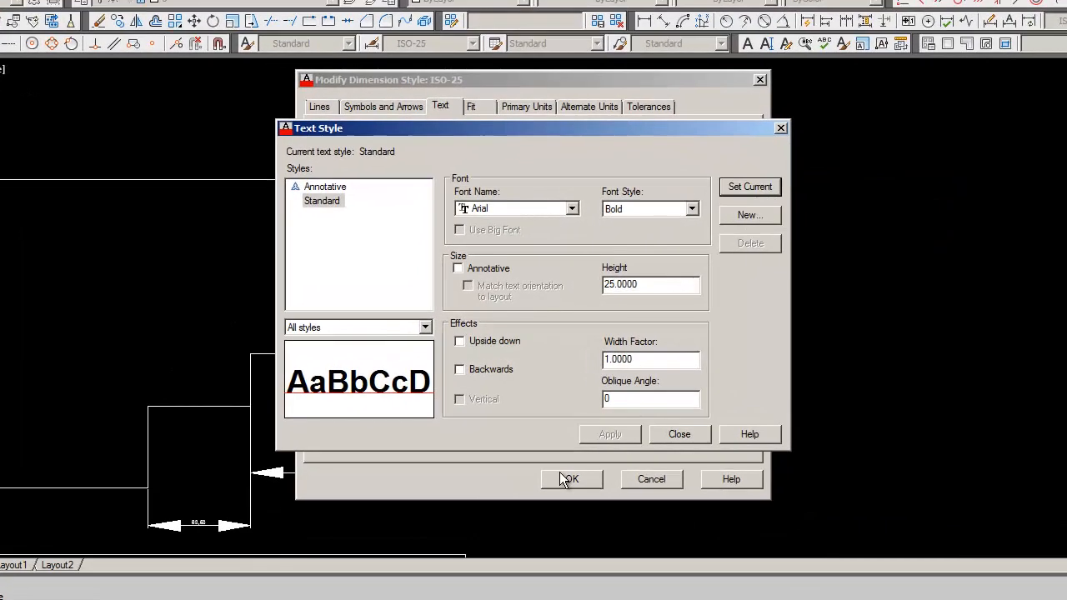
left_click(665, 434)
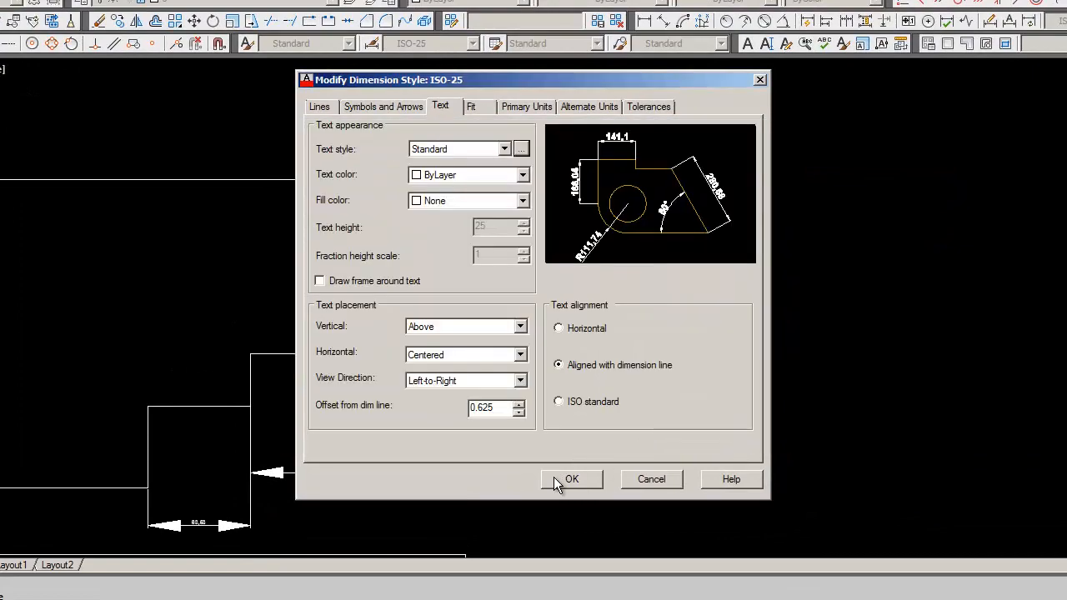
left_click(567, 479)
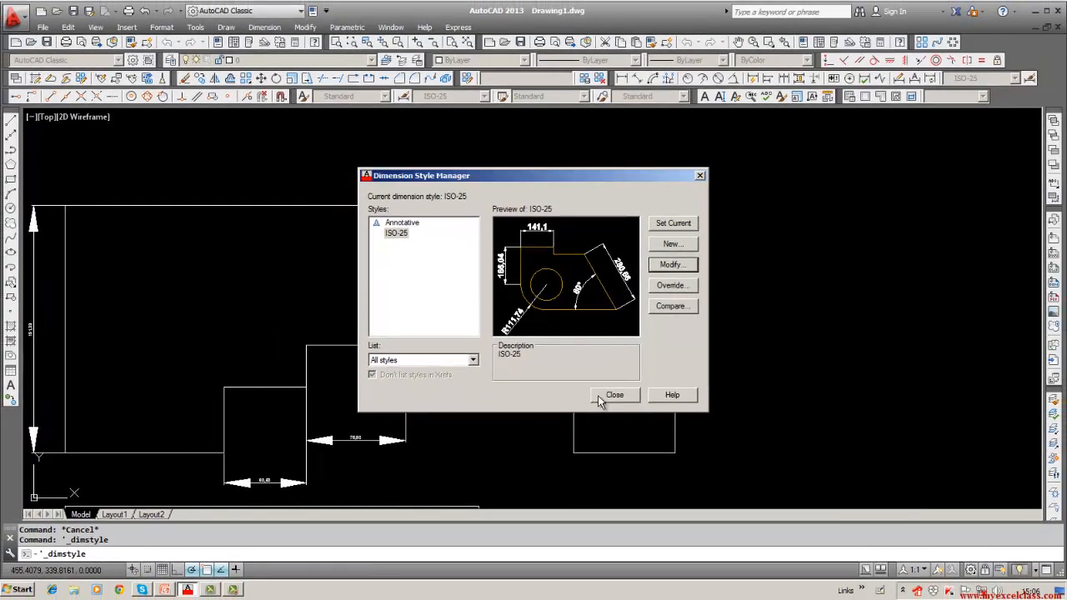
left_click(618, 402)
left_click(570, 396)
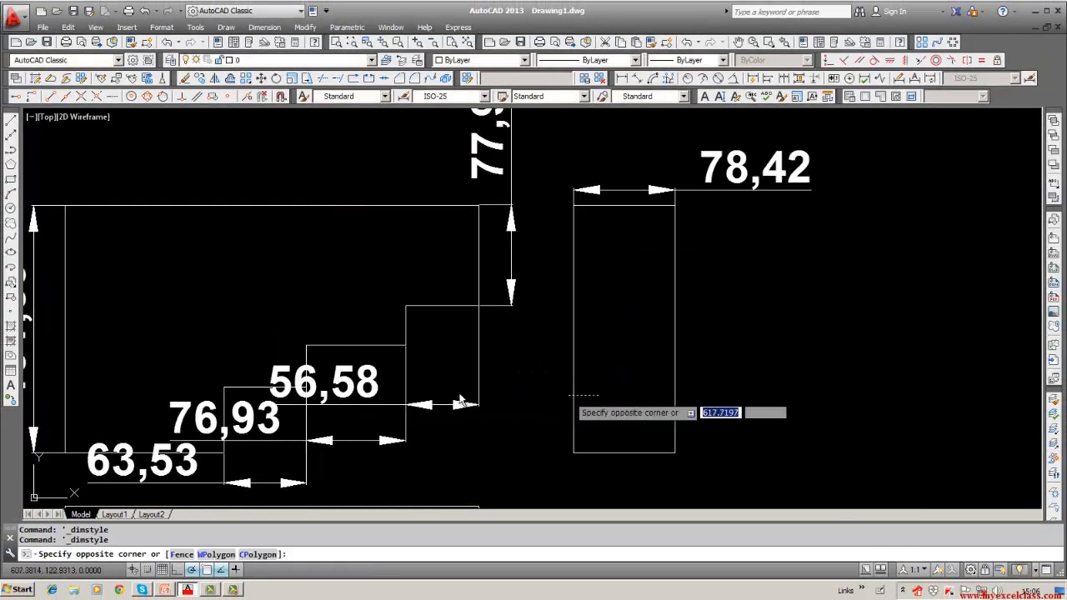
scroll(441, 397, "down", 3)
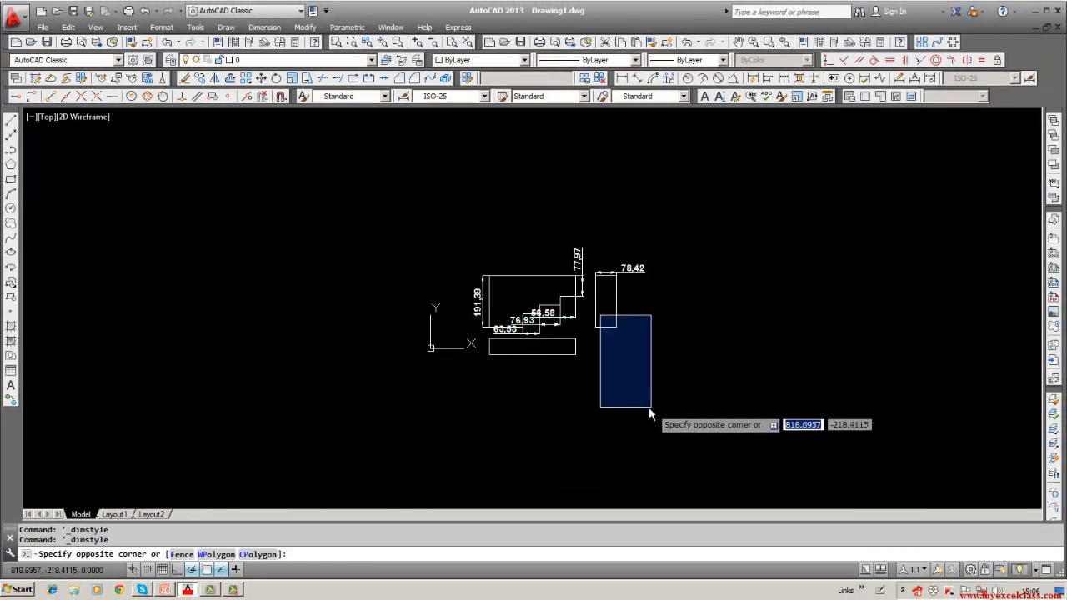
key("Escape")
key("Escape")
left_click(581, 264)
mouse_move(579, 260)
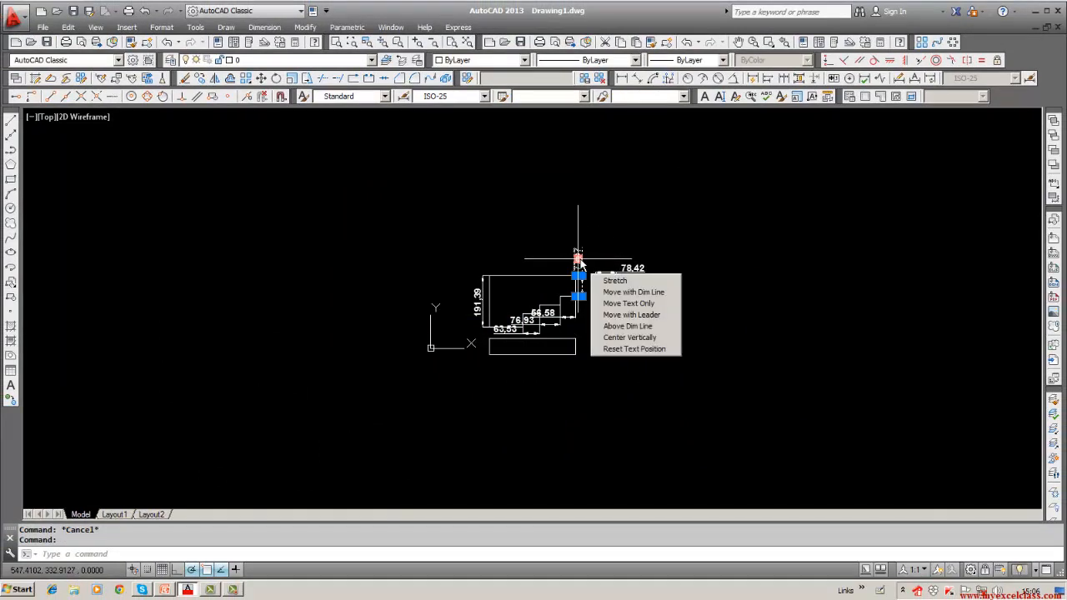
key("Escape")
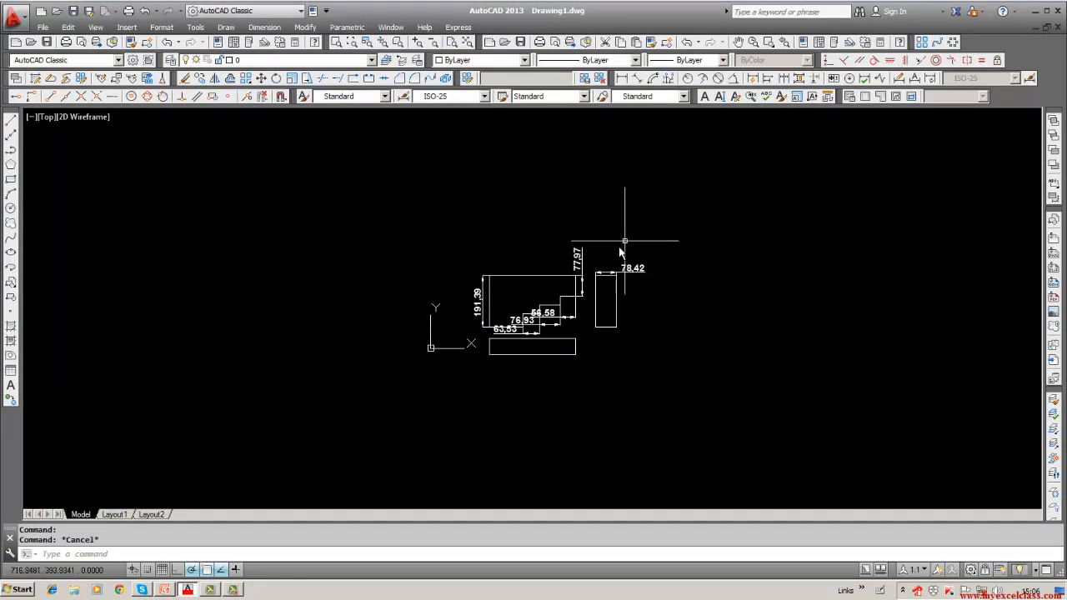
right_click(582, 264)
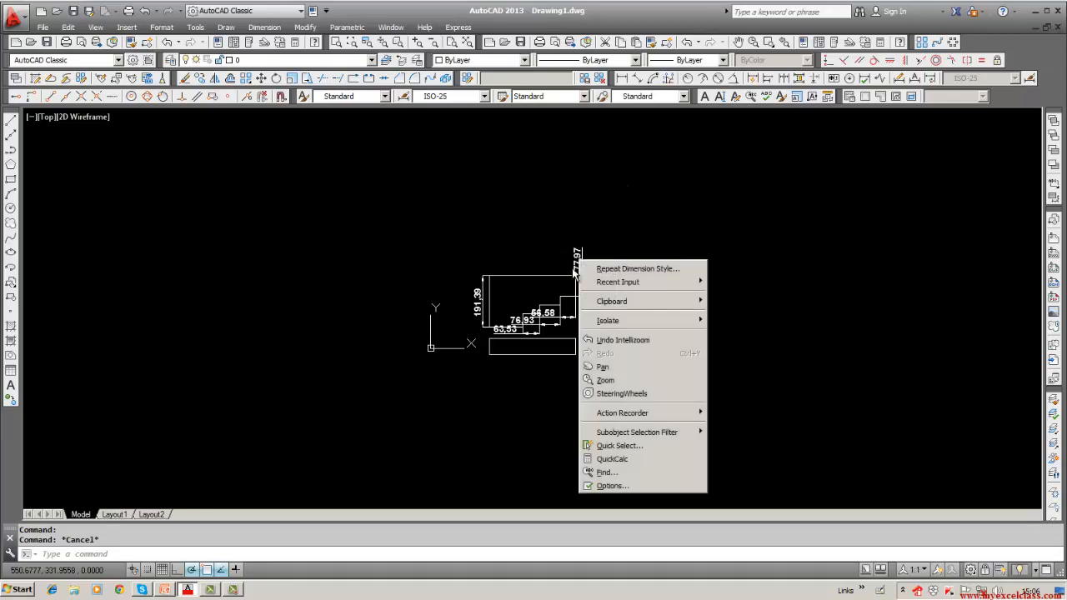
left_click(573, 272)
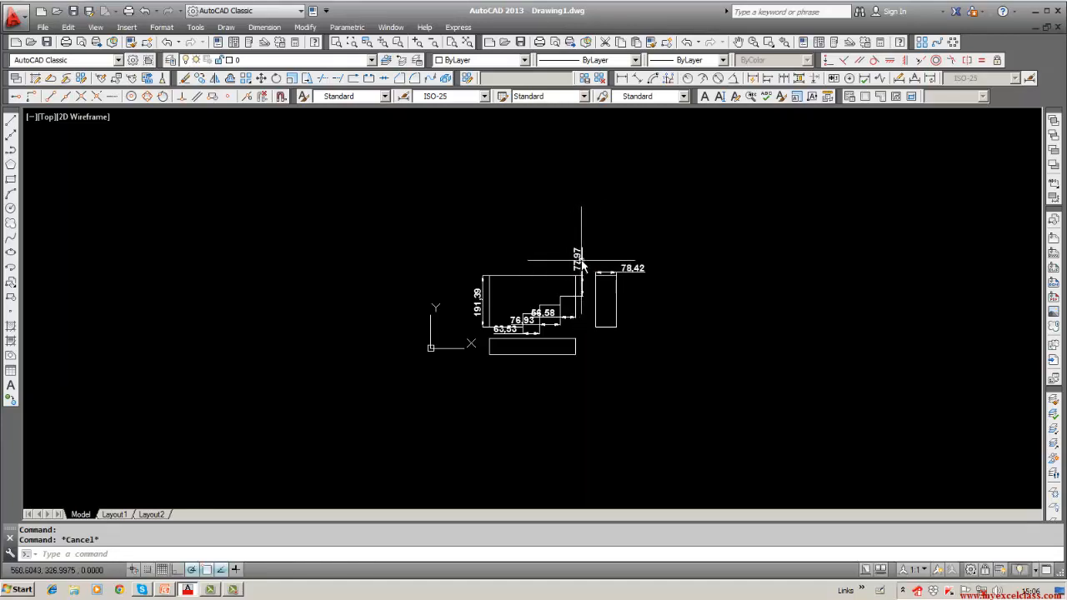
left_click(581, 265)
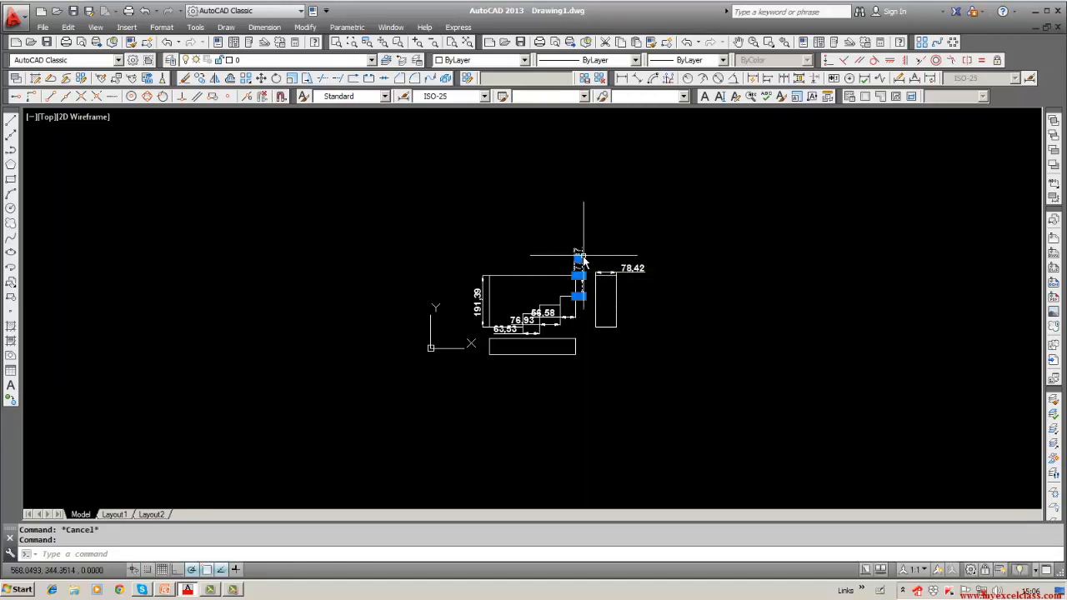
right_click(579, 266)
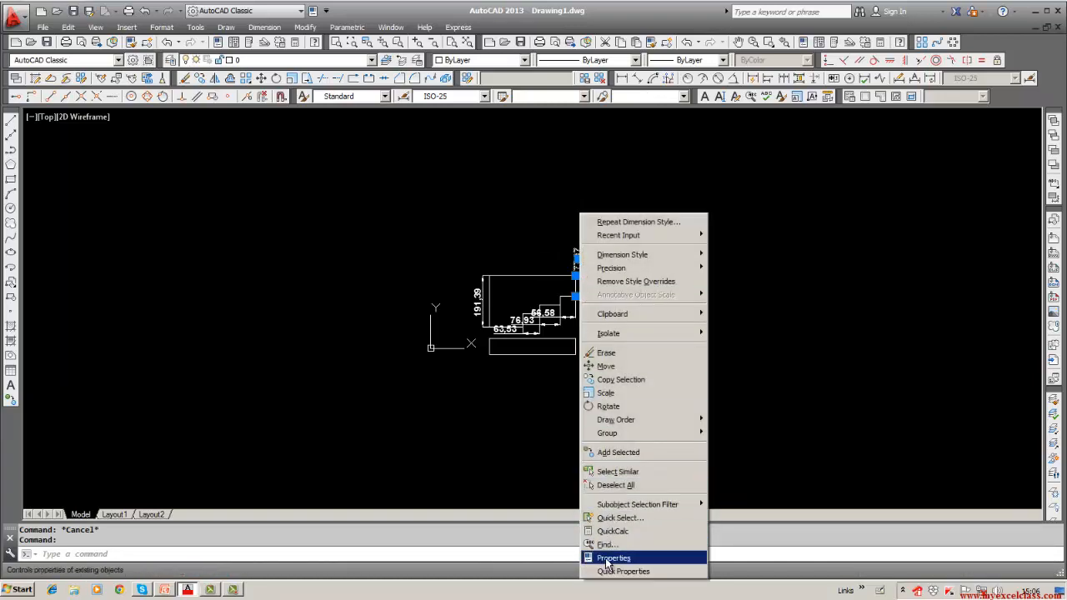
left_click(497, 445)
key("Escape")
key("Escape")
Open the full properties of the stepped profile's right-hand vertical dimension and choose ISO-25 as its dimension style.
left_click(579, 274)
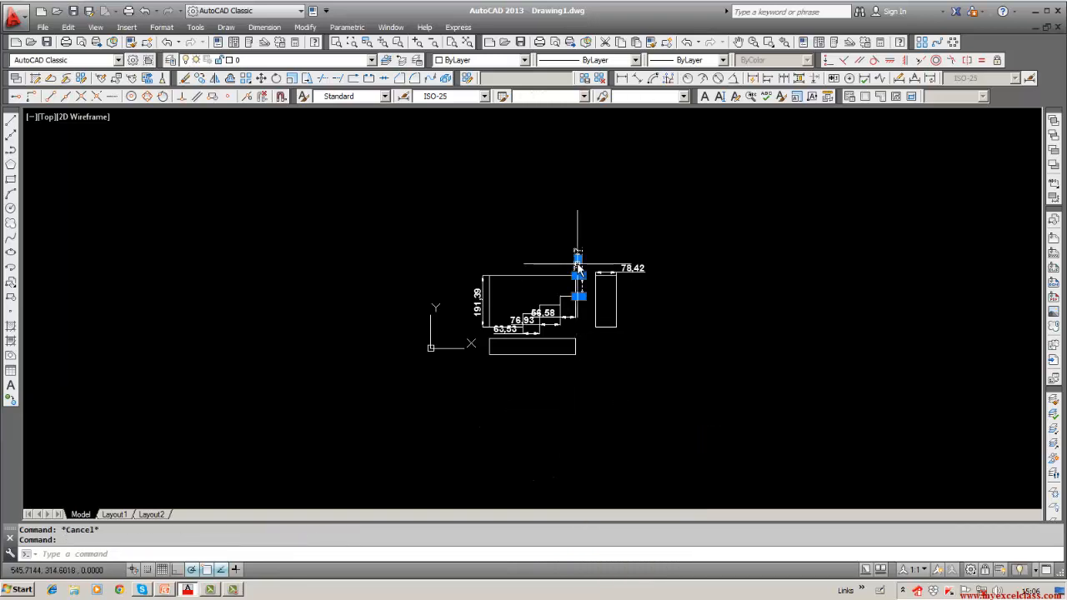
mouse_move(579, 262)
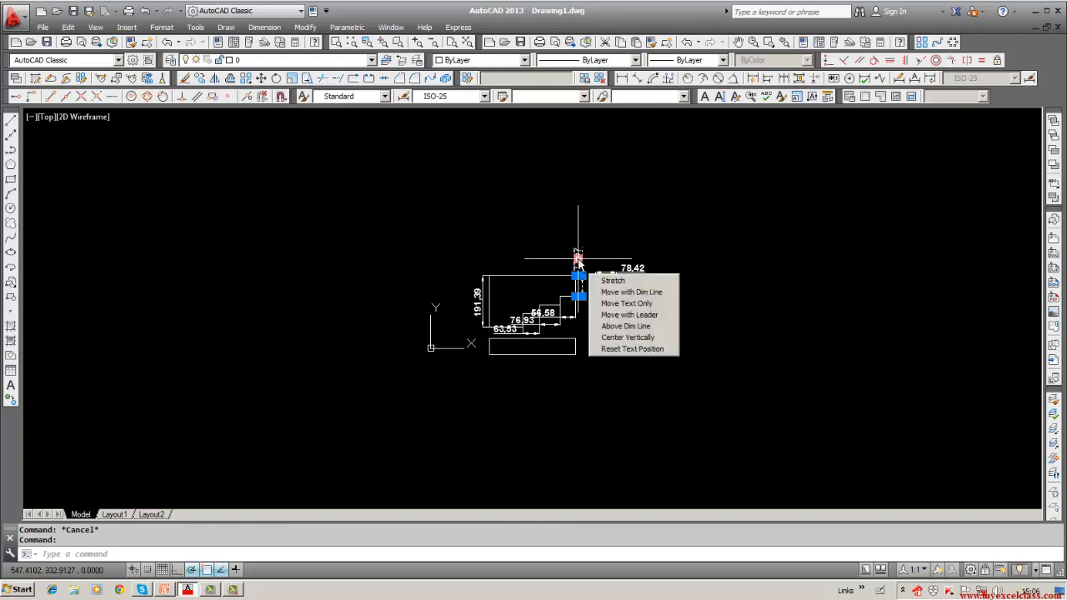
right_click(580, 265)
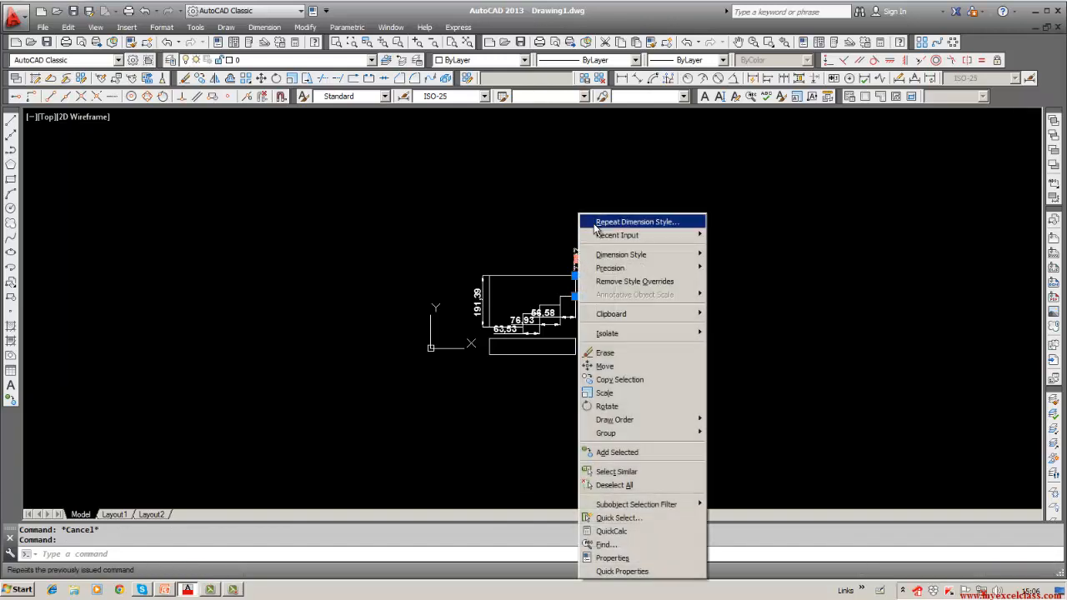
left_click(613, 558)
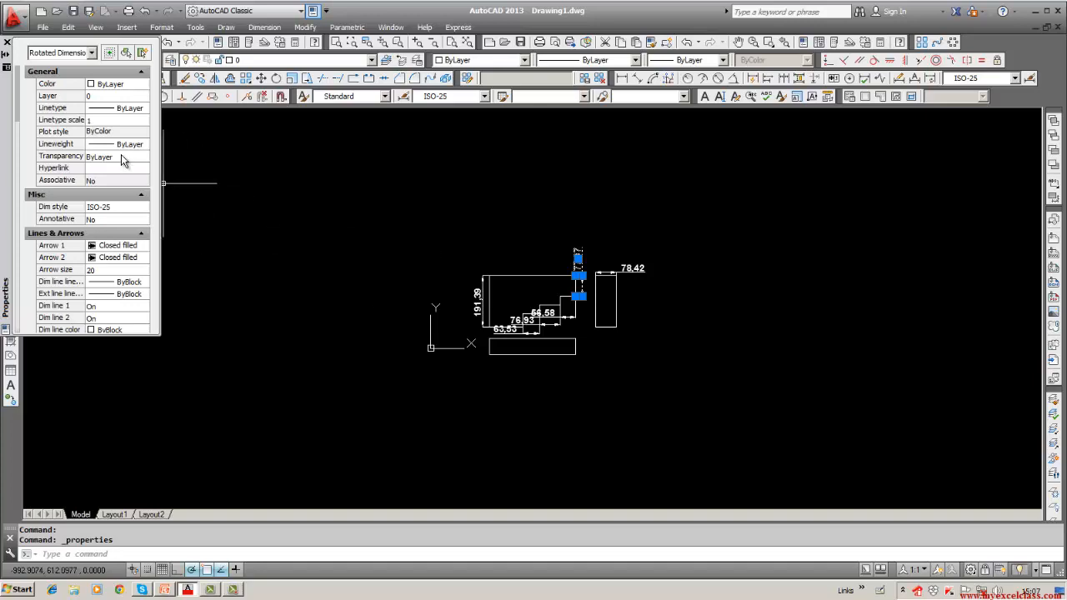
left_click(124, 210)
left_click(124, 210)
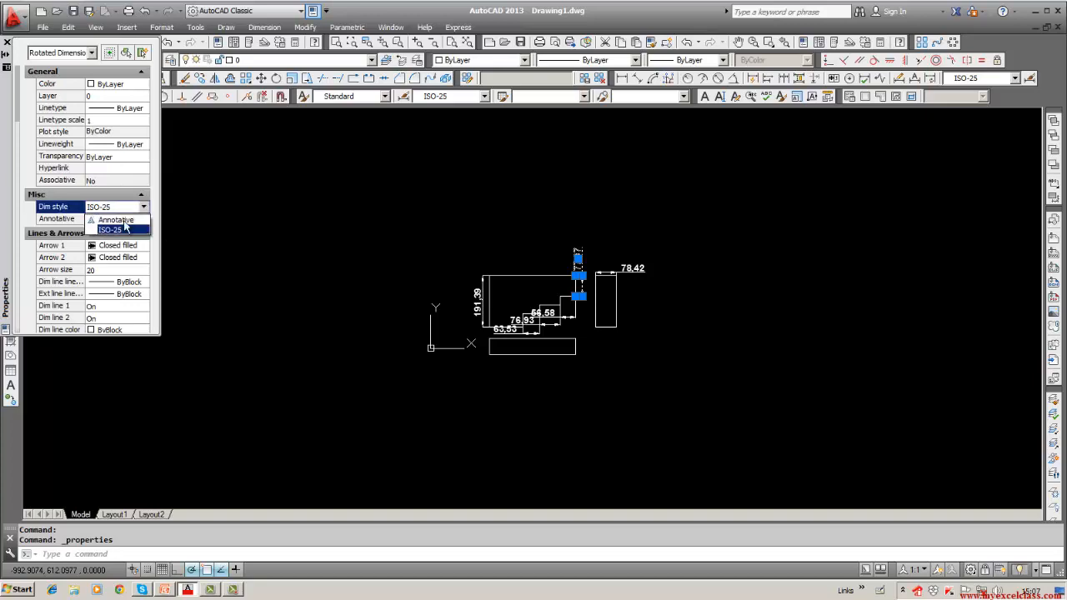
left_click(125, 230)
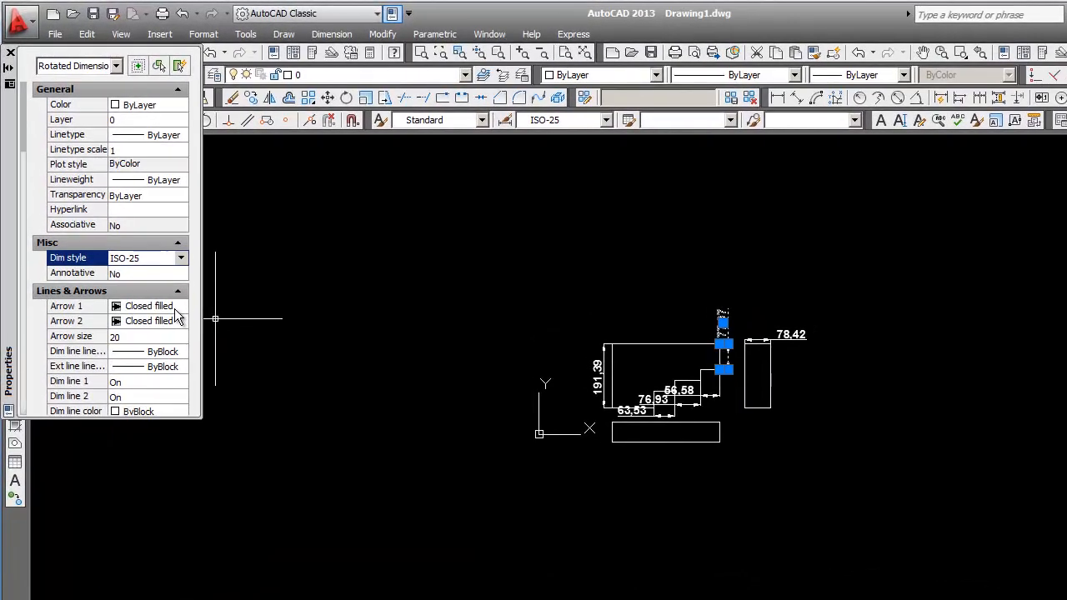
Review both arrowhead types and the arrow size in the selected vertical dimension's properties.
left_click(141, 249)
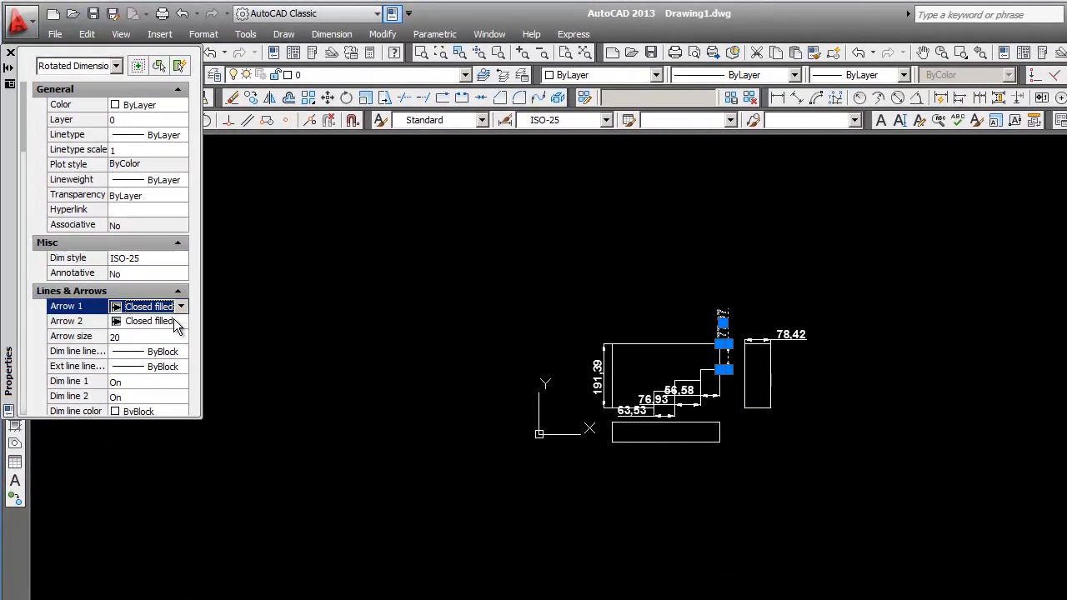
left_click(175, 321)
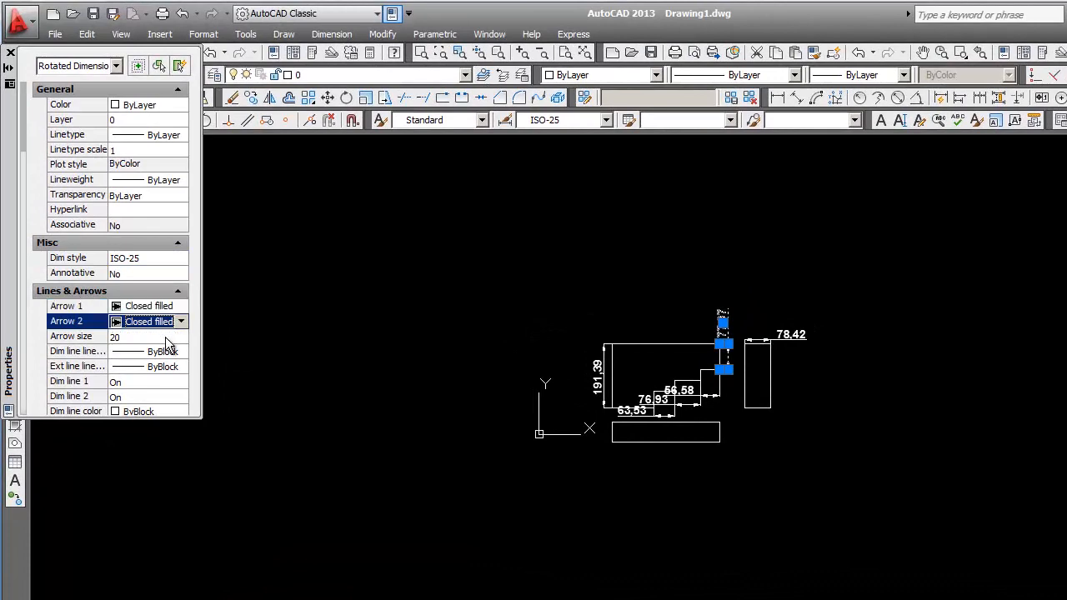
left_click(167, 336)
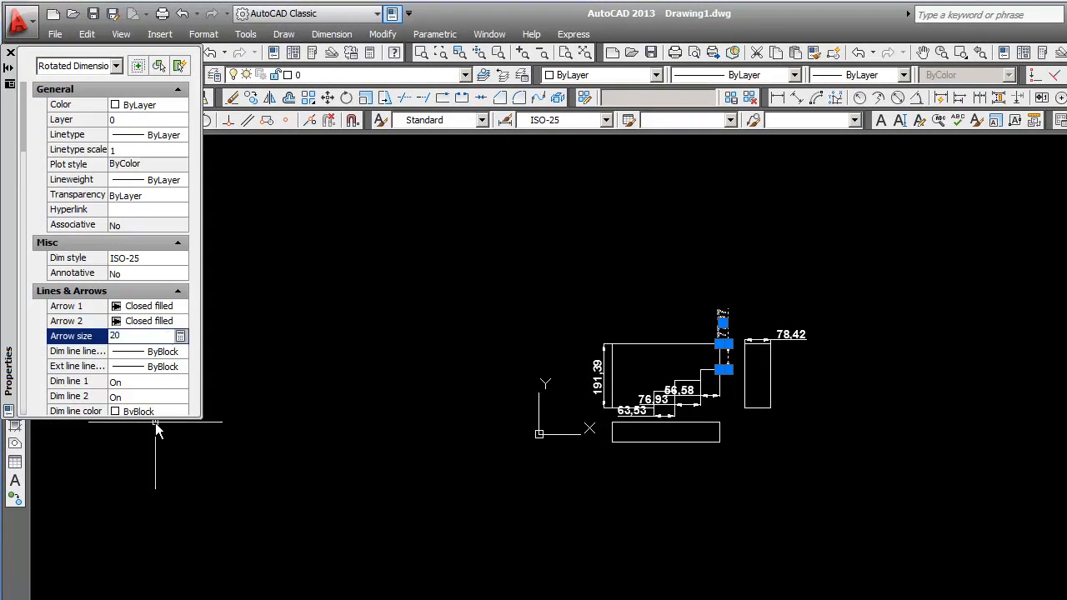
left_click(177, 292)
left_click(178, 294)
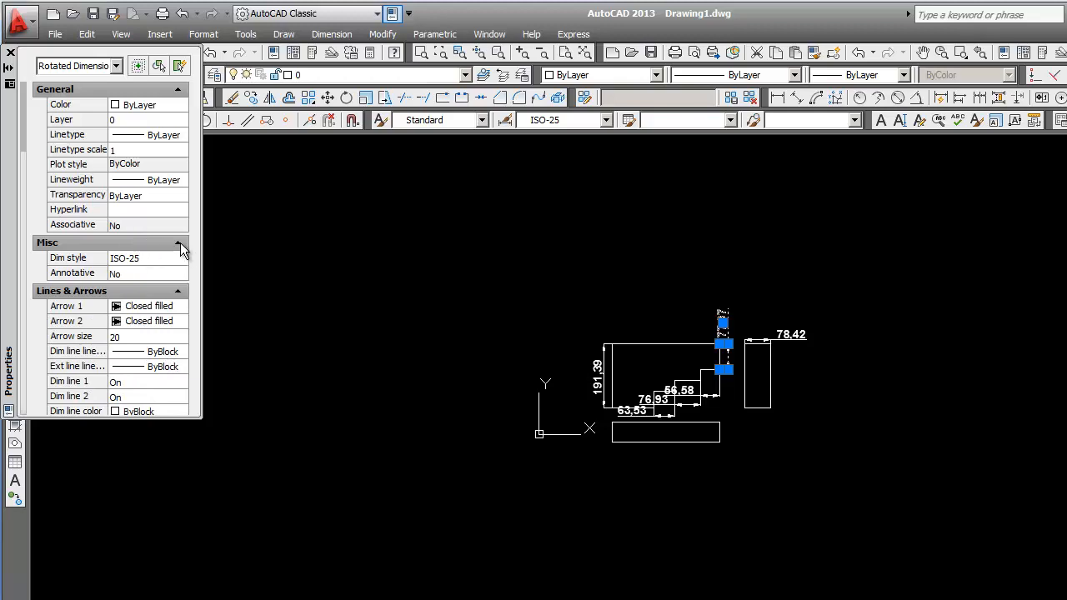
left_click(178, 243)
left_click(179, 243)
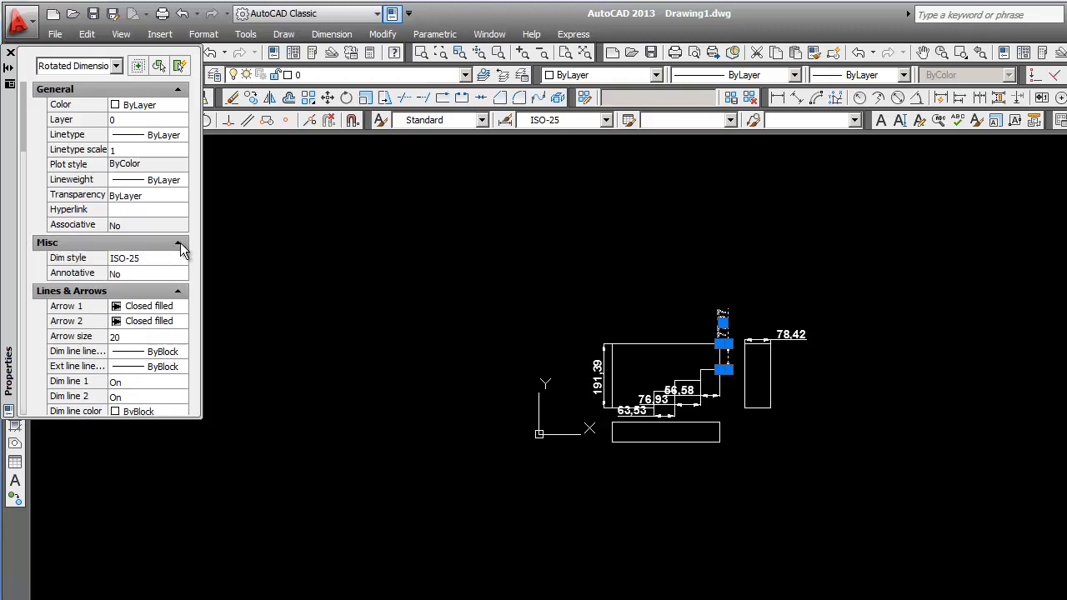
Set the selected vertical dimension's text height to 20, then close its properties and deselect it.
left_click(178, 290)
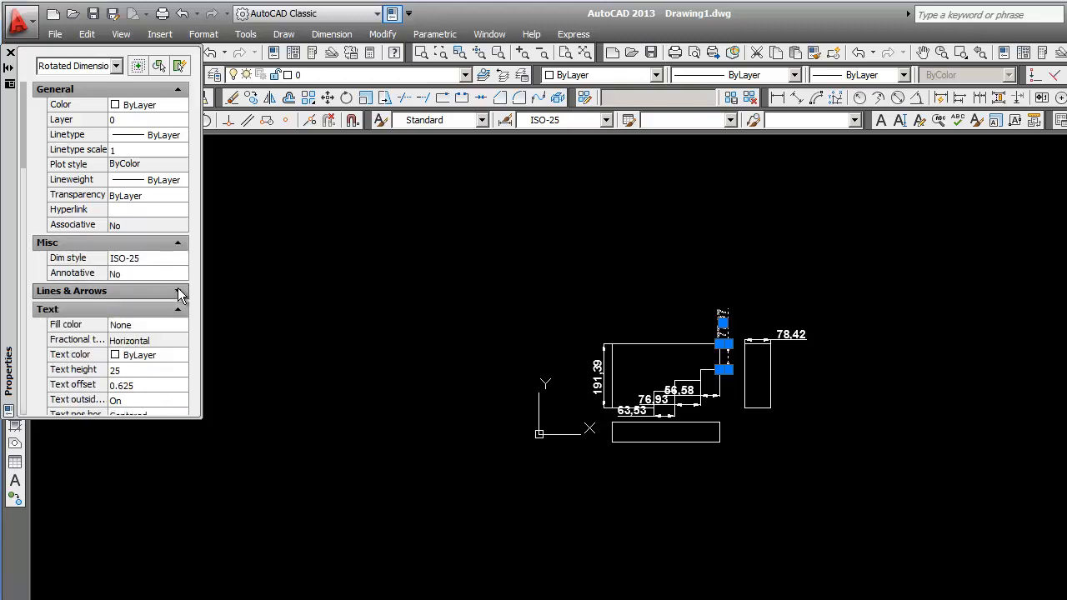
left_click(178, 289)
left_click(177, 290)
left_click(130, 371)
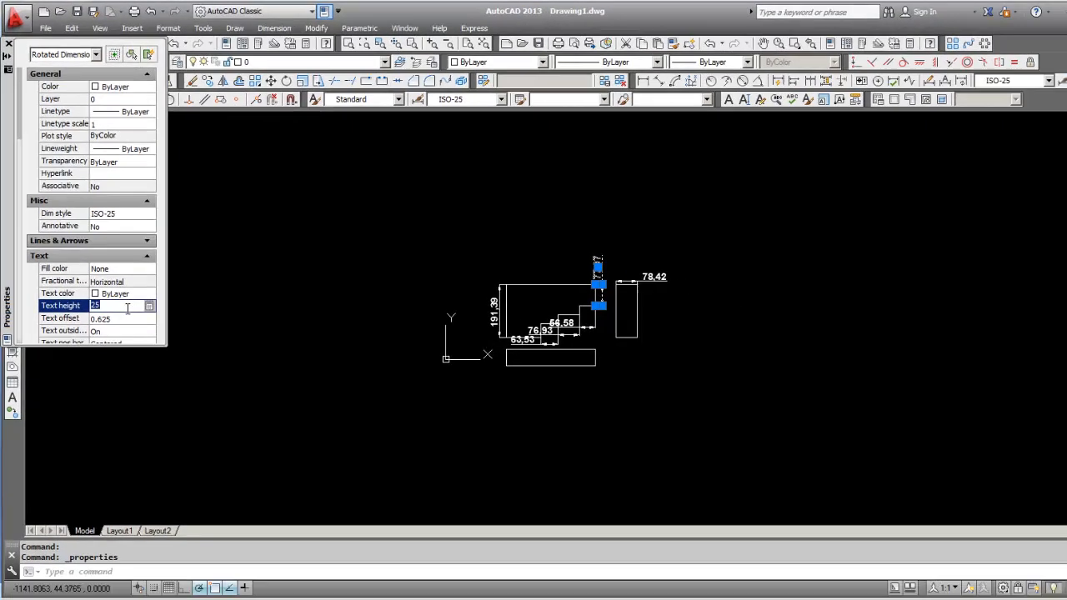
key("BackSpace")
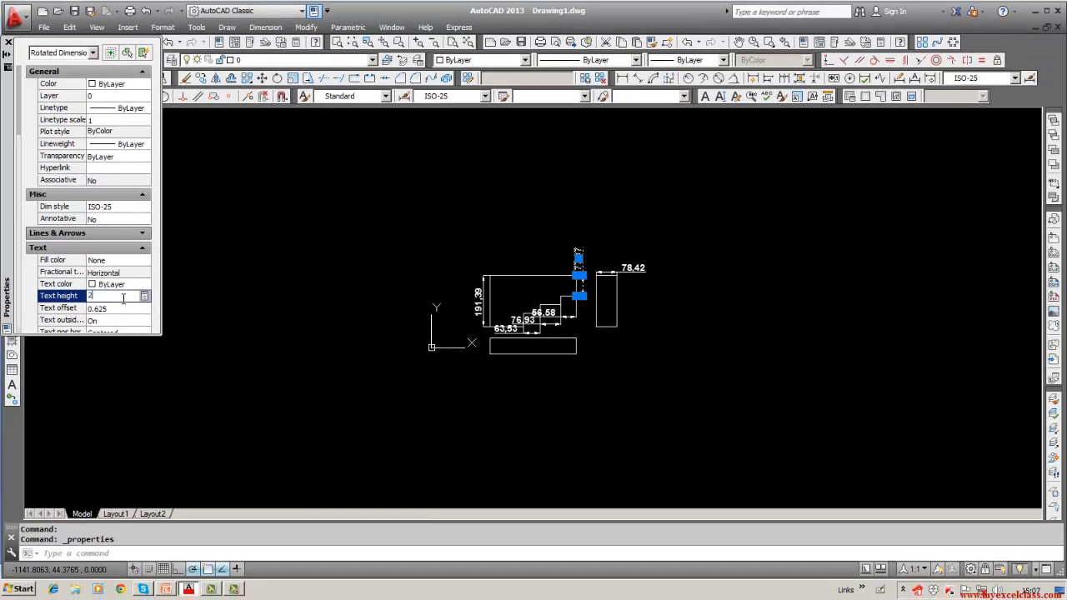
type("20")
left_click(124, 307)
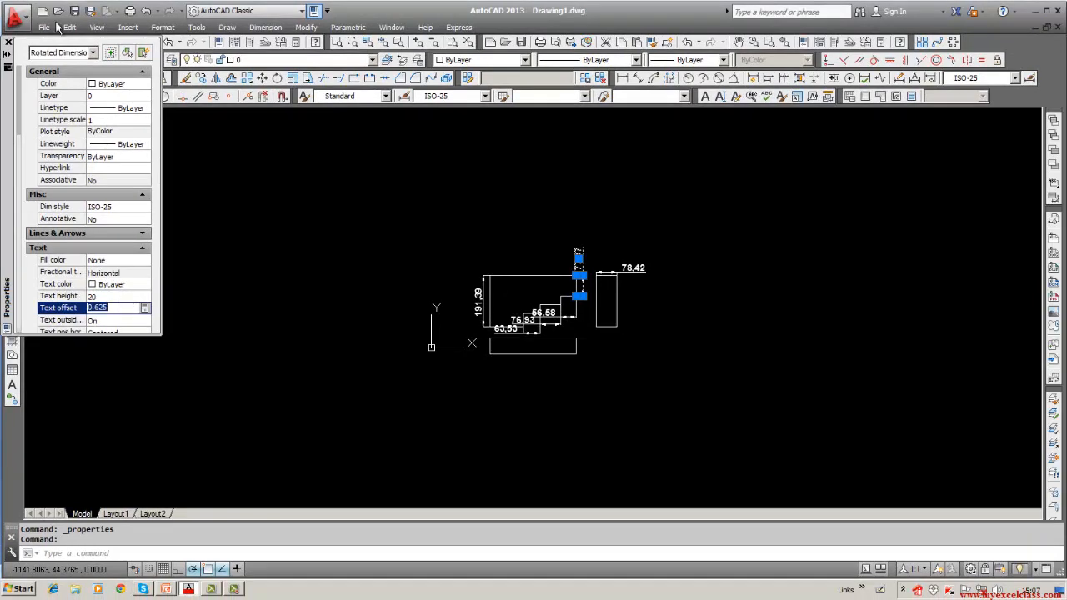
left_click(8, 42)
key("Escape")
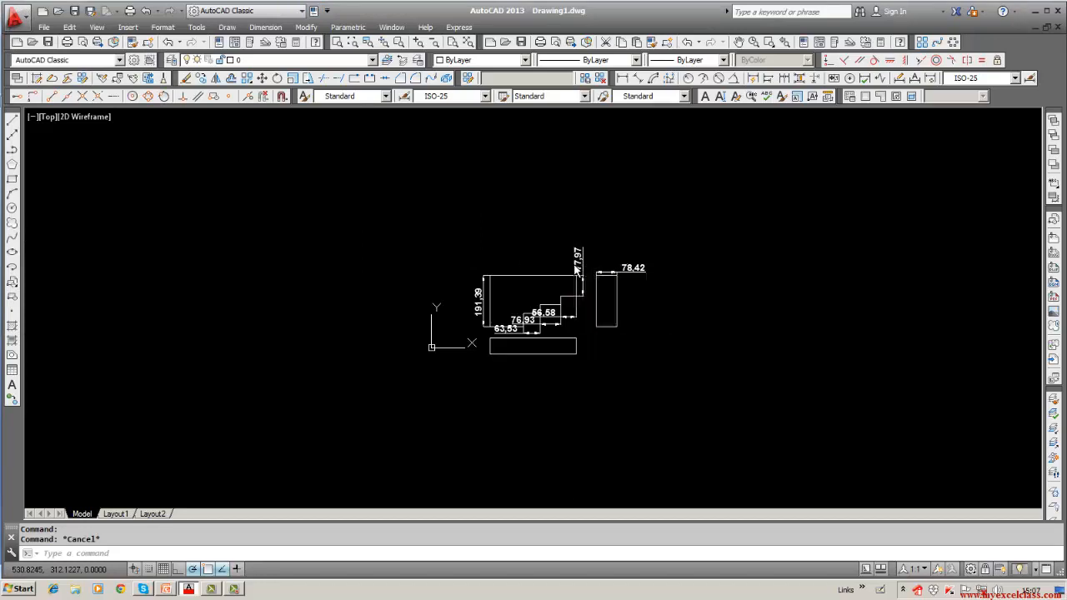
right_click(574, 264)
left_click(587, 455)
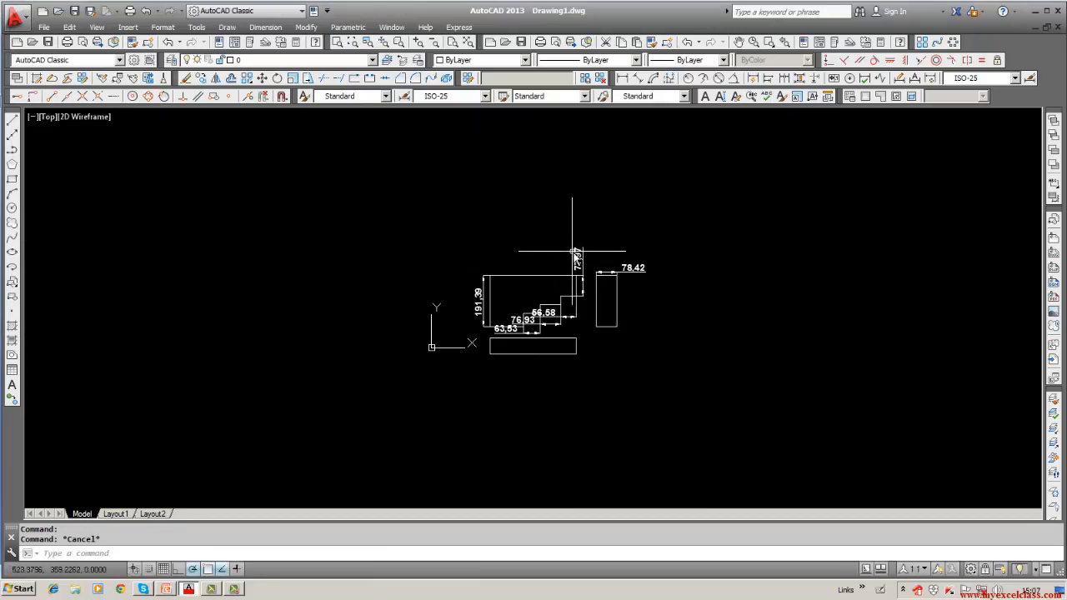
key("Escape")
right_click(580, 260)
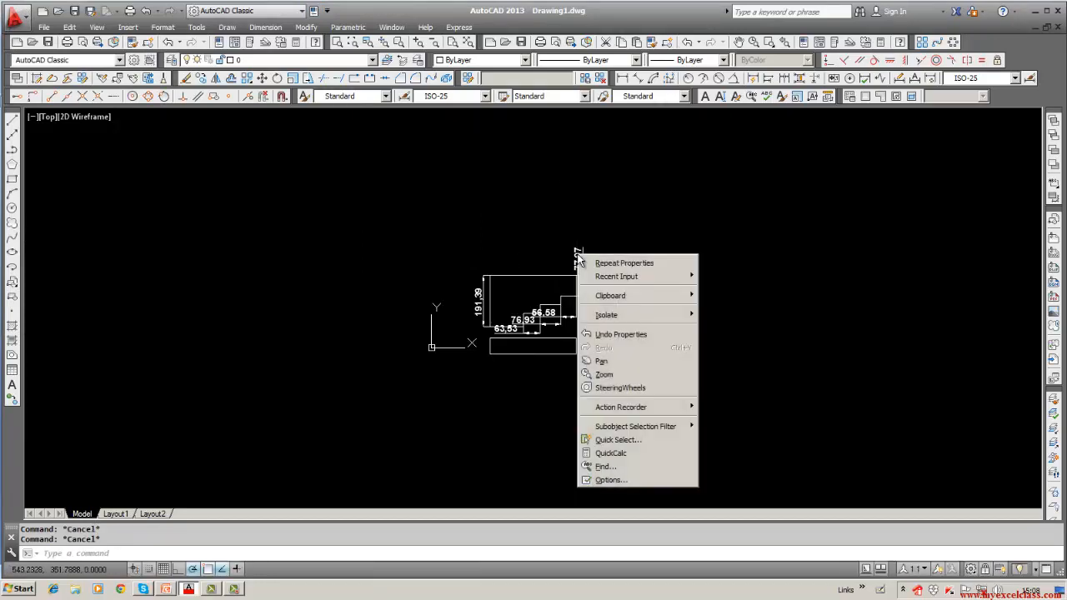
left_click(532, 253)
key("Escape")
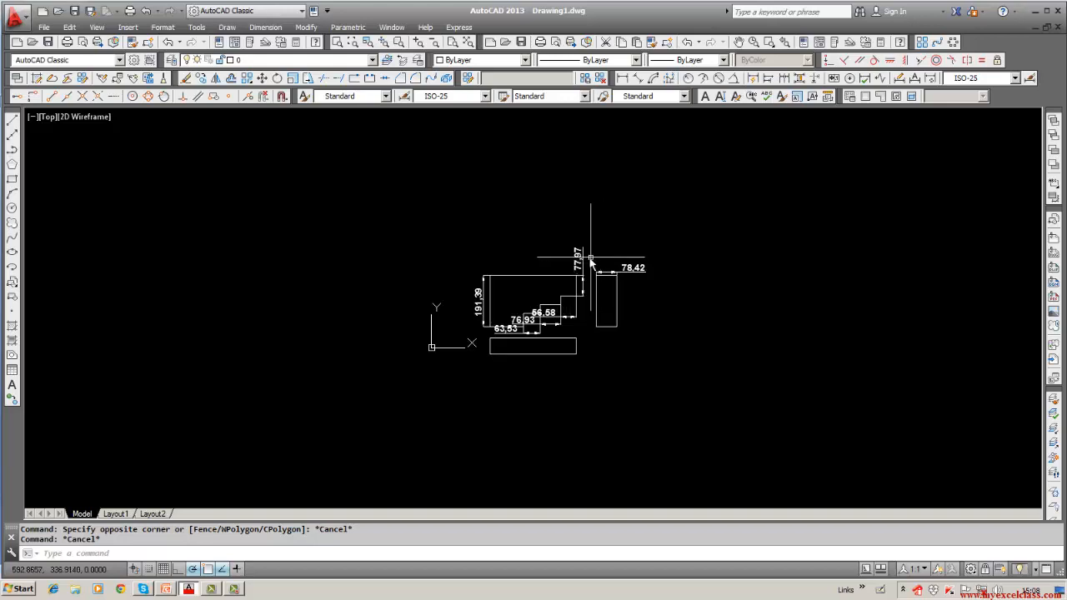
Check the full properties of the stepped profile's right-hand vertical dimension, then close them and deselect it.
left_click(574, 264)
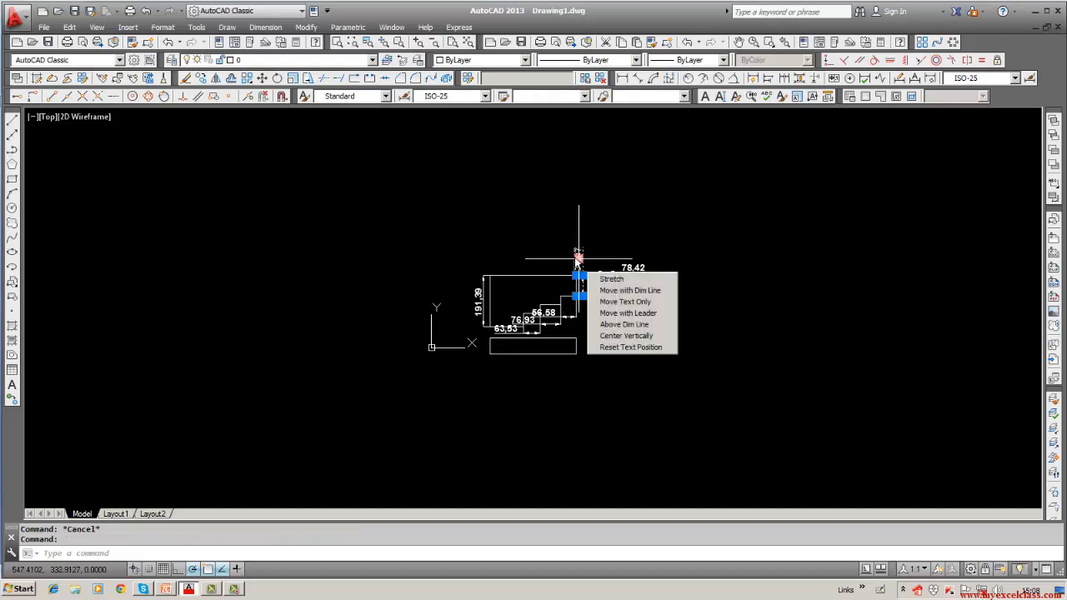
right_click(577, 258)
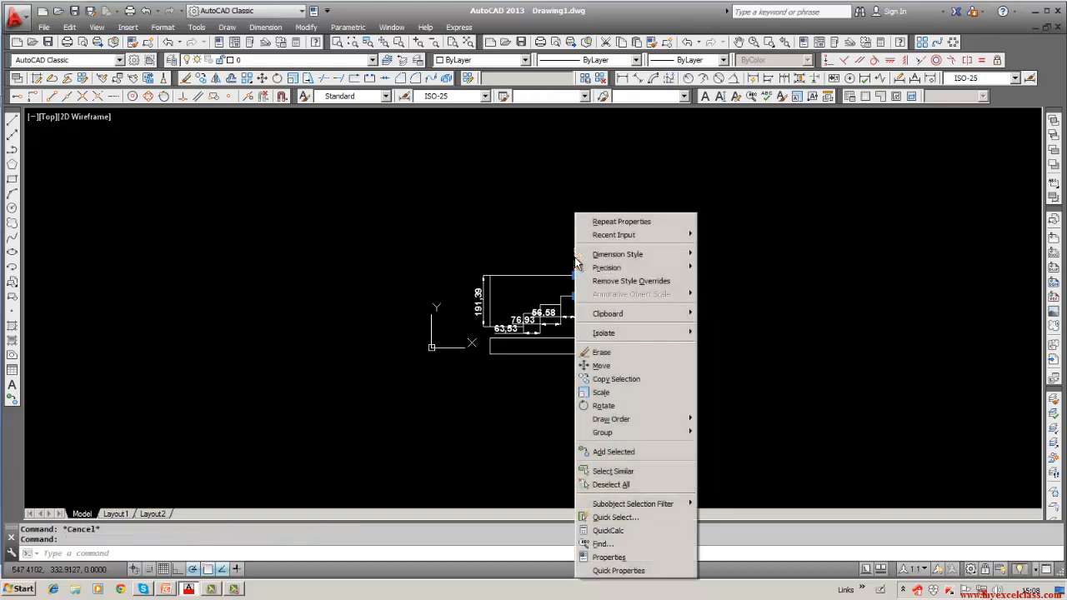
left_click(609, 557)
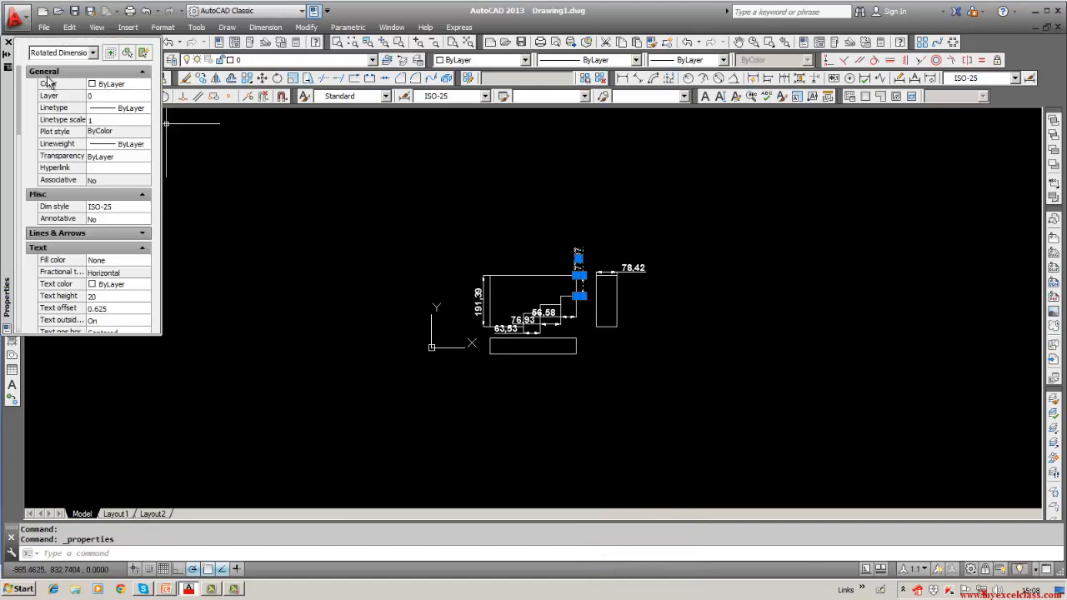
left_click(8, 43)
key("Escape")
key("Escape")
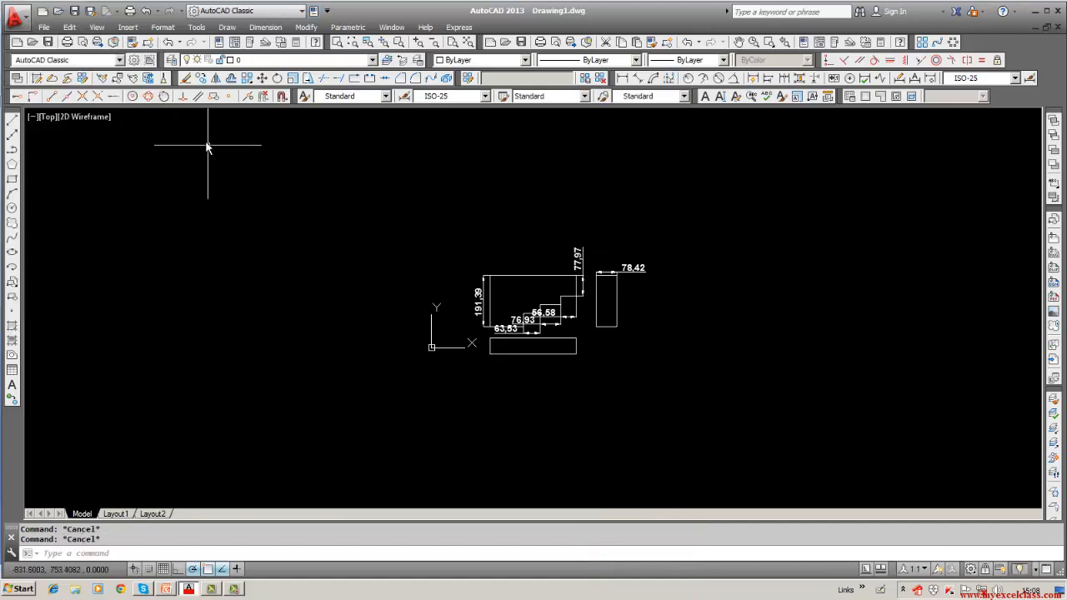
Erase the stepped profile, both aligned views and all their dimensions with a window selection.
left_click(185, 78)
type("w")
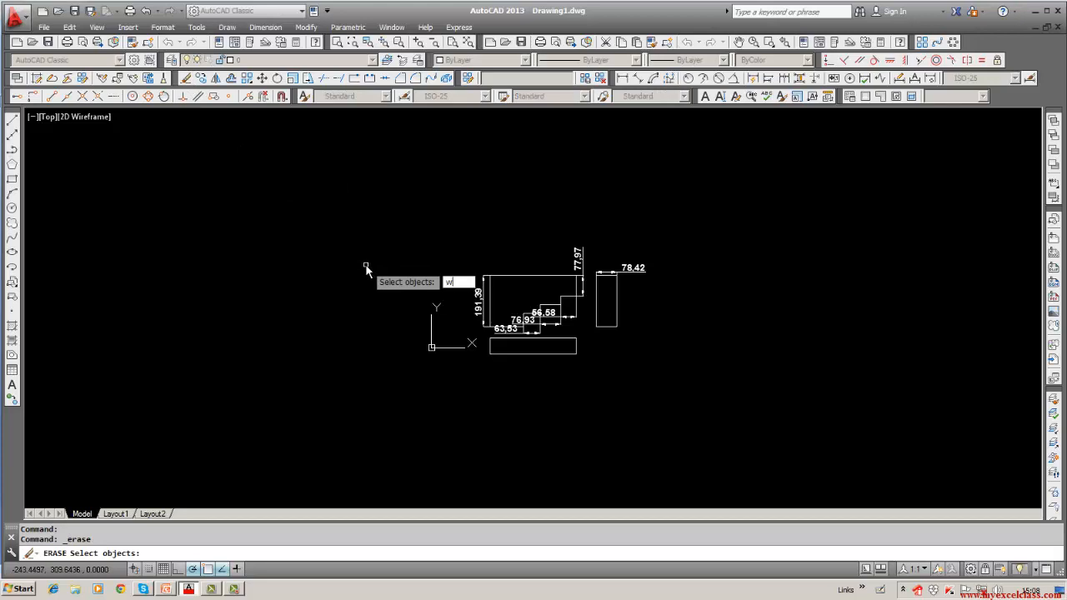
key("Return")
left_click(379, 193)
left_click(752, 422)
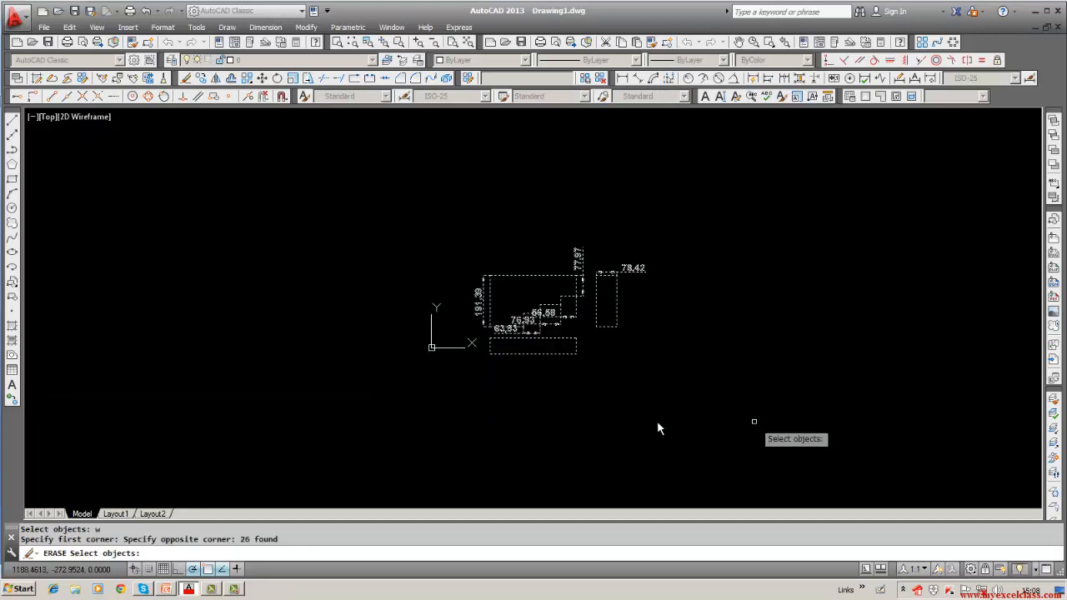
key("Return")
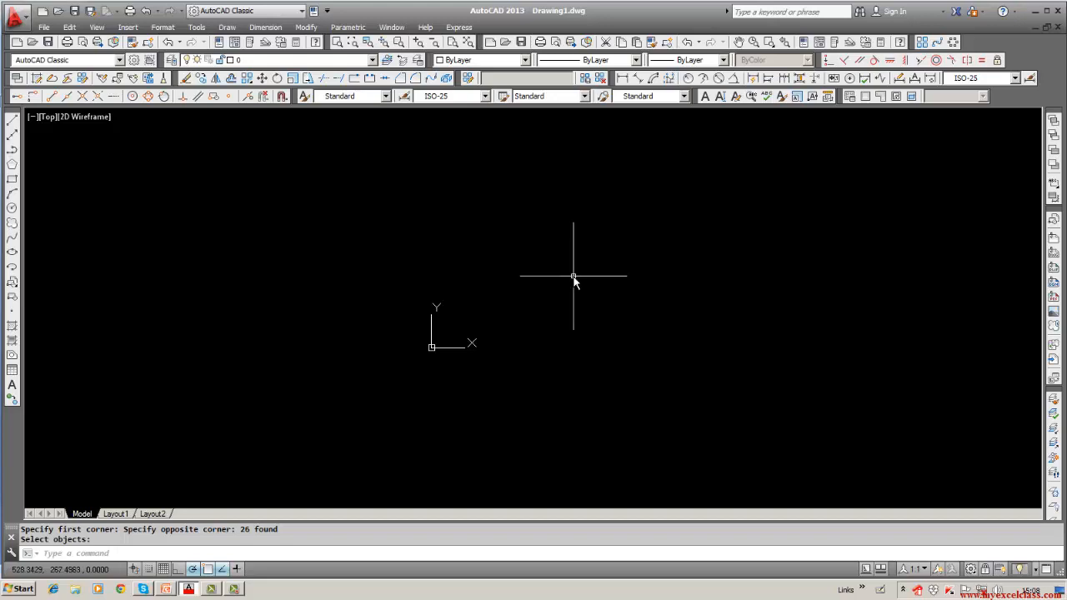
Draw a vertical line from the origin using the relative coordinates @0,500.
left_click(11, 119)
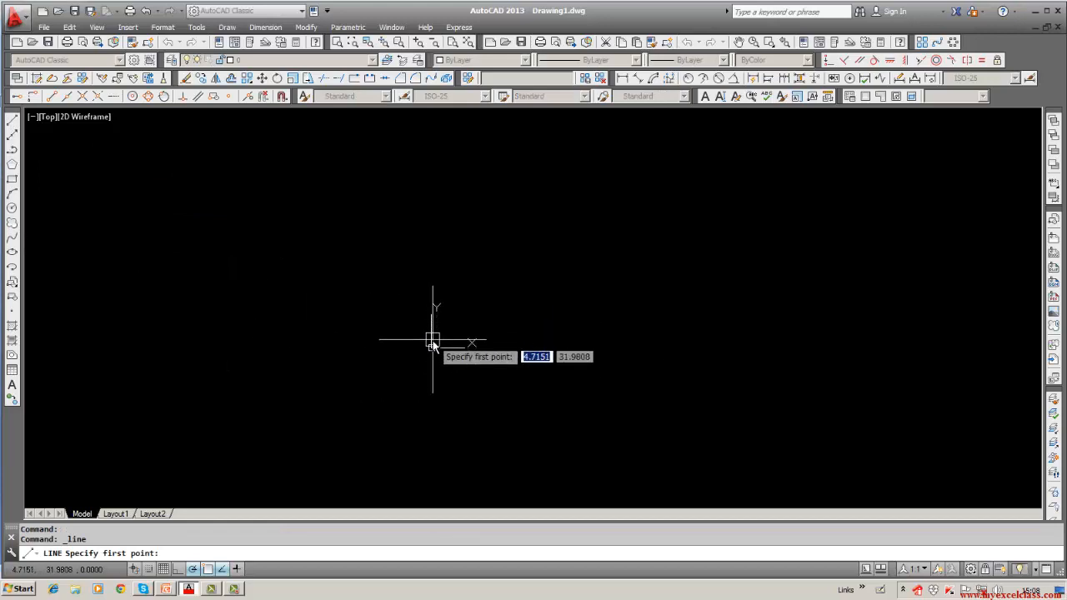
left_click(432, 347)
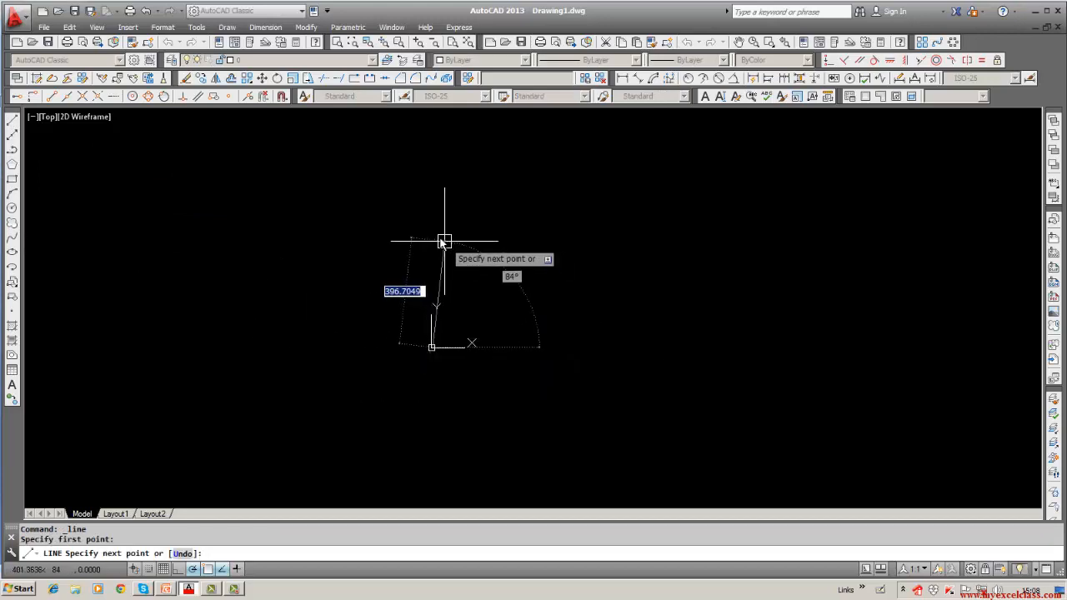
type("@")
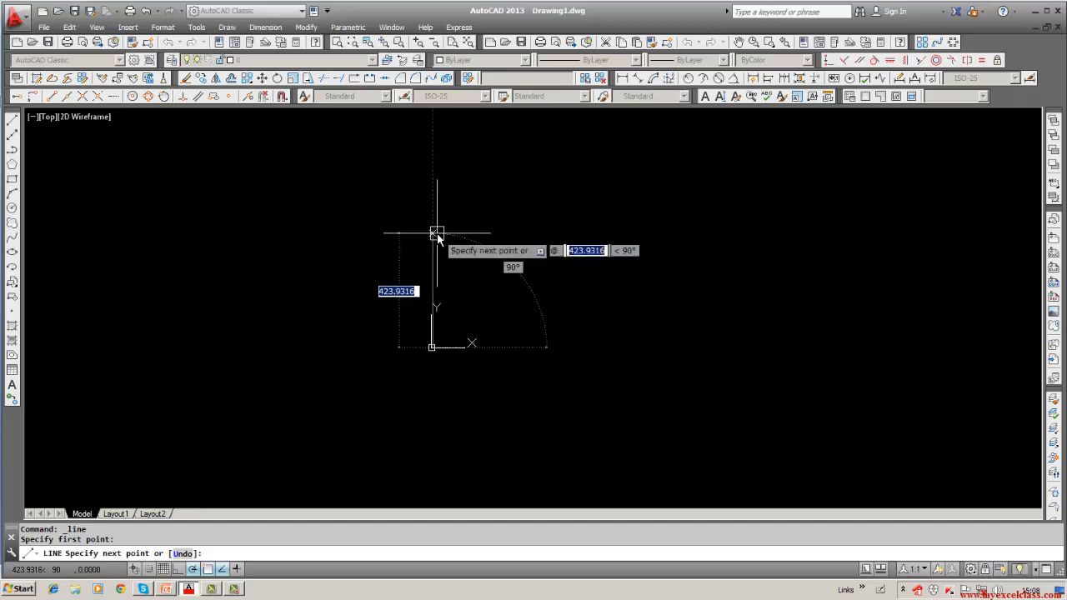
type("0")
key("Tab")
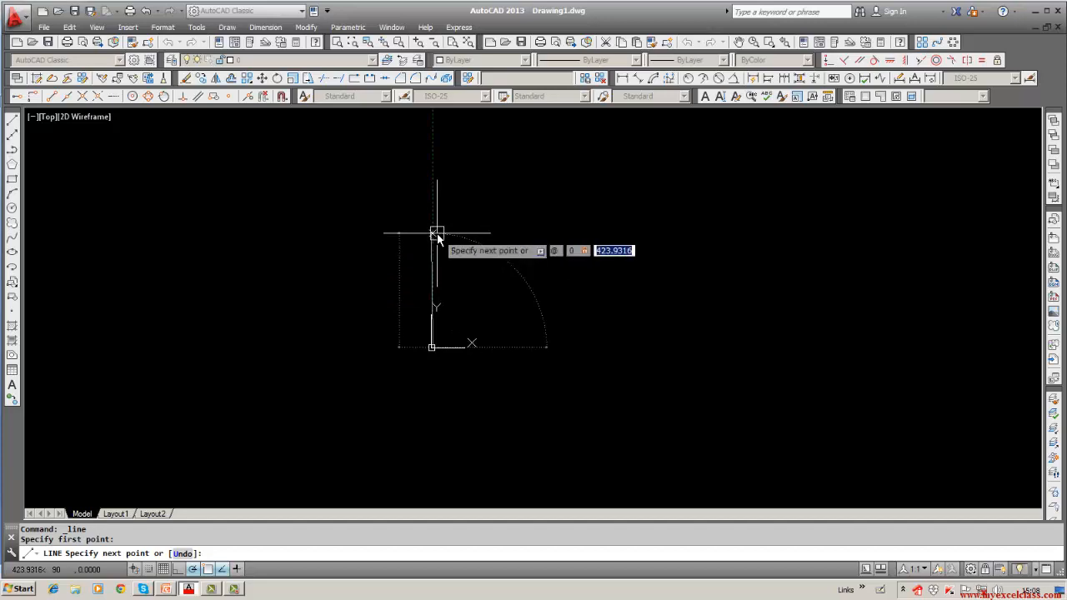
type("500")
key("Return")
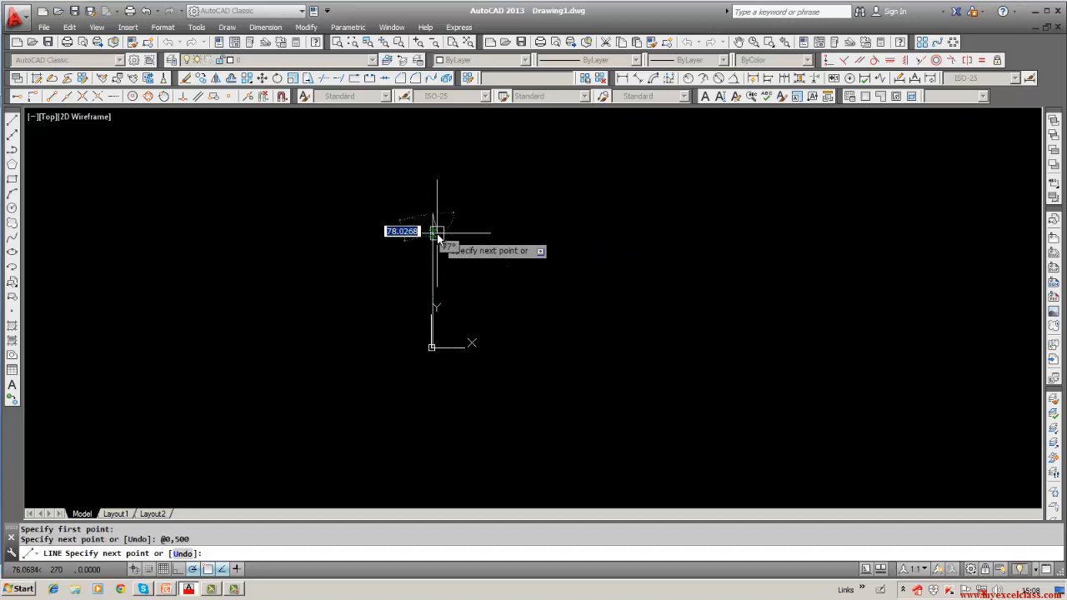
key("Return")
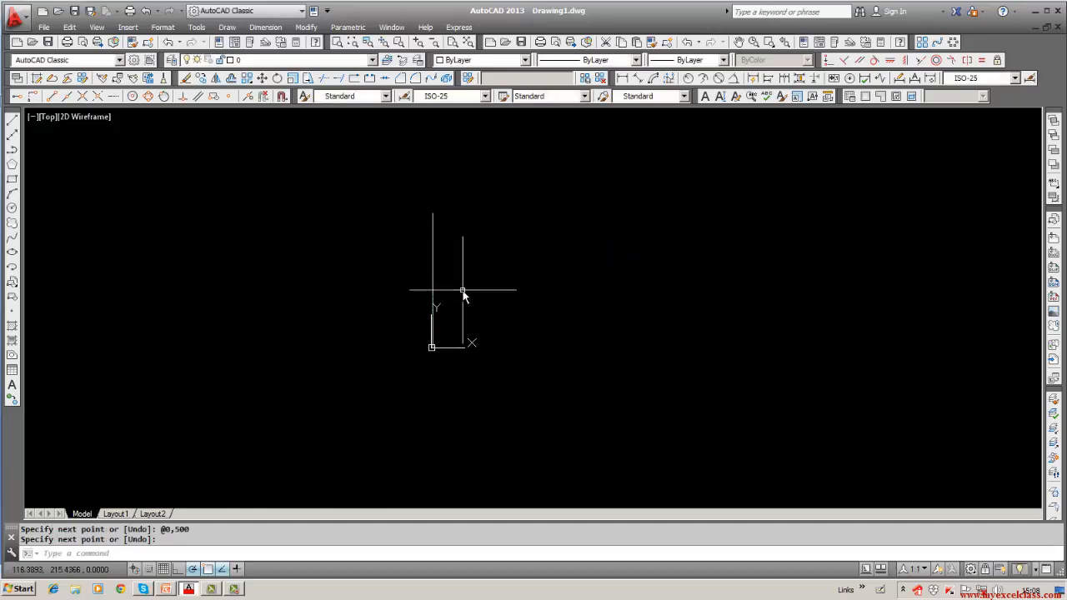
scroll(403, 298, "down", 2)
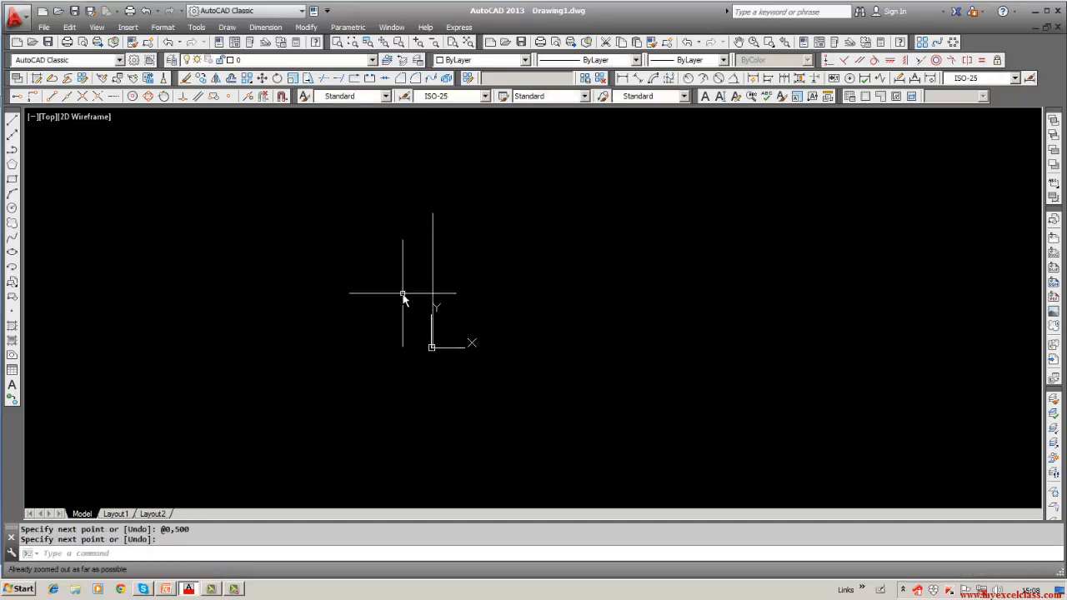
left_click(434, 257)
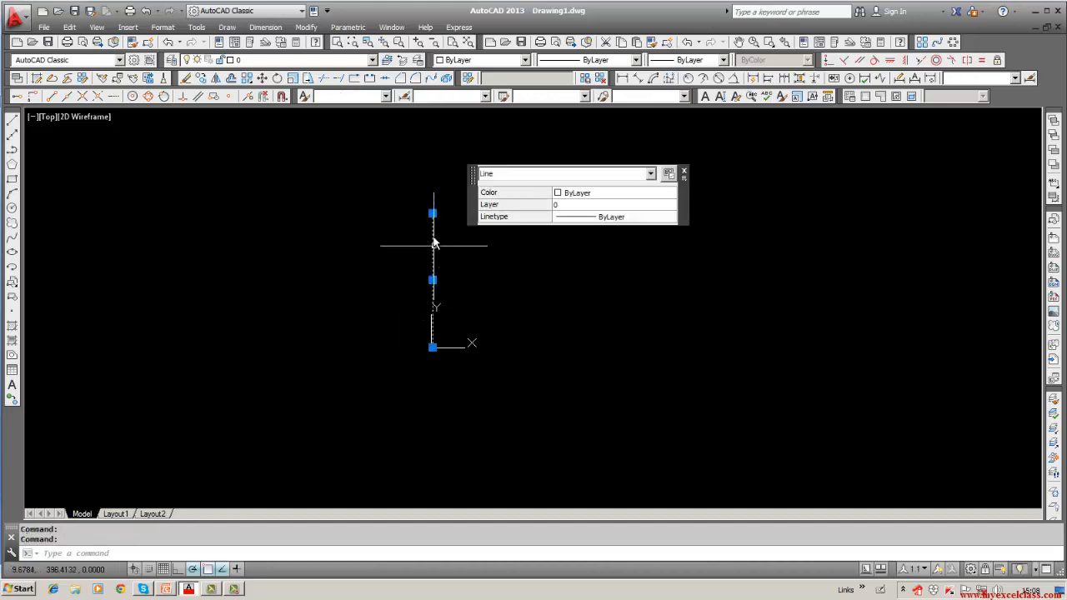
mouse_move(432, 214)
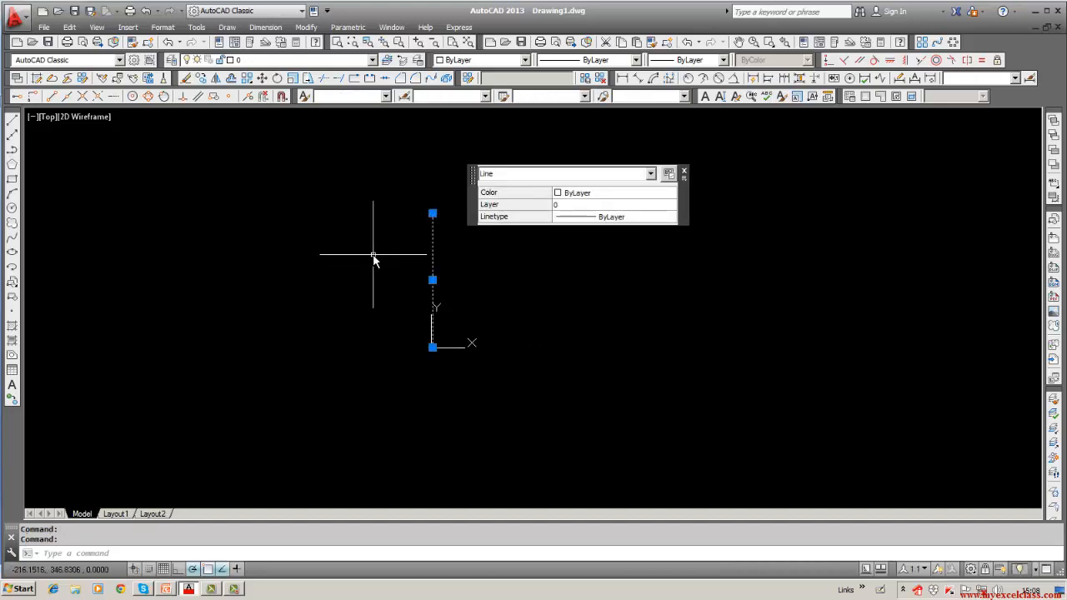
key("Escape")
Draw a horizontal line 2000 units long in the positive X direction from the vertical line's upper end.
left_click(11, 120)
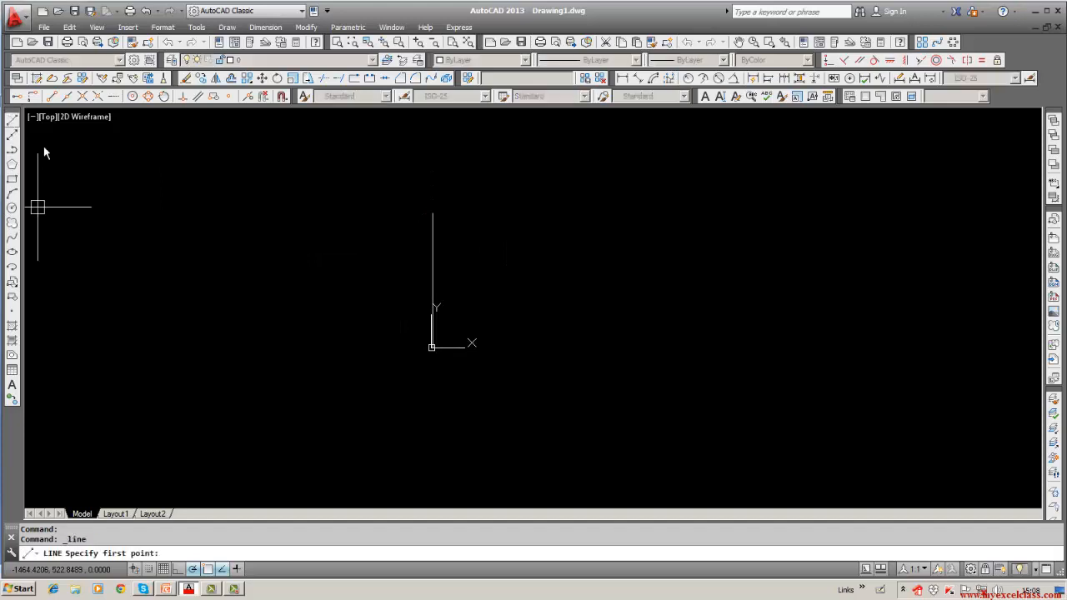
left_click(432, 214)
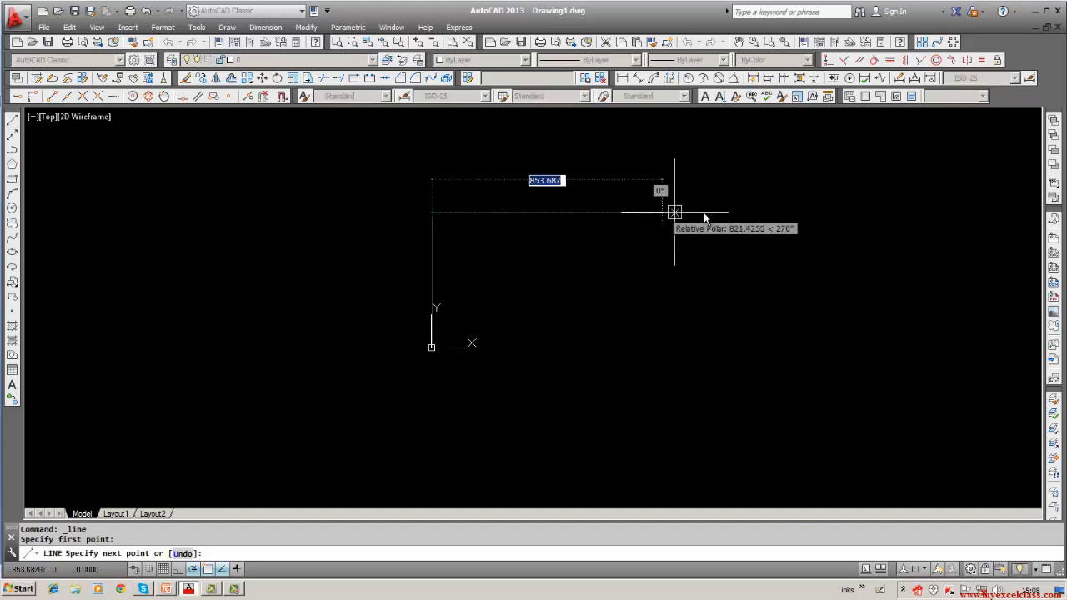
type("200")
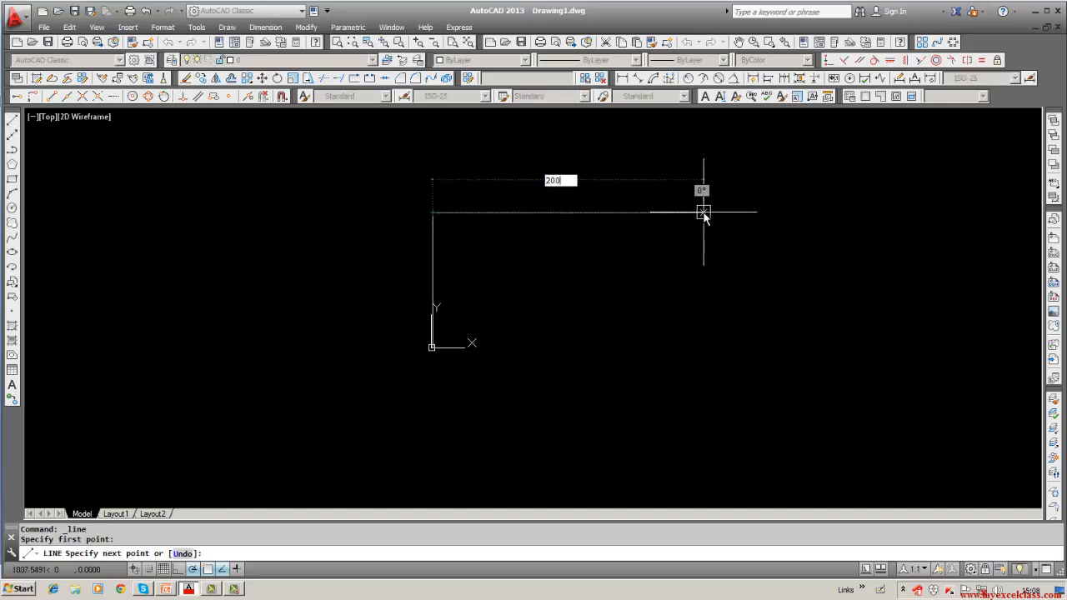
type("0")
key("Tab")
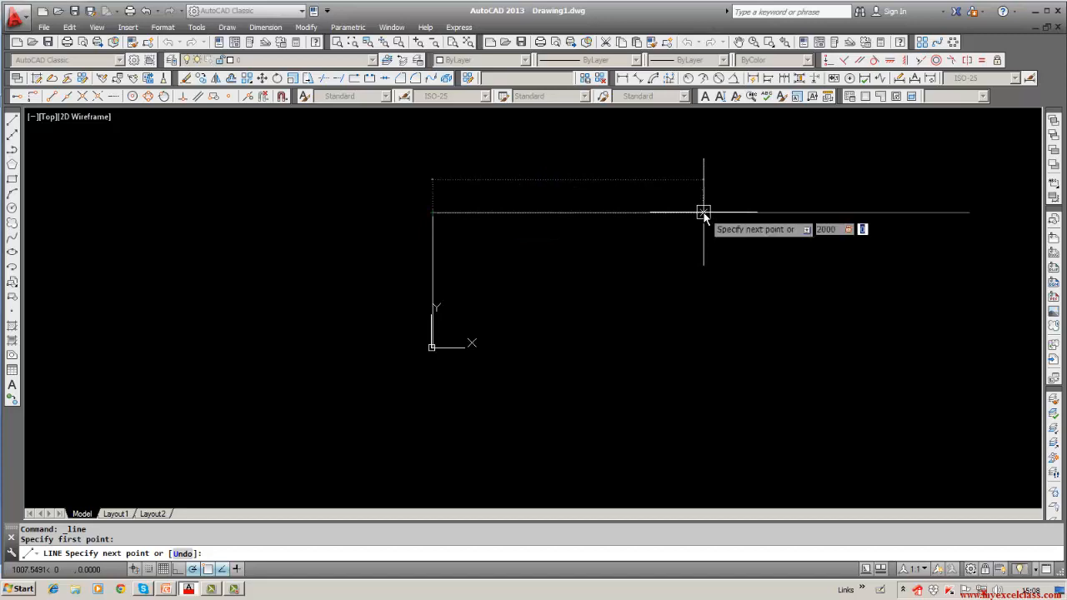
Complete the 2000-unit horizontal top edge, and from its right end draw connected lines straight down, left and up inside the outline.
key("Return")
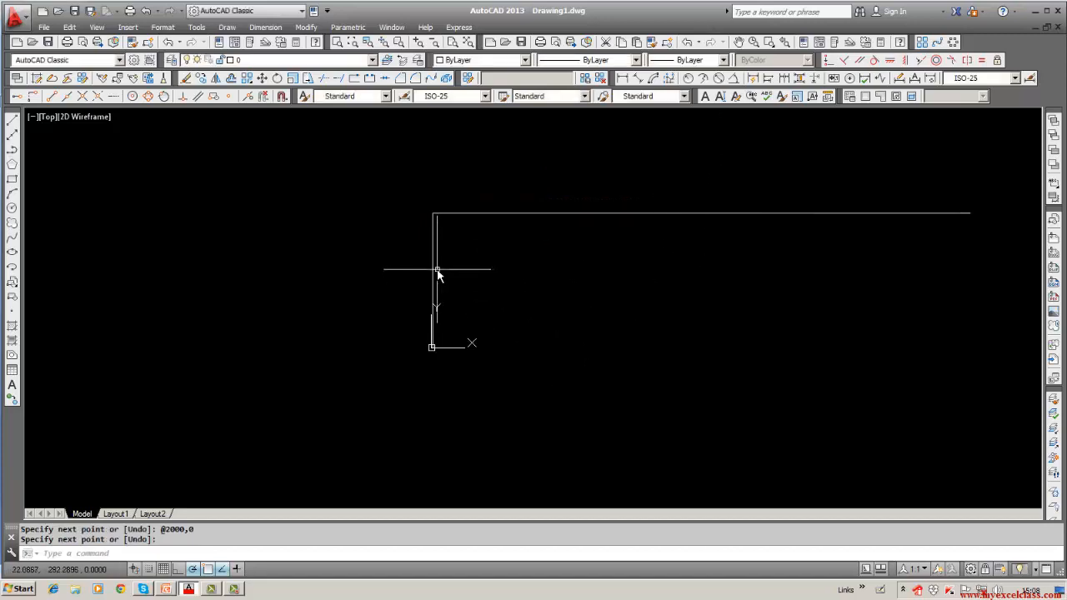
left_click(12, 119)
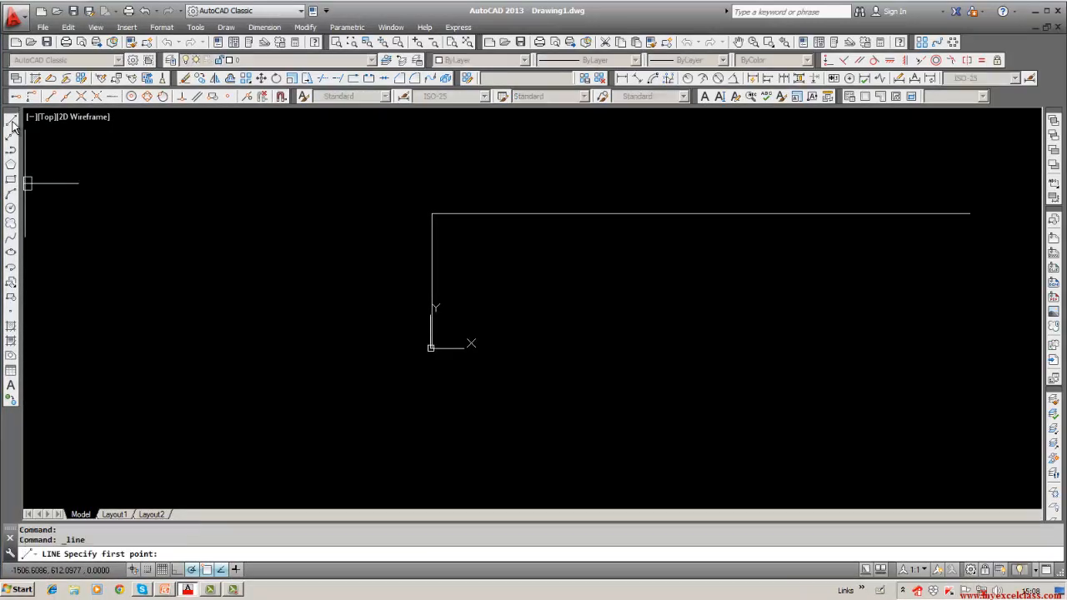
left_click(970, 214)
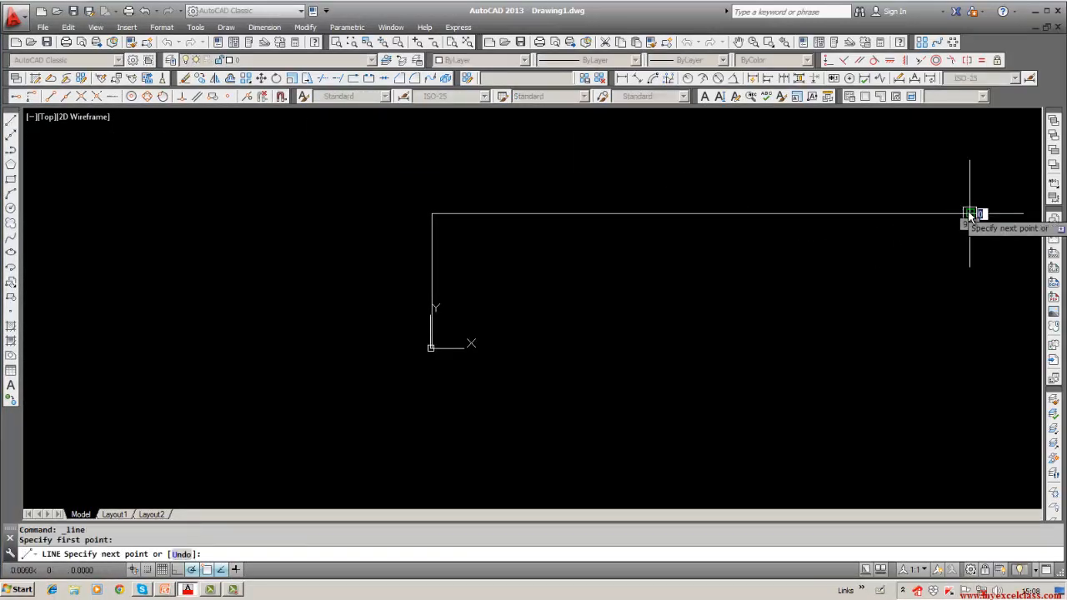
left_click(972, 409)
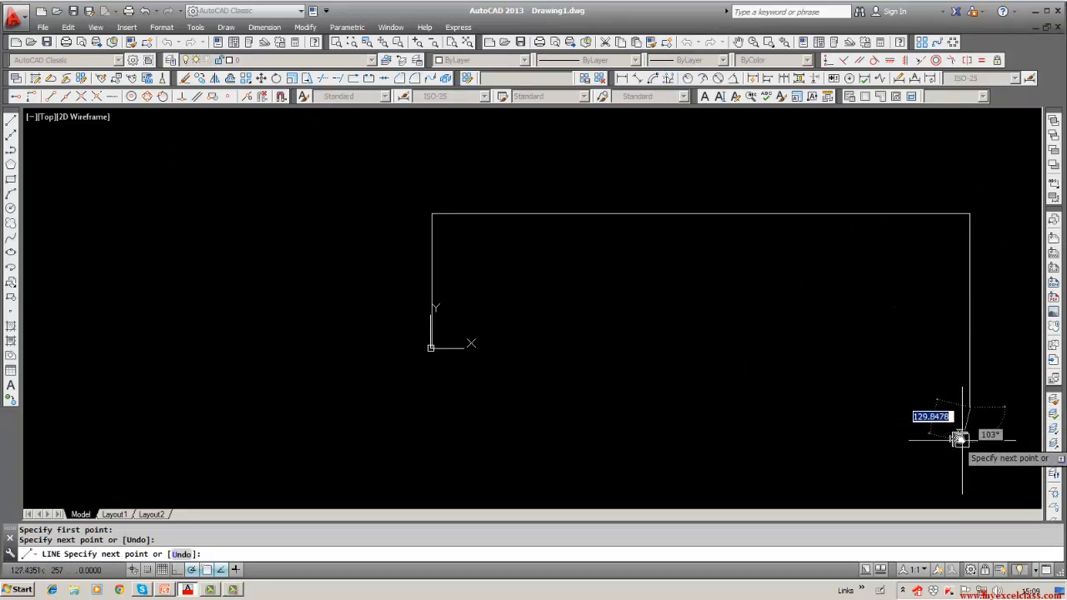
middle_click_drag(962, 440, 881, 424)
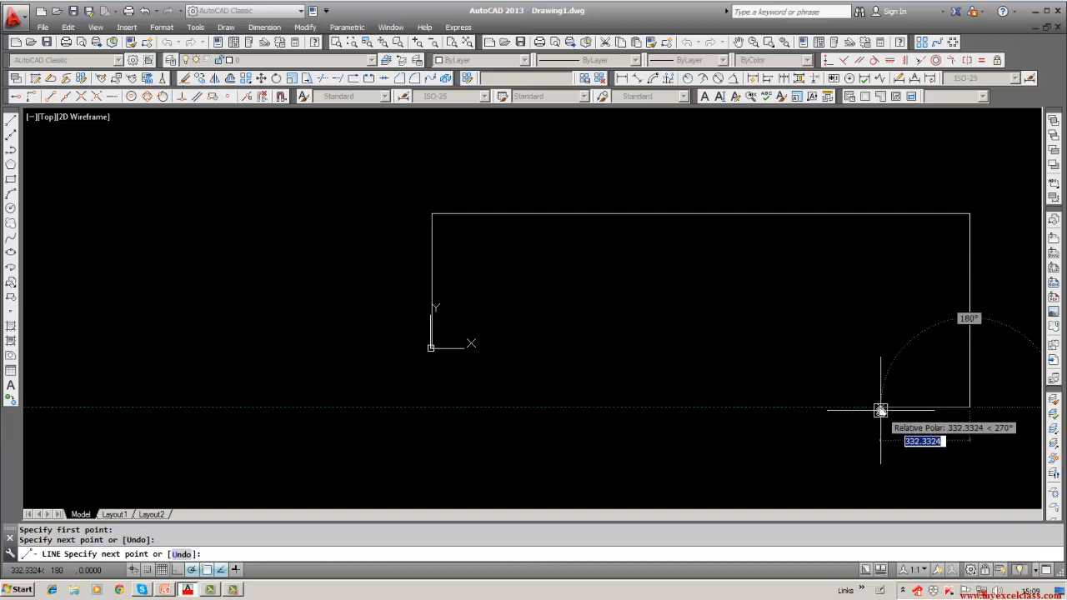
left_click(765, 409)
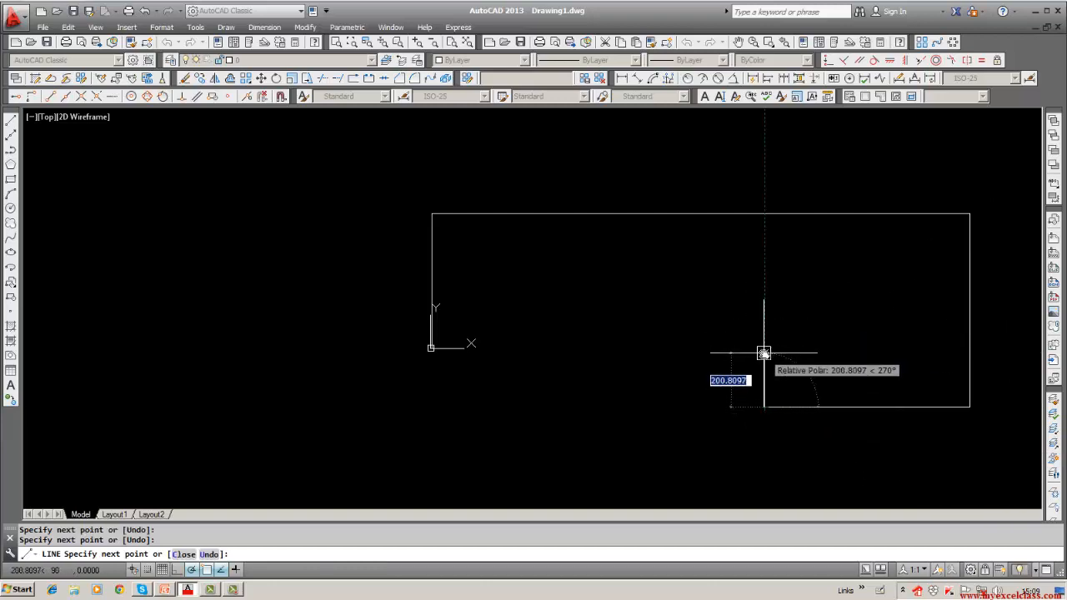
left_click(764, 288)
key("Escape")
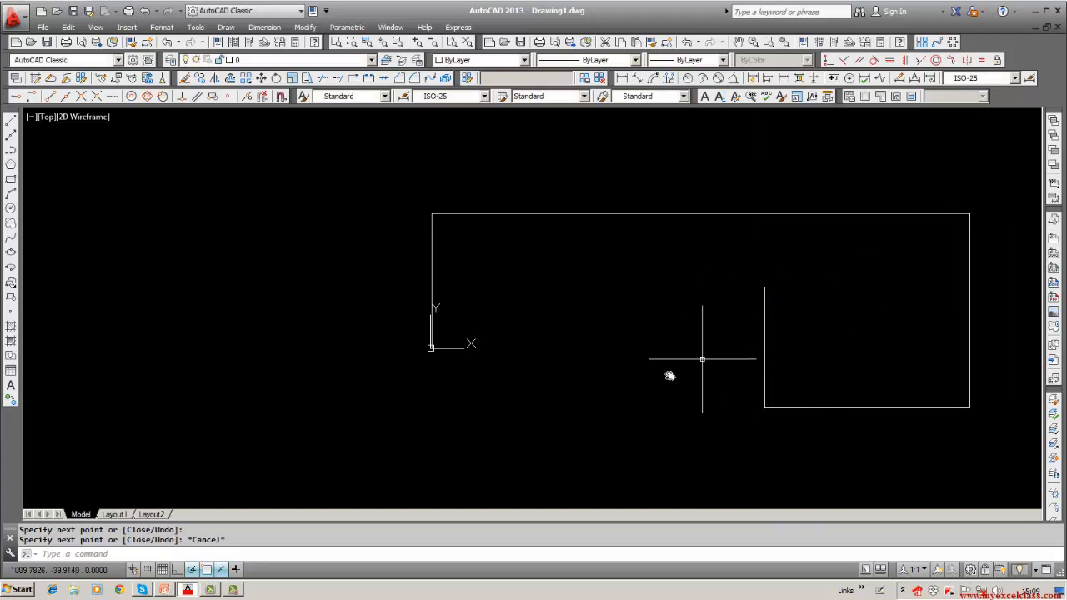
Draw a horizontal line from the origin to the short inner vertical line, meeting it perpendicularly.
left_click(11, 120)
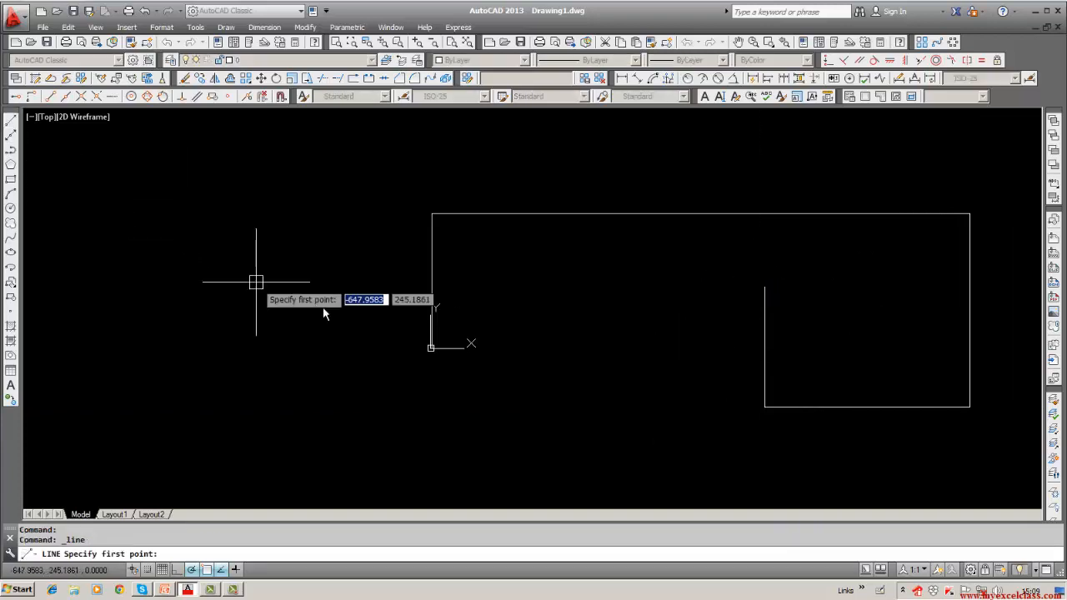
left_click(431, 347)
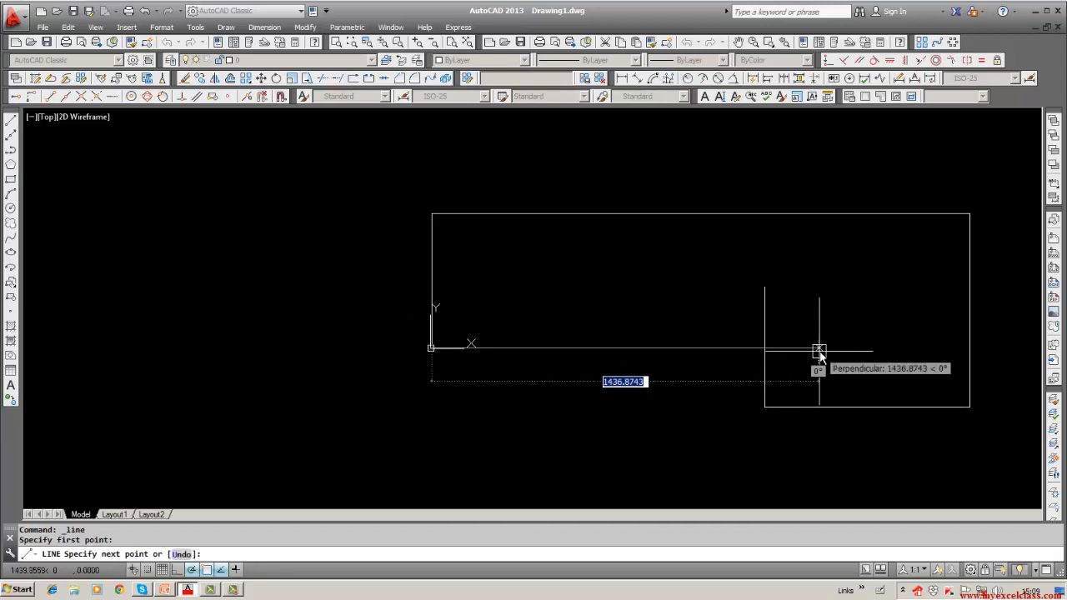
left_click(764, 350)
key("Escape")
Trim the part of the short inner vertical line above the horizontal line from the origin.
type("tr")
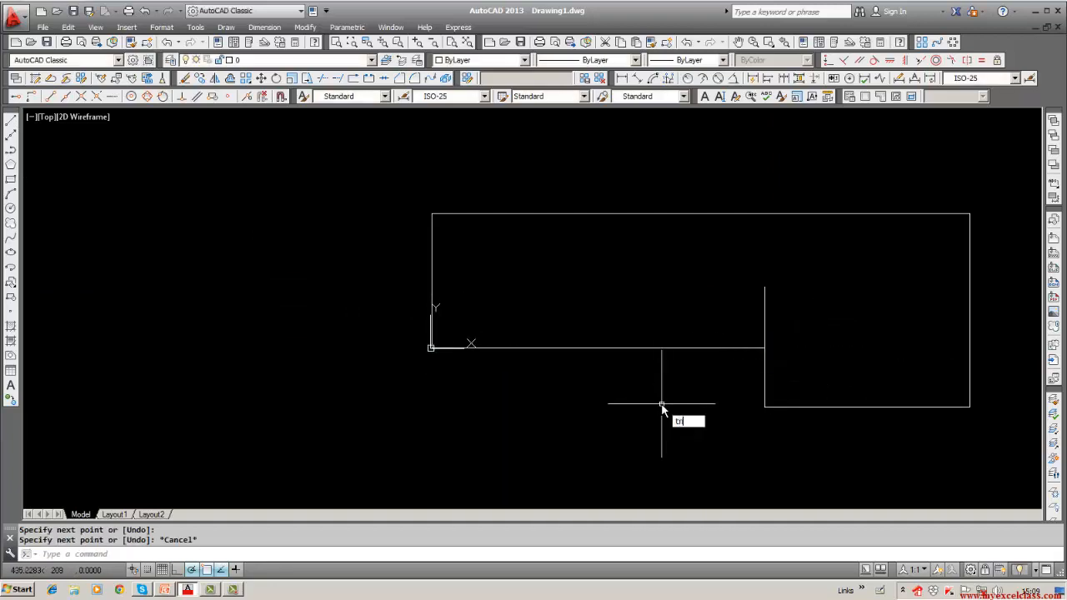
key("Return")
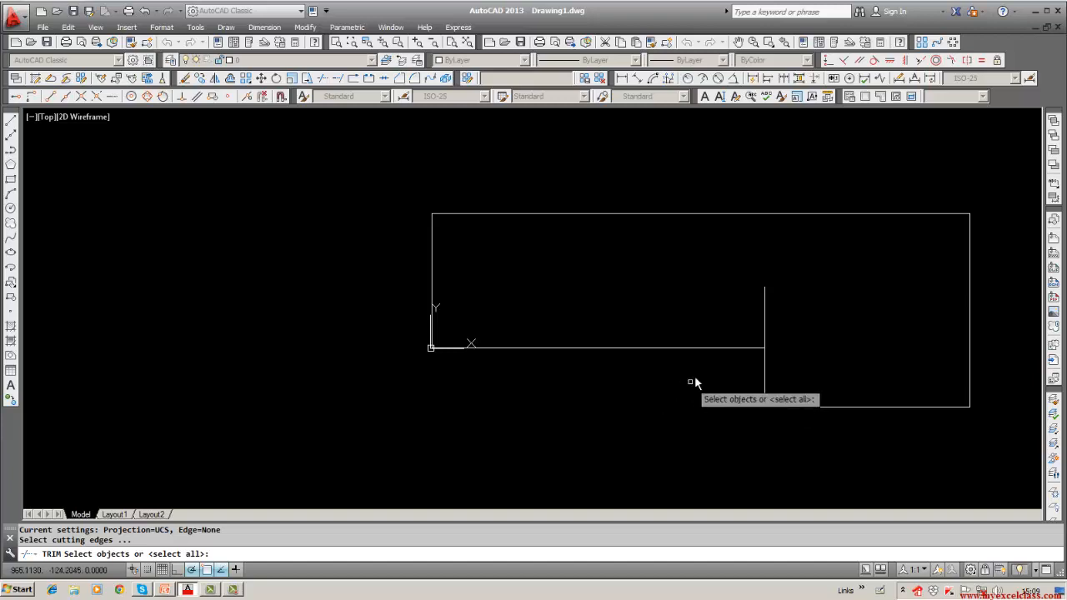
left_click(734, 348)
key("Return")
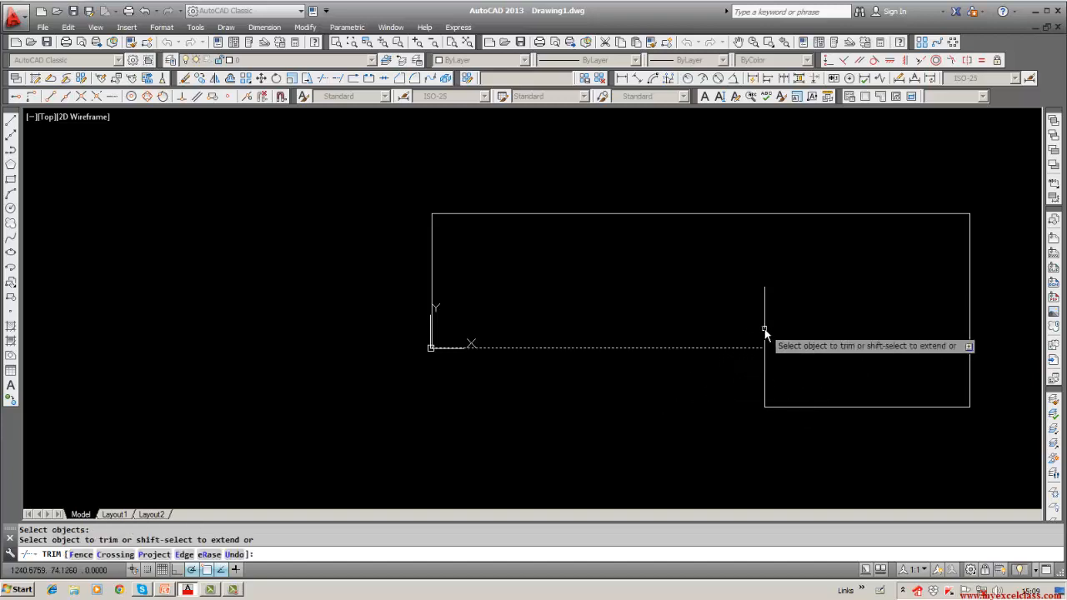
left_click(765, 331)
key("Return")
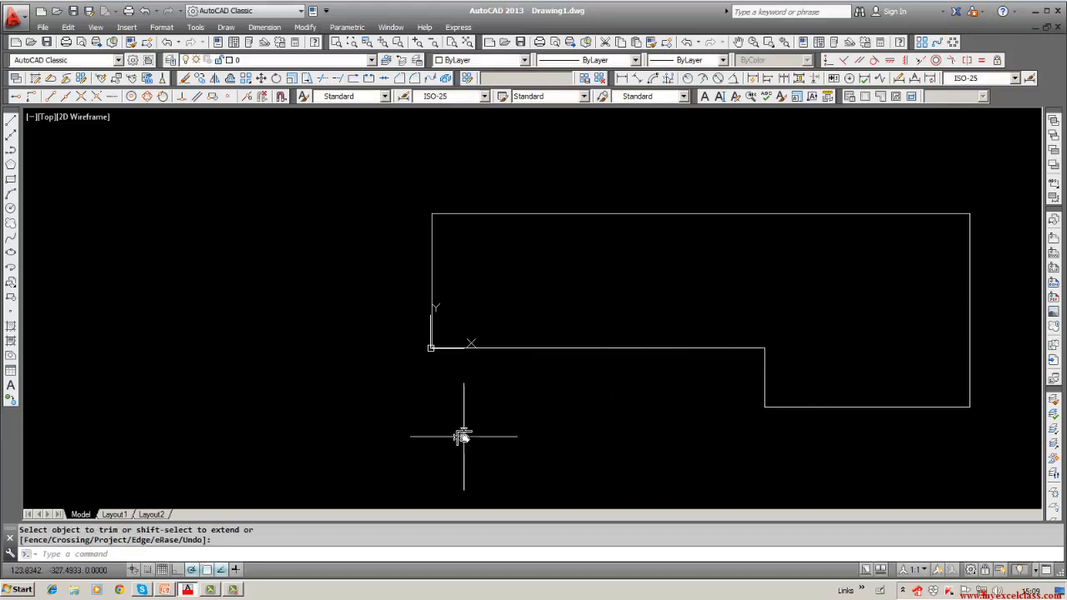
Clear the fixed text height in the Standard text style used by the ISO-25 dimension style.
left_click(280, 29)
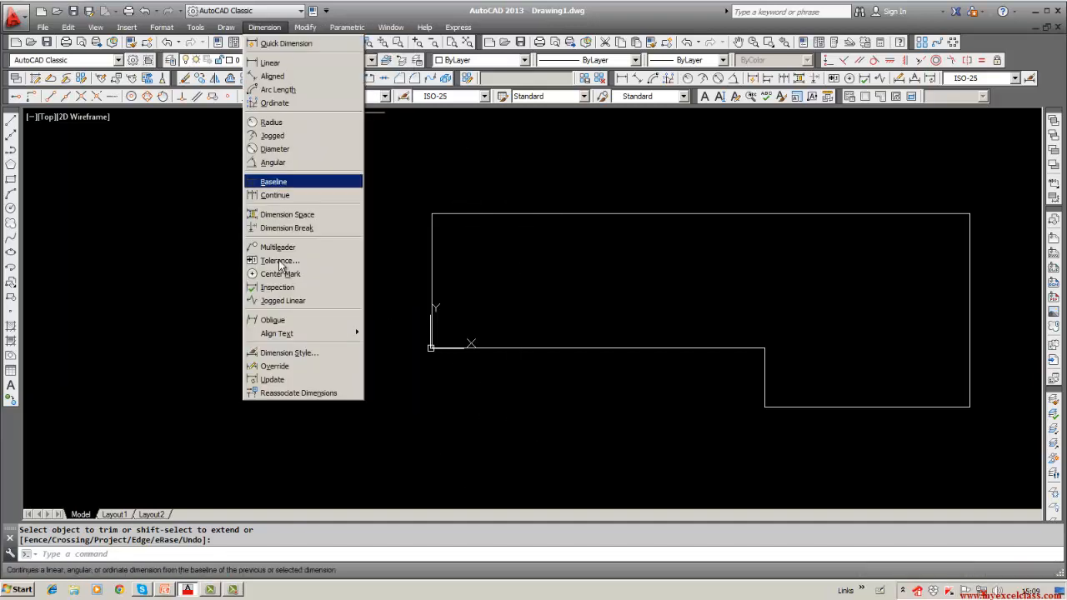
left_click(281, 352)
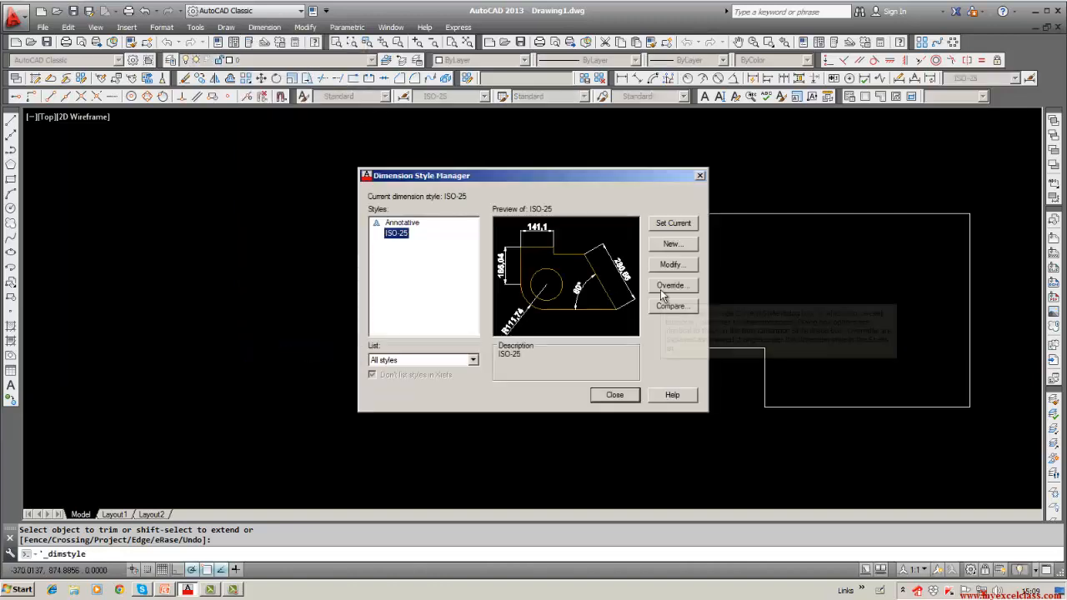
left_click(665, 265)
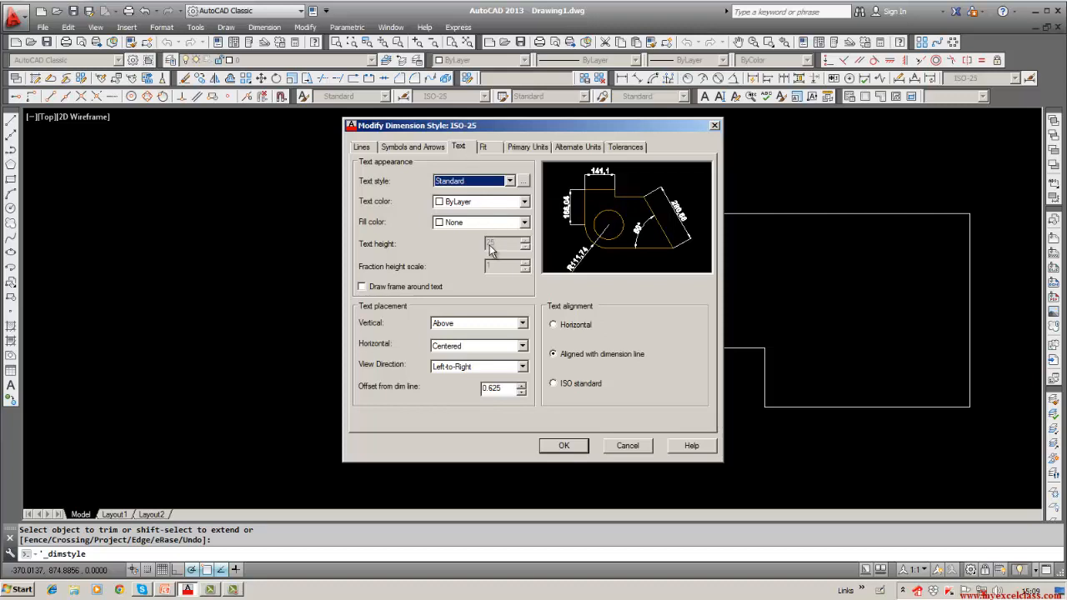
left_click(523, 181)
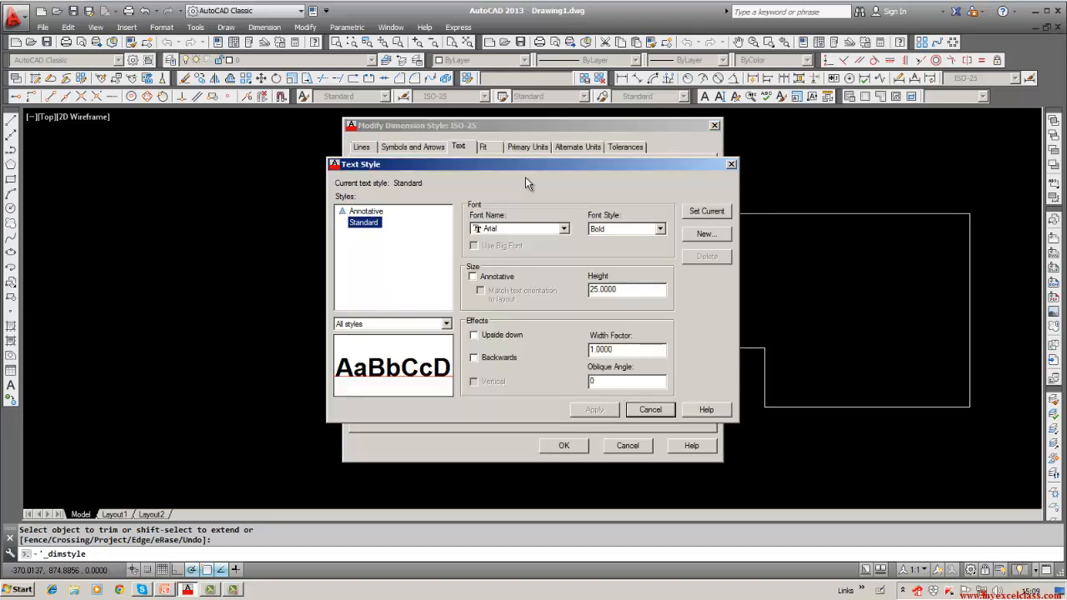
left_click(640, 288)
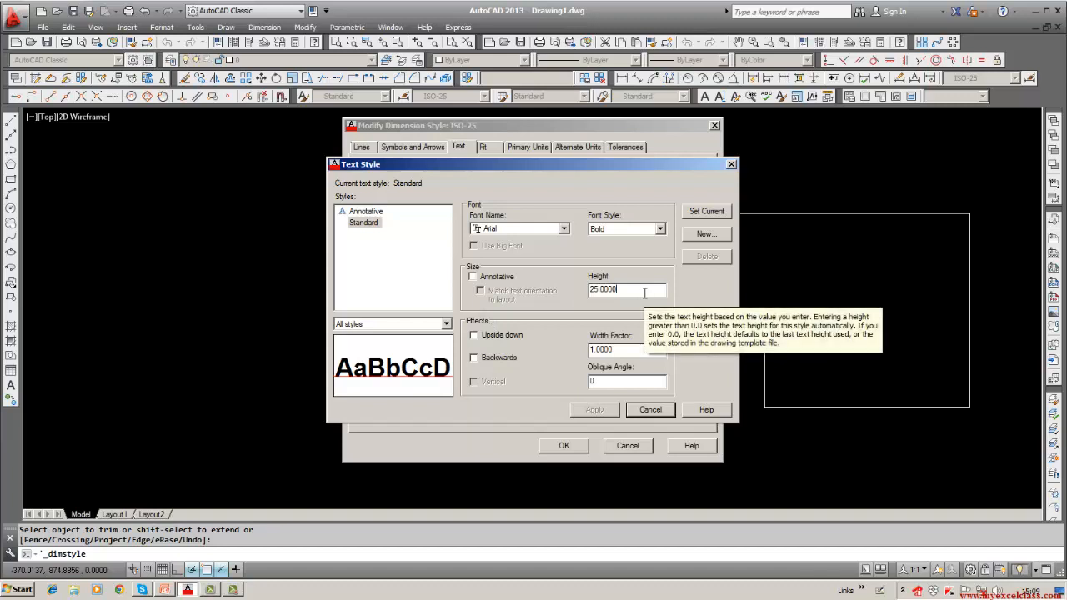
key("BackSpace")
key("BackSpace")
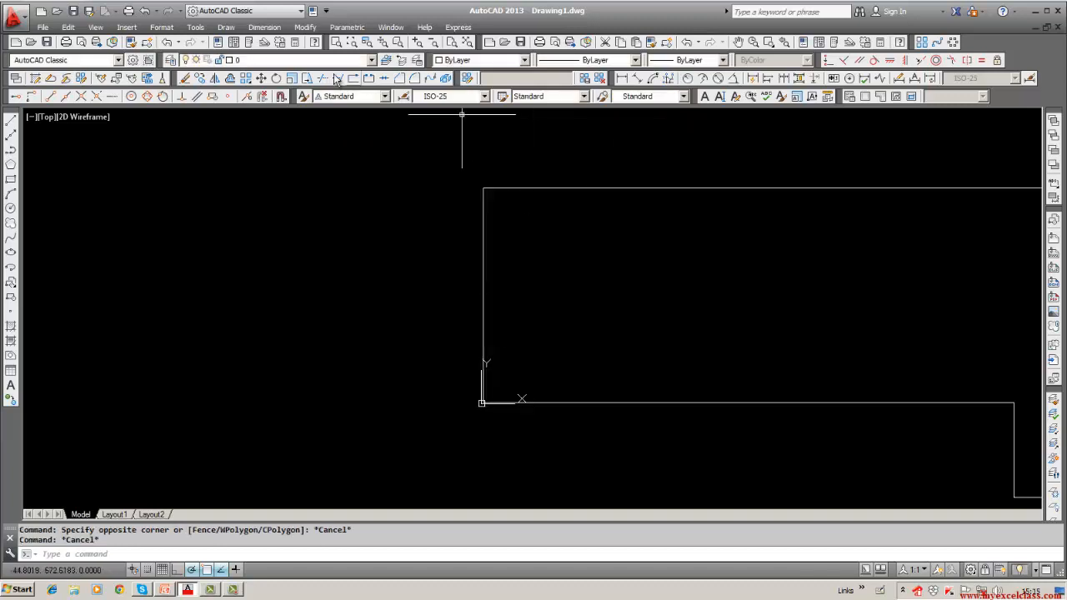
Set the color, linetype and lineweight of the ISO-25 style's dimension lines to ByLayer.
left_click(272, 28)
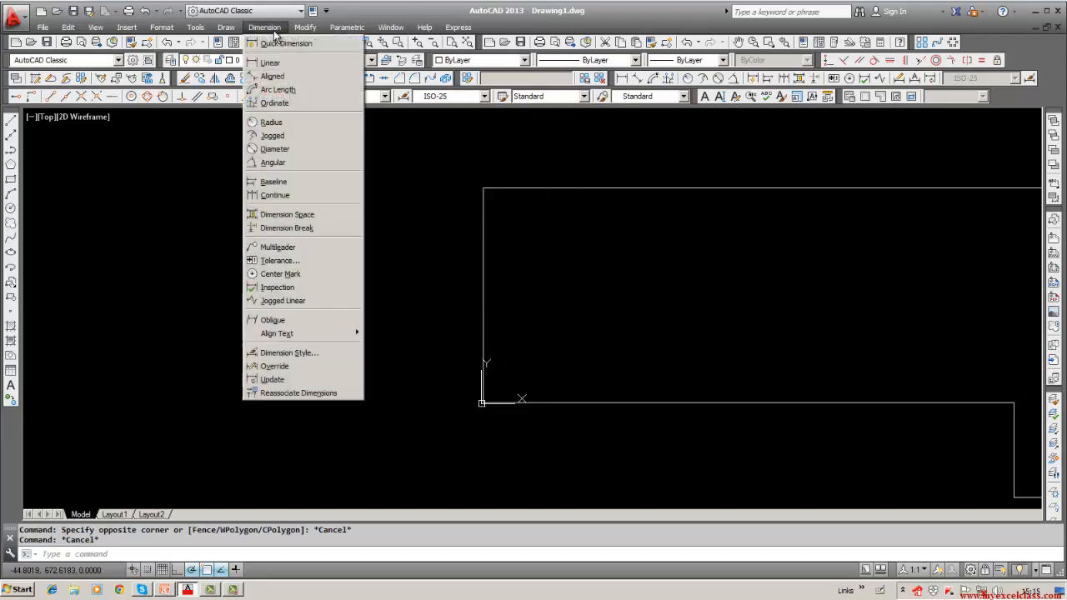
left_click(284, 353)
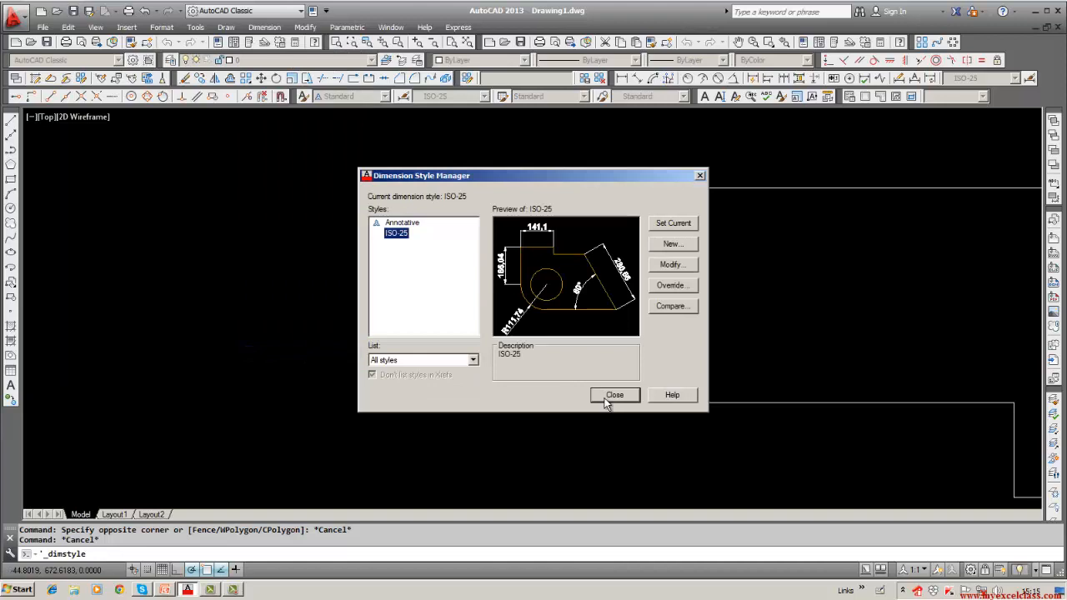
left_click(670, 265)
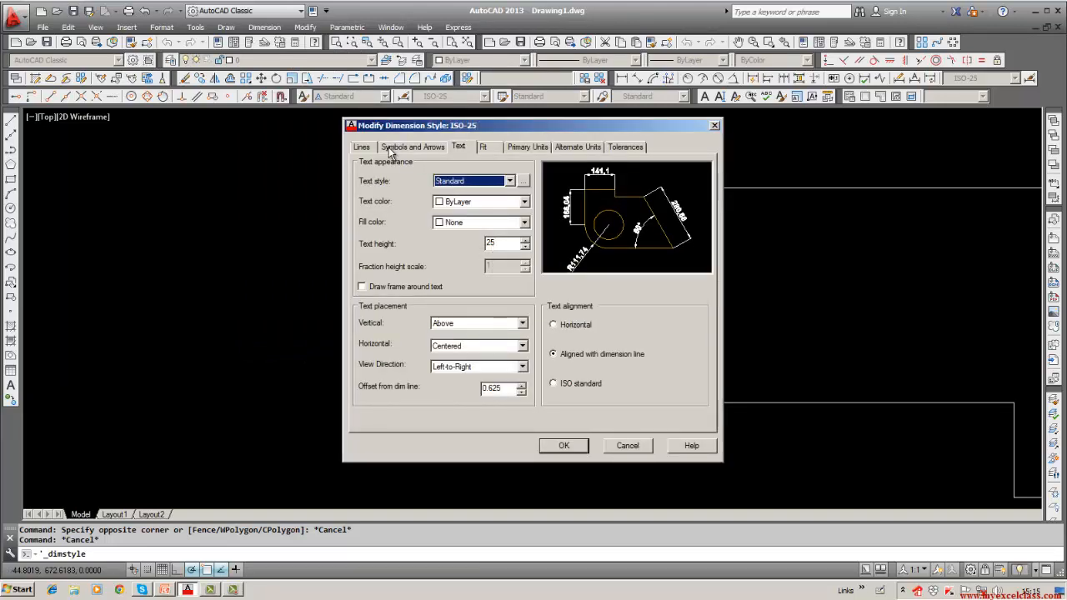
left_click(389, 150)
left_click(364, 148)
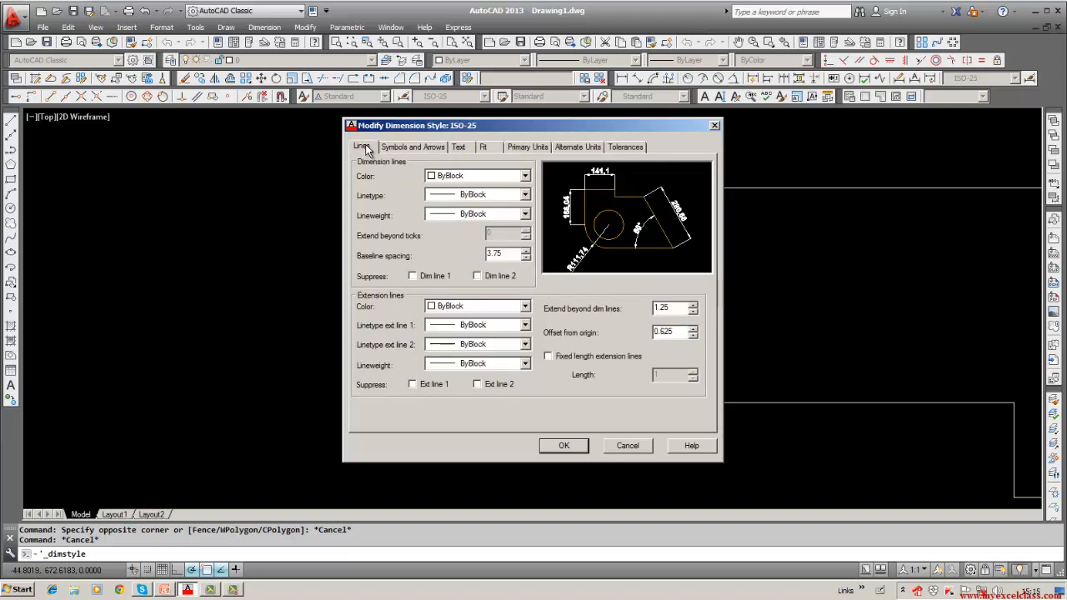
left_click(526, 177)
left_click(512, 190)
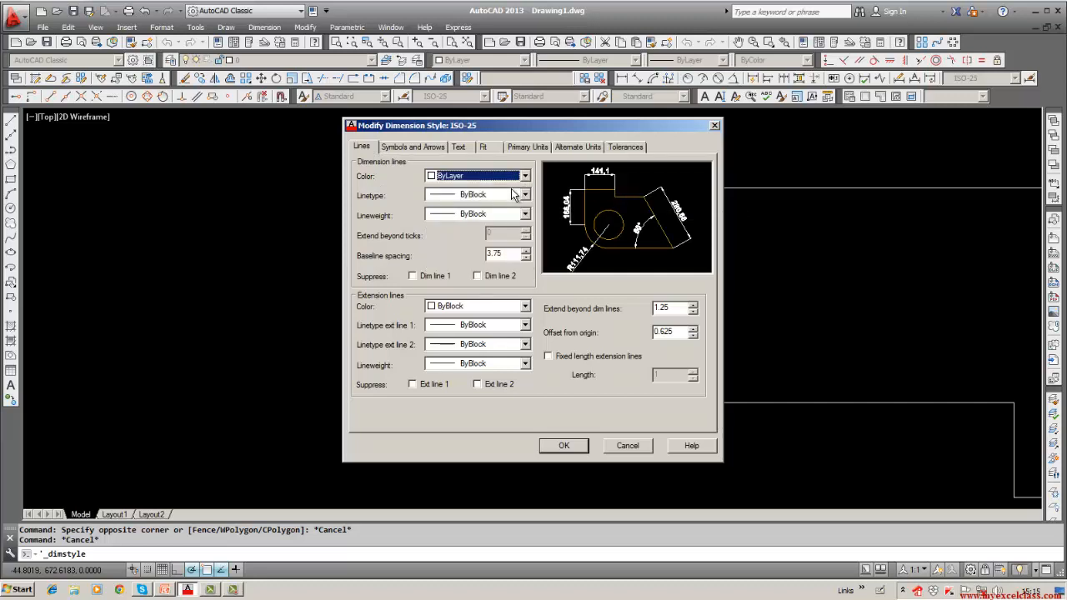
left_click(525, 195)
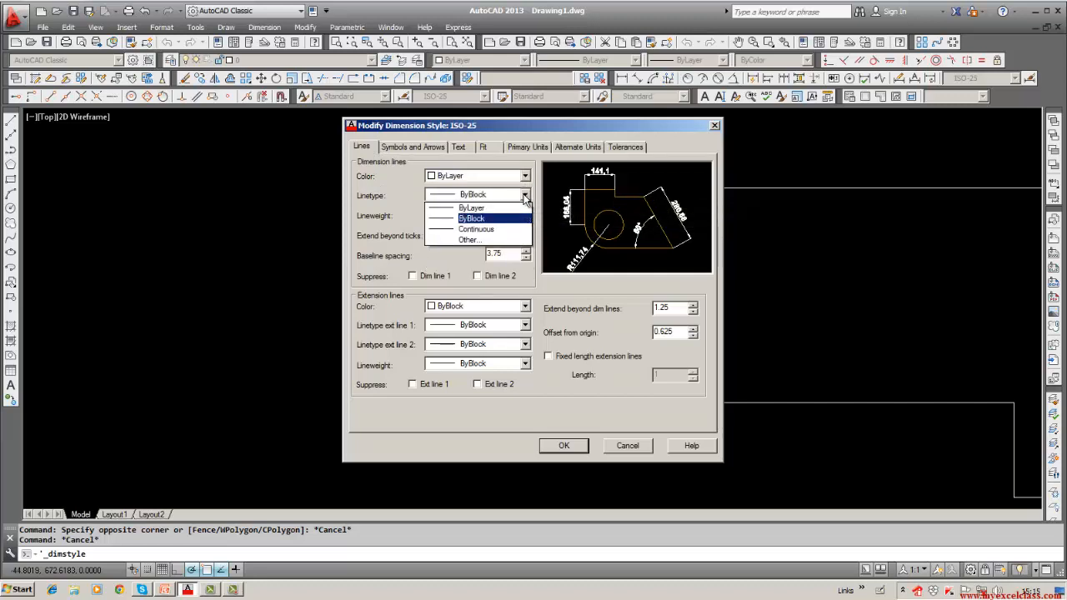
left_click(503, 206)
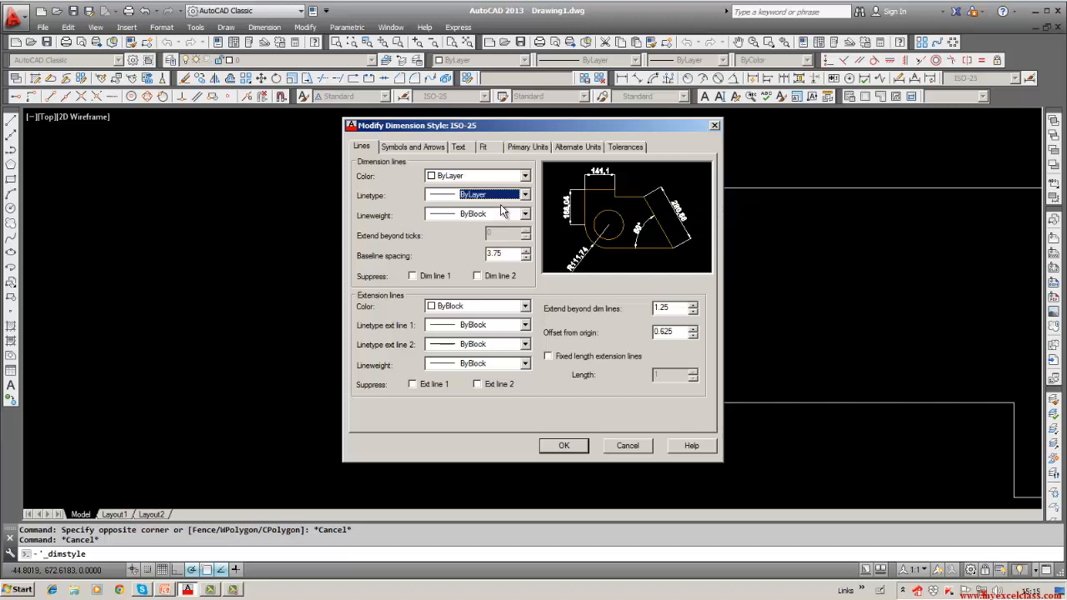
left_click(525, 215)
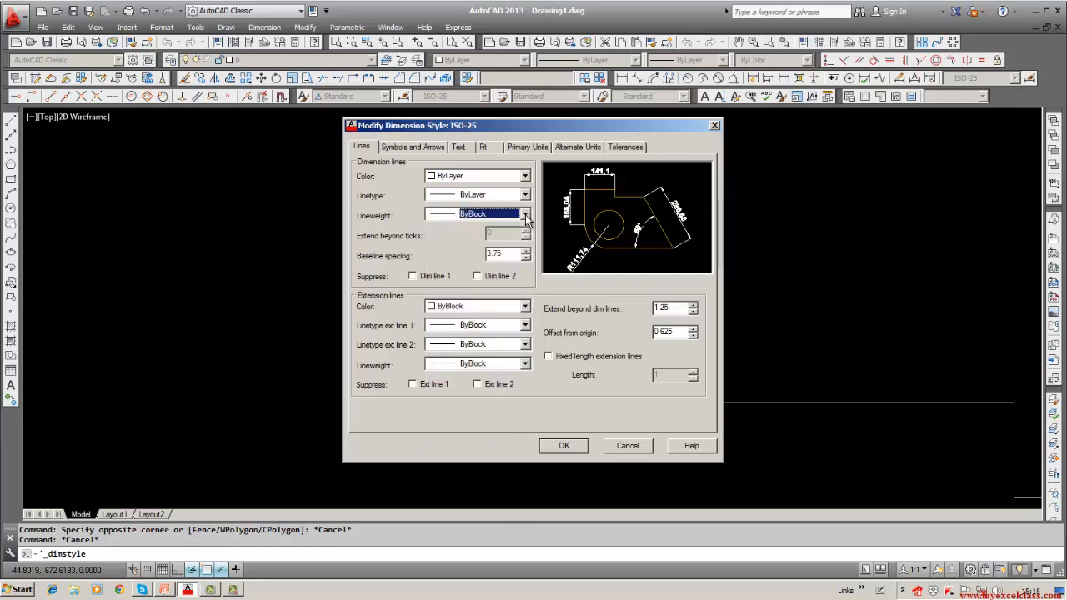
left_click(507, 227)
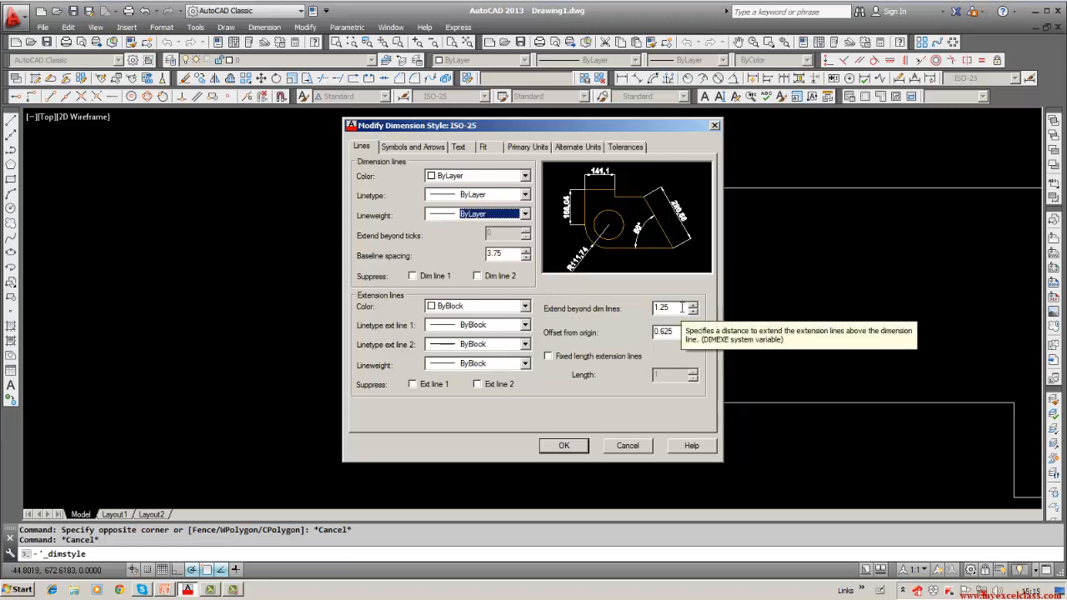
Set the ISO-25 extension lines to extend 2 beyond the dimension lines and close the style settings.
left_click(682, 308)
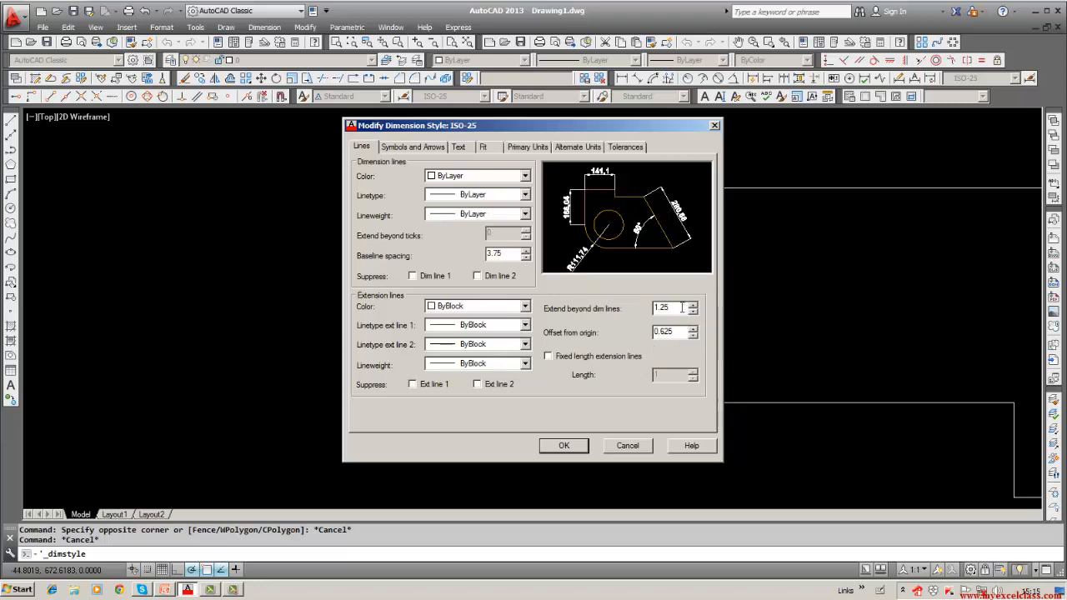
key("BackSpace")
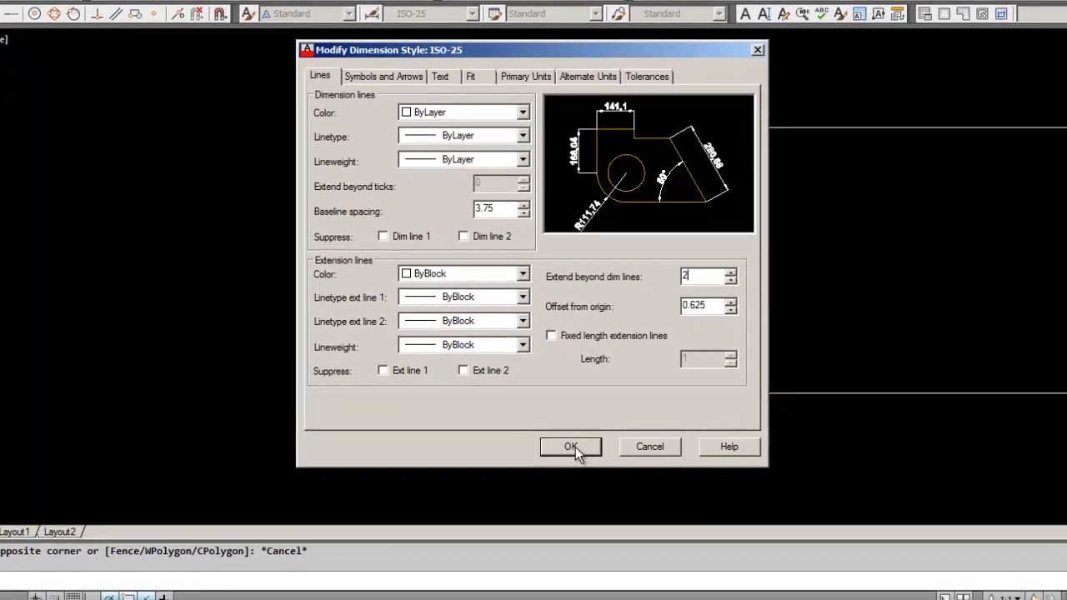
left_click(572, 447)
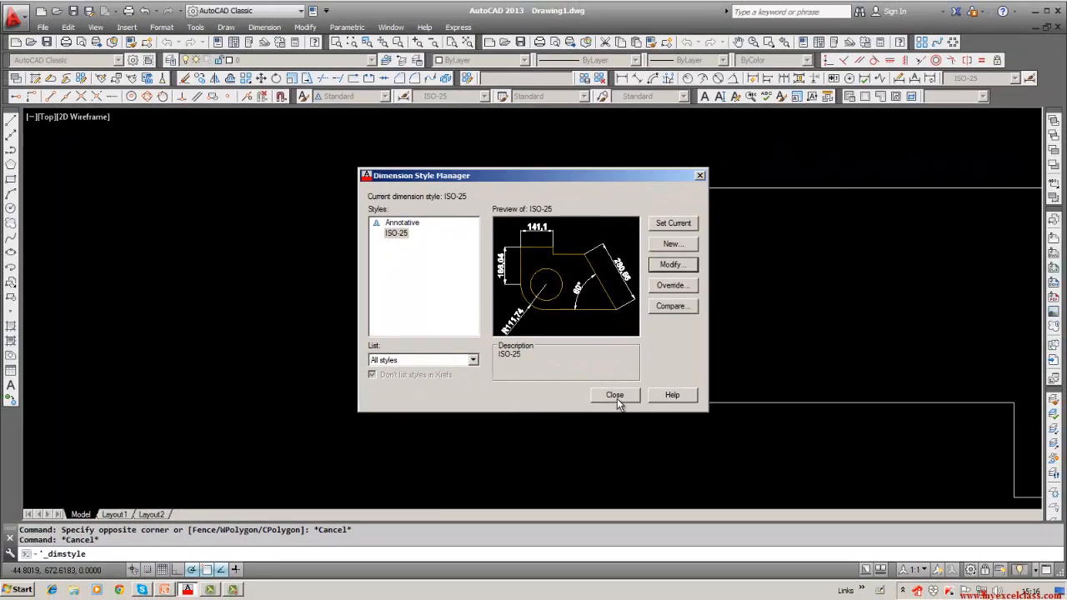
left_click(625, 389)
Add a horizontal linear dimension above the outline's upper edge, spanning its full width between the two corners.
mouse_move(529, 335)
middle_mouse_down()
mouse_move(542, 326)
mouse_move(459, 374)
middle_mouse_up()
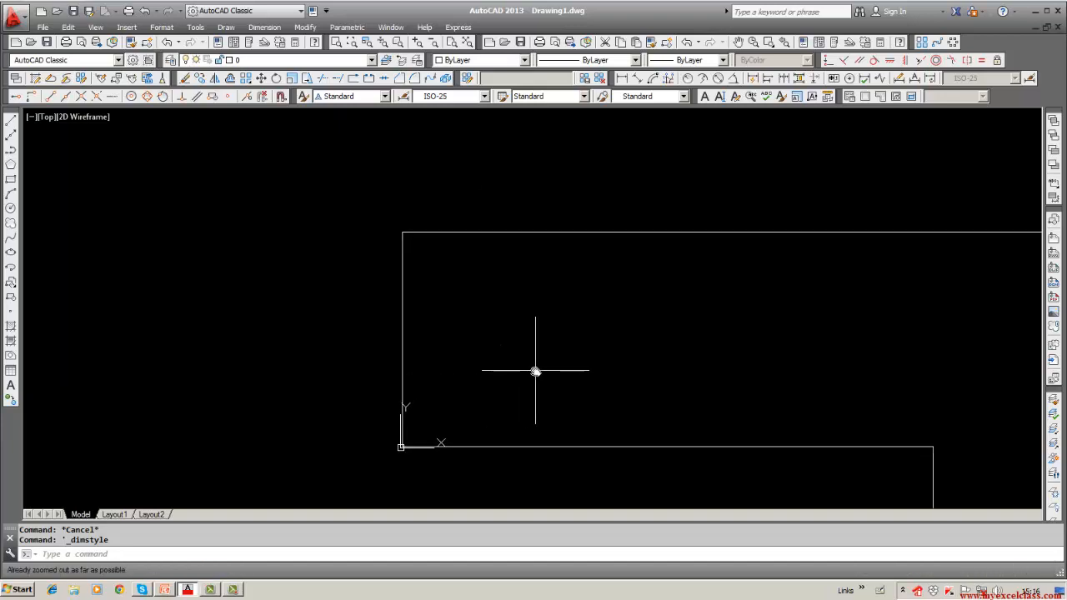
middle_click_drag(534, 370, 398, 348)
scroll(398, 348, "down", 1)
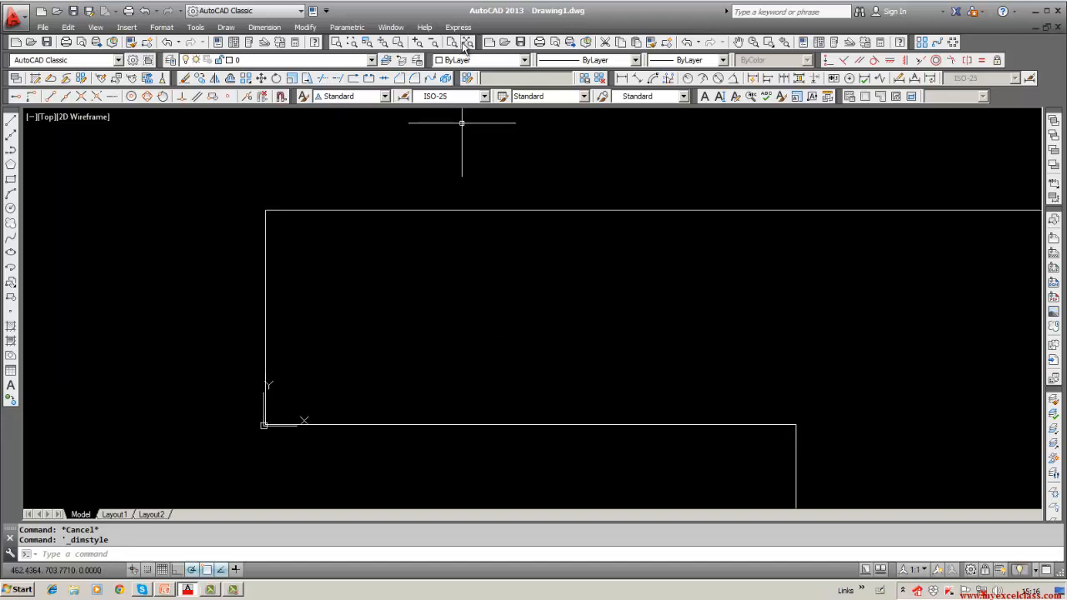
middle_click(443, 226)
middle_click(442, 226)
middle_click_drag(439, 238, 439, 312)
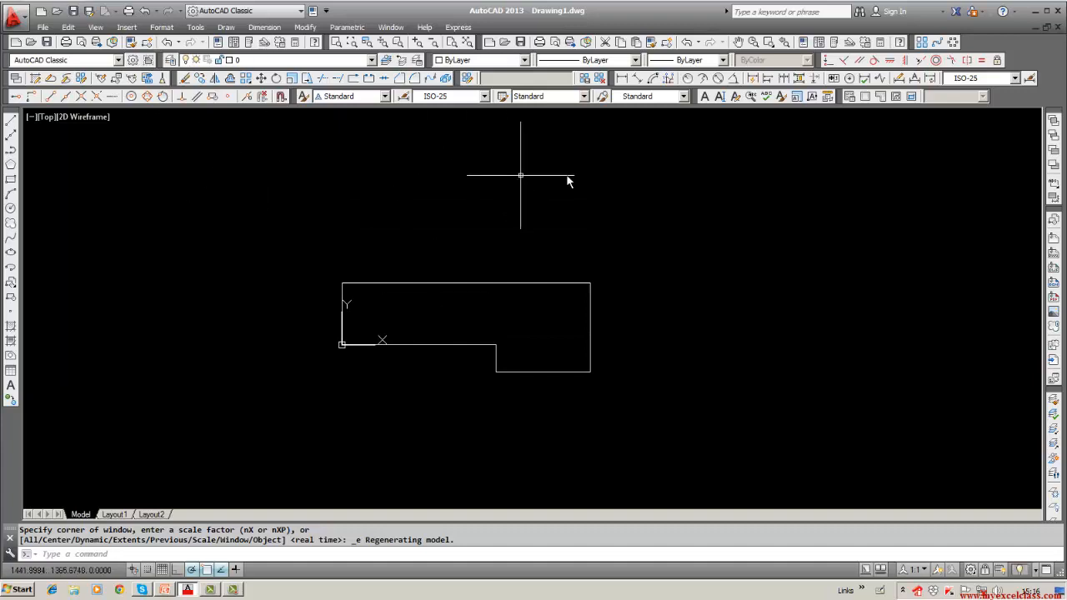
left_click(622, 77)
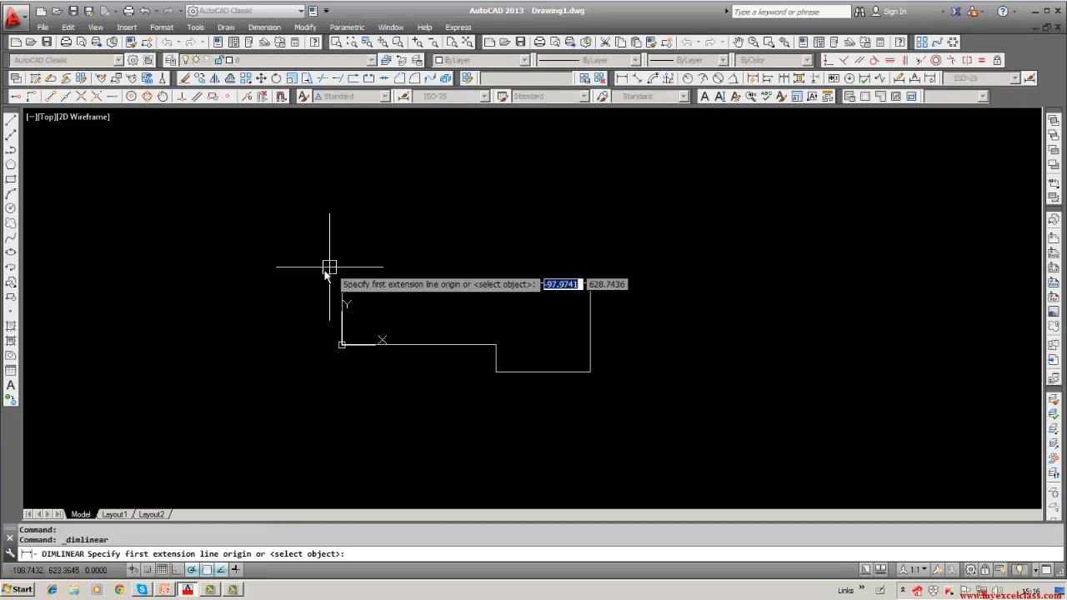
left_click(342, 283)
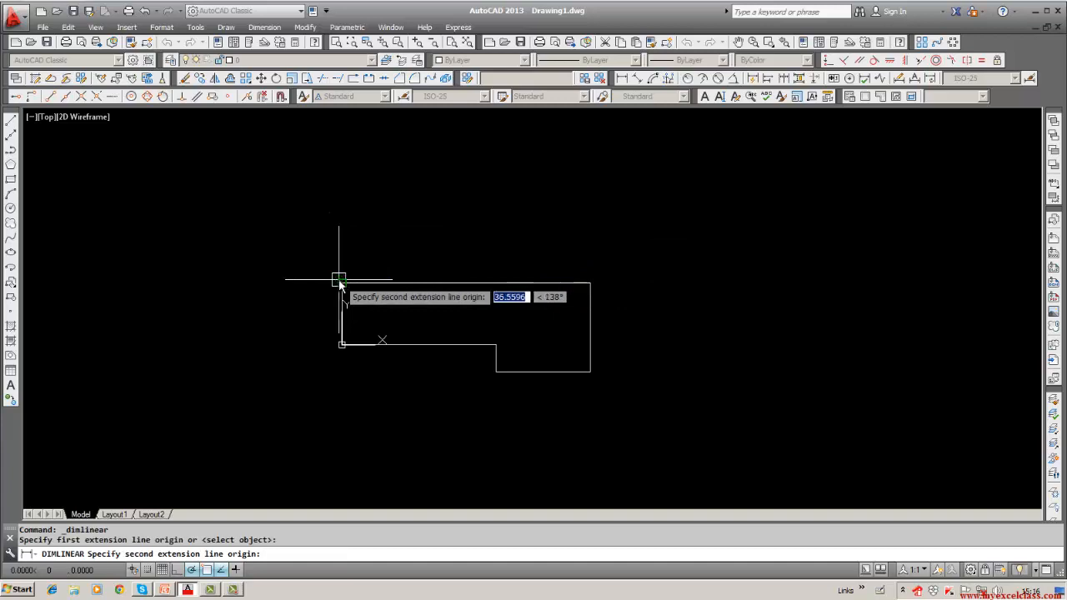
left_click(591, 284)
left_click(479, 250)
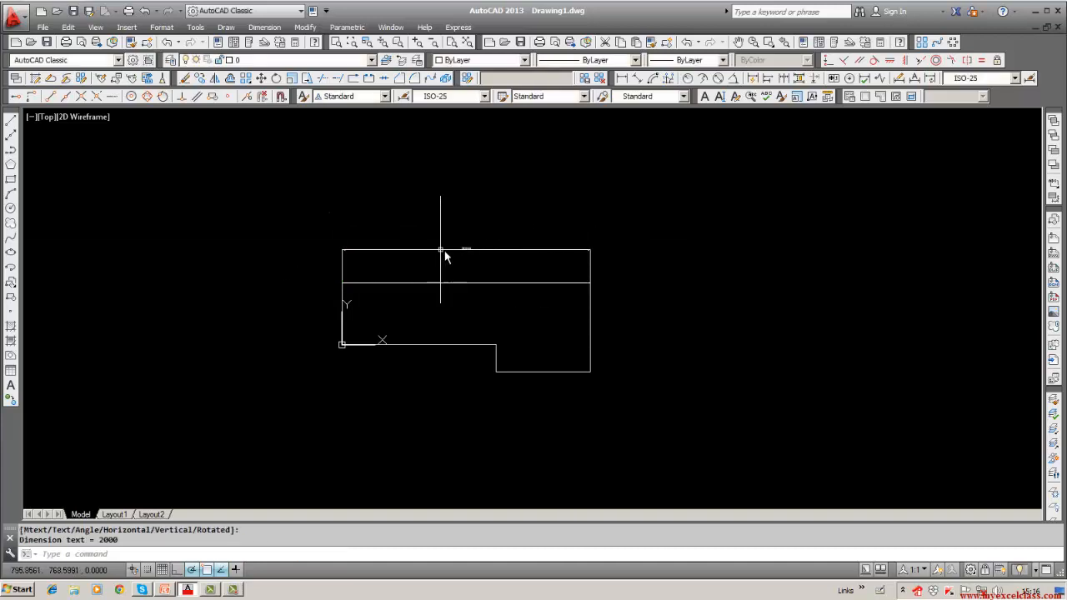
scroll(444, 248, "up", 8)
key("Escape")
Examine the text formatting of the dimension above the outline and the available table styles, leaving the text unedited.
scroll(487, 282, "down", 4)
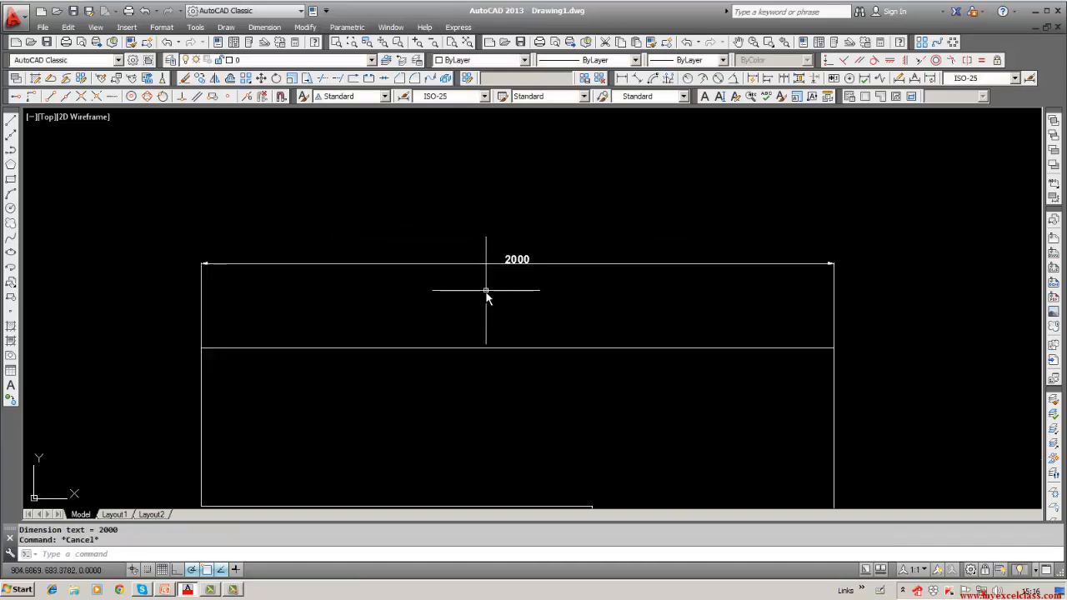
scroll(508, 264, "up", 3)
middle_click_drag(507, 264, 501, 308)
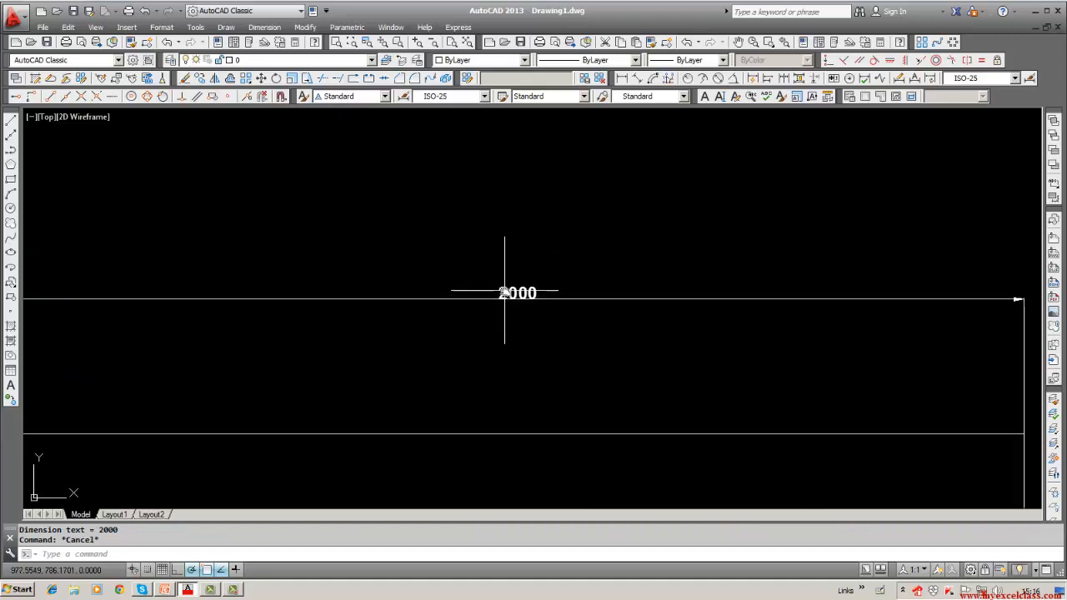
double_click(501, 292)
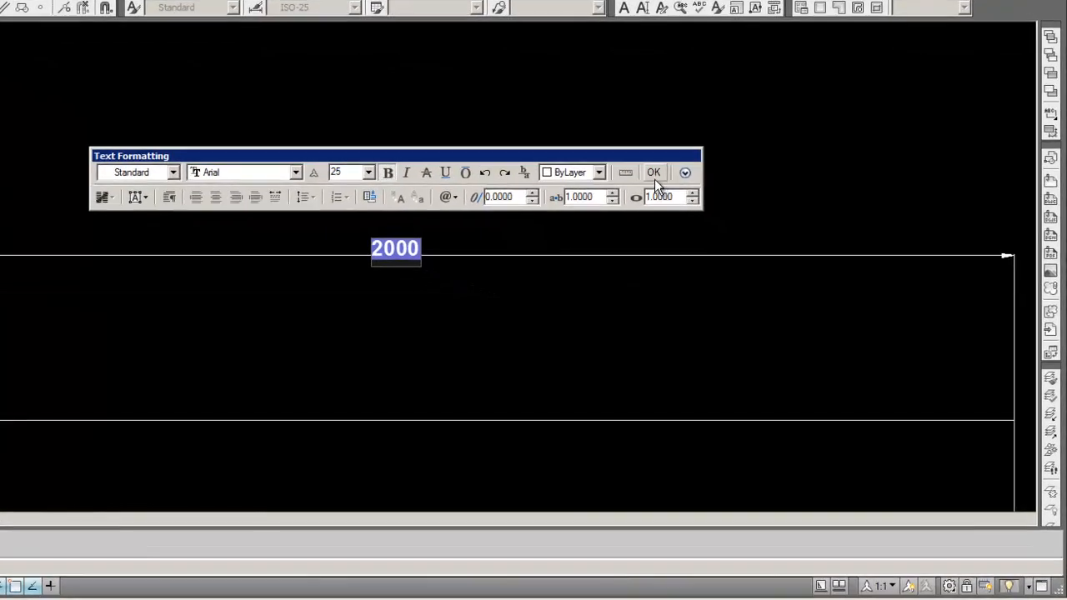
left_click(728, 231)
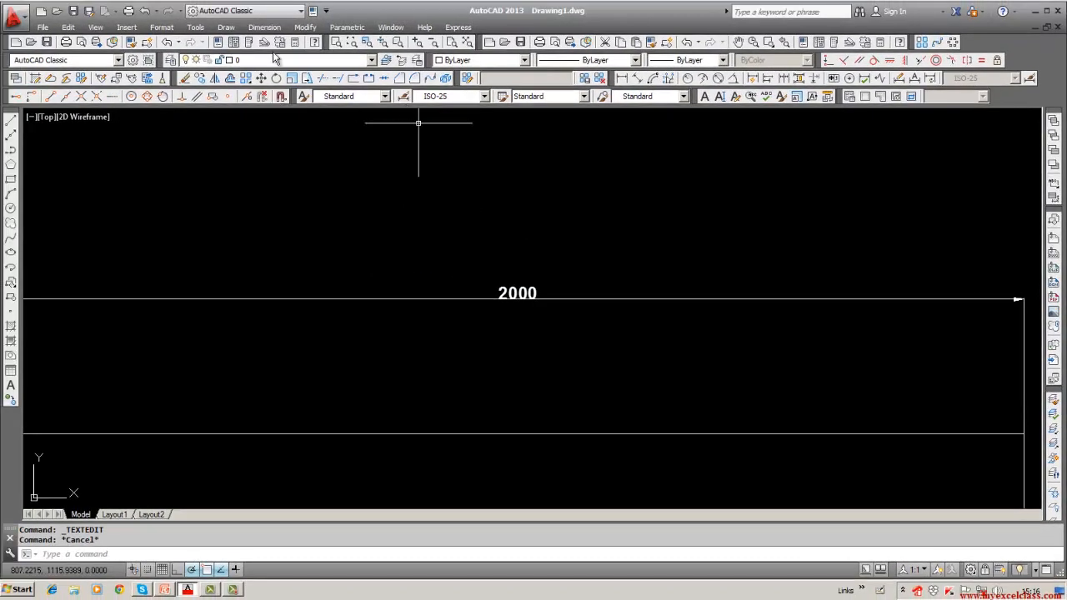
left_click(264, 27)
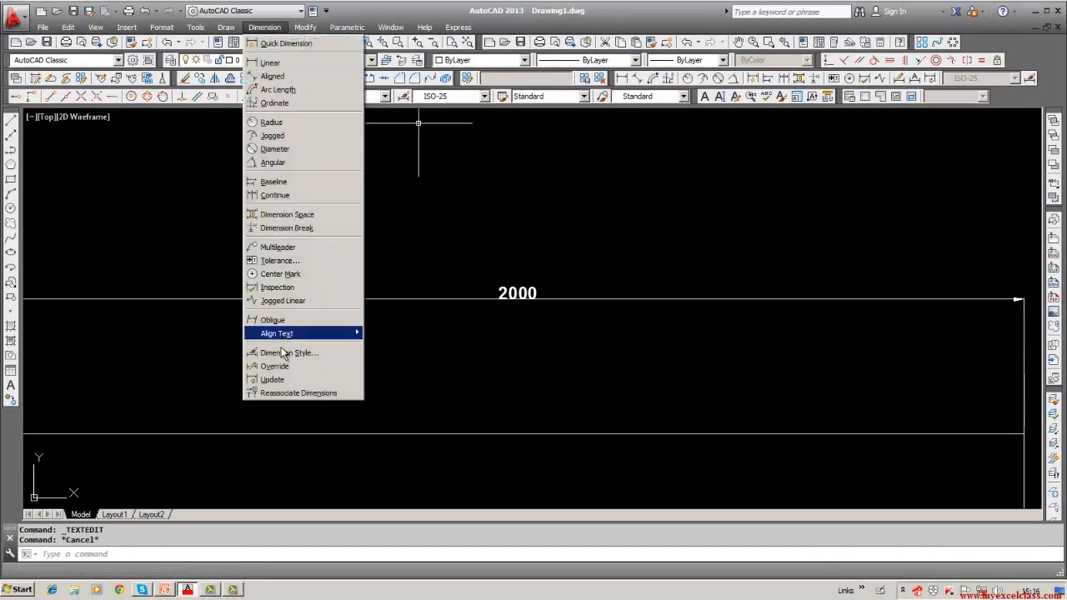
left_click(509, 181)
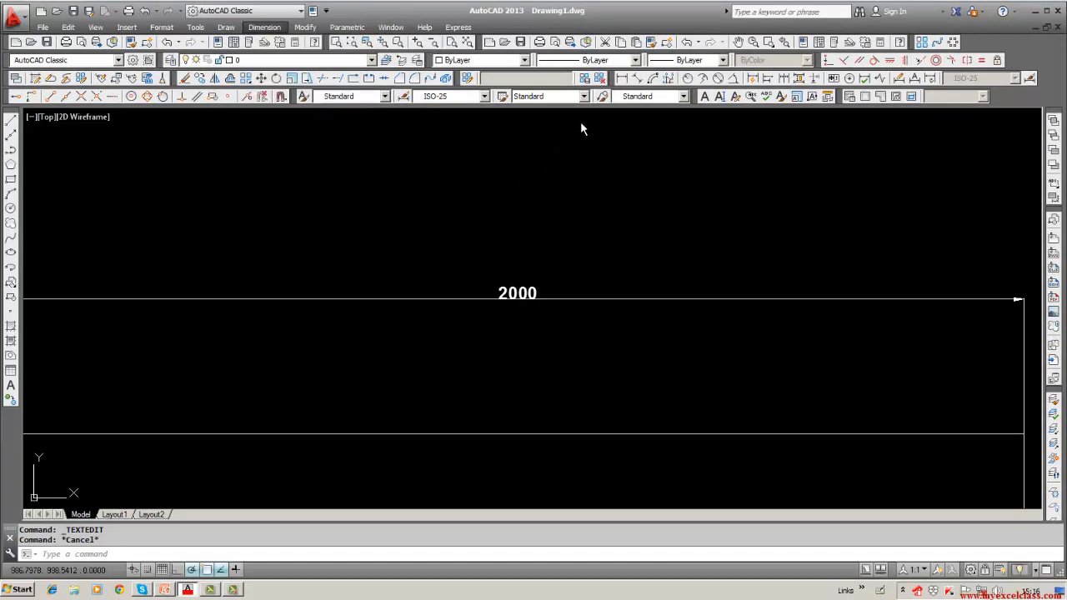
left_click(584, 97)
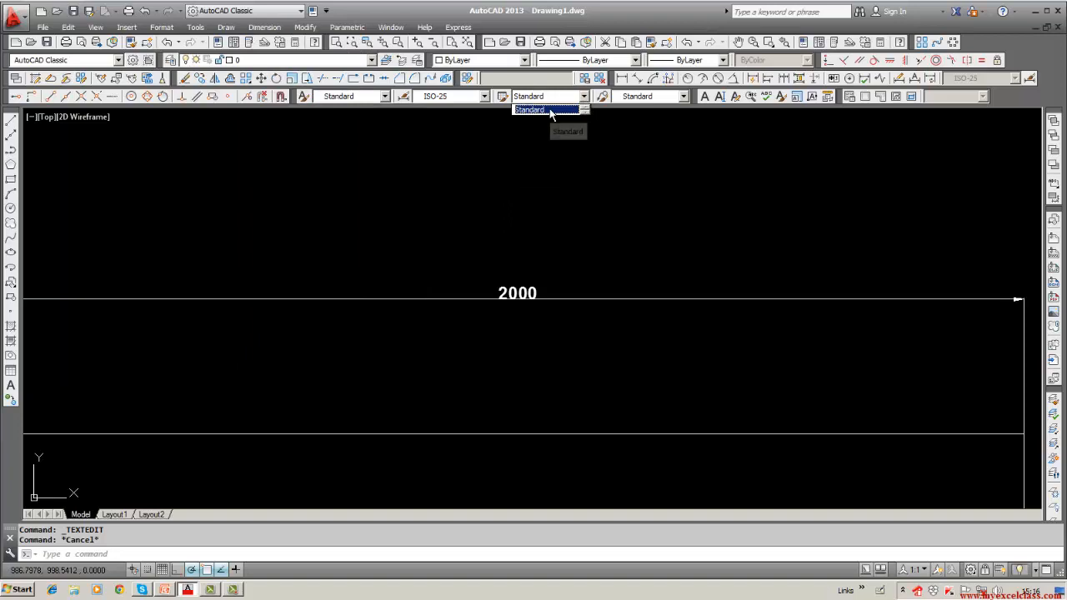
left_click(550, 111)
double_click(544, 299)
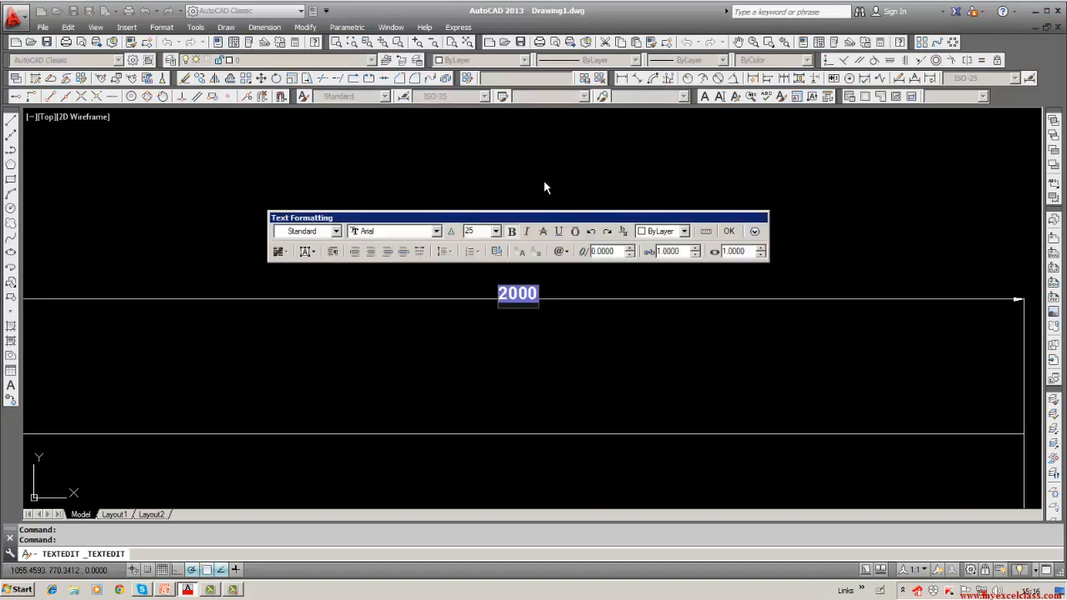
left_click(728, 234)
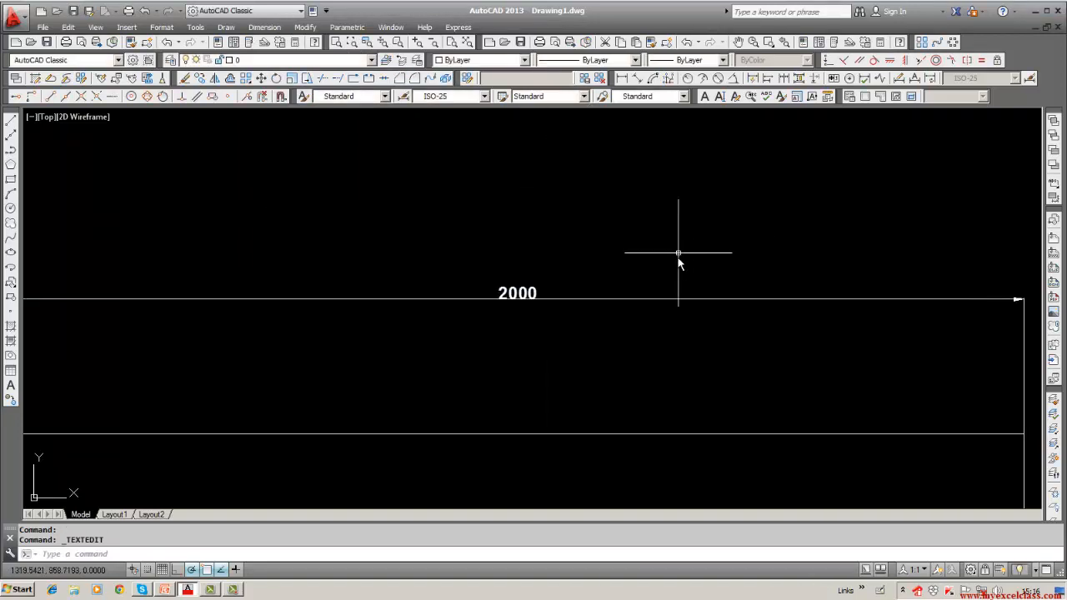
Select the dimension above the outline, check the table, text and dimension styles offered for it, and clear the selection.
left_click(675, 300)
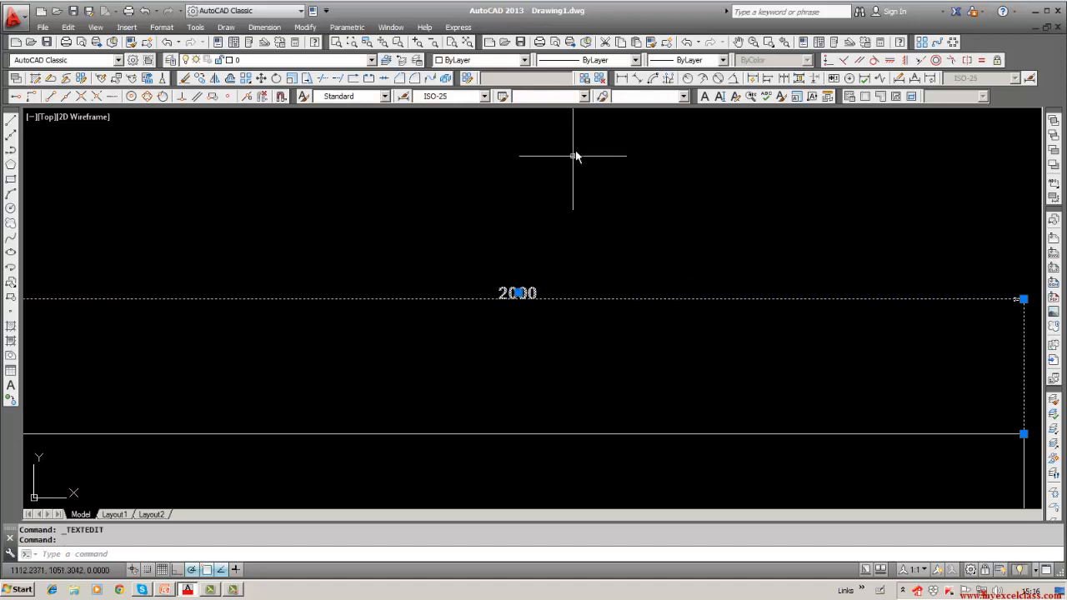
left_click(584, 96)
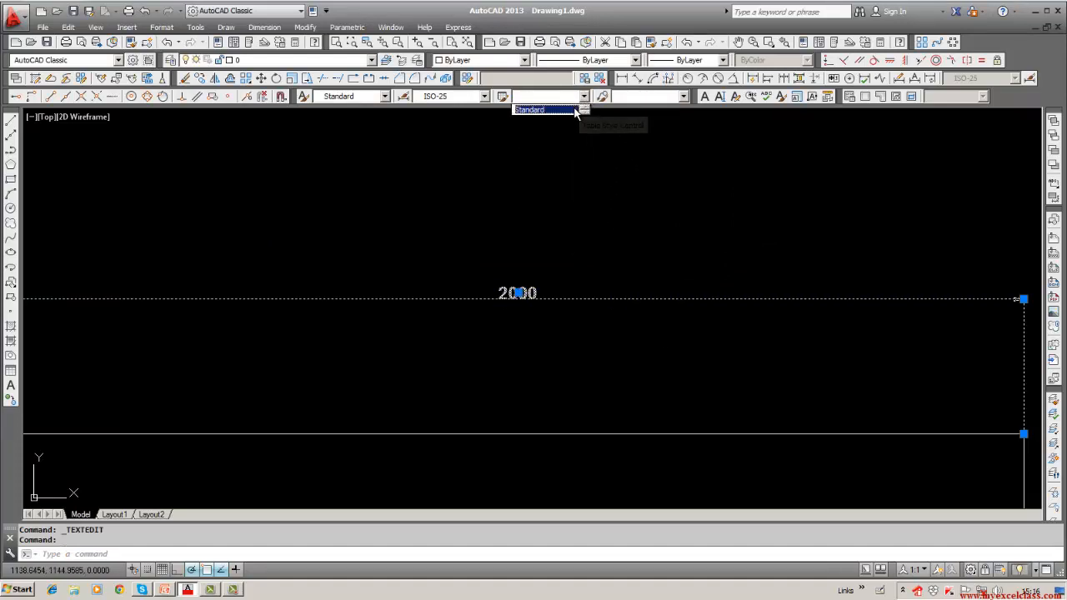
left_click(579, 107)
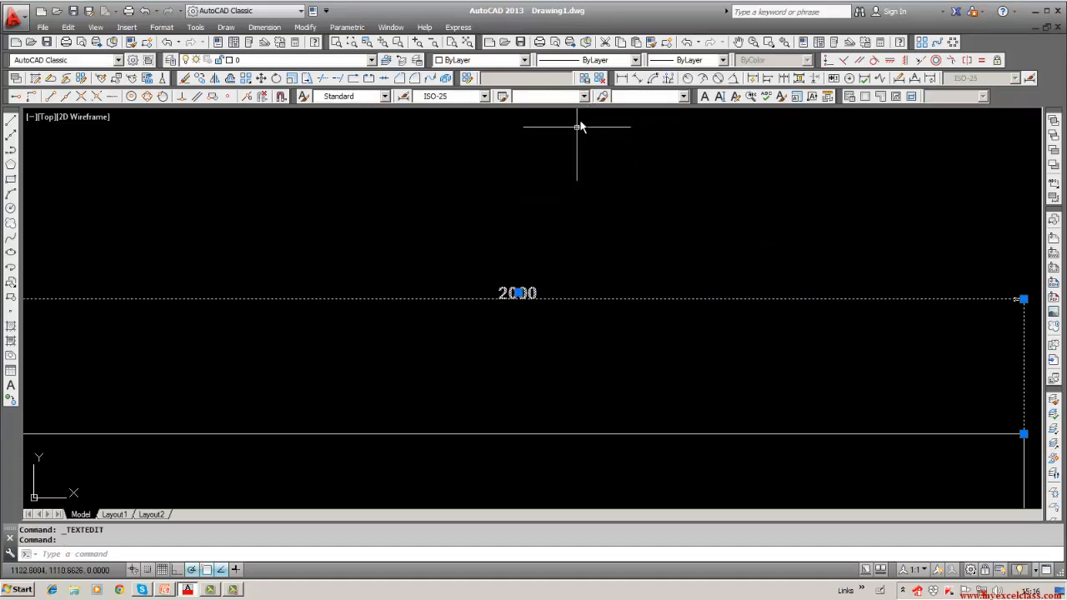
left_click(383, 97)
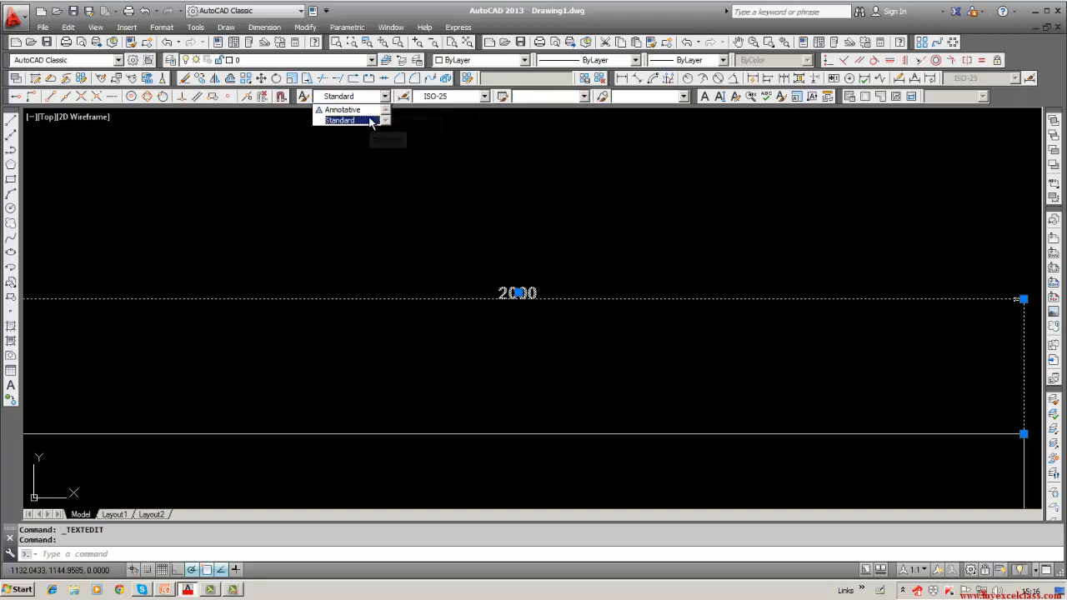
left_click(373, 120)
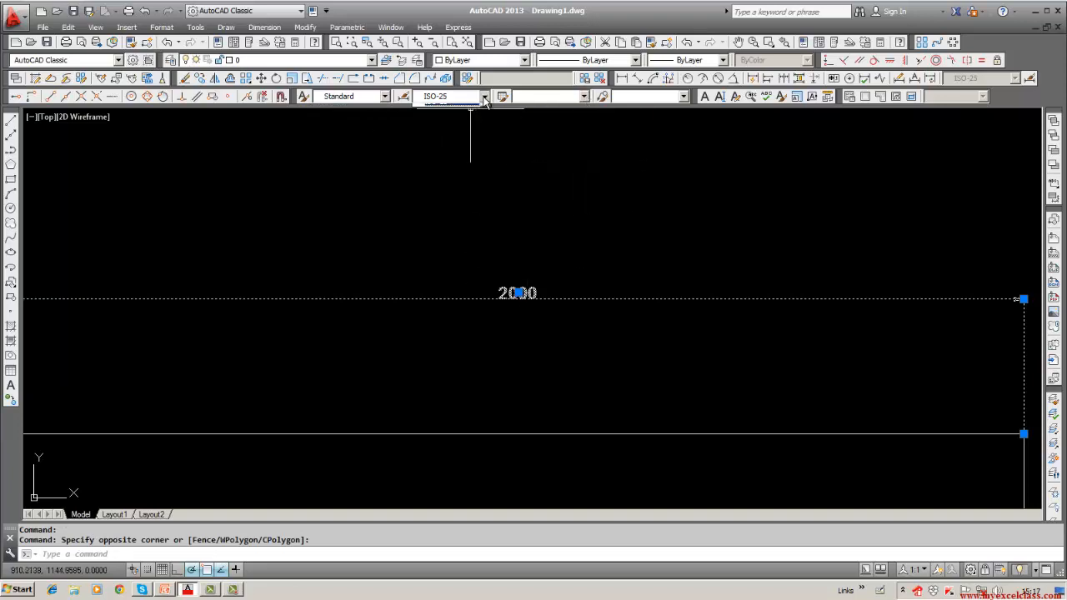
left_click(484, 98)
left_click(484, 98)
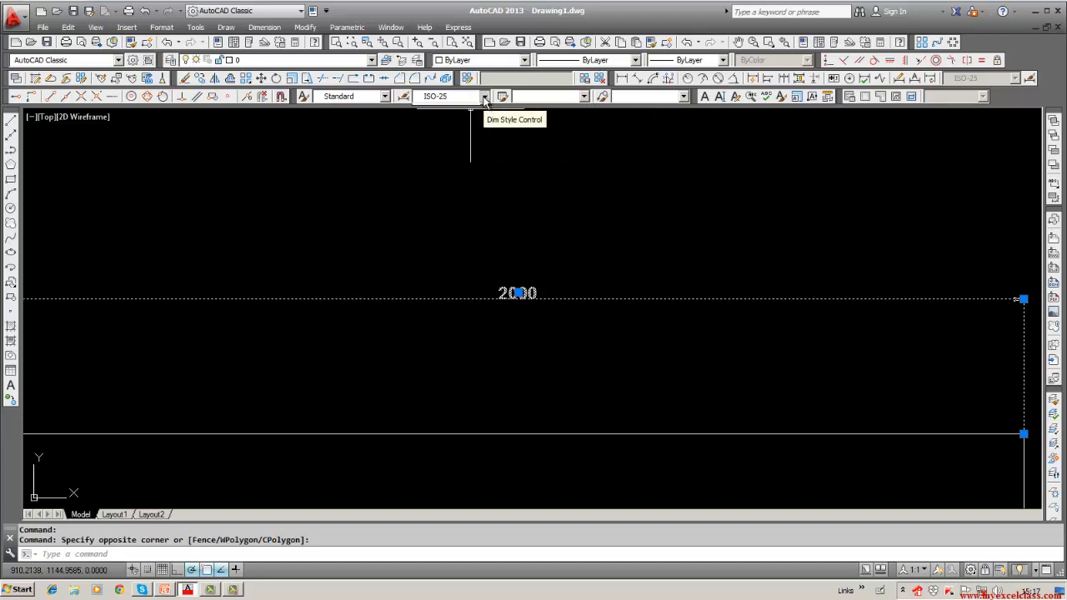
left_click(484, 98)
left_click(454, 121)
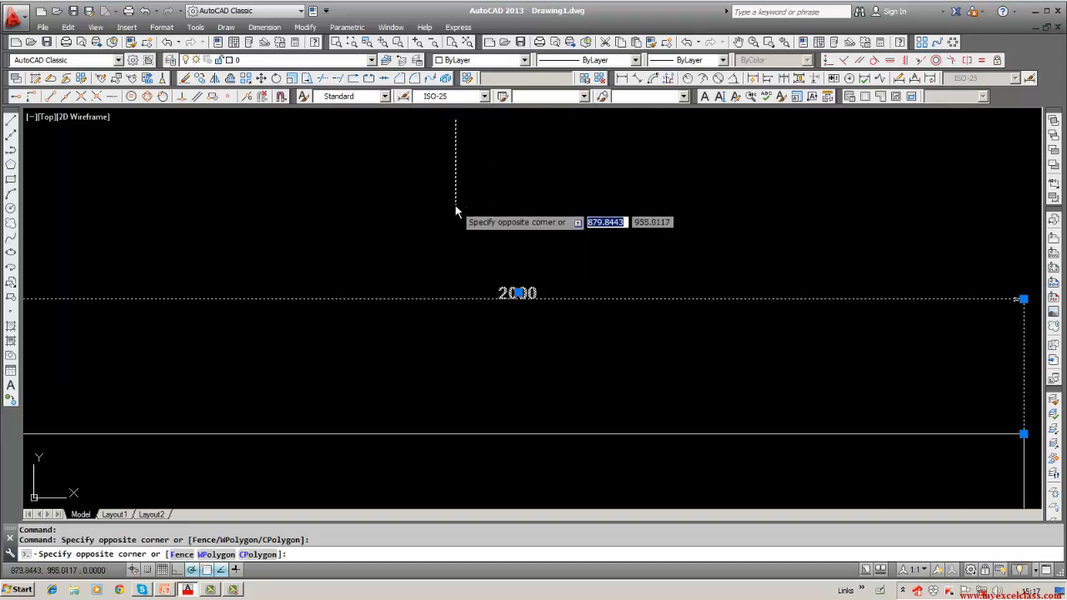
key("Escape")
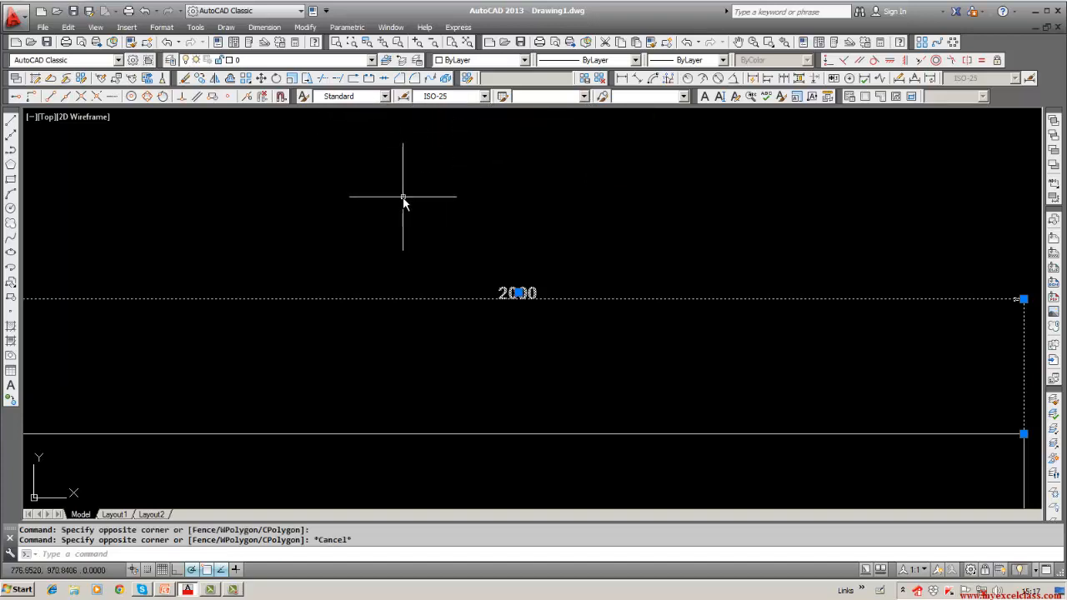
key("Escape")
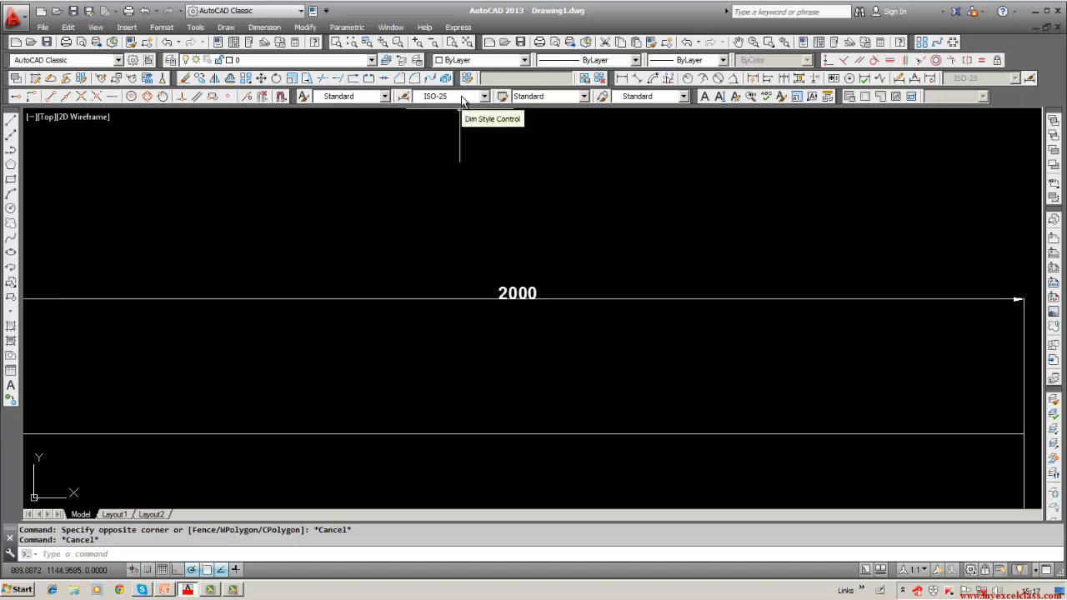
Change the font of the Standard text style used by the ISO-25 dimension style to Century and close the style settings.
left_click(265, 28)
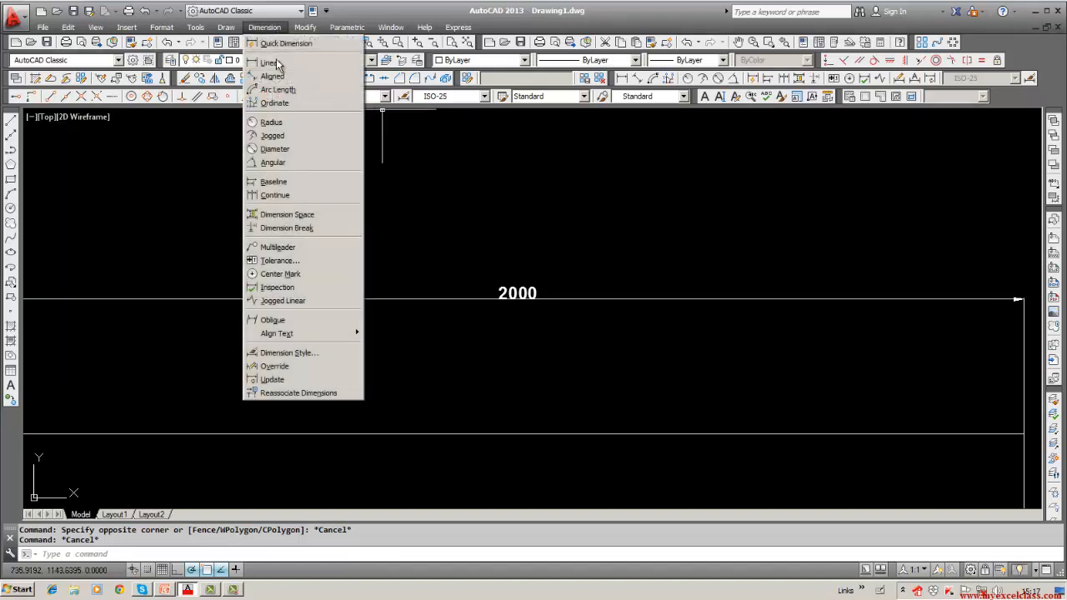
left_click(287, 354)
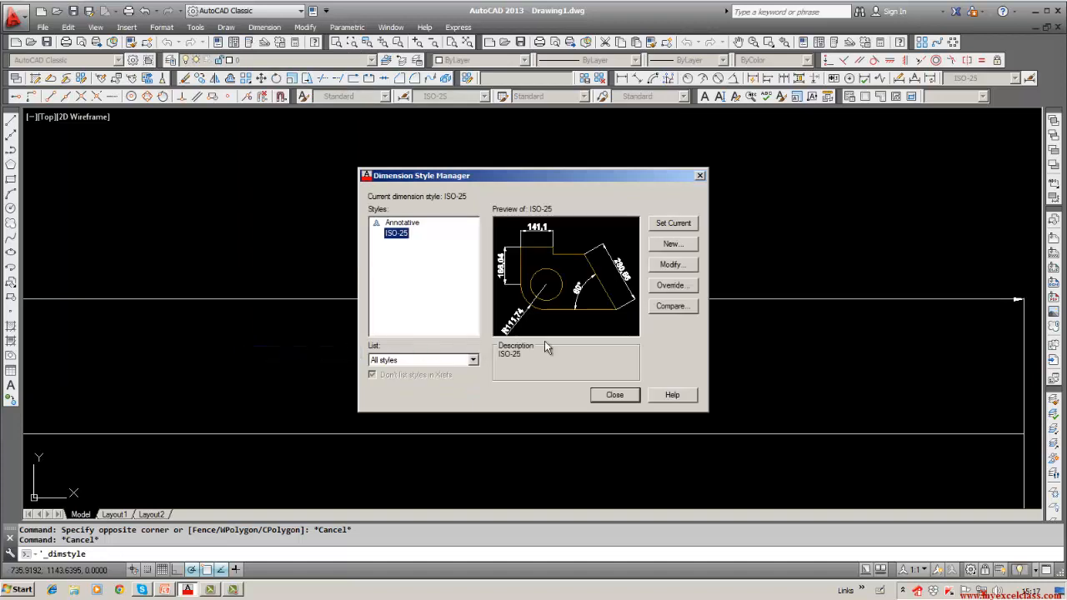
left_click(667, 265)
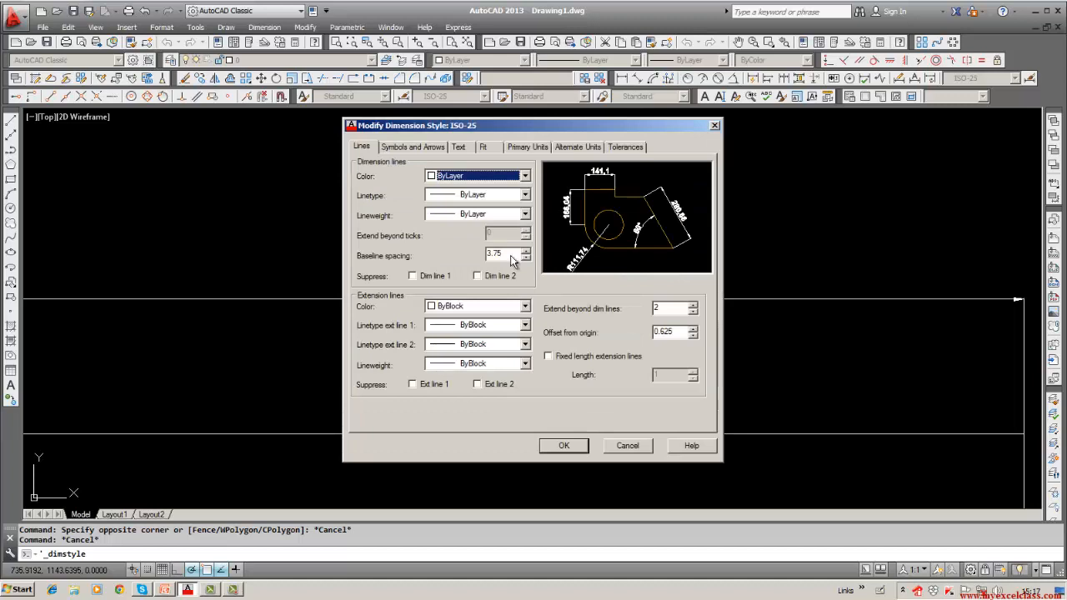
left_click(459, 149)
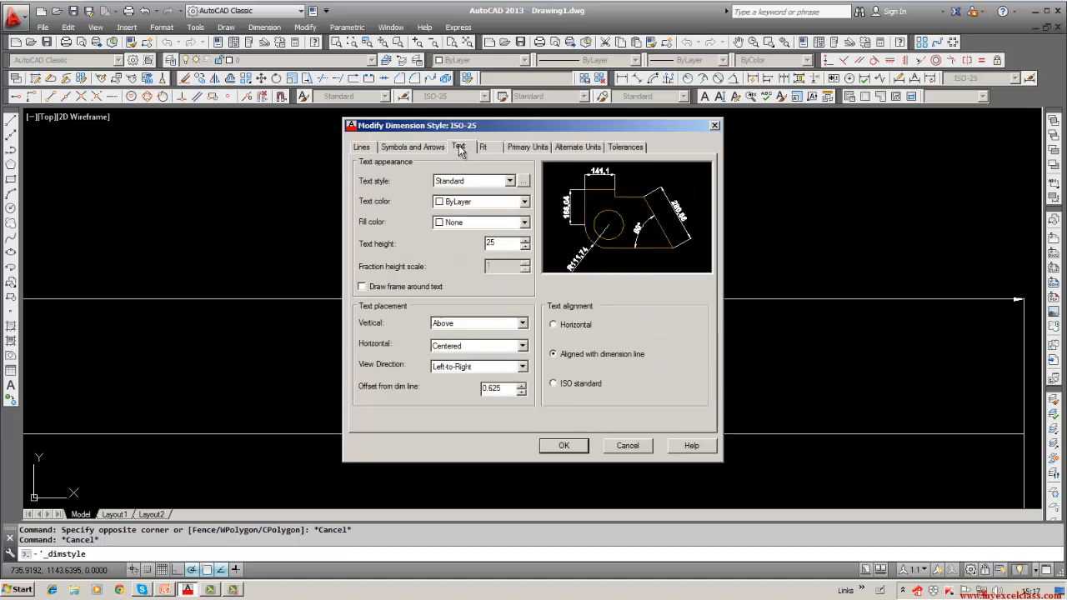
left_click(523, 181)
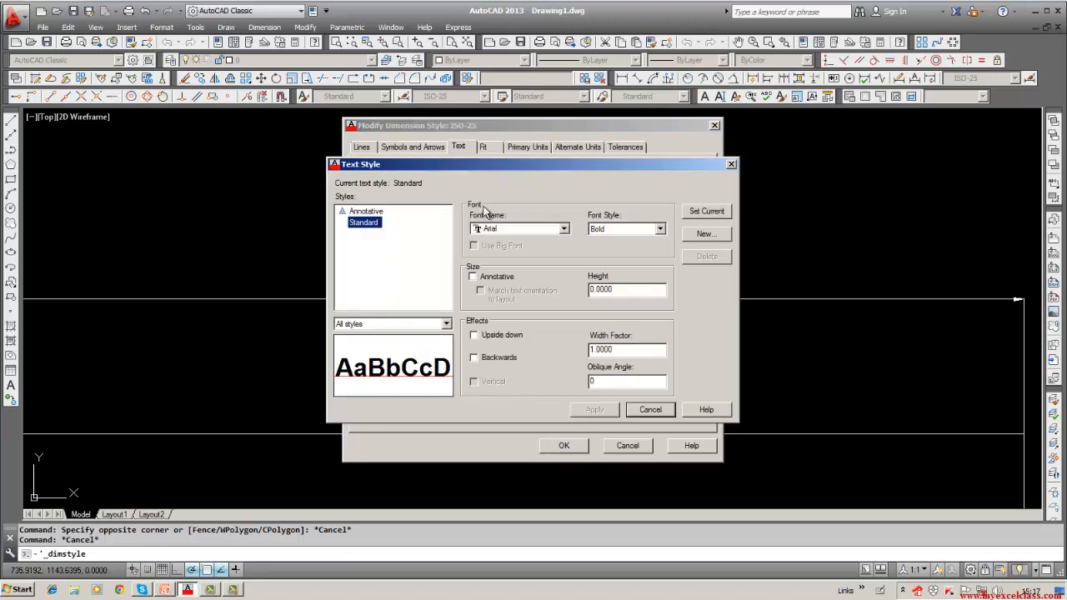
left_click(564, 229)
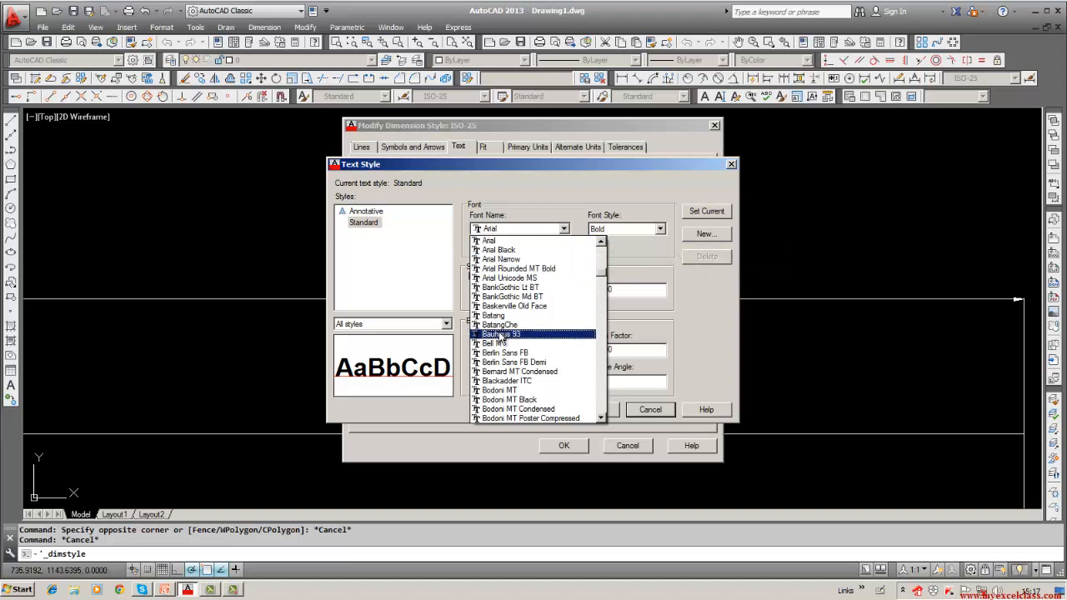
left_click_drag(600, 279, 602, 290)
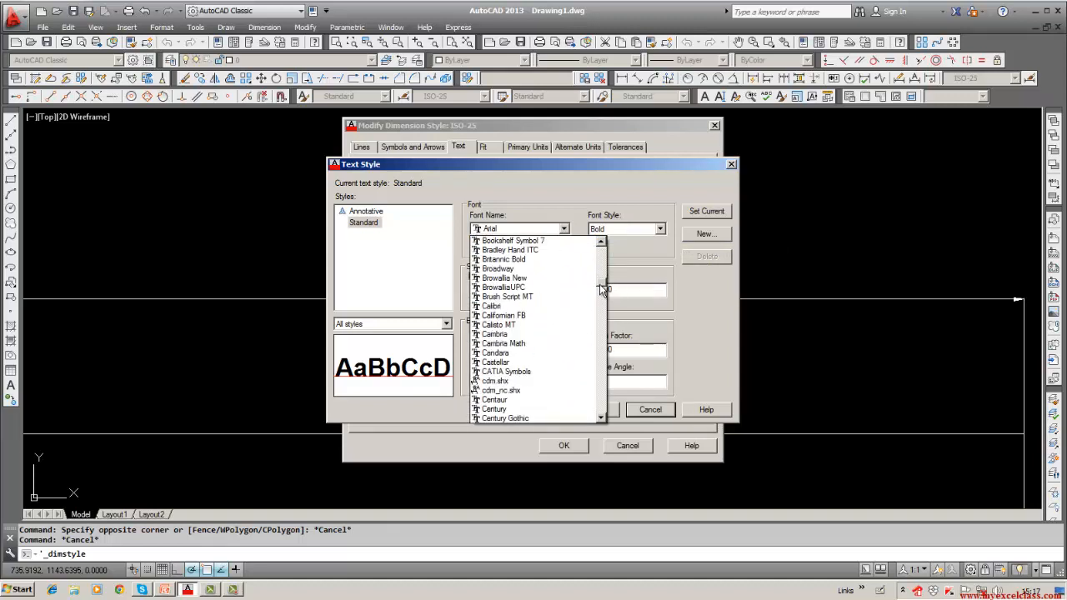
left_click(518, 408)
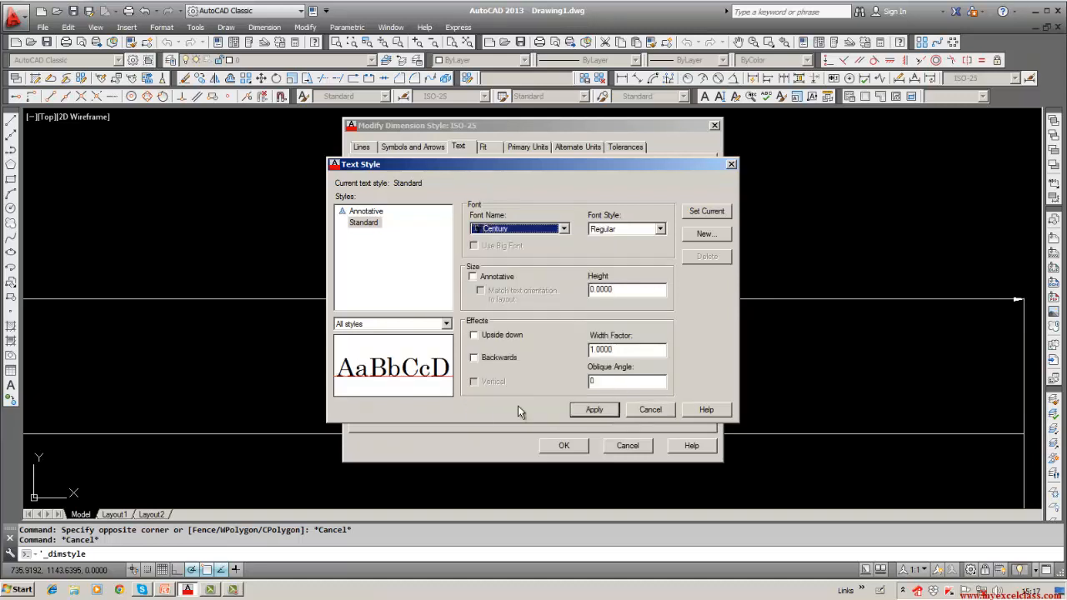
left_click(594, 412)
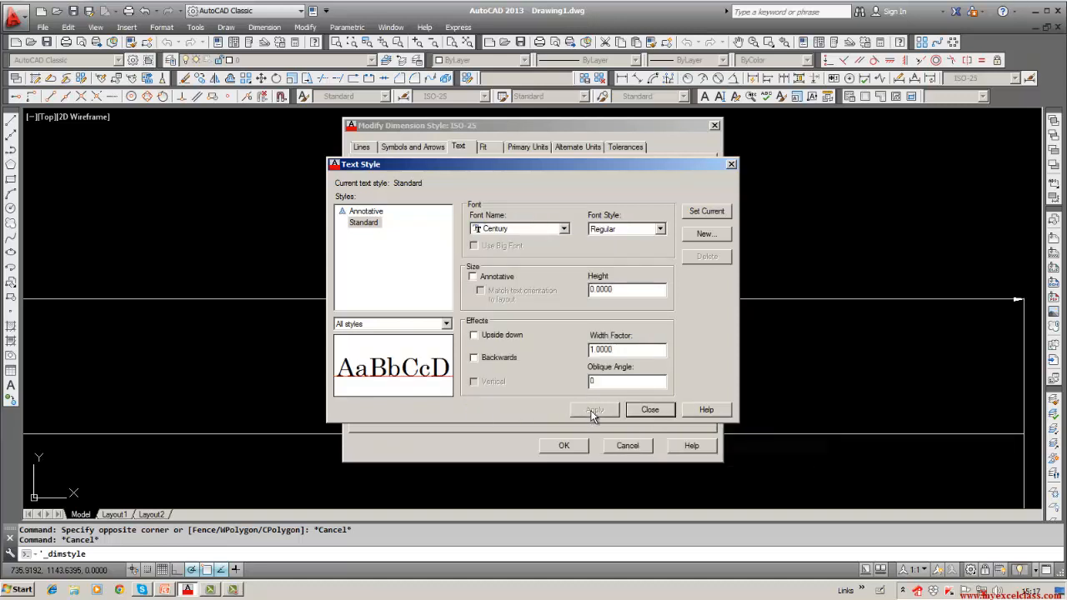
left_click(648, 410)
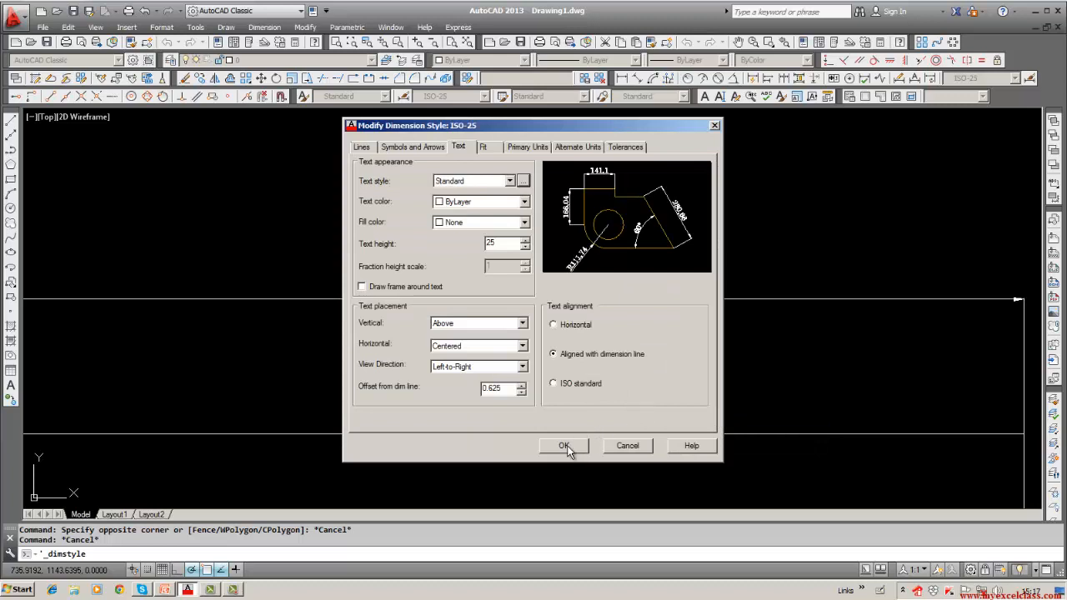
left_click(564, 447)
left_click(627, 394)
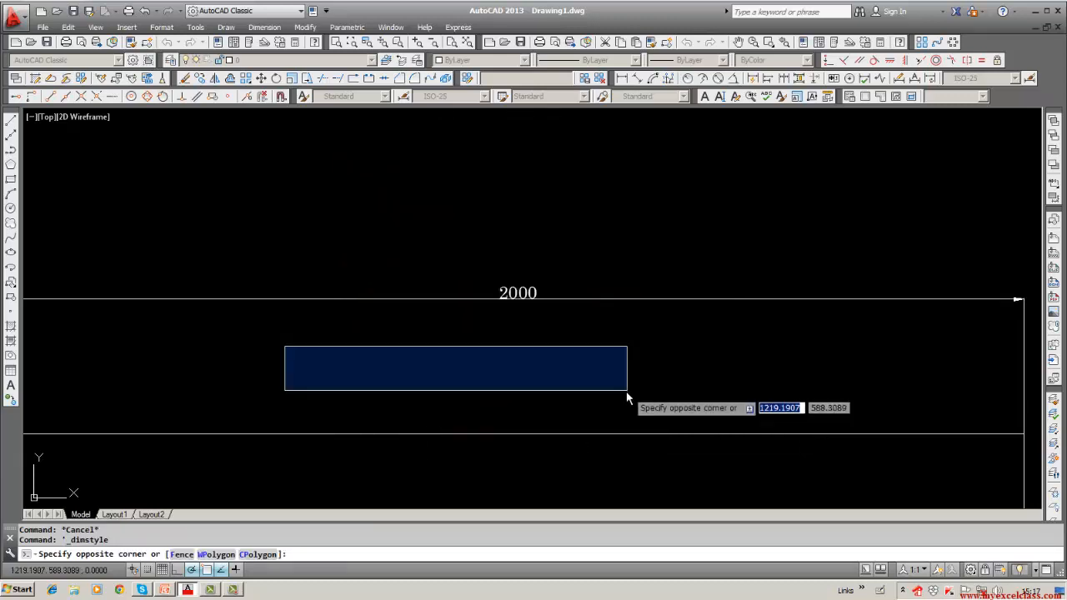
Examine the font and formatting of the dimension text above the outline up close, leaving the text unedited.
key("Escape")
scroll(492, 293, "up", 4)
scroll(492, 294, "up", 2)
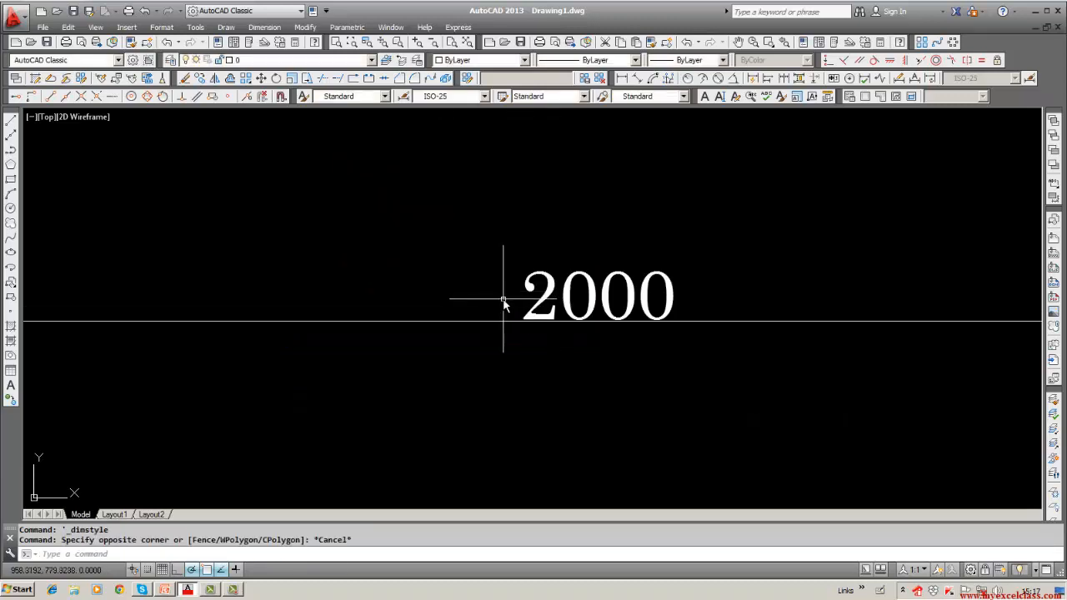
scroll(502, 298, "down", 4)
double_click(531, 305)
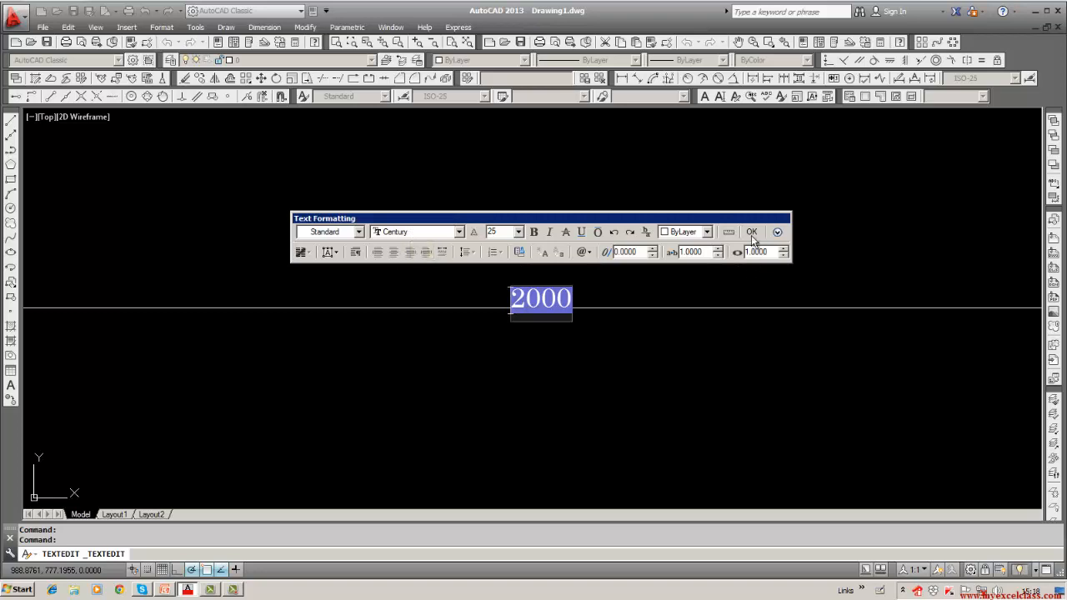
key("Escape")
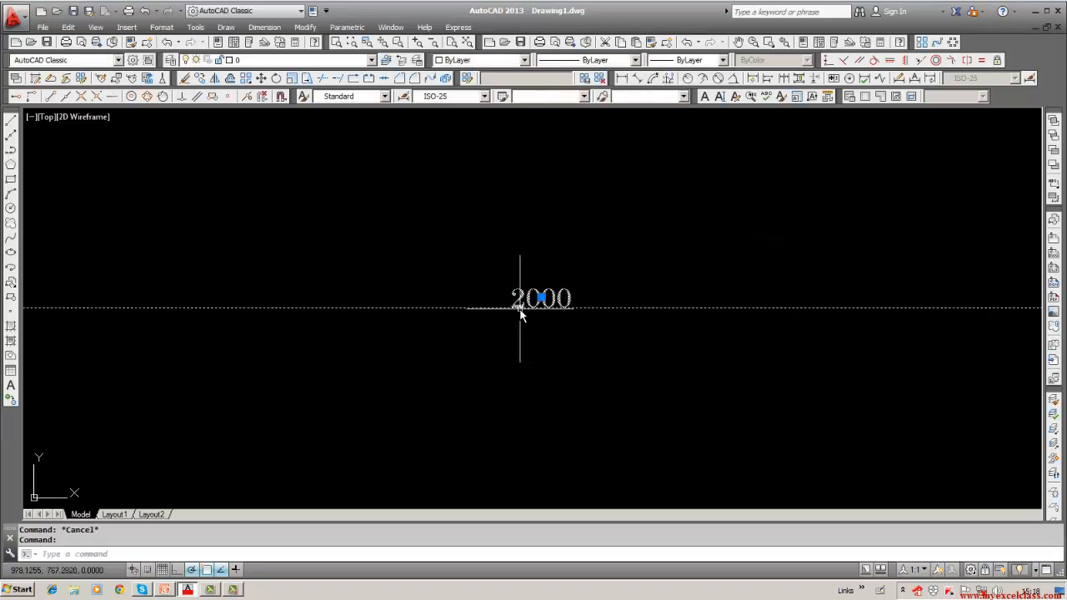
Change the font of the Standard text style used by the ISO-25 dimension style to gothice.shx and close the style settings.
left_click(265, 27)
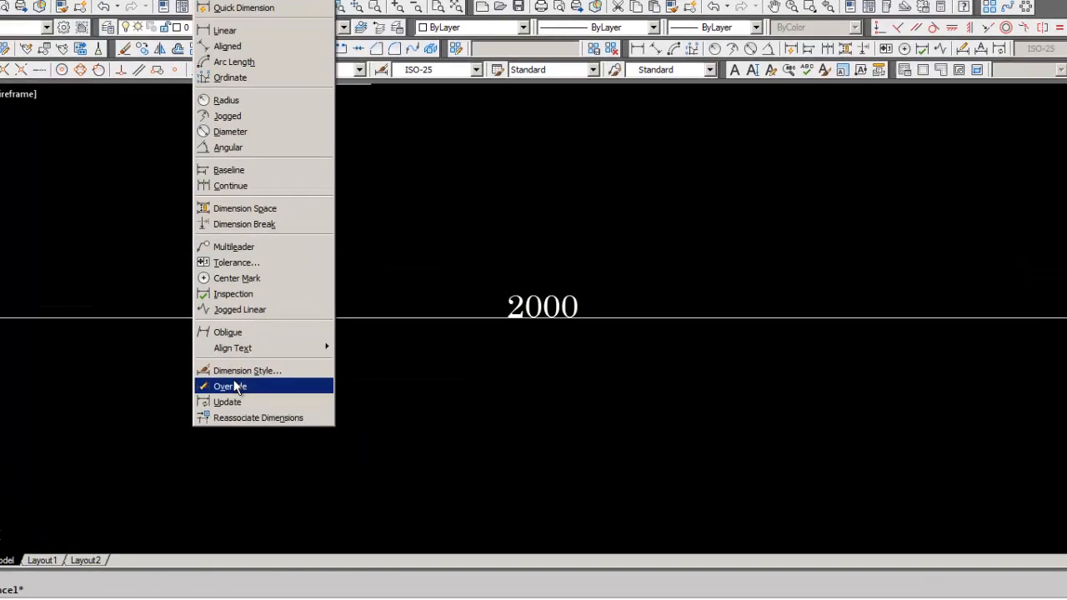
left_click(288, 352)
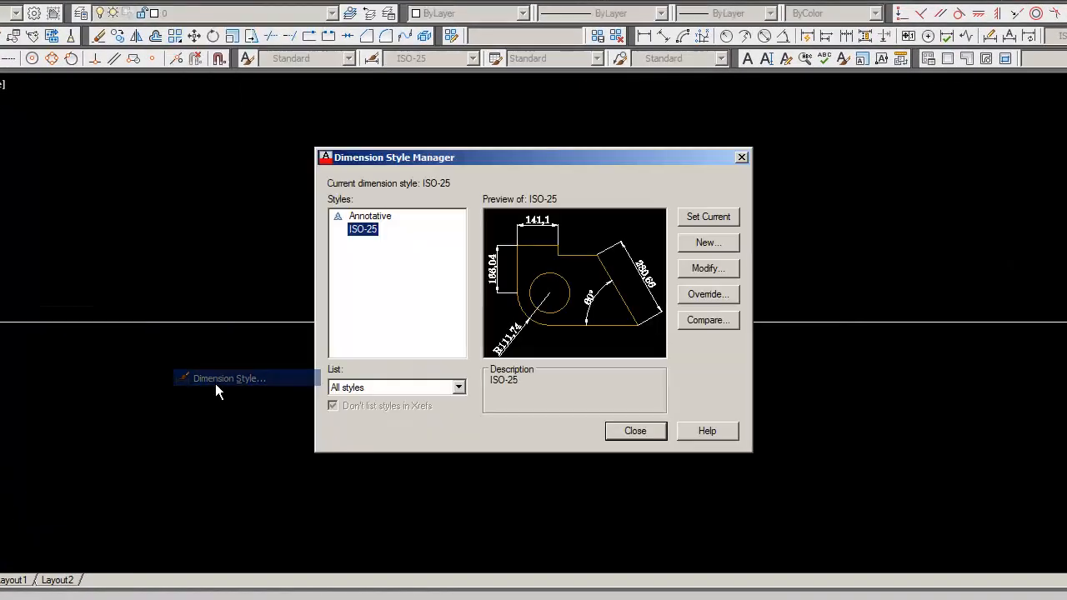
left_click(717, 270)
left_click(520, 165)
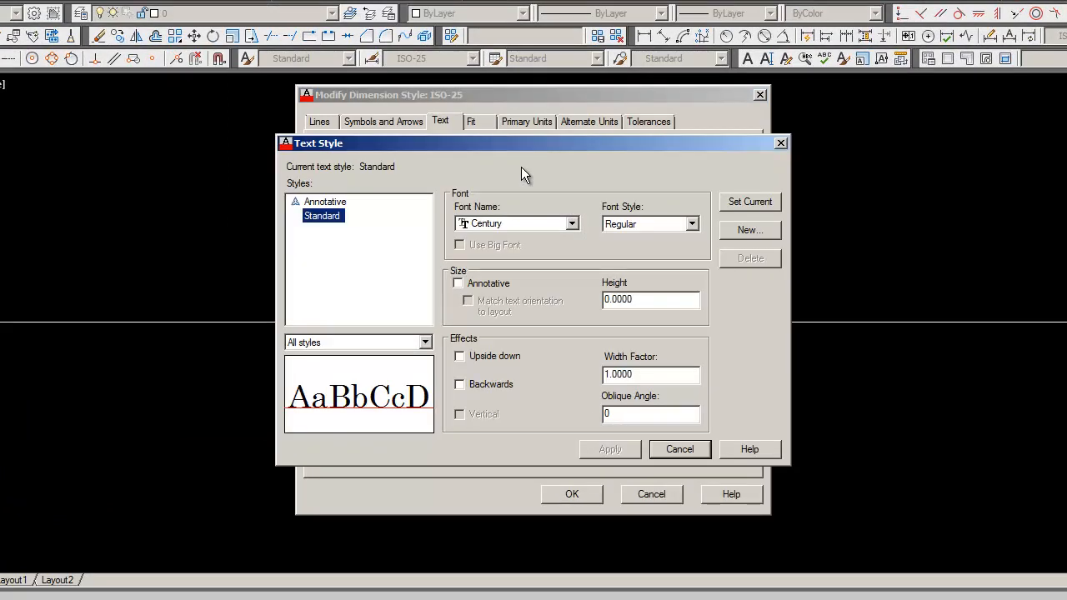
left_click(572, 224)
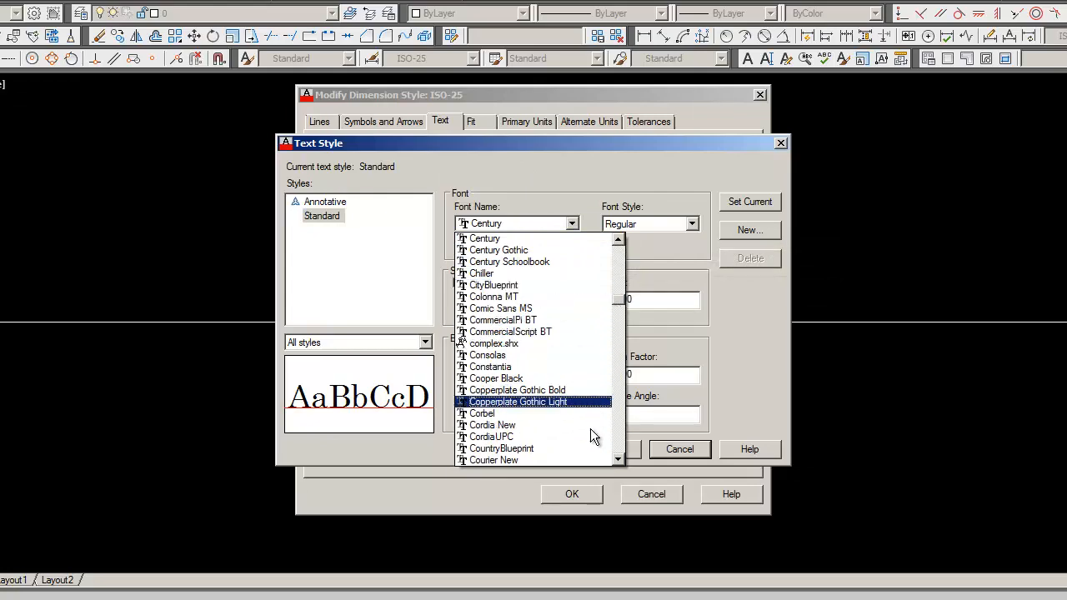
left_click(620, 461)
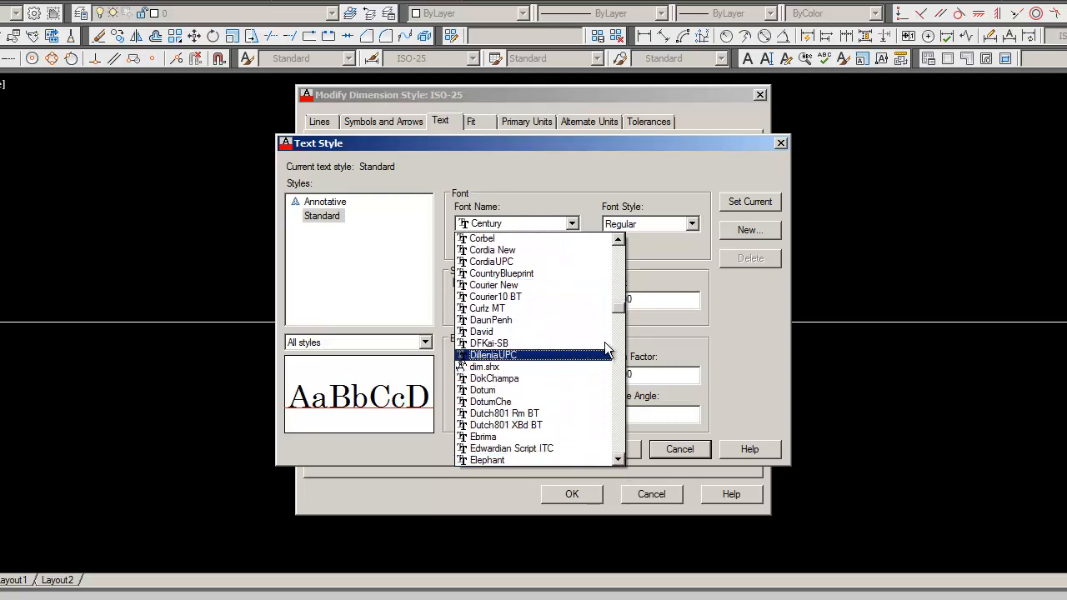
left_click_drag(615, 315, 618, 343)
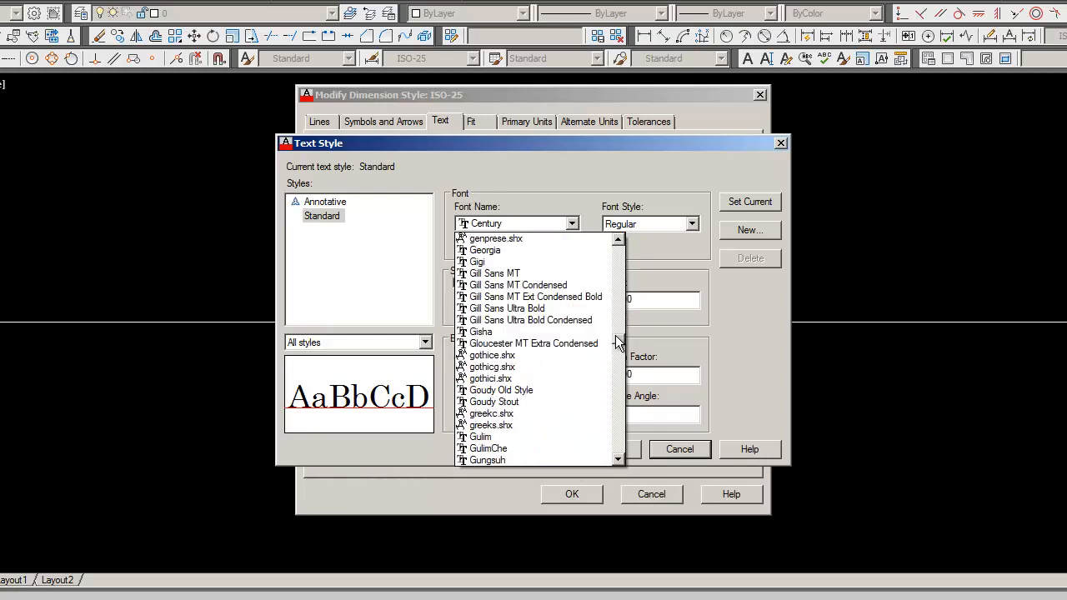
left_click(507, 356)
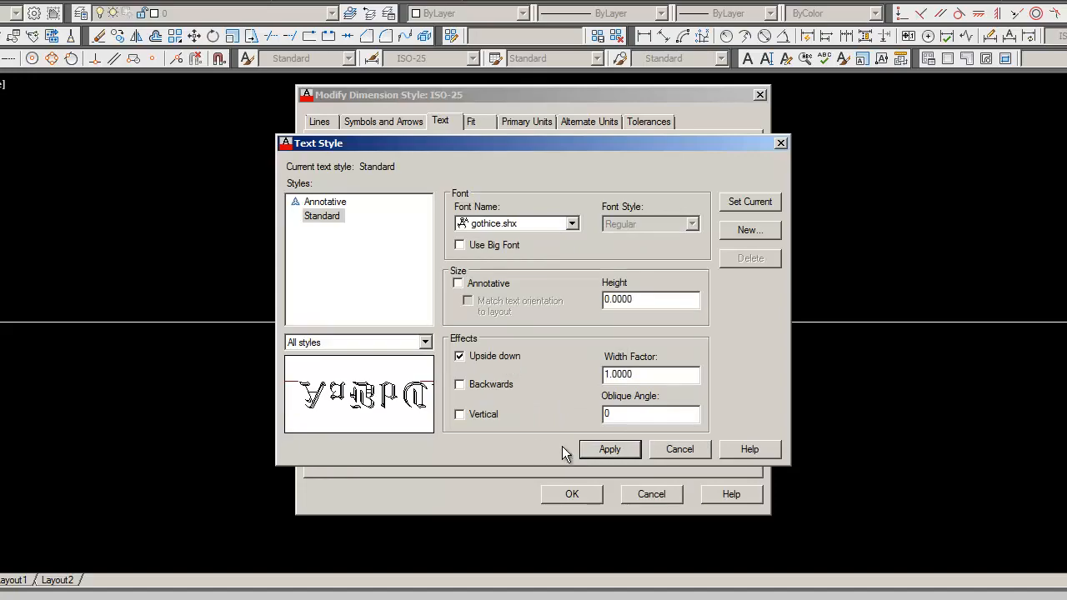
left_click(607, 449)
left_click(679, 449)
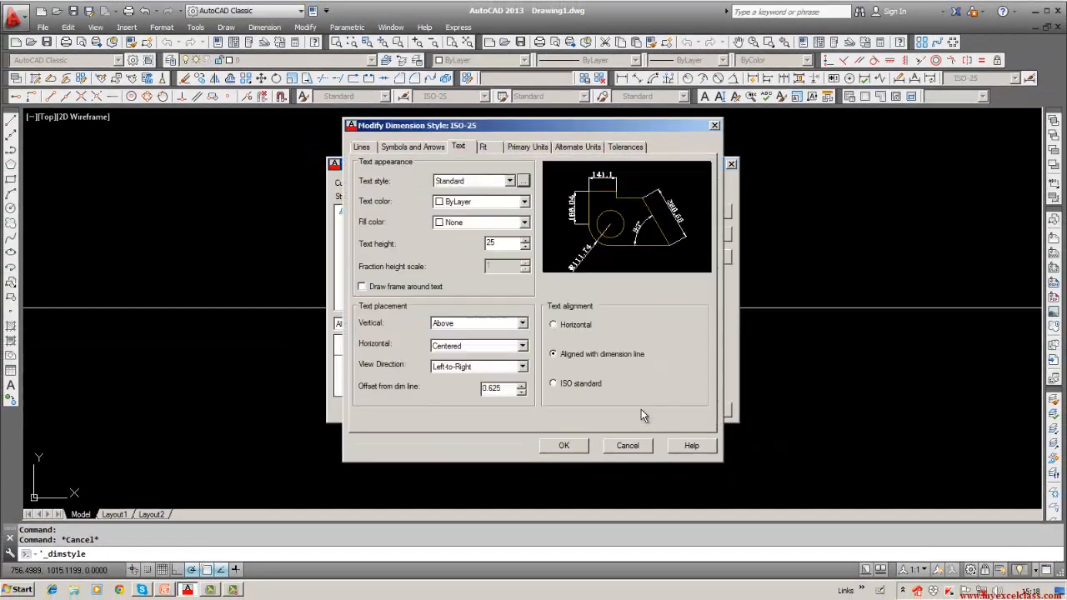
left_click(561, 447)
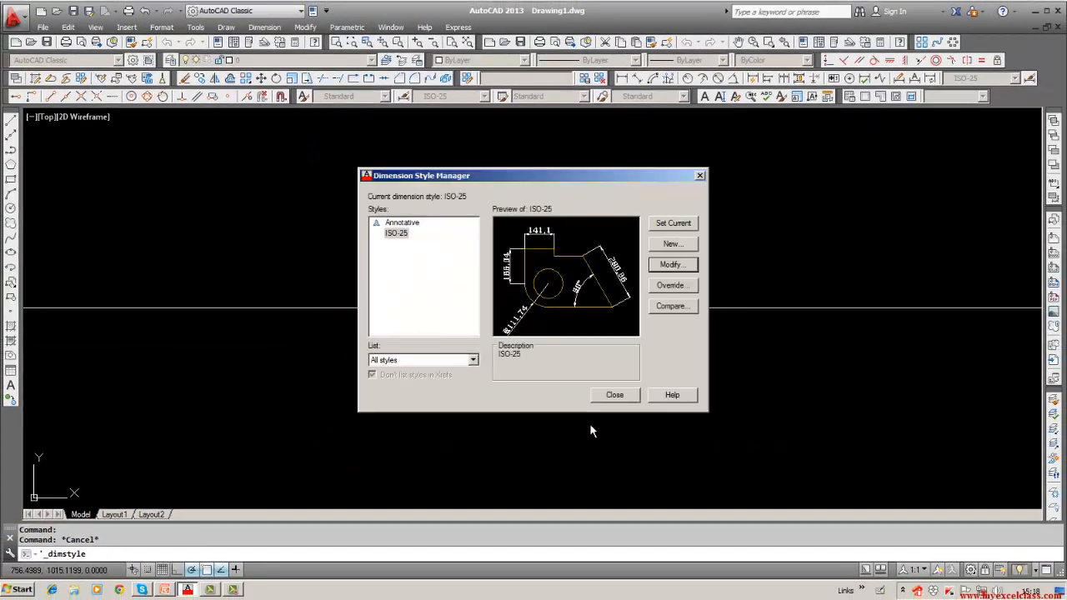
left_click(614, 394)
left_click(279, 357)
key("Escape")
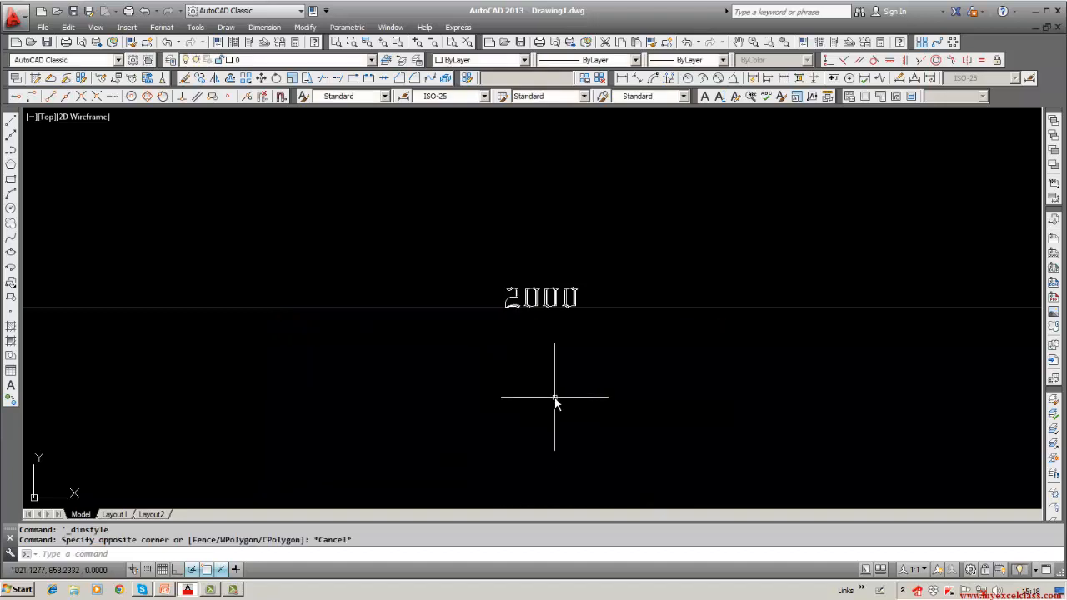
Check the font applied to the dimension text and look through the available fonts, leaving the text as it is.
scroll(543, 374, "up", 4)
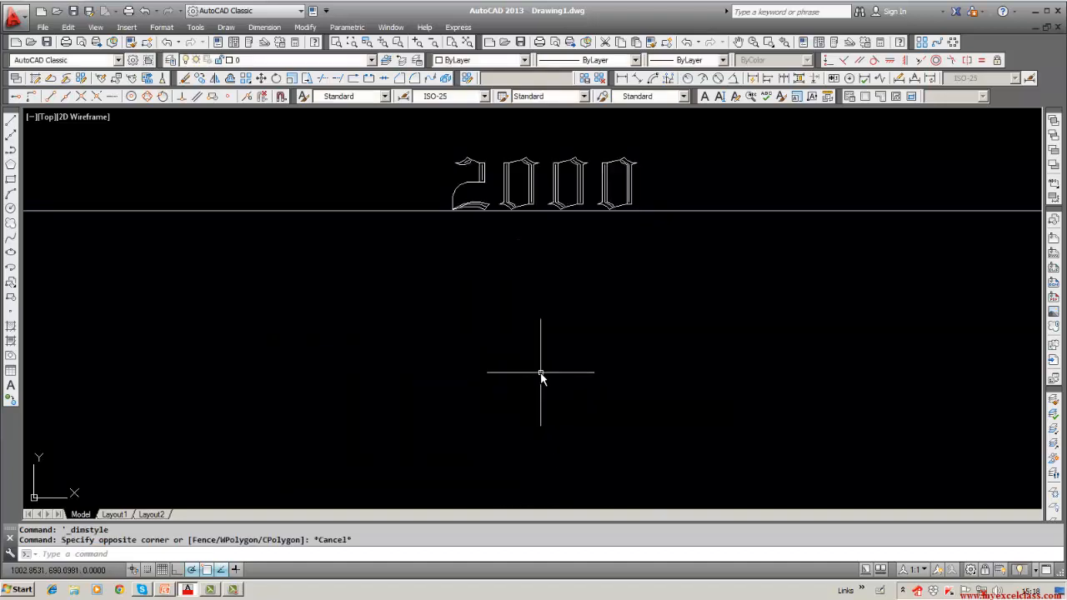
double_click(527, 203)
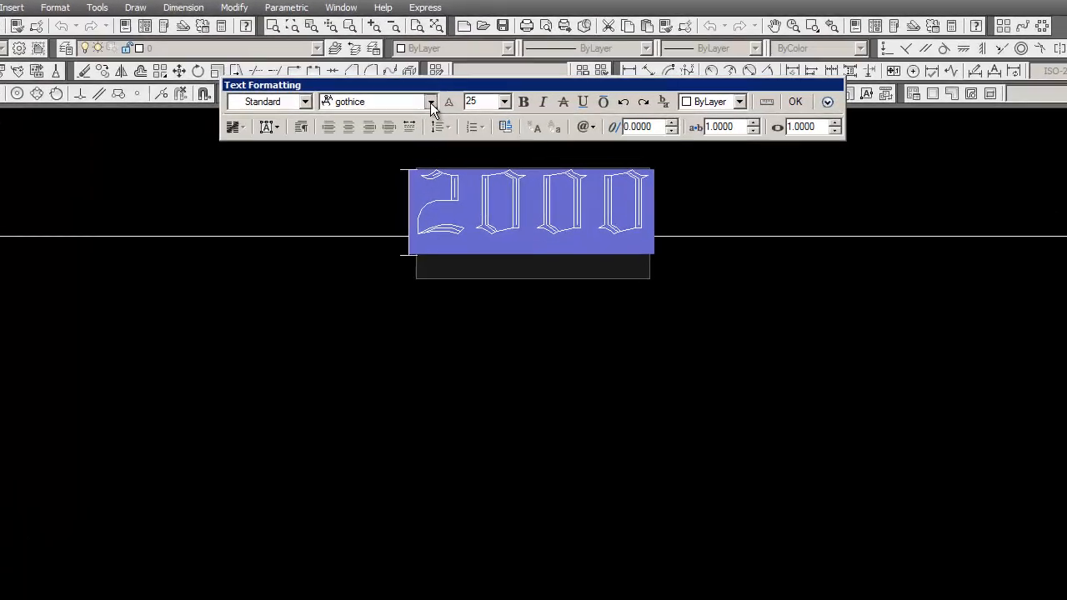
left_click(462, 103)
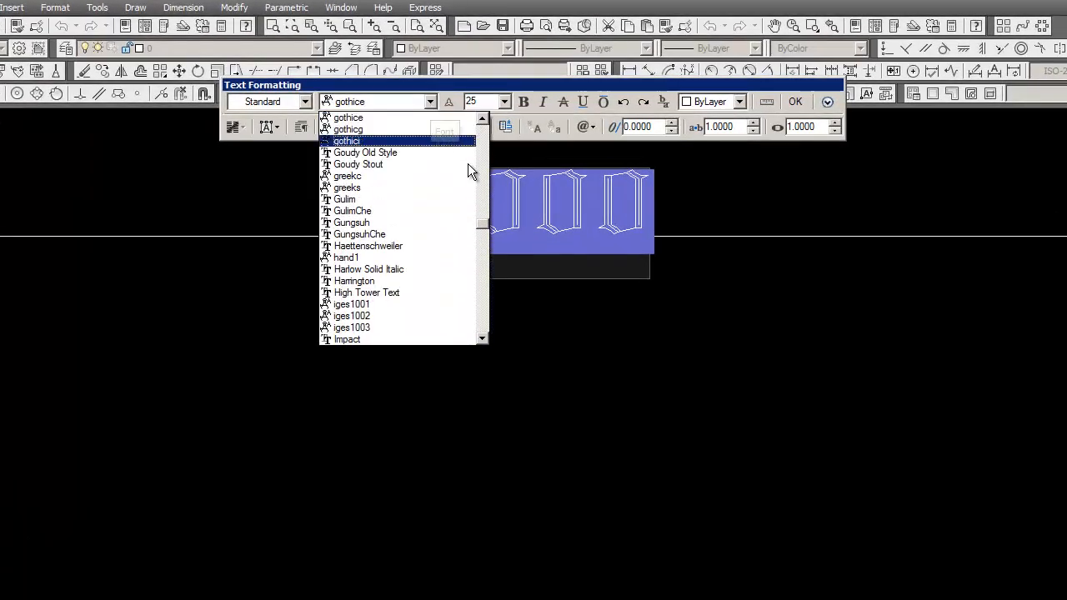
left_click_drag(487, 233, 487, 159)
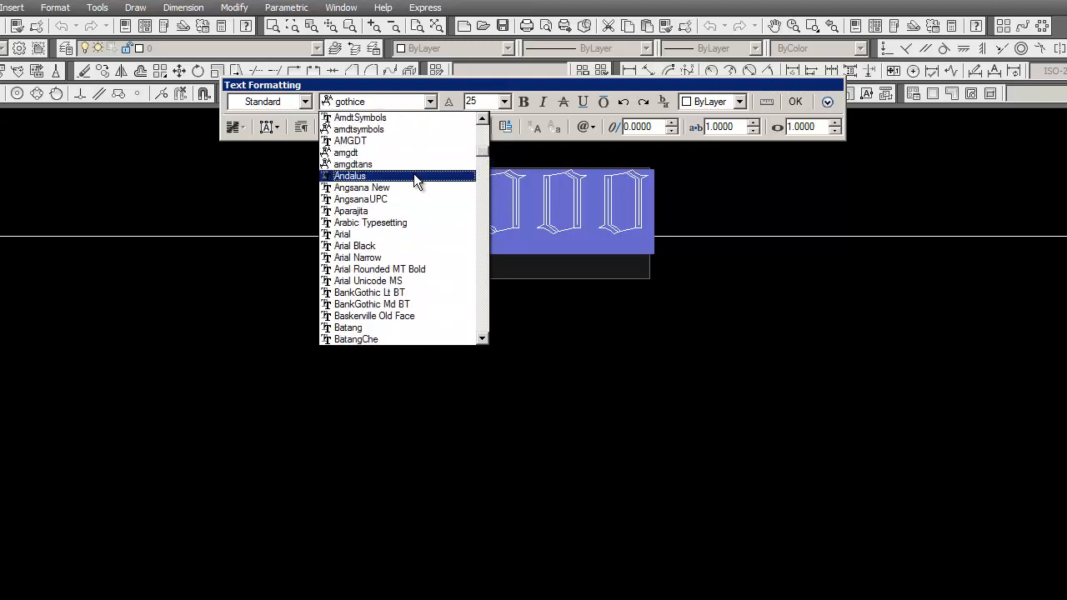
key("Escape")
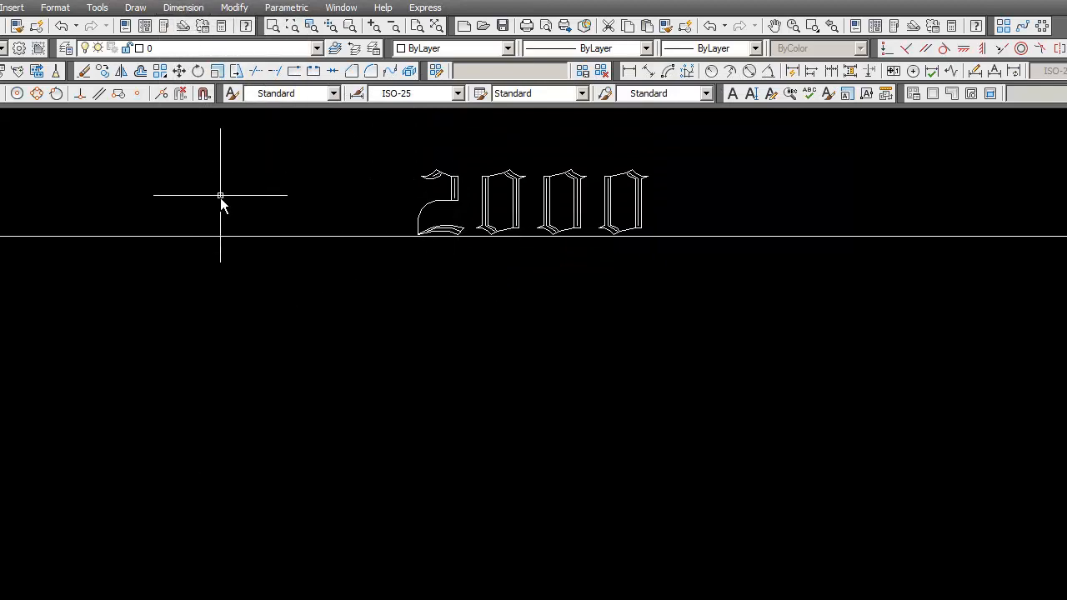
Change the font of the Standard text style used by the ISO-25 dimension style to complex.shx and close the style settings.
left_click(184, 8)
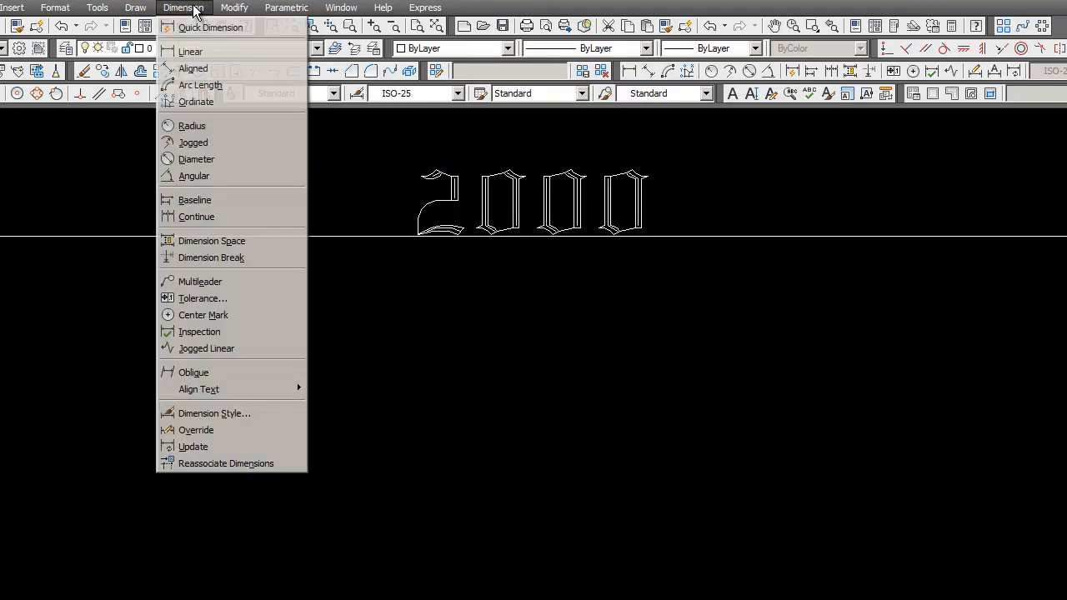
left_click(211, 415)
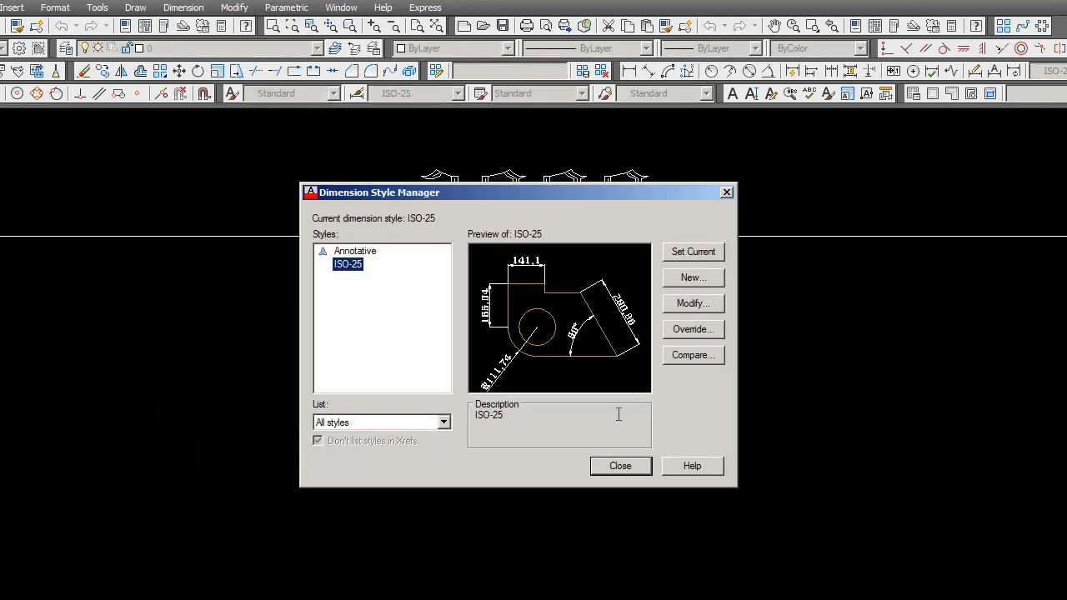
left_click(691, 304)
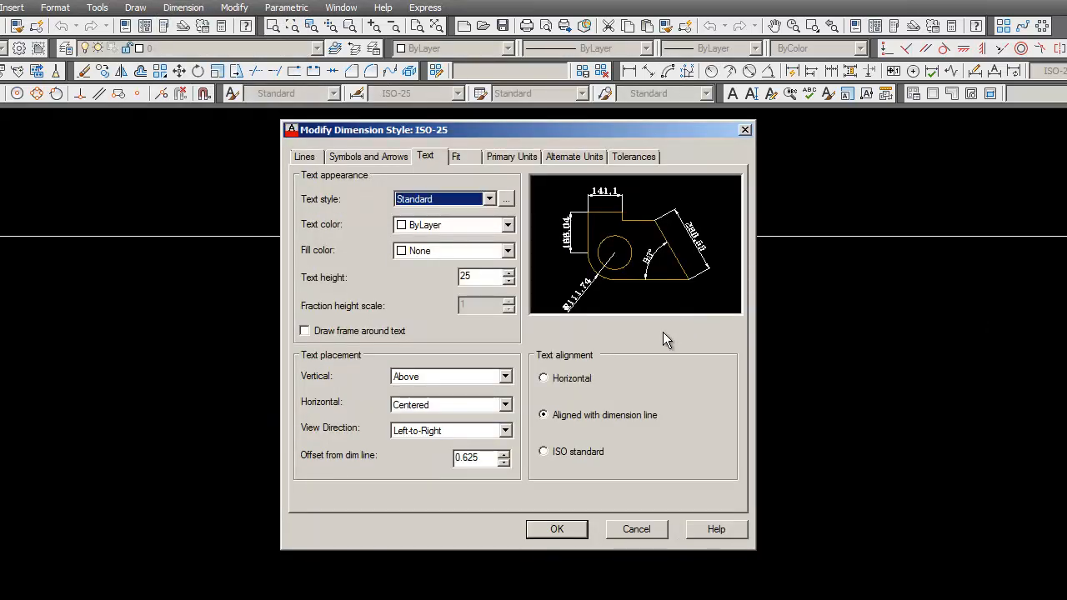
left_click(507, 200)
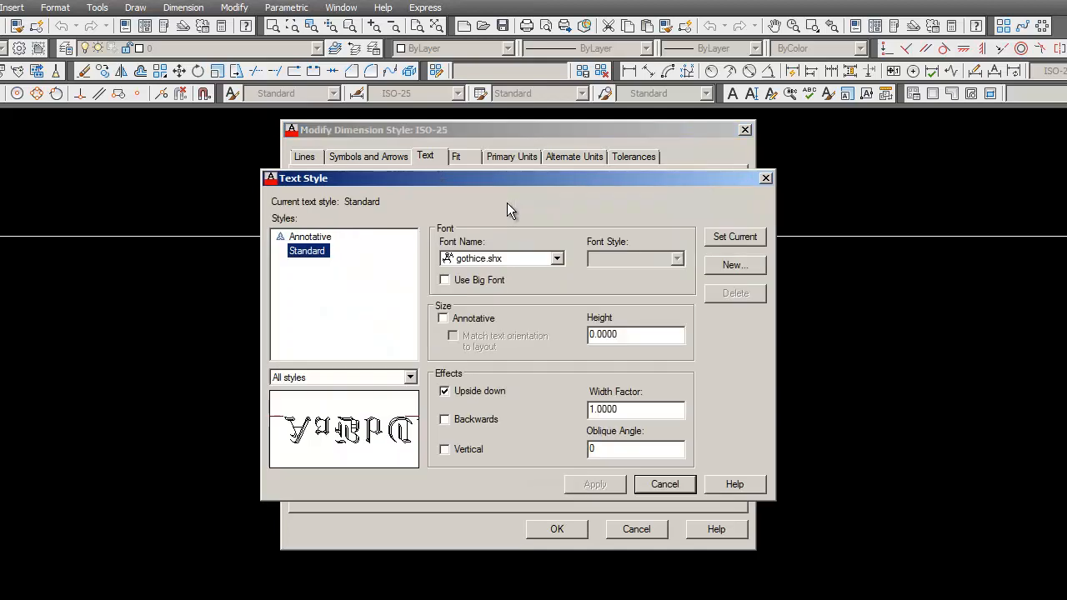
left_click(557, 258)
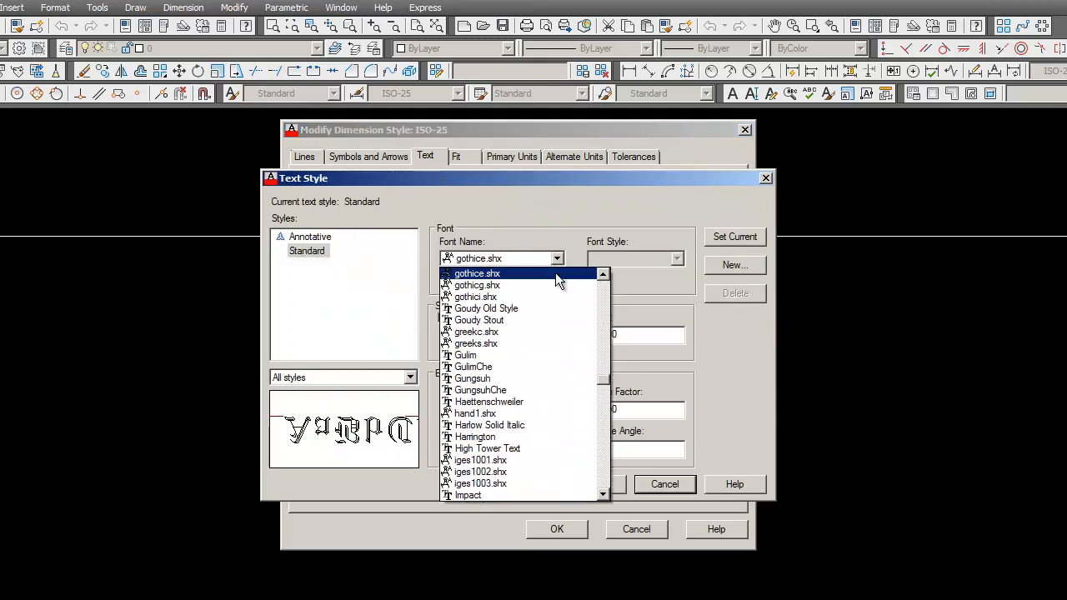
left_click_drag(603, 386, 605, 331)
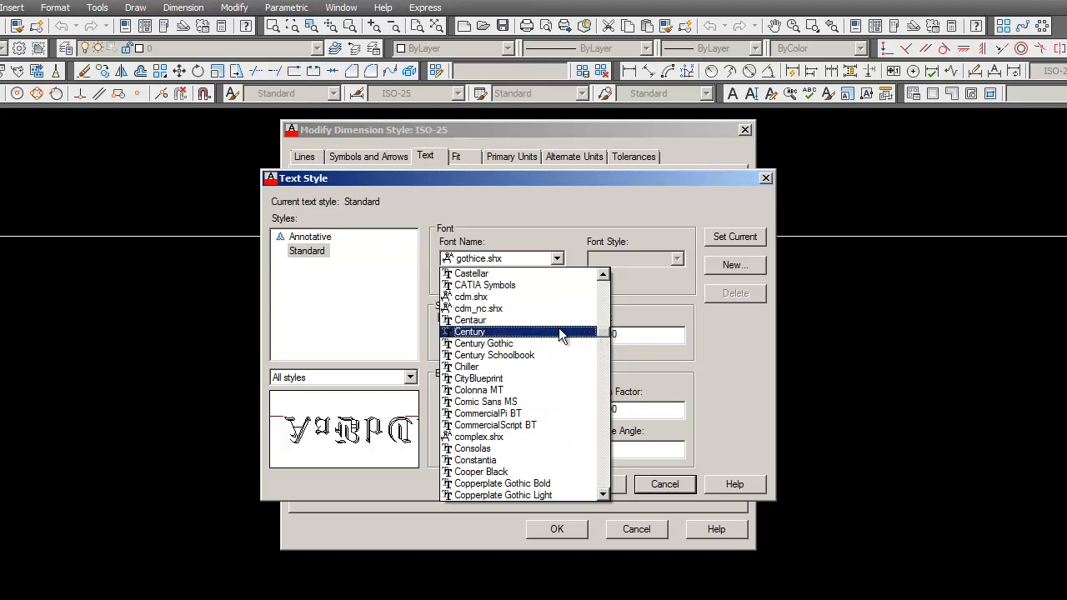
left_click(603, 274)
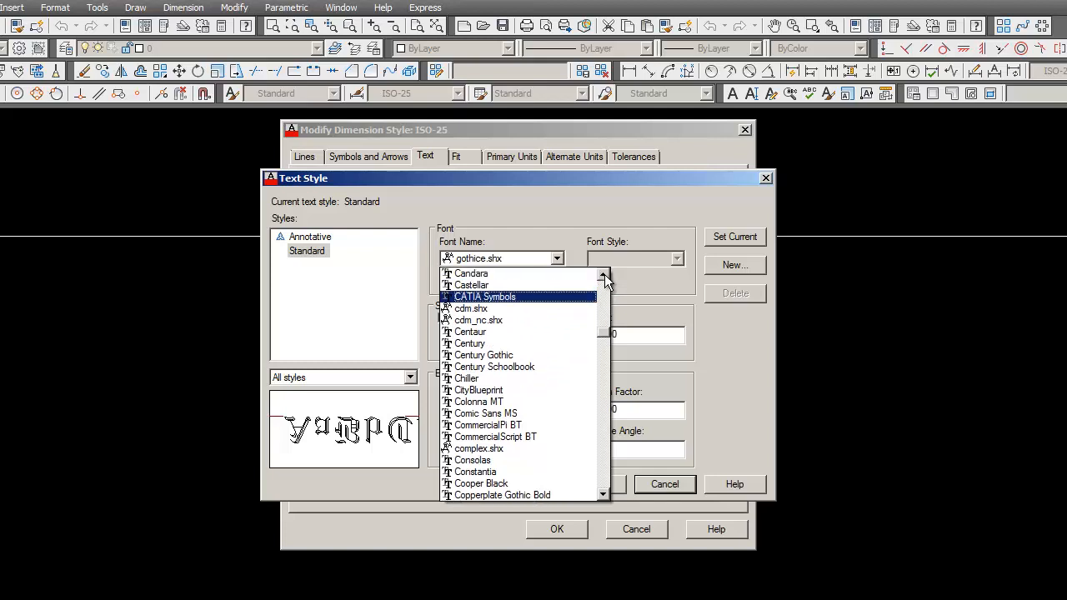
left_click(603, 274)
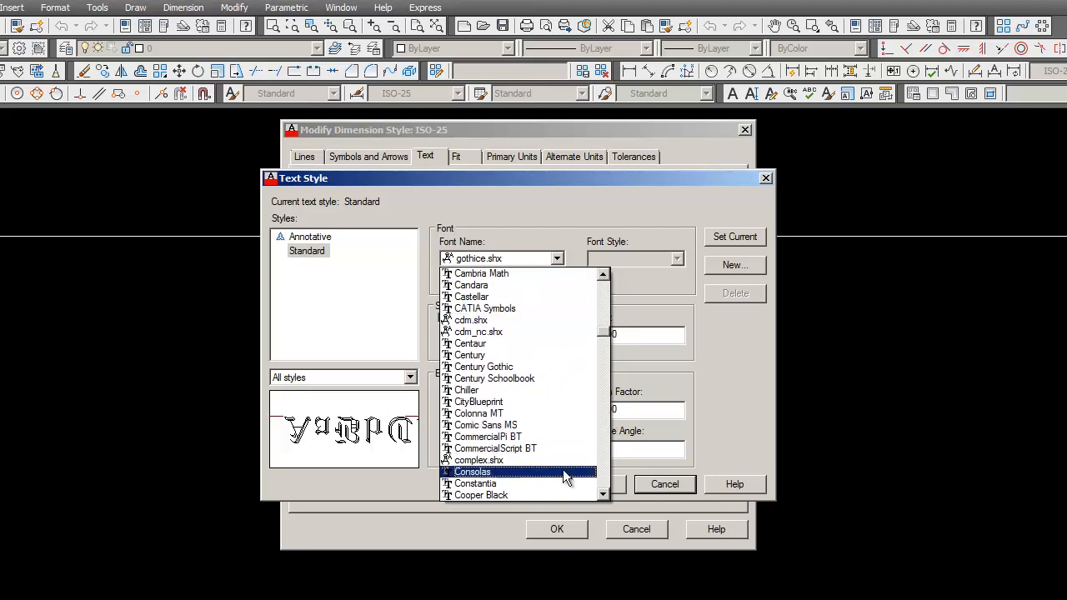
left_click(481, 460)
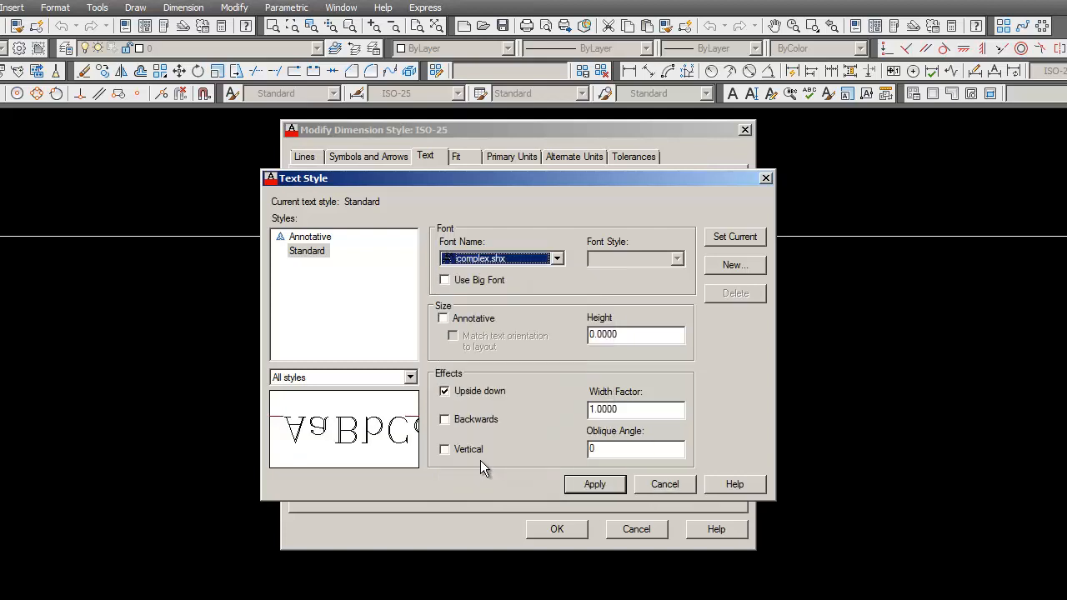
left_click(601, 484)
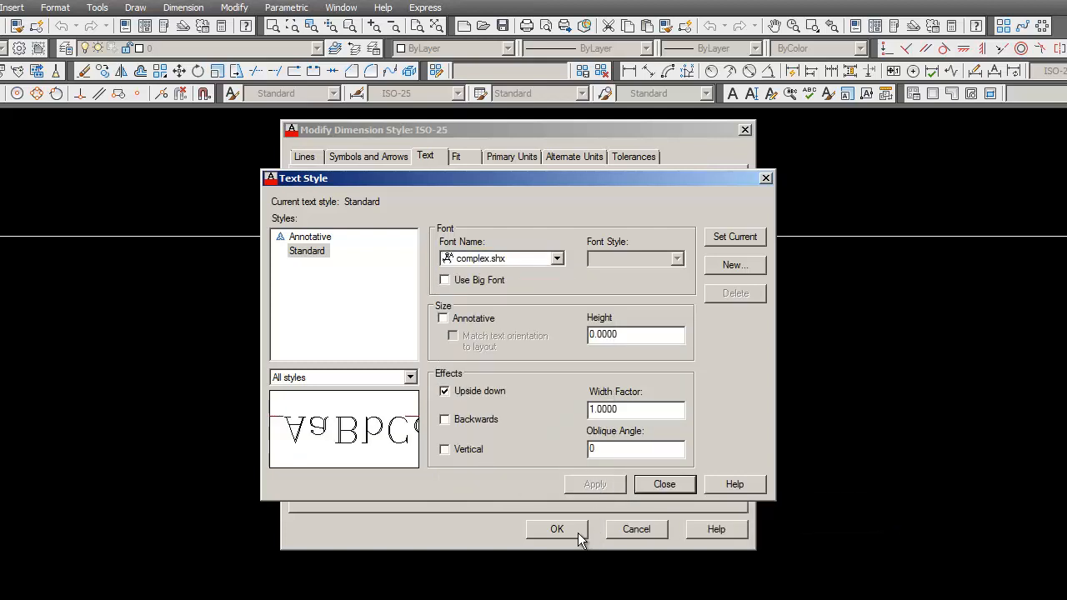
left_click(680, 485)
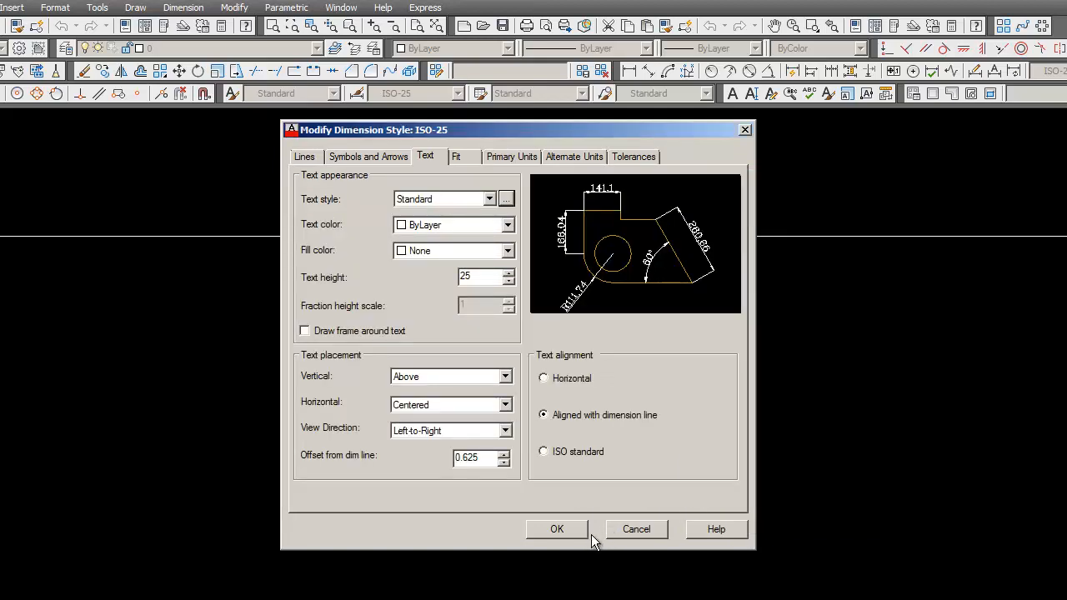
left_click(481, 278)
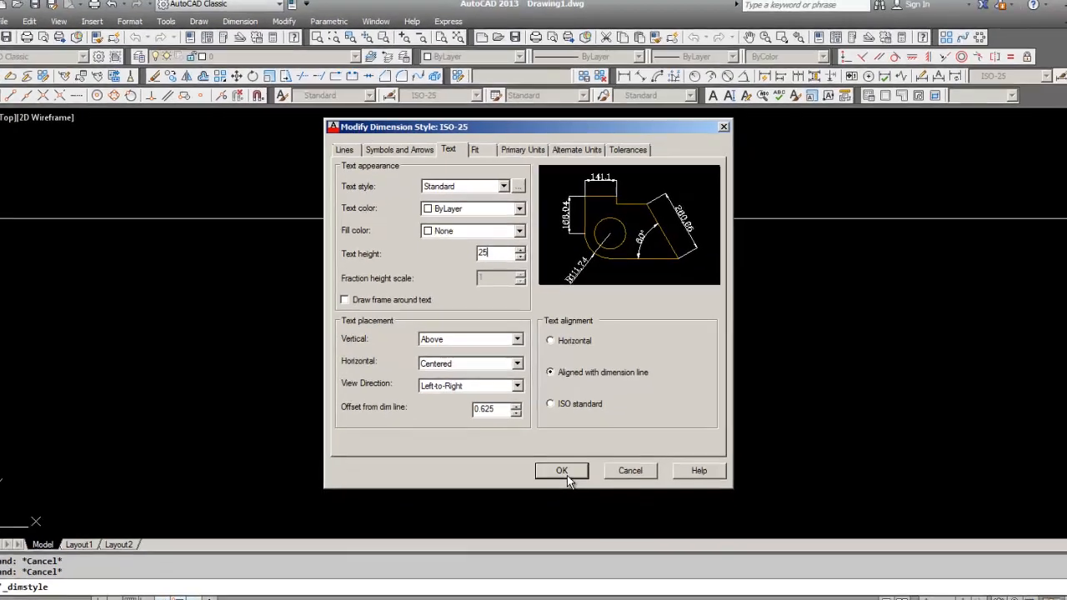
left_click(563, 537)
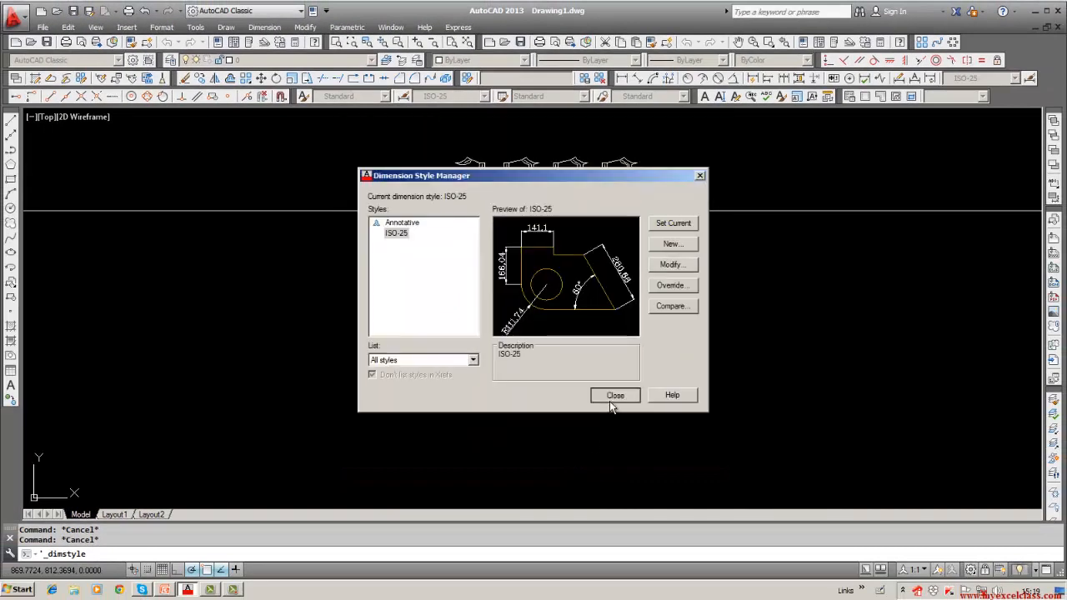
left_click(615, 395)
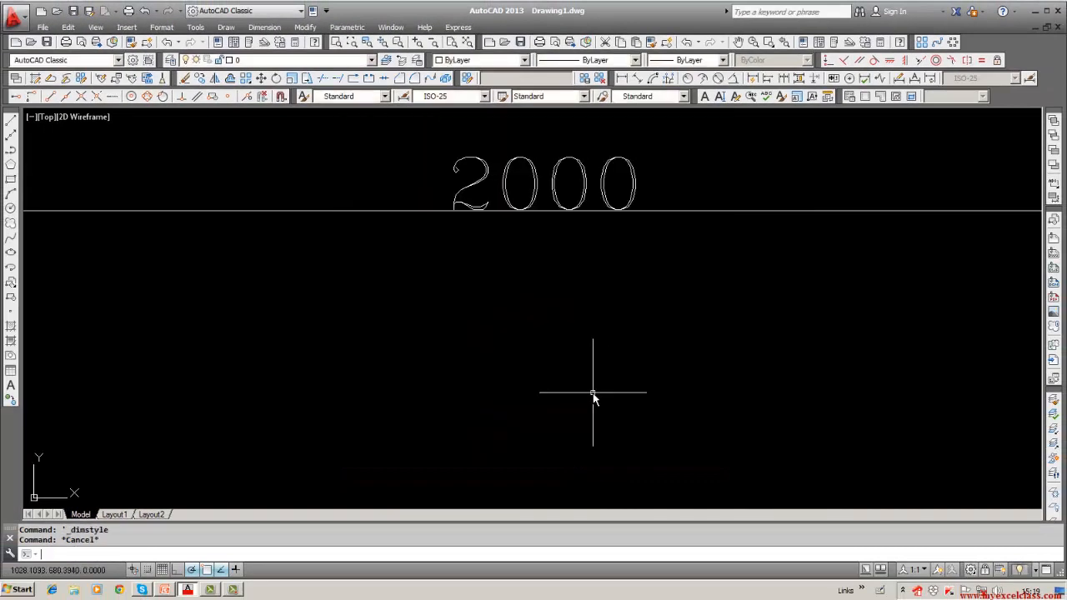
Examine the whole dimensioned outline and the upper-left corner where the dimension's extension line meets it.
middle_click_drag(593, 397, 474, 403)
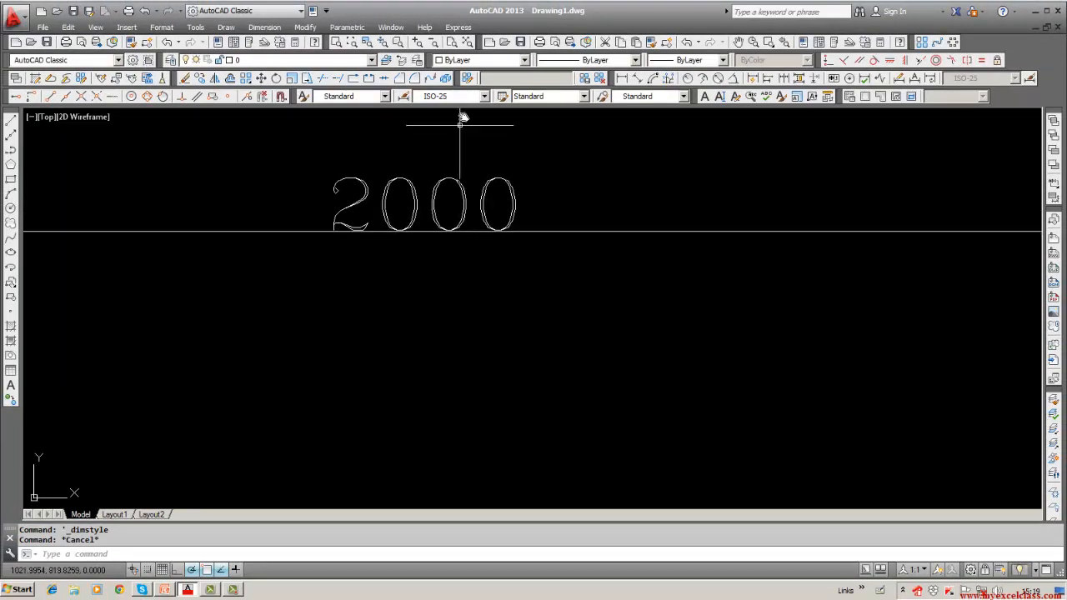
left_click(468, 50)
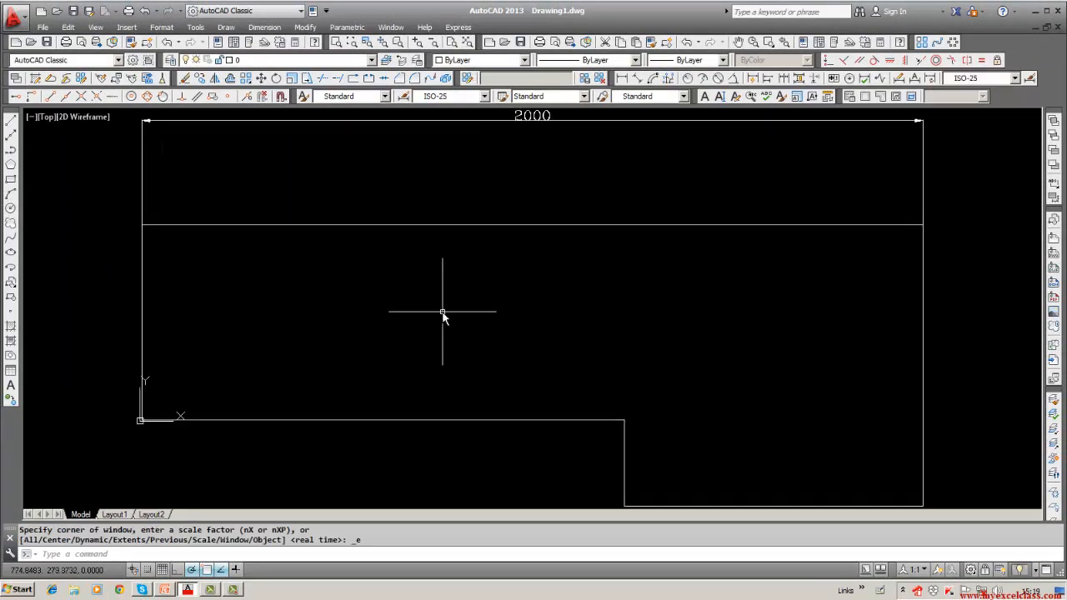
middle_click_drag(441, 314, 669, 495)
scroll(407, 442, "up", 5)
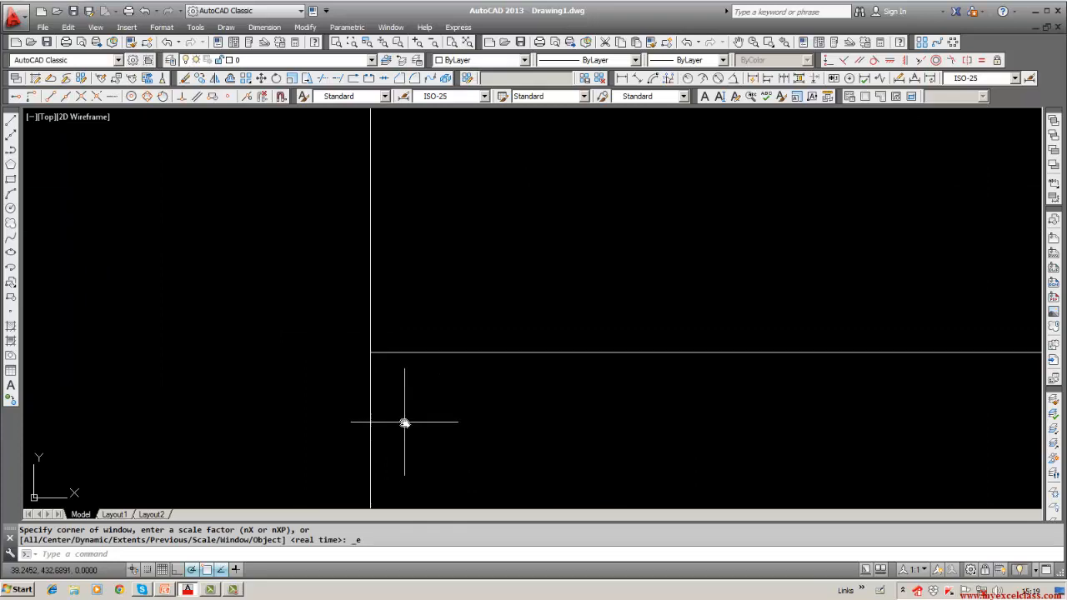
Set the ISO-25 dimension style's extension line offset from origin to 5 and close the style settings.
scroll(357, 365, "up", 6)
scroll(357, 365, "up", 6)
middle_click_drag(512, 279, 310, 424)
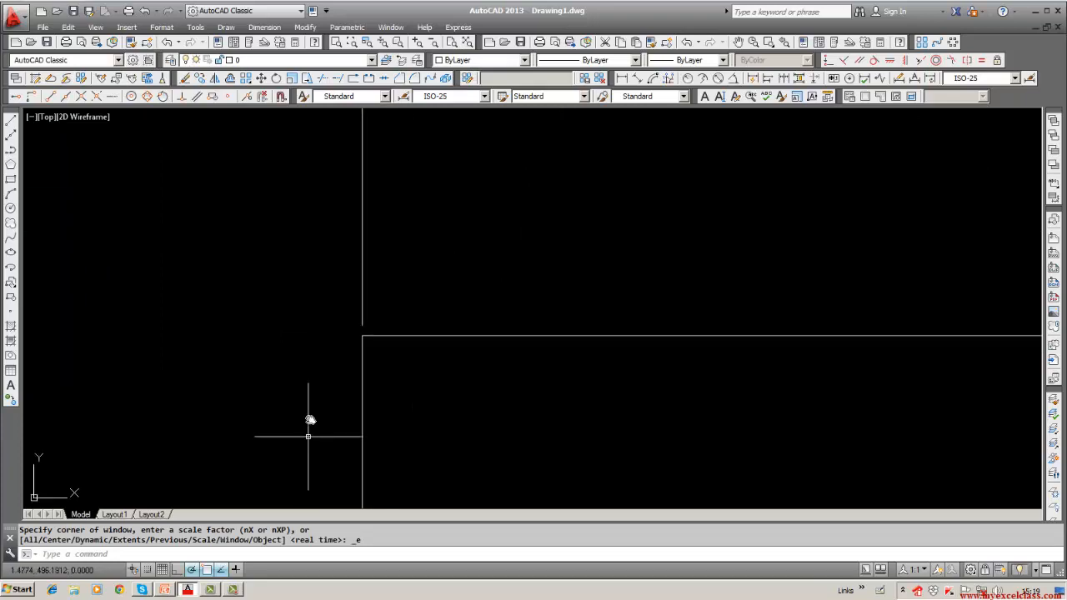
scroll(323, 369, "up", 4)
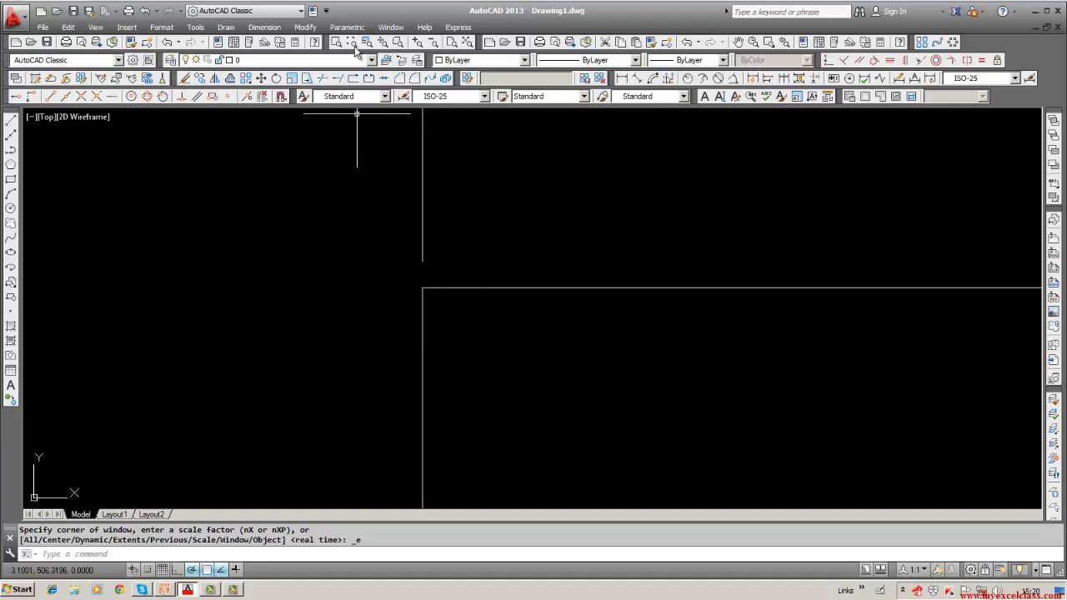
left_click(265, 27)
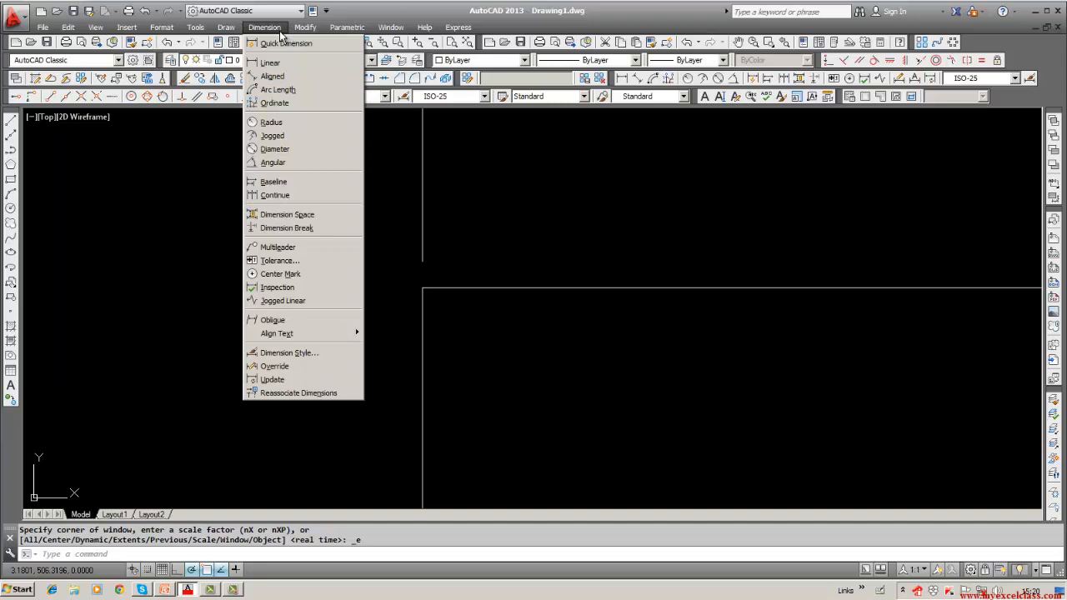
left_click(282, 353)
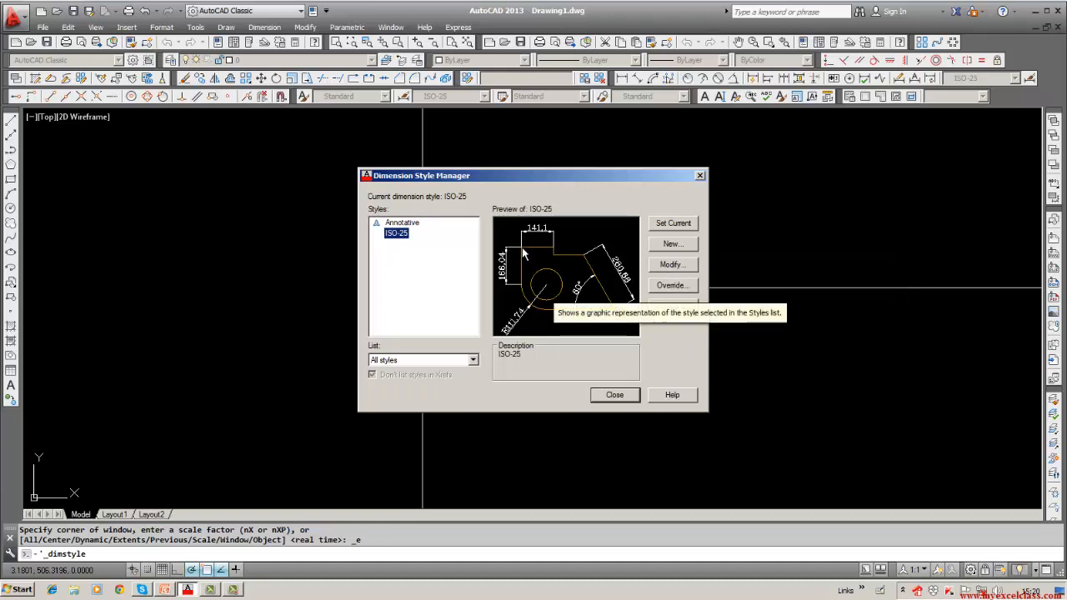
left_click(672, 264)
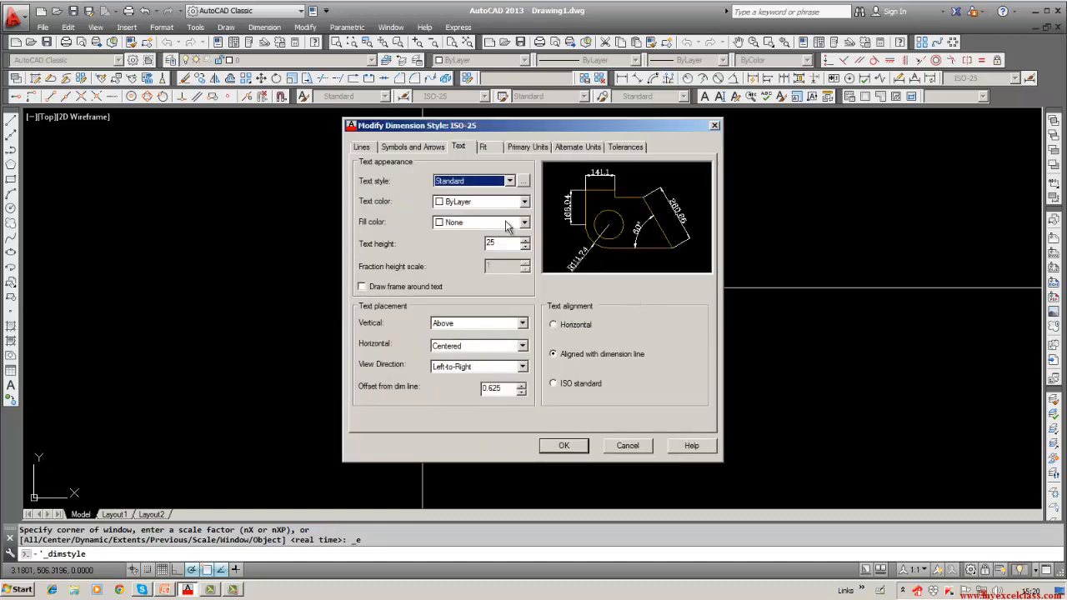
left_click(411, 148)
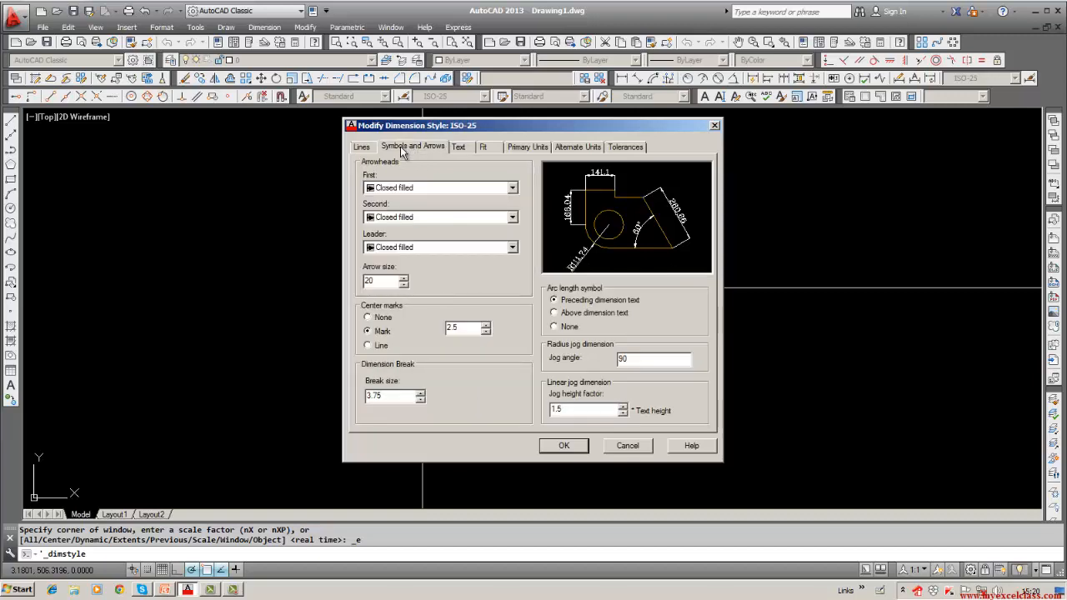
left_click(365, 147)
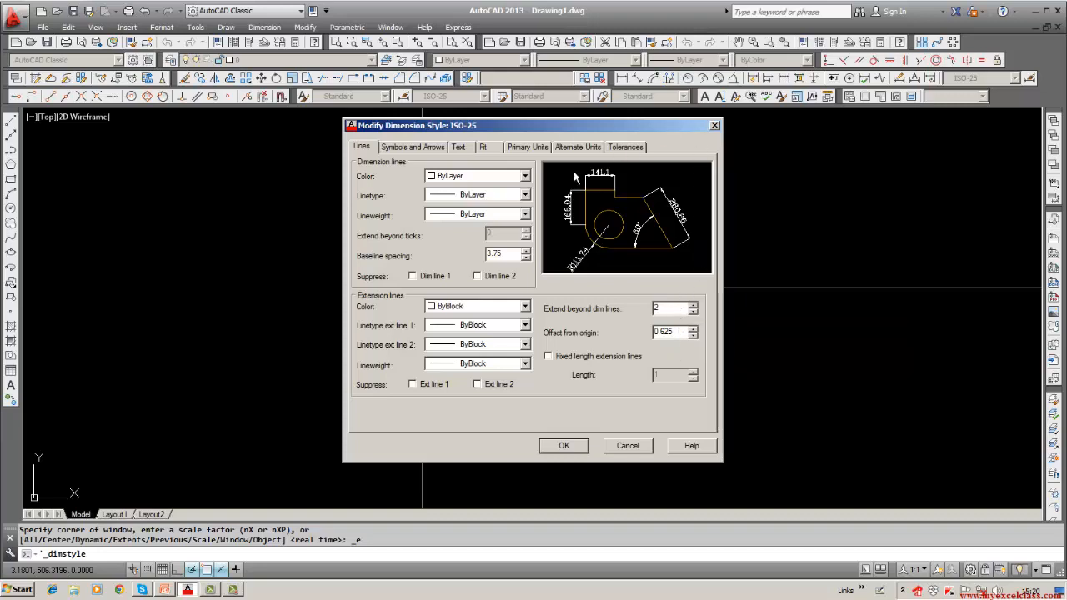
left_click_drag(562, 127, 316, 222)
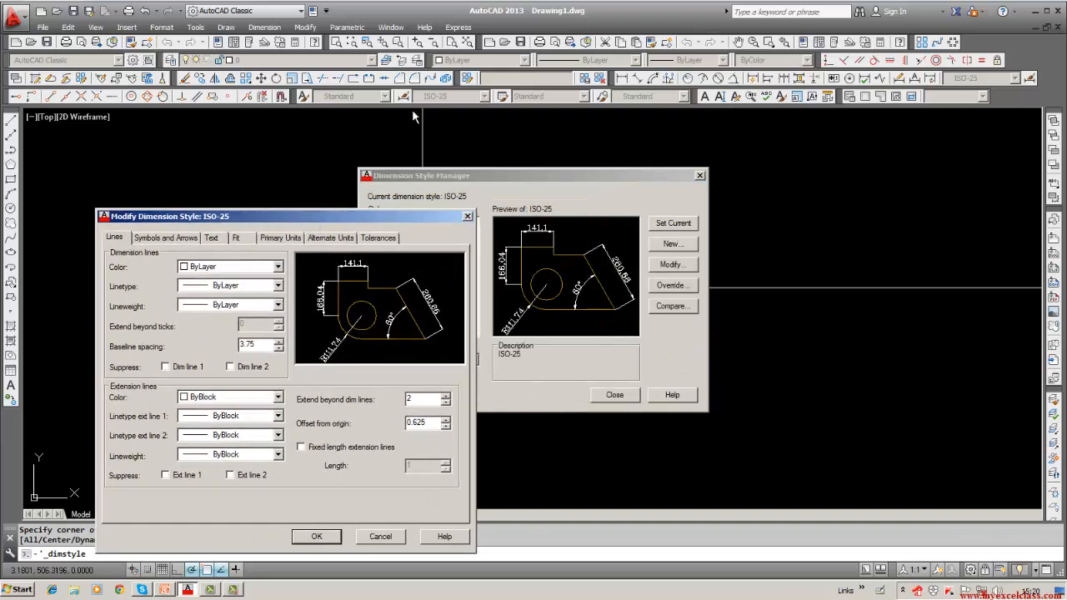
double_click(431, 425)
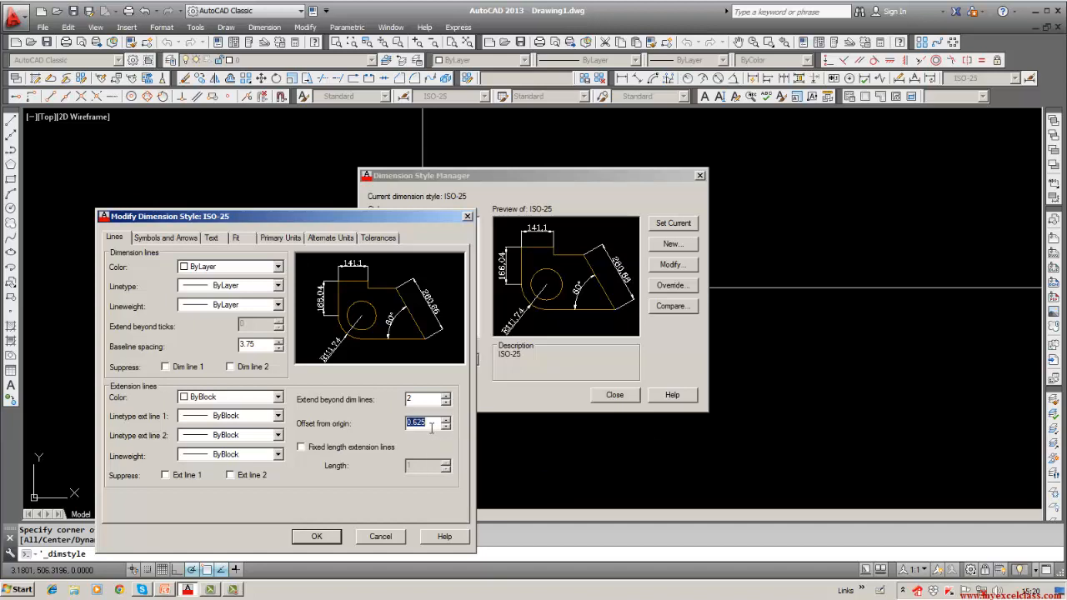
key("BackSpace")
left_click(333, 537)
left_click(613, 395)
left_click(613, 394)
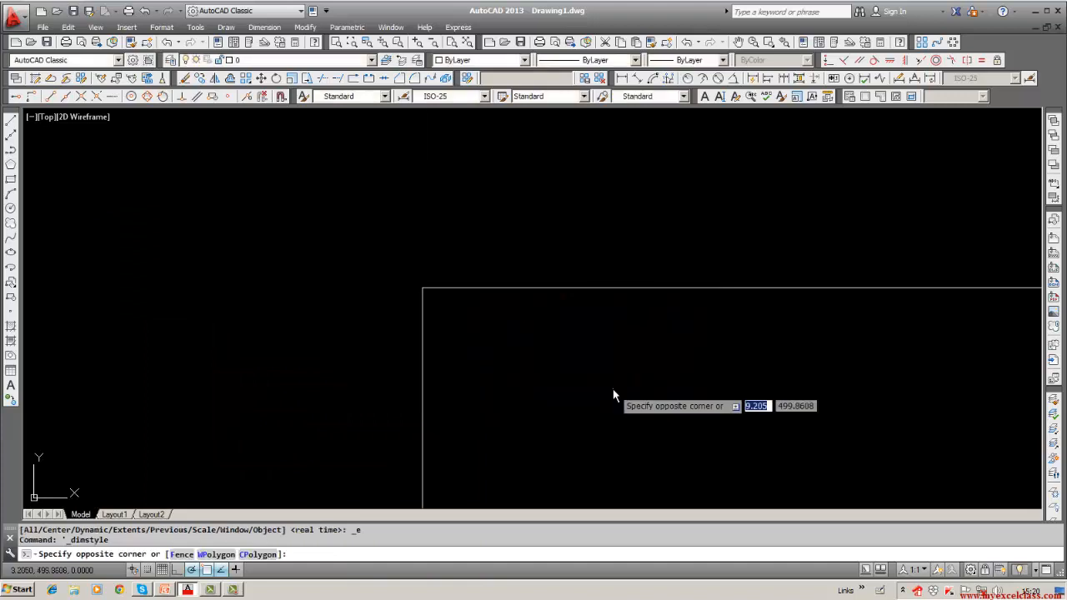
key("Escape")
Measure the vertical gap between the outline's upper-left corner and the end of the extension line, without placing a dimension.
scroll(559, 394, "down", 3)
scroll(560, 394, "down", 1)
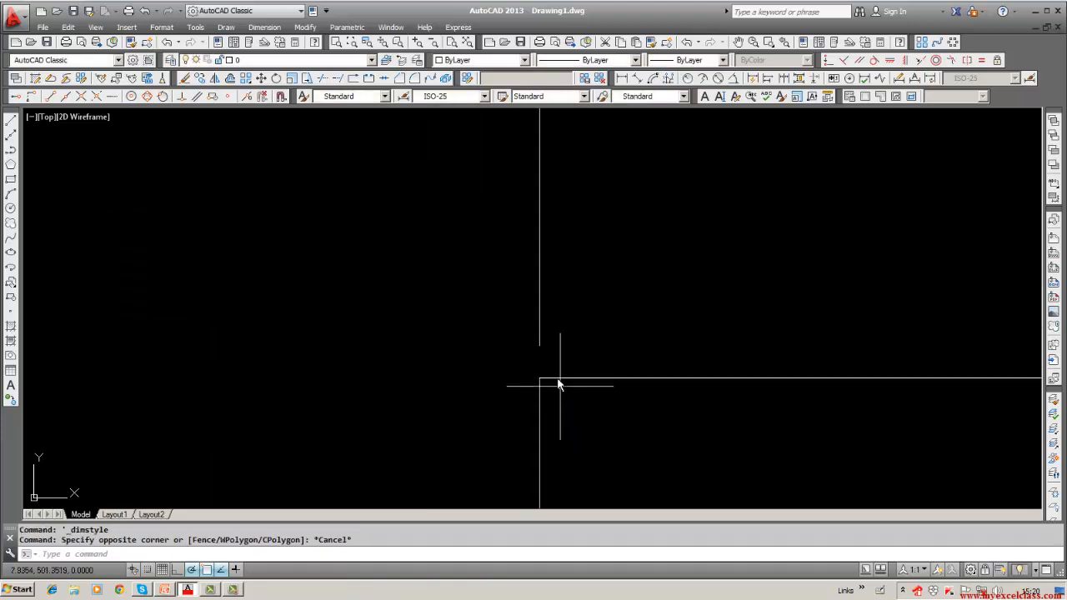
middle_click_drag(552, 374, 491, 298)
scroll(490, 295, "up", 1)
scroll(490, 295, "up", 1)
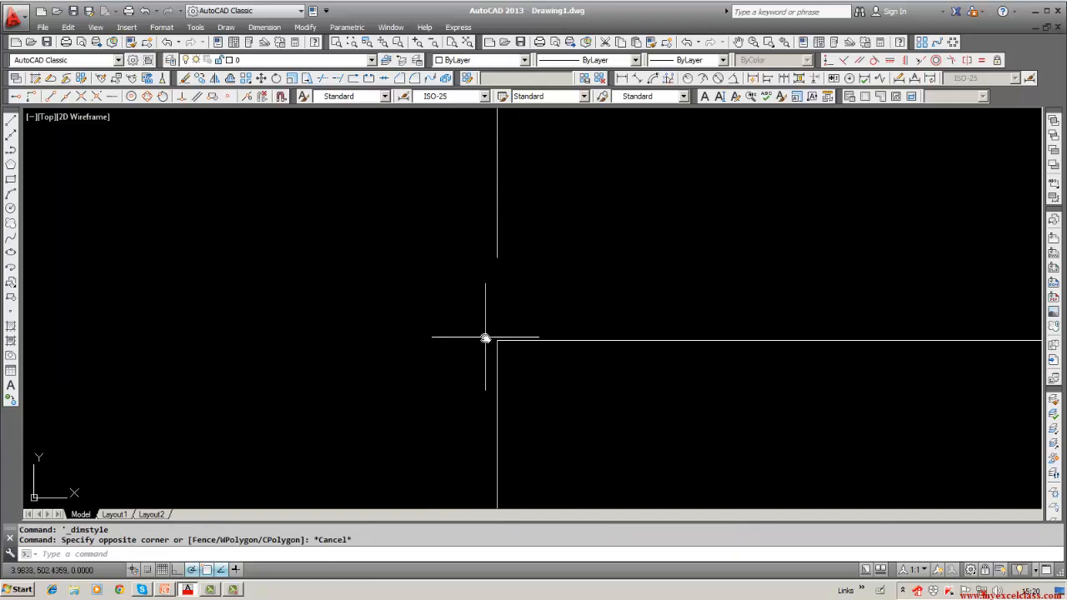
type("d")
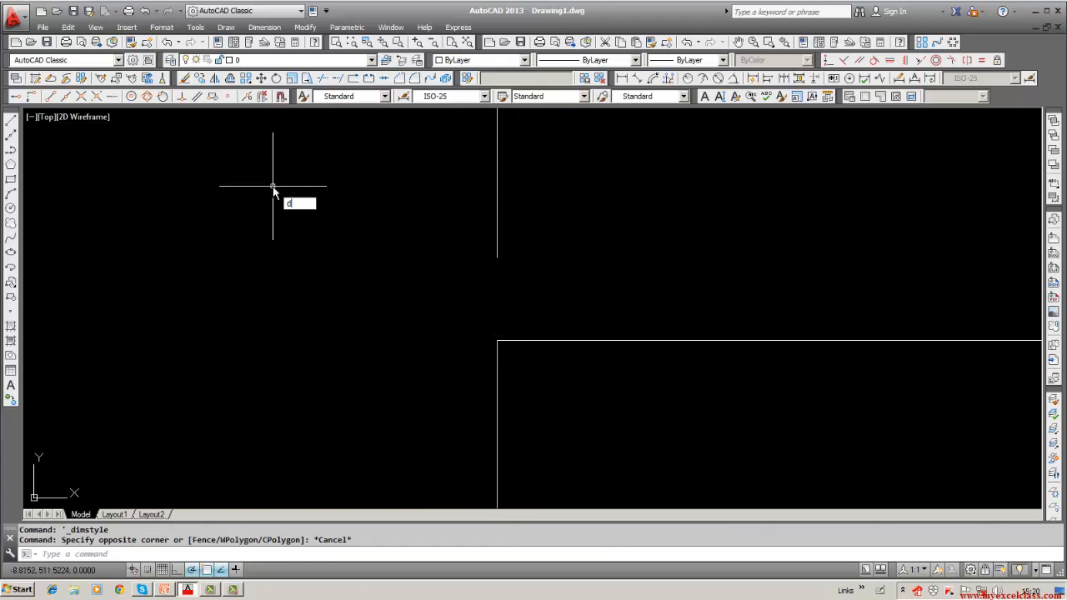
type("im")
key("Return")
type("ver")
key("Return")
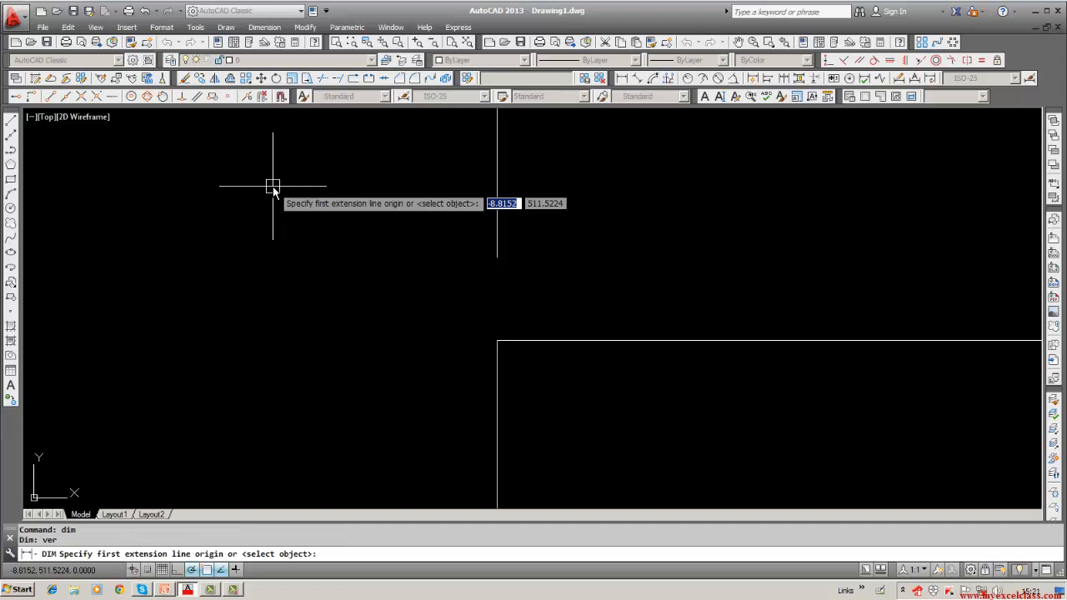
left_click(497, 340)
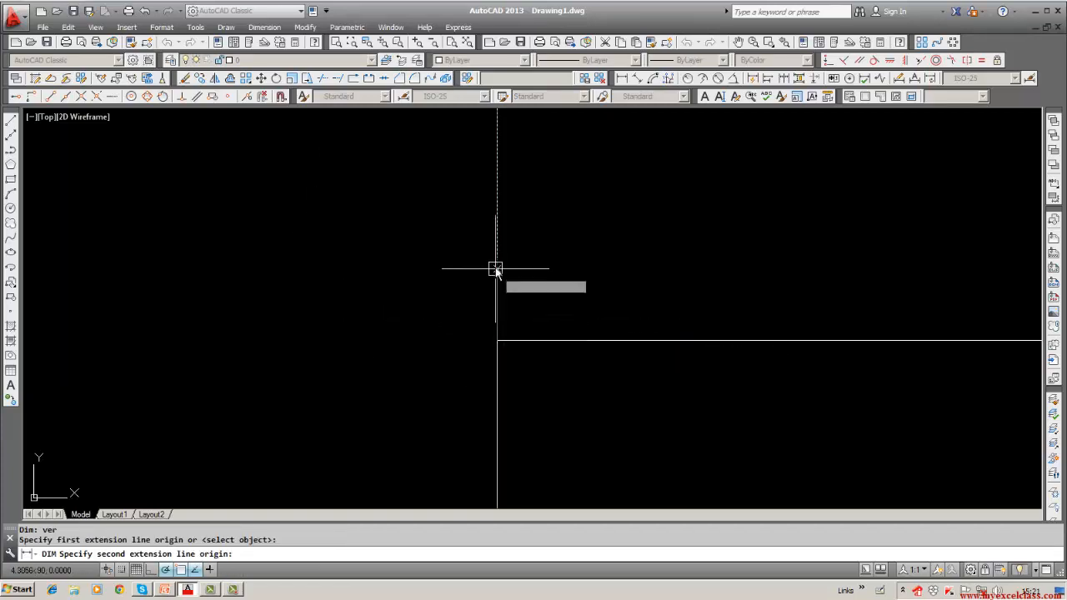
left_click(497, 259)
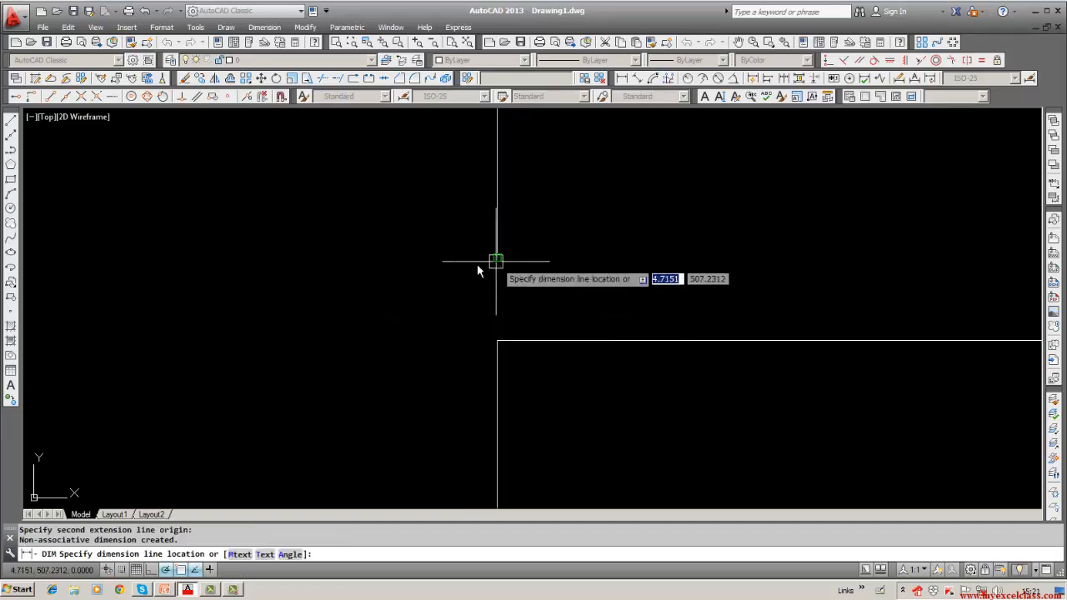
left_click(433, 283)
key("Escape")
scroll(432, 278, "down", 5)
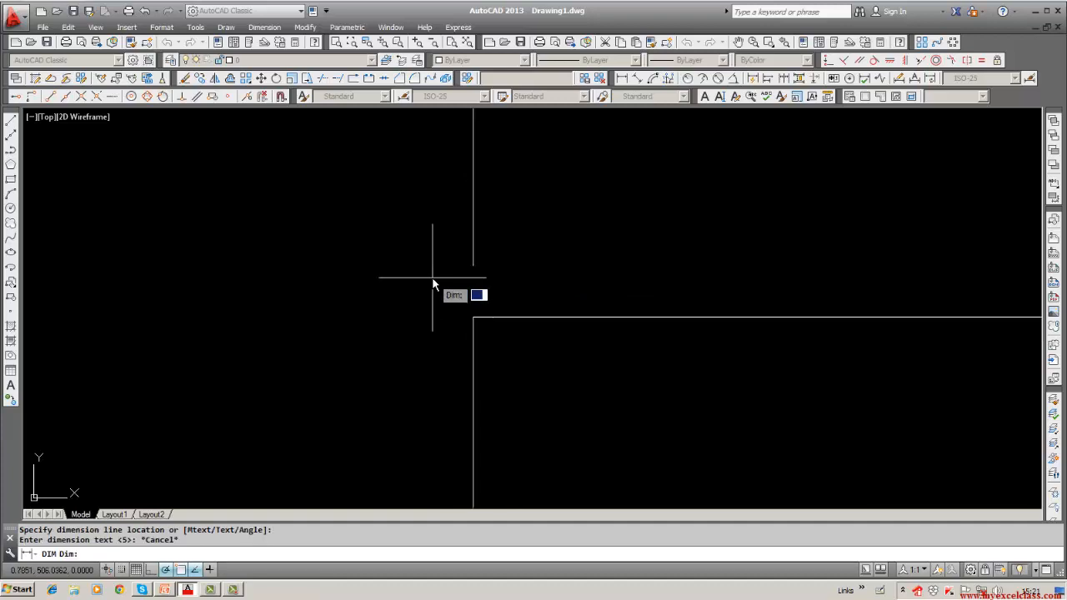
key("Escape")
Measure how far the extension line reaches beyond the arrow tip of the dimension line, without placing a dimension.
middle_click_drag(433, 277, 424, 344)
middle_click_drag(429, 253, 420, 429)
middle_click_drag(421, 282, 419, 397)
scroll(419, 295, "up", 2)
scroll(419, 295, "up", 3)
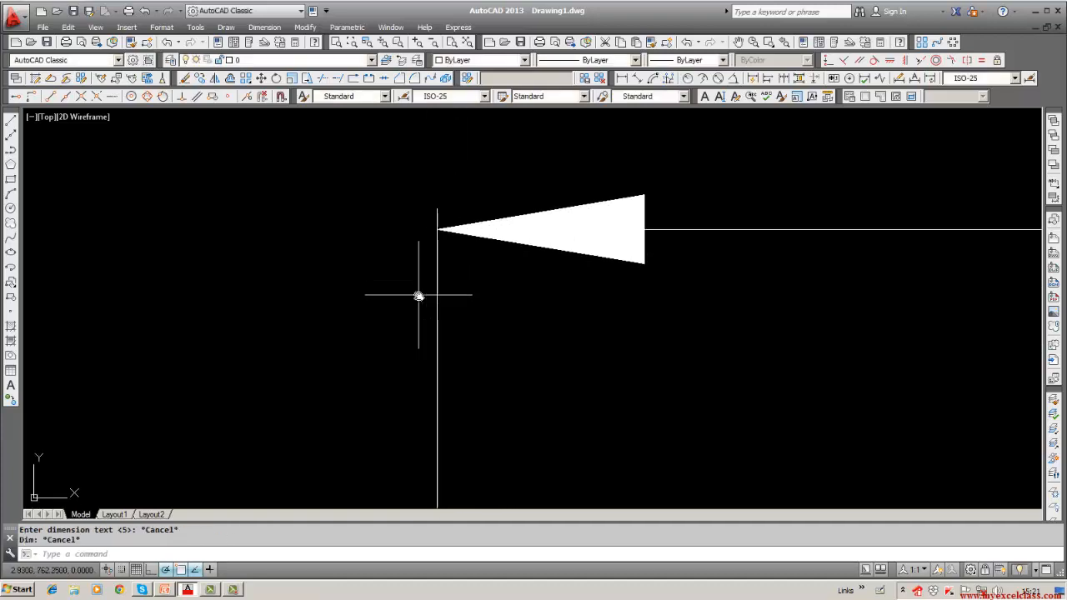
key("Escape")
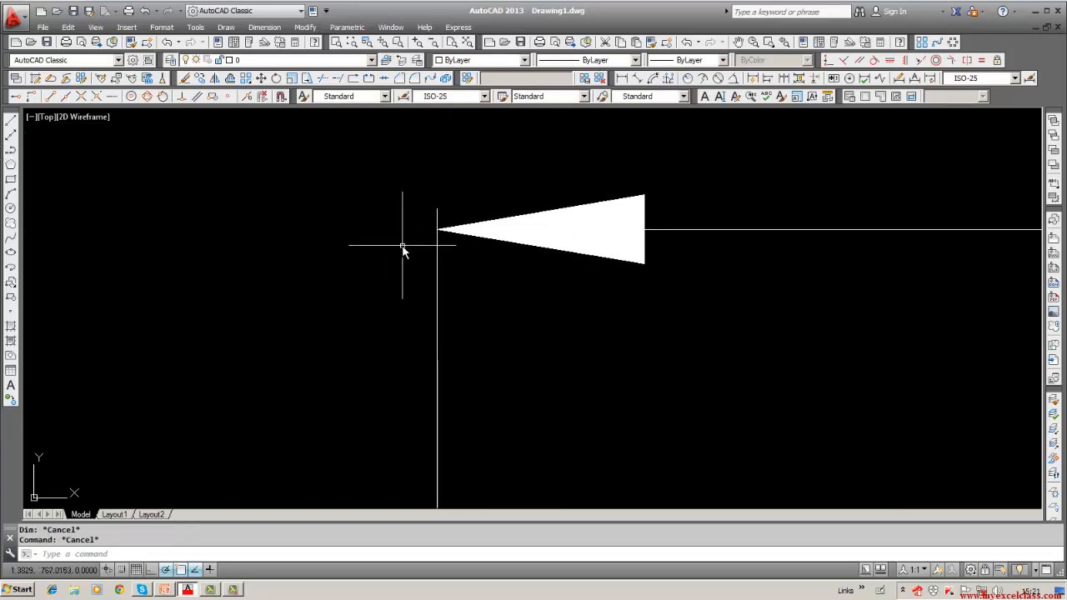
type("dim")
key("Return")
type("ver")
key("Return")
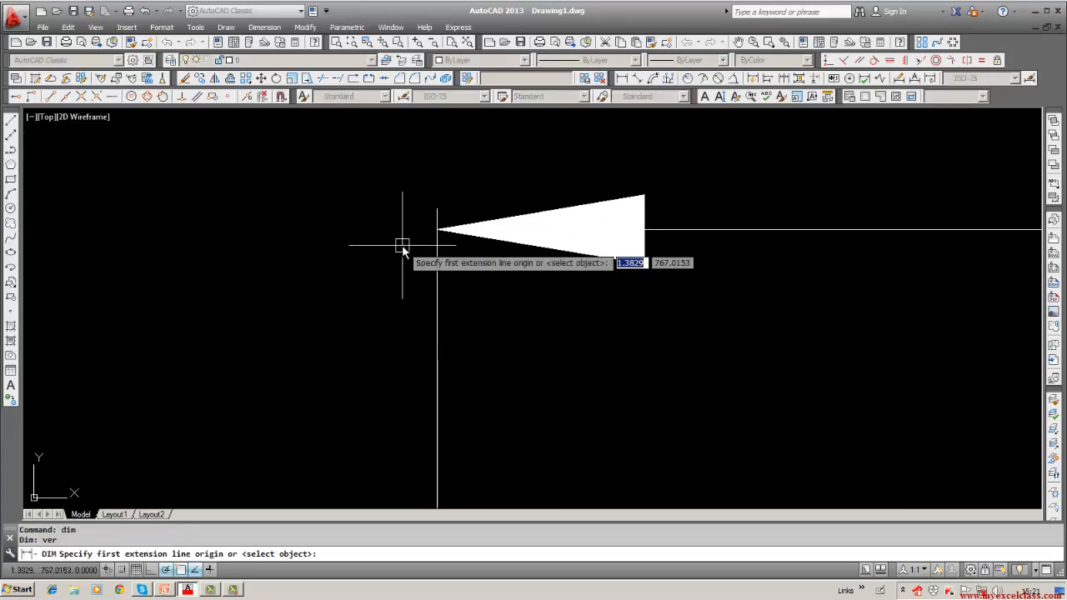
left_click(434, 227)
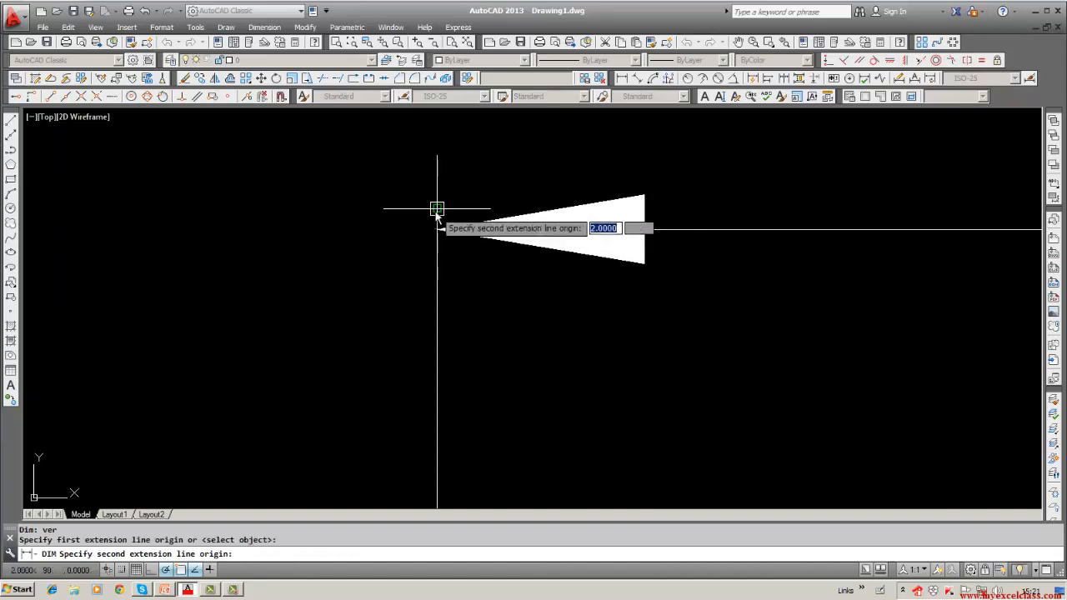
left_click(436, 210)
left_click(386, 223)
key("Escape")
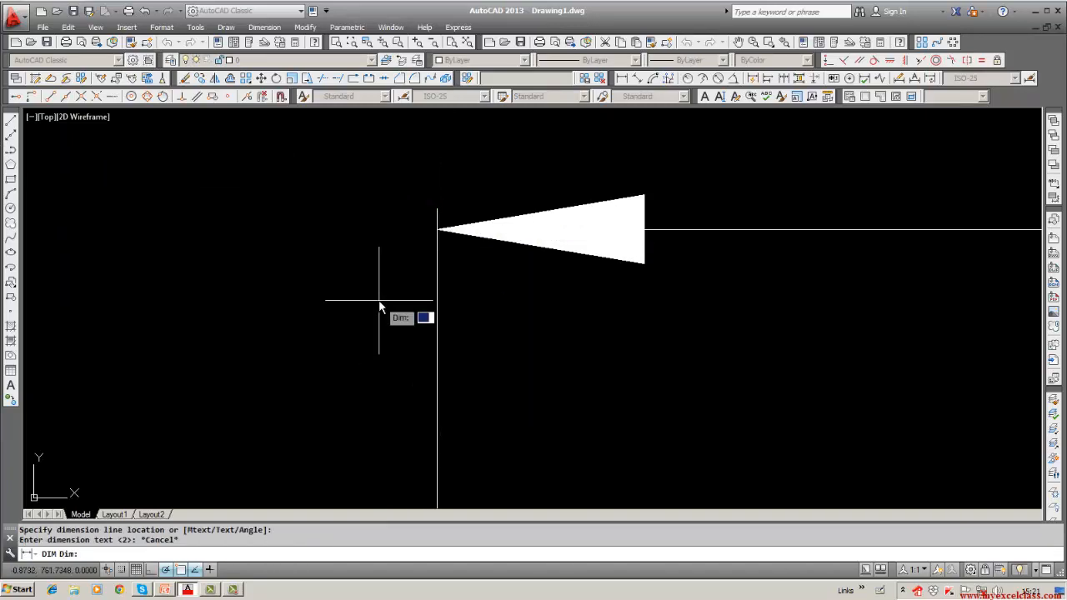
key("Escape")
scroll(381, 305, "down", 6)
key("Escape")
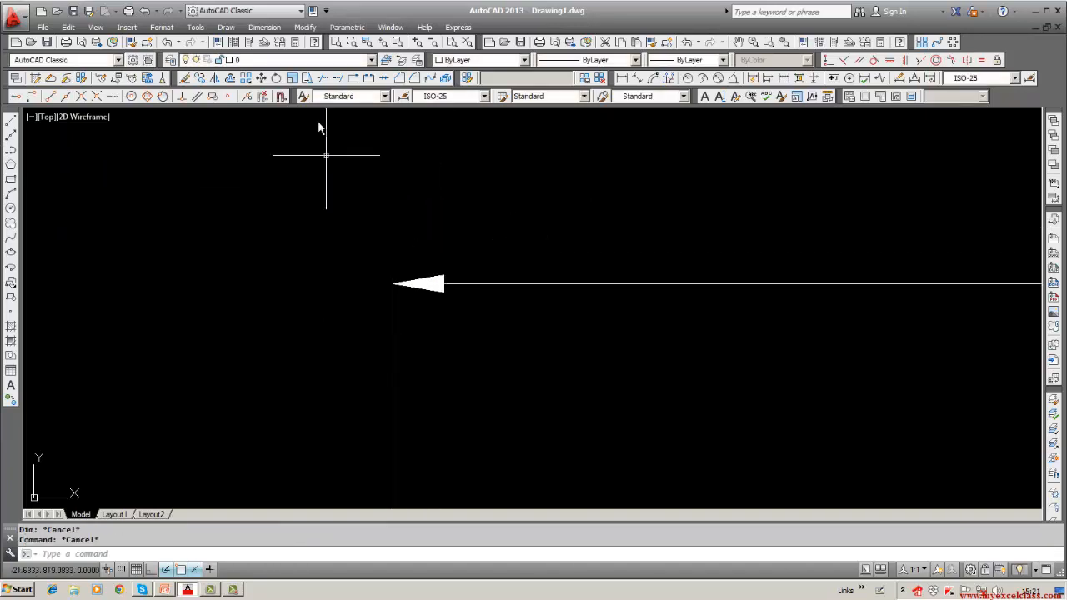
Set the ISO-25 dimension style's baseline spacing to 100.
left_click(305, 26)
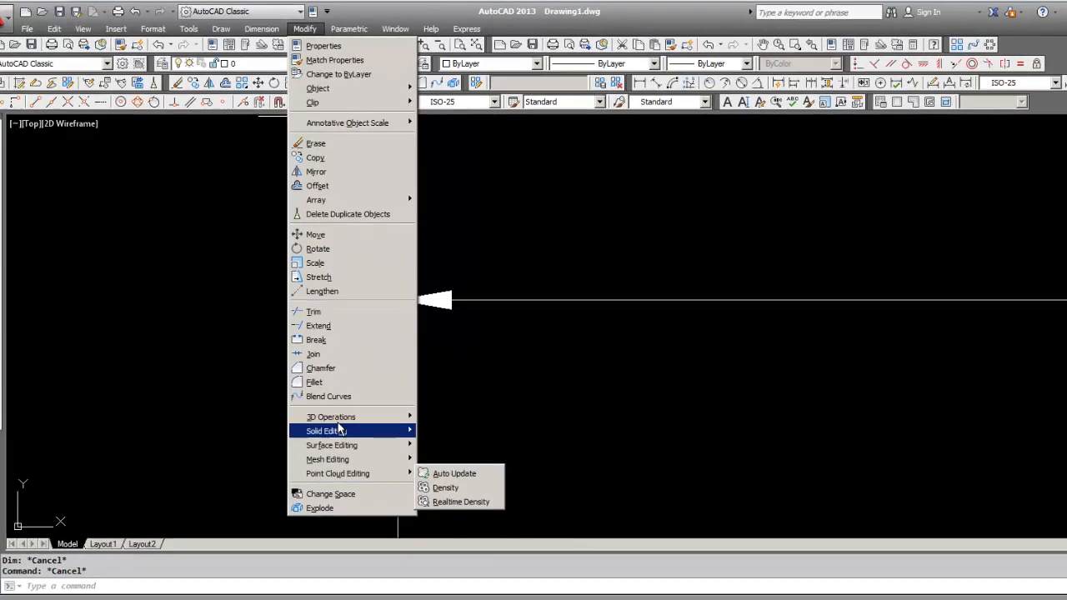
mouse_move(262, 28)
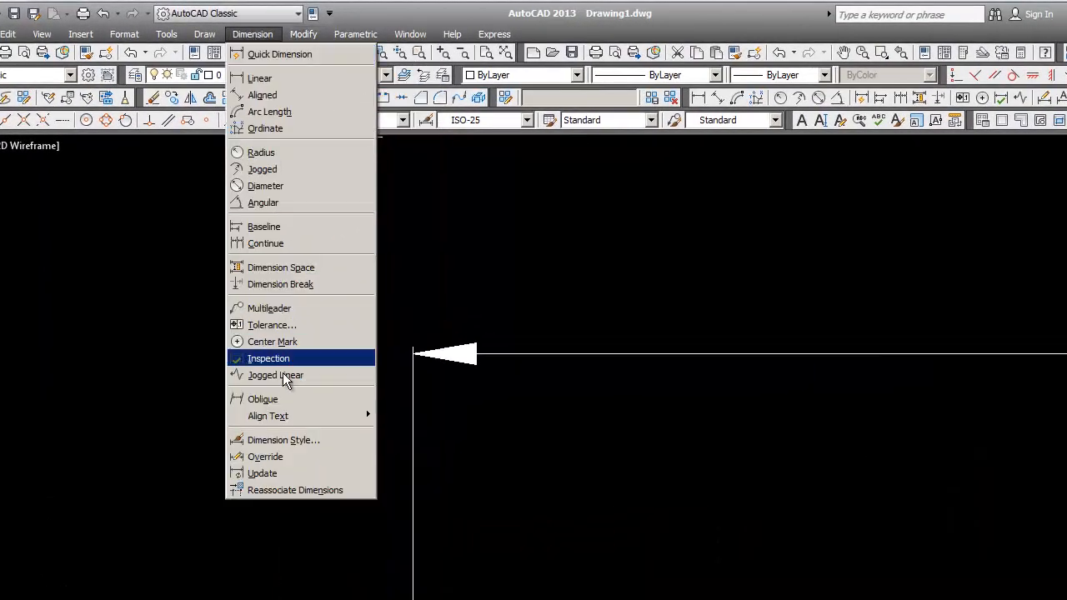
left_click(285, 439)
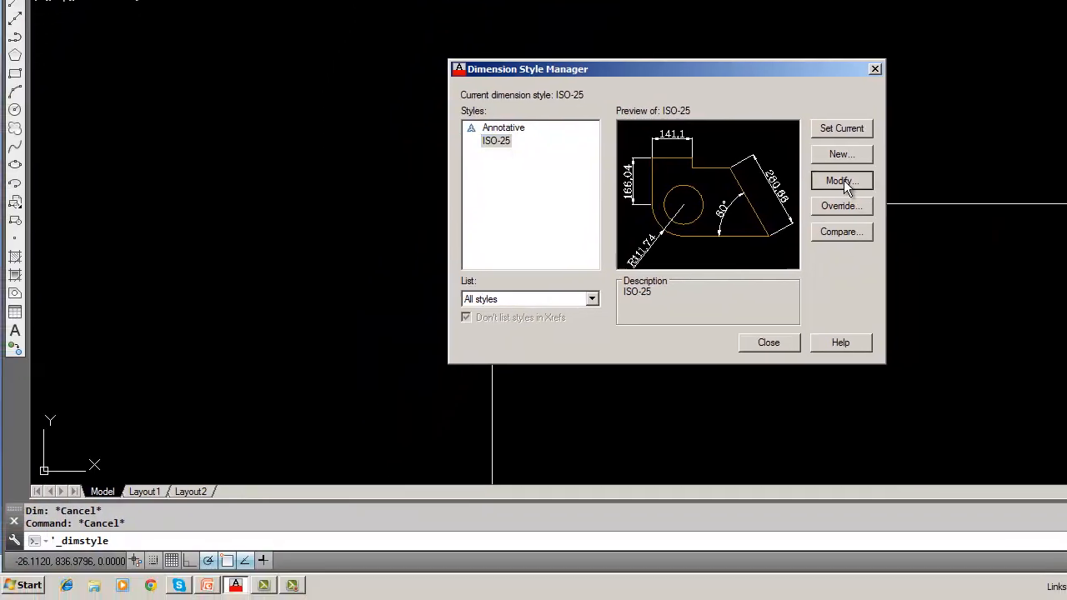
left_click(762, 330)
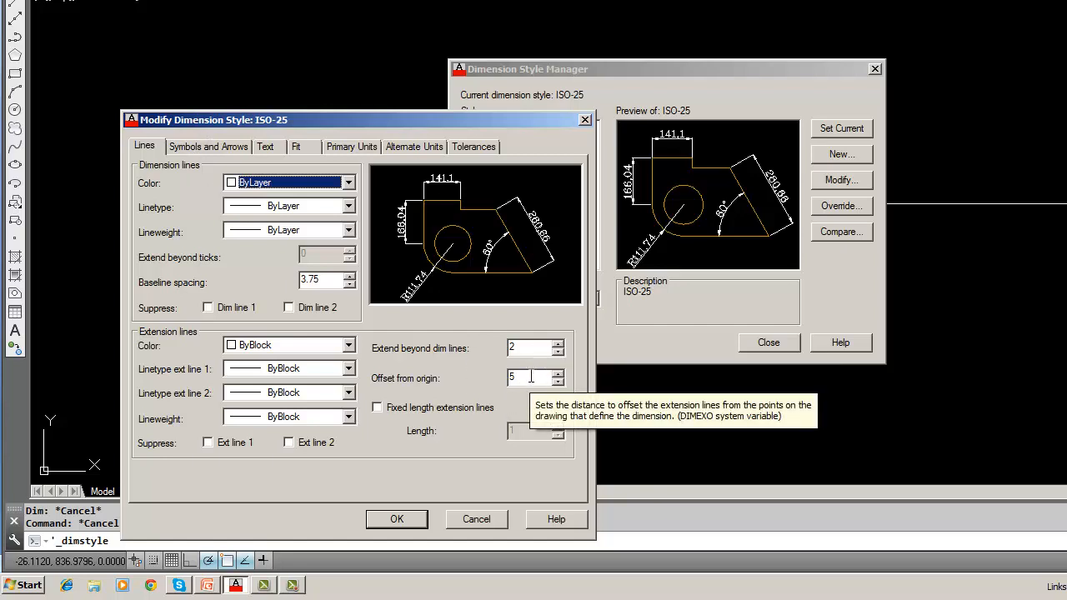
left_click(330, 285)
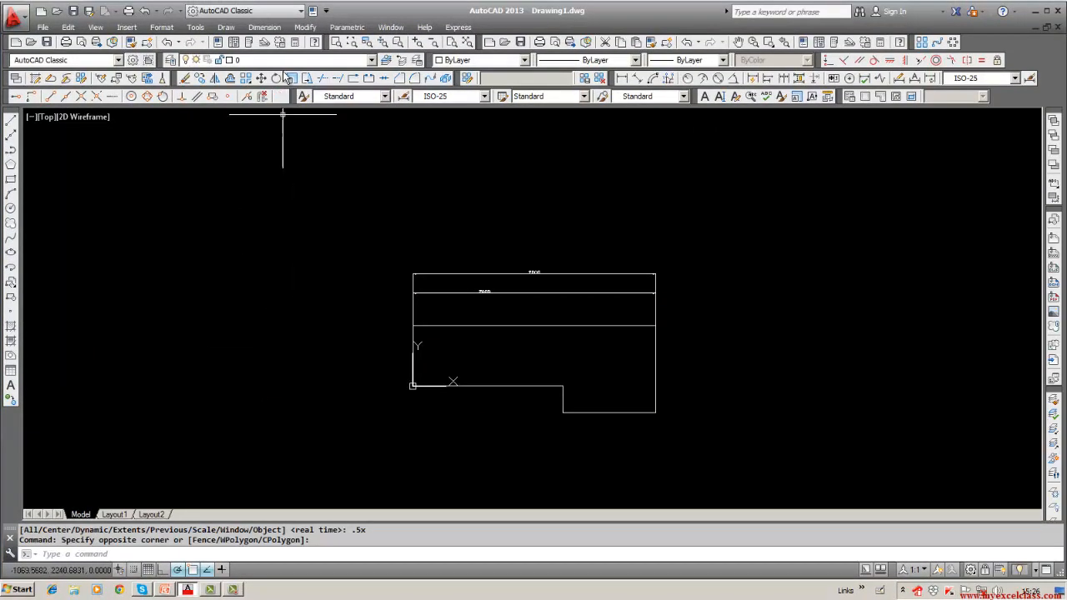
Open the ISO-25 dimension style for modification and review its line settings, including the baseline spacing.
left_click(279, 28)
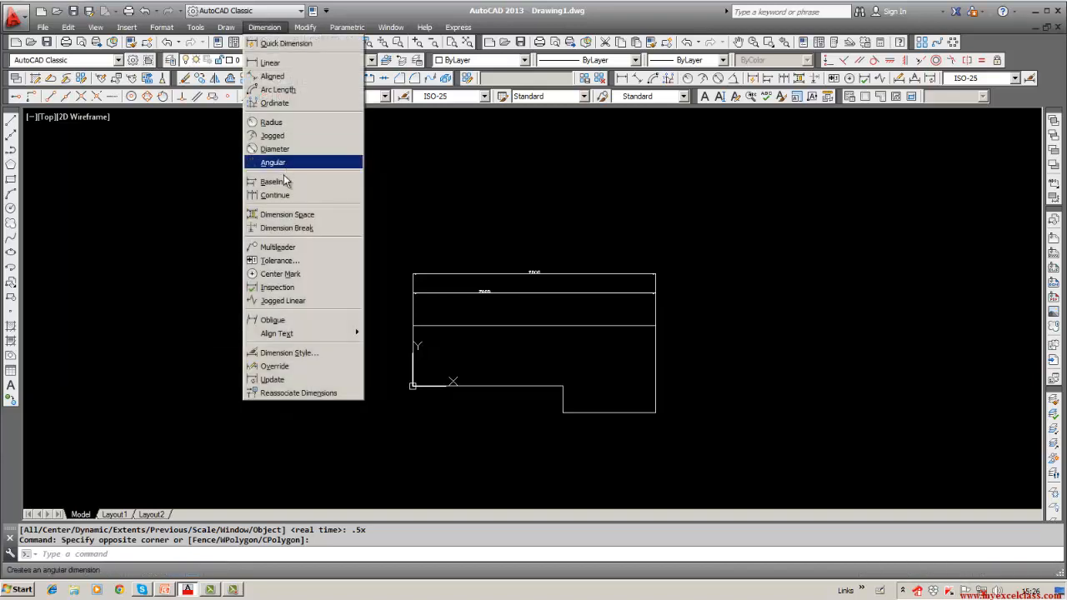
left_click(283, 352)
left_click(658, 265)
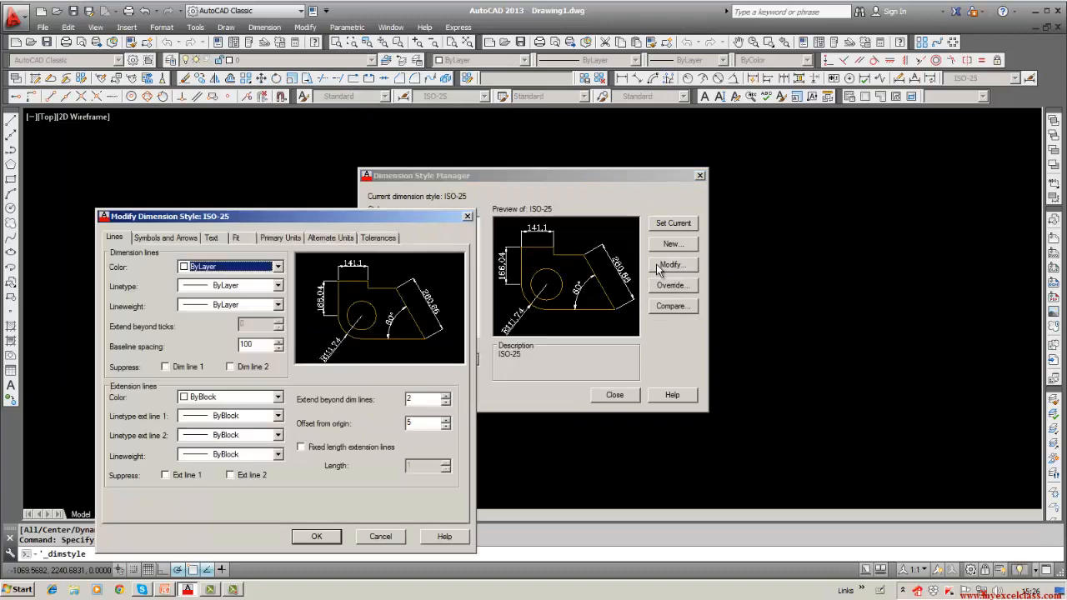
left_click(220, 240)
left_click(123, 237)
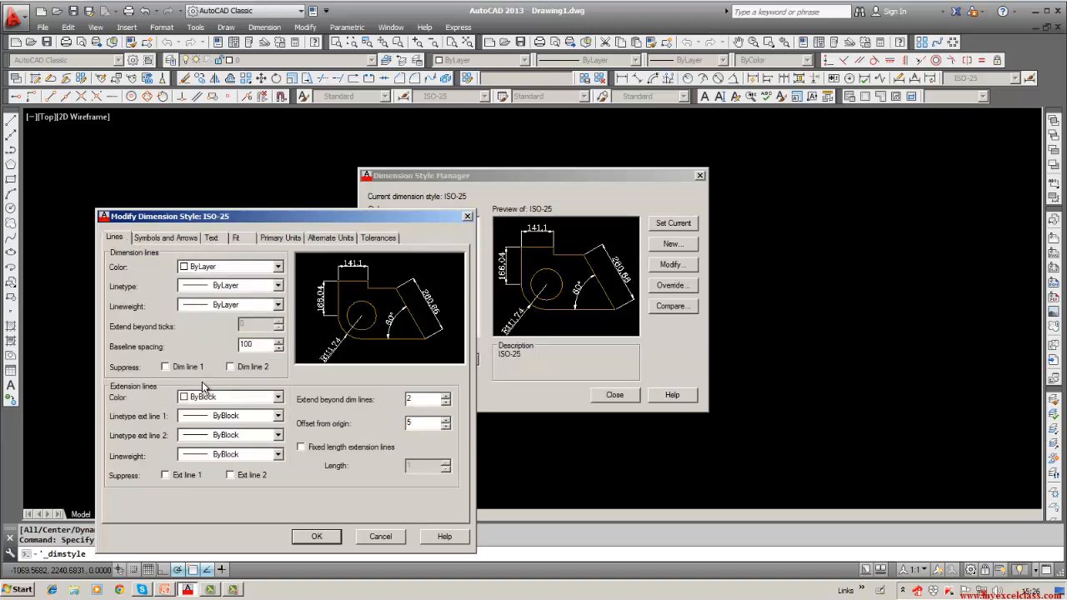
left_click(263, 347)
Try the Centered and Above vertical text placements in the ISO-25 style, ending on Centered with horizontal placement Centered.
left_click(212, 239)
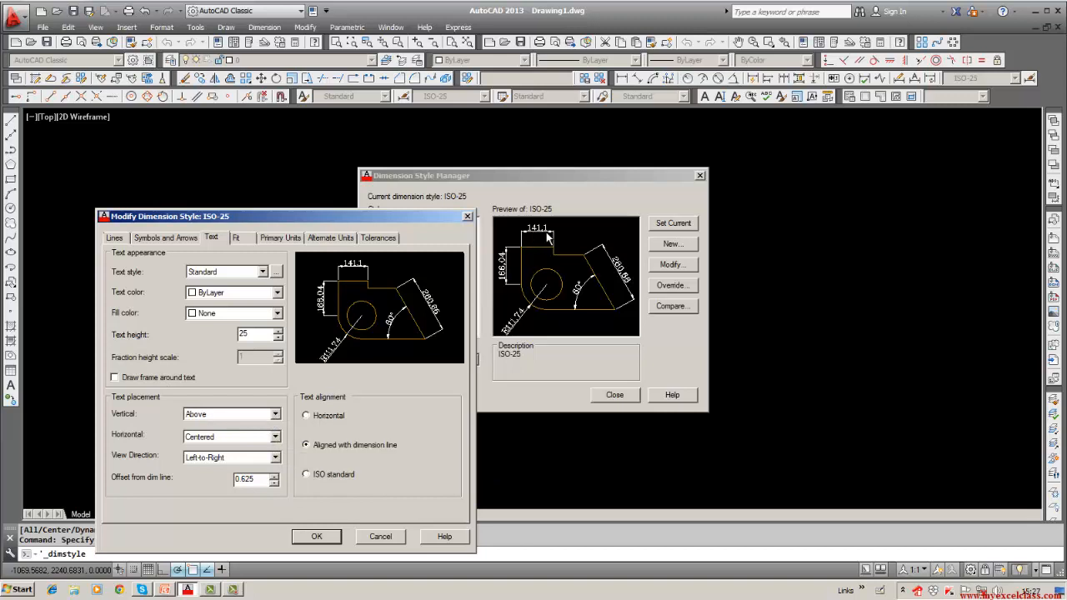
left_click(275, 414)
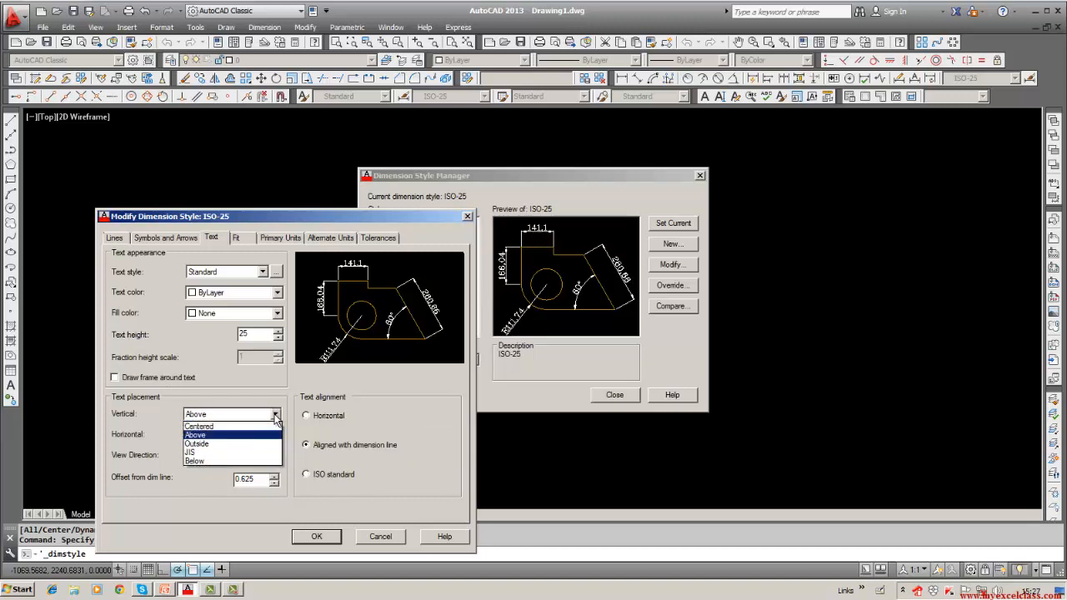
left_click(265, 426)
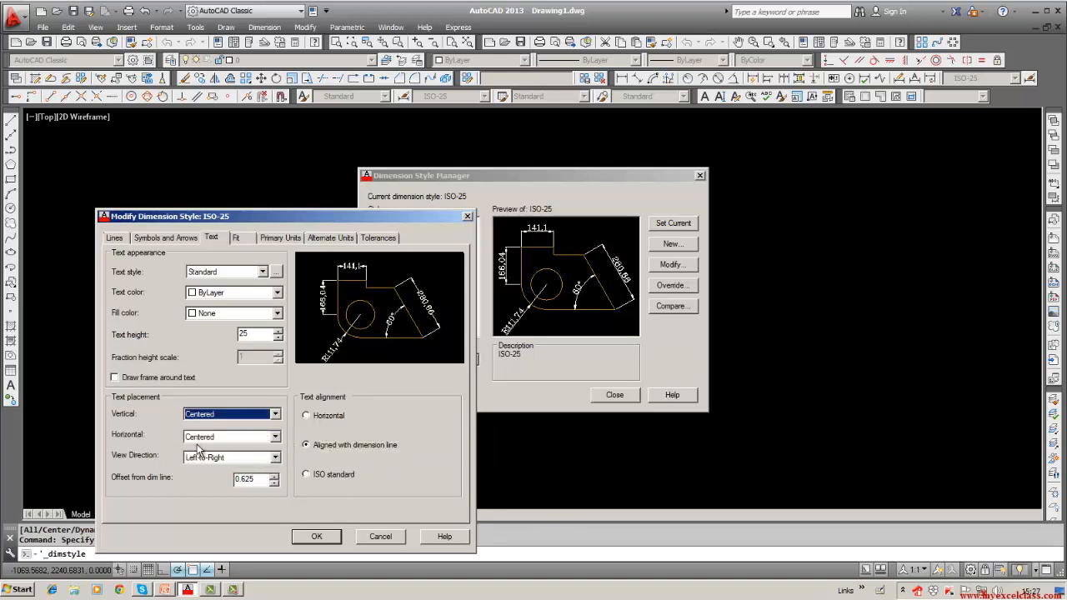
left_click(275, 438)
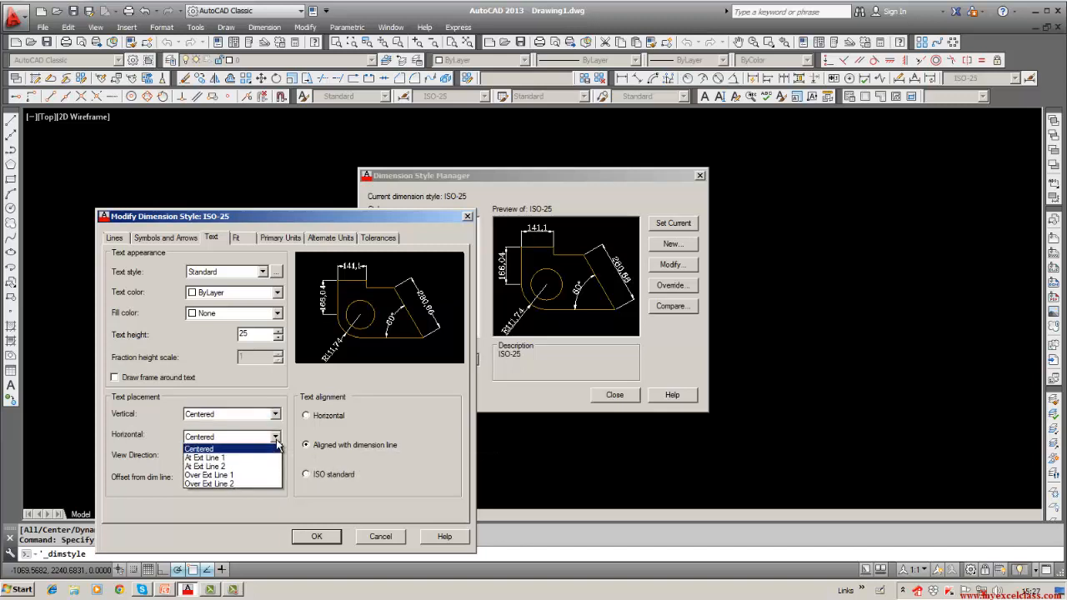
left_click(276, 439)
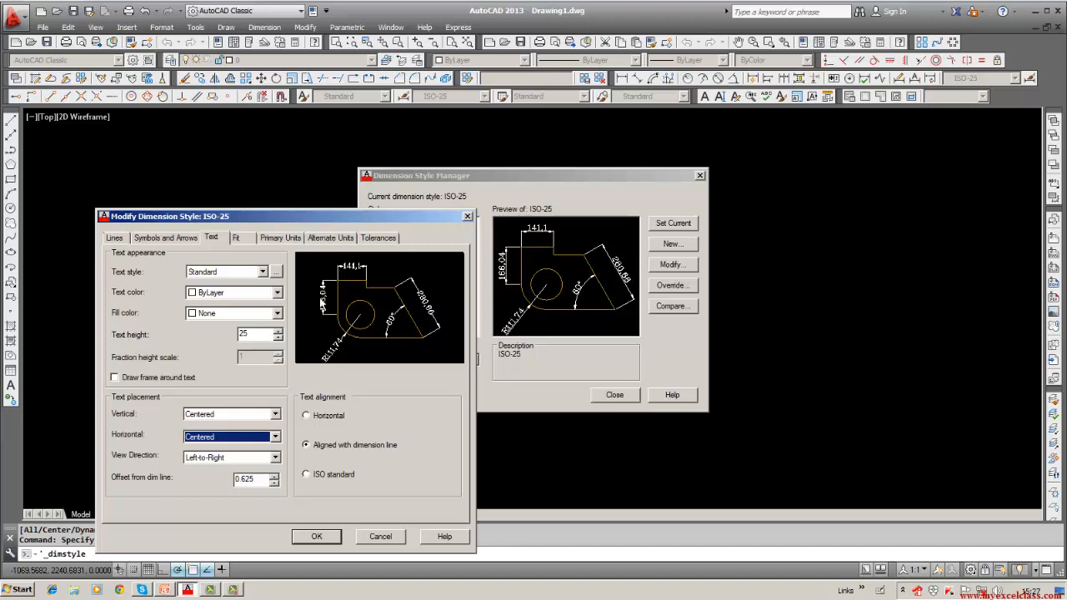
left_click(275, 414)
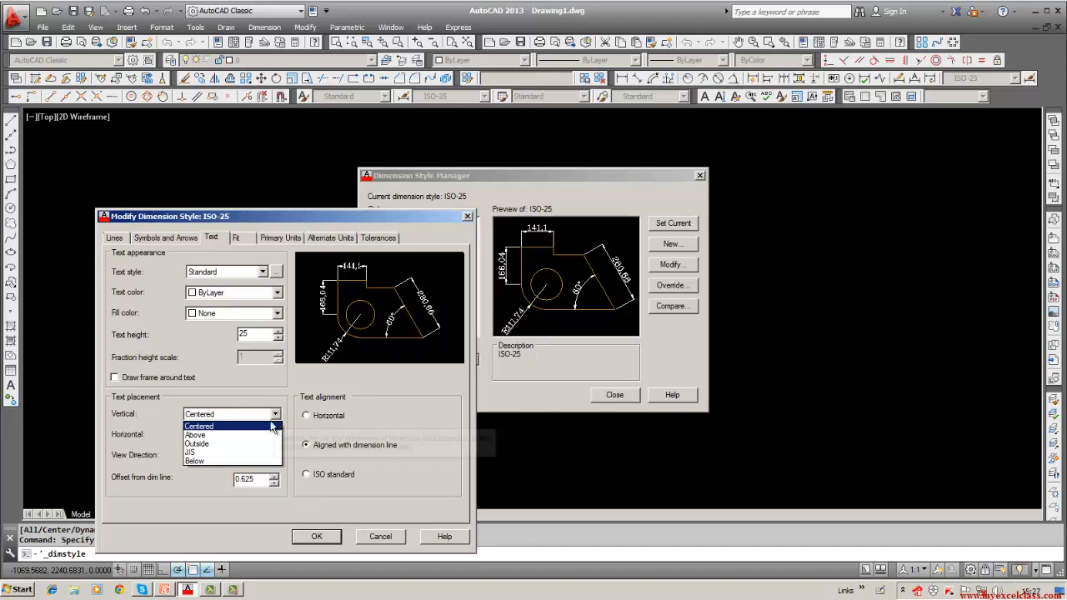
left_click(264, 435)
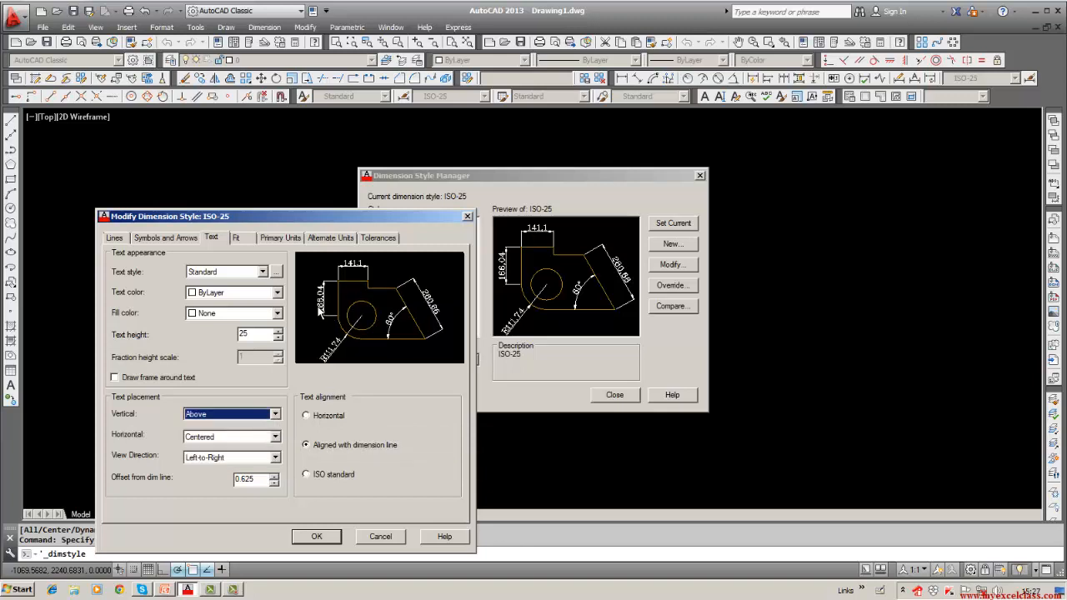
left_click(275, 414)
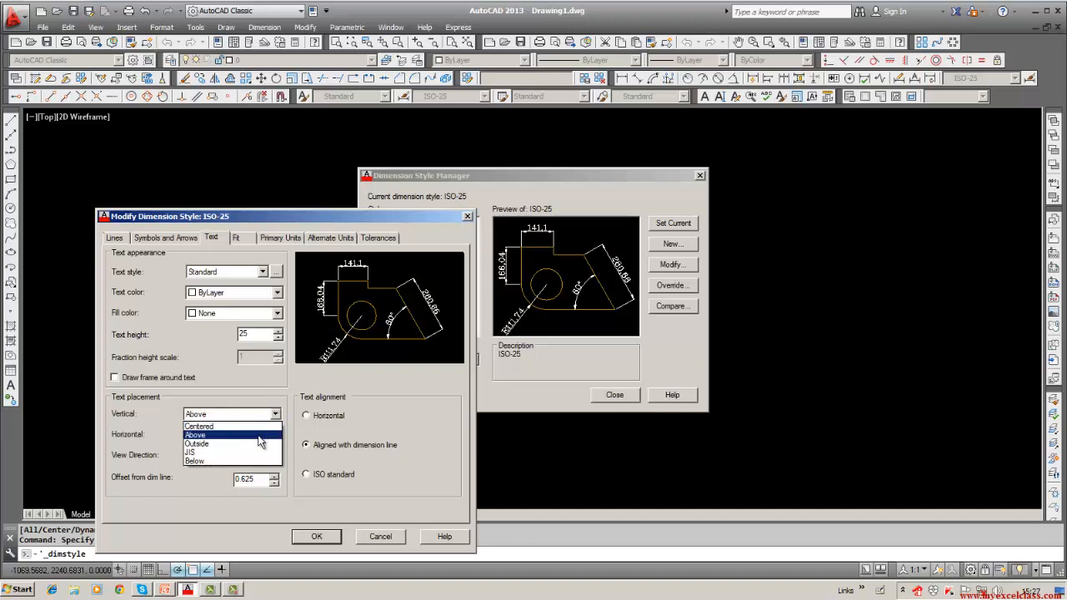
left_click(258, 427)
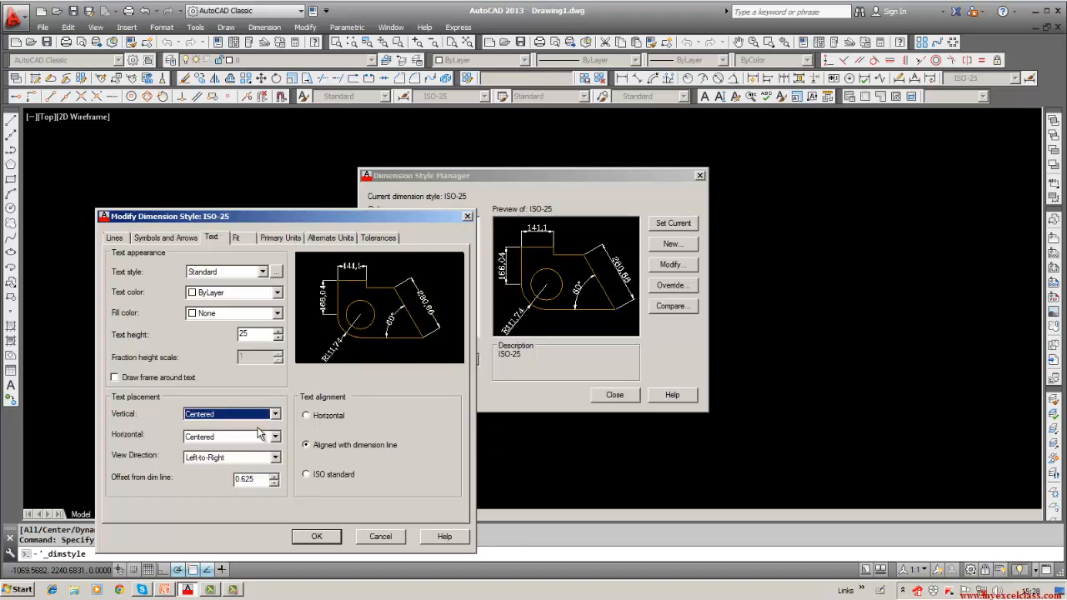
Try the horizontal text placements At Ext Line 1, At Ext Line 2, Over Ext Line 1 and Over Ext Line 2.
left_click(276, 437)
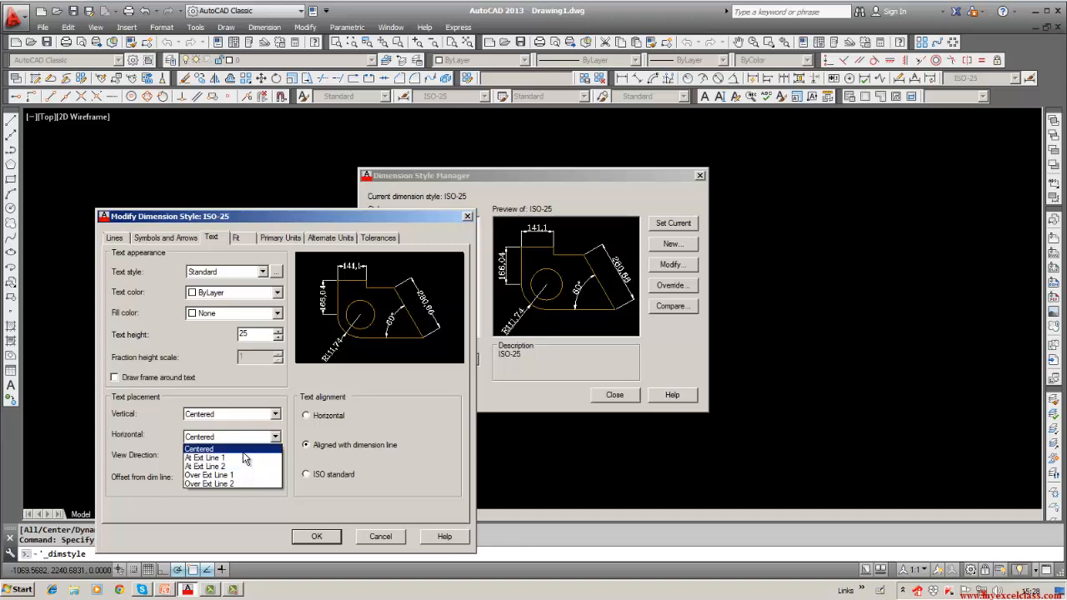
left_click(244, 450)
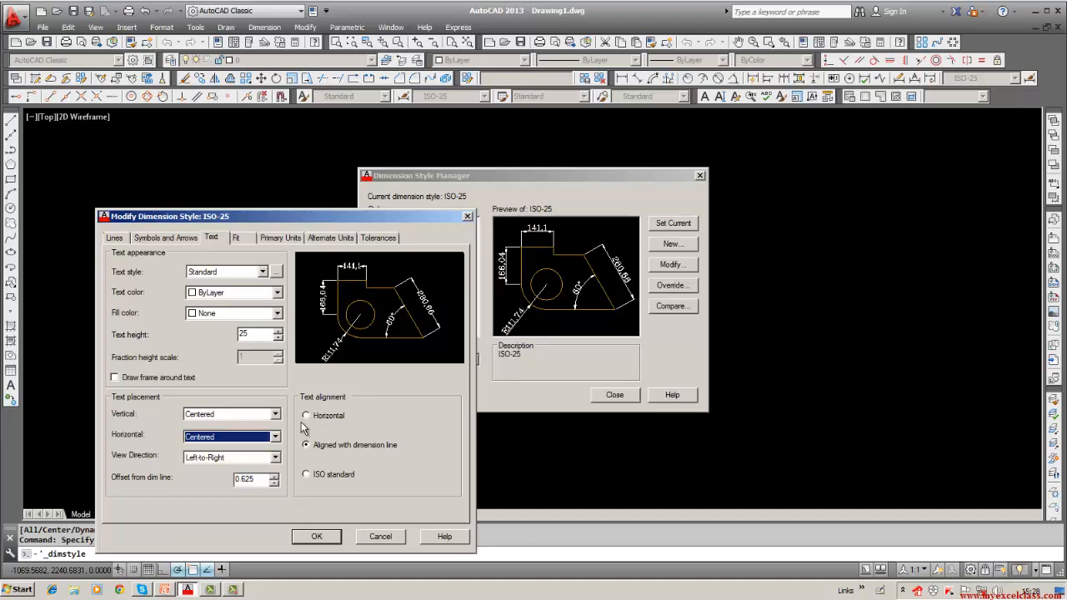
left_click(276, 458)
left_click(275, 464)
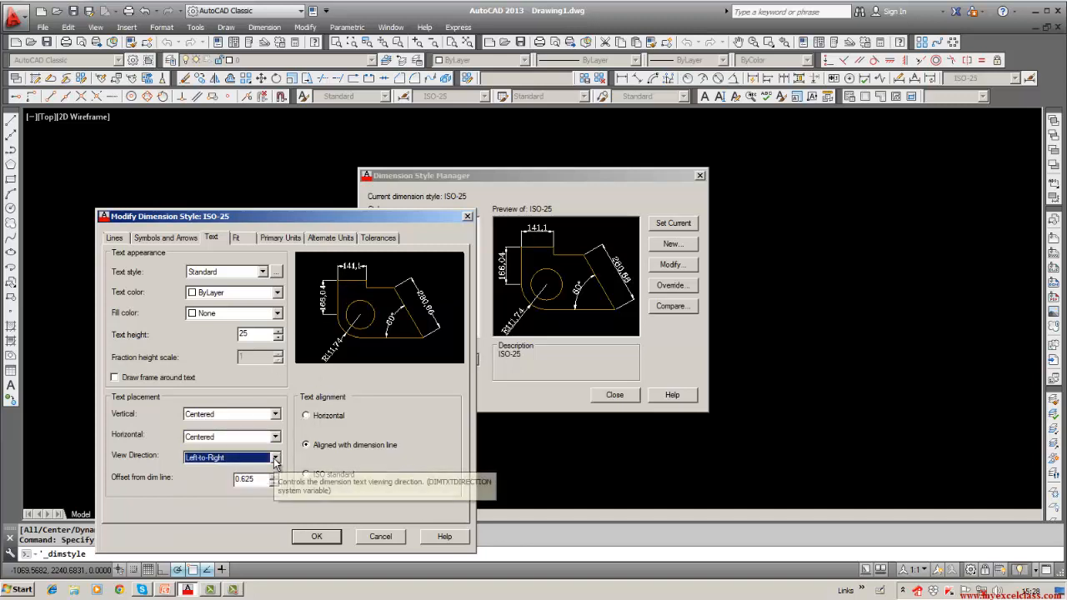
left_click(276, 437)
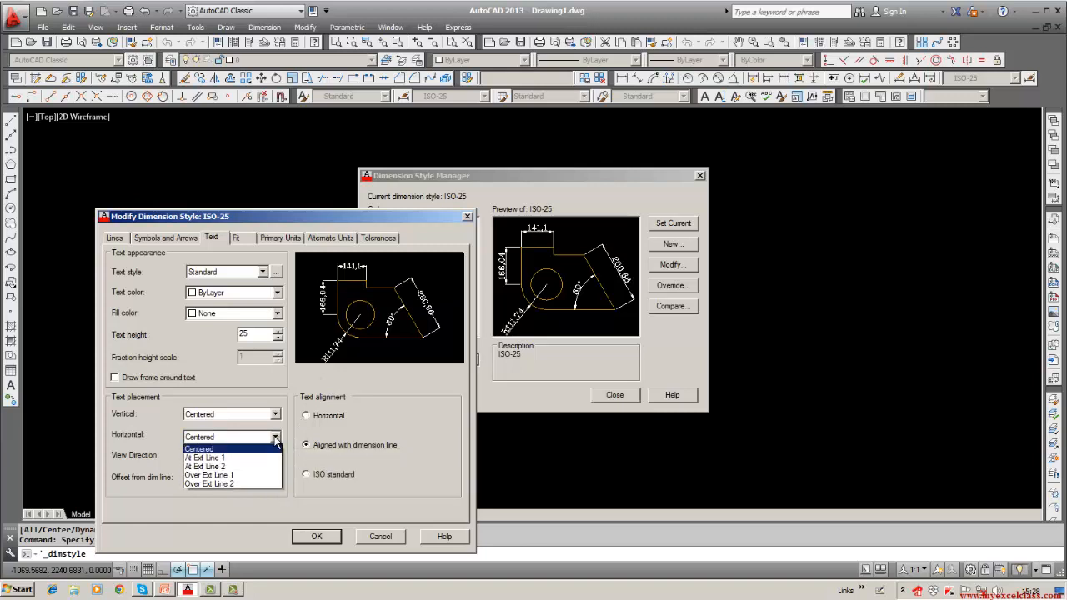
left_click(238, 458)
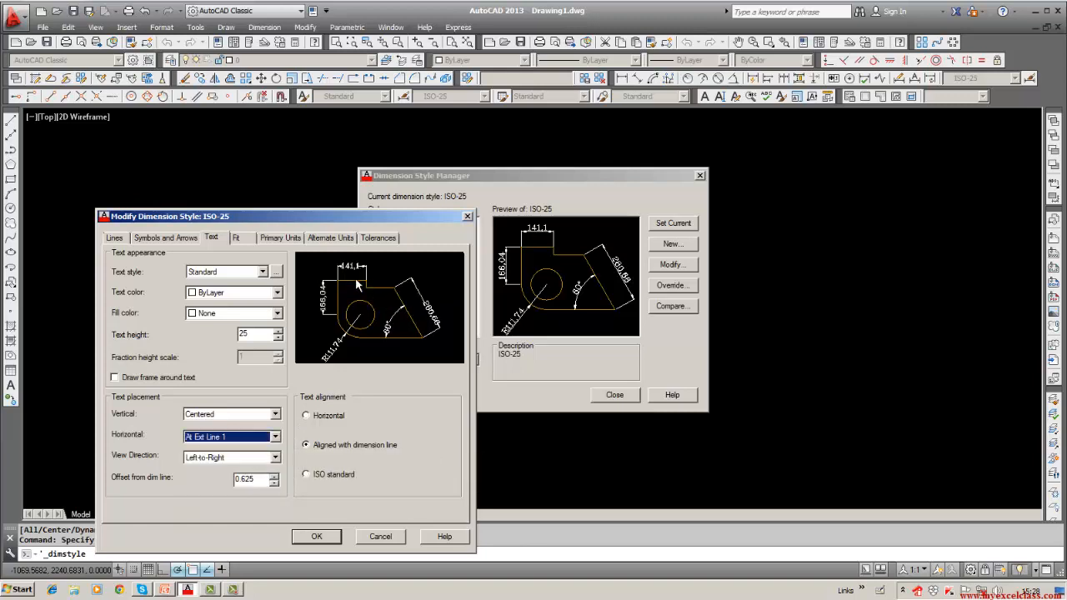
left_click(276, 437)
left_click(207, 466)
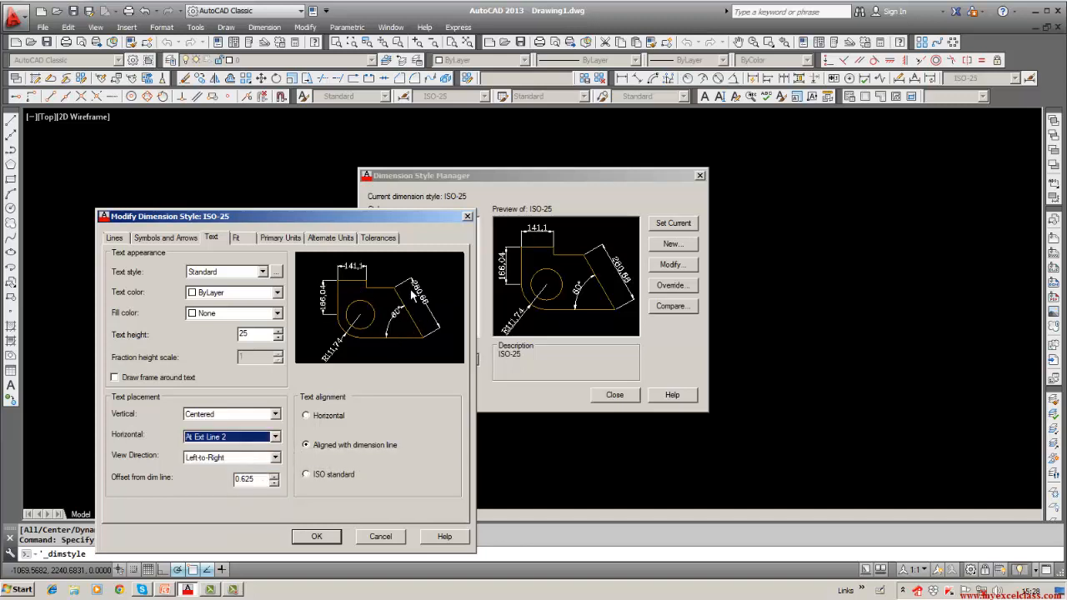
left_click(275, 439)
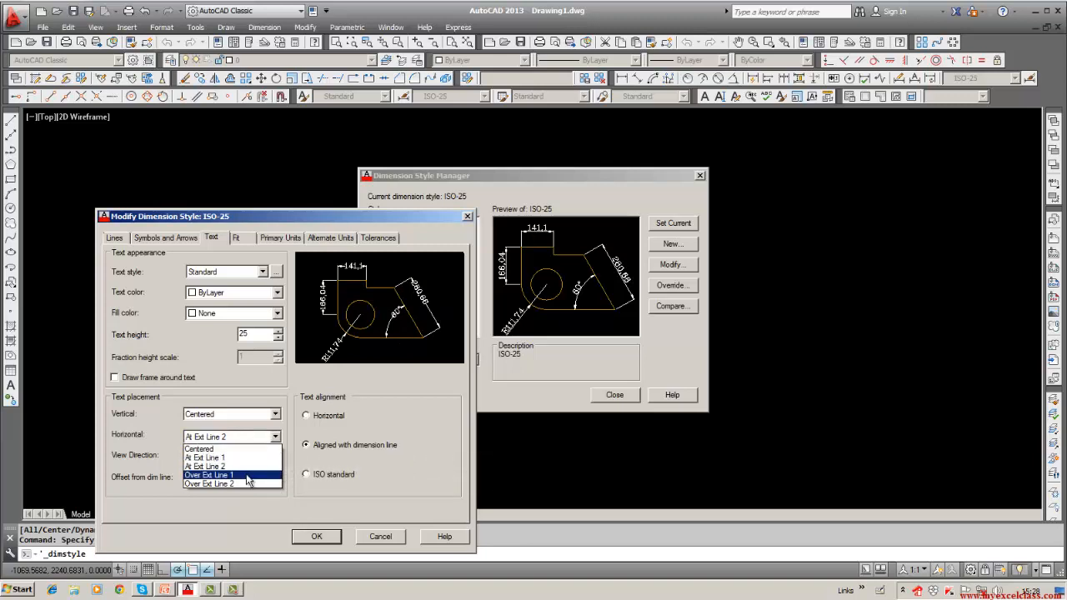
left_click(248, 475)
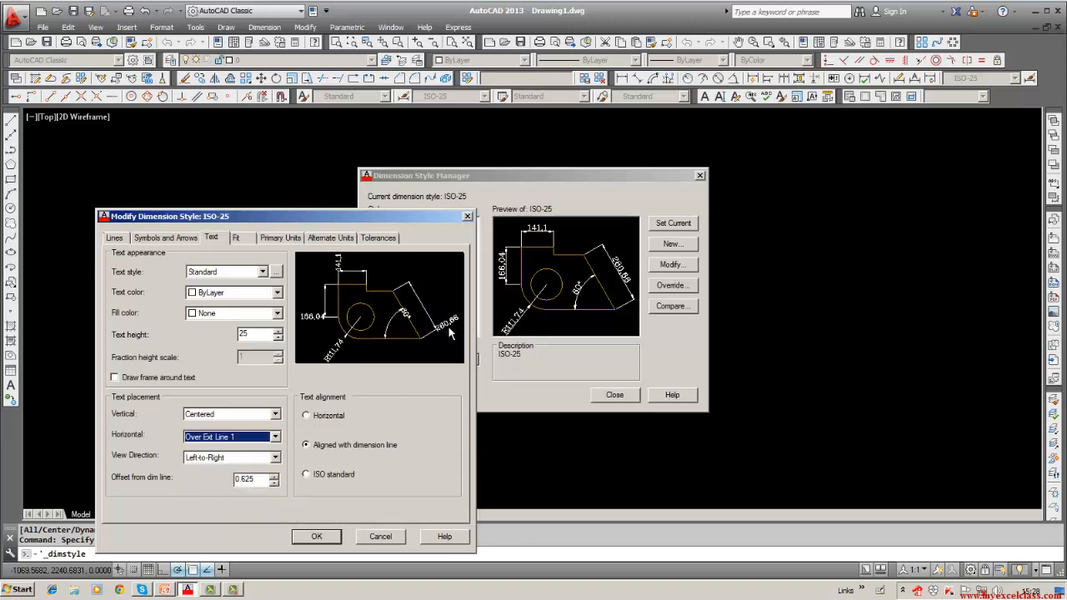
left_click(275, 437)
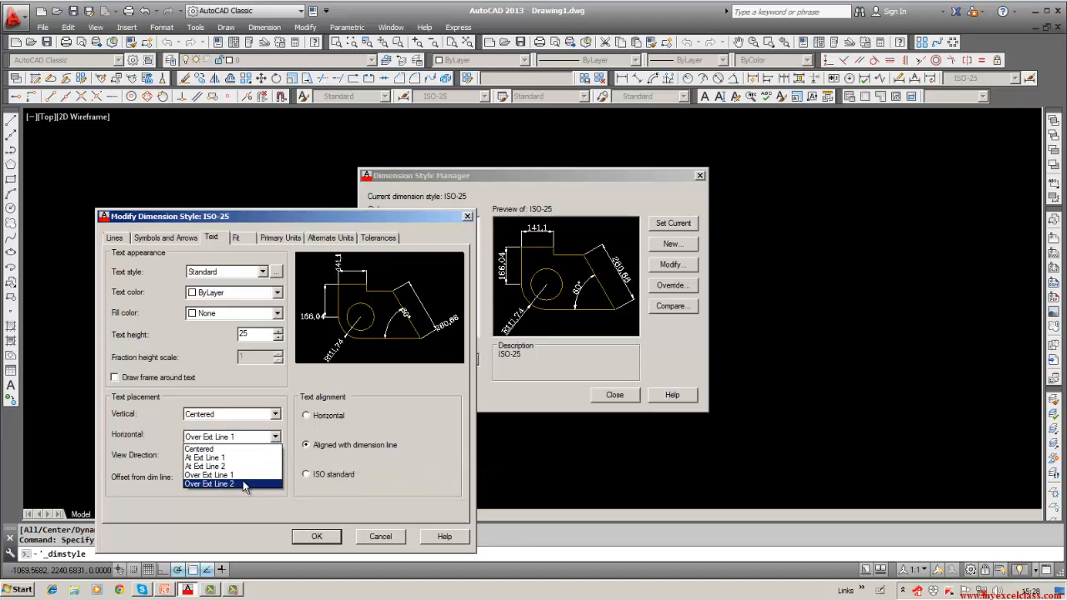
left_click(244, 483)
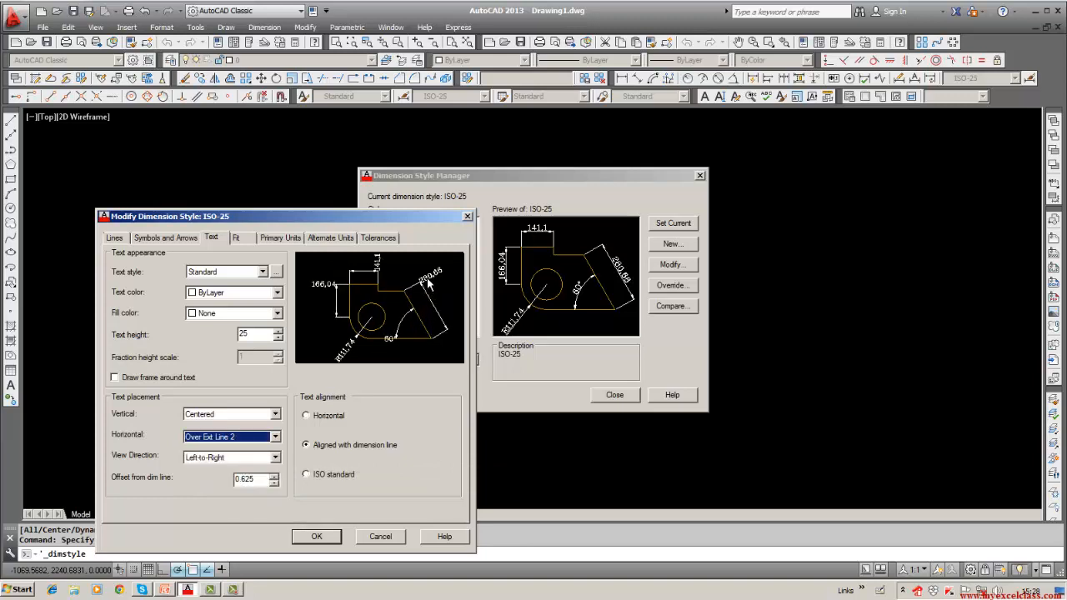
Set the text offset from the dimension line to 10 and the horizontal text placement to Centered.
left_click(262, 482)
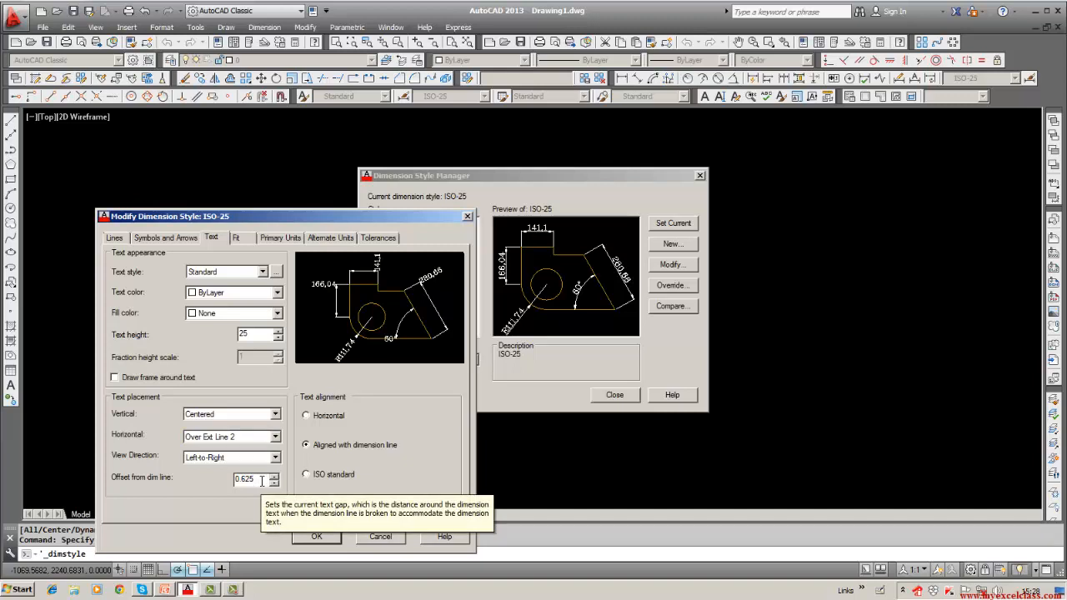
key("BackSpace")
key("BackSpace")
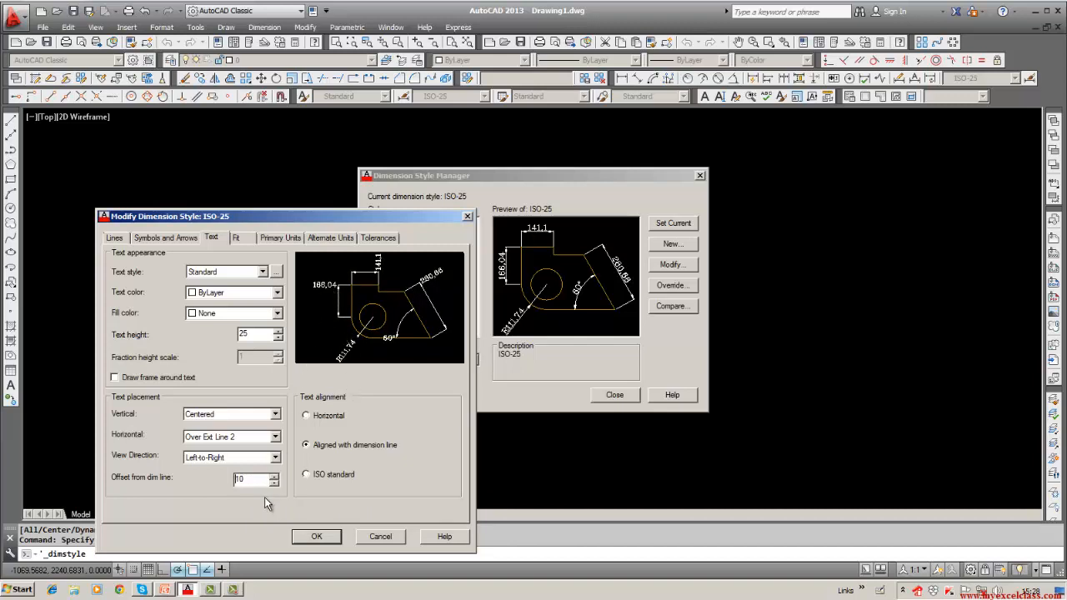
left_click(275, 442)
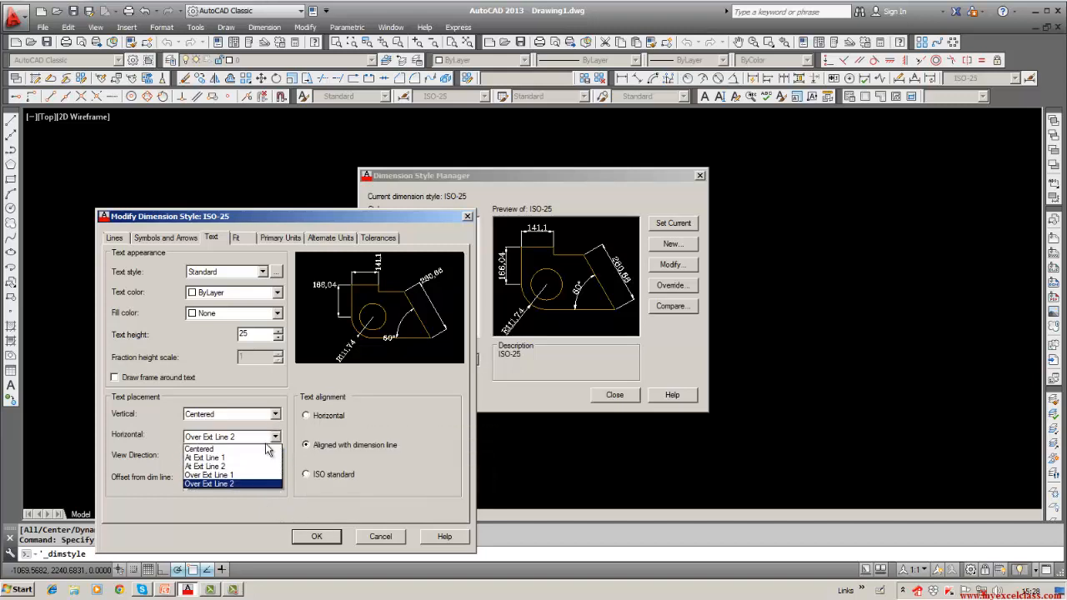
left_click(265, 450)
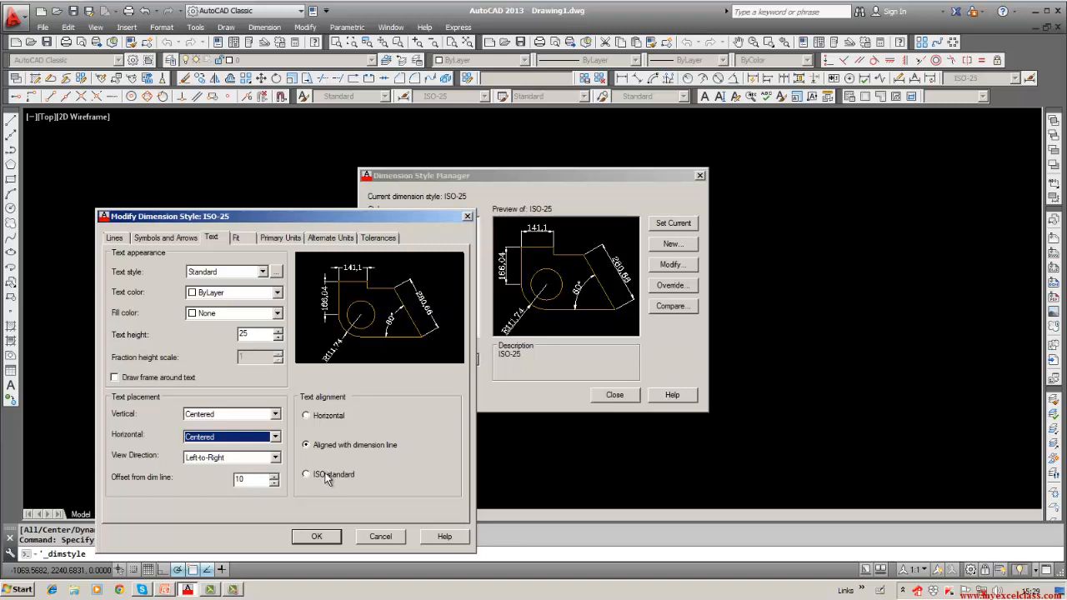
Compare the Horizontal and Aligned with dimension line text alignments, and close the style settings without saving the changes.
left_click(306, 416)
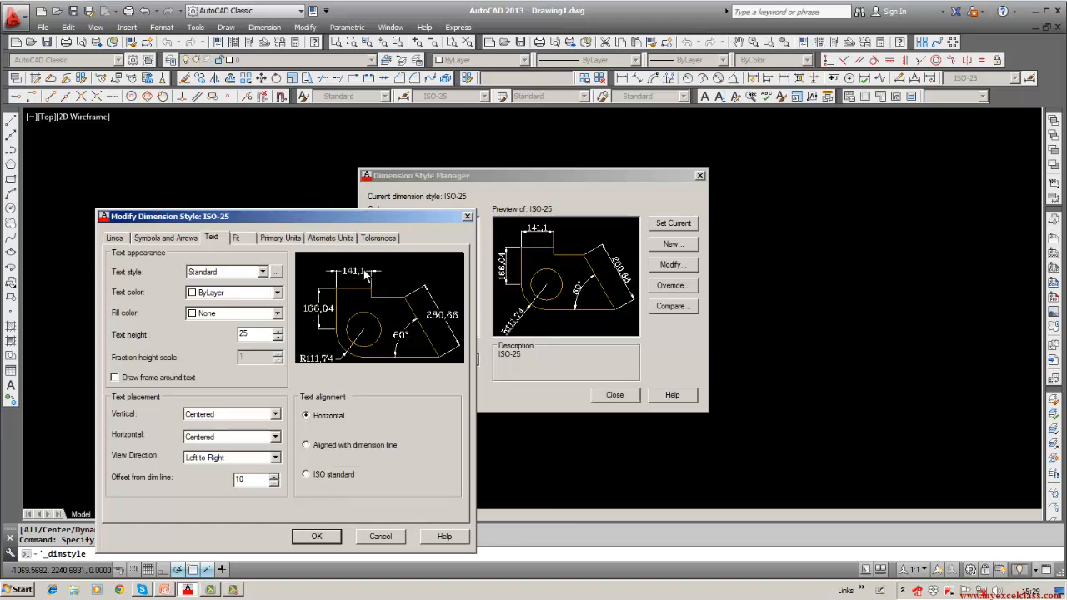
left_click(309, 445)
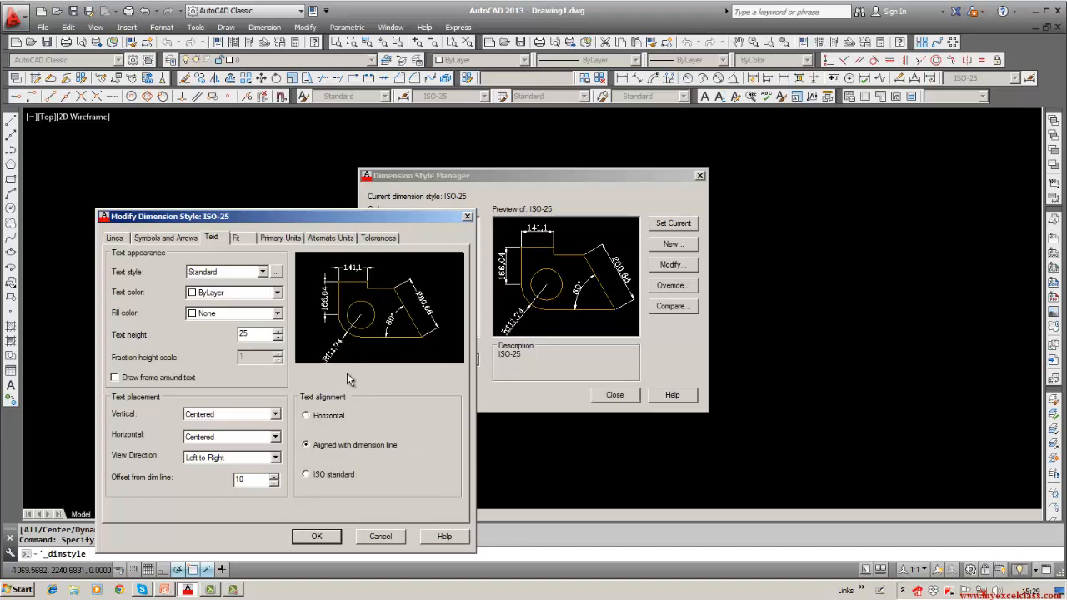
left_click(324, 419)
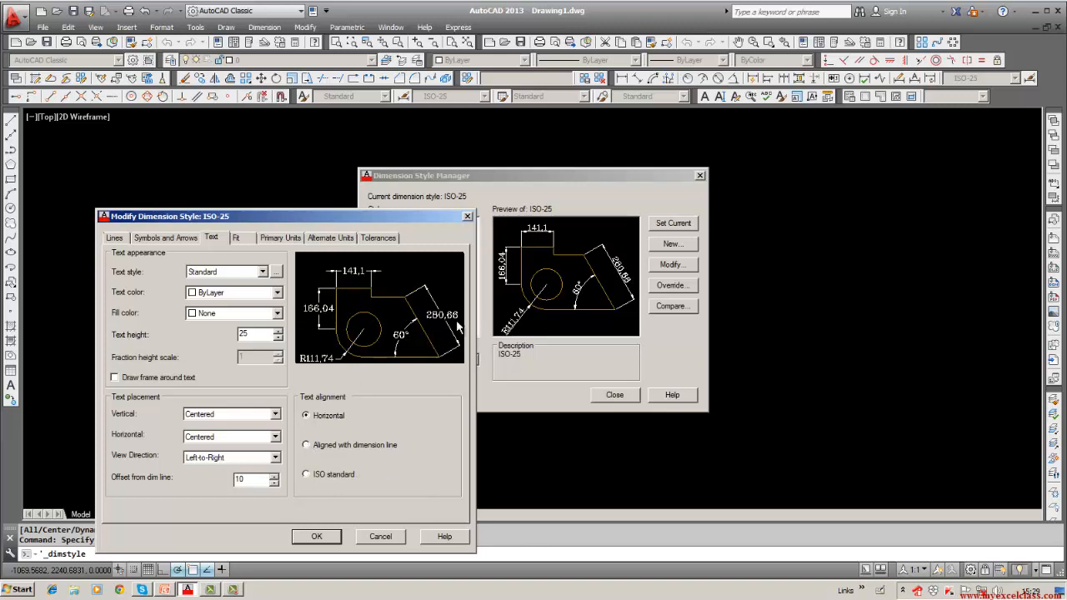
left_click(308, 446)
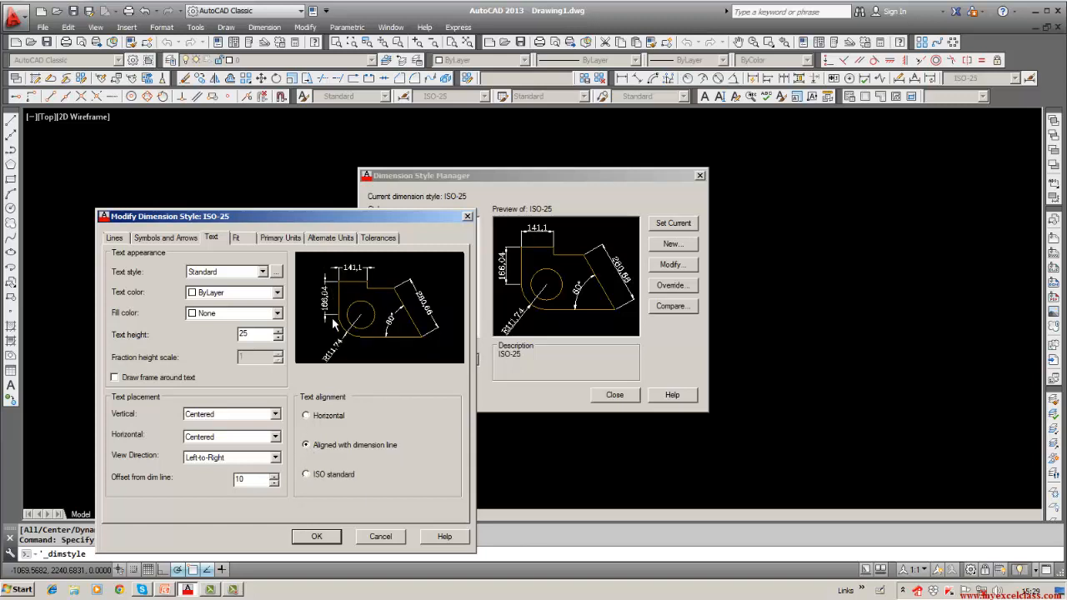
left_click(467, 217)
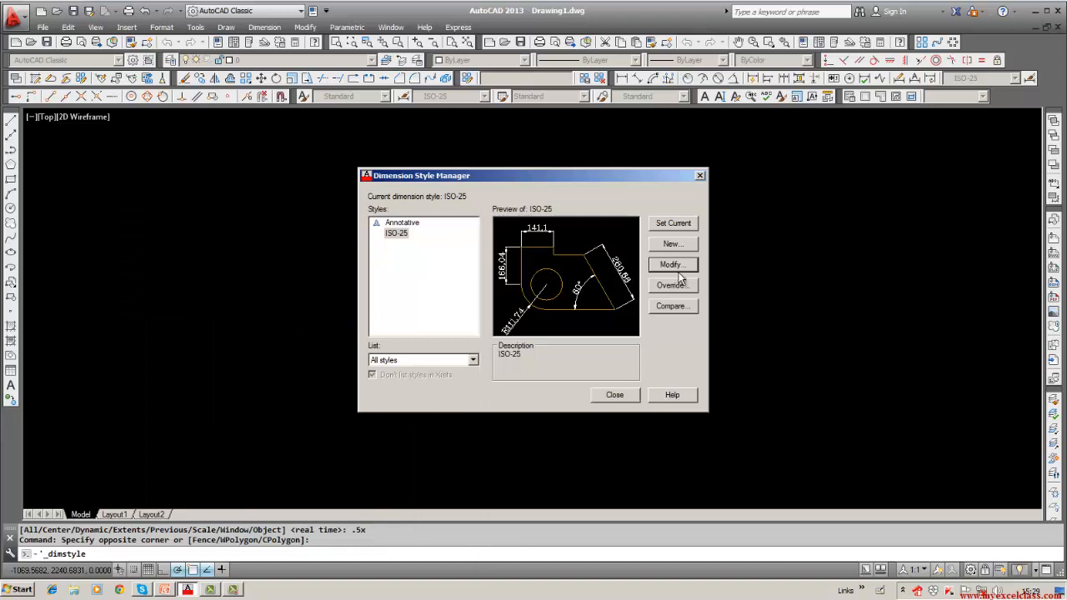
left_click(615, 395)
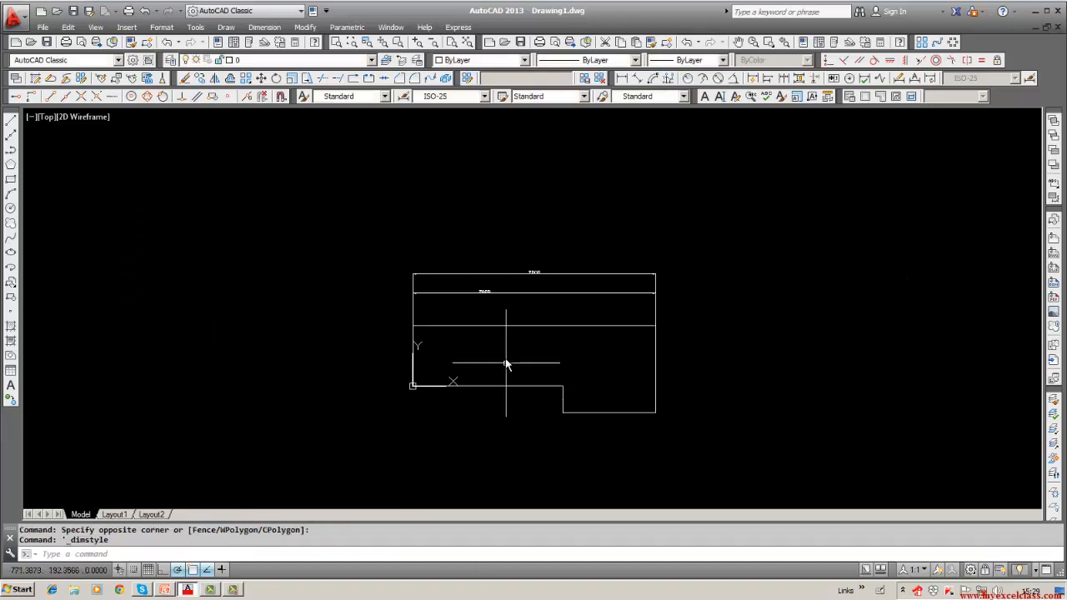
Erase both horizontal dimensions above the stepped outline.
scroll(500, 333, "up", 4)
scroll(498, 333, "down", 2)
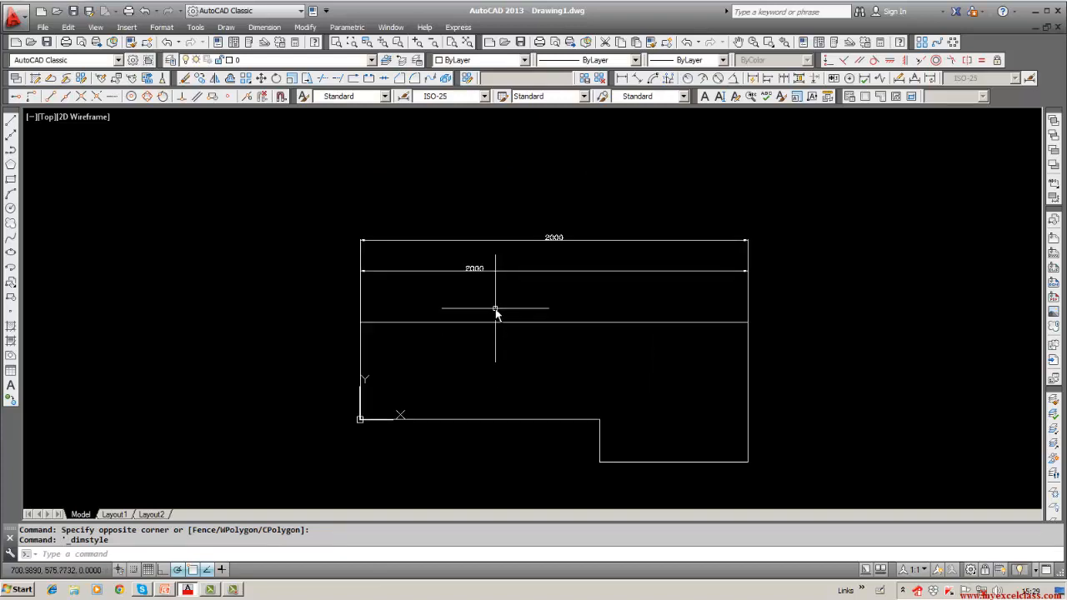
mouse_move(495, 309)
middle_mouse_down()
mouse_move(428, 317)
mouse_move(435, 334)
middle_mouse_up()
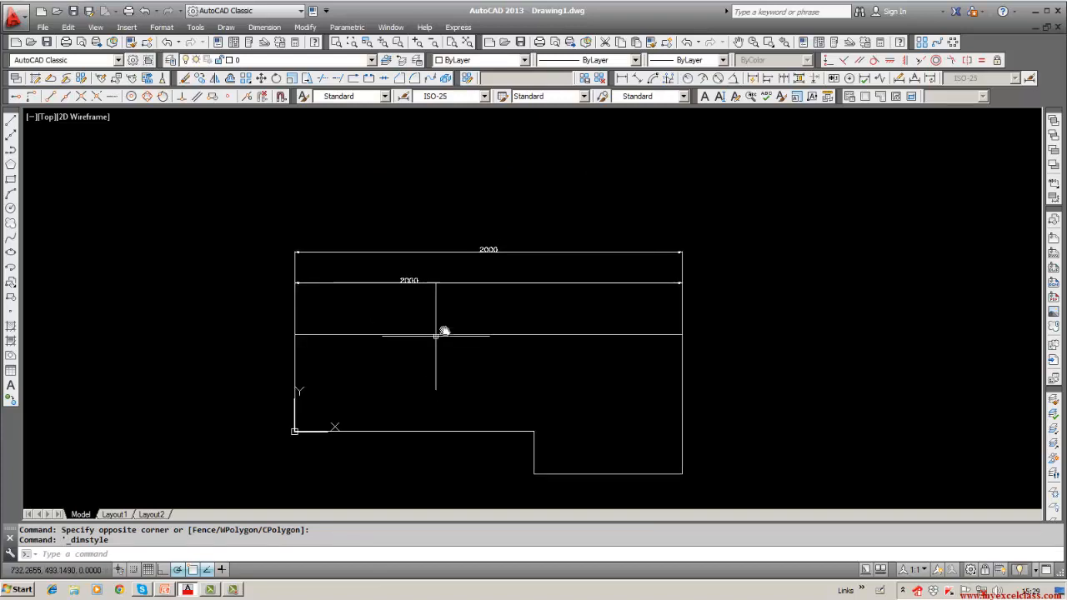
left_click(185, 78)
left_click(490, 252)
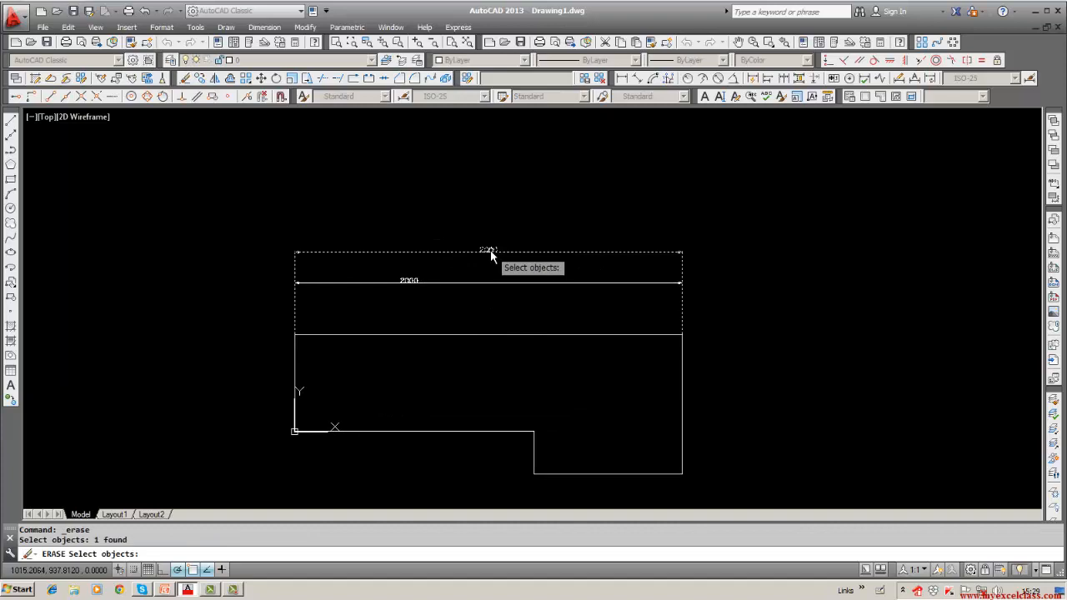
key("Return")
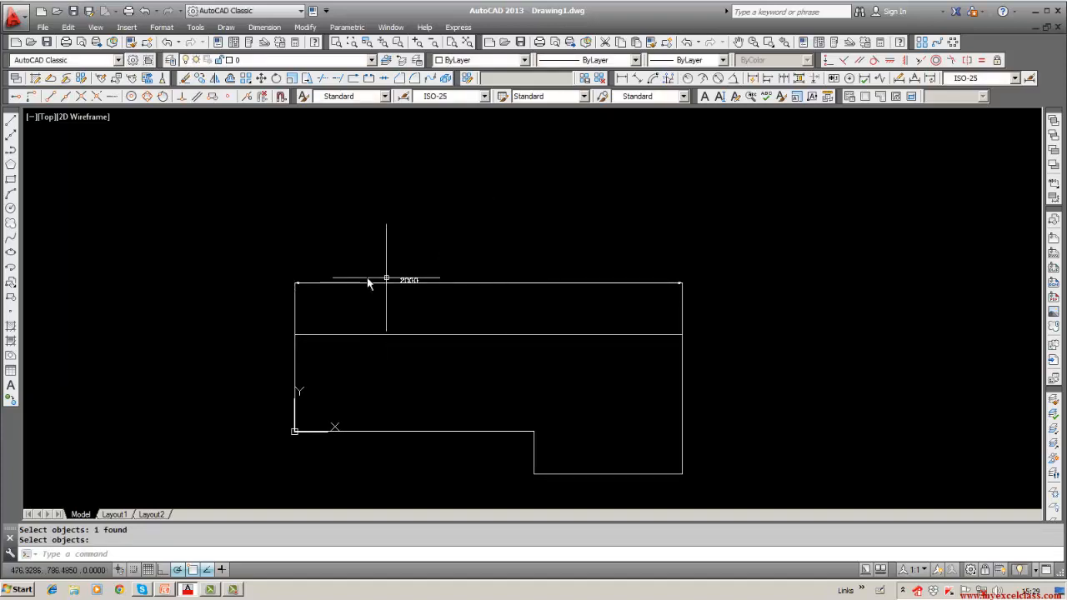
left_click(185, 77)
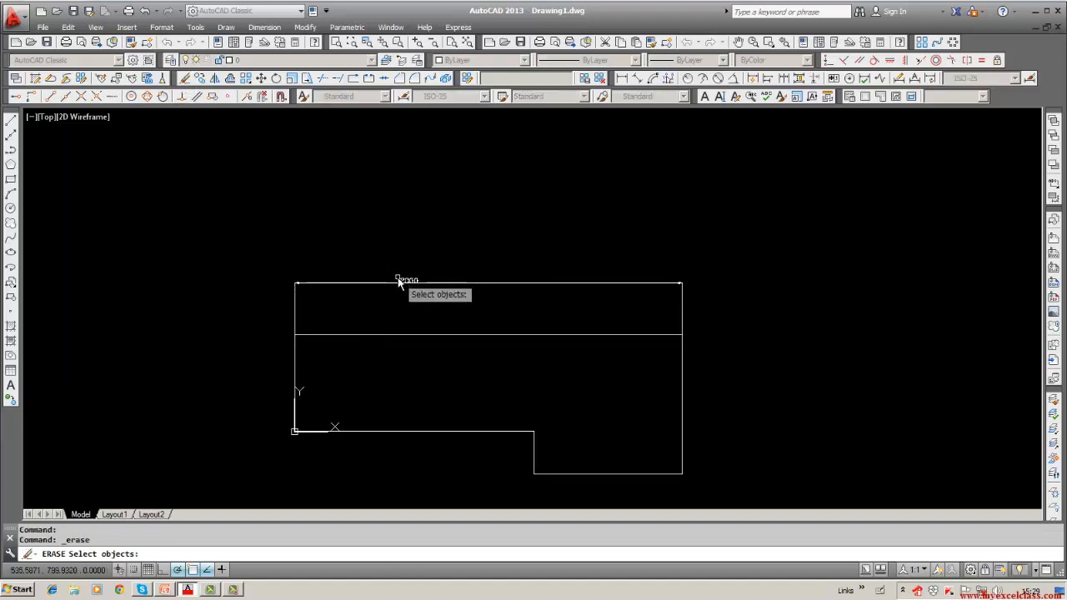
left_click(402, 286)
key("Return")
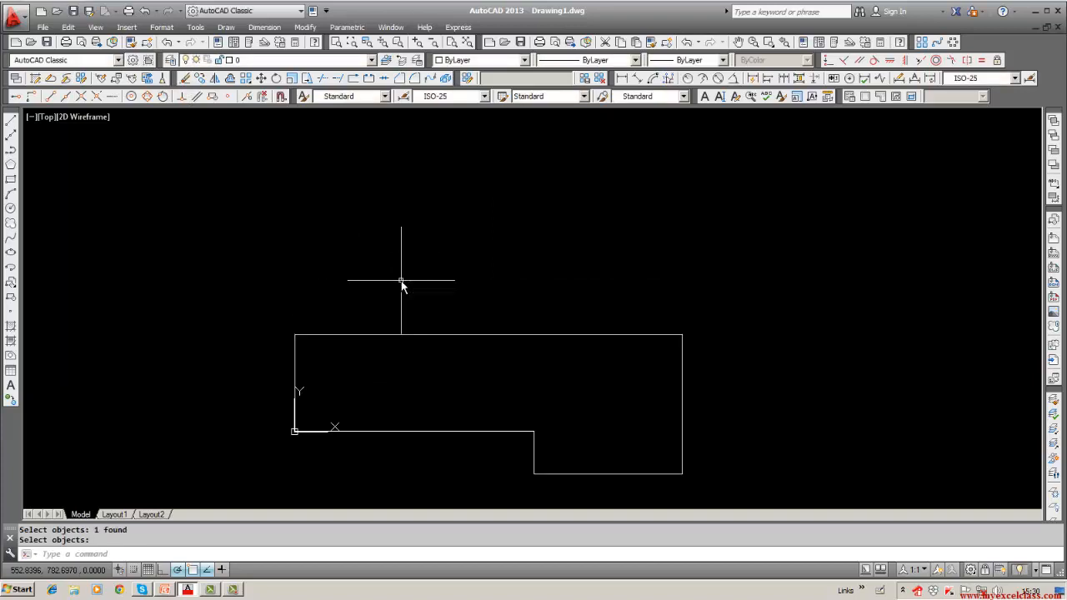
left_click(47, 42)
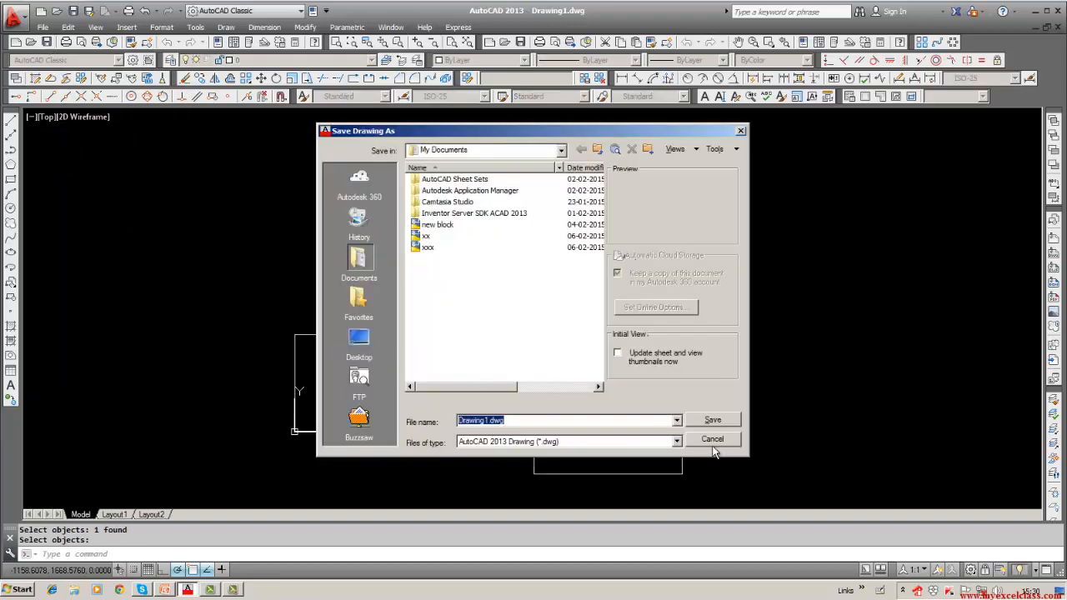
left_click(713, 443)
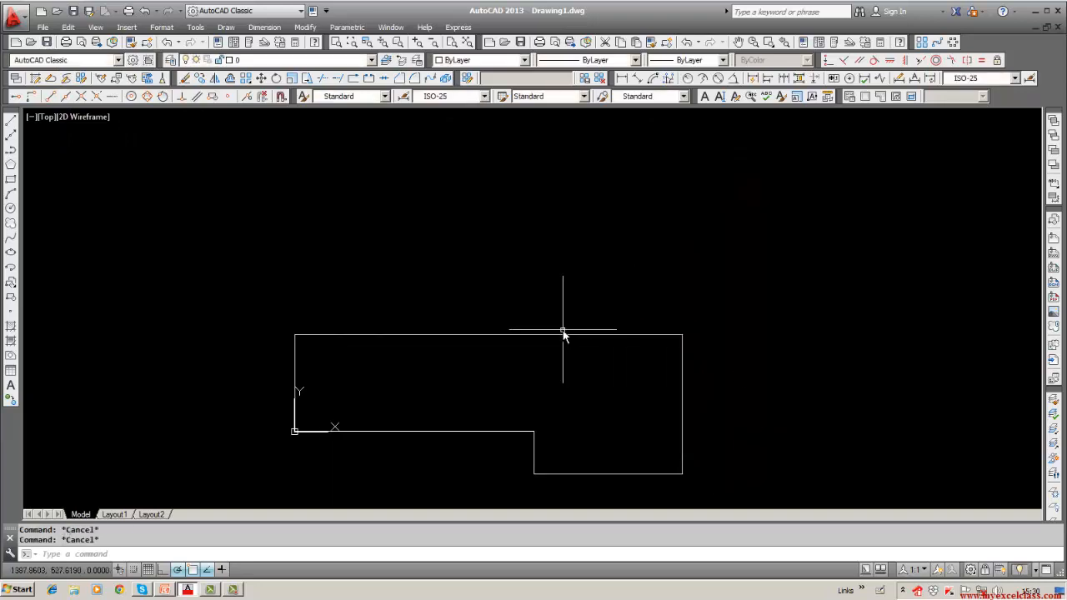
Add a horizontal dimension between the outline's two upper corners, placed above the top edge, with the default dimension text.
type("ho")
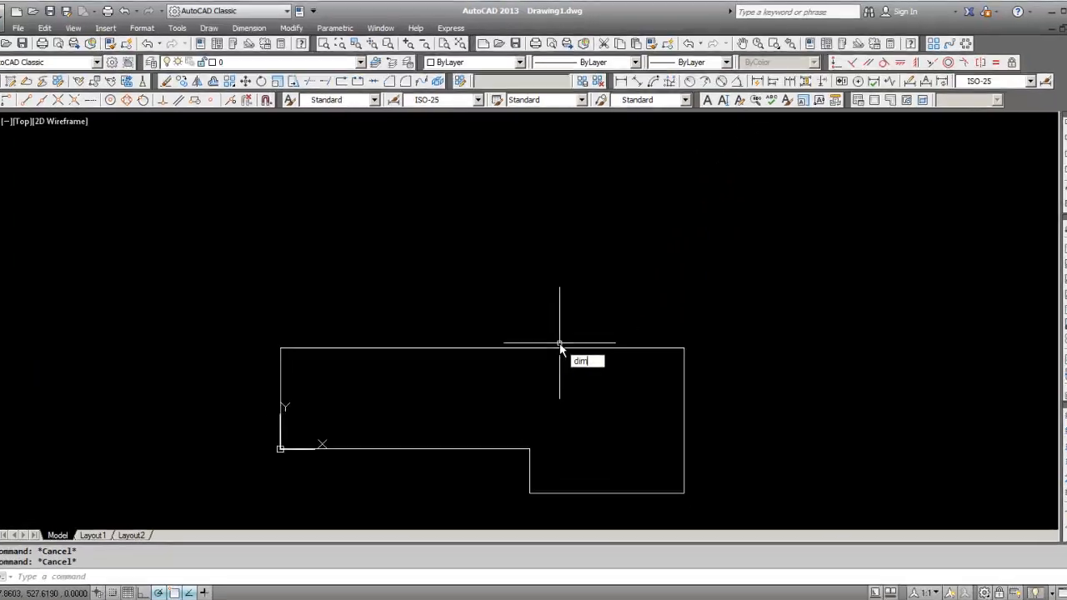
key("Return")
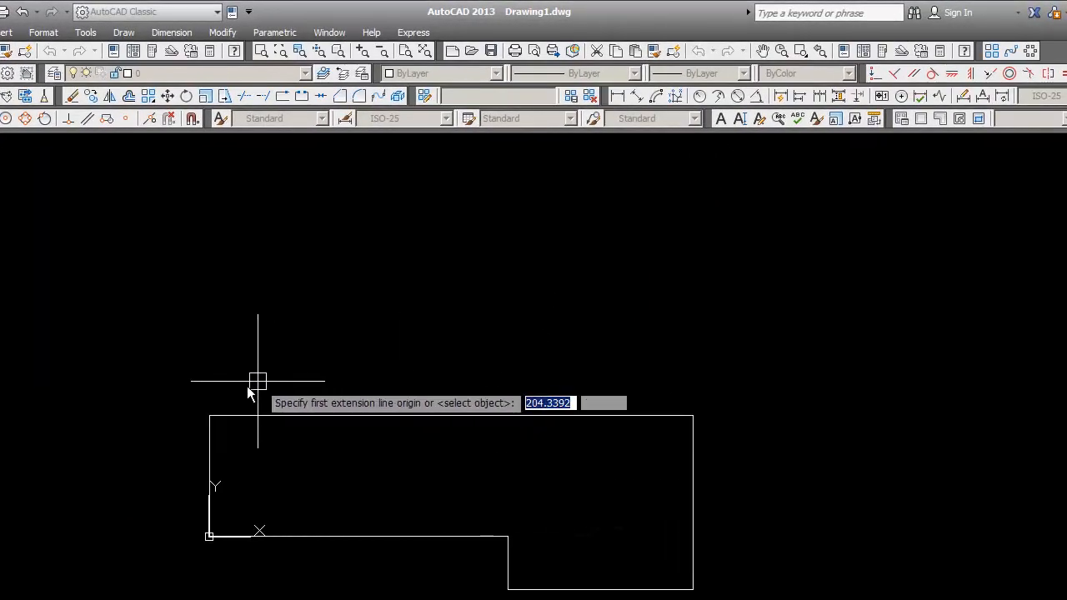
left_click(209, 416)
left_click(689, 417)
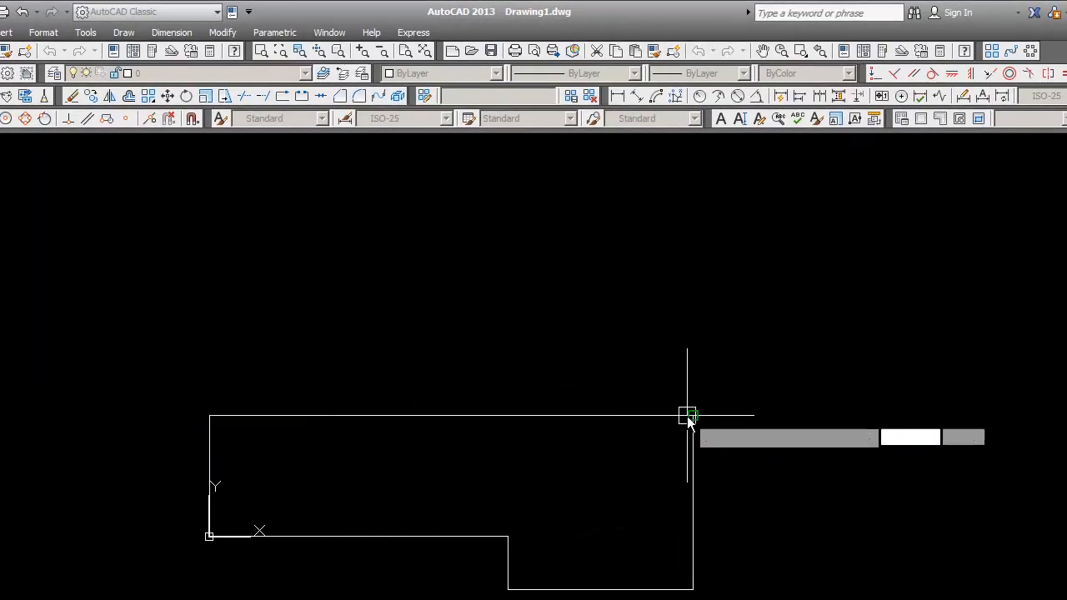
left_click(647, 376)
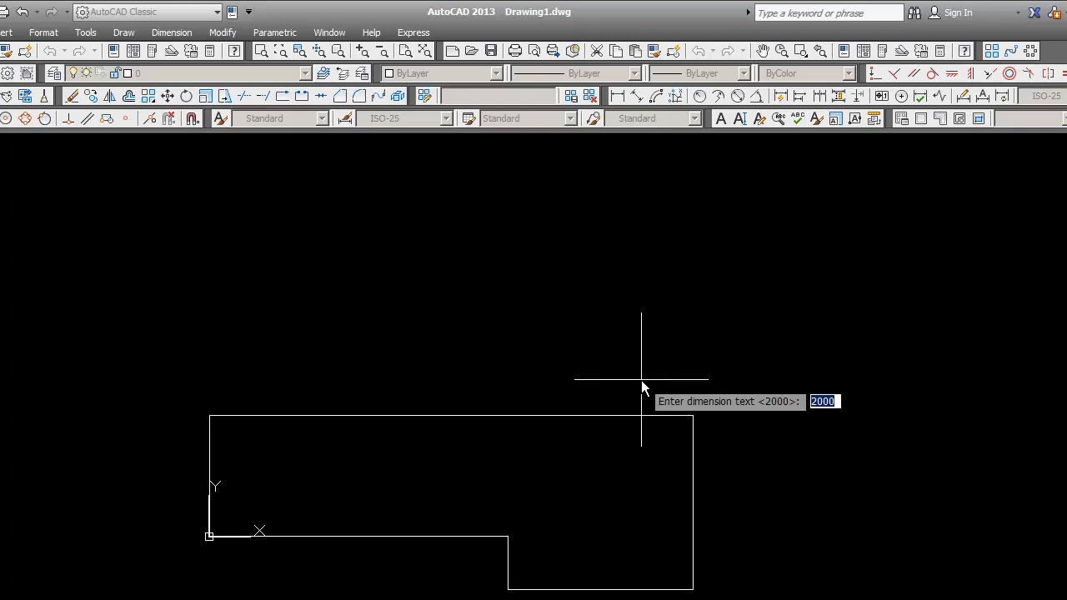
key("Return")
key("Escape")
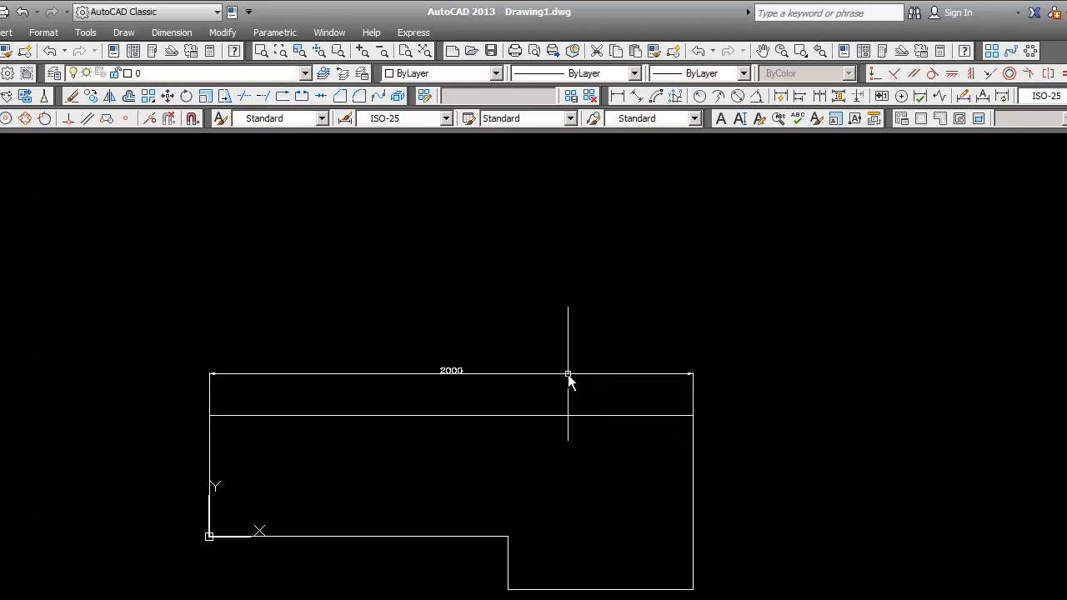
left_click(570, 374)
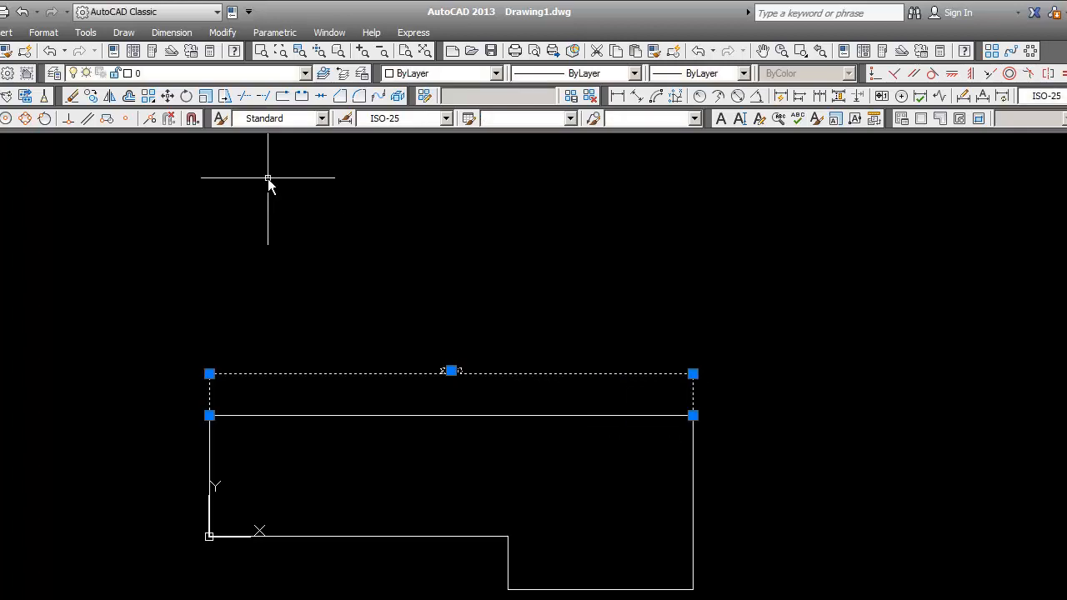
key("Escape")
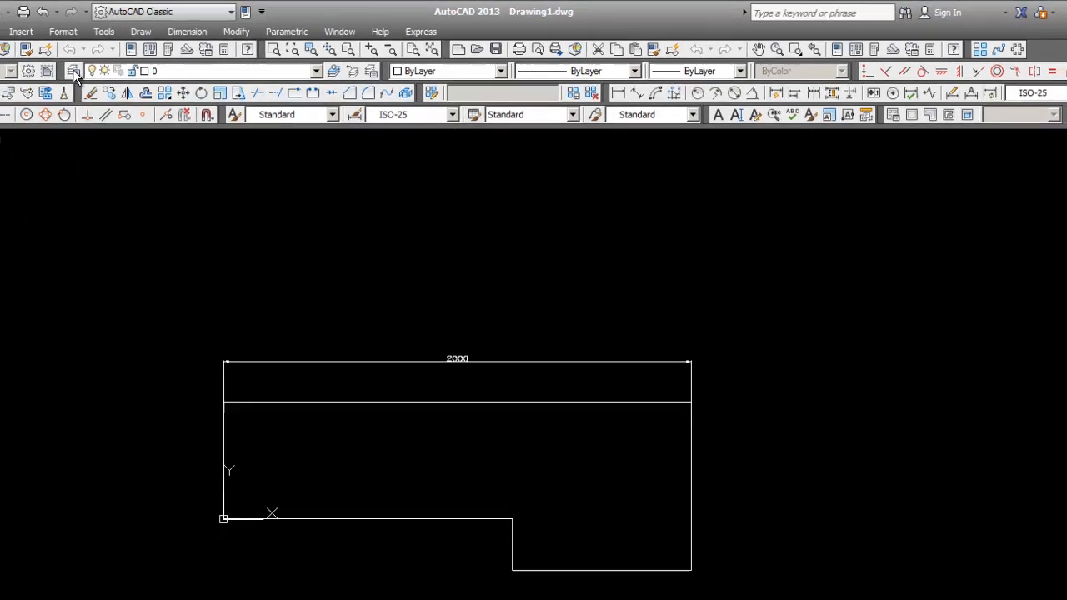
Create two new layers in the Layer Properties Manager and make Layer1 the current layer.
left_click(170, 60)
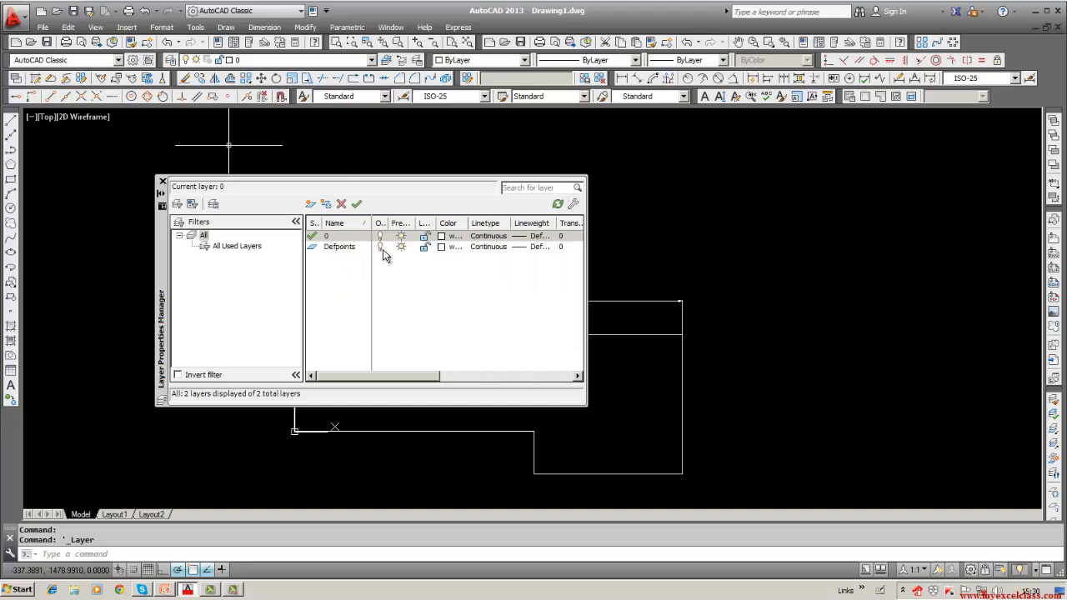
left_click(310, 204)
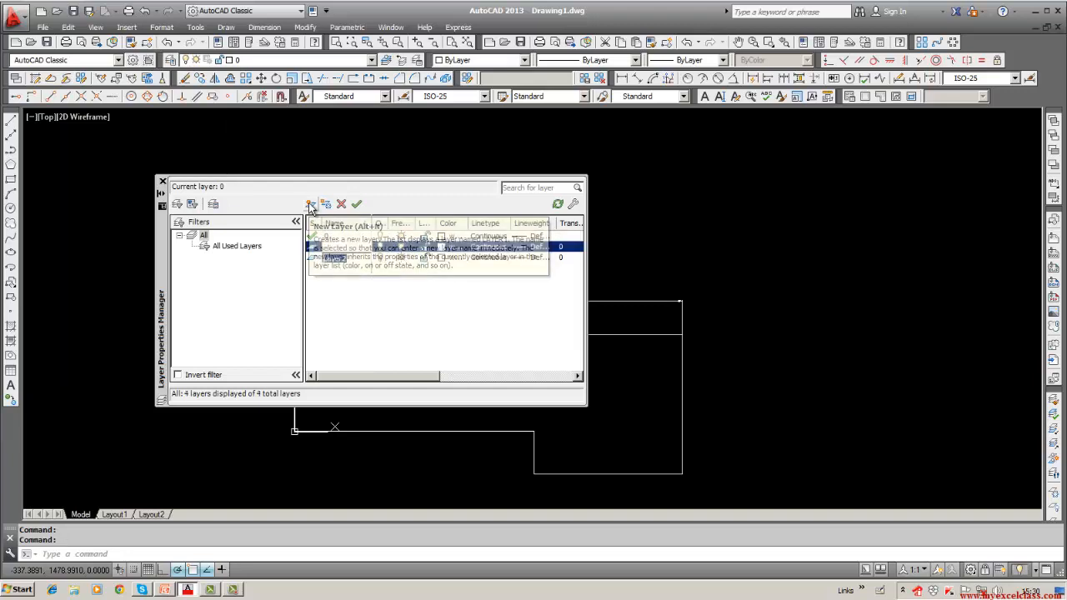
left_click(310, 205)
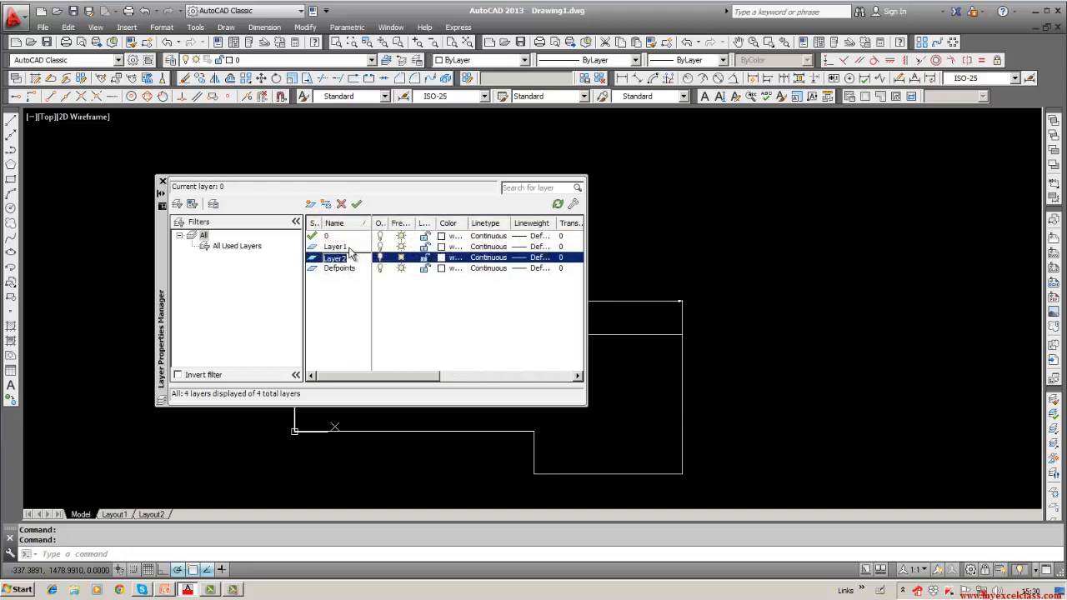
left_click(349, 248)
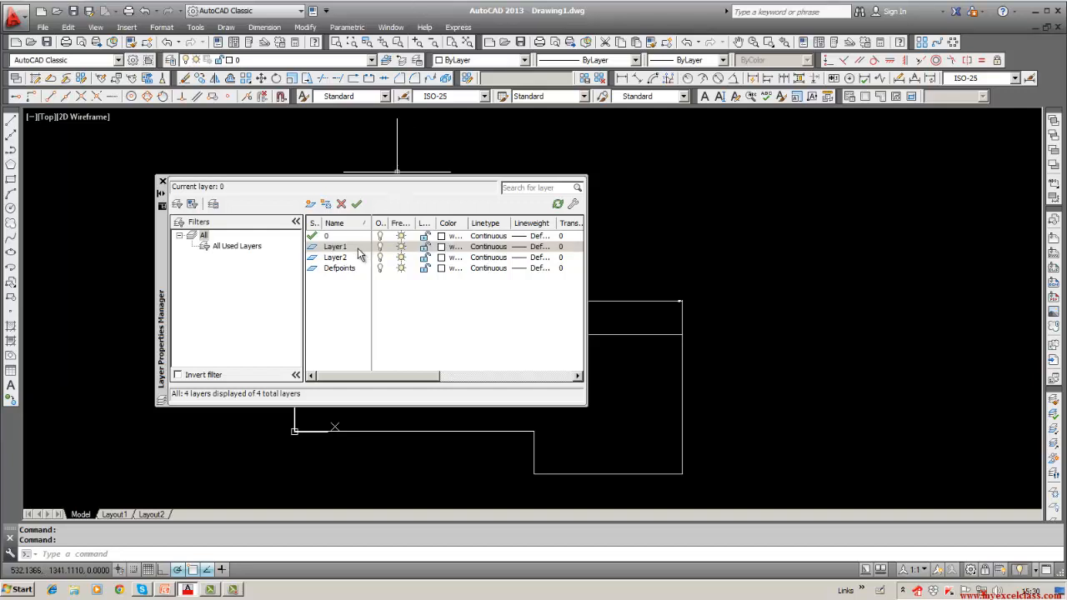
right_click(357, 247)
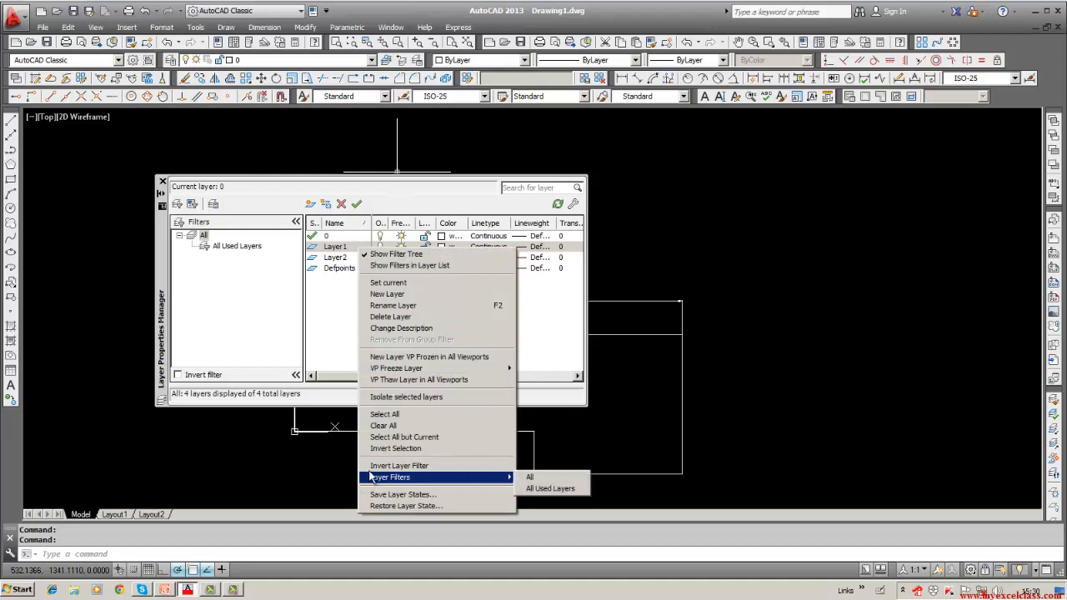
left_click(388, 283)
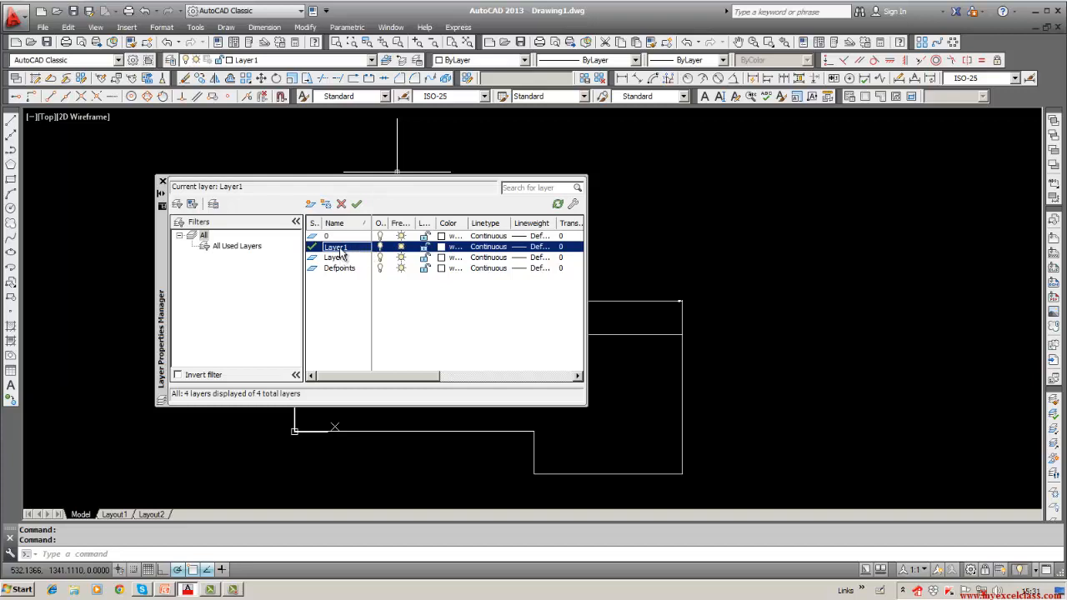
Switch the current layer to Layer2 and back to Layer1.
right_click(359, 251)
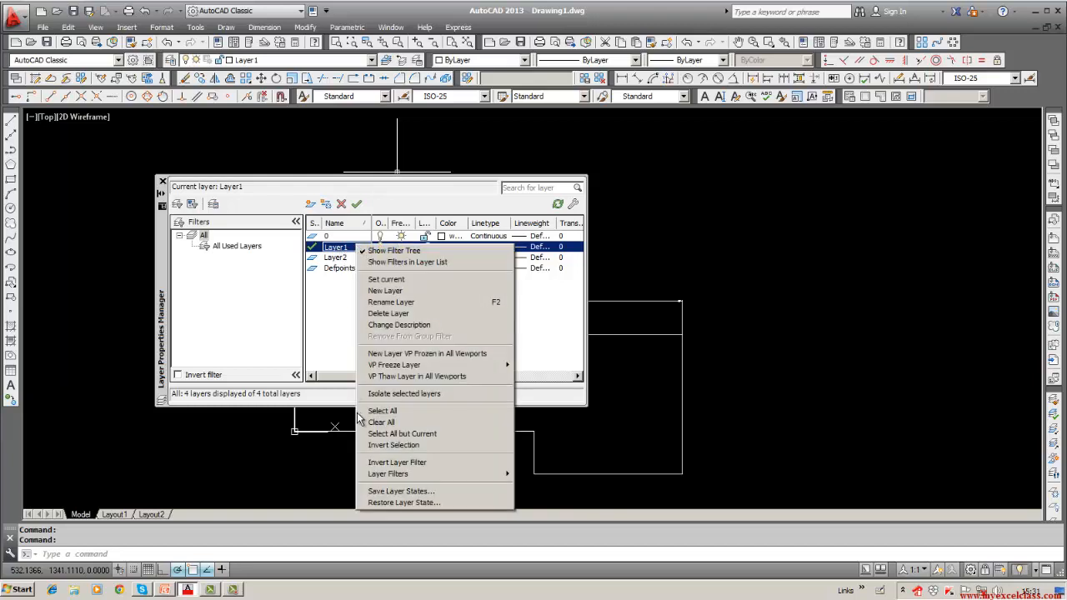
left_click(345, 267)
left_click(342, 258)
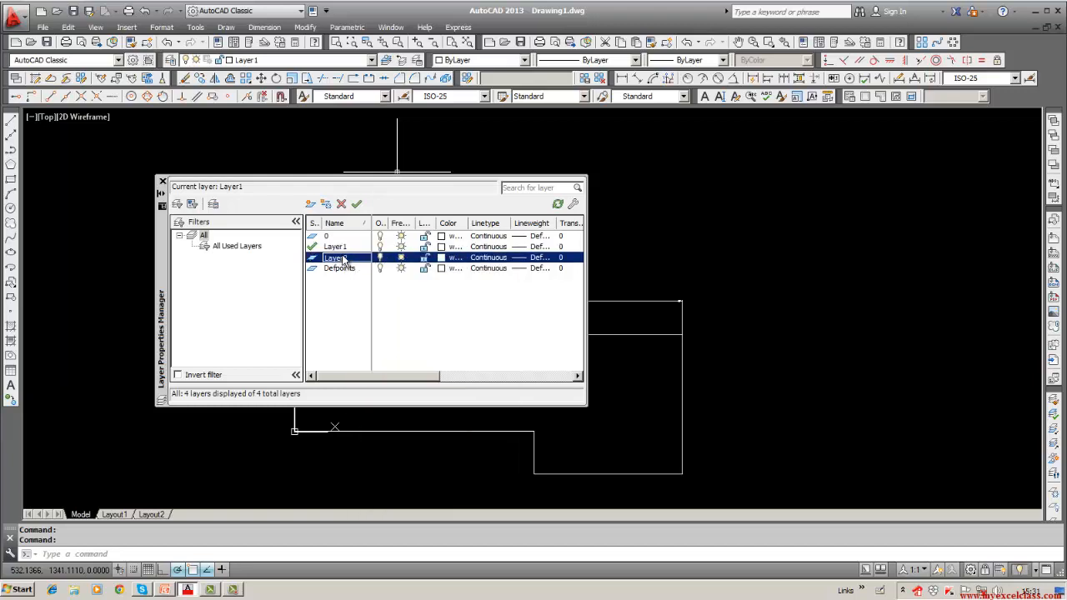
left_click(338, 249)
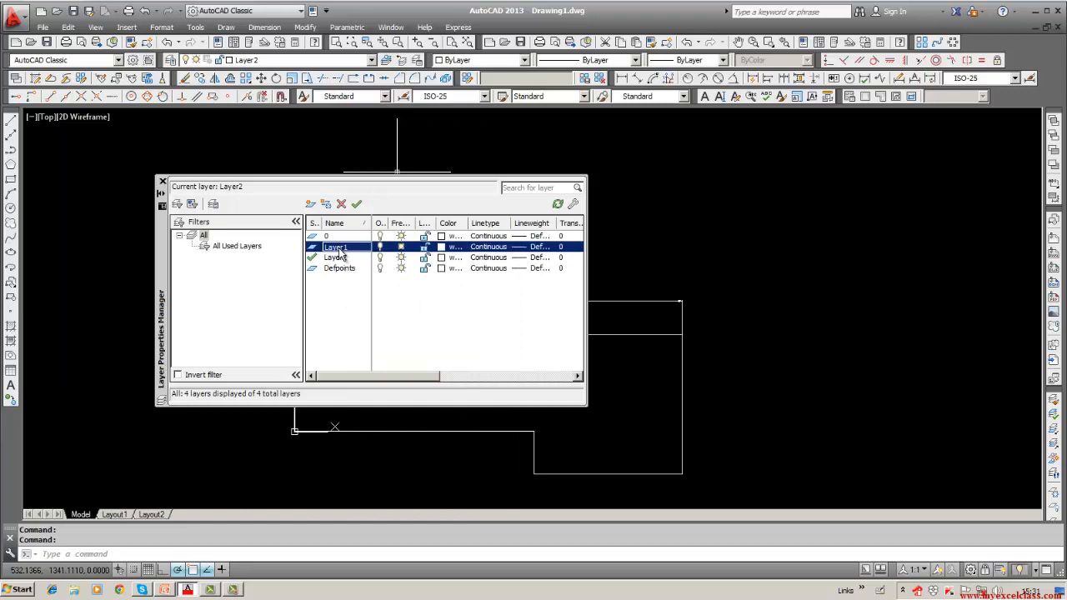
right_click(340, 251)
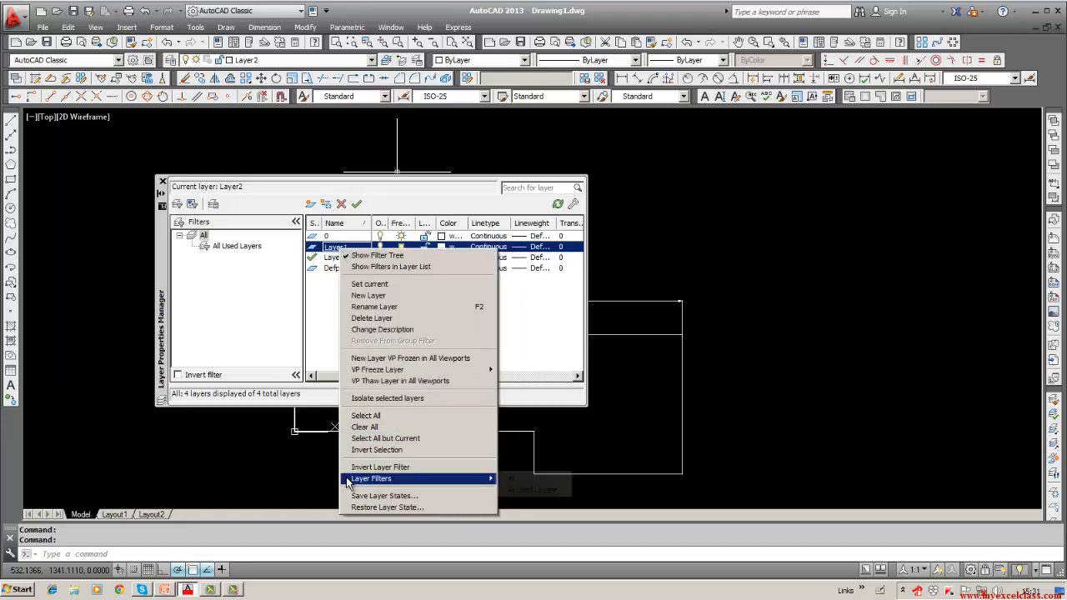
double_click(326, 248)
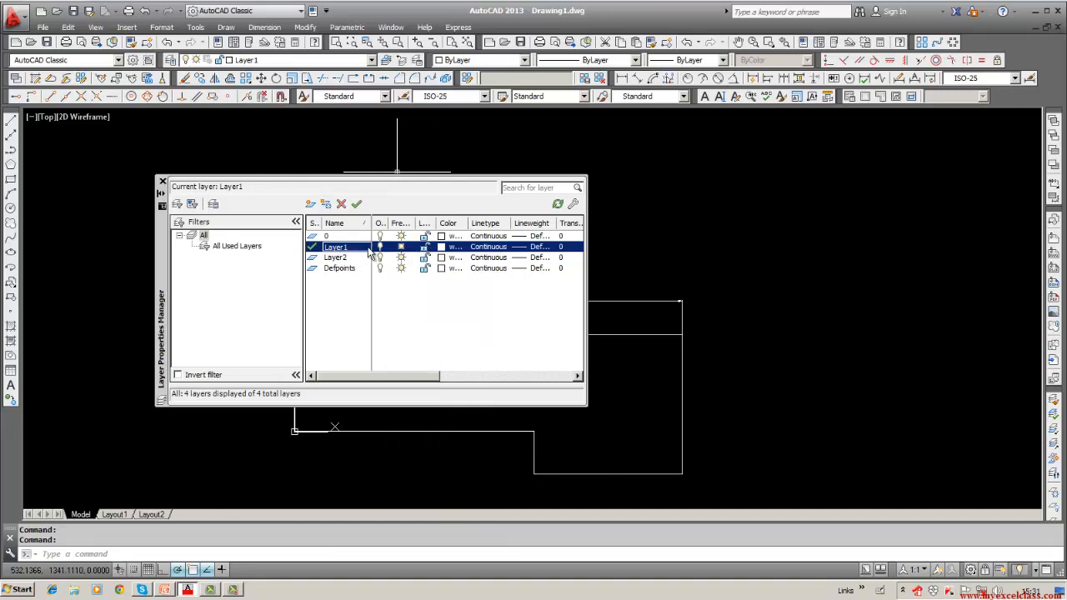
Rename Layer1 to DIM.
left_click(369, 252)
key("BackSpace")
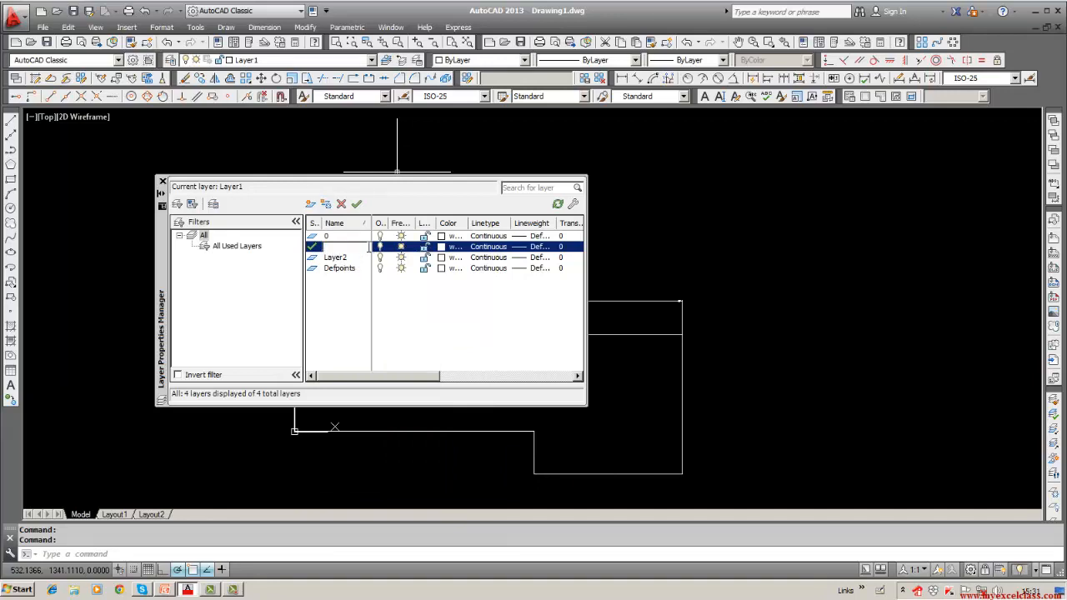
key("Return")
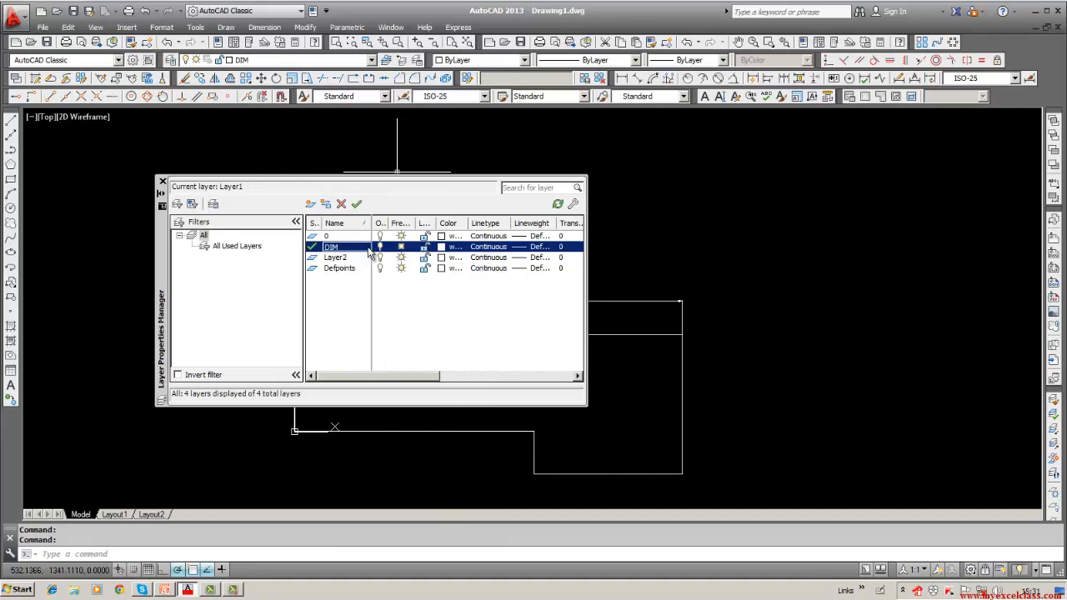
Set the DIM layer's color to cyan and its lineweight to 0.00 mm, and close the layer manager.
left_click(441, 251)
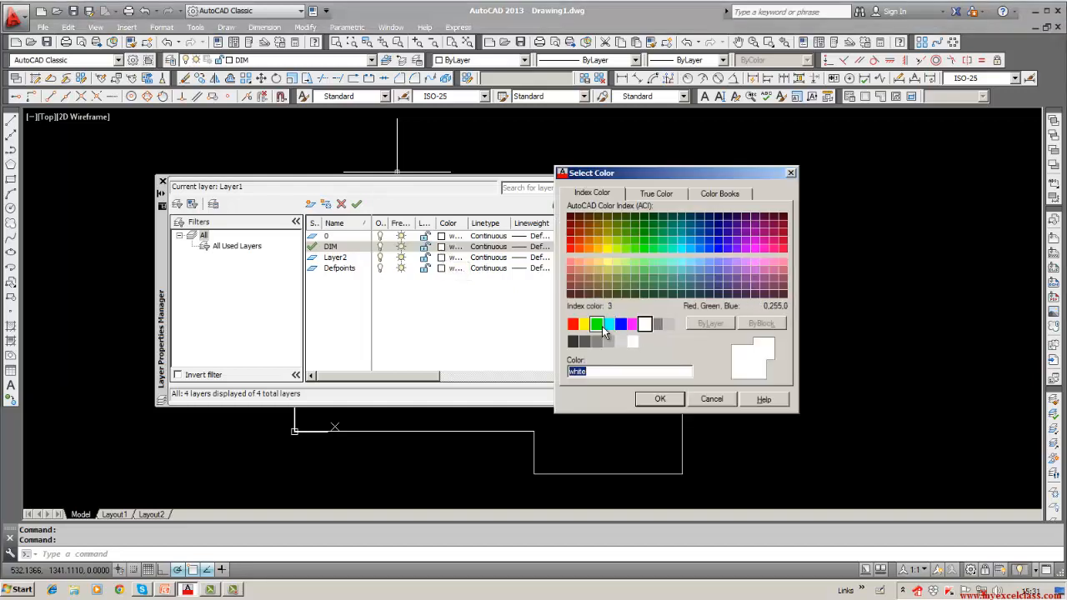
double_click(609, 324)
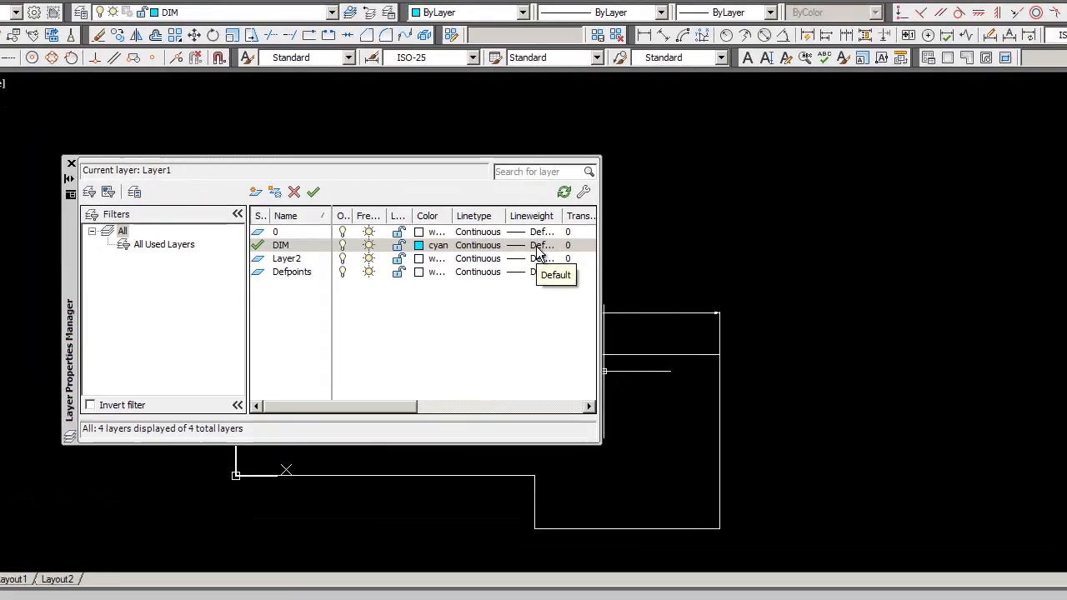
left_click(538, 247)
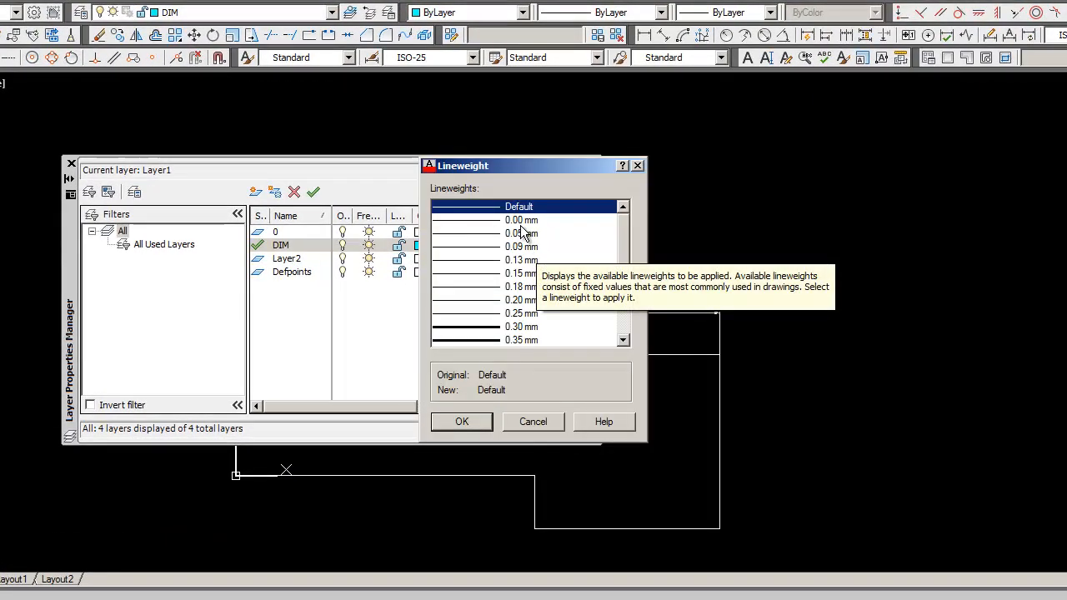
left_click(519, 220)
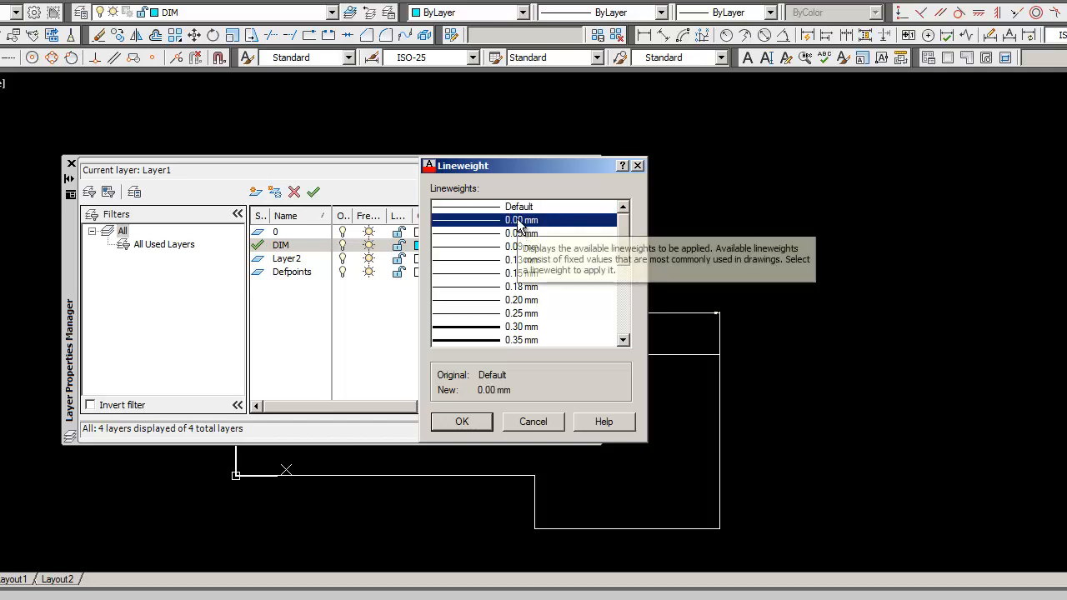
left_click(462, 422)
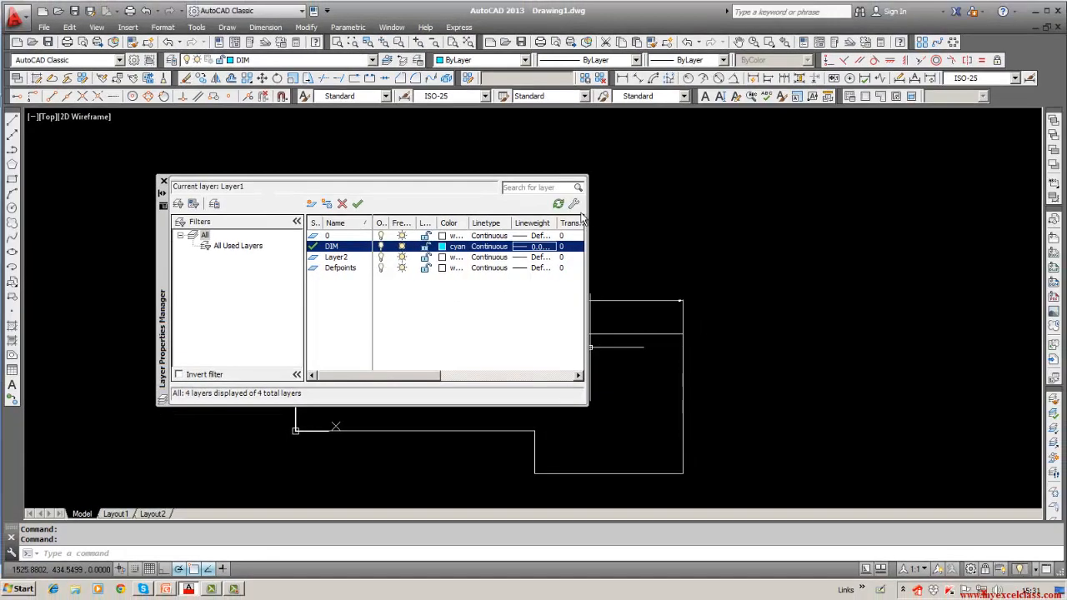
left_click(163, 182)
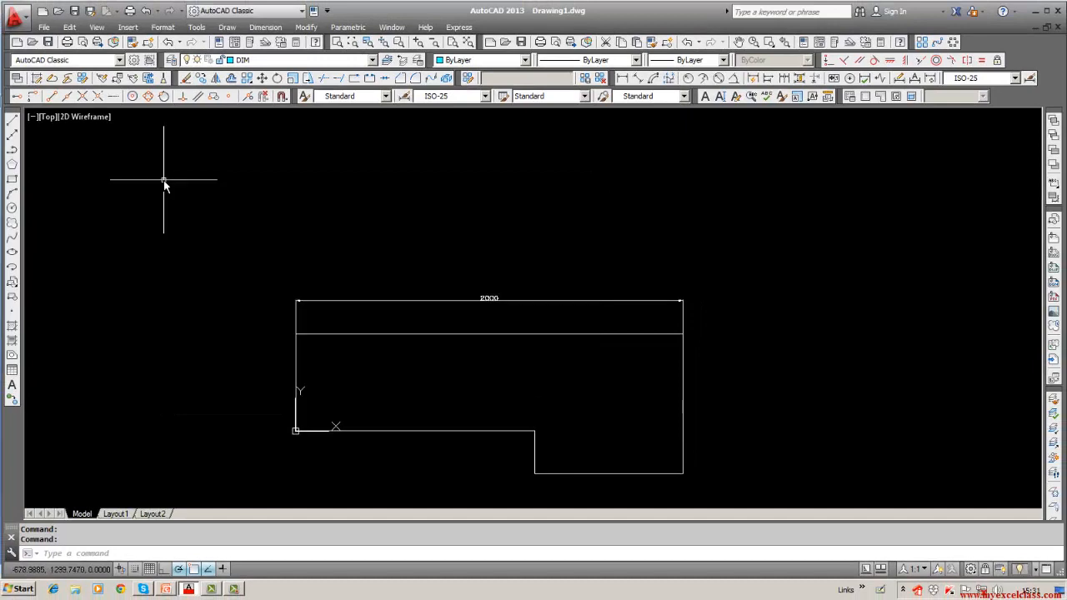
Move the horizontal dimension above the outline from layer 0 to the DIM layer.
left_click(421, 302)
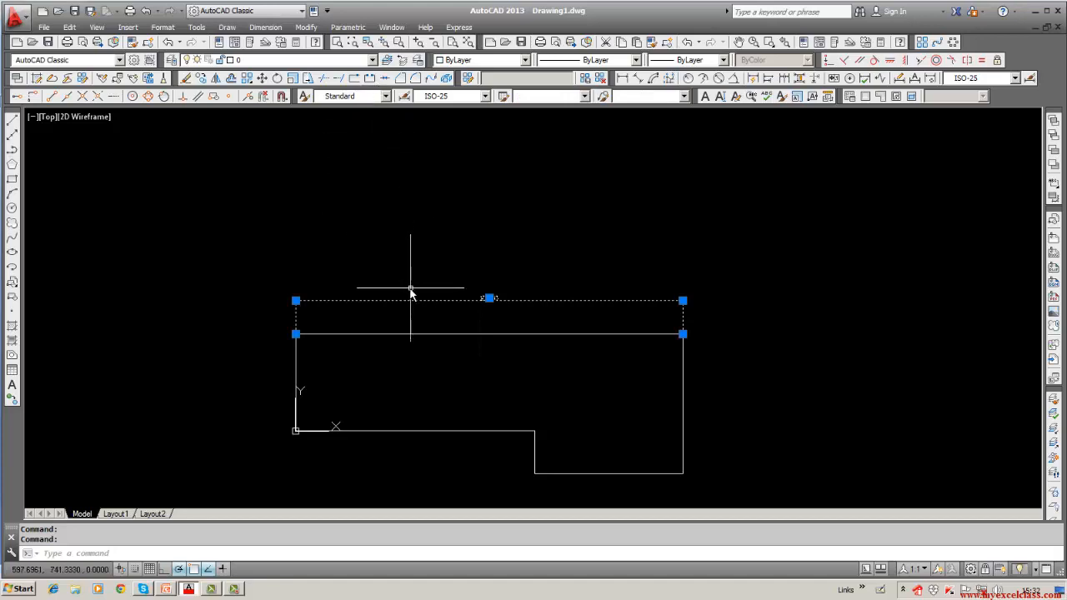
left_click(373, 60)
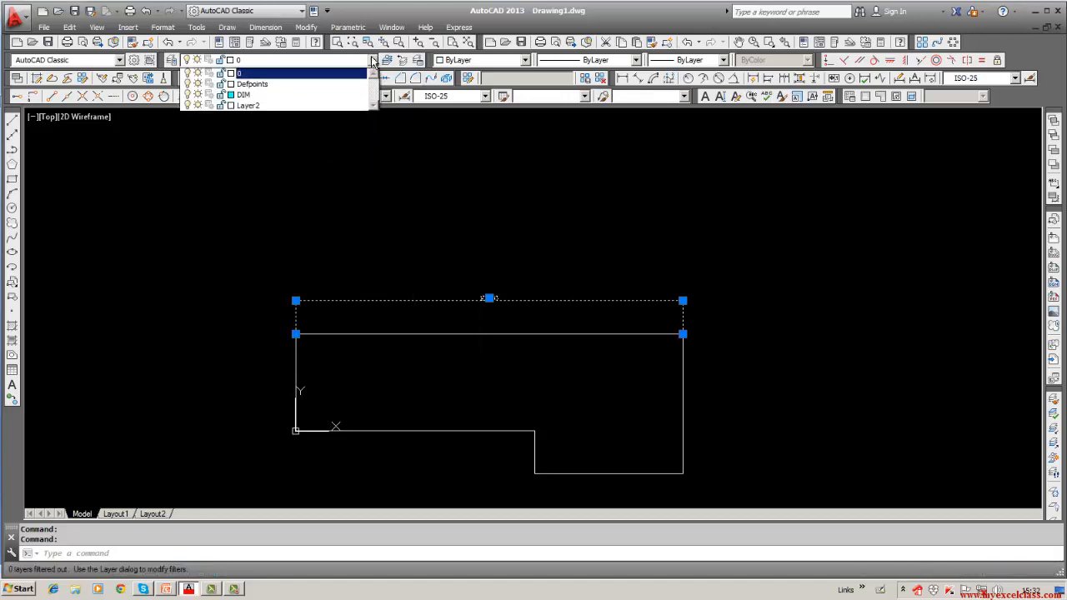
left_click(292, 95)
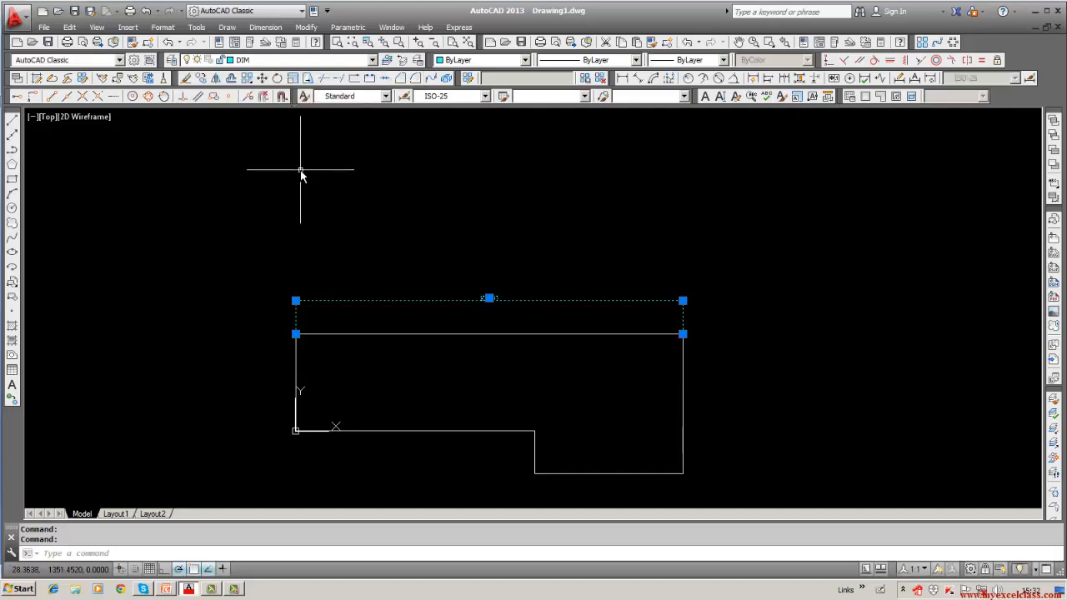
key("Escape")
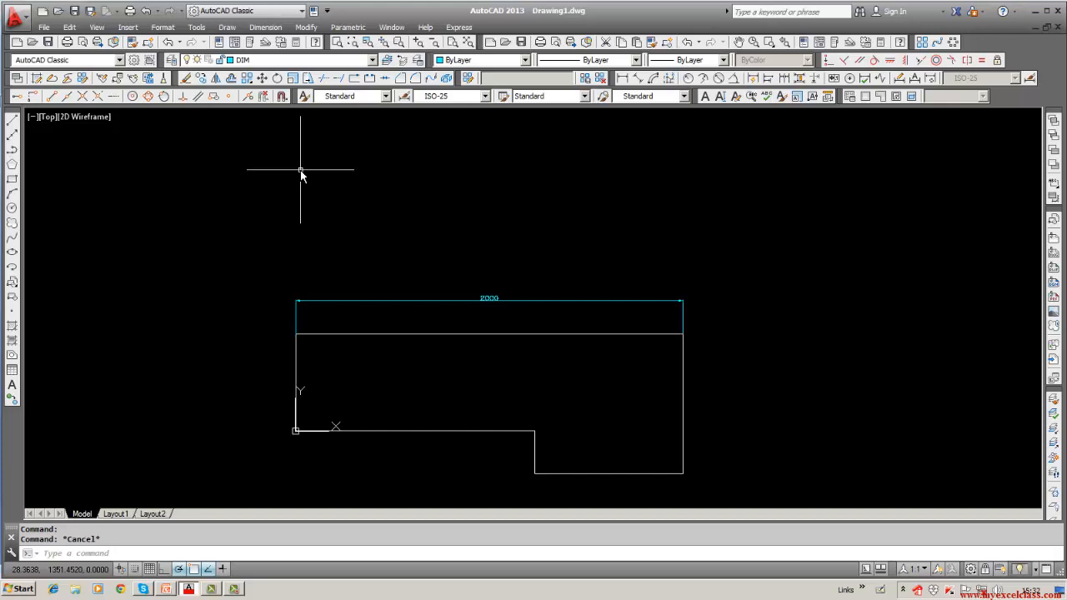
left_click(372, 60)
left_click(371, 62)
left_click(258, 63)
left_click(257, 64)
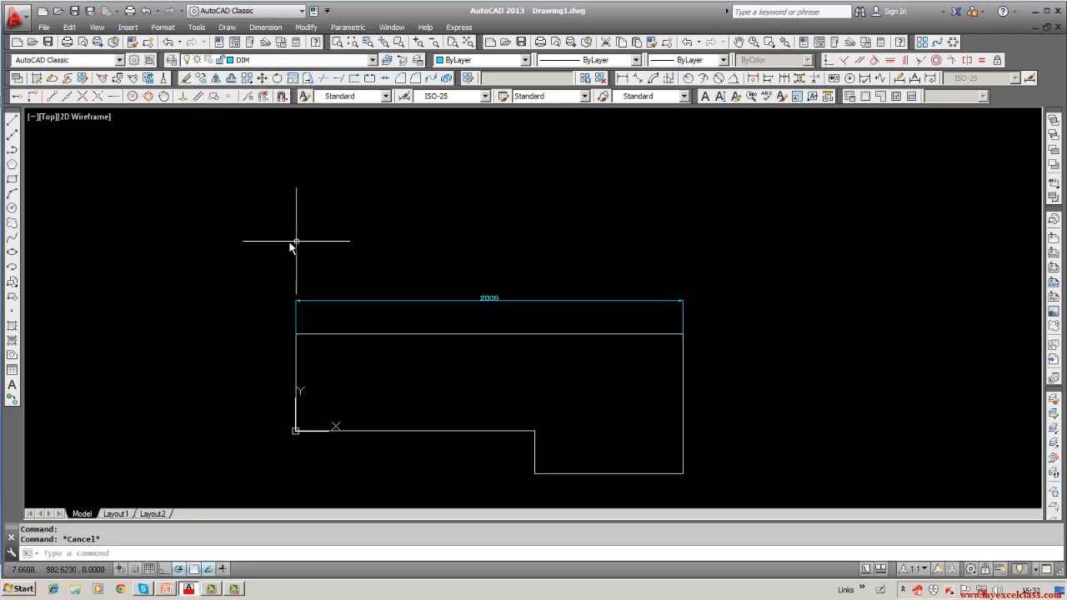
Draw a slanted test line above the dimension on the DIM layer and erase it.
left_click(12, 121)
left_click(224, 233)
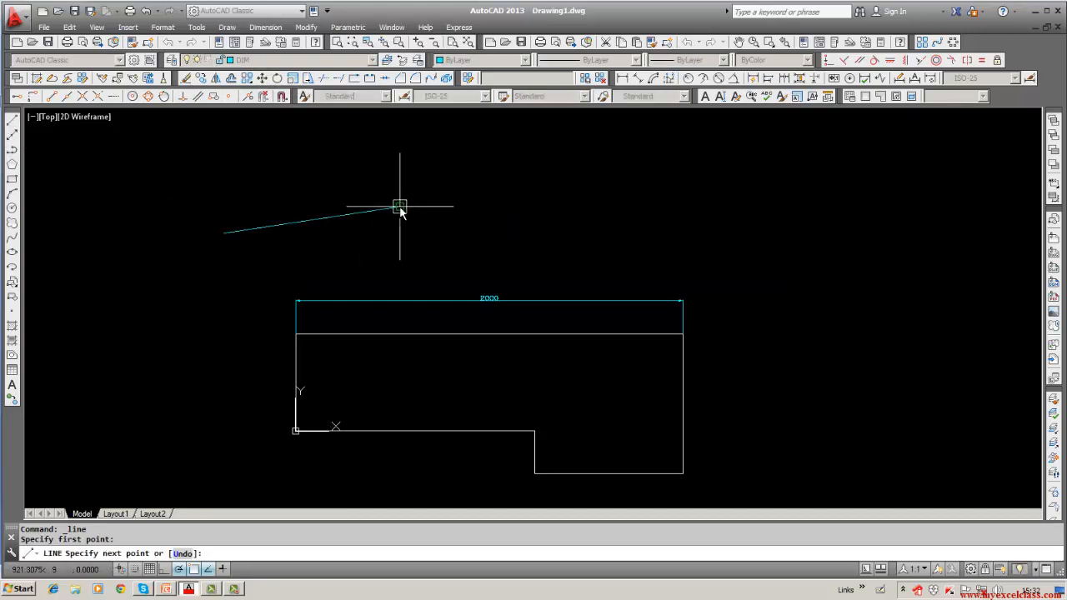
key("Escape")
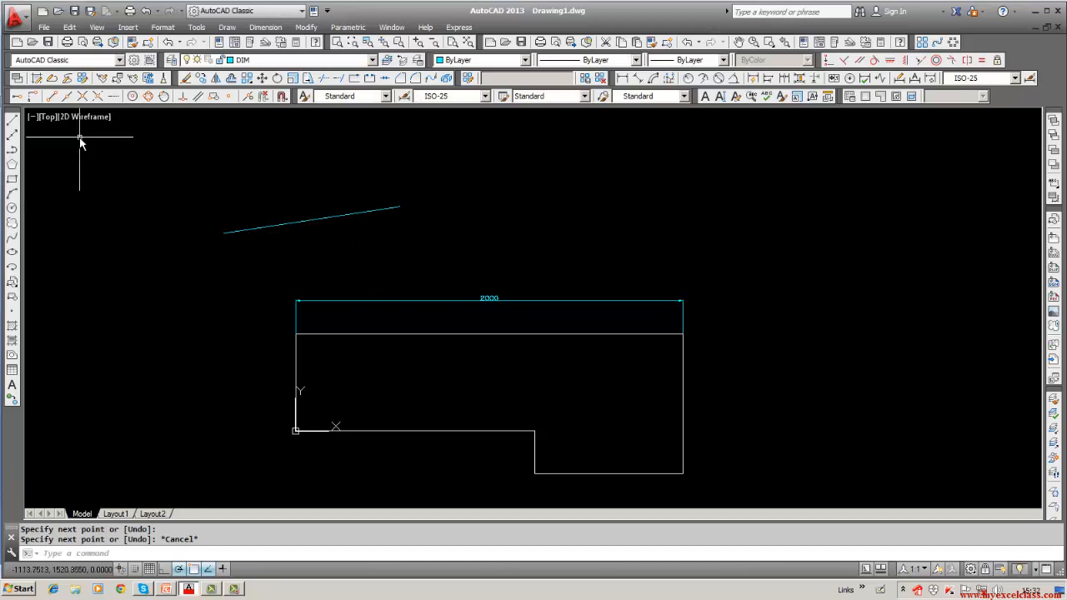
left_click(168, 97)
left_click(291, 224)
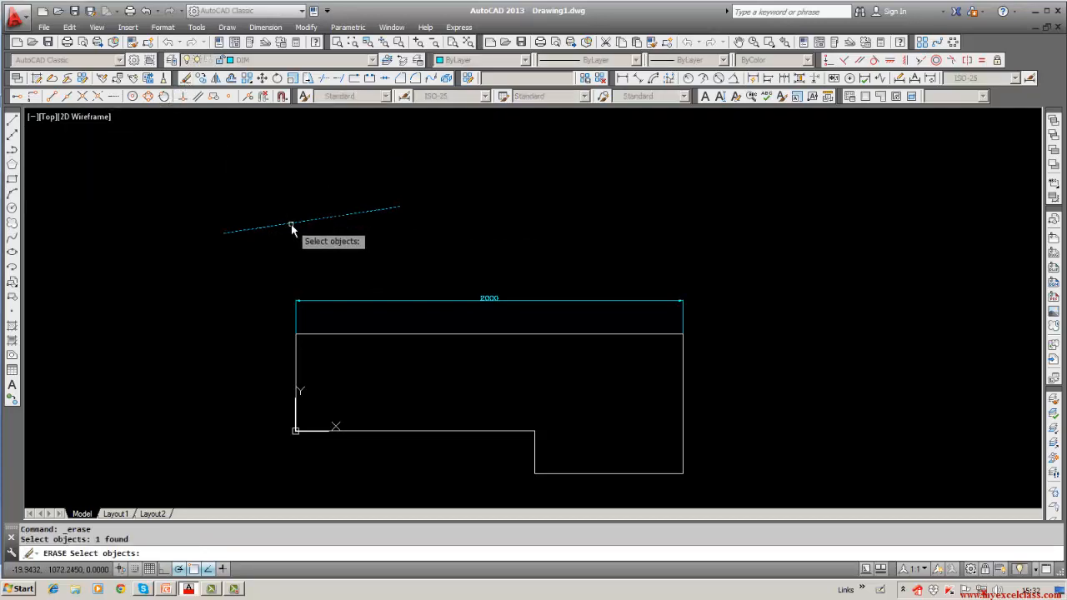
key("Return")
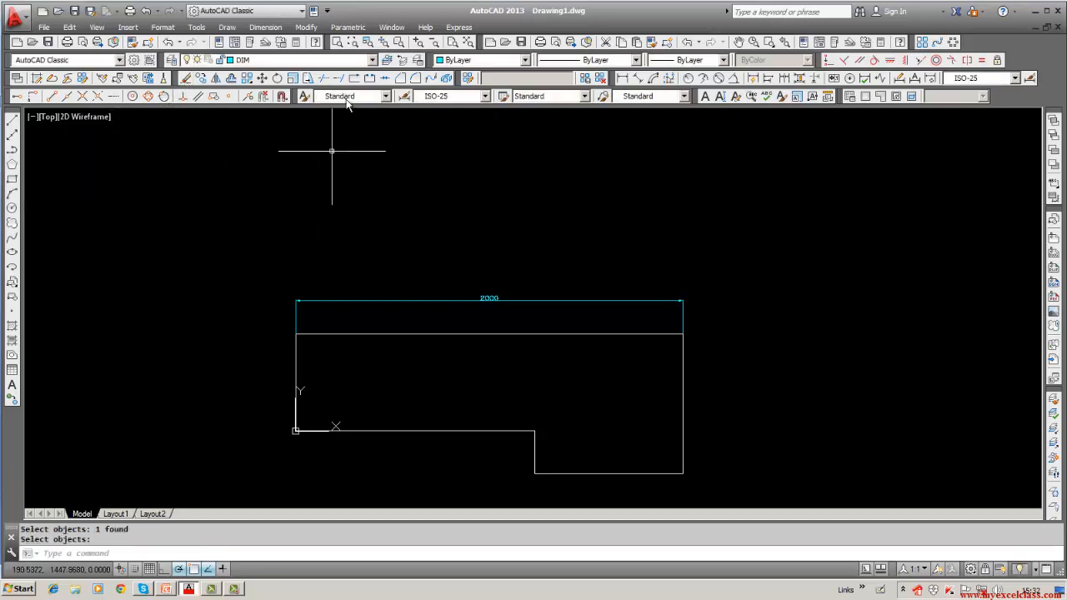
Make layer 0 current and draw a slanted line in the empty area above the dimension.
left_click(361, 62)
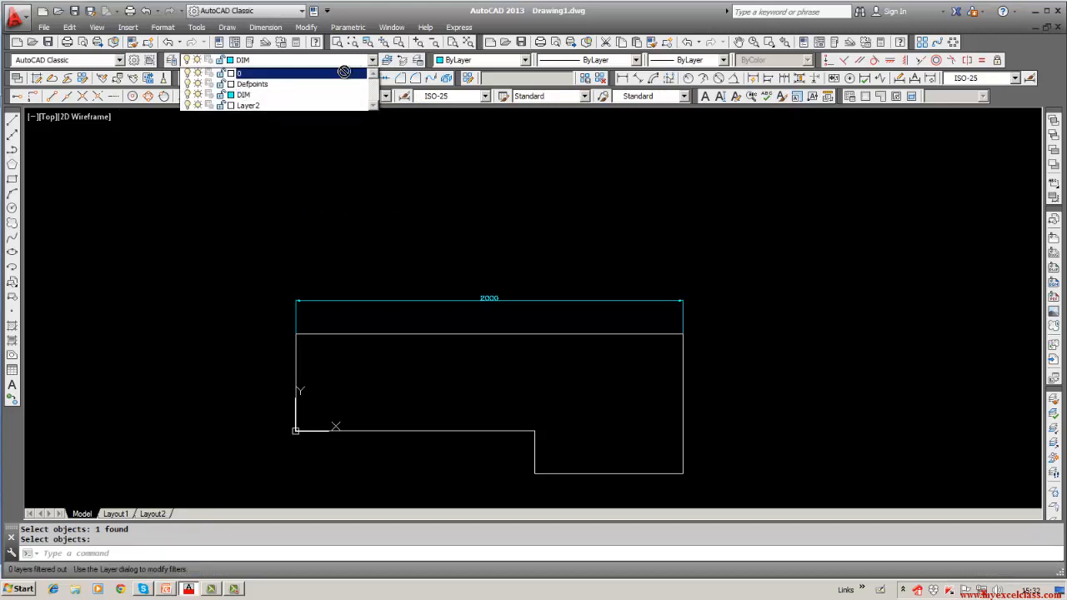
left_click(344, 78)
left_click(12, 119)
left_click(167, 224)
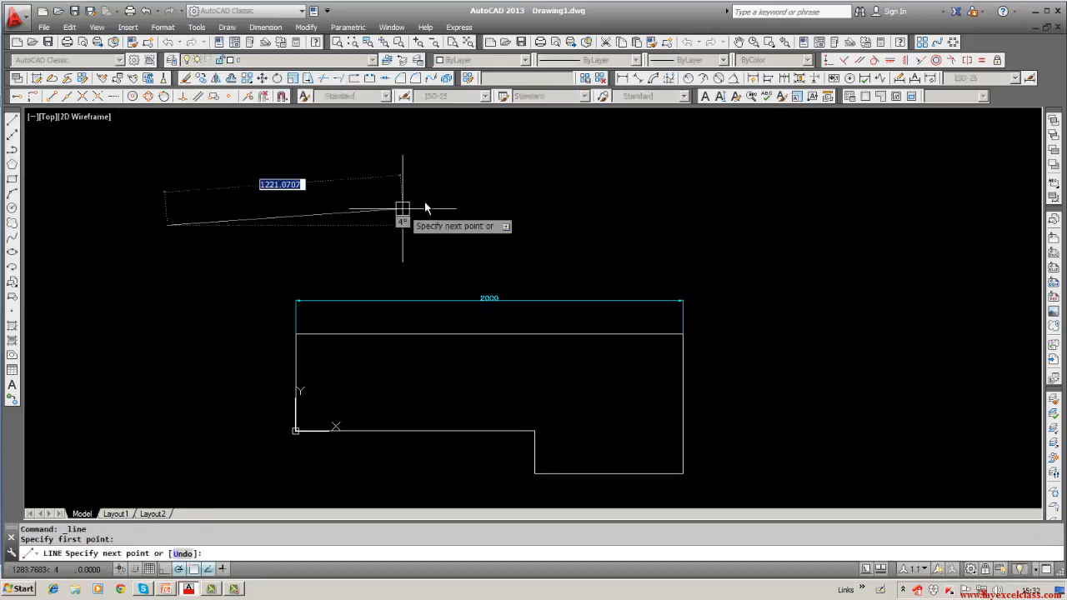
left_click(426, 201)
key("Return")
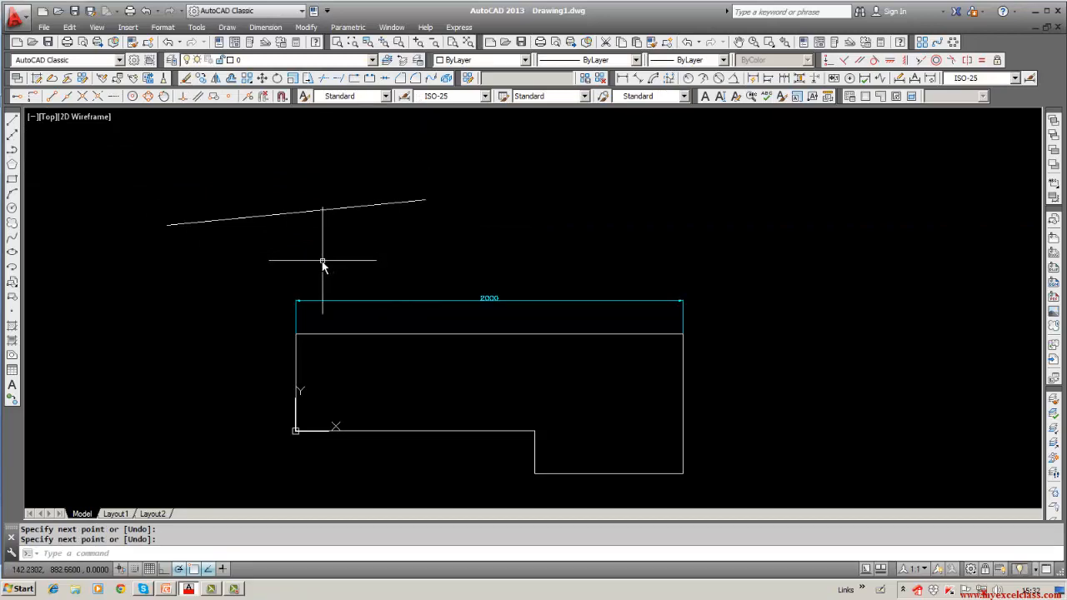
Move the slanted line to the DIM layer and return it to layer 0.
left_click(298, 216)
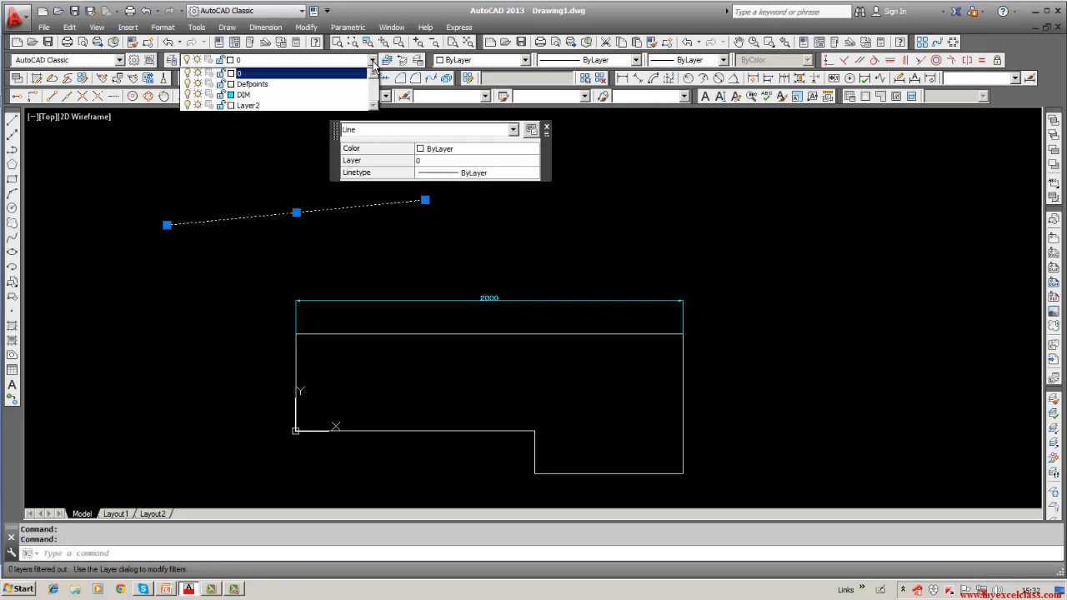
left_click(267, 94)
key("Escape")
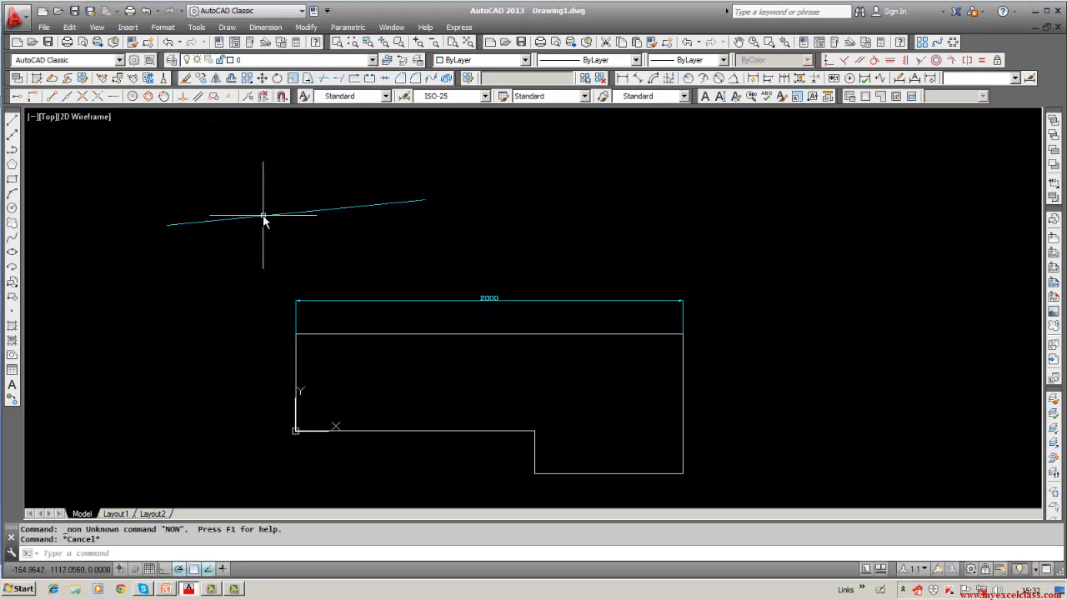
left_click(263, 217)
left_click(372, 60)
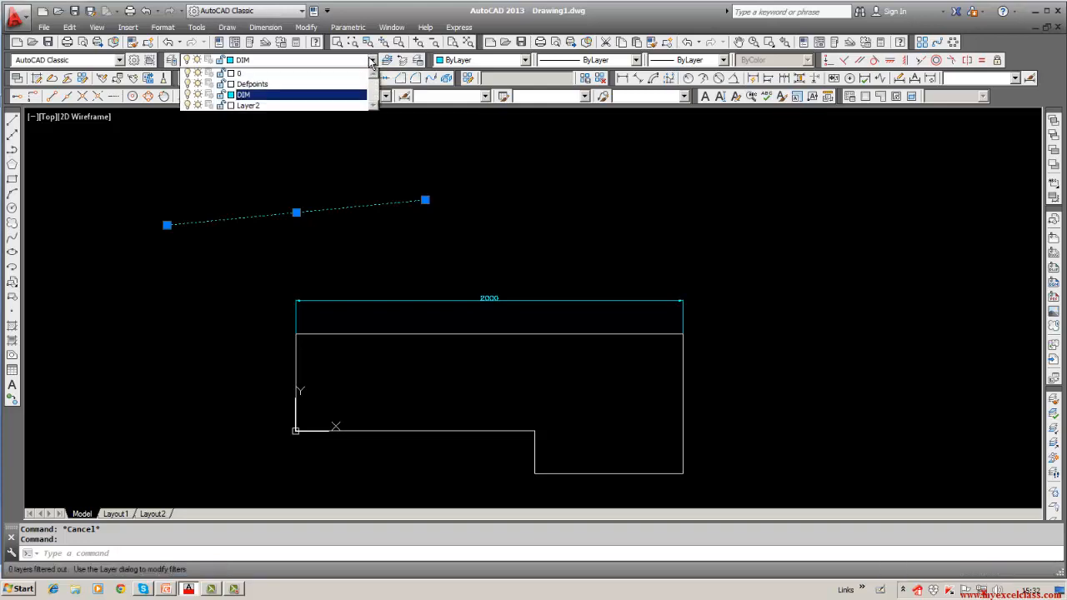
left_click(293, 73)
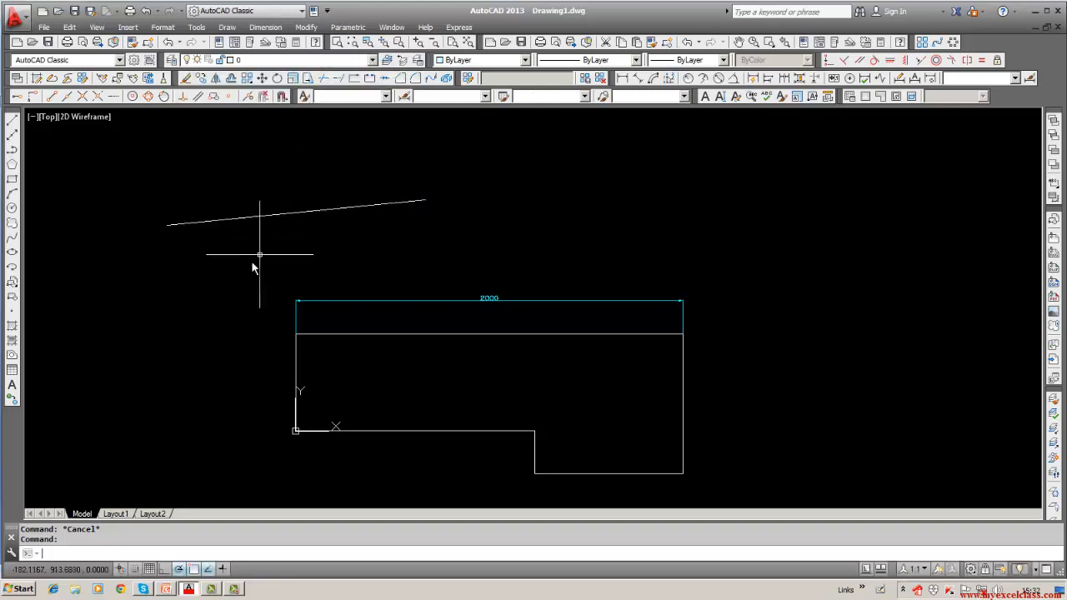
key("Escape")
Erase the slanted line above the dimension.
left_click(189, 79)
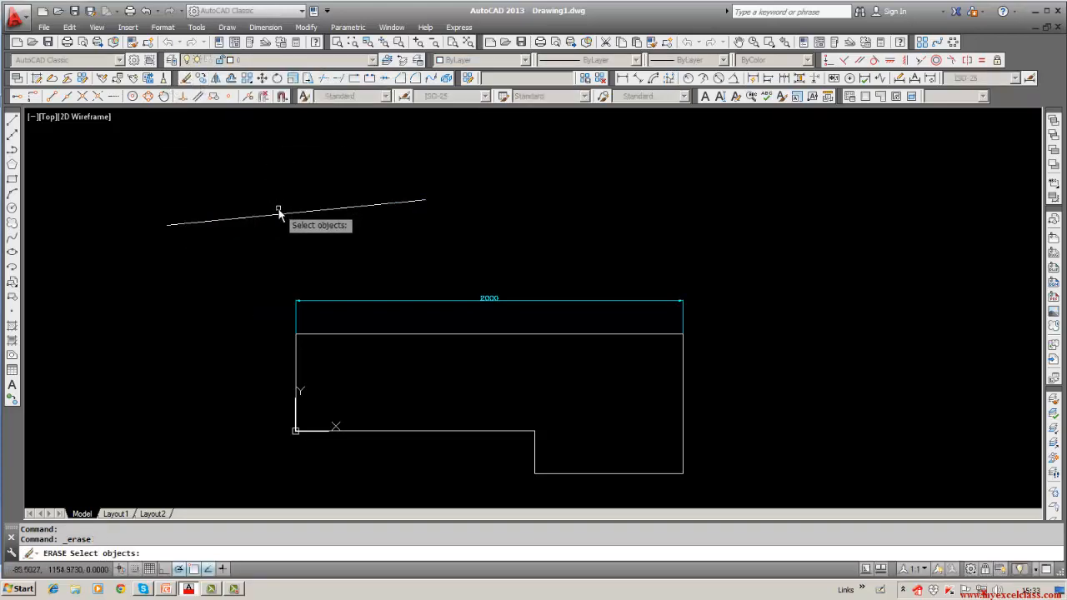
left_click(279, 214)
key("Return")
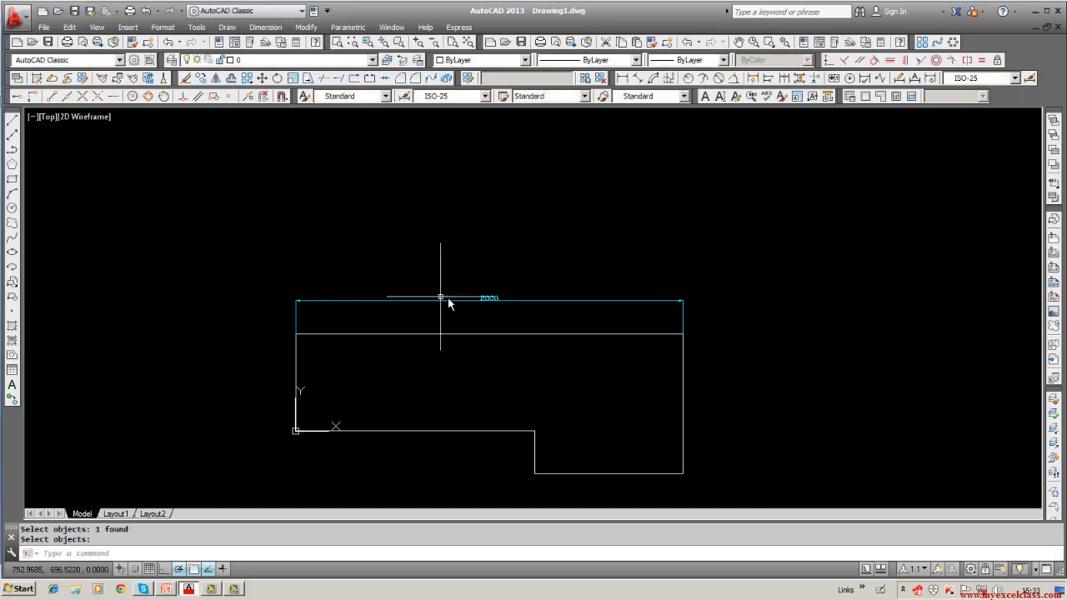
Open the horizontal dimension's text in the text editor and close it without changes.
scroll(501, 304, "up", 4)
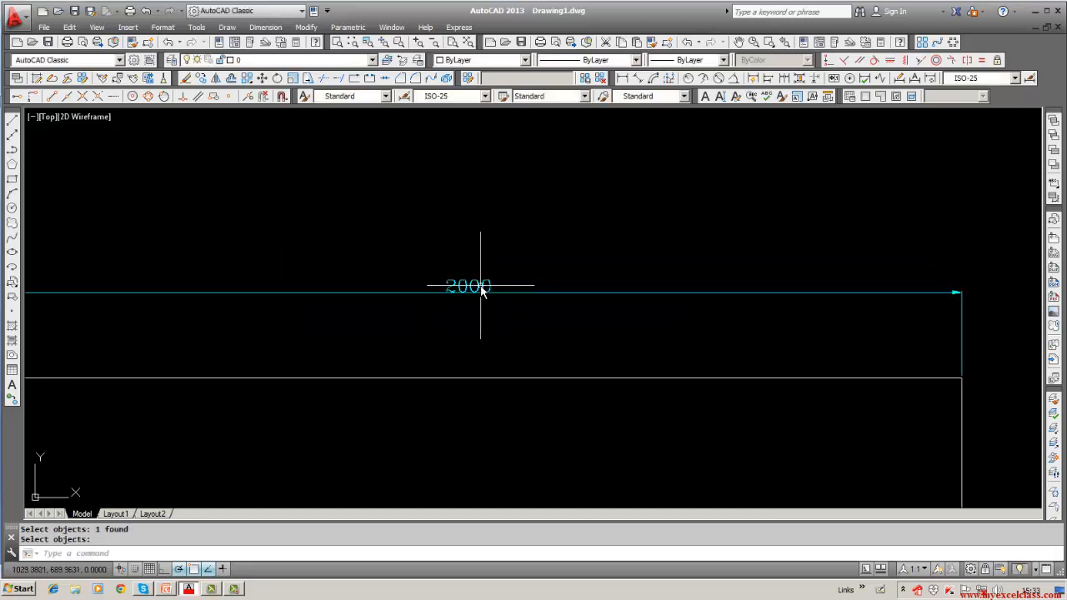
double_click(481, 288)
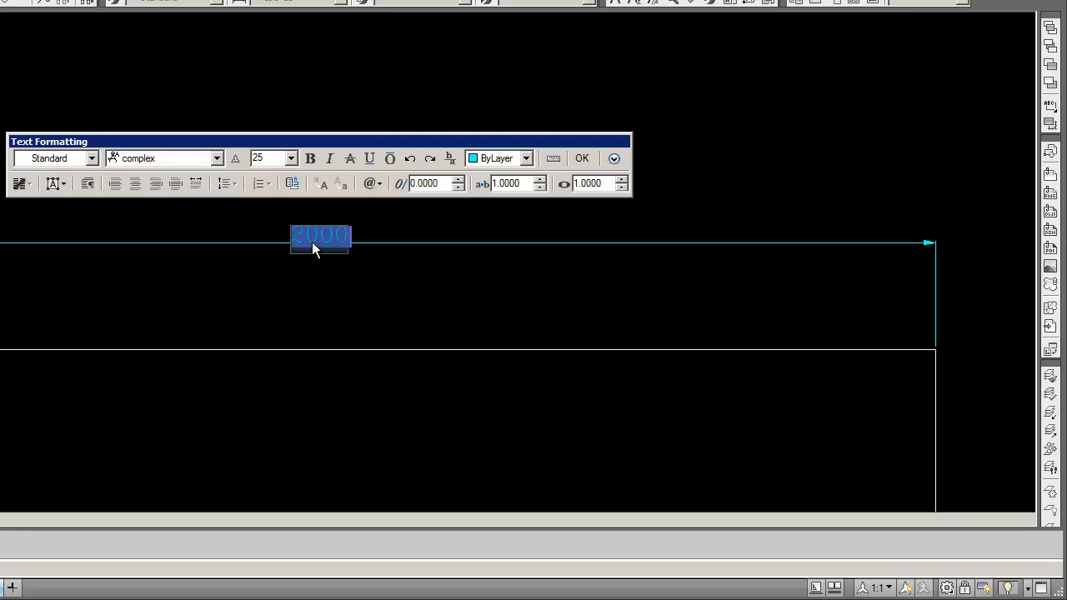
left_click(580, 158)
left_click(579, 156)
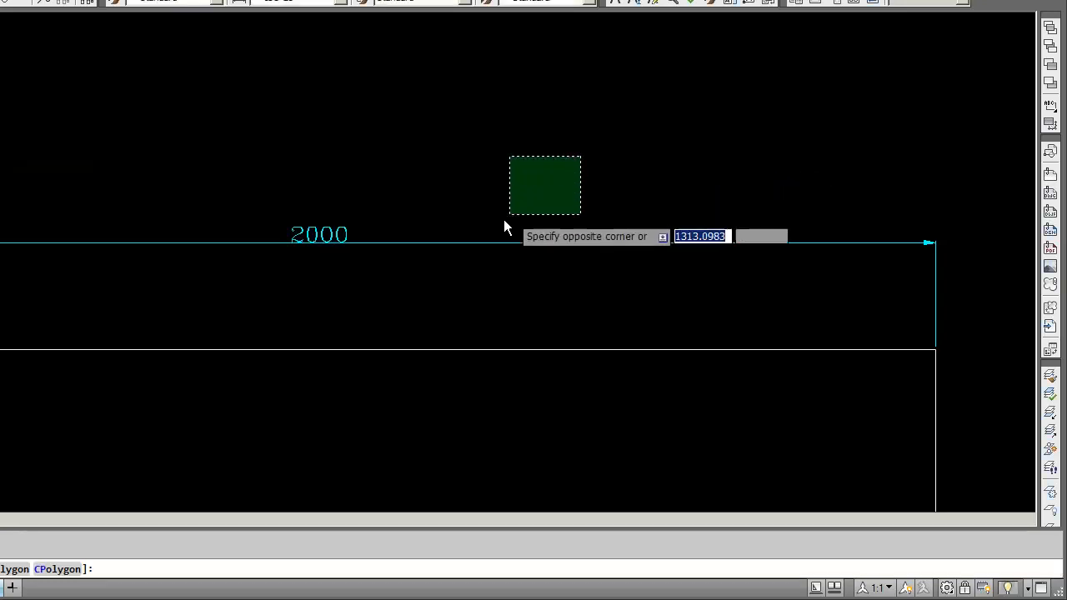
key("Escape")
Override the horizontal dimension's text with 3000.
scroll(423, 268, "down", 5)
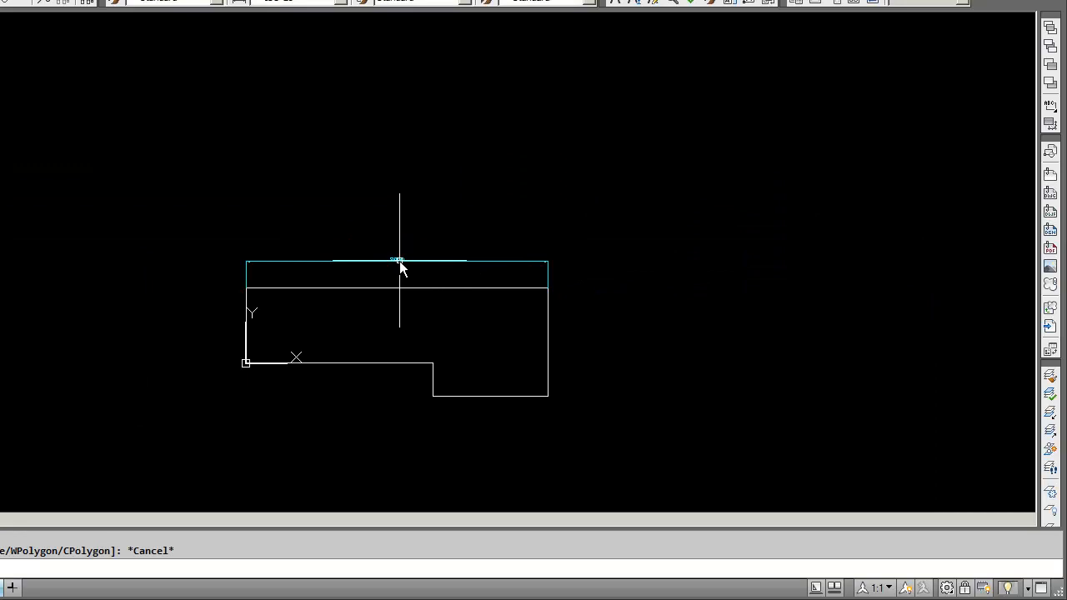
double_click(399, 261)
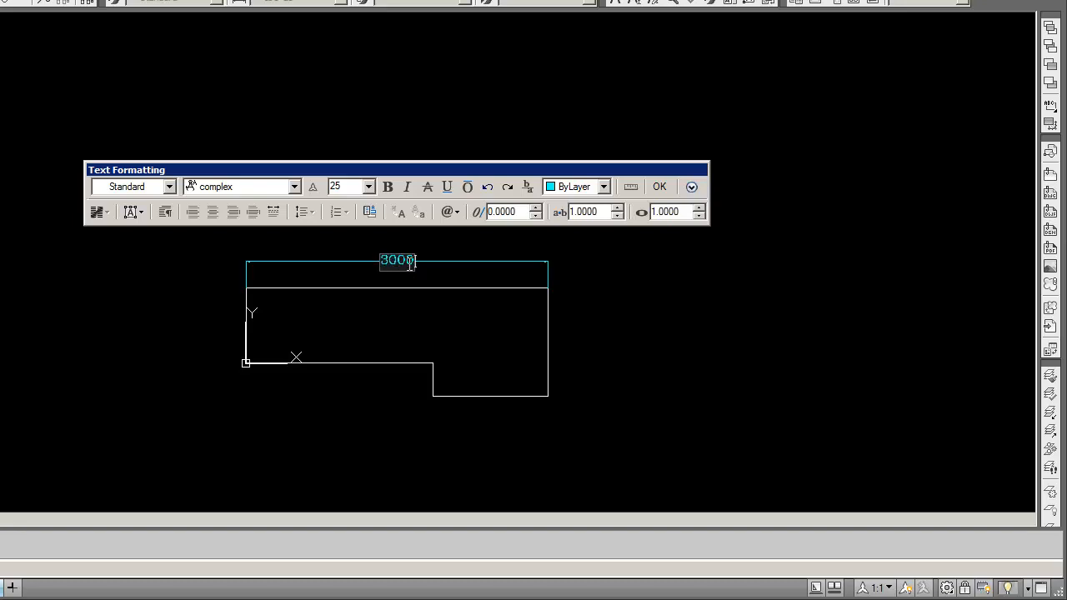
key("Return")
left_click(660, 187)
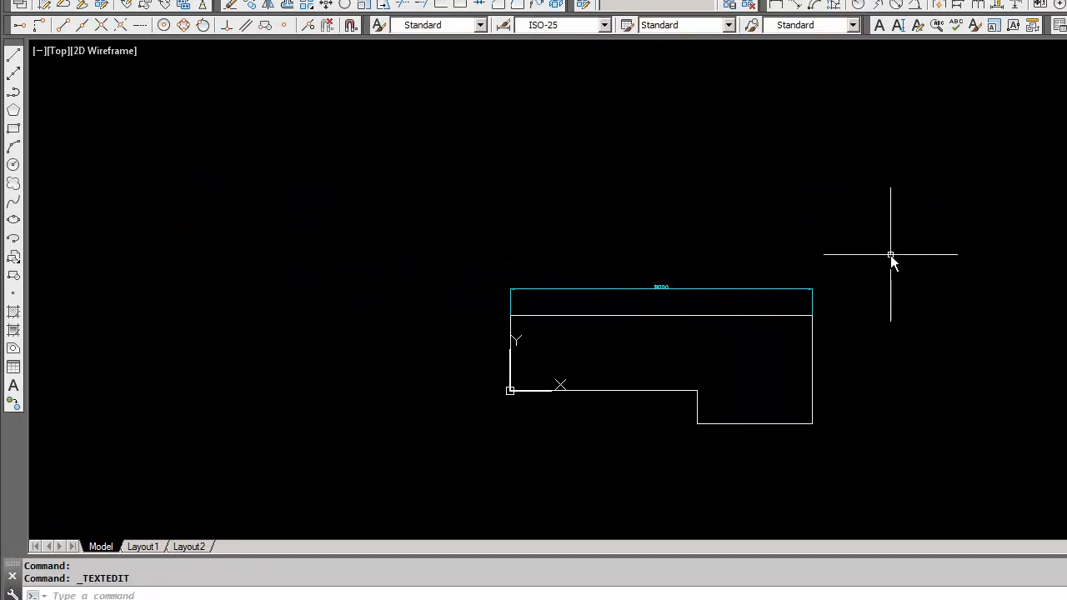
key("Escape")
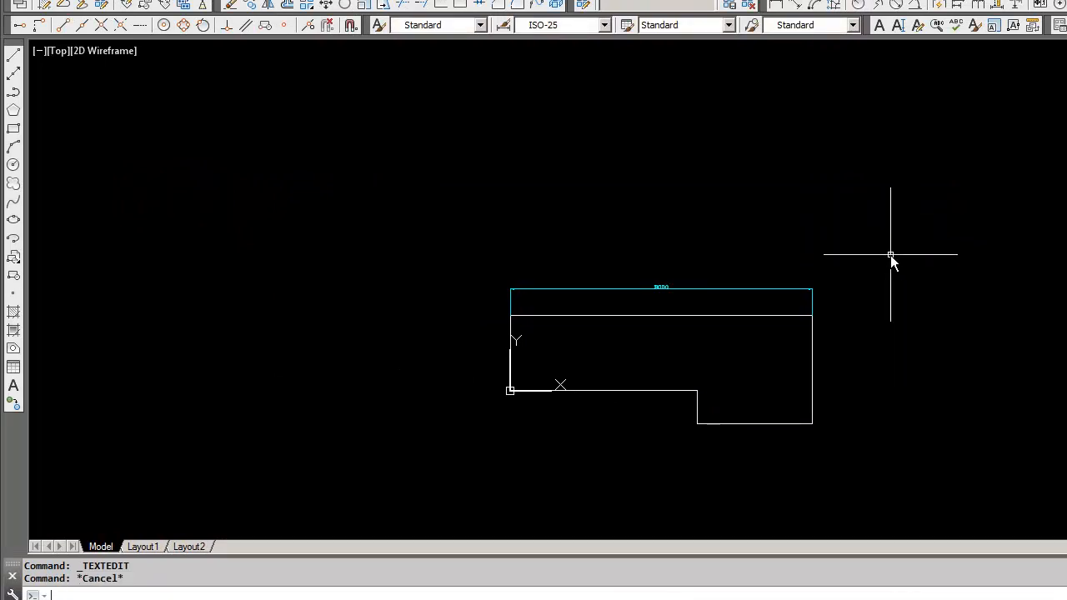
Erase the whole stepped outline together with its dimension using a window selection.
left_click(231, 5)
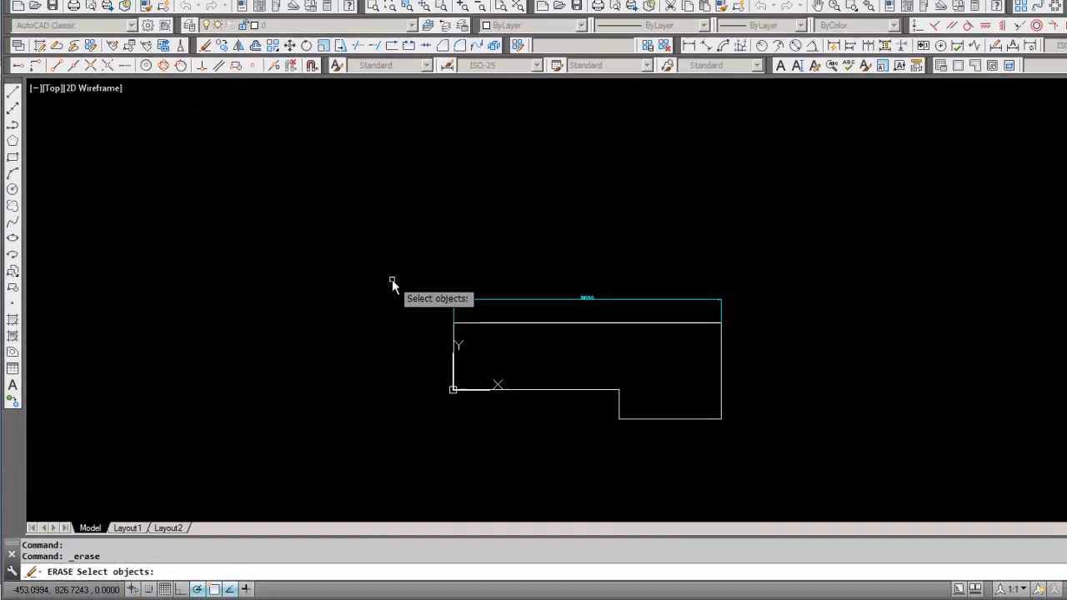
type("w")
key("Return")
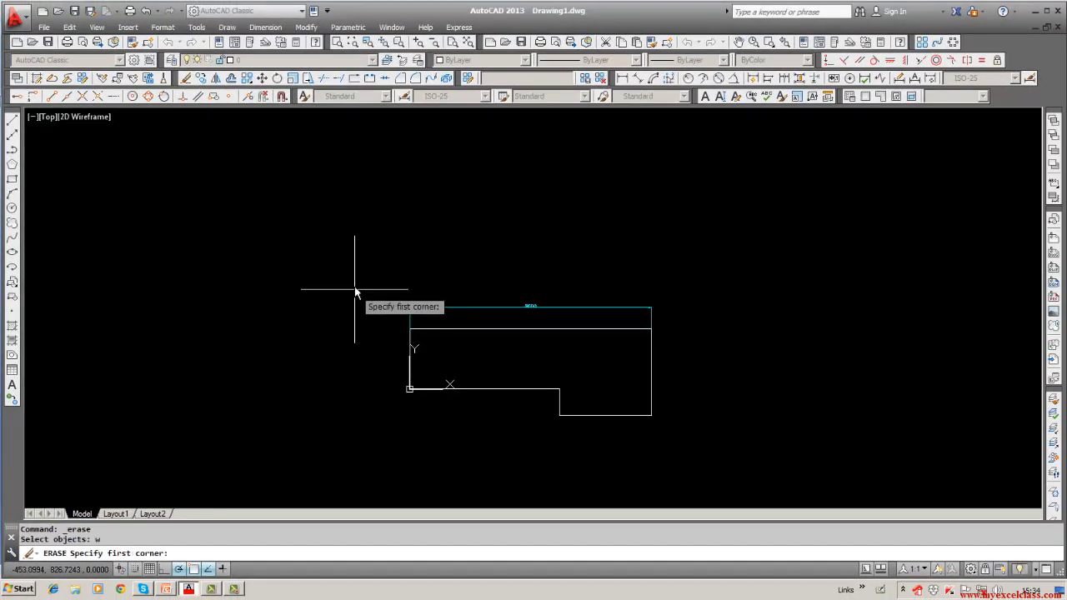
left_click(394, 263)
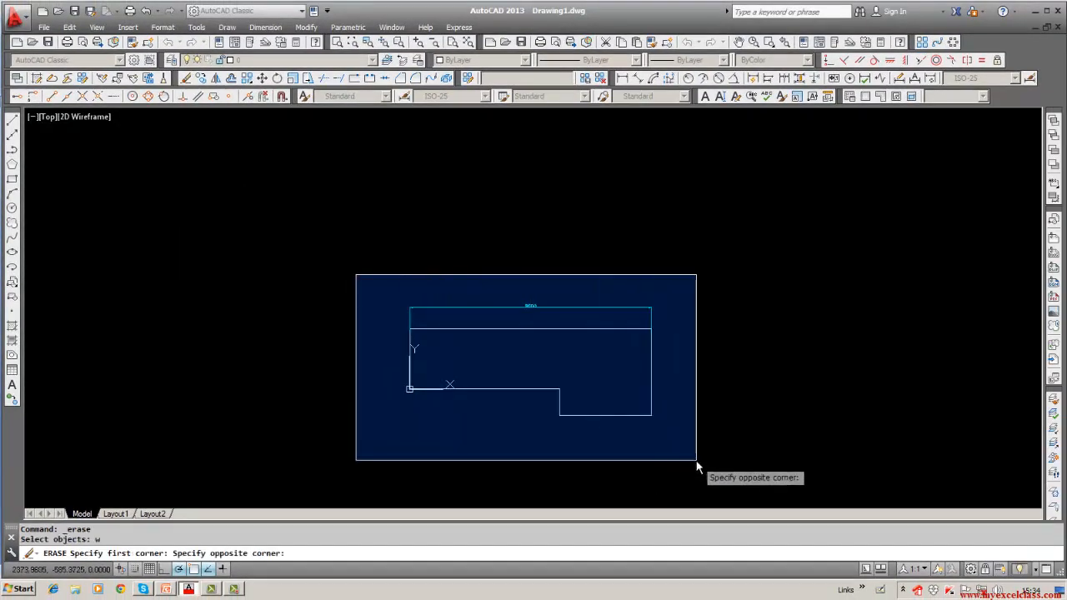
left_click(698, 464)
key("Return")
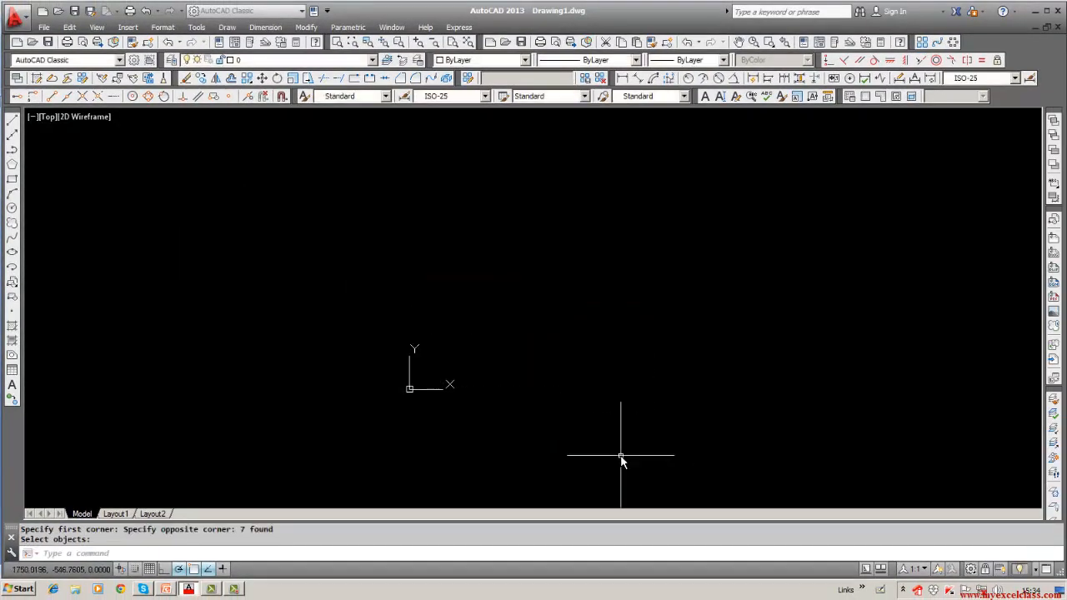
Draw an open outline on layer 0 with a long horizontal top edge, a vertical right side and two steps along the underside.
left_click(11, 122)
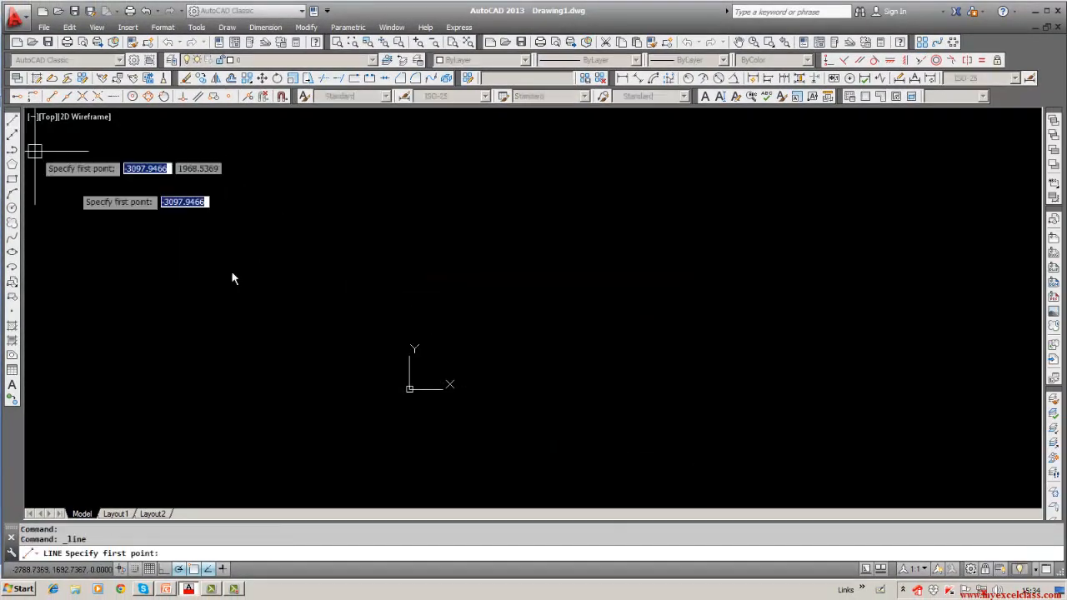
left_click(309, 255)
left_click(657, 254)
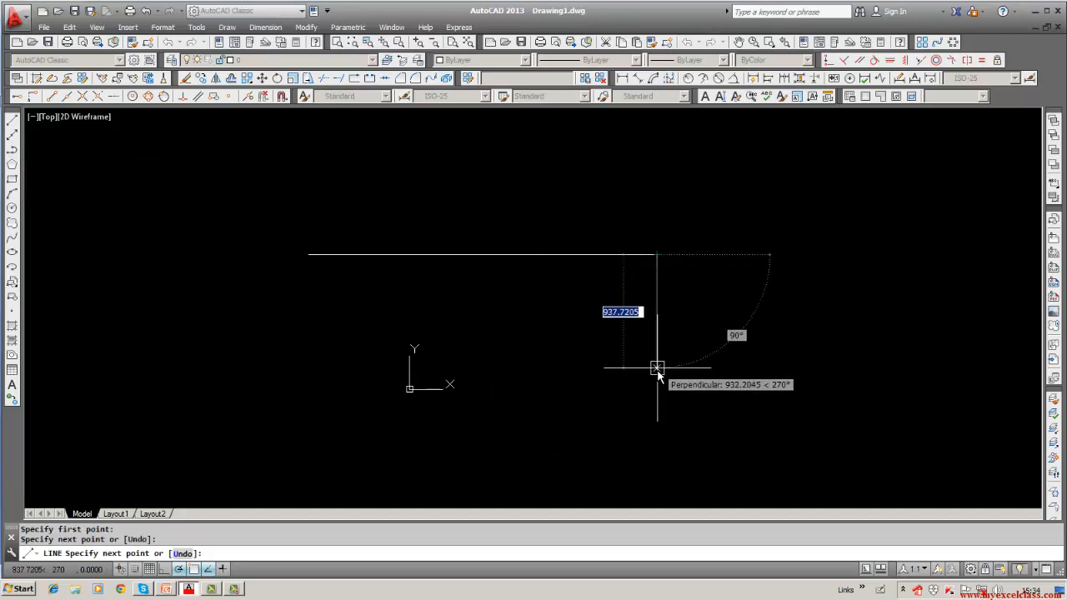
left_click(657, 372)
left_click(537, 372)
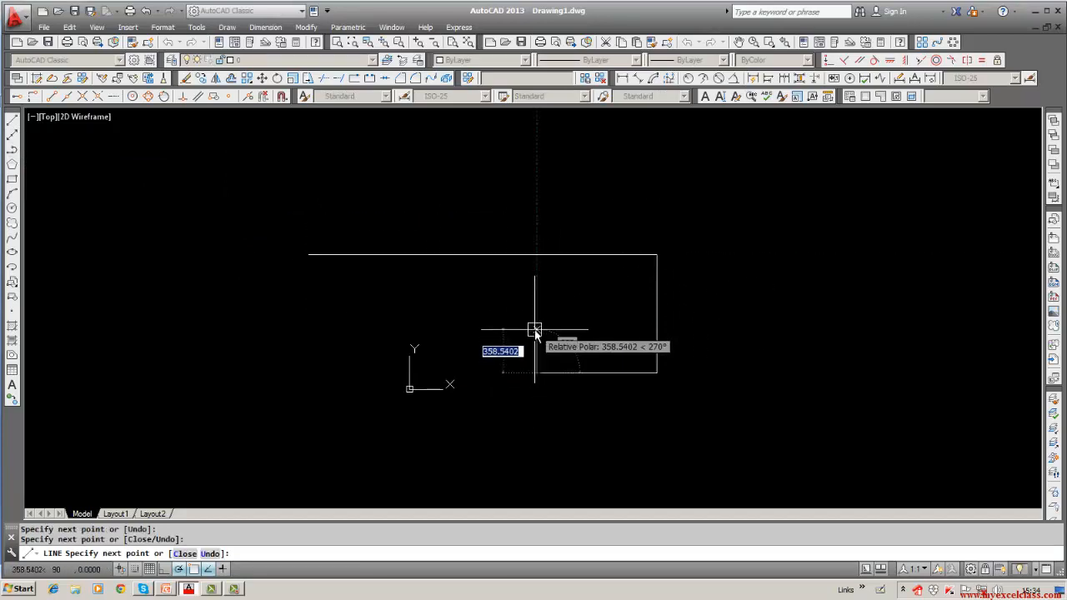
left_click(537, 331)
left_click(430, 330)
left_click(430, 289)
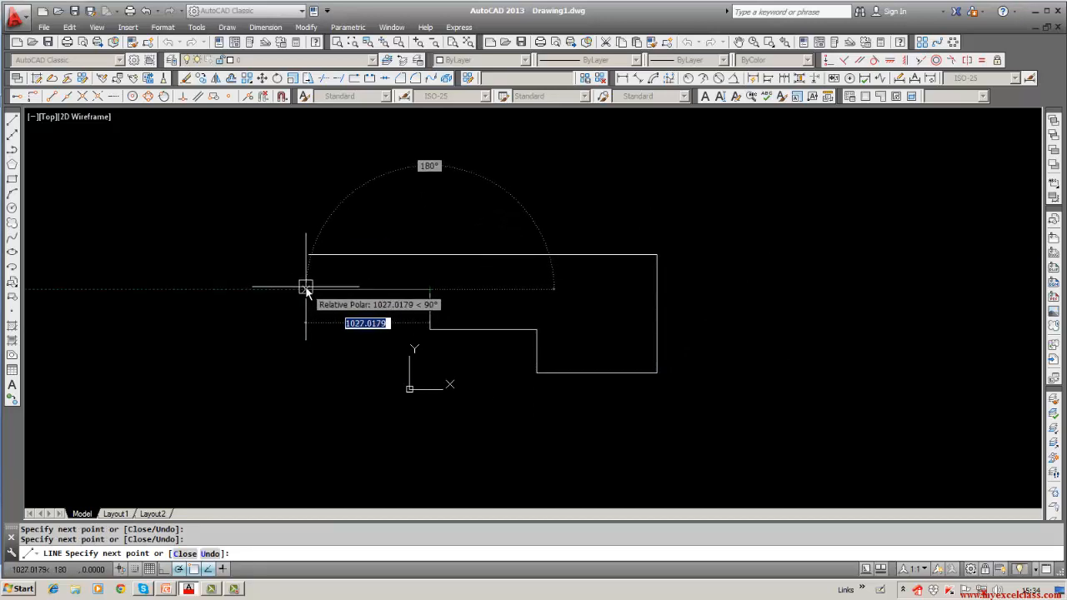
left_click(276, 290)
key("Escape")
key("Escape")
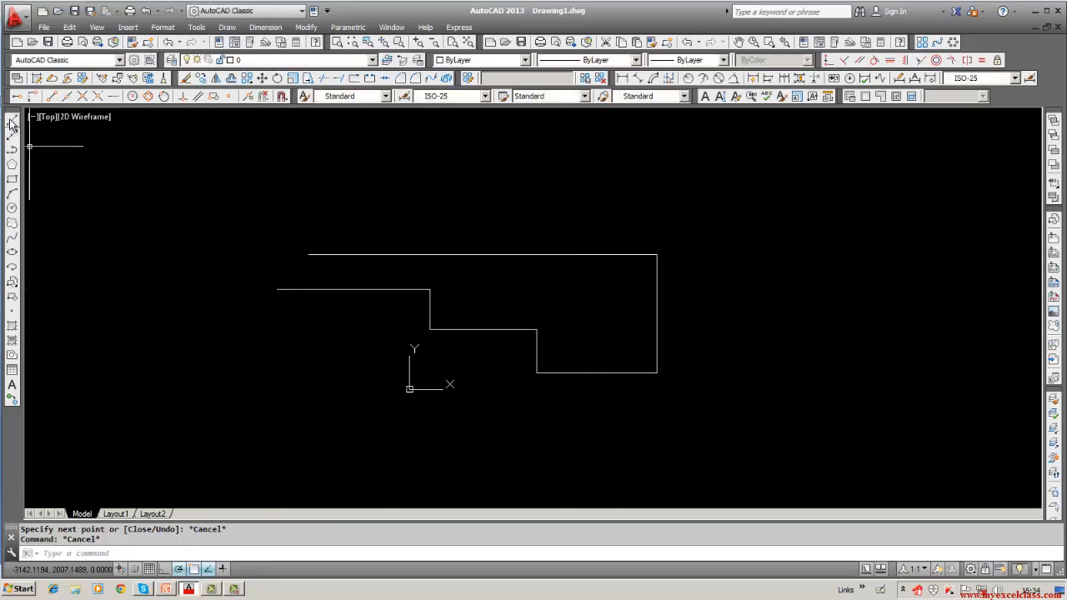
Close the outline's left side with a vertical line from the top edge's left end down to the upper underside edge.
left_click(13, 123)
left_click(309, 255)
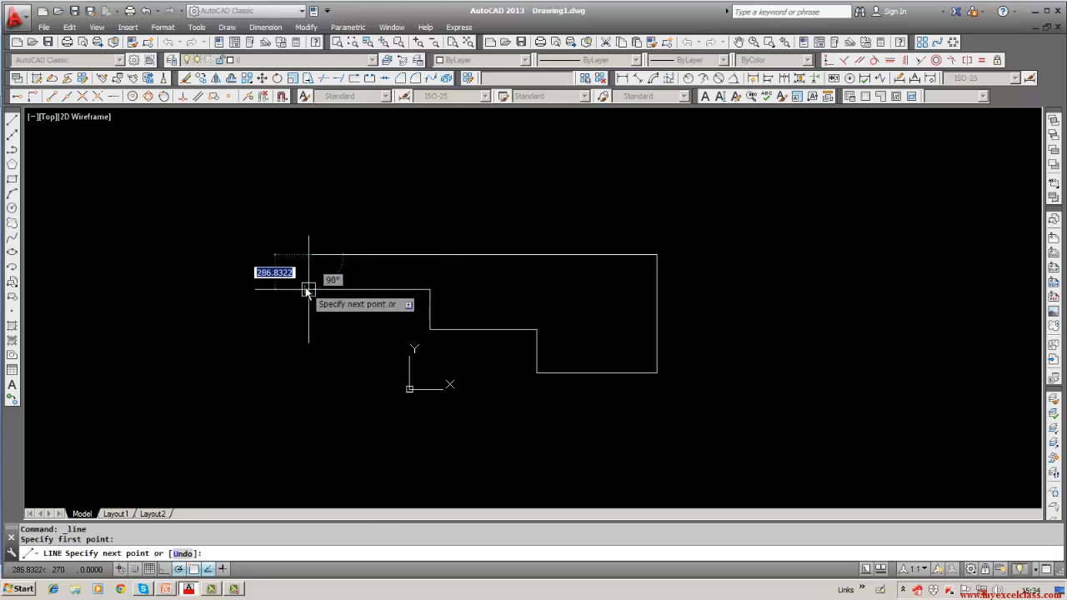
left_click(309, 289)
key("Escape")
key("Escape")
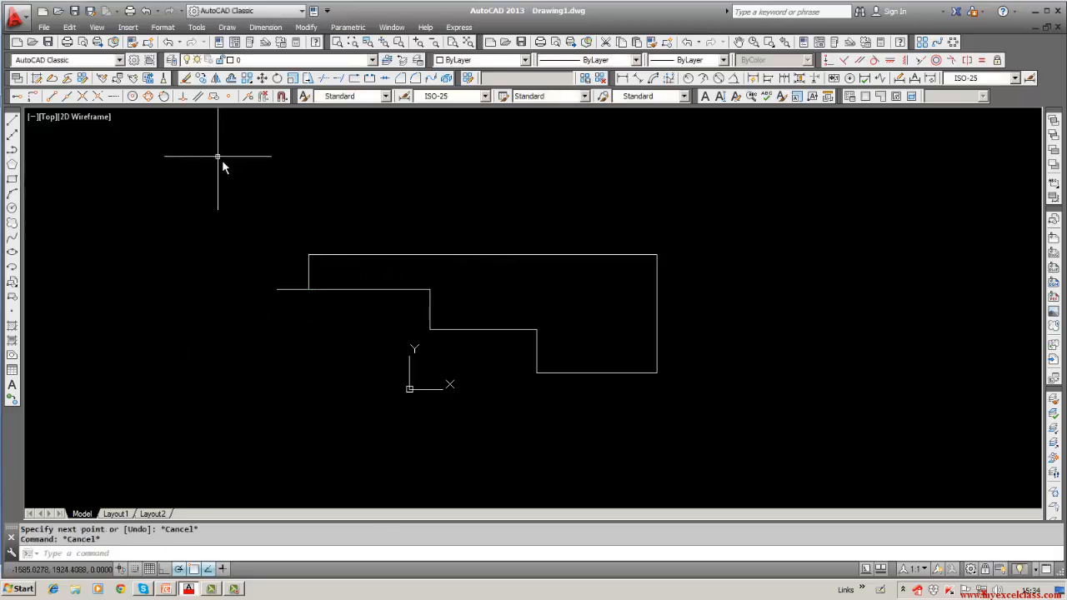
Trim the part of the upper underside edge that overhangs past the left side, using the left side as cutting edge.
left_click(324, 78)
left_click(308, 267)
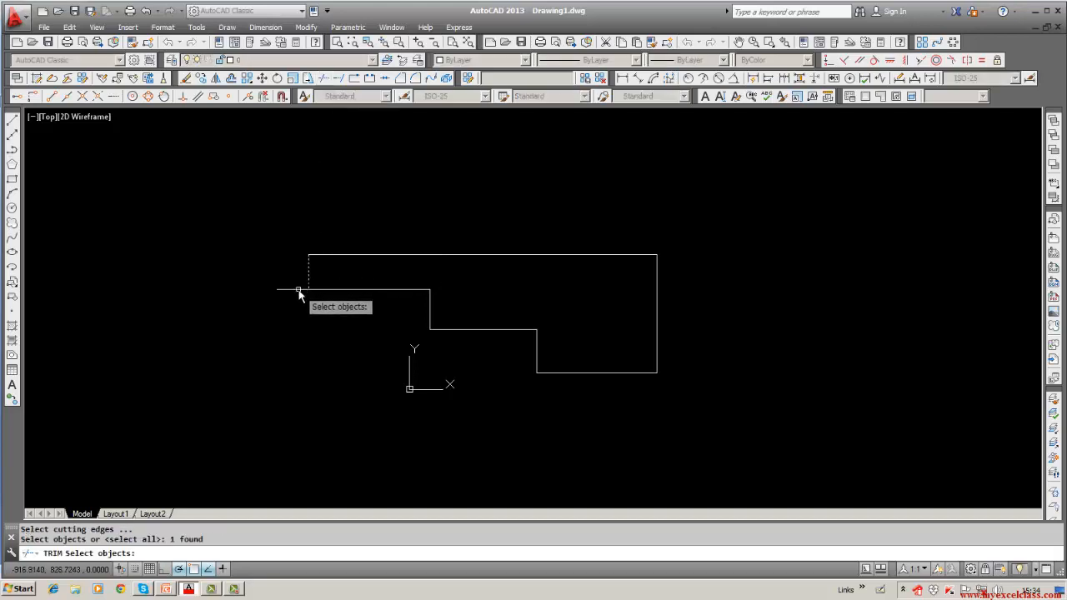
key("Return")
left_click(297, 290)
key("Return")
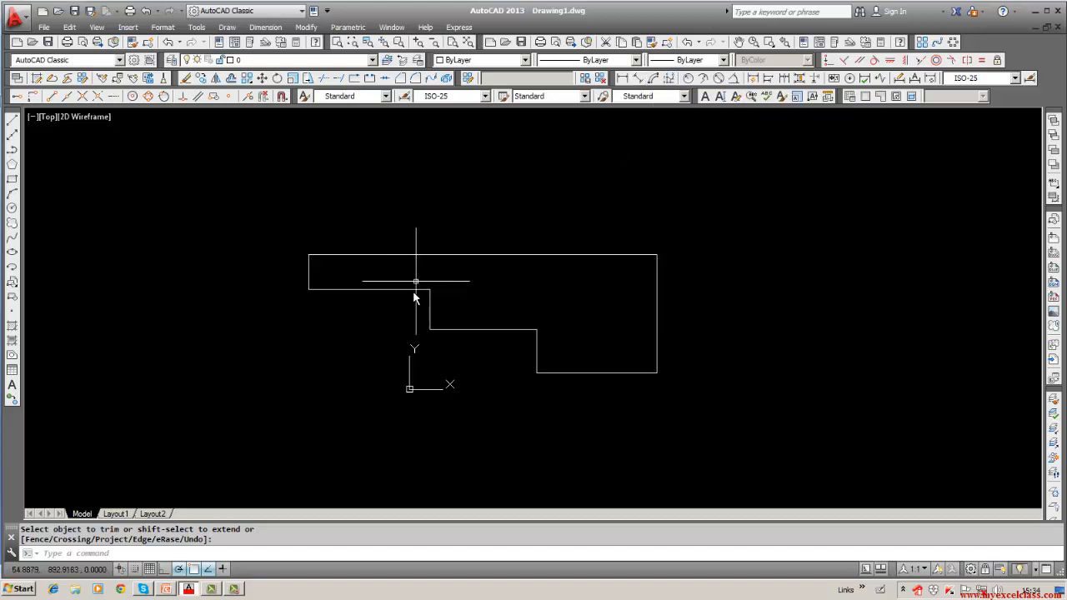
key("Escape")
Bridge the middle step with a sloped line between its two corners and erase the vertical and horizontal step lines beneath it.
left_click(11, 122)
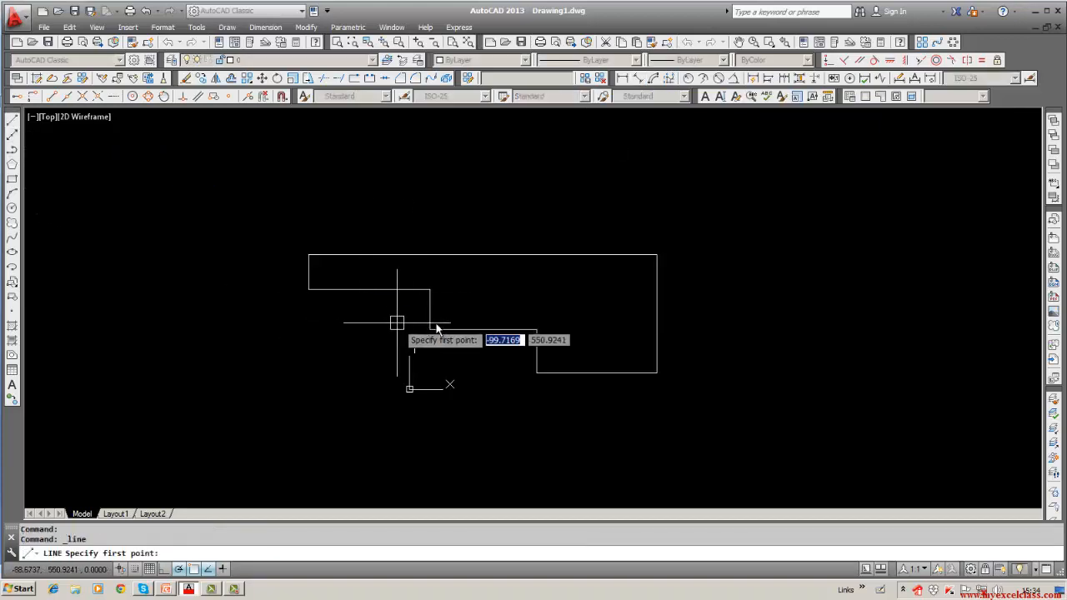
left_click(430, 290)
left_click(538, 328)
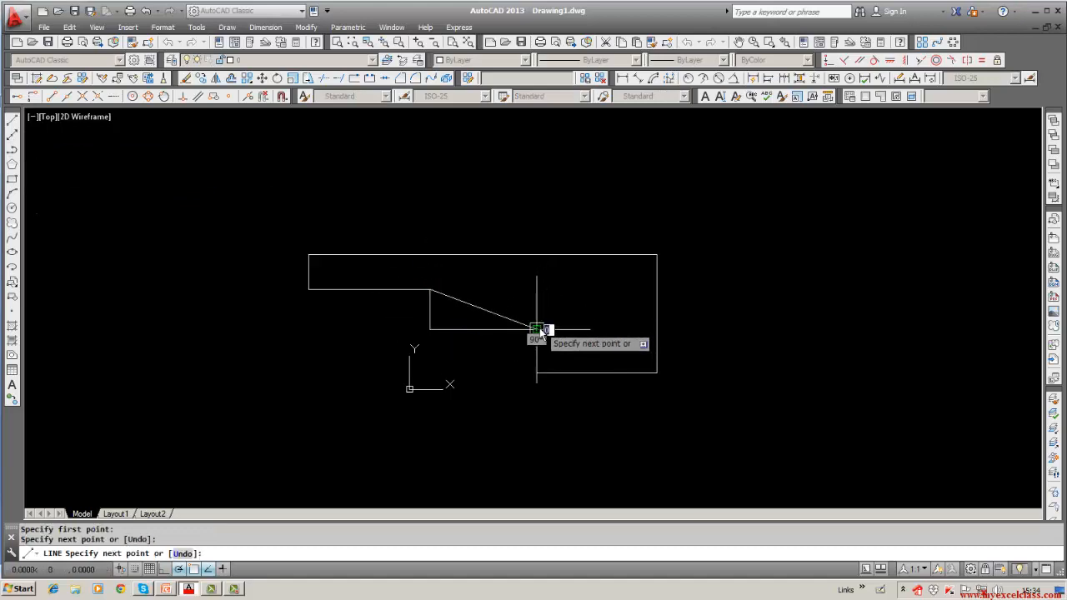
key("Escape")
left_click(187, 79)
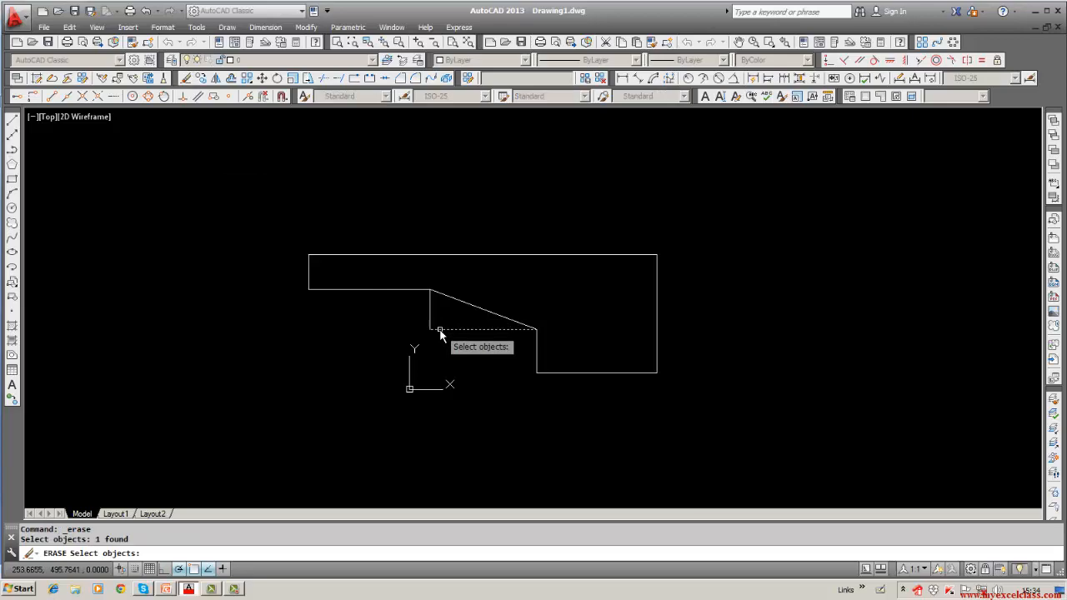
key("Return")
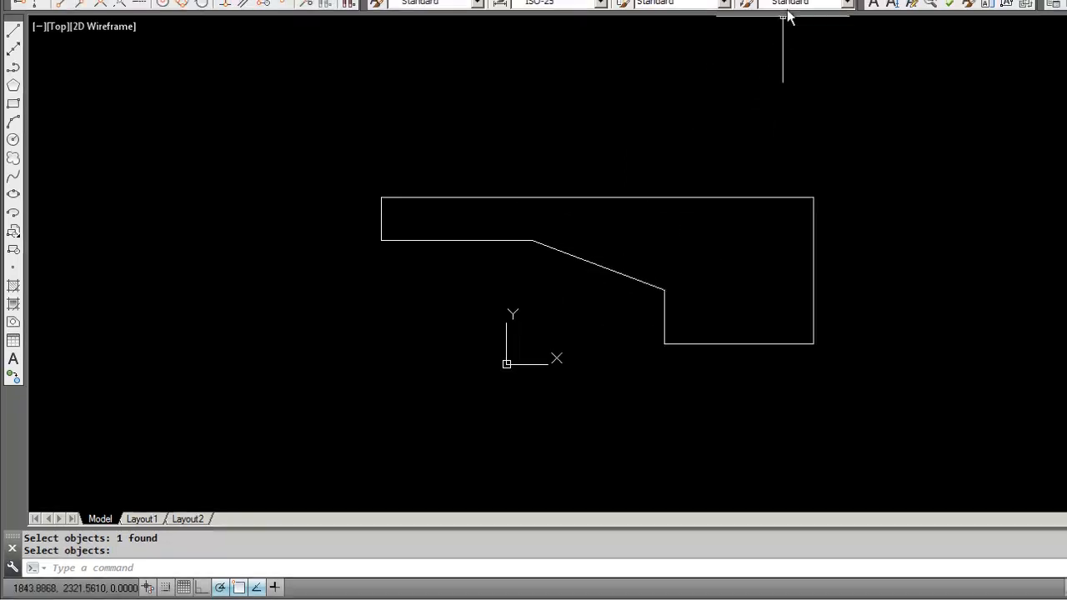
Add an aligned dimension to the sloped edge, placing it parallel below the slope.
left_click(636, 78)
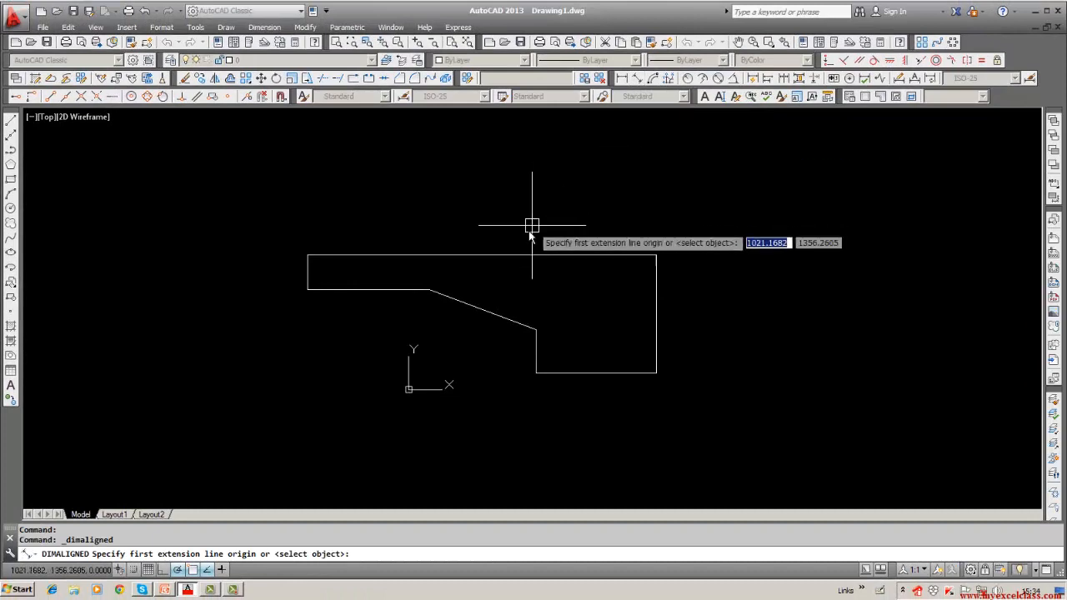
left_click(429, 289)
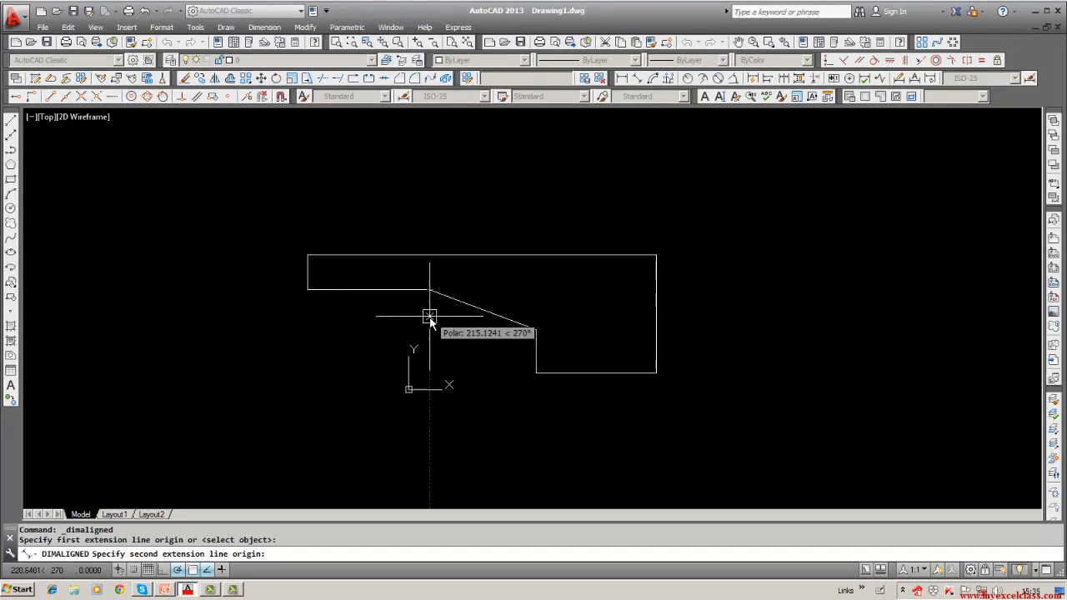
left_click(532, 332)
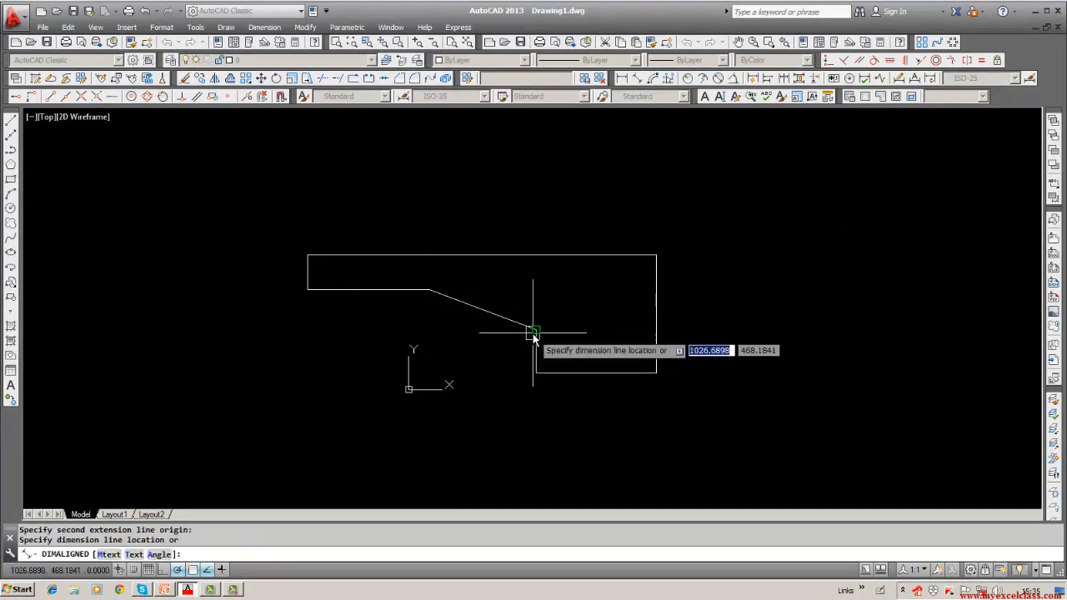
left_click(492, 354)
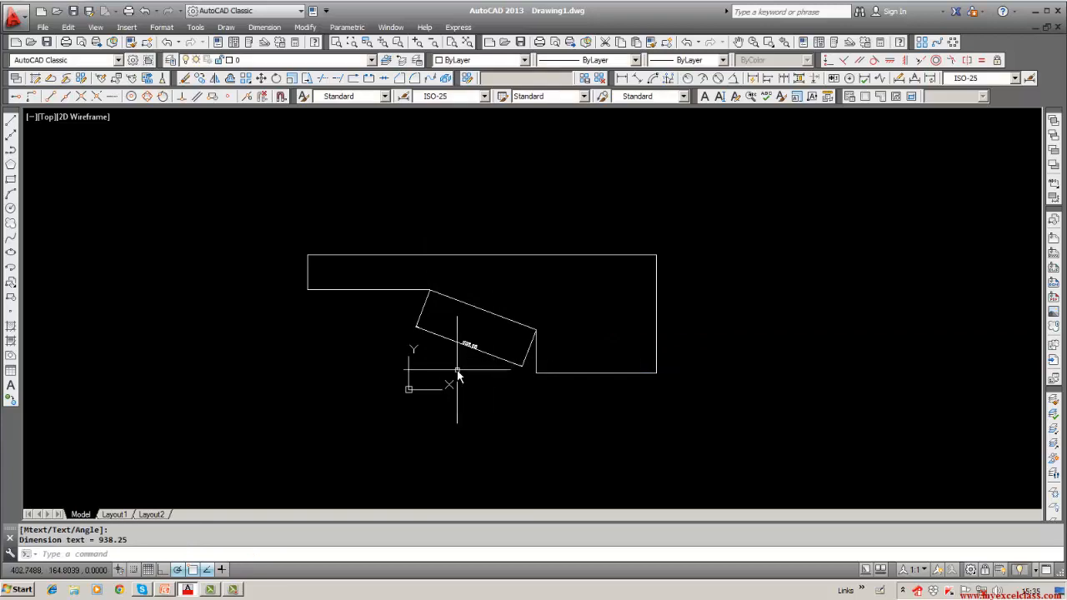
Add a linear dimension for the sloped edge's horizontal extent, placed above the outline.
left_click(623, 77)
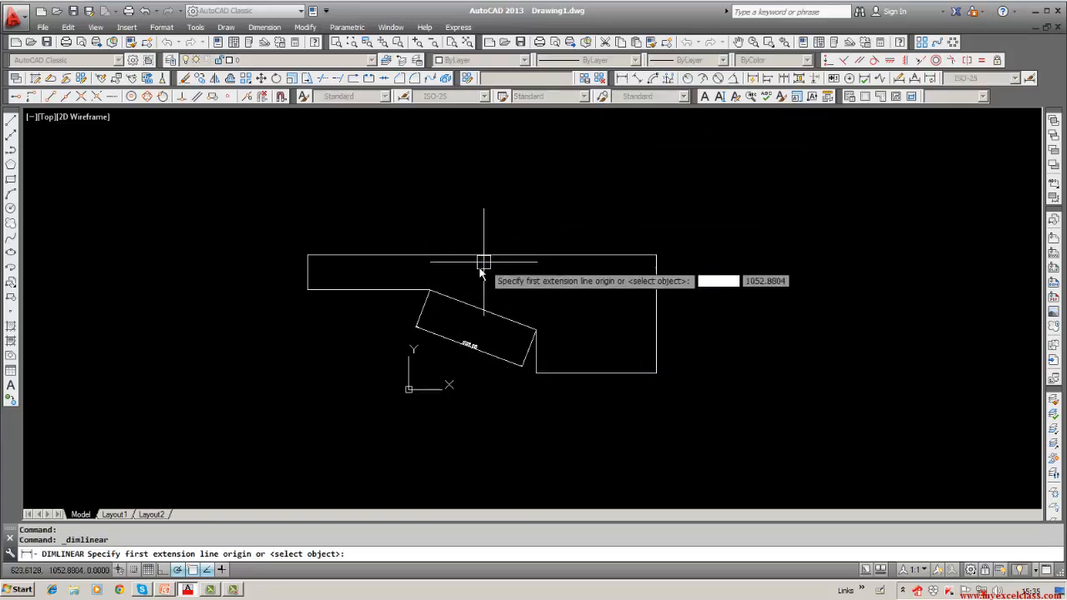
left_click(430, 290)
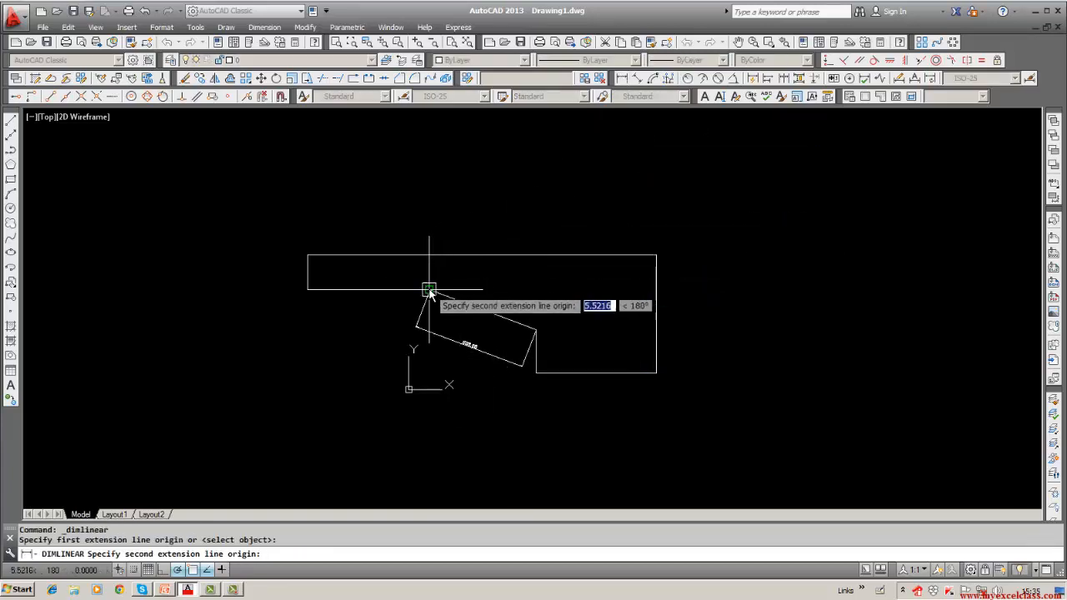
left_click(535, 332)
left_click(525, 203)
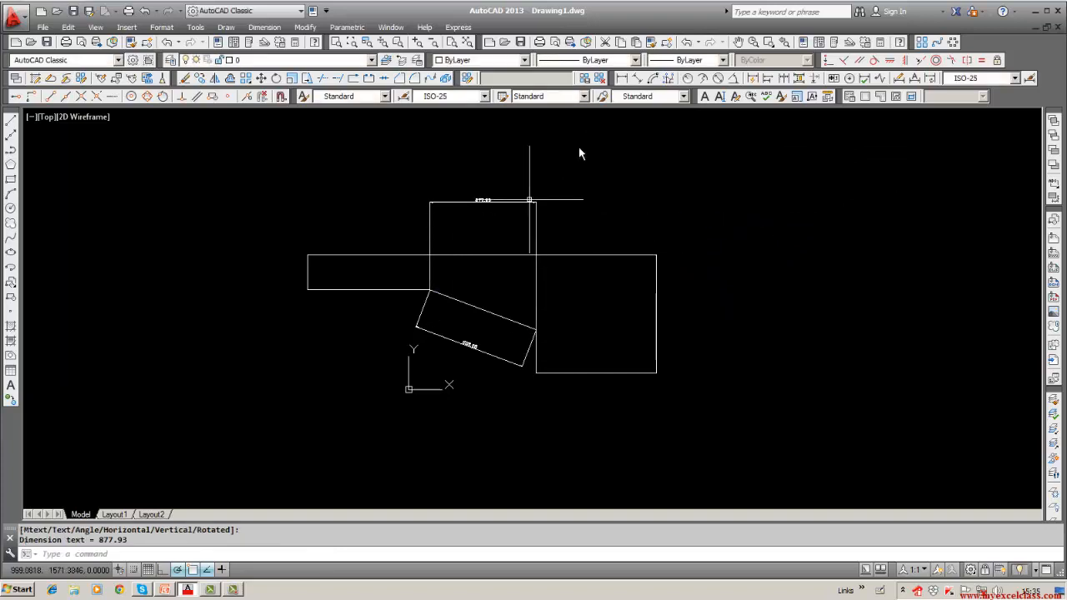
Add a linear dimension for the sloped edge's vertical extent, placed to the right of the outline.
left_click(623, 77)
left_click(536, 332)
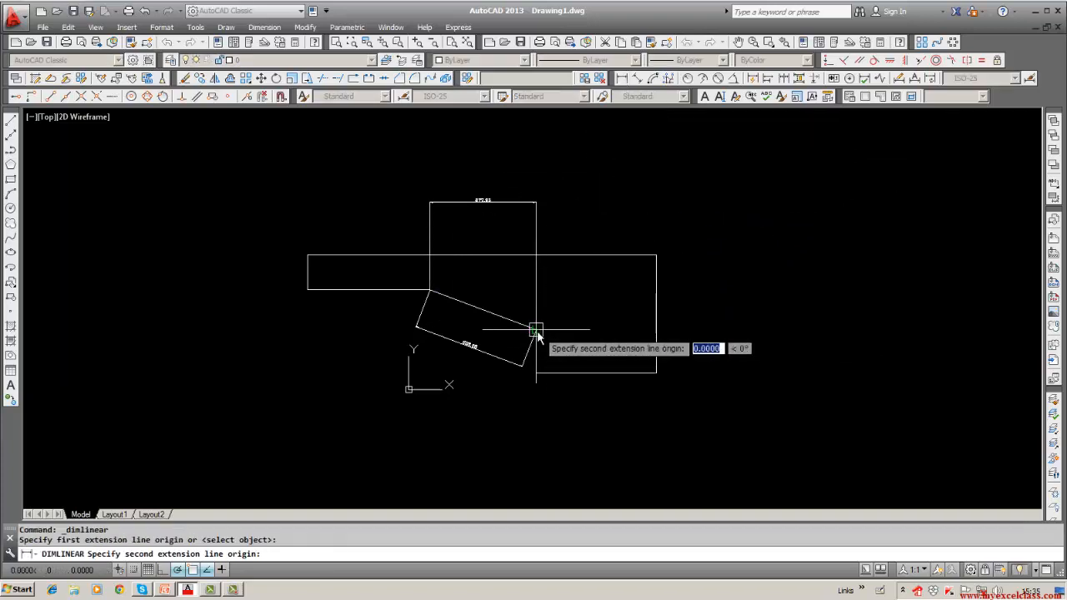
left_click(429, 290)
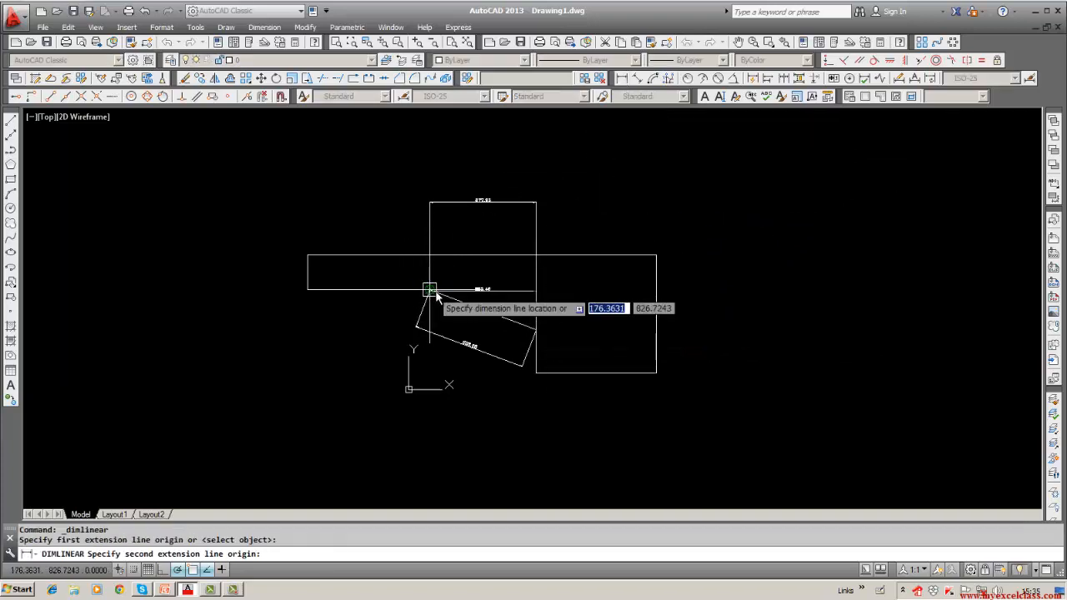
left_click(684, 276)
key("Escape")
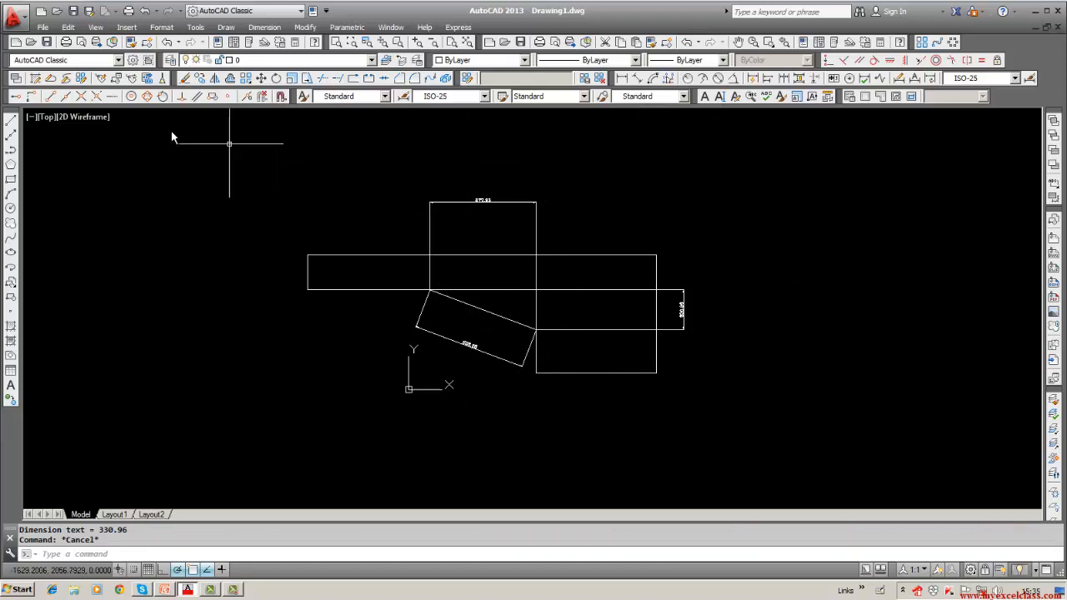
Erase the horizontal and vertical linear dimensions of the sloped edge.
left_click(185, 78)
left_click(492, 202)
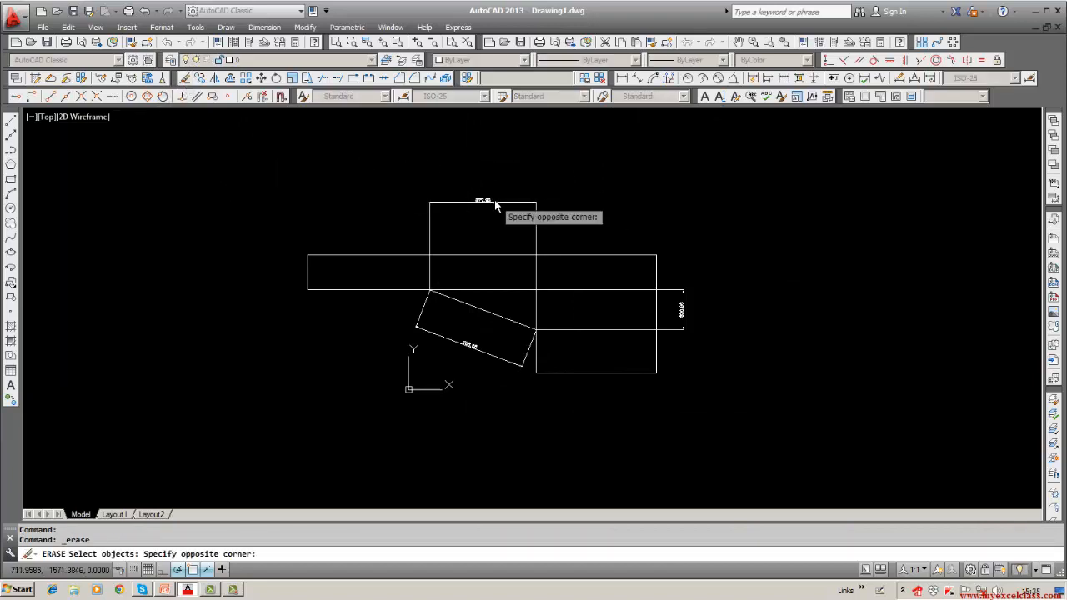
left_click(479, 203)
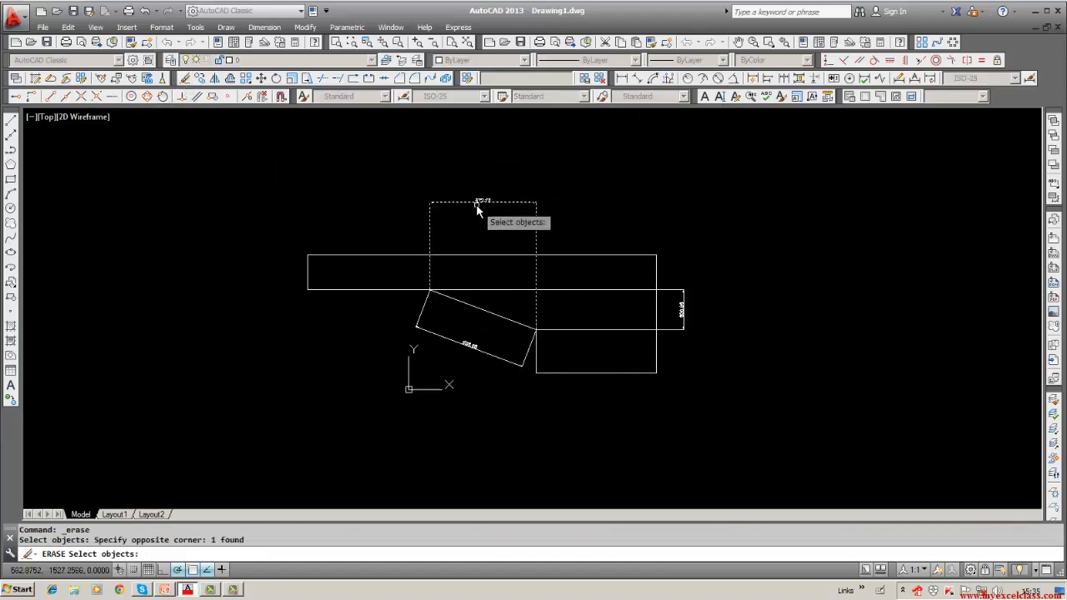
left_click(682, 310)
key("Return")
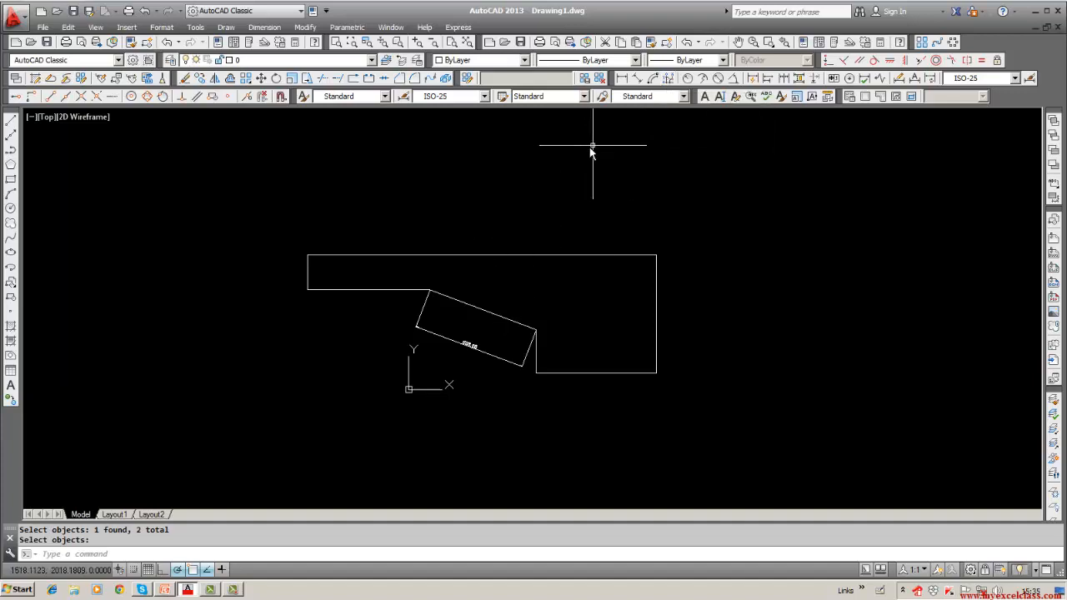
Erase the sloped edge itself while keeping its aligned dimension.
left_click(185, 79)
left_click(448, 298)
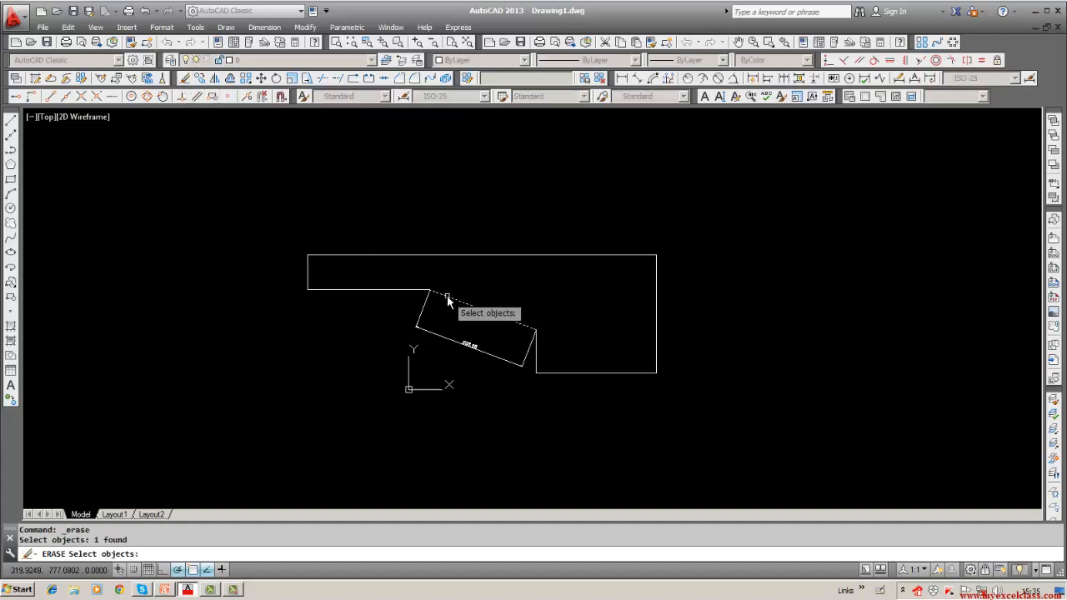
key("Return")
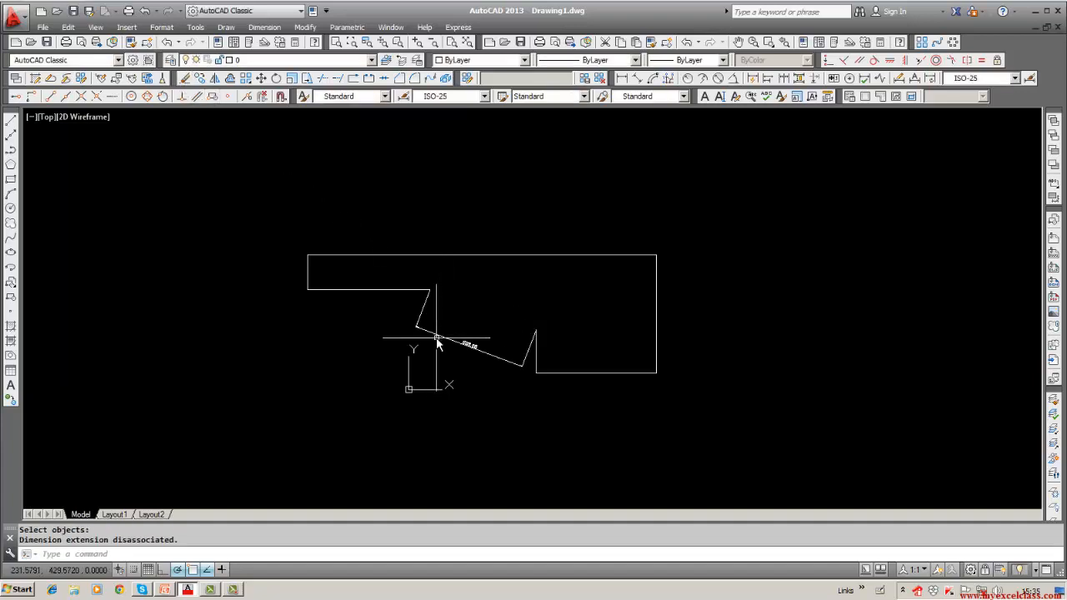
Open the aligned dimension's text in the text editor and close it without changes.
left_click(437, 339)
left_click(370, 340)
left_click(374, 337)
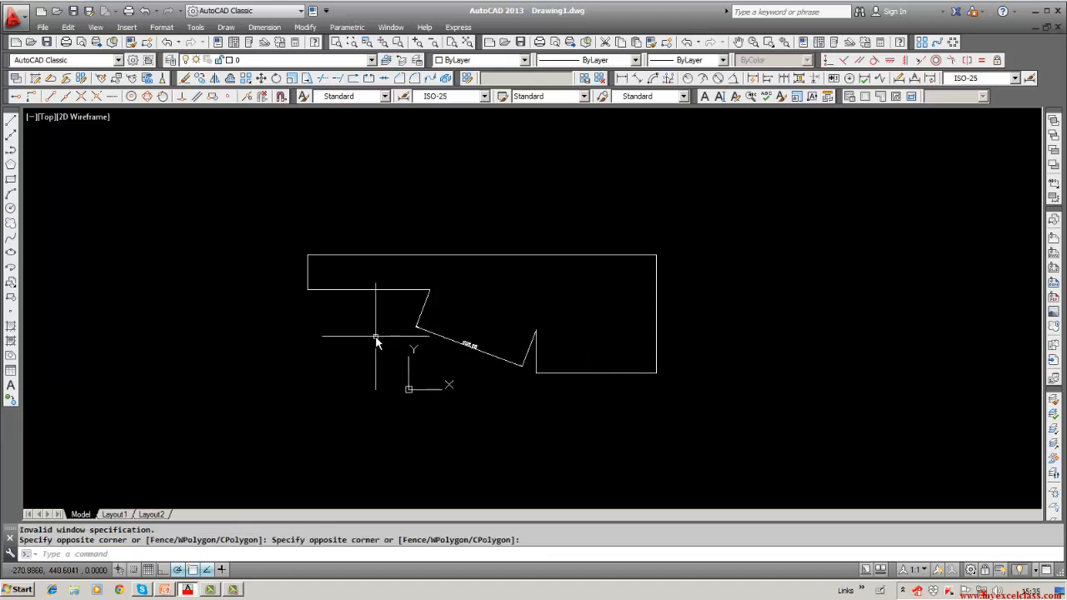
double_click(421, 314)
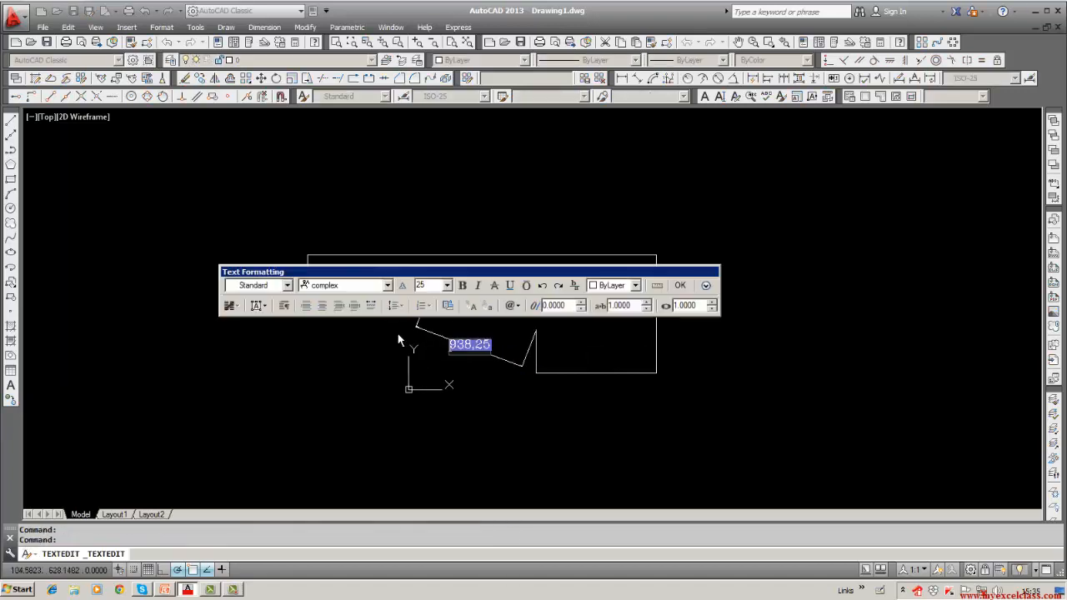
left_click(679, 286)
key("Escape")
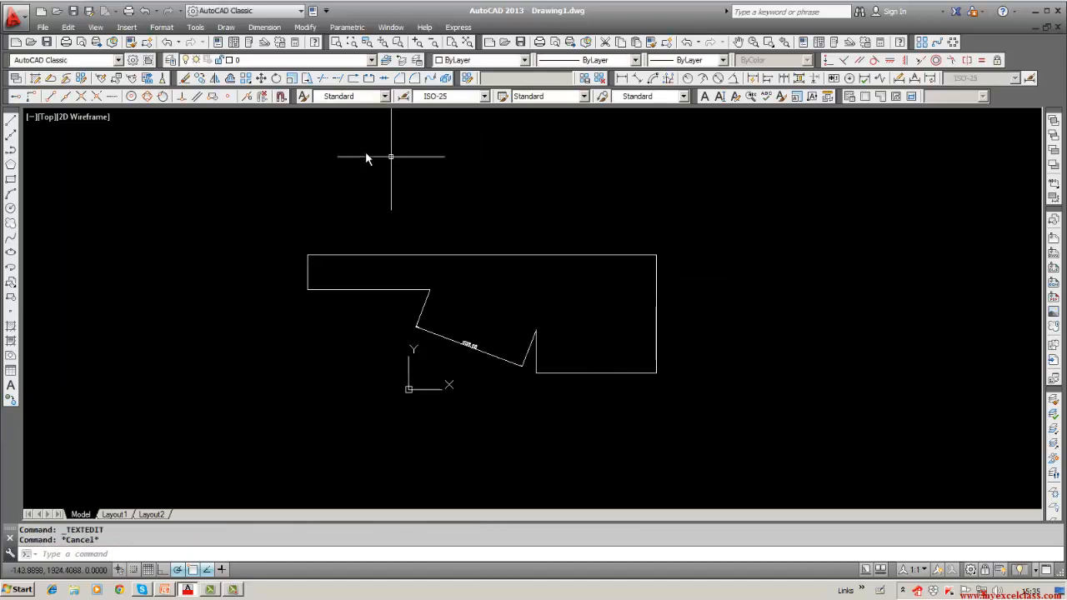
Erase the aligned dimension using a window selection around it.
left_click(186, 78)
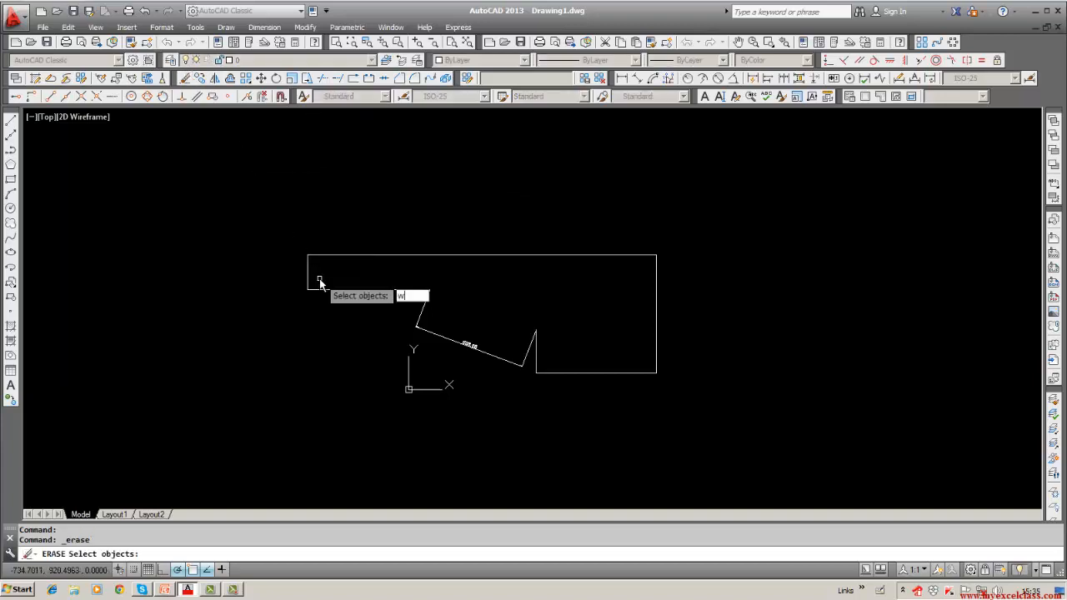
type("w")
key("Return")
left_click(358, 274)
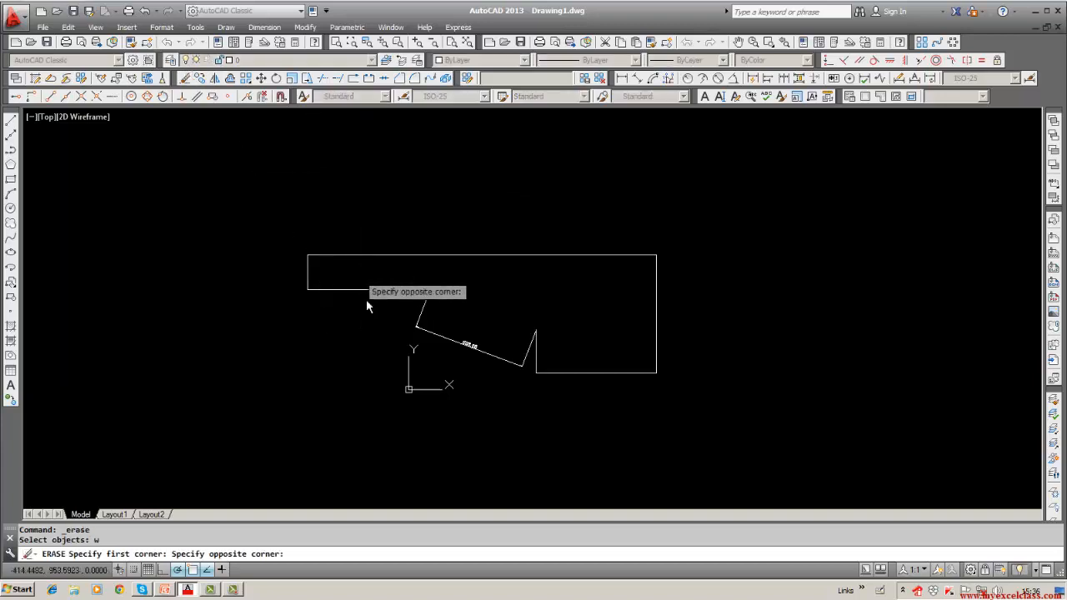
left_click(555, 376)
key("Return")
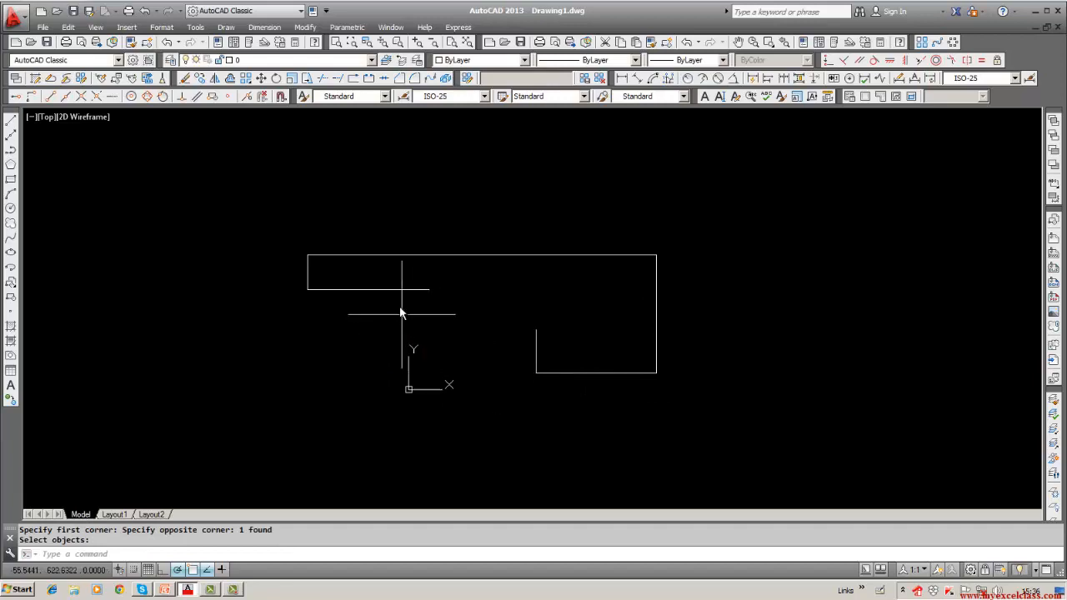
Draw a descending staircase line with two treads from the upper underside edge down to the level of the outline's bottom edge.
left_click(12, 122)
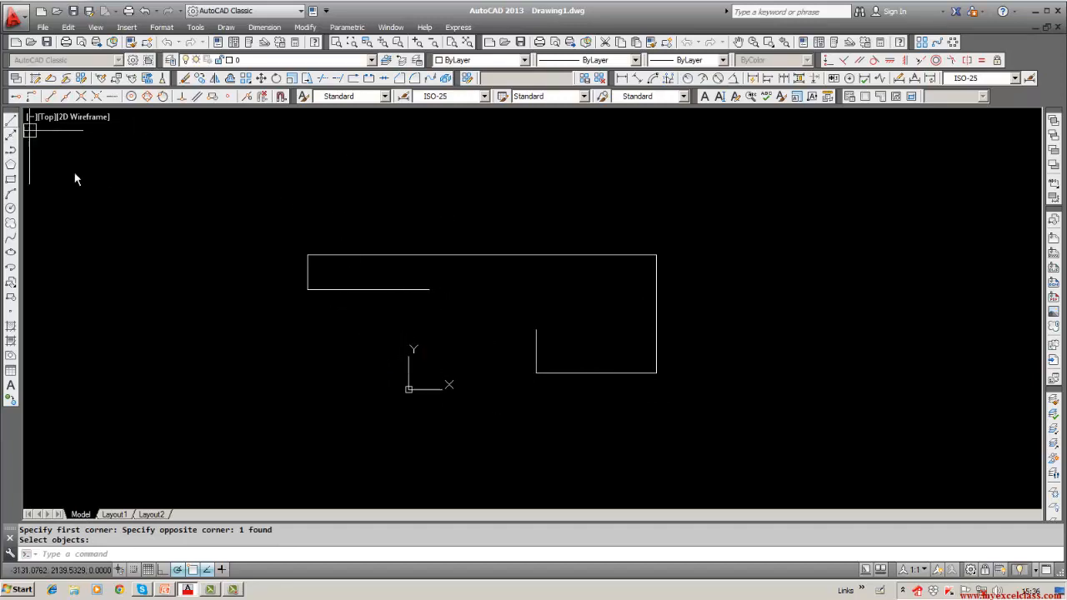
left_click(341, 289)
left_click(341, 313)
left_click(406, 314)
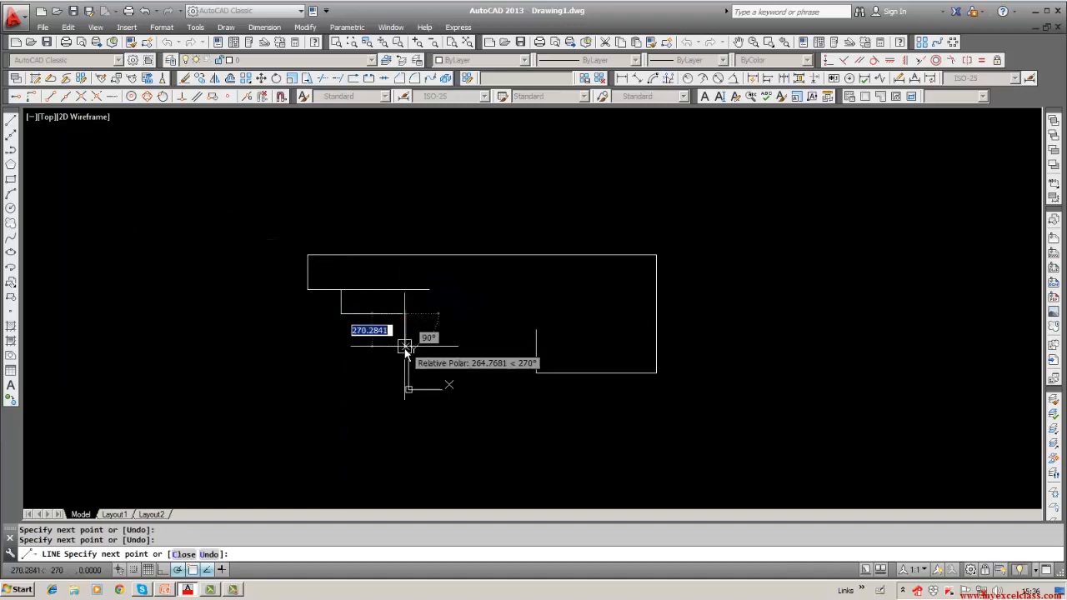
left_click(406, 349)
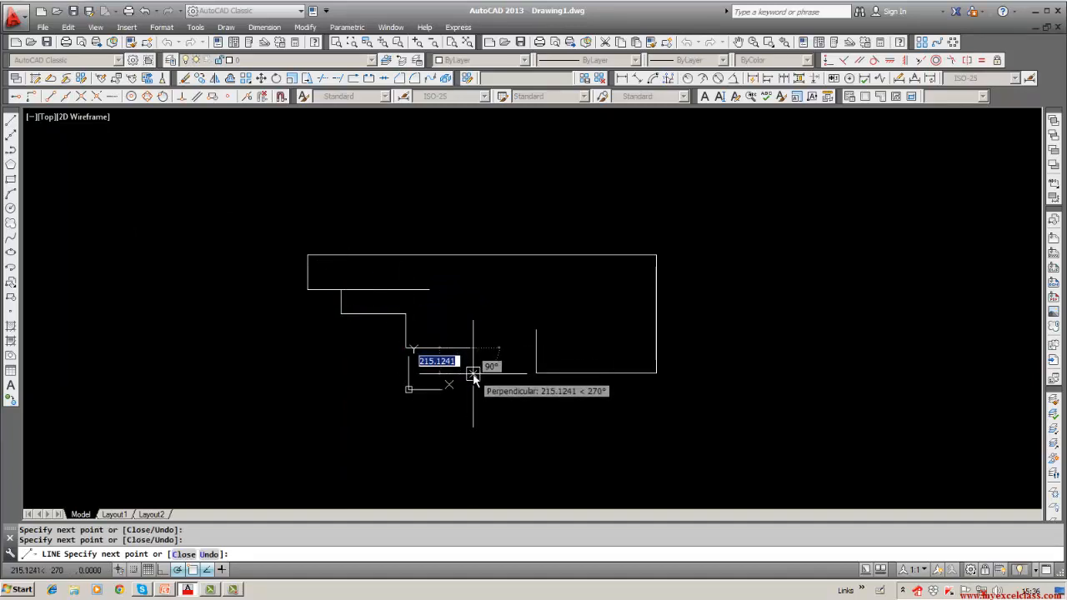
left_click(473, 373)
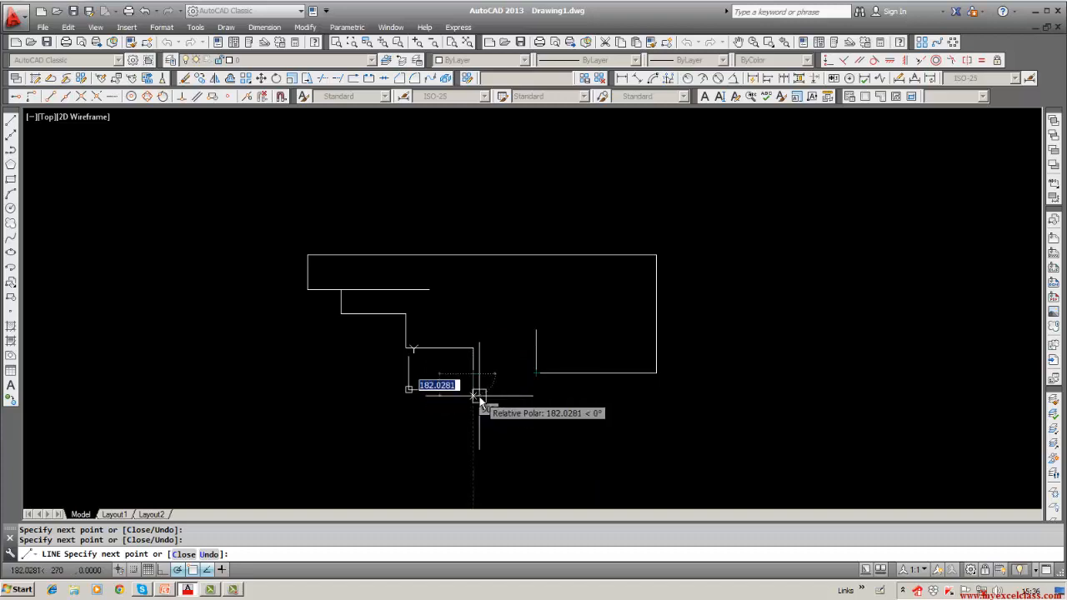
key("Escape")
Draw a horizontal line from the left end of the outline's bottom edge leftward past the lowest stair riser.
left_click(11, 122)
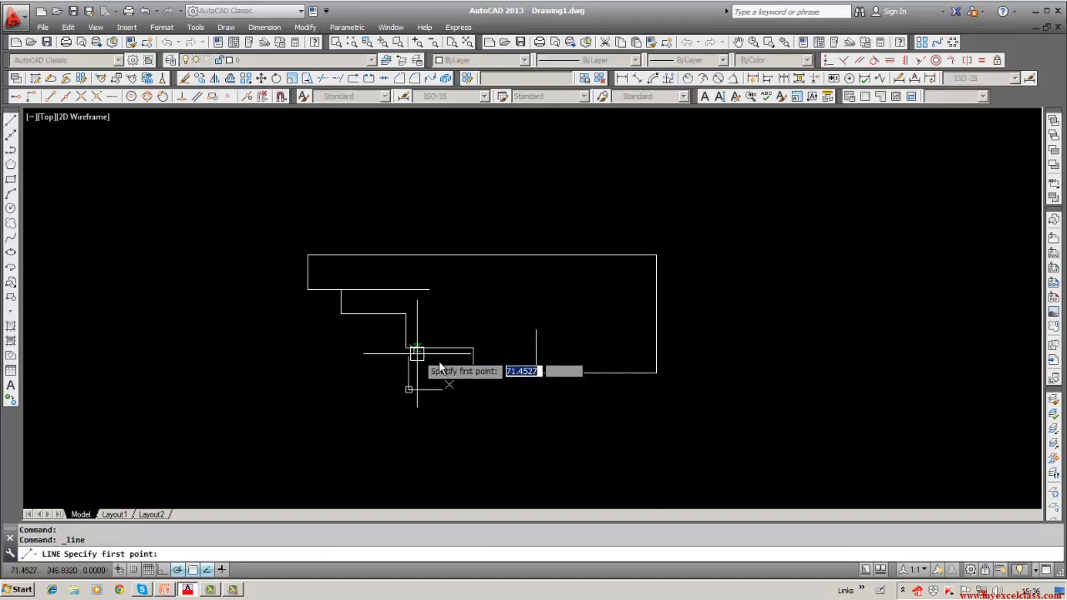
left_click(536, 373)
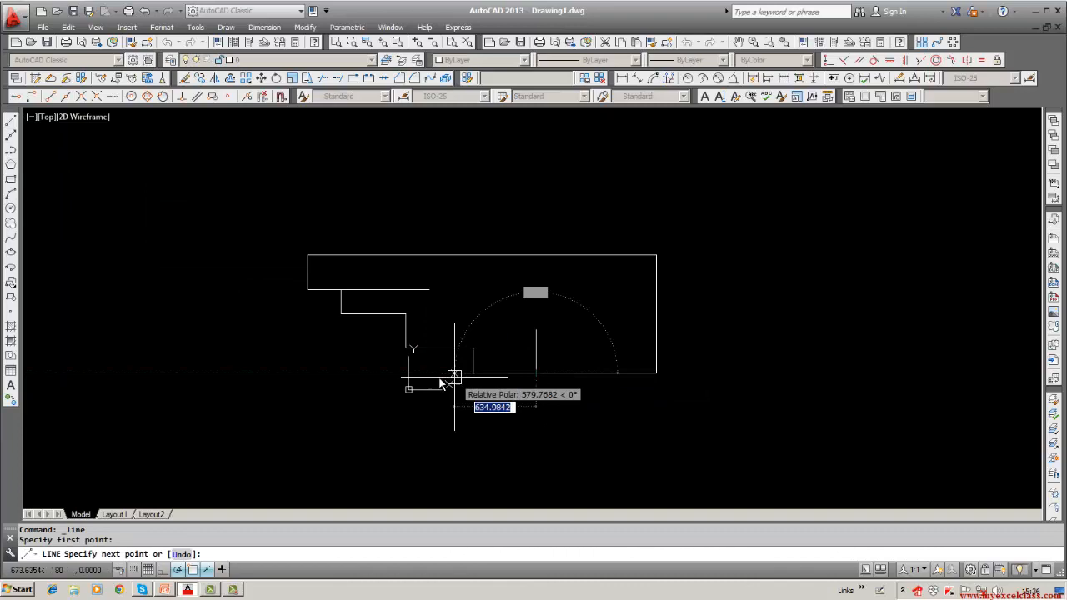
left_click(330, 373)
key("Escape")
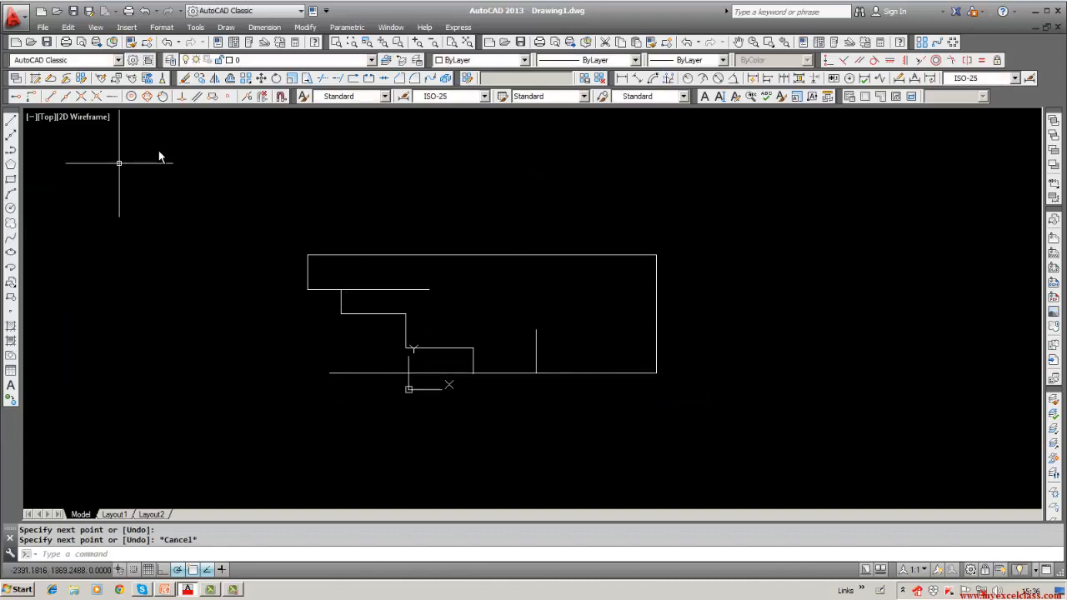
Trim the new bottom line back to the lowest stair riser, removing the part that overhangs to its left.
left_click(323, 79)
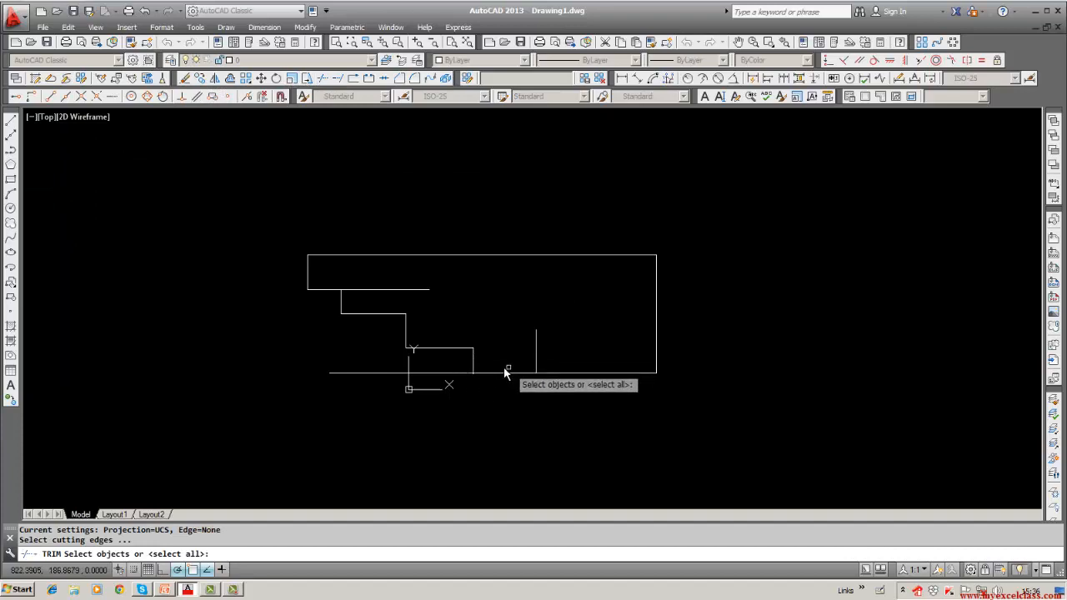
left_click(473, 363)
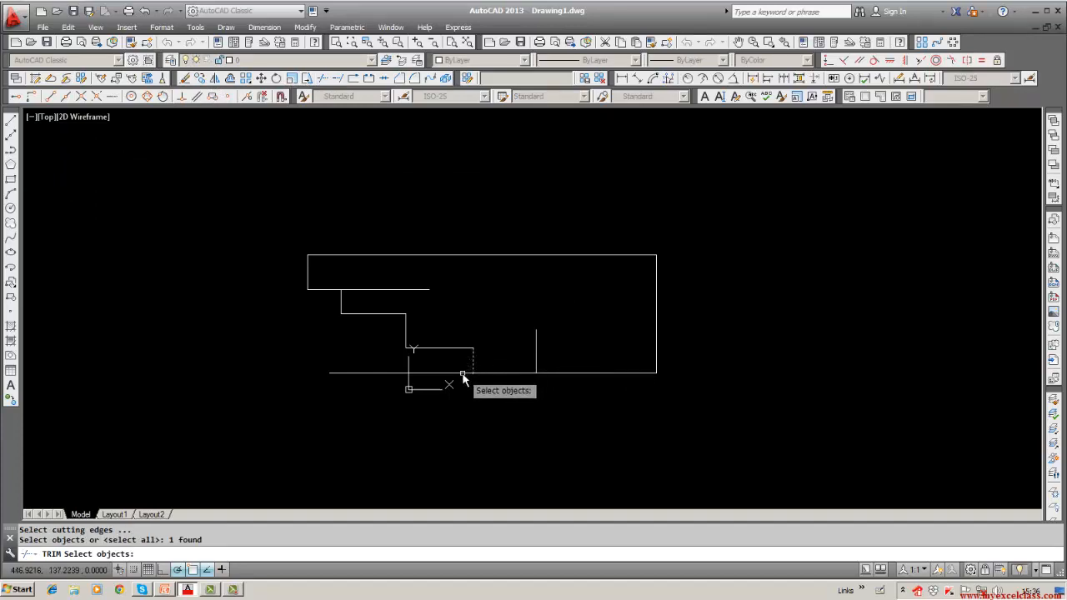
key("Return")
left_click(460, 373)
key("Return")
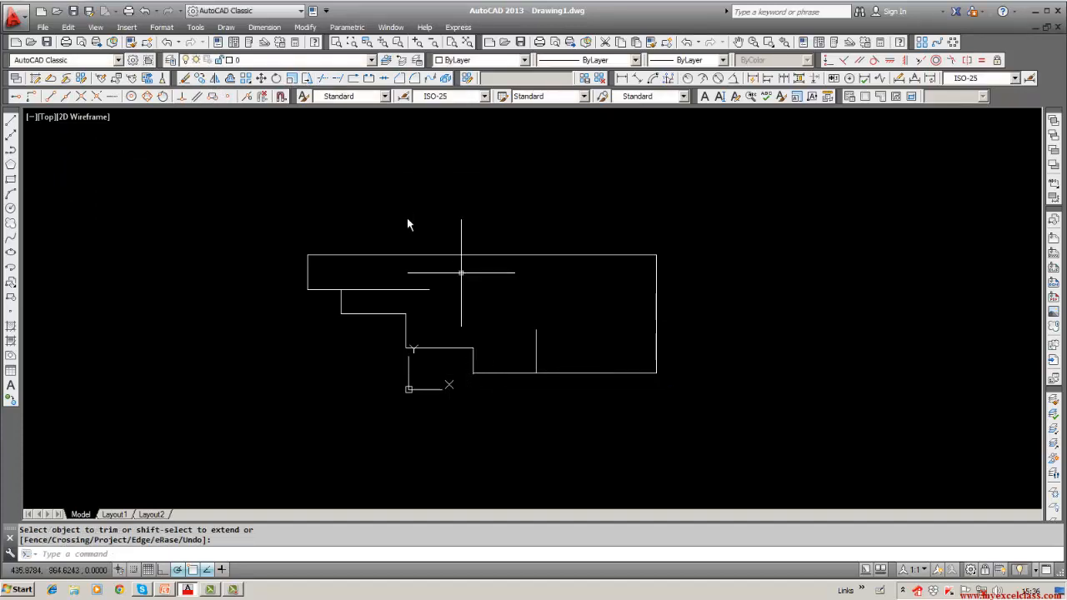
left_click(186, 78)
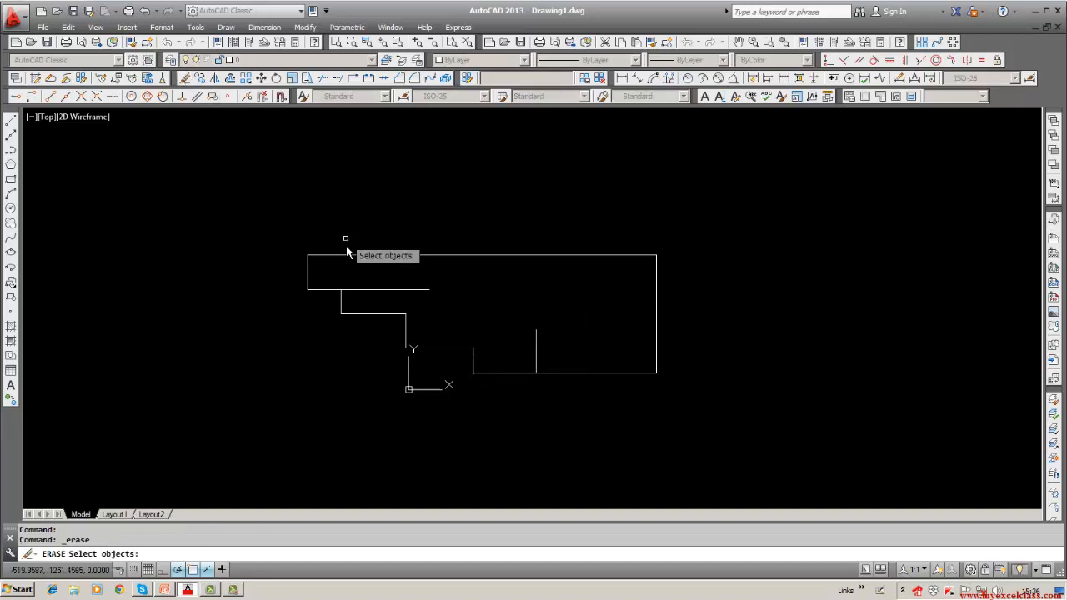
left_click(360, 290)
key("Escape")
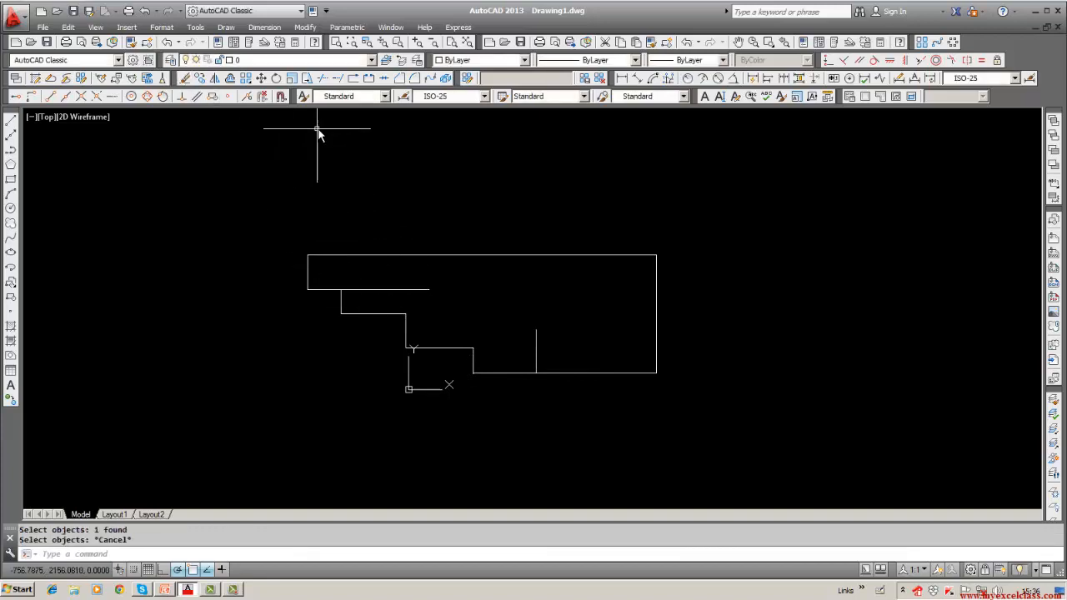
Trim the upper underside edge back to the first riser and erase the stray vertical line standing on the bottom edge.
left_click(324, 81)
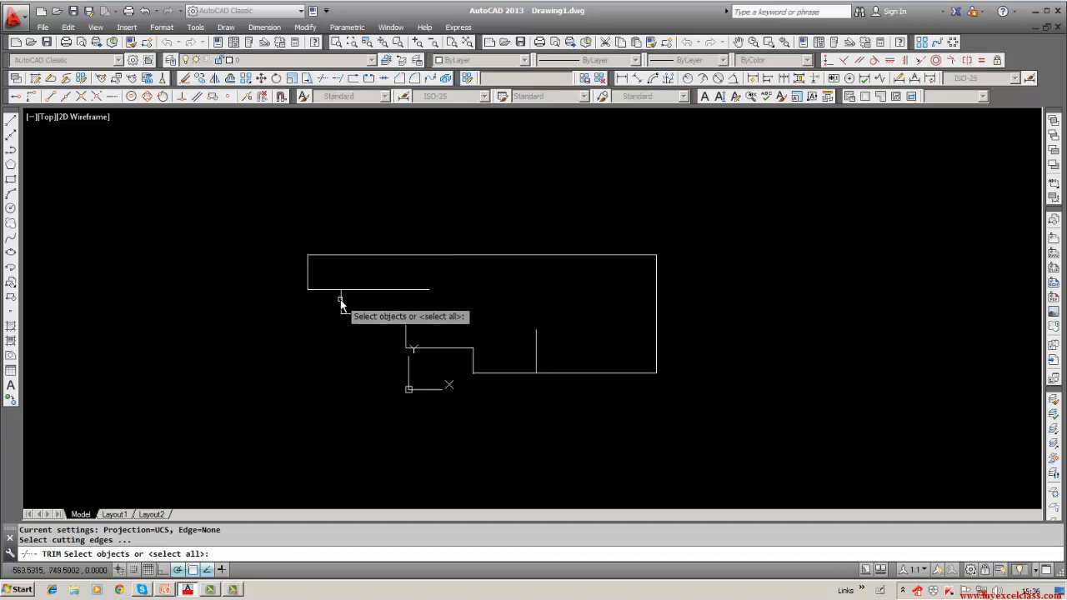
left_click(341, 299)
key("Return")
left_click(412, 289)
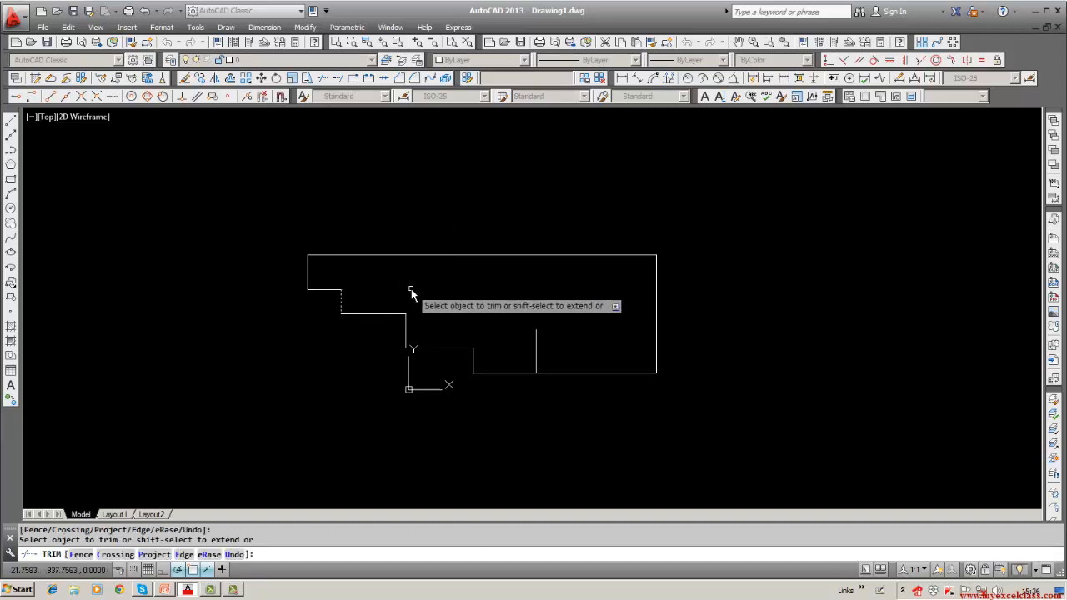
key("Return")
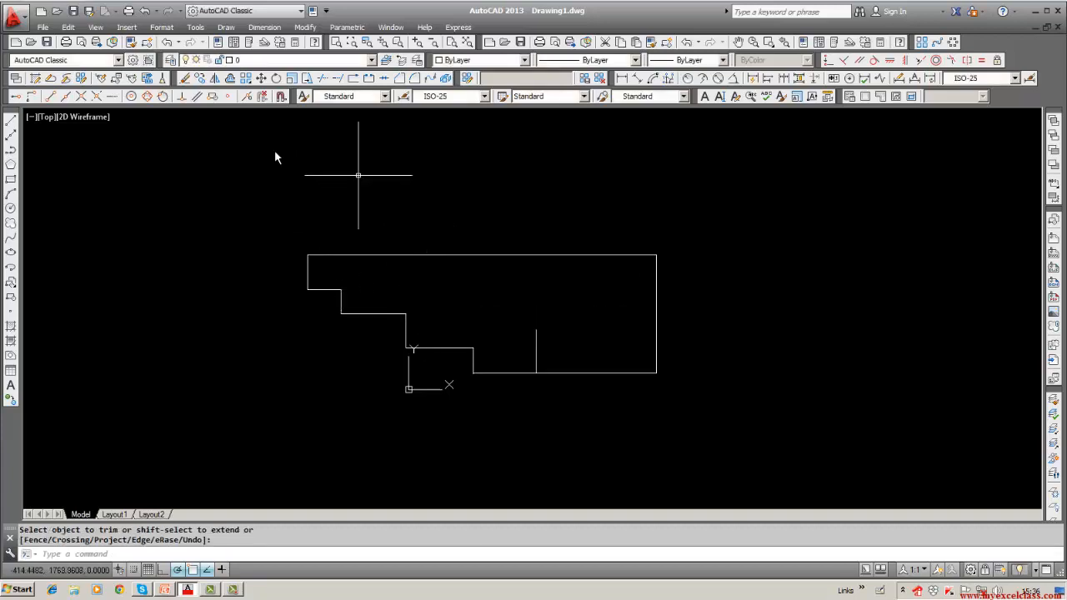
left_click(186, 78)
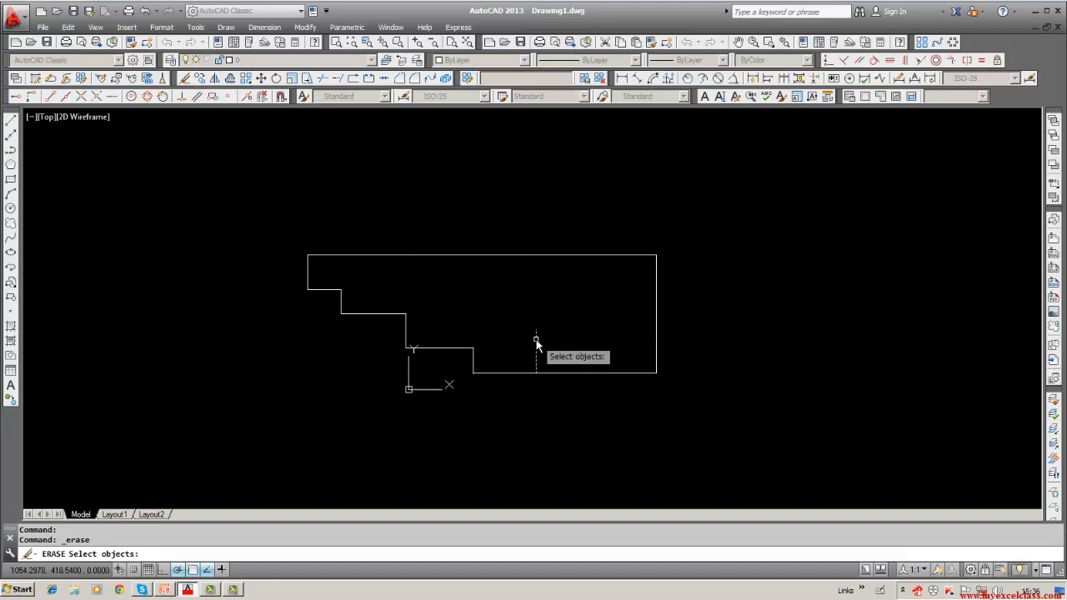
key("Return")
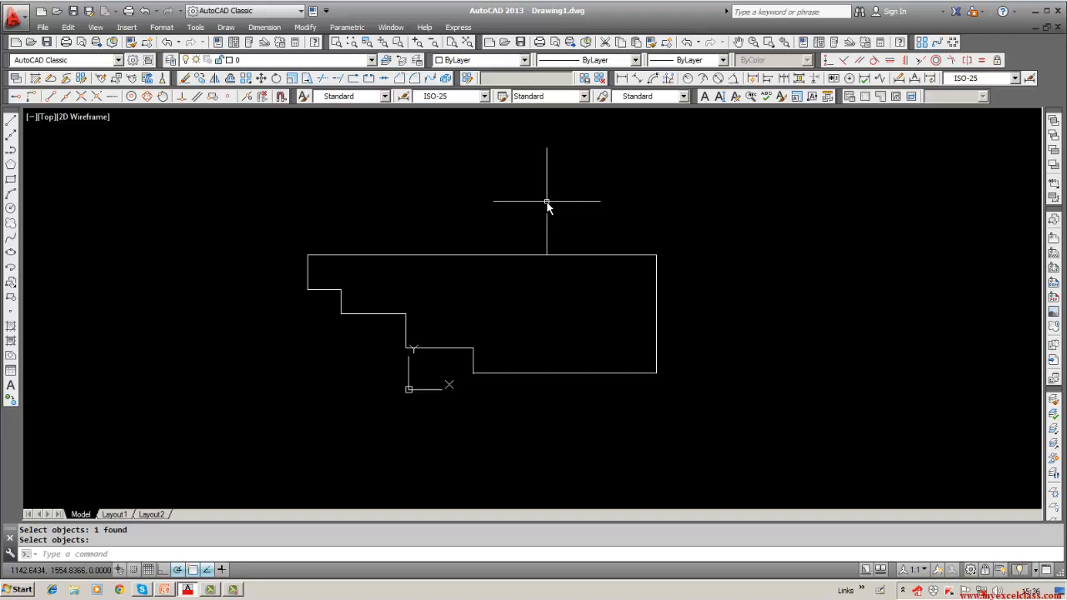
Draw three small circles, about 44 to 50 units in radius, spread across the right half of the outline.
left_click(10, 208)
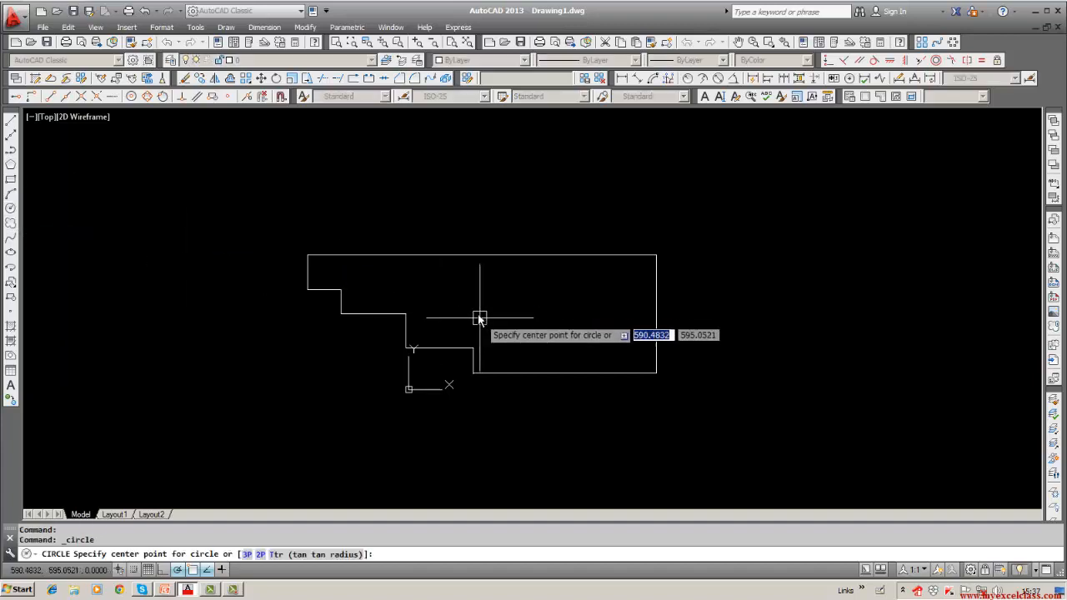
left_click(610, 282)
left_click(610, 287)
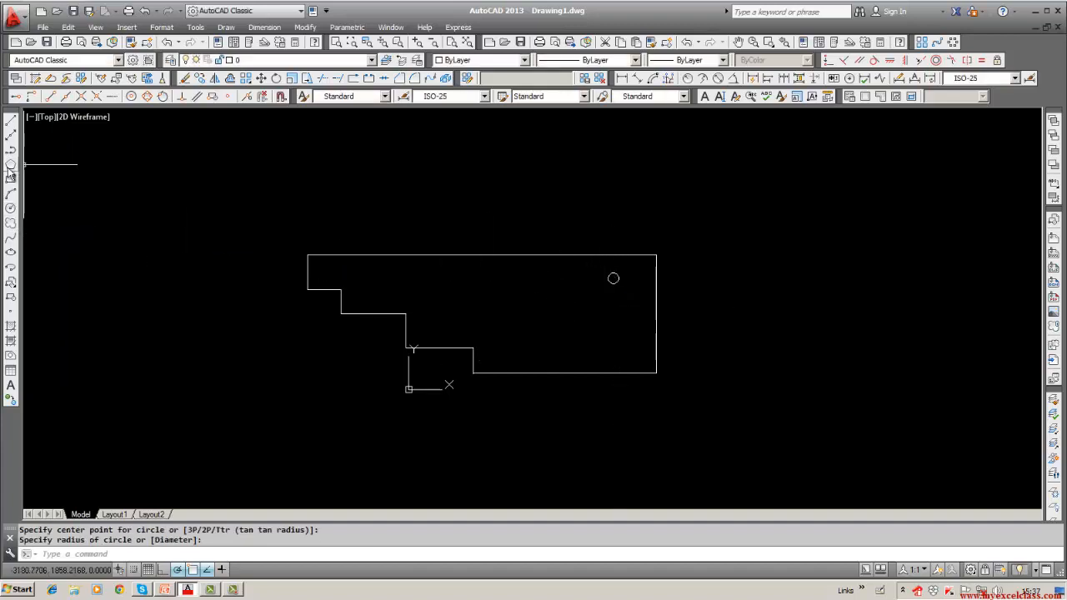
left_click(10, 208)
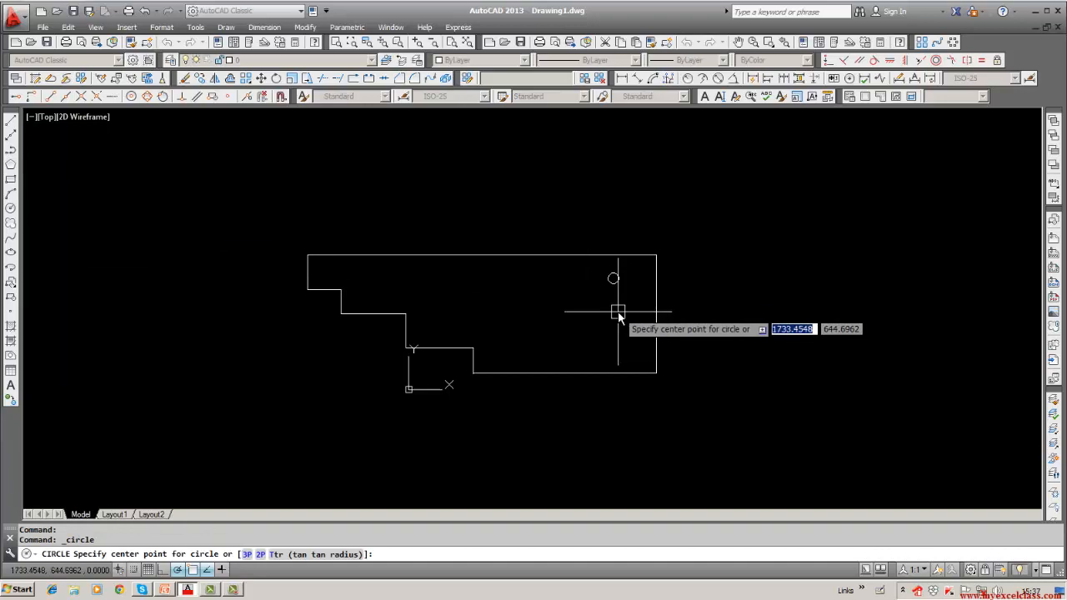
left_click(563, 312)
key("Return")
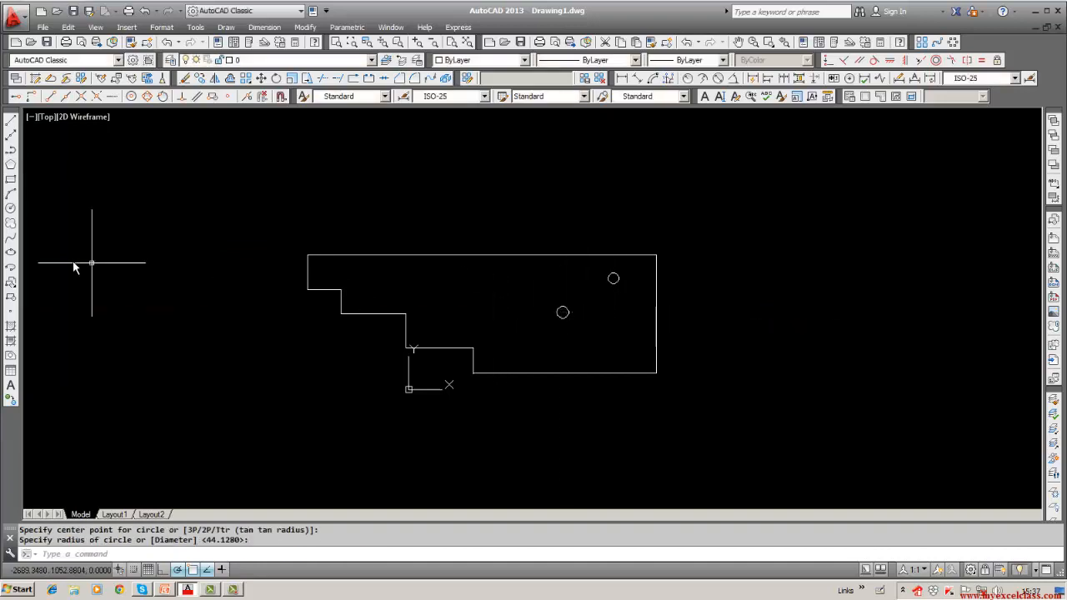
left_click(10, 210)
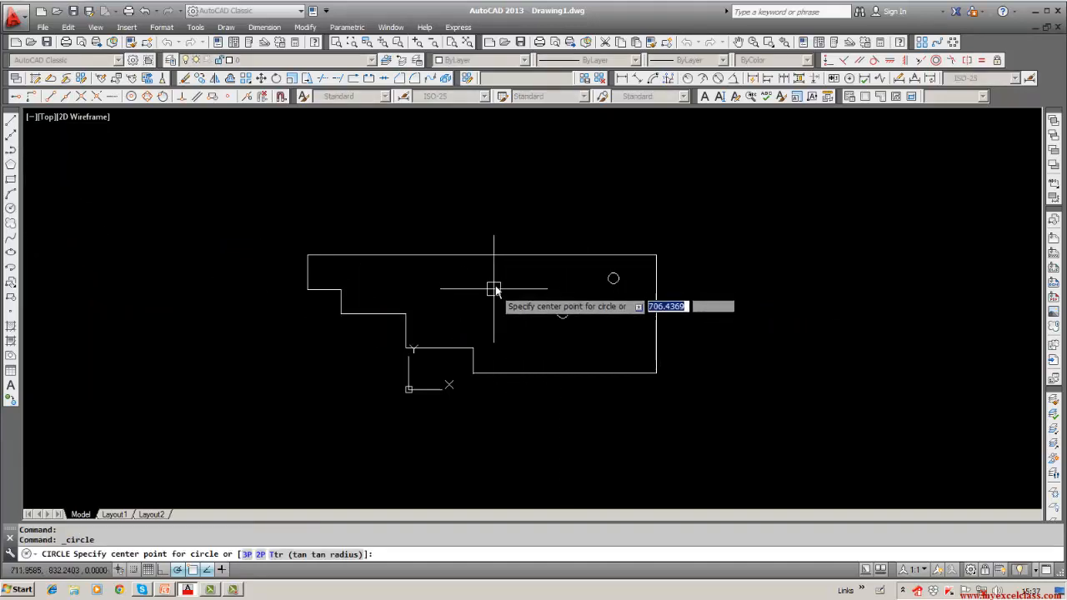
left_click(522, 274)
key("Return")
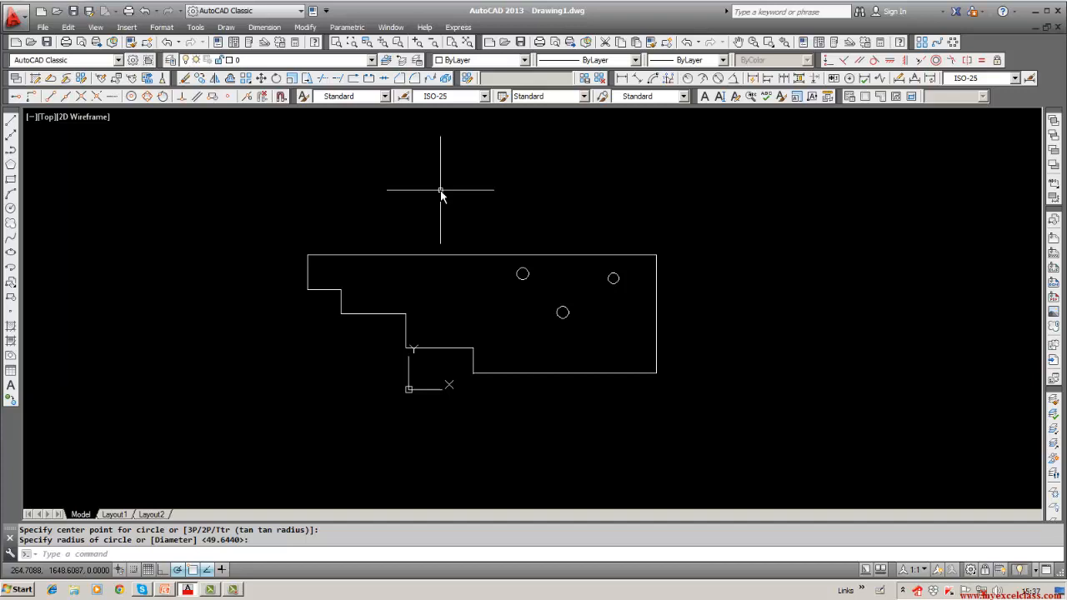
Add a linear dimension for the full length of the top edge, placed just above the outline.
left_click(621, 78)
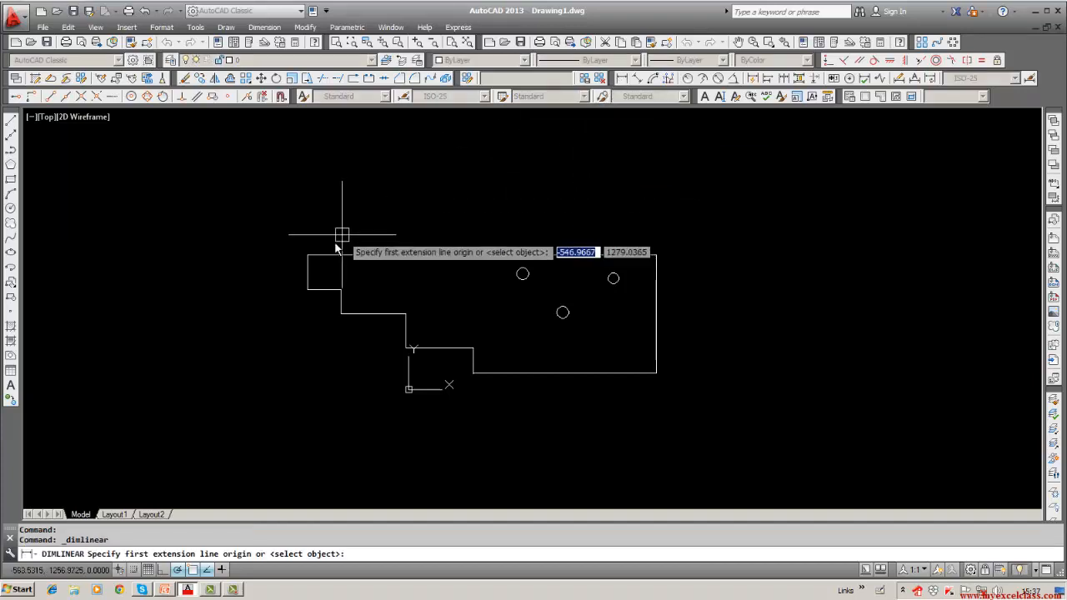
left_click(308, 255)
left_click(656, 255)
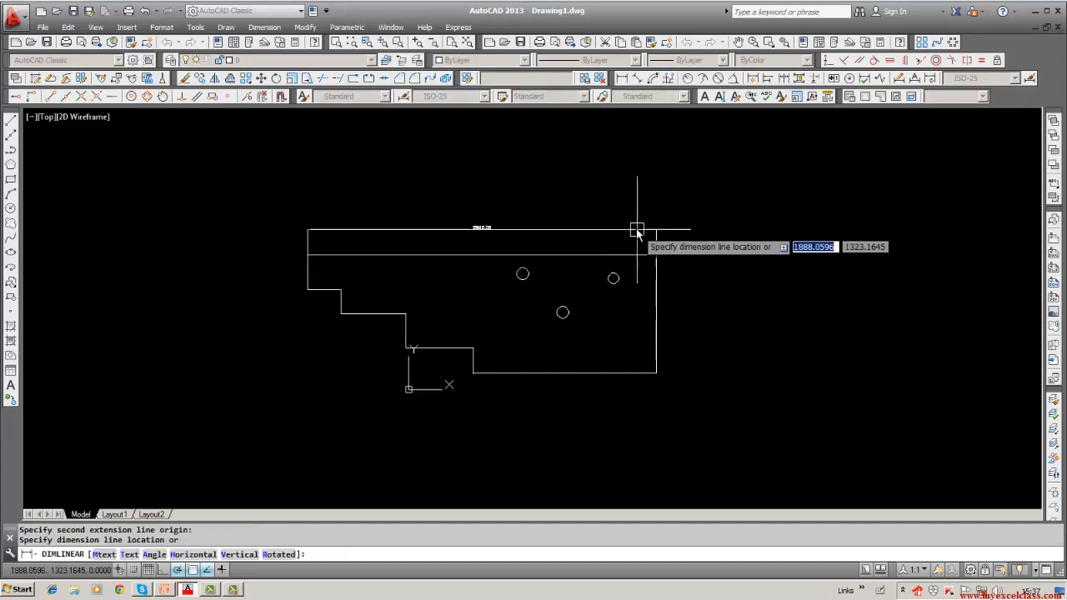
left_click(636, 229)
Add linear dimensions for the first riser's height, placed left of the outline, and the short upper underside edge's width, placed below it.
left_click(621, 78)
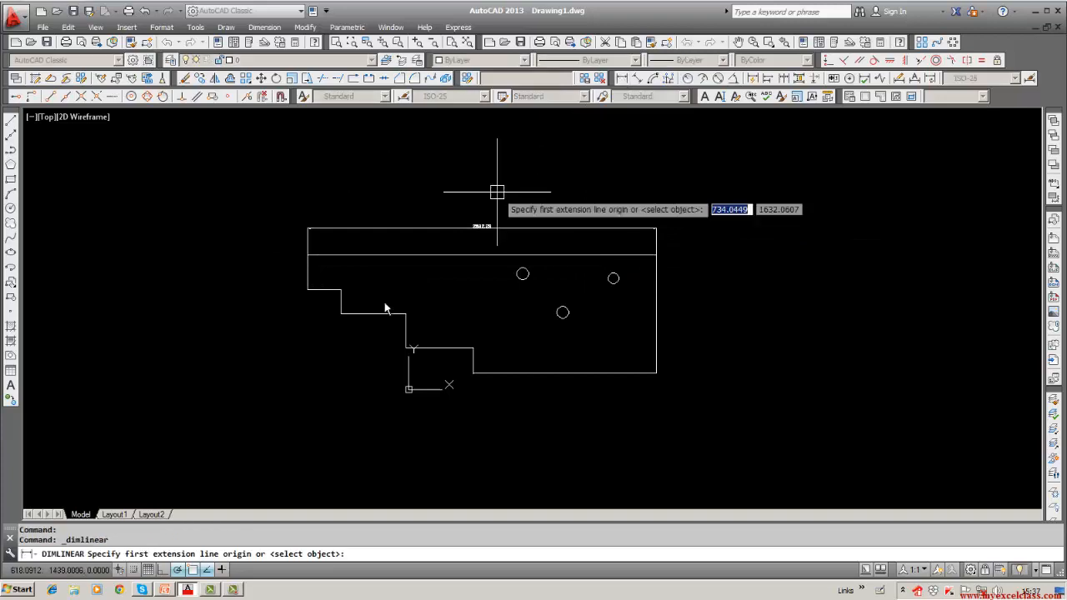
left_click(308, 290)
left_click(340, 315)
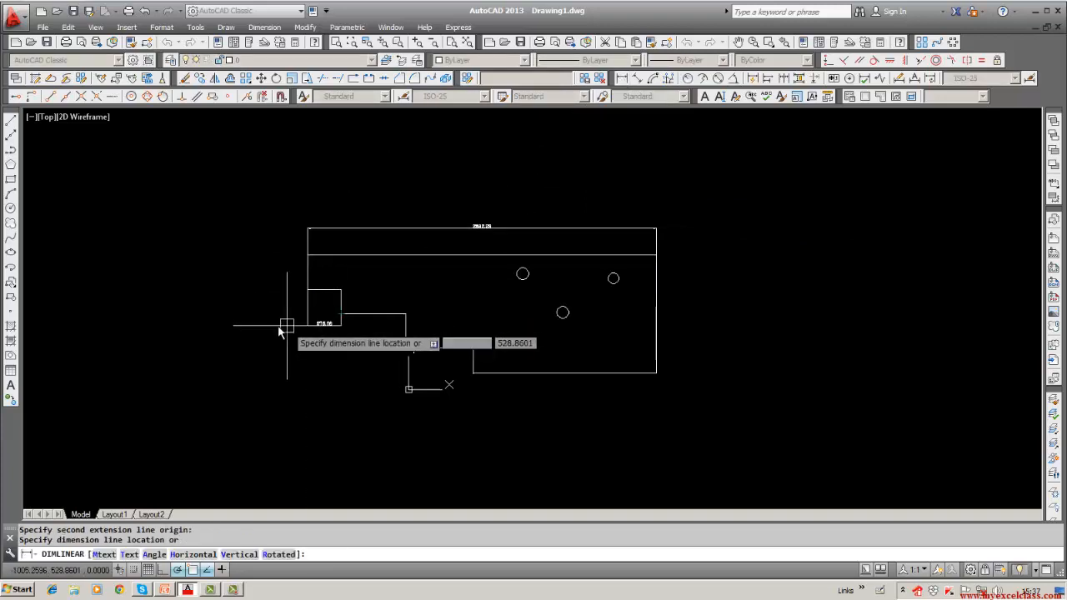
left_click(276, 328)
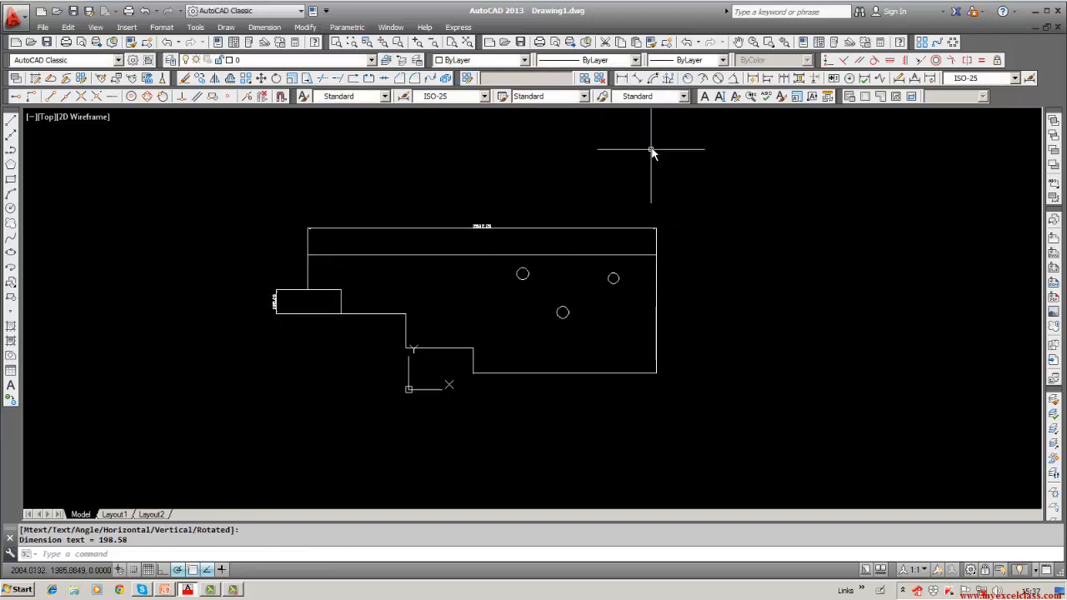
left_click(621, 78)
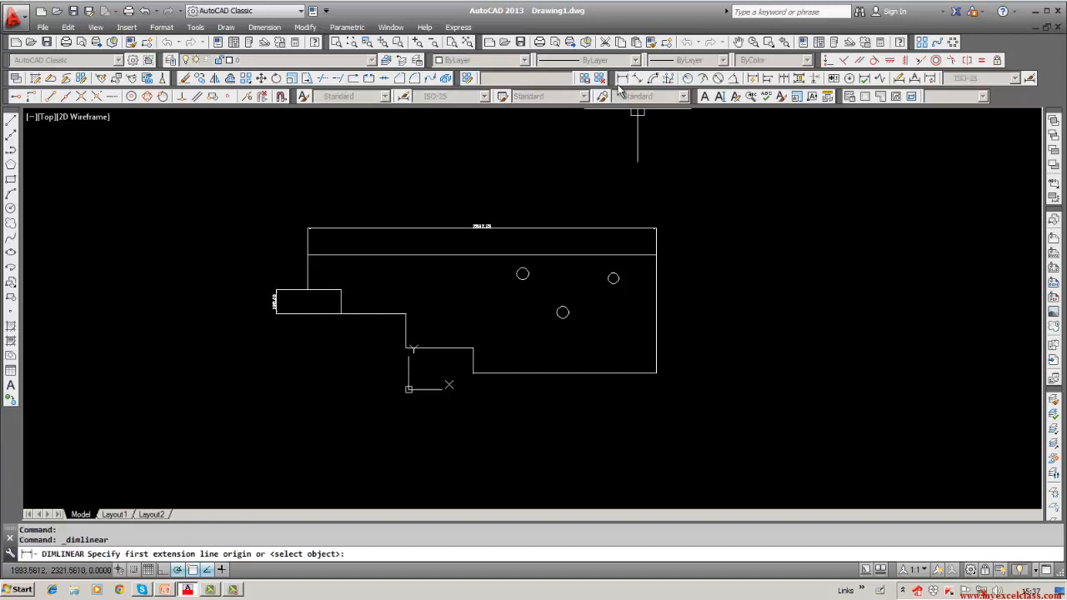
left_click(341, 290)
left_click(305, 293)
left_click(302, 369)
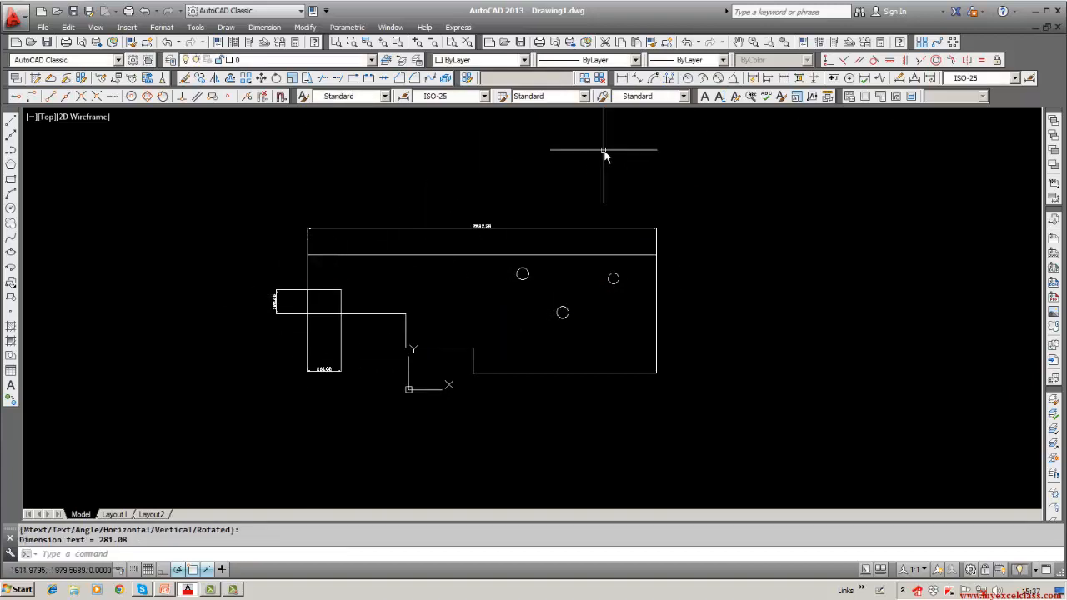
Add linear dimensions for the widths of the two stair treads, placed side by side below the staircase.
left_click(622, 81)
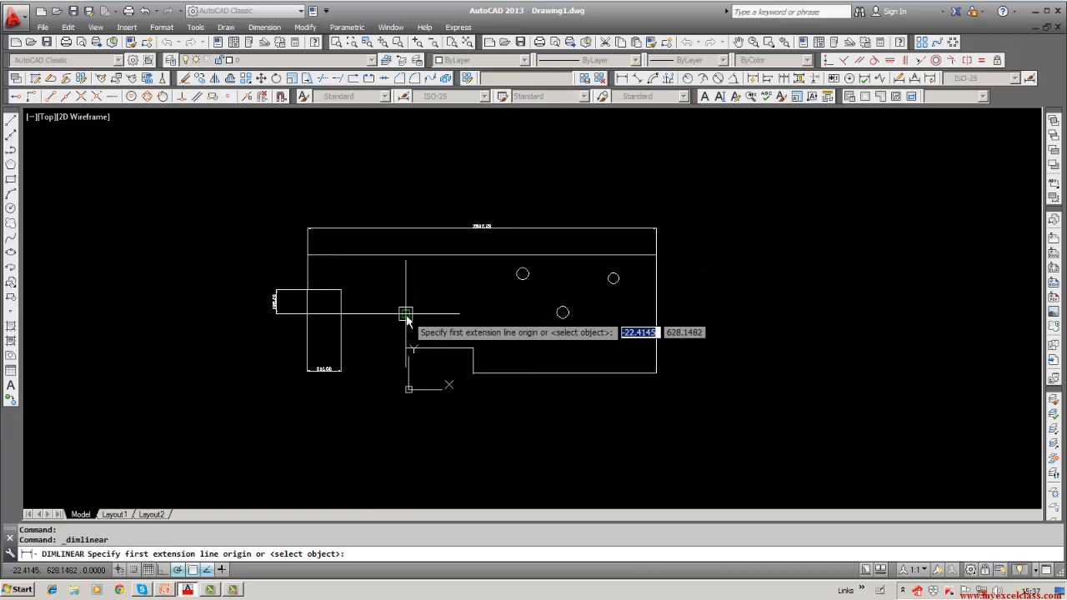
left_click(406, 314)
left_click(342, 314)
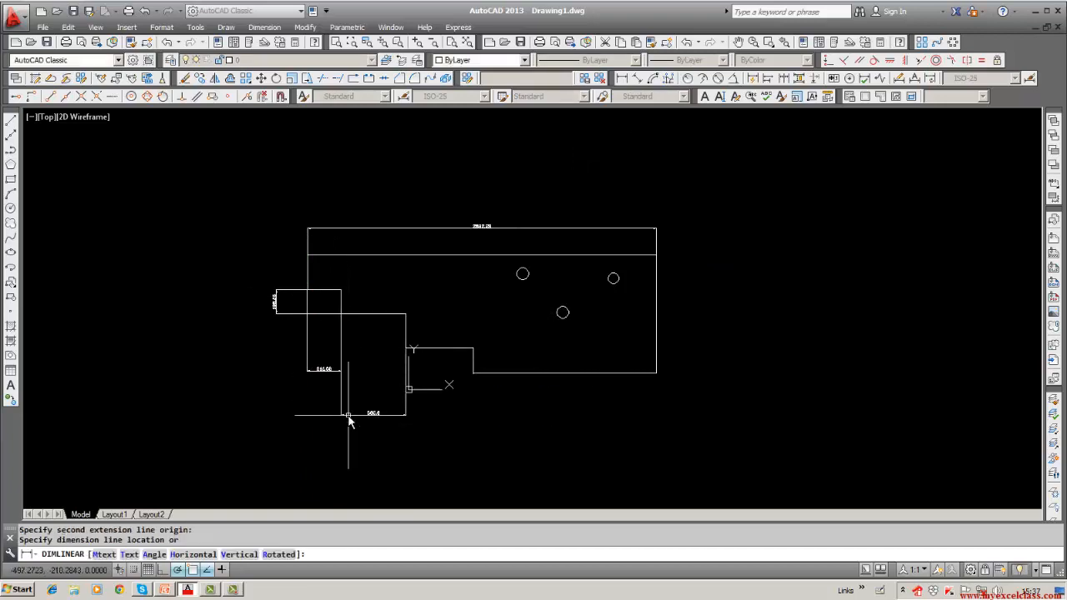
left_click(350, 414)
left_click(622, 79)
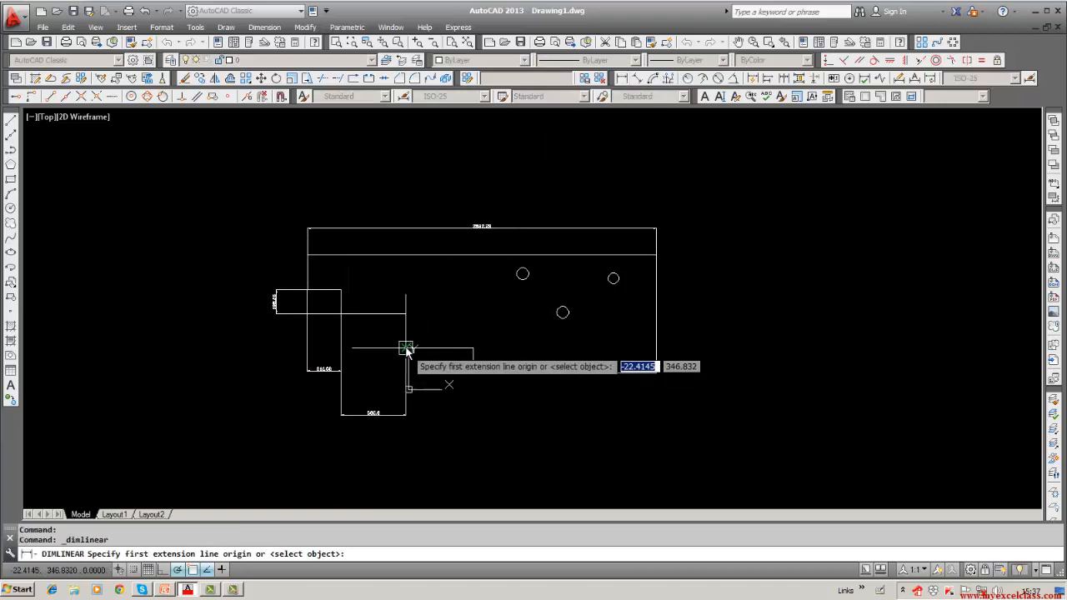
left_click(409, 349)
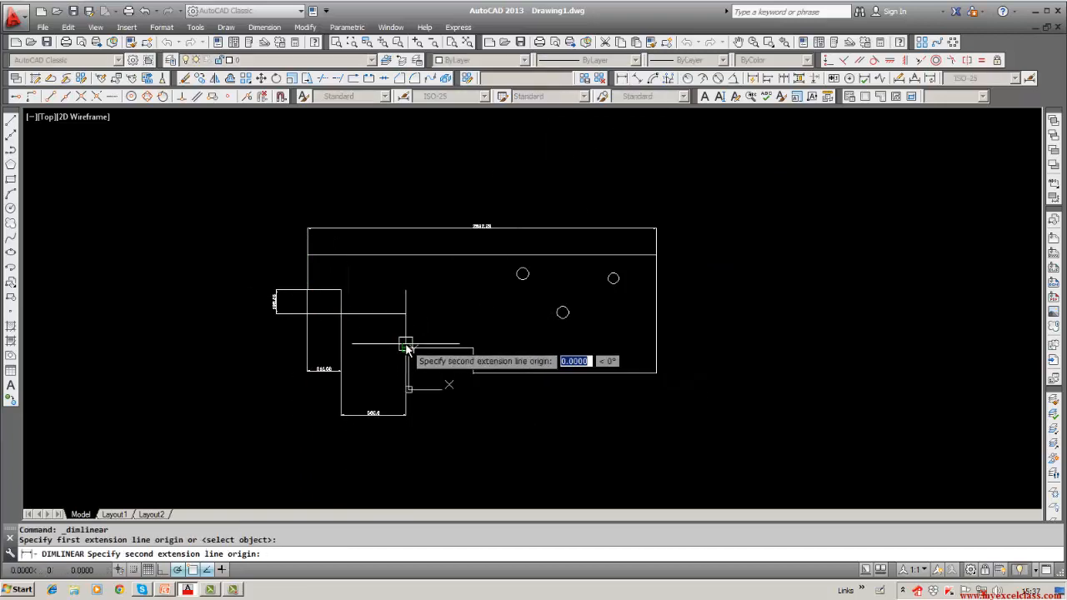
left_click(475, 375)
left_click(482, 415)
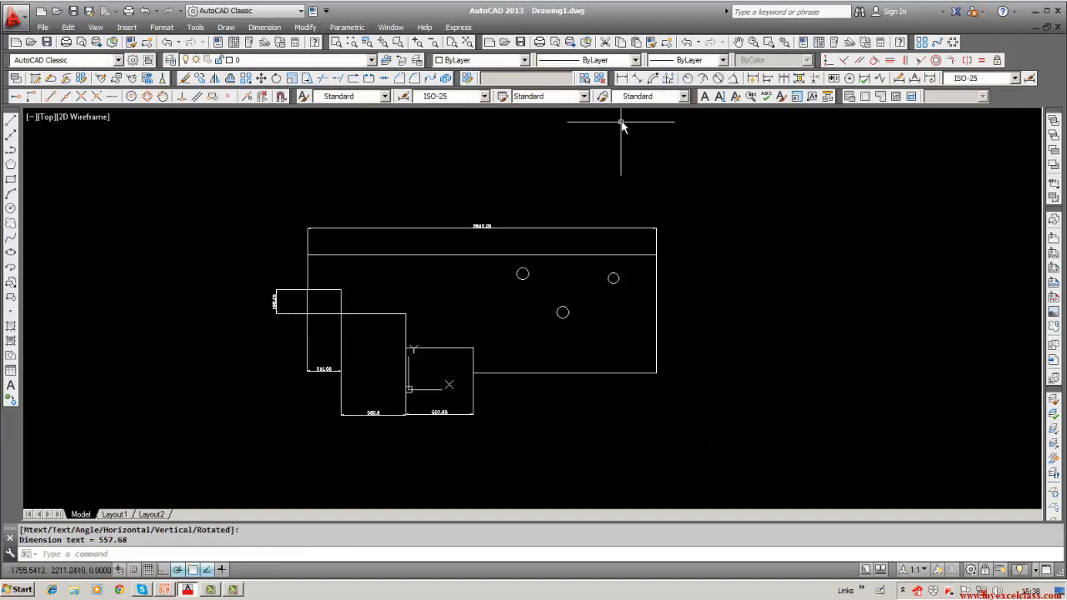
Add a vertical linear dimension for the full height of the right edge, placed outside the outline.
left_click(622, 78)
left_click(657, 254)
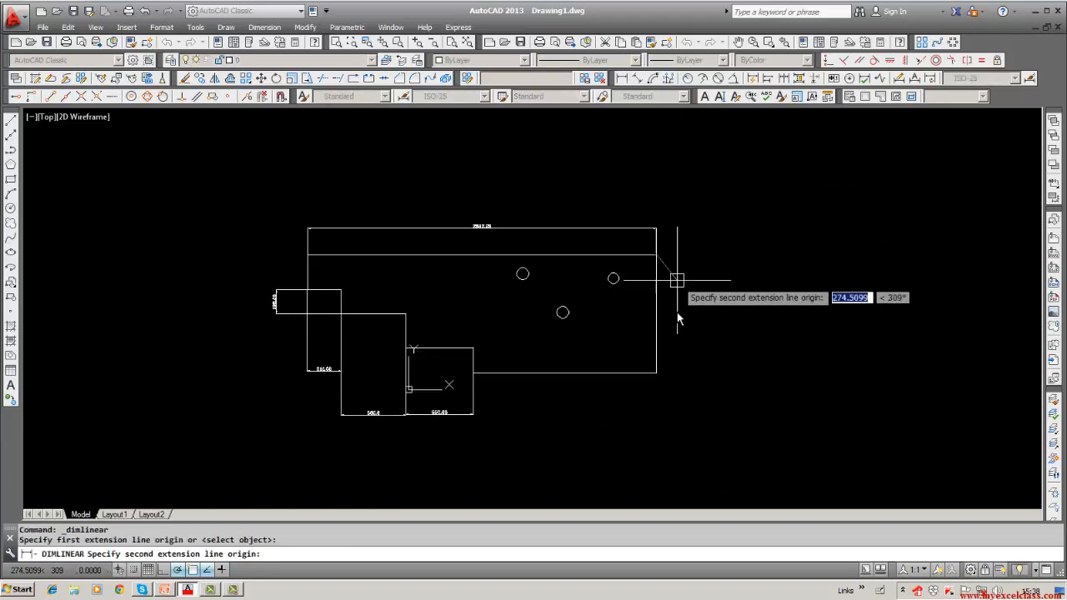
left_click(663, 375)
left_click(696, 337)
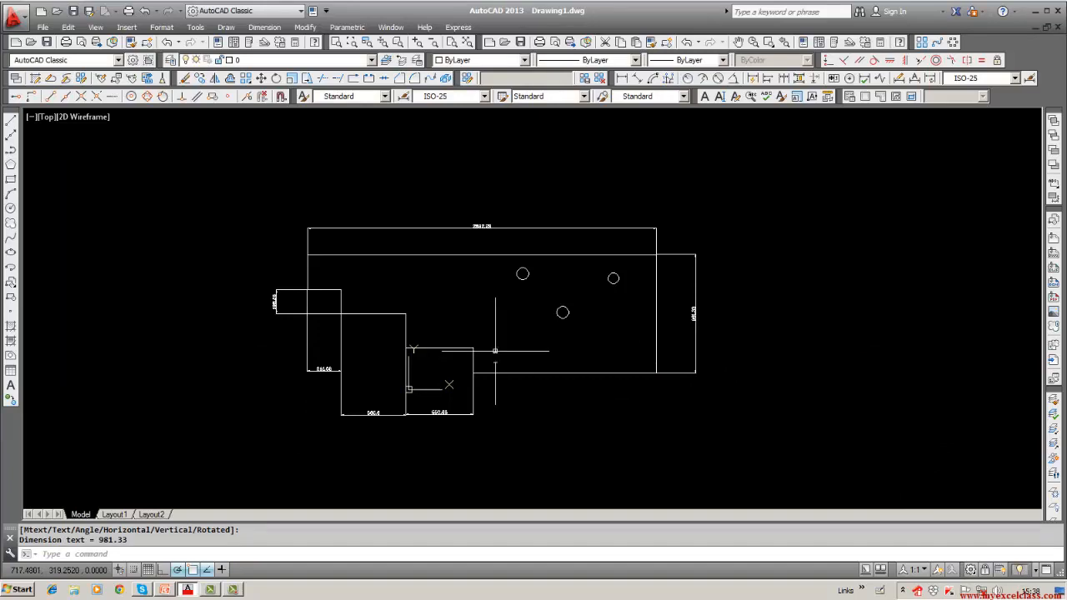
Dimension the vertical distance from the bottom-right corner to the middle circle's center, placed between the right edge and its height dimension.
left_click(621, 77)
left_click(657, 373)
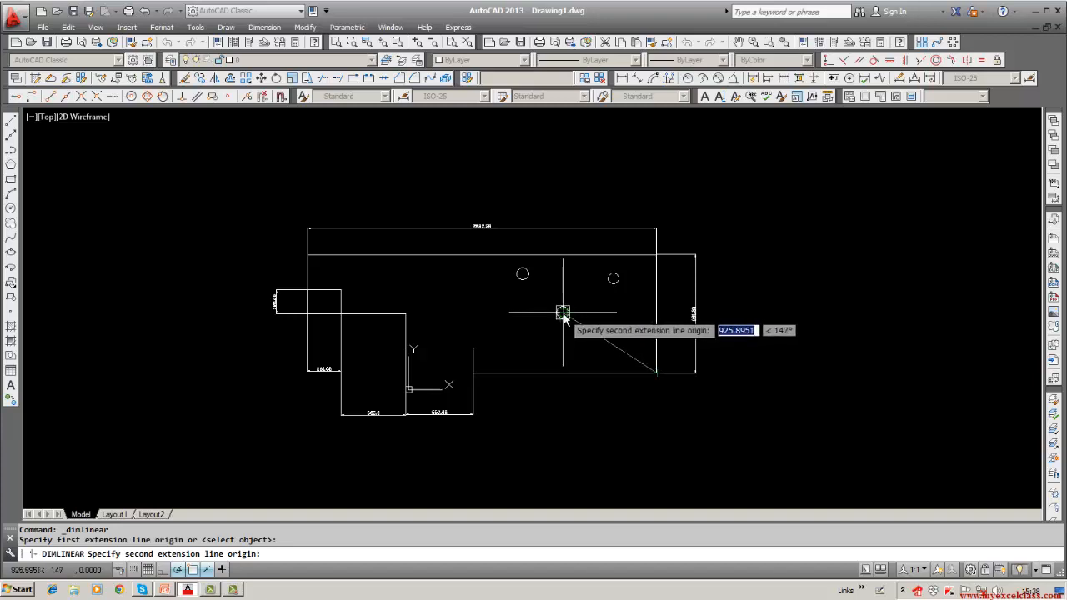
left_click(563, 313)
left_click(671, 324)
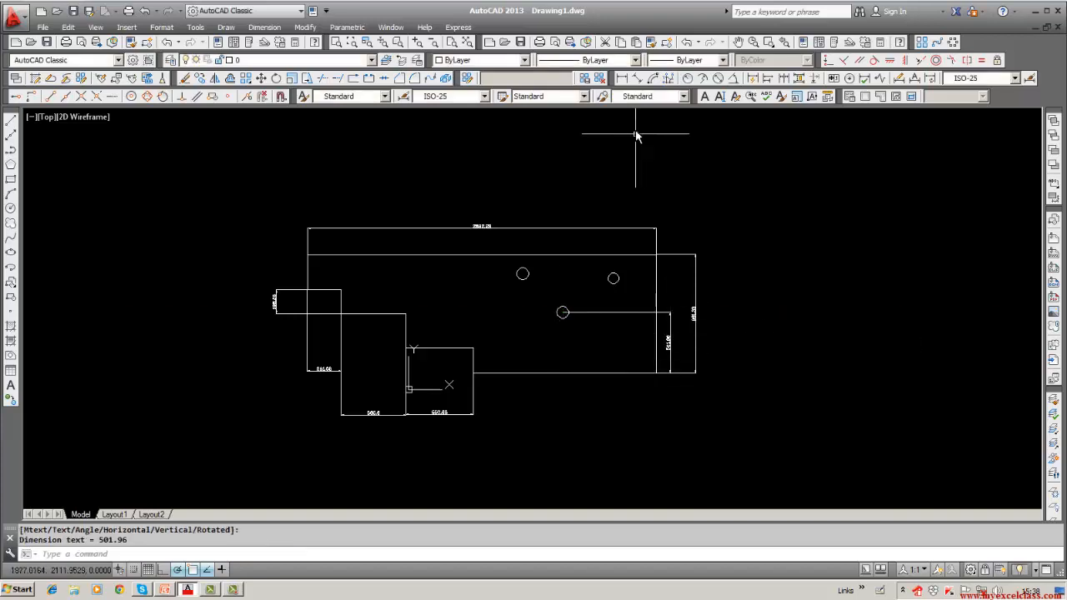
Dimension the horizontal distance from the bottom-right corner to the middle circle's center, placed below the outline.
left_click(621, 78)
left_click(657, 373)
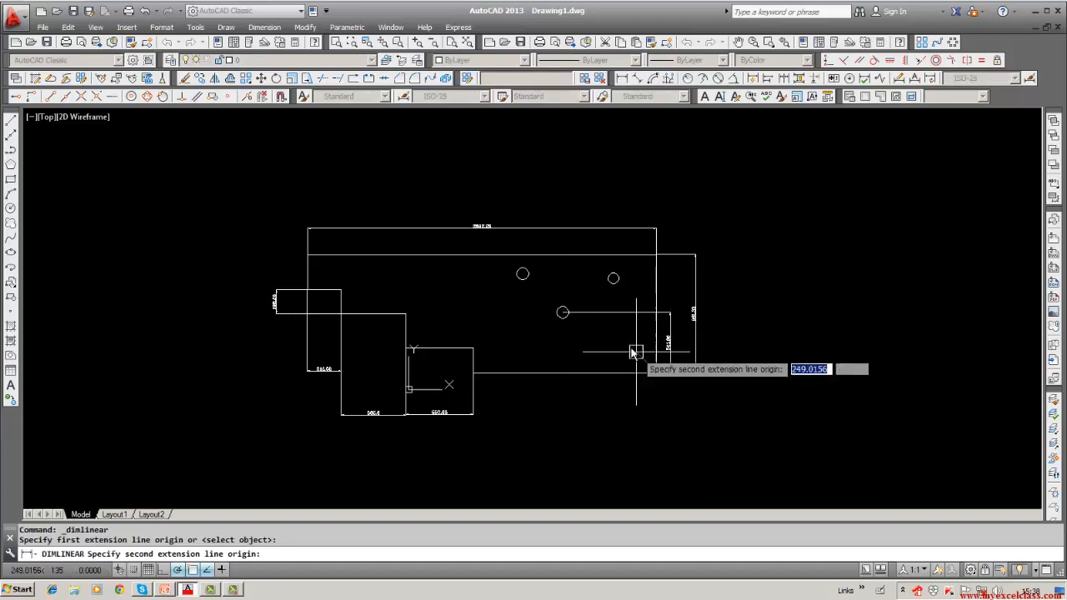
left_click(562, 312)
left_click(551, 429)
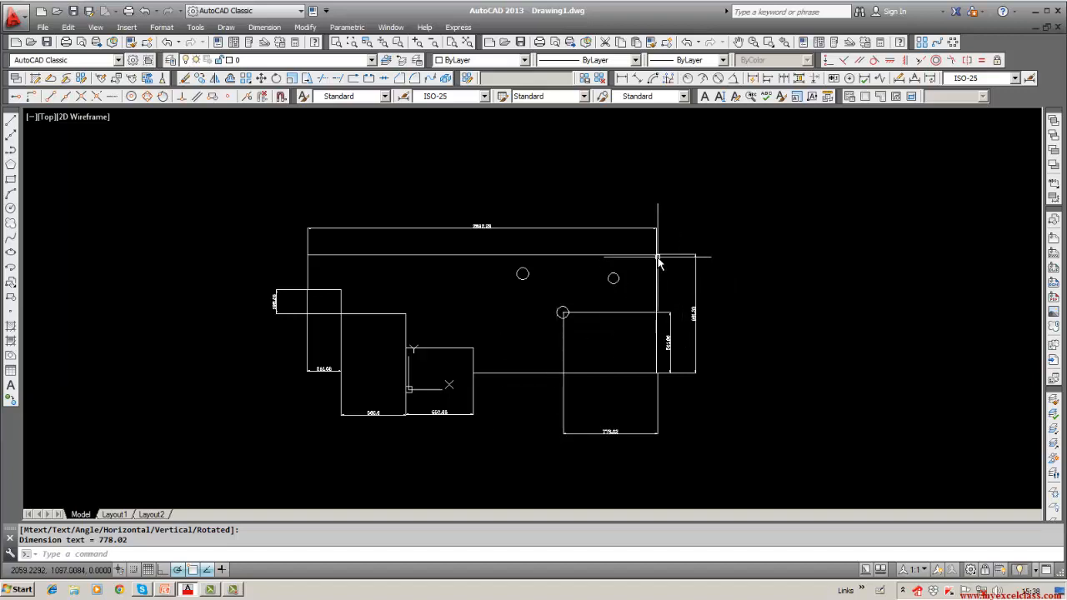
scroll(658, 262, "up", 2)
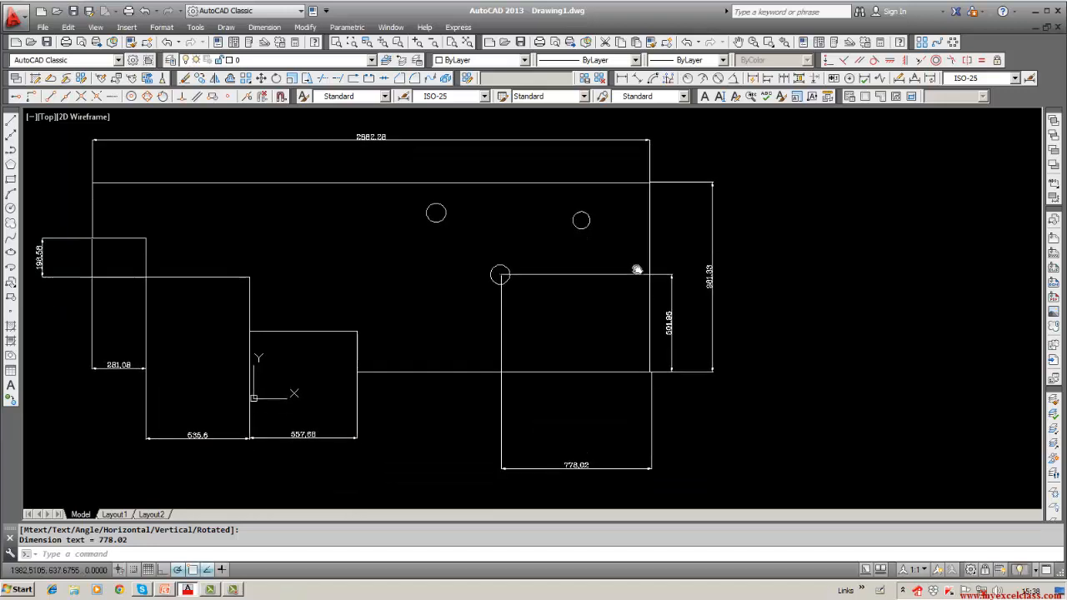
scroll(638, 270, "down", 2)
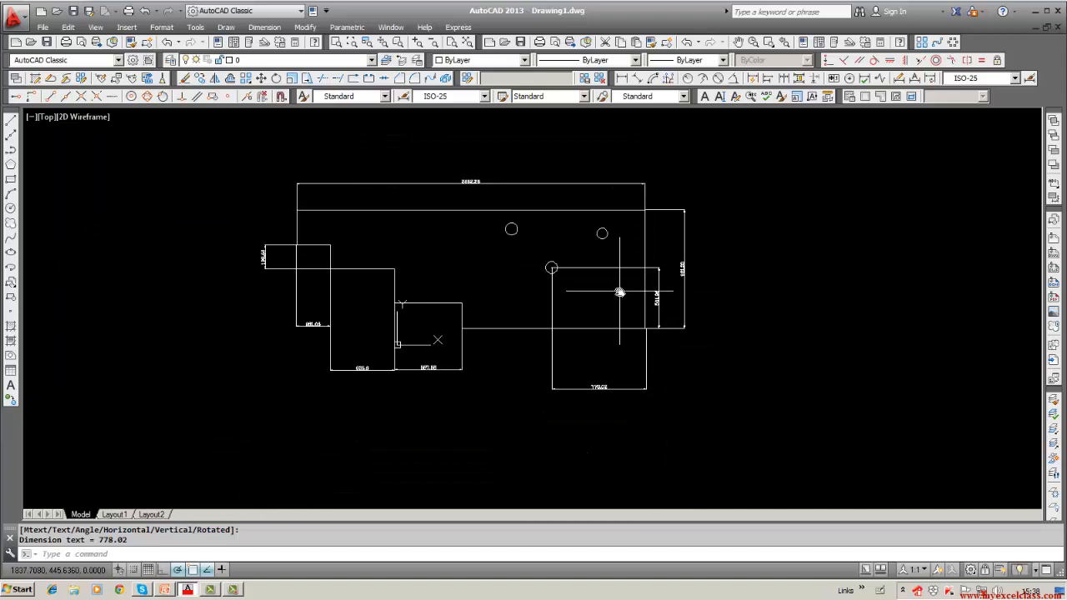
scroll(619, 292, "up", 2)
middle_click_drag(619, 292, 610, 318)
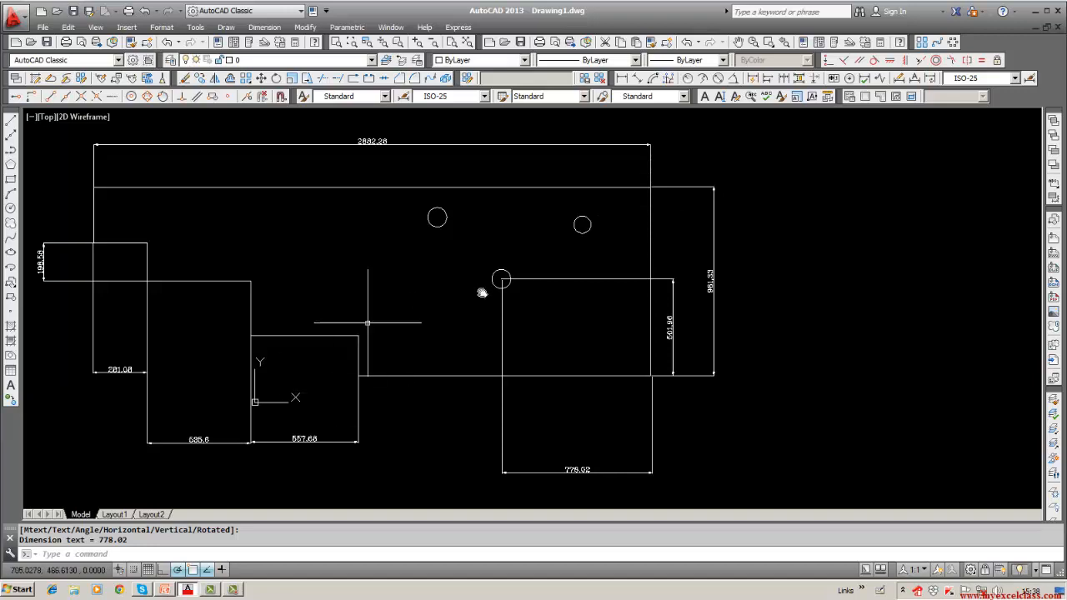
scroll(369, 371, "down", 2)
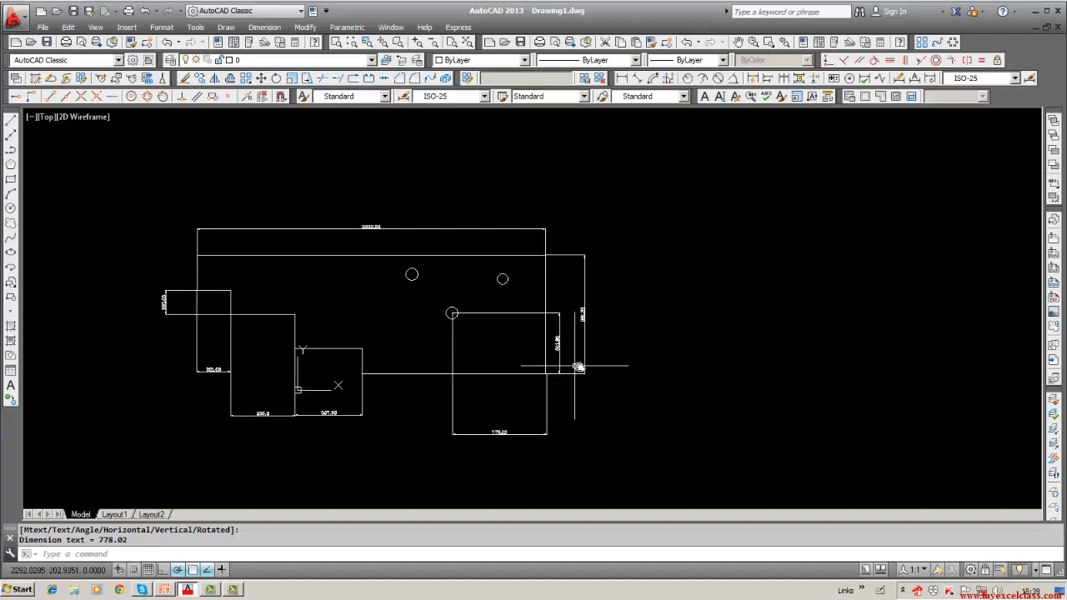
Erase the overall width dimension above the outline and the full-height dimension of the right edge.
left_click(185, 77)
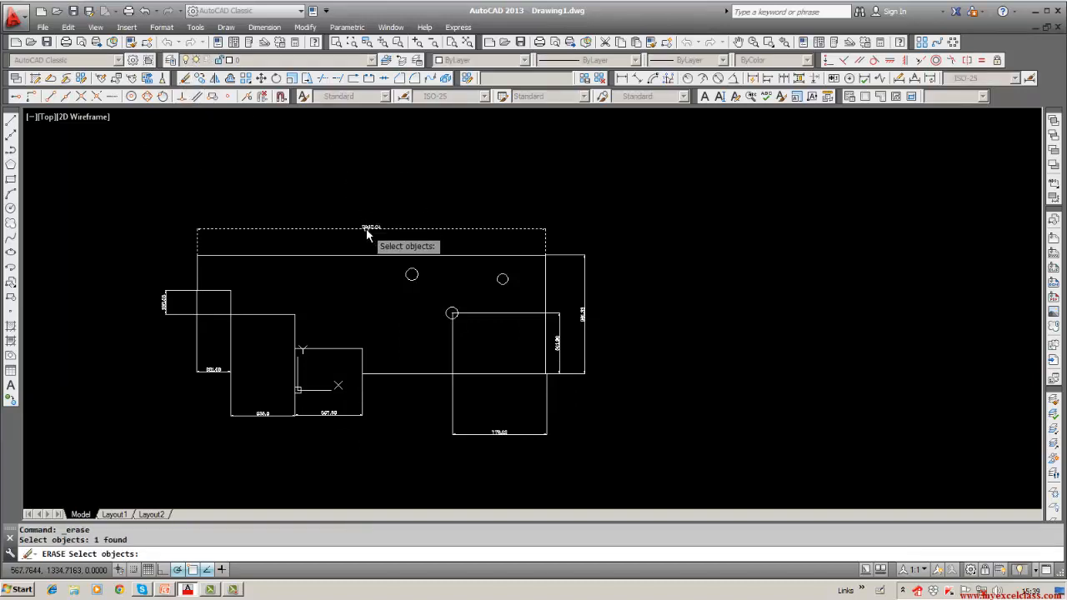
key("Return")
key("Return")
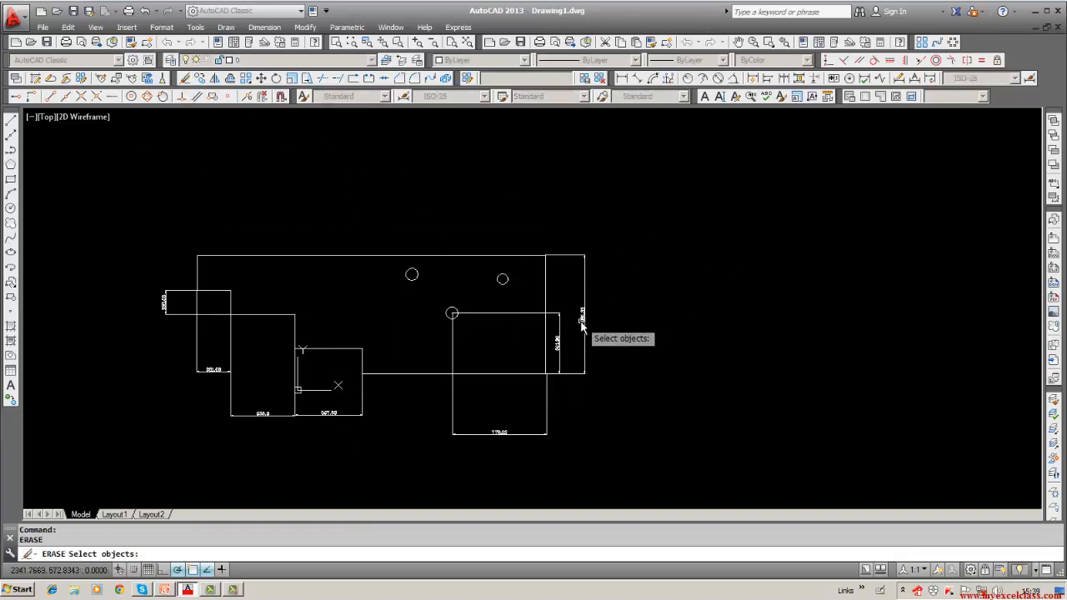
left_click(582, 328)
key("Return")
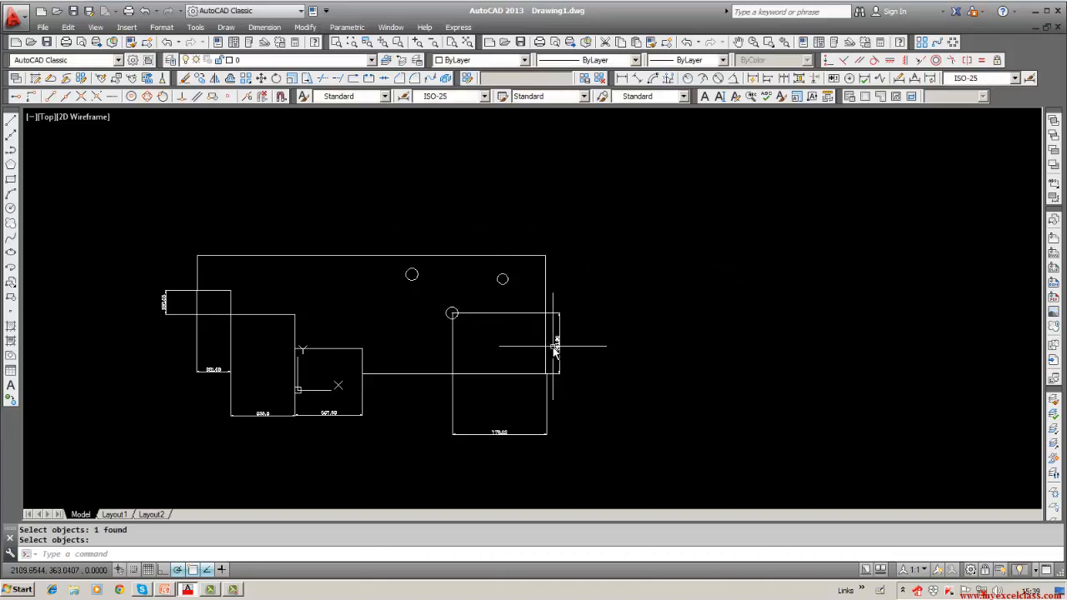
Erase the vertical and horizontal dimensions locating the middle circle's center from the bottom-right corner.
double_click(557, 350)
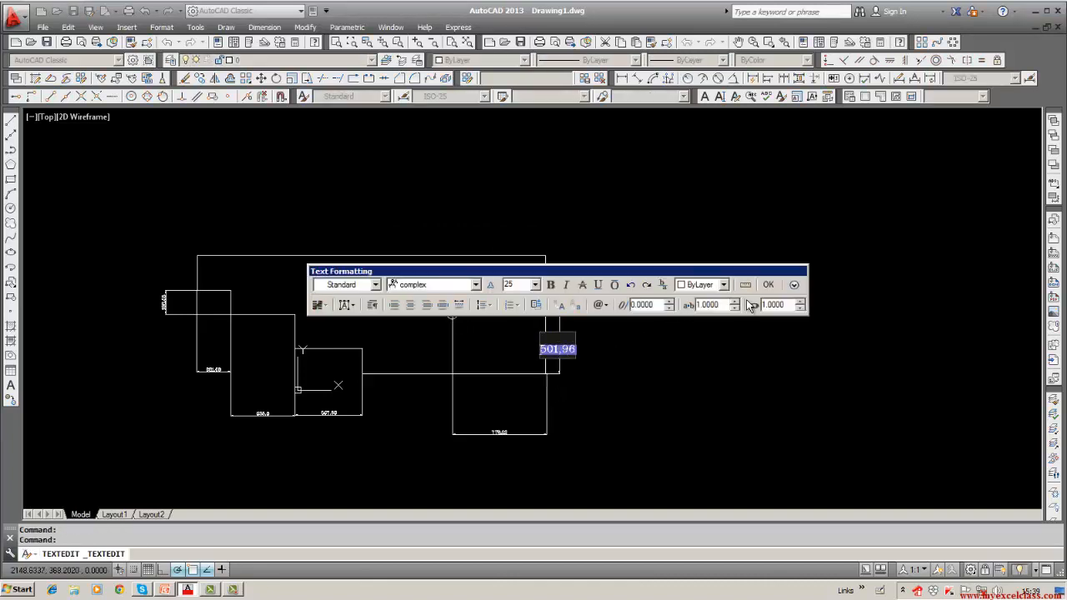
left_click(768, 285)
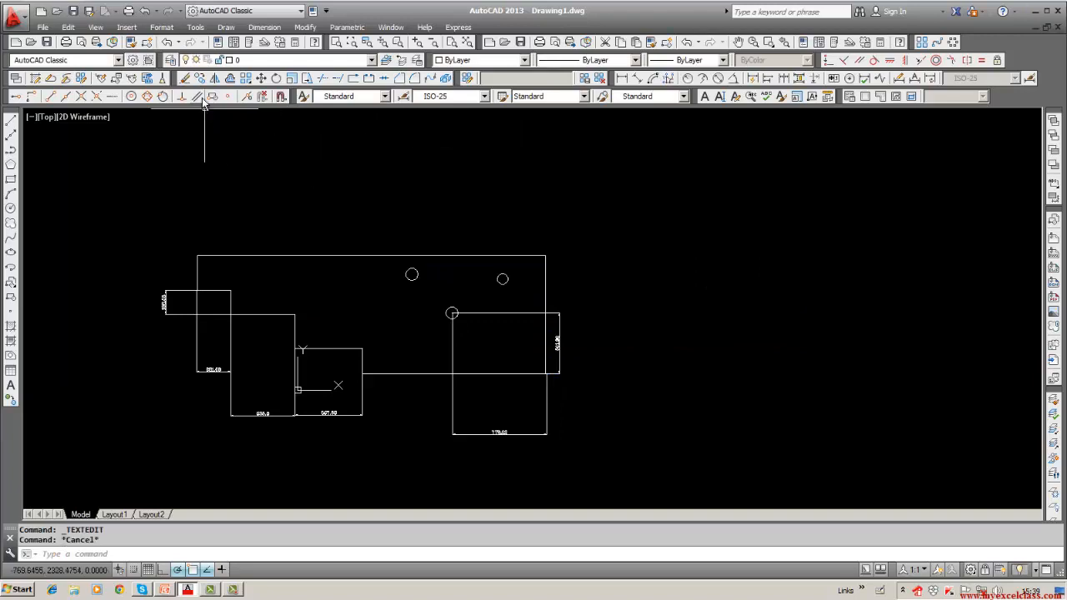
left_click(189, 78)
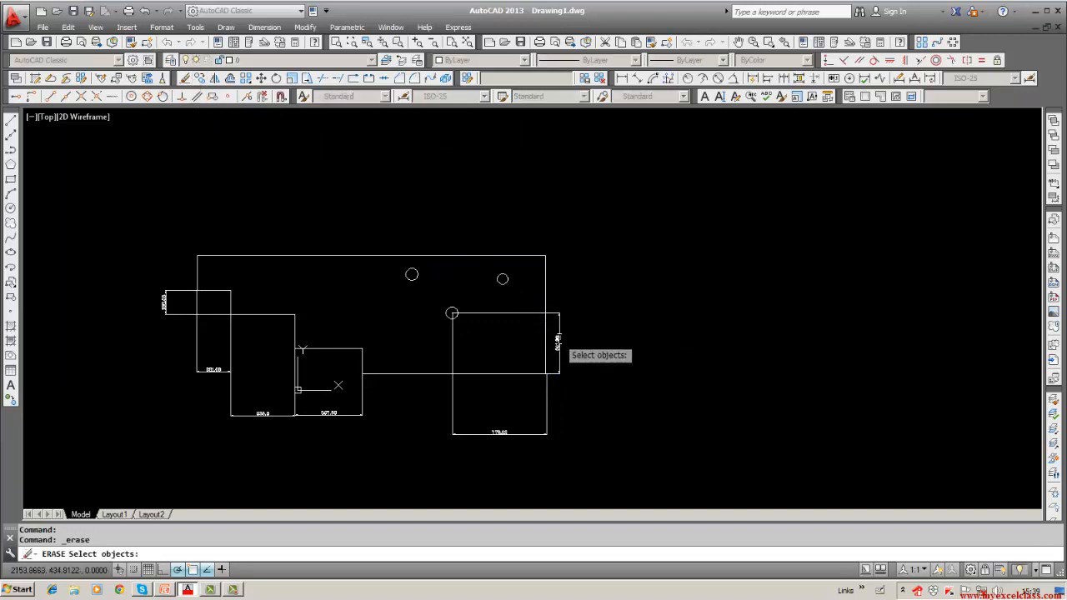
key("Return")
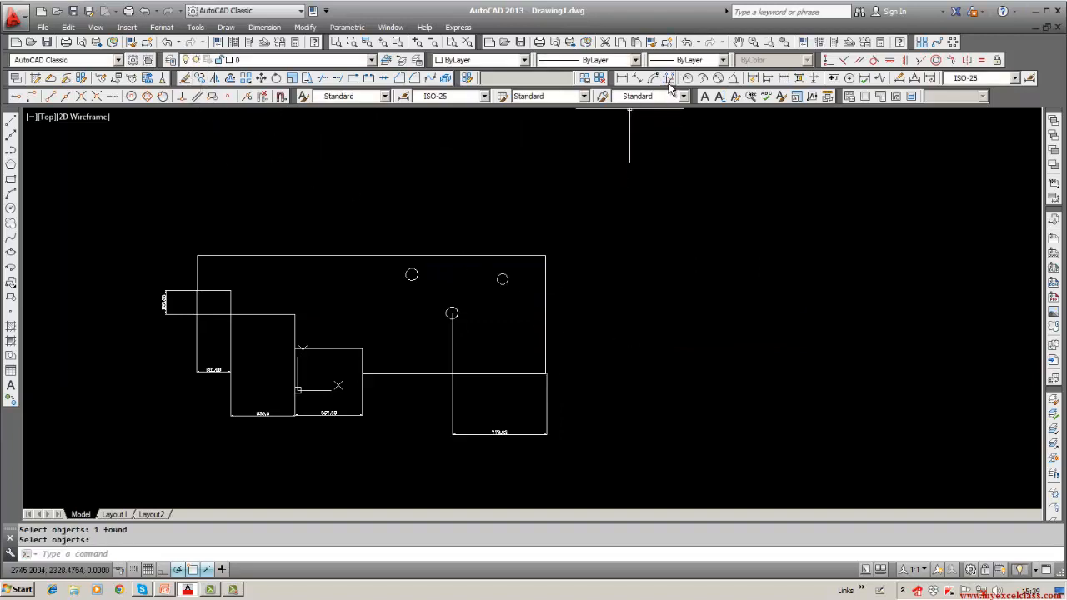
key("Return")
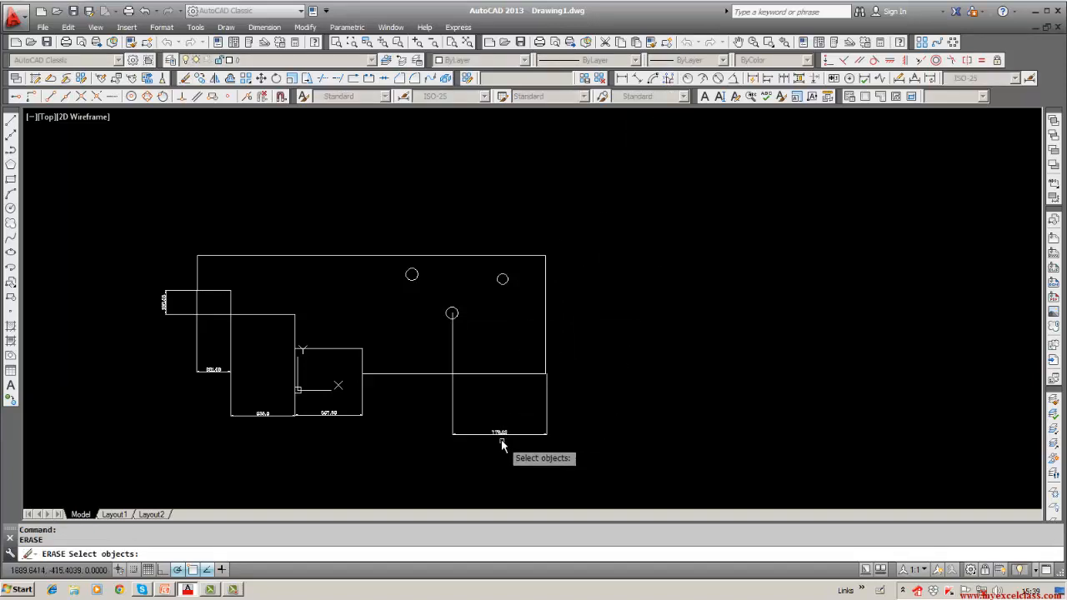
left_click(500, 437)
key("Return")
Erase all remaining staircase dimensions: both tread widths, the short upper underside edge's width and the first riser's height.
key("Return")
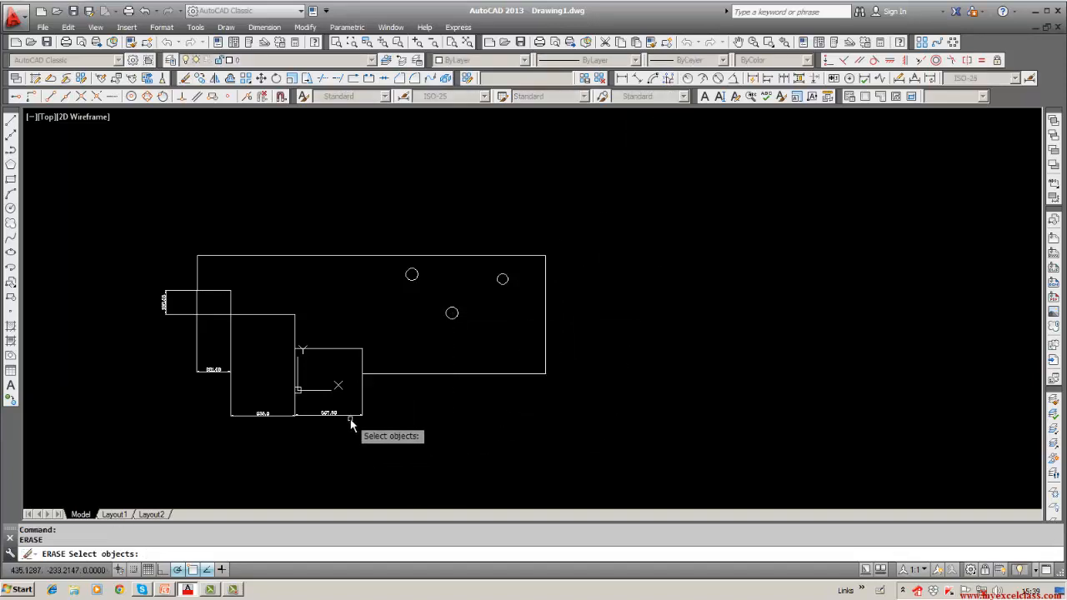
left_click(352, 423)
key("Return")
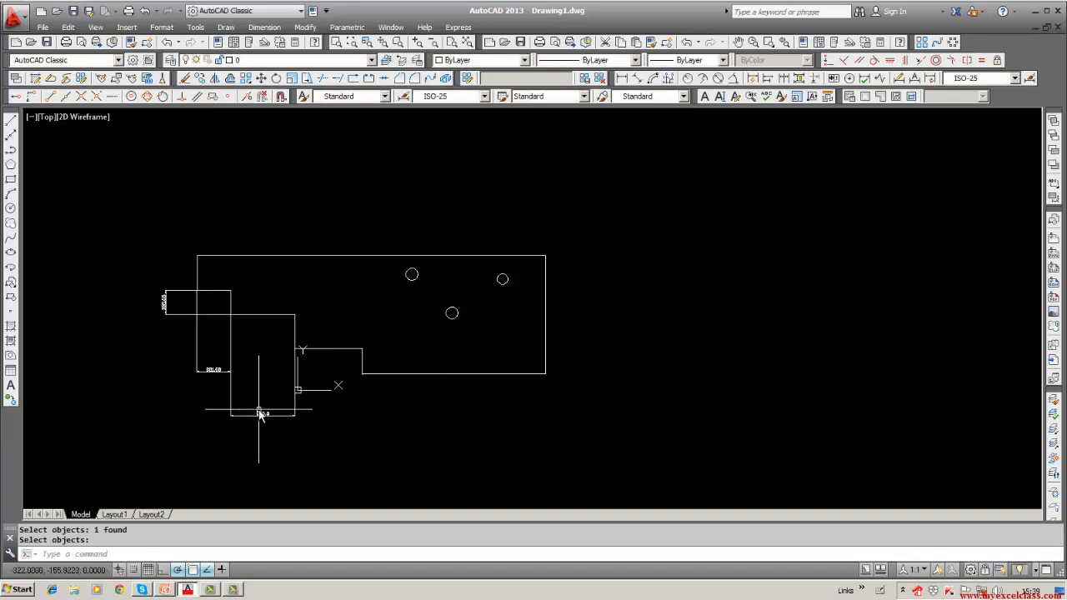
double_click(261, 415)
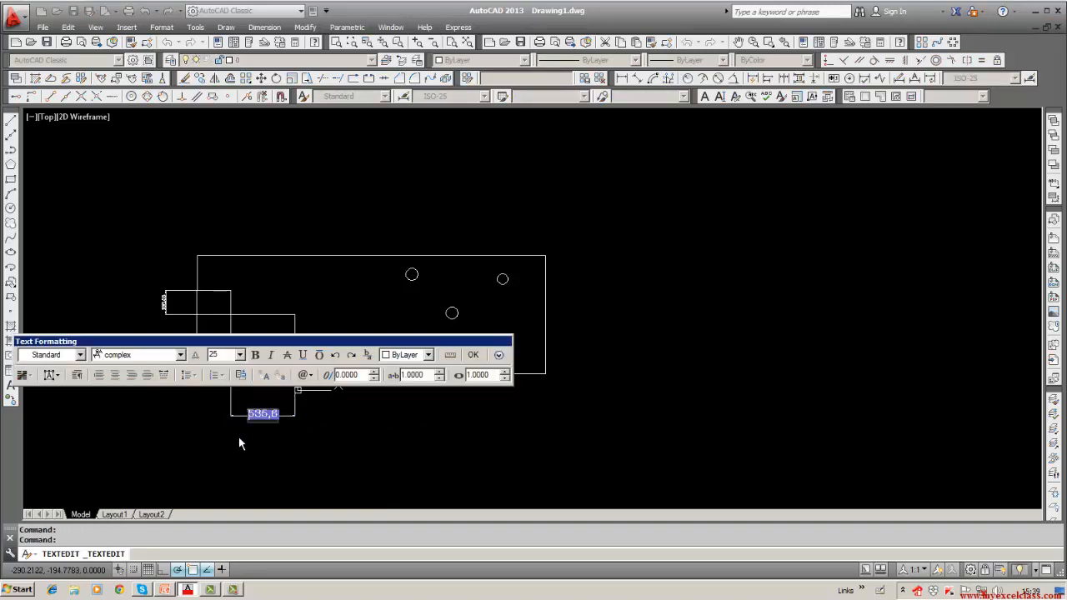
left_click(479, 356)
left_click(185, 78)
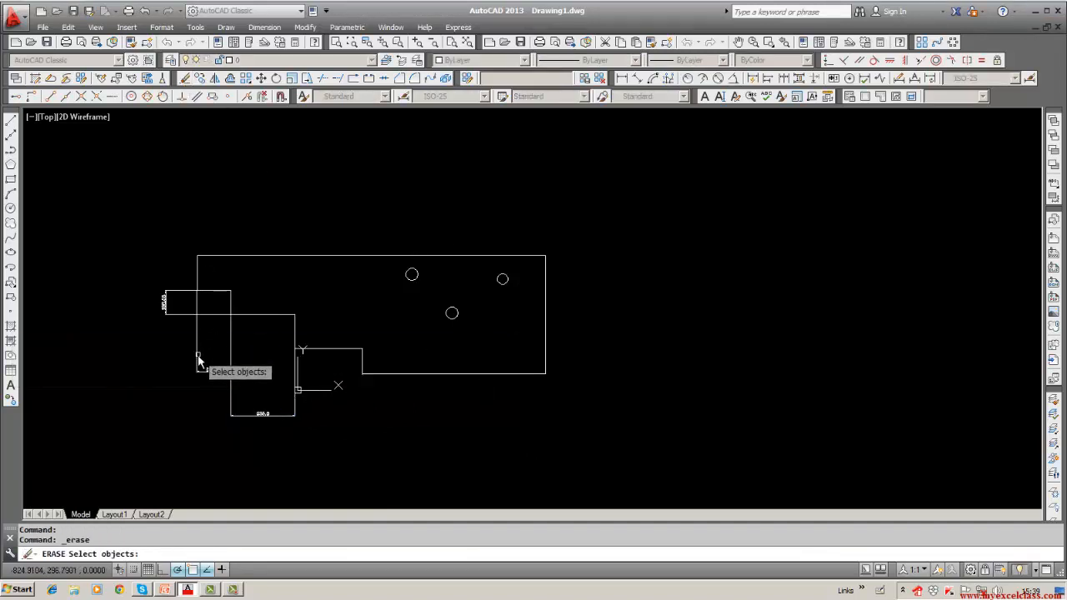
left_click(164, 306)
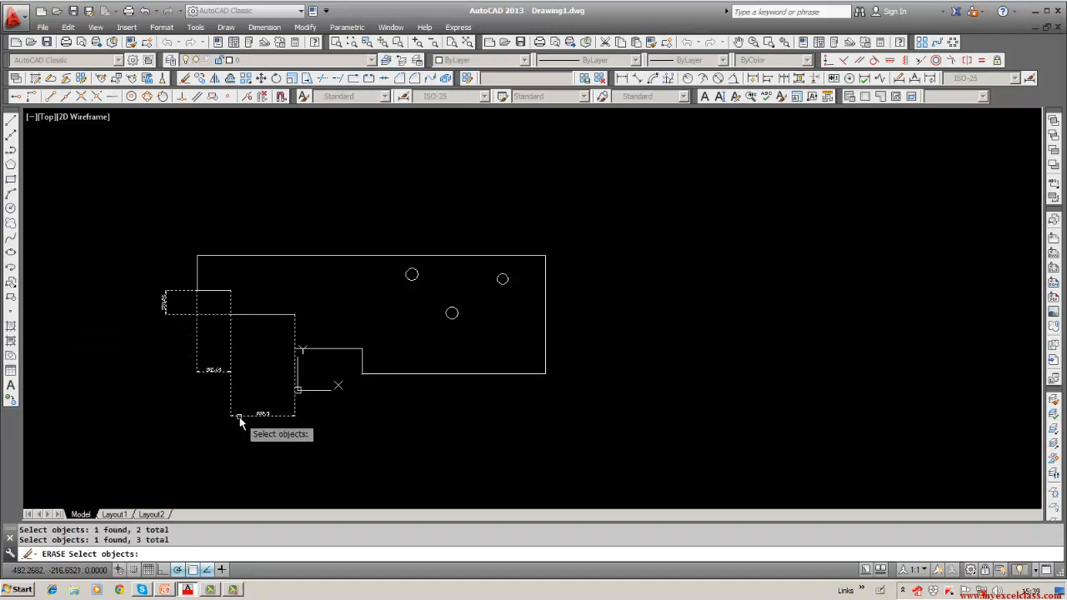
key("Return")
middle_click_drag(241, 417, 271, 406)
key("Escape")
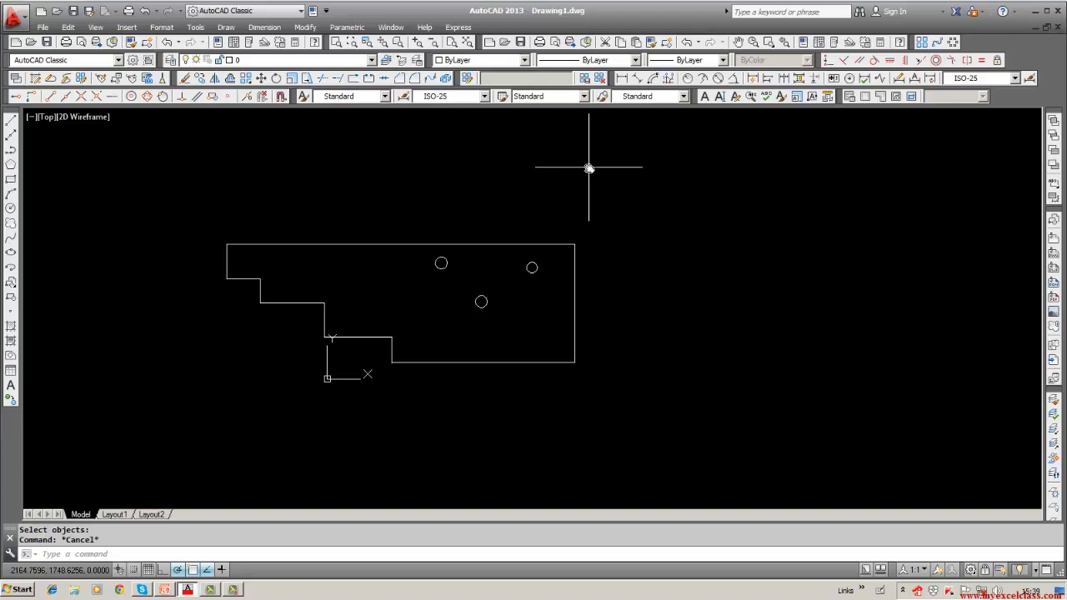
Add X and Y ordinate dimensions to the outline's top-right corner, with jogged leaders running above and to the right of it.
left_click(668, 79)
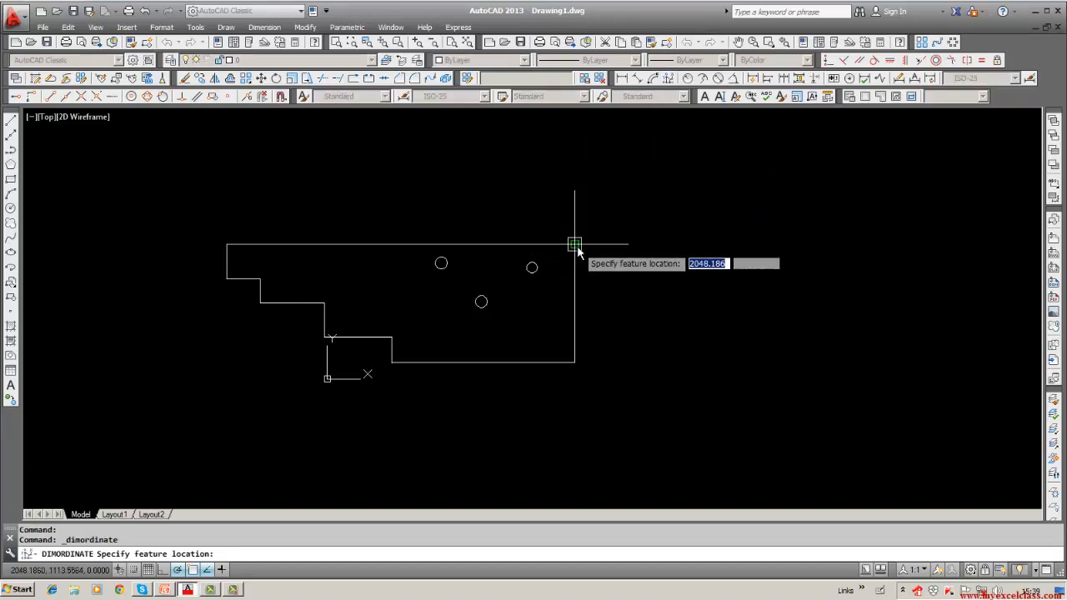
left_click(575, 244)
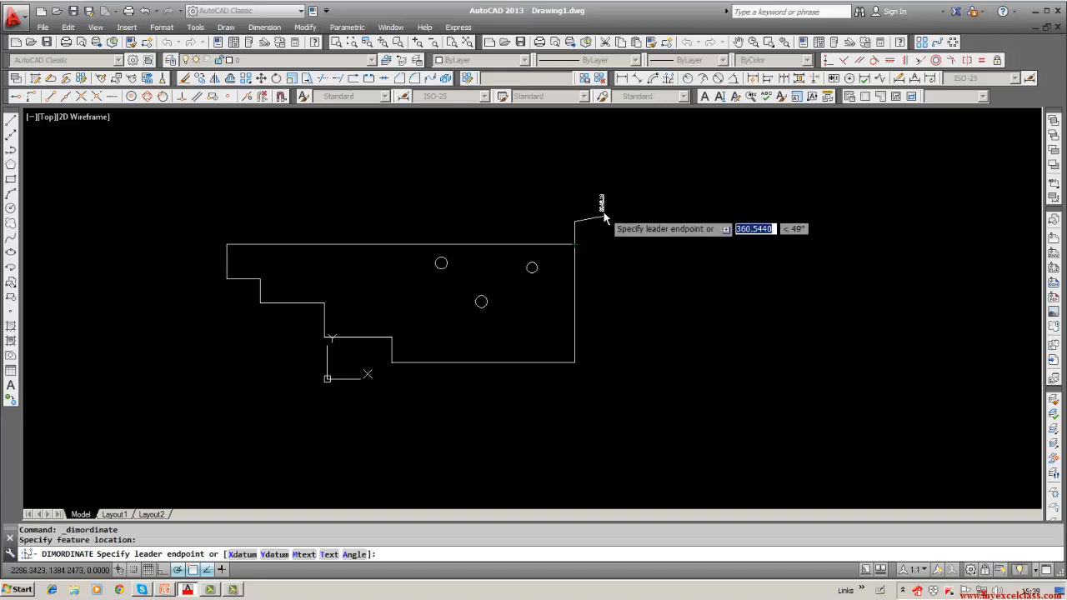
left_click(599, 212)
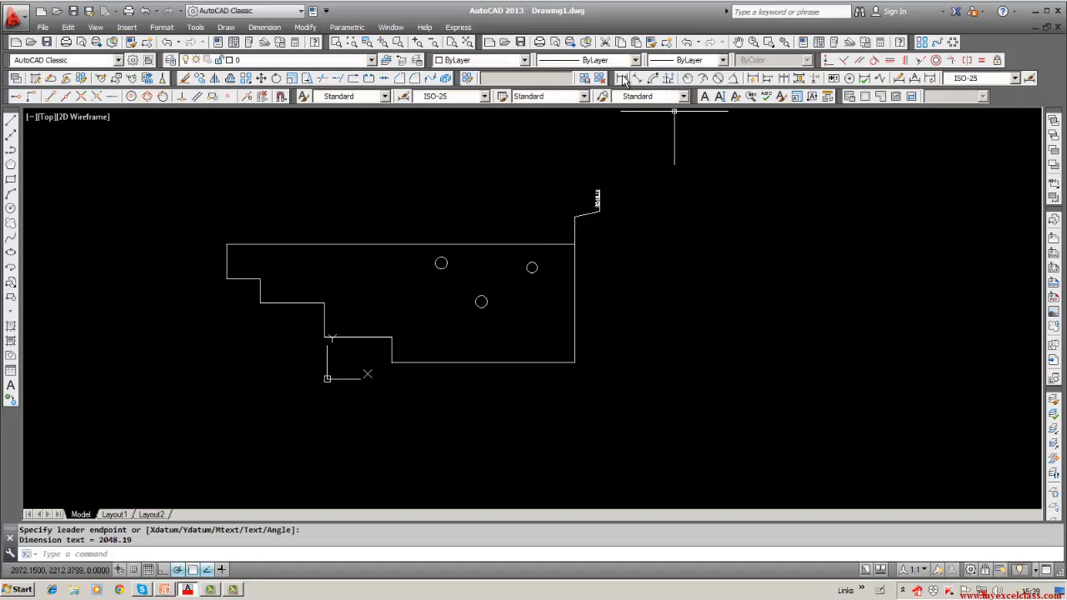
left_click(668, 79)
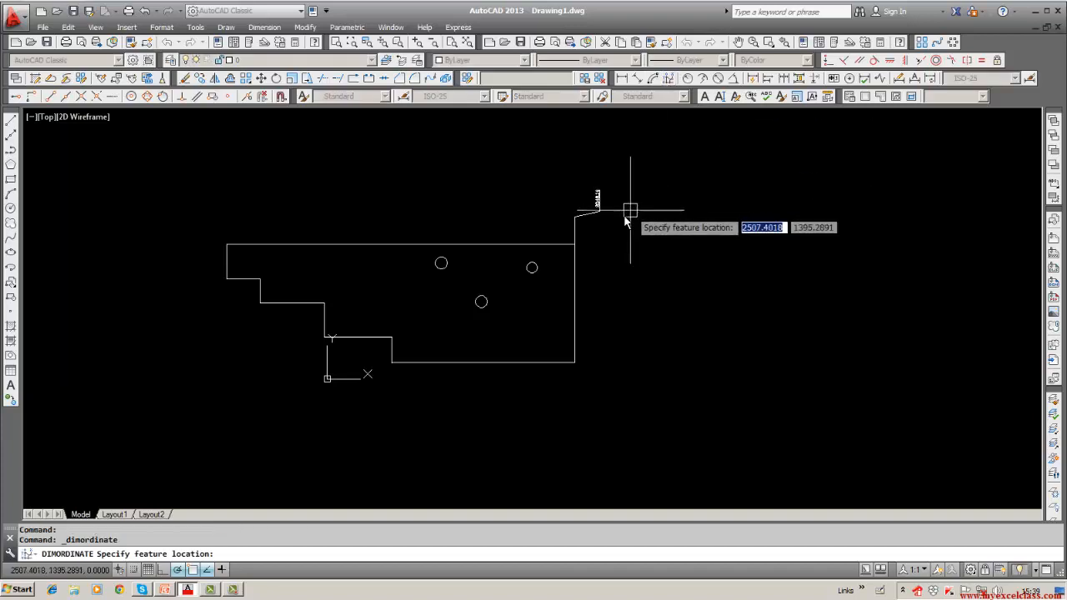
left_click(576, 244)
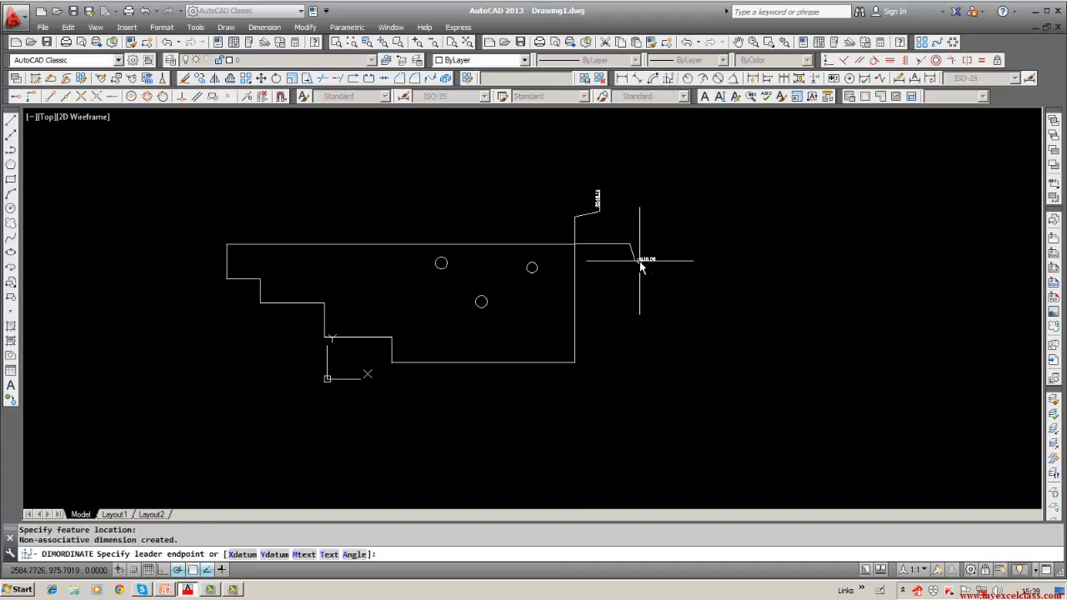
left_click(640, 261)
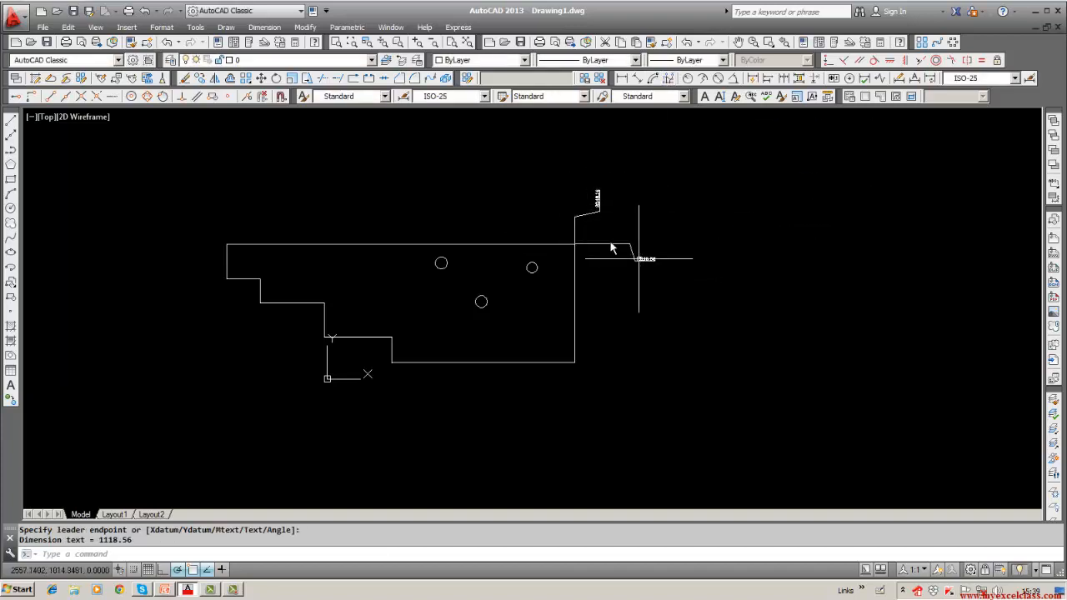
scroll(581, 222, "up", 2)
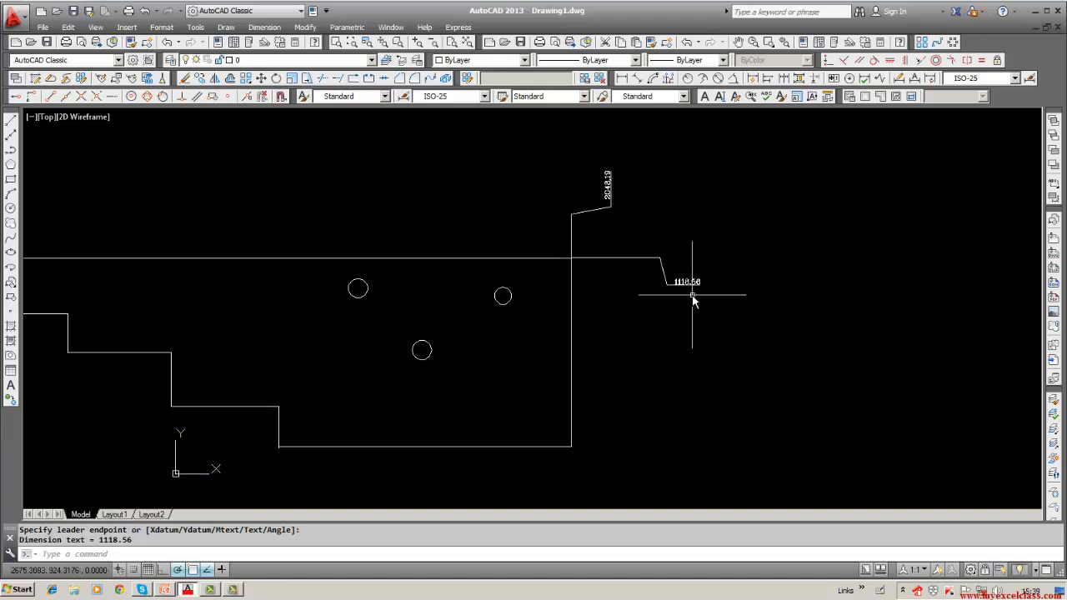
scroll(694, 299, "down", 2)
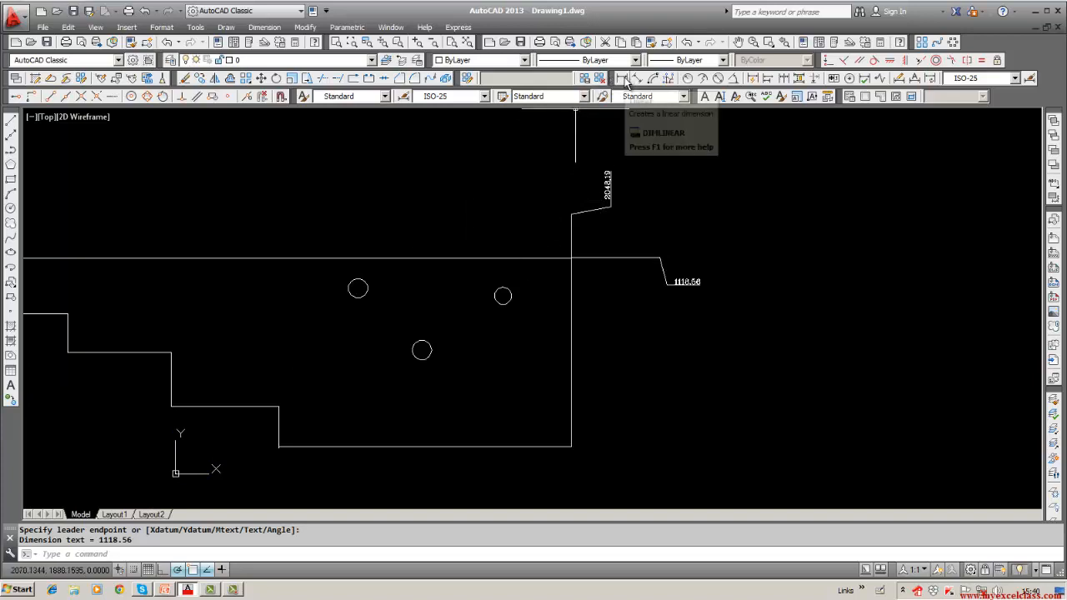
Add X and Y ordinate dimensions to the rightmost circle's center, ending above the top edge and outside the right edge.
left_click(667, 82)
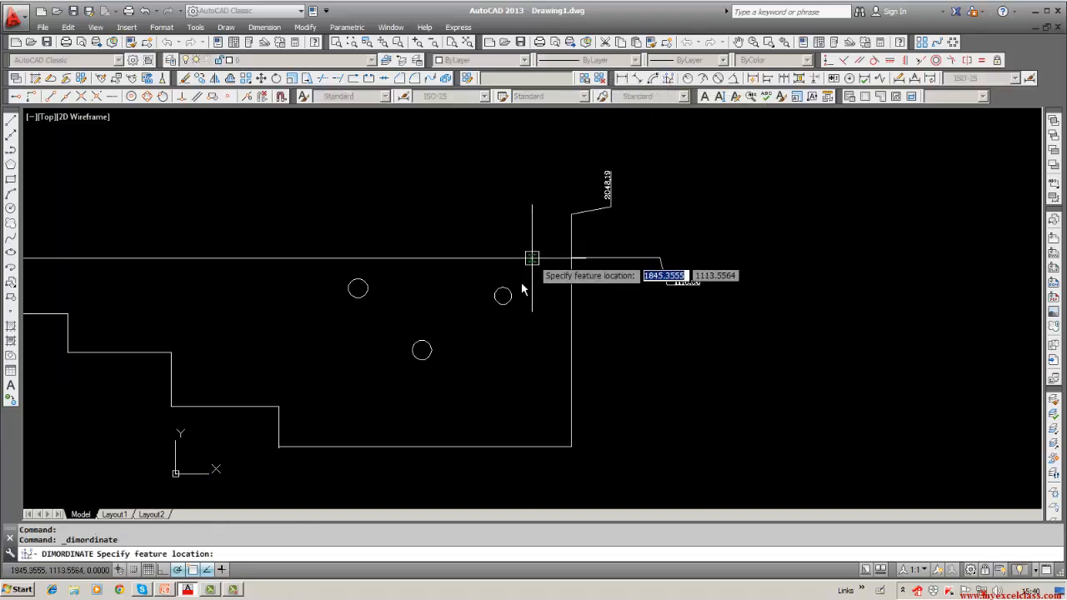
left_click(503, 295)
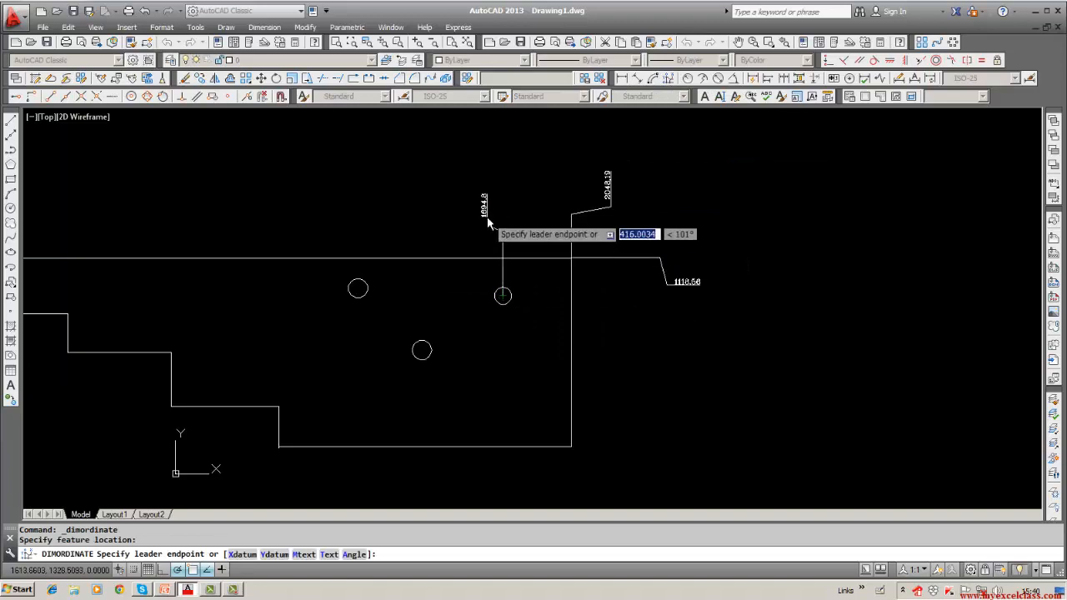
left_click(488, 224)
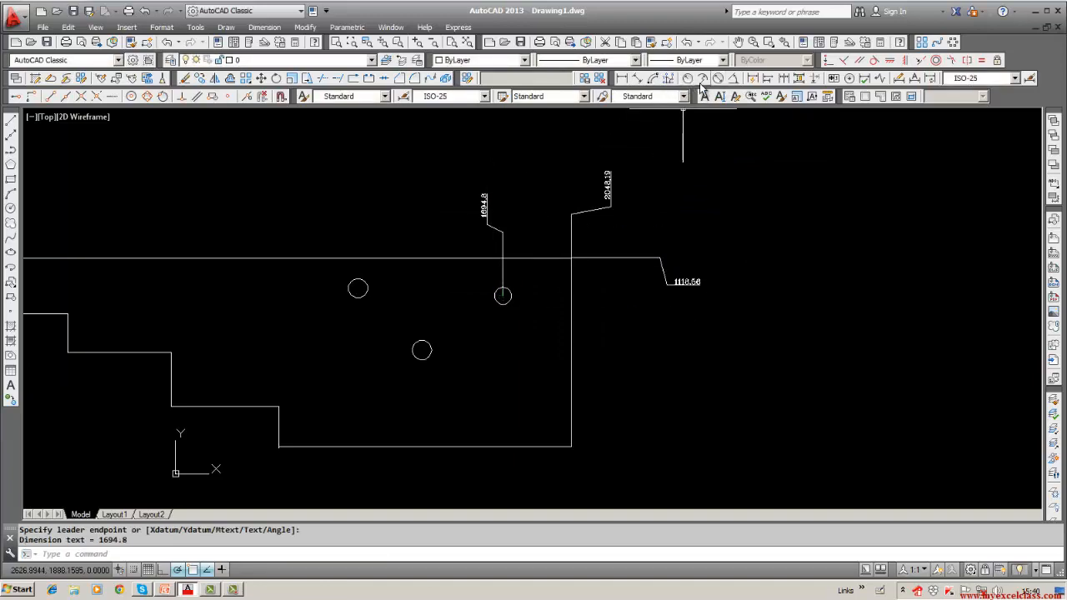
left_click(667, 82)
left_click(503, 295)
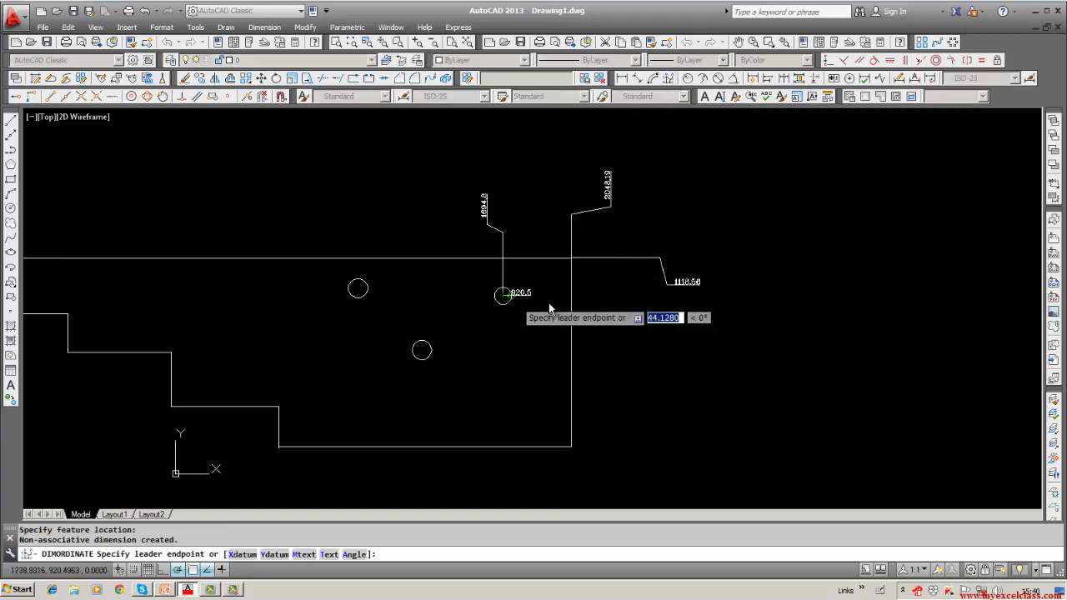
left_click(595, 311)
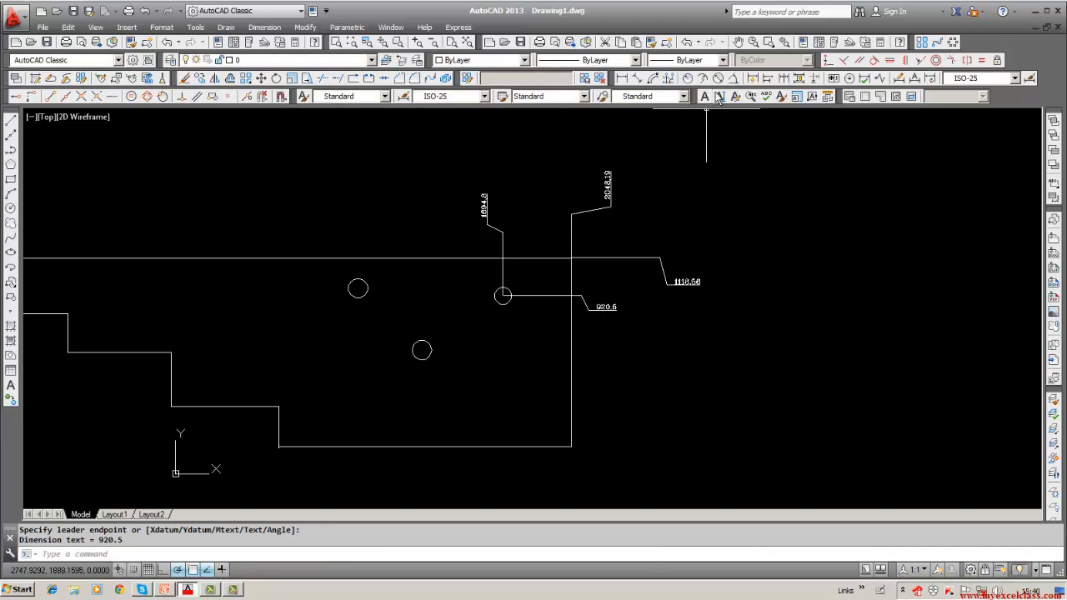
Add a Y ordinate dimension to the middle circle's center, with its leader ending outside the right edge.
left_click(672, 79)
left_click(421, 350)
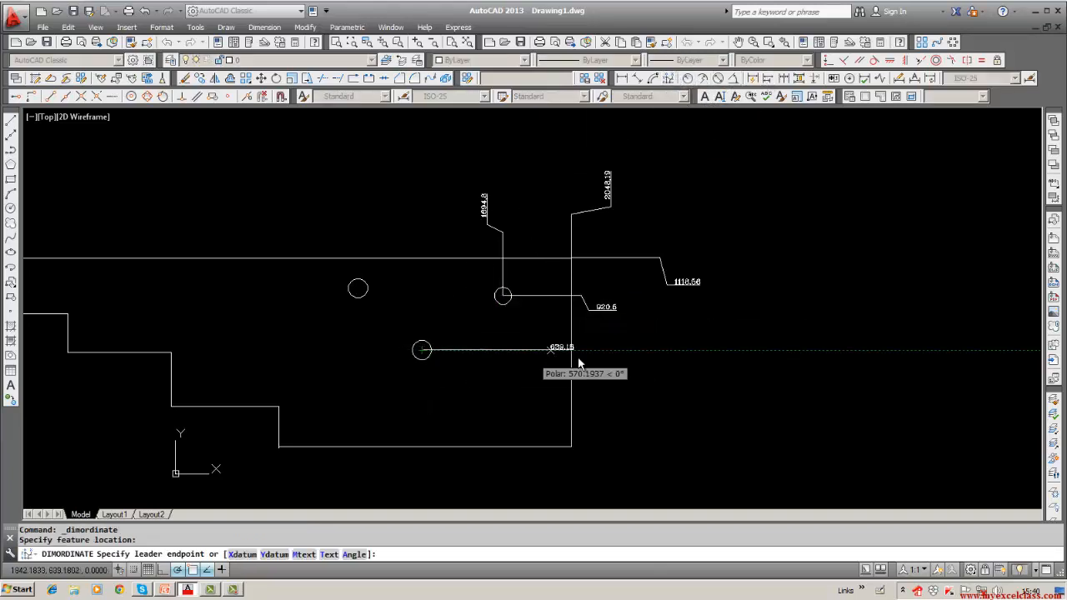
left_click(629, 377)
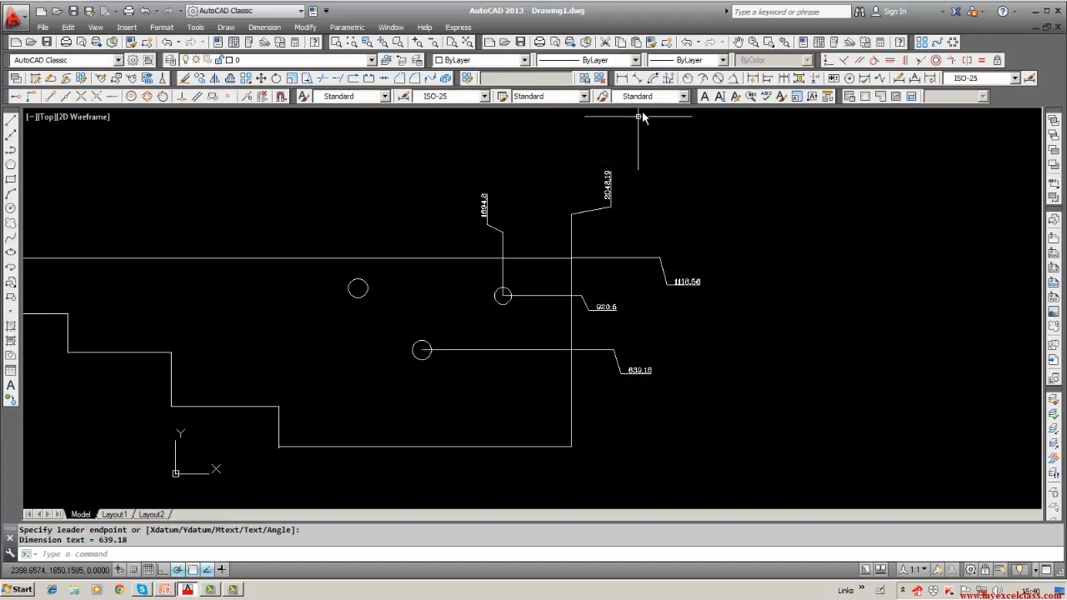
Add an X ordinate dimension to the middle circle's center, with its jogged leader ending above the top edge.
left_click(672, 80)
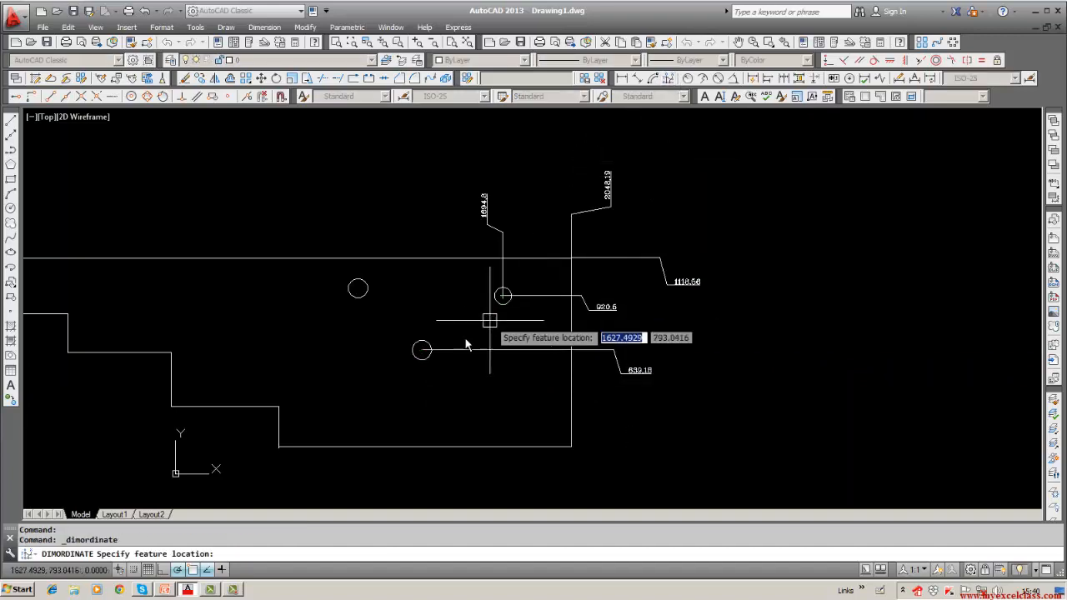
left_click(422, 350)
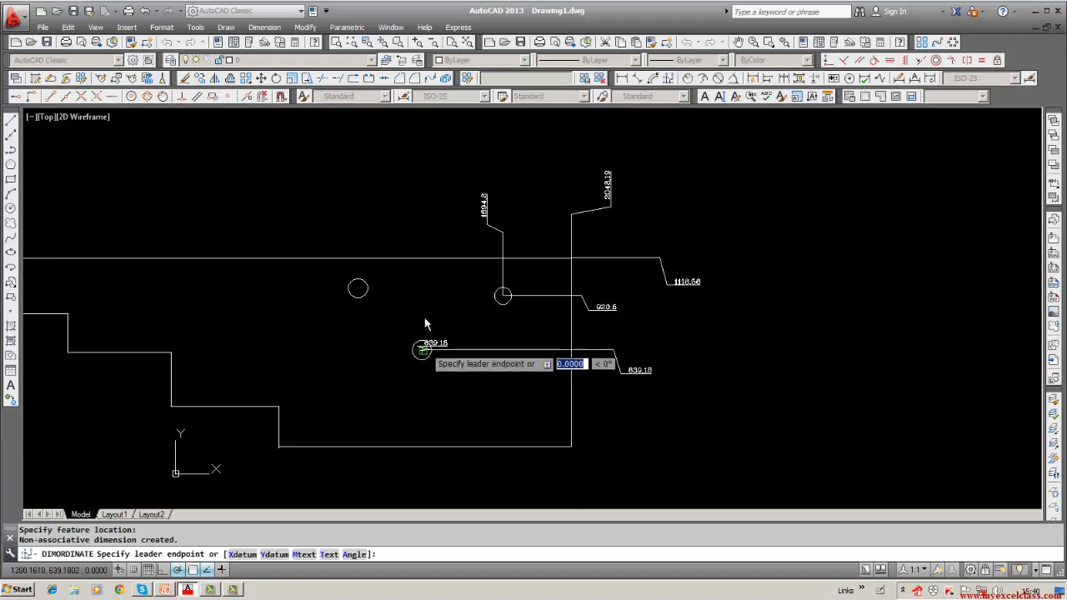
left_click(425, 219)
middle_click_drag(394, 289, 420, 288)
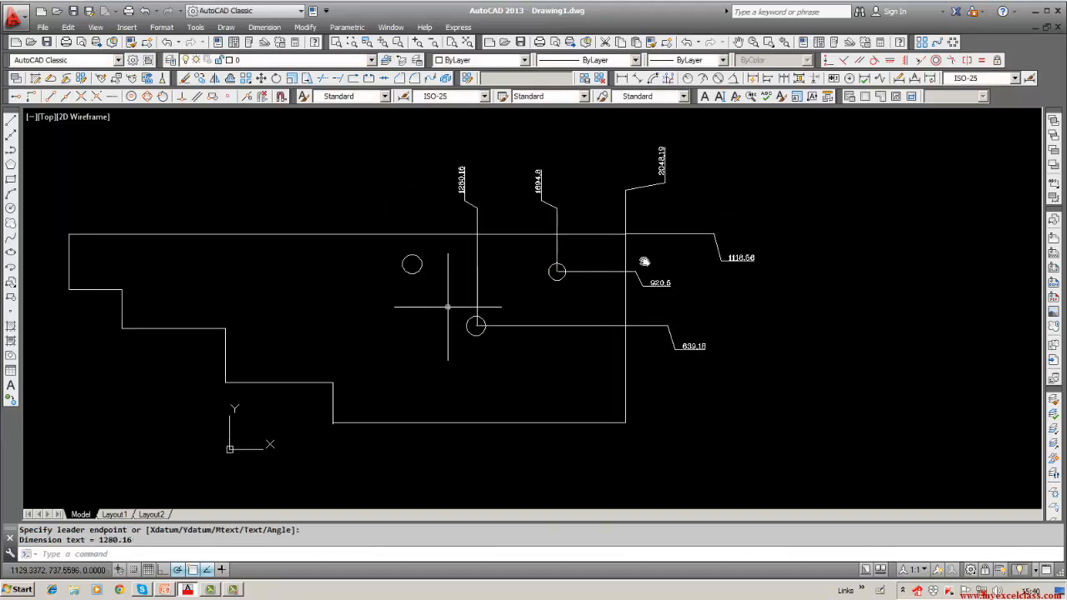
Try a Y ordinate dimension on the outline's top-right corner with its leader ending at the bottom edge's left corner, and erase it.
left_click(668, 78)
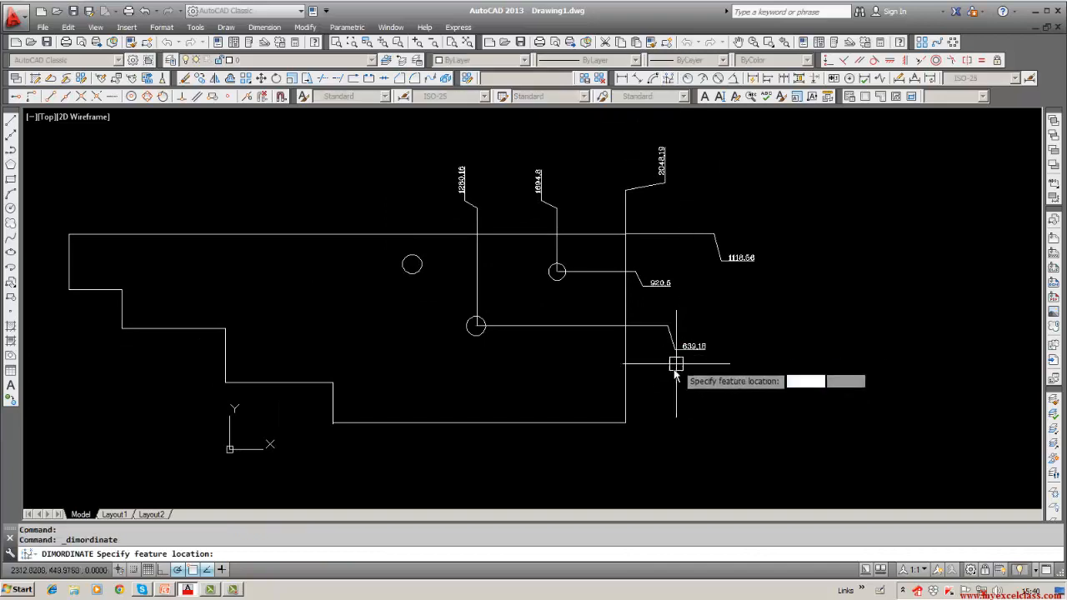
left_click(631, 235)
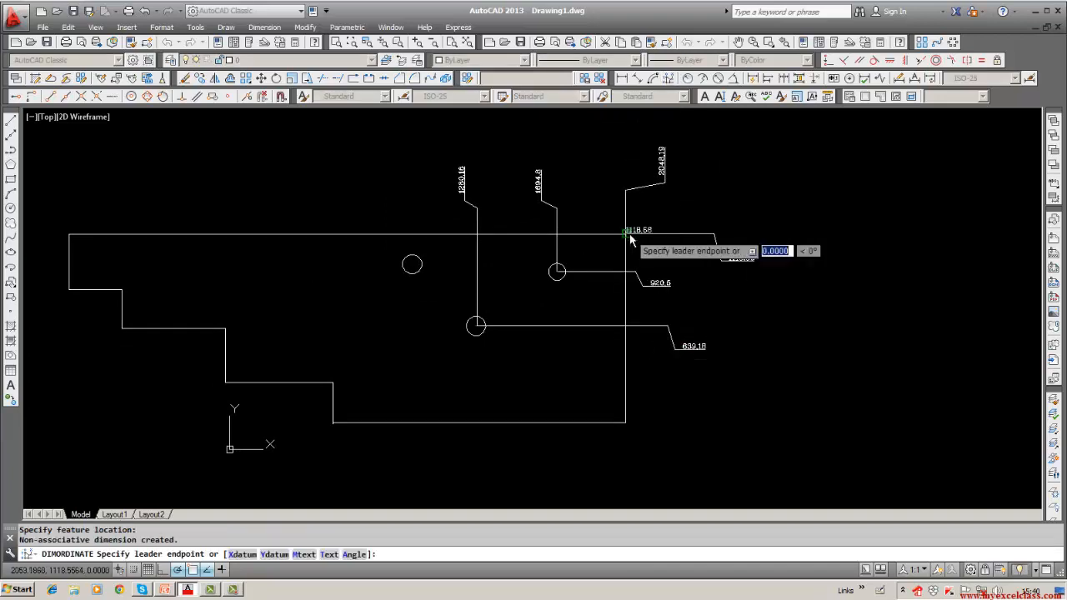
left_click(330, 423)
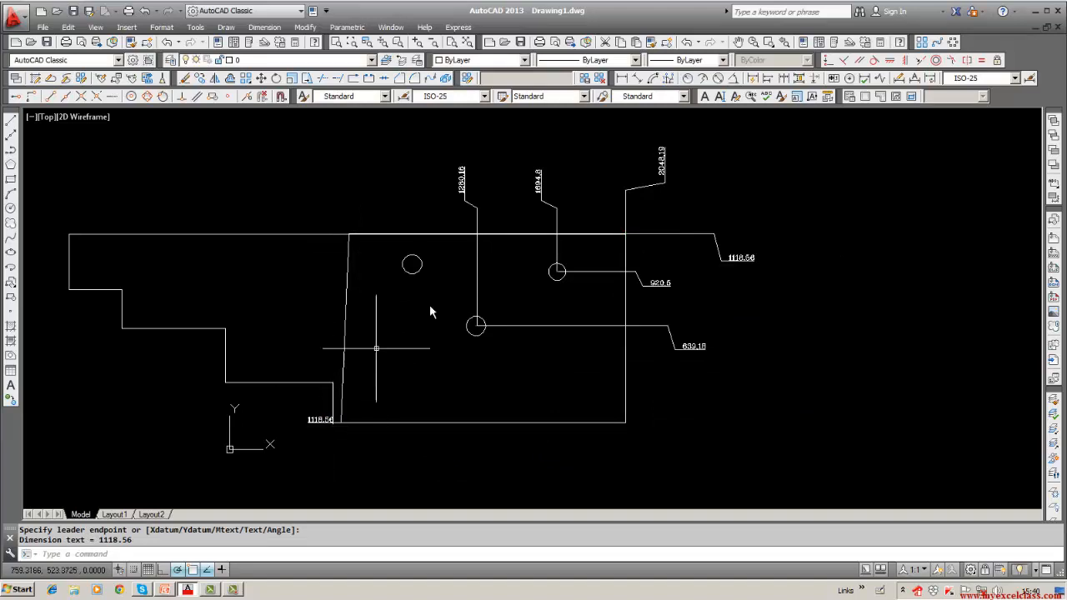
left_click(186, 78)
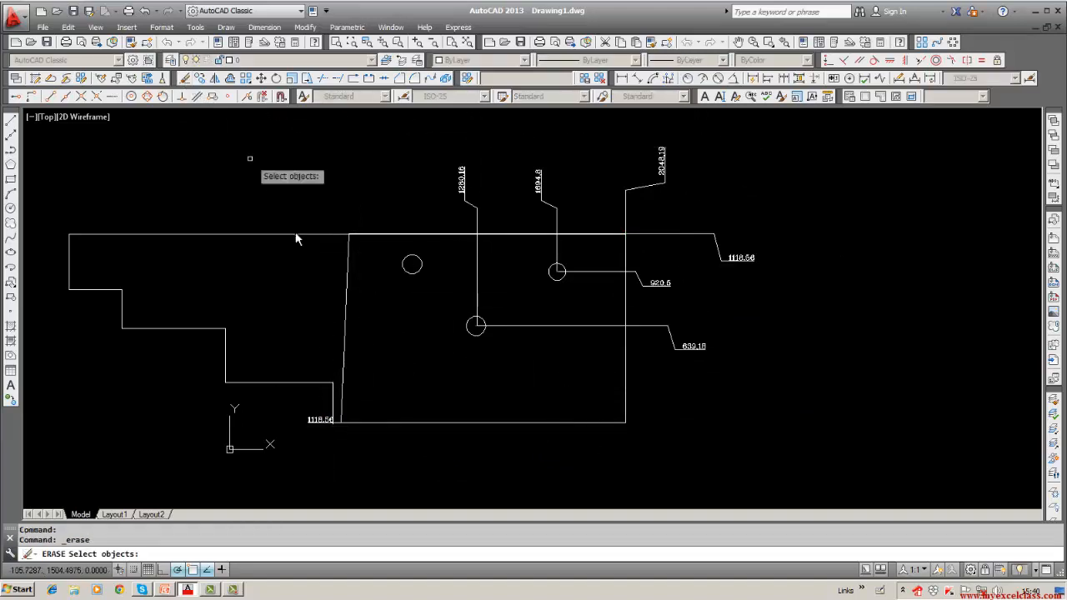
left_click(347, 276)
key("Return")
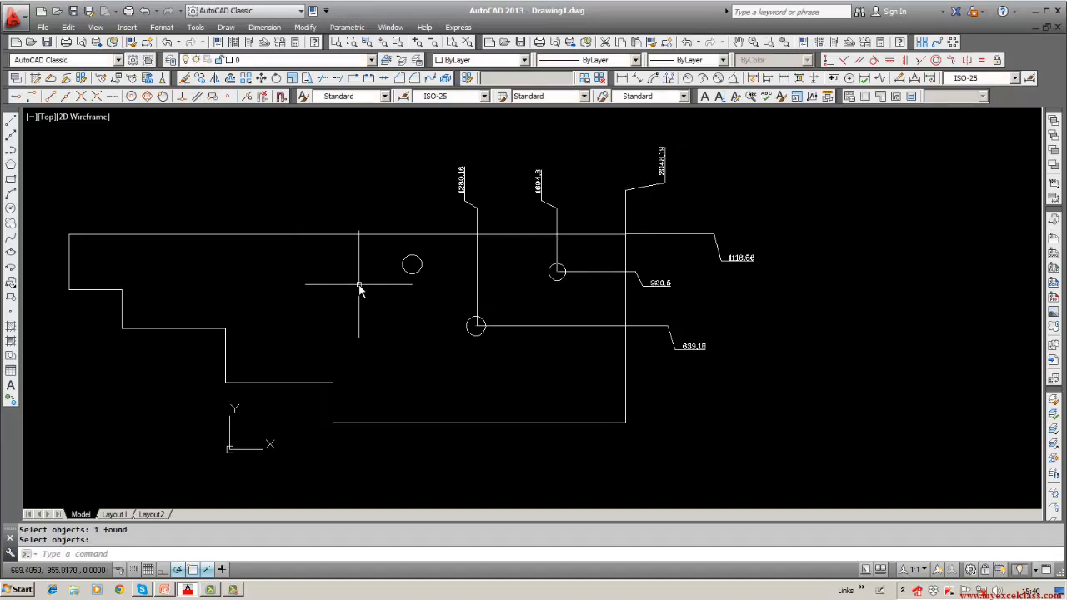
Try an X ordinate dimension on the outline's bottom-right corner with its leader running below the bottom edge, and erase it.
left_click(670, 78)
left_click(626, 424)
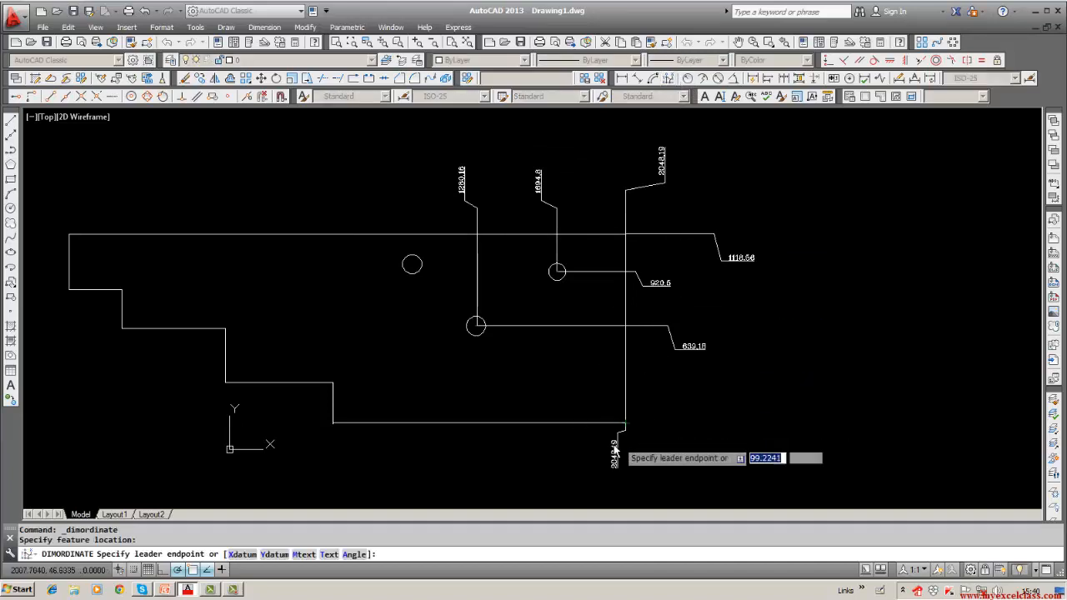
left_click(605, 450)
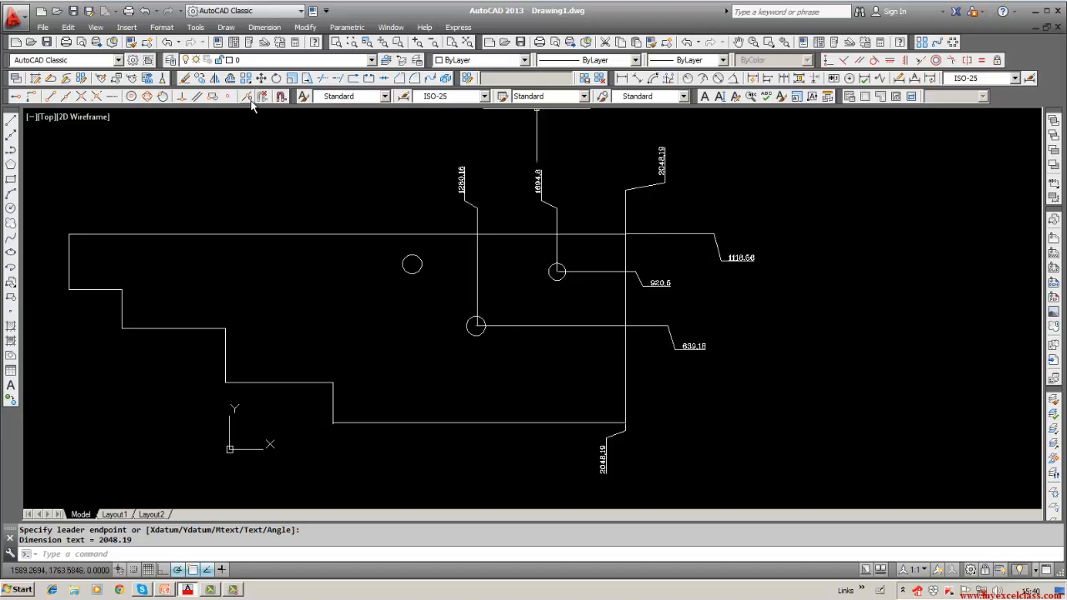
left_click(185, 81)
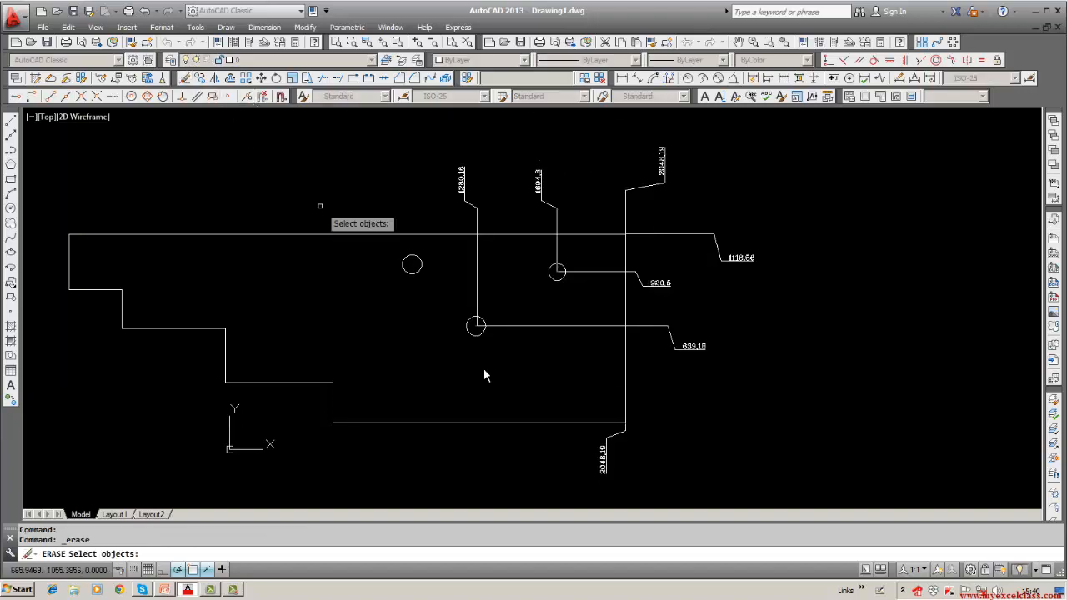
left_click(603, 465)
key("Return")
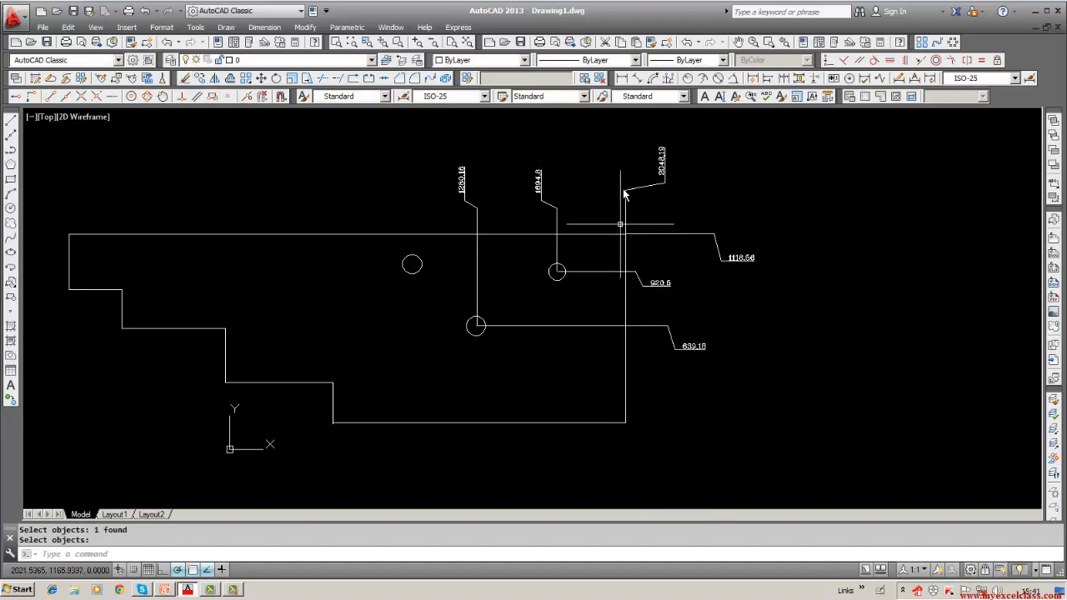
Add a Y ordinate dimension to the outline's bottom-right corner, with its jogged leader ending outside the right edge.
left_click(668, 78)
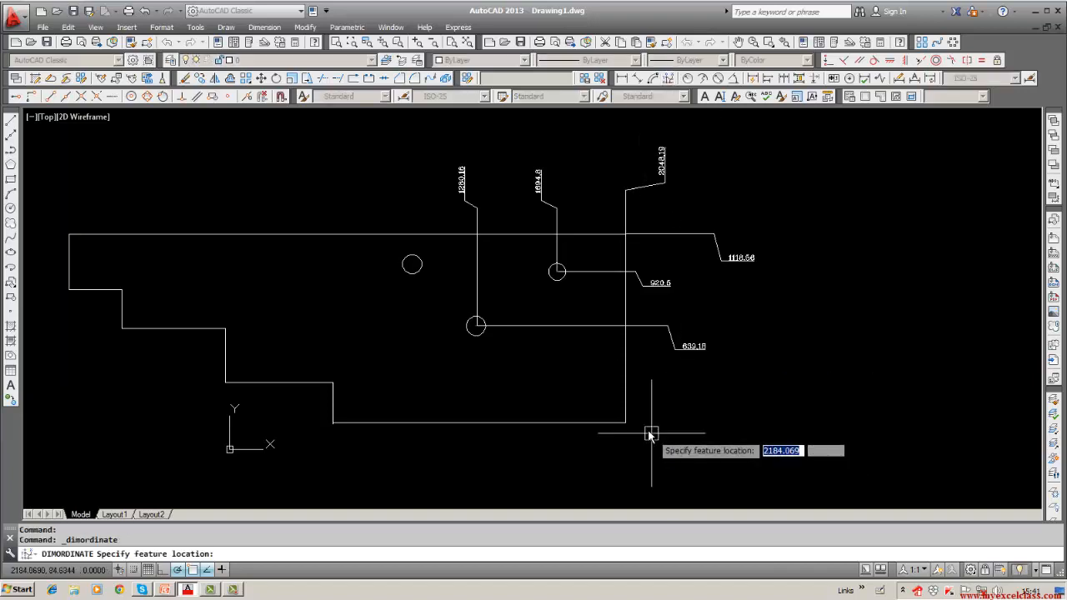
left_click(628, 424)
left_click(658, 446)
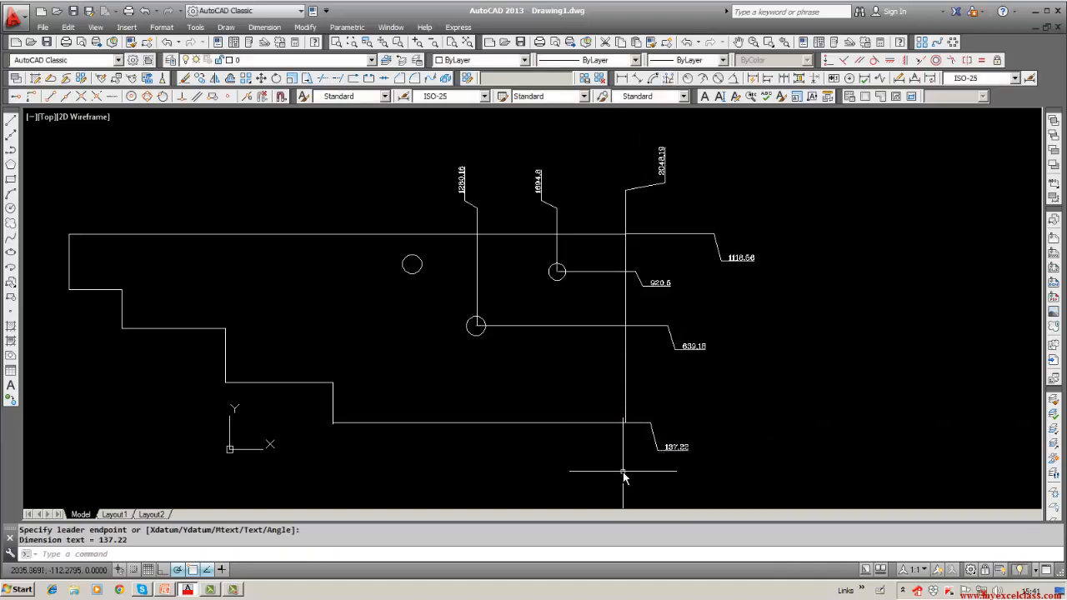
Add X and Y ordinate dimensions to the bottom edge's left corner, with jogged leaders ending below it and to its left.
left_click(670, 79)
left_click(333, 422)
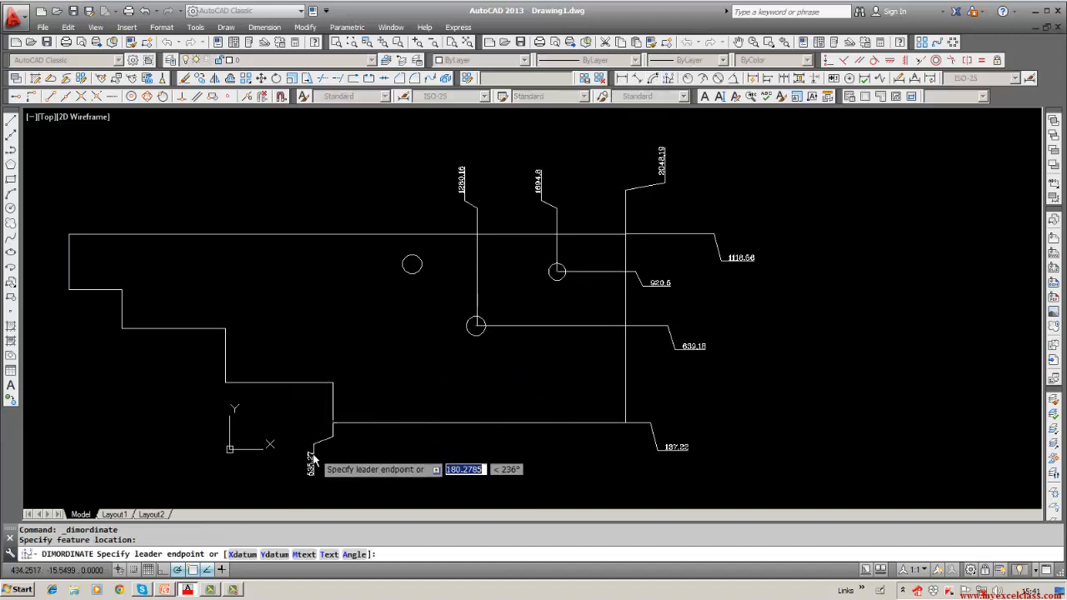
left_click(313, 461)
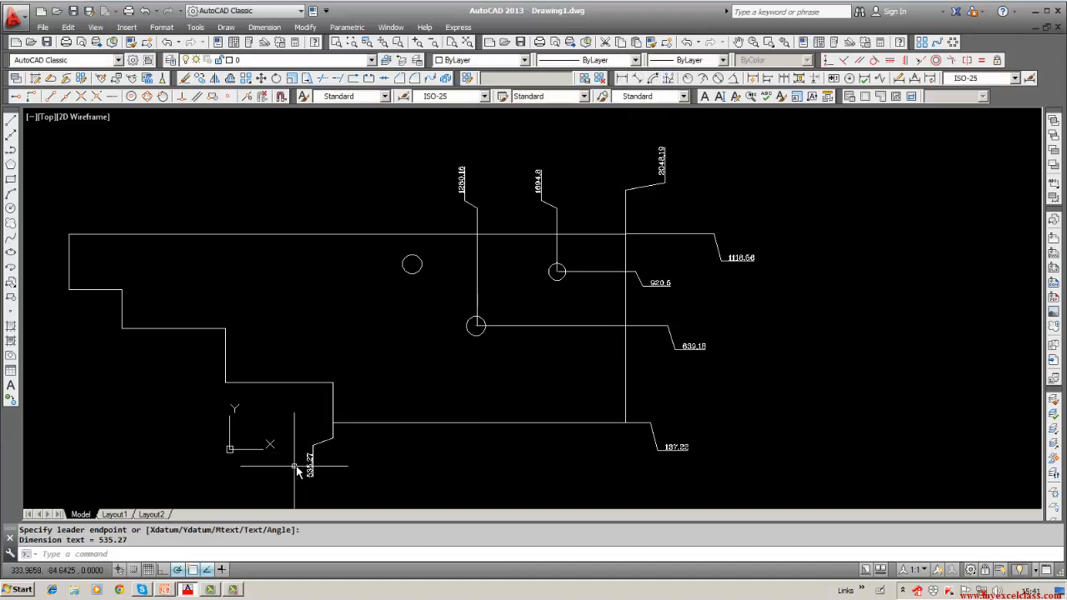
left_click(672, 81)
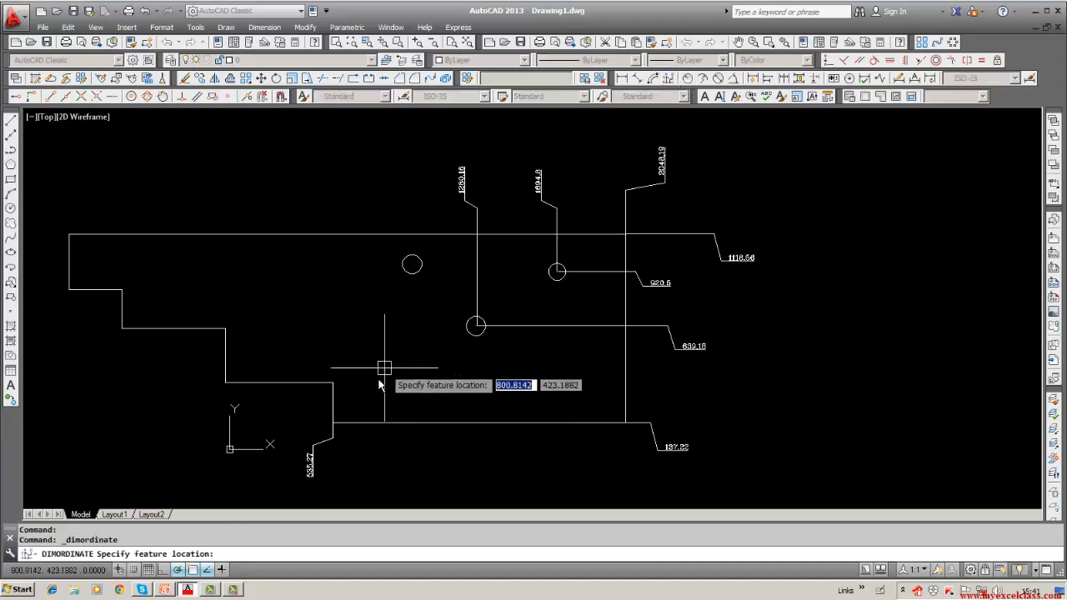
left_click(333, 422)
left_click(284, 447)
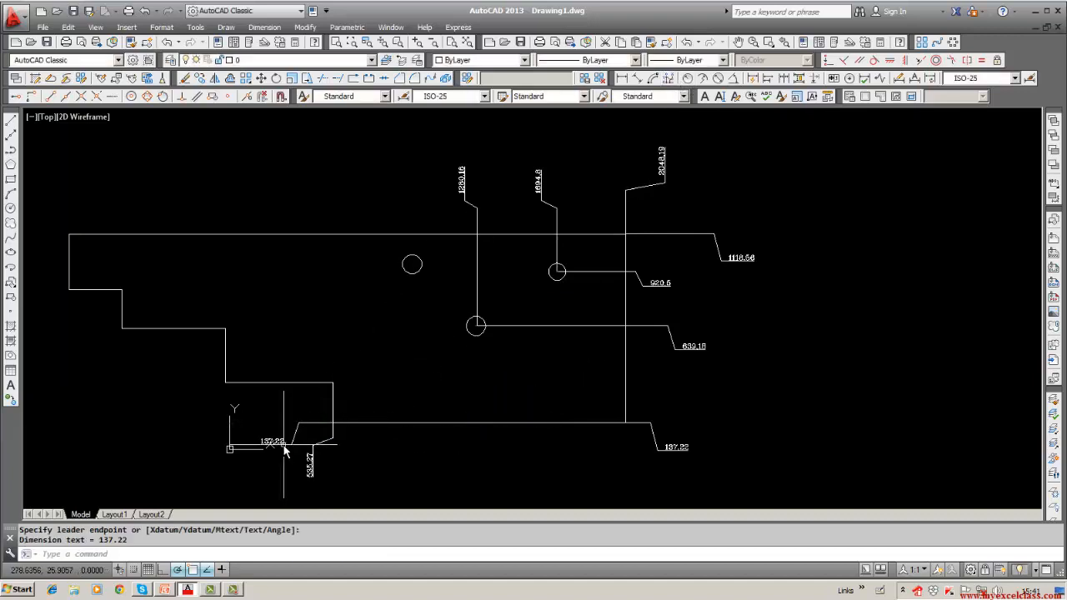
Examine the ordinate dimensions on the two dimensioned circles and the outline's corners.
middle_click_drag(269, 461, 352, 451)
key("Escape")
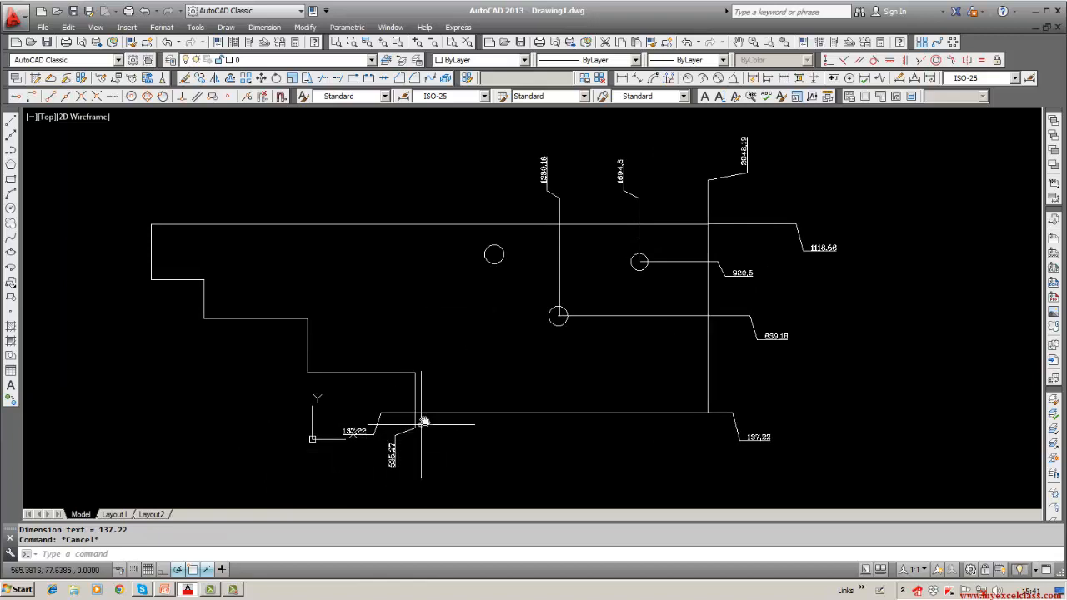
scroll(743, 175, "up", 2)
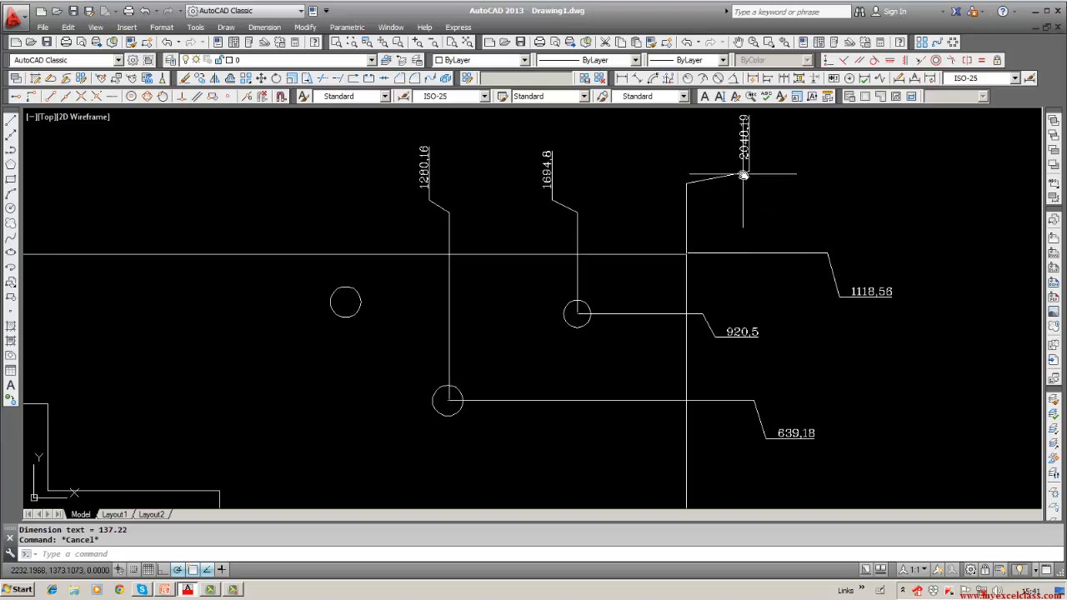
scroll(744, 173, "down", 2)
middle_click_drag(743, 172, 697, 224)
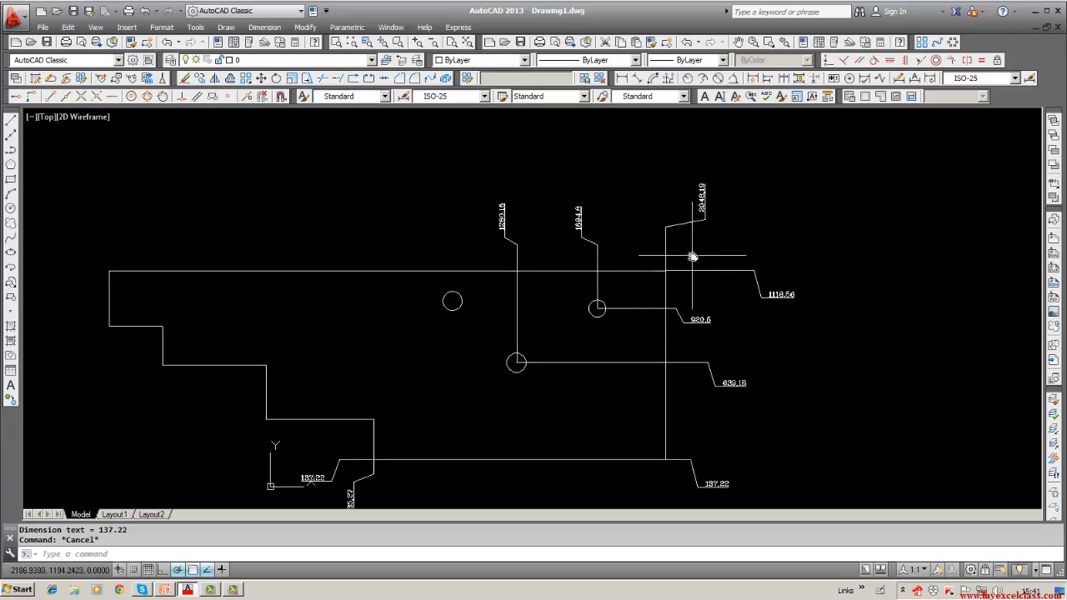
scroll(595, 248, "up", 2)
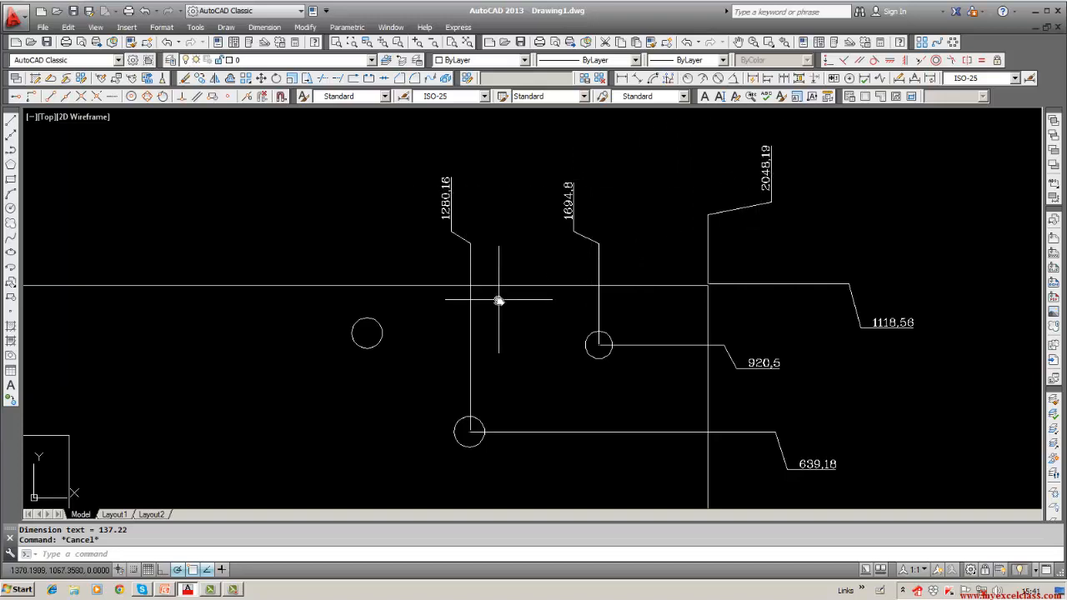
scroll(499, 300, "down", 3)
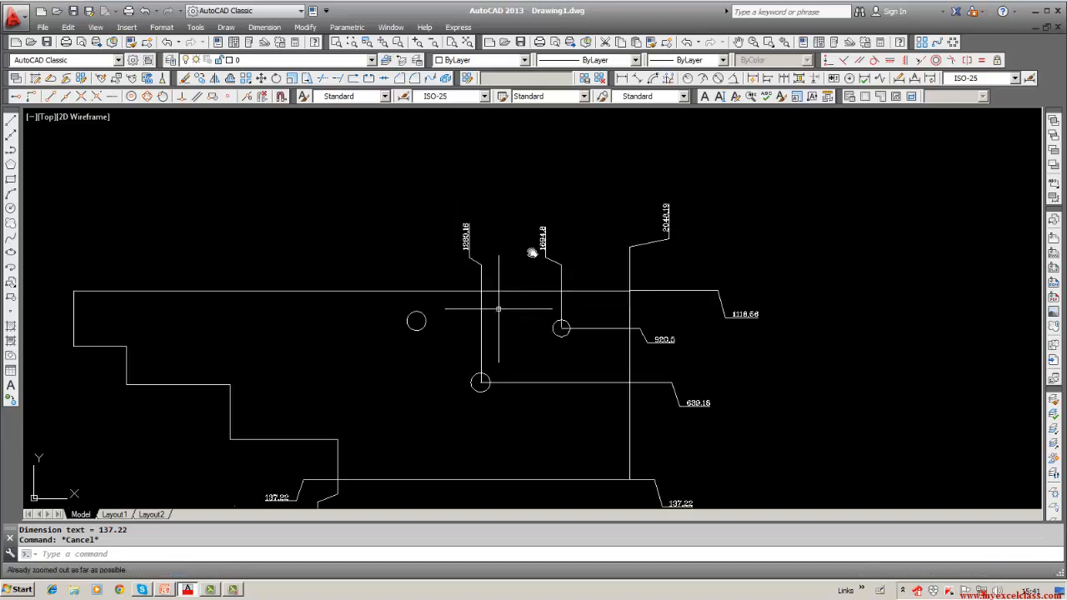
mouse_move(499, 309)
middle_mouse_down()
mouse_move(557, 214)
mouse_move(557, 241)
middle_mouse_up()
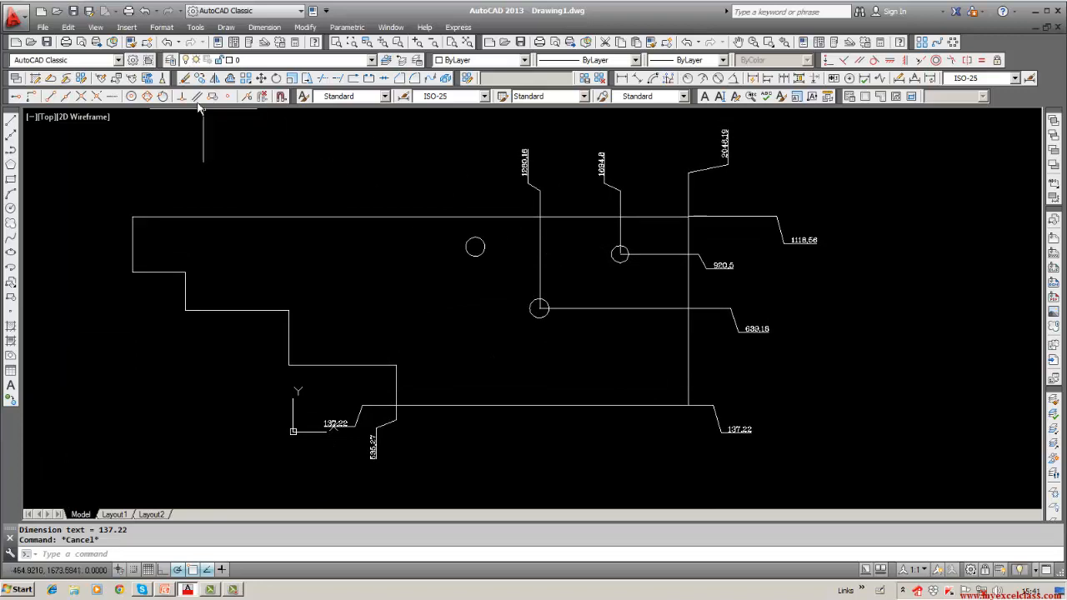
left_click(185, 79)
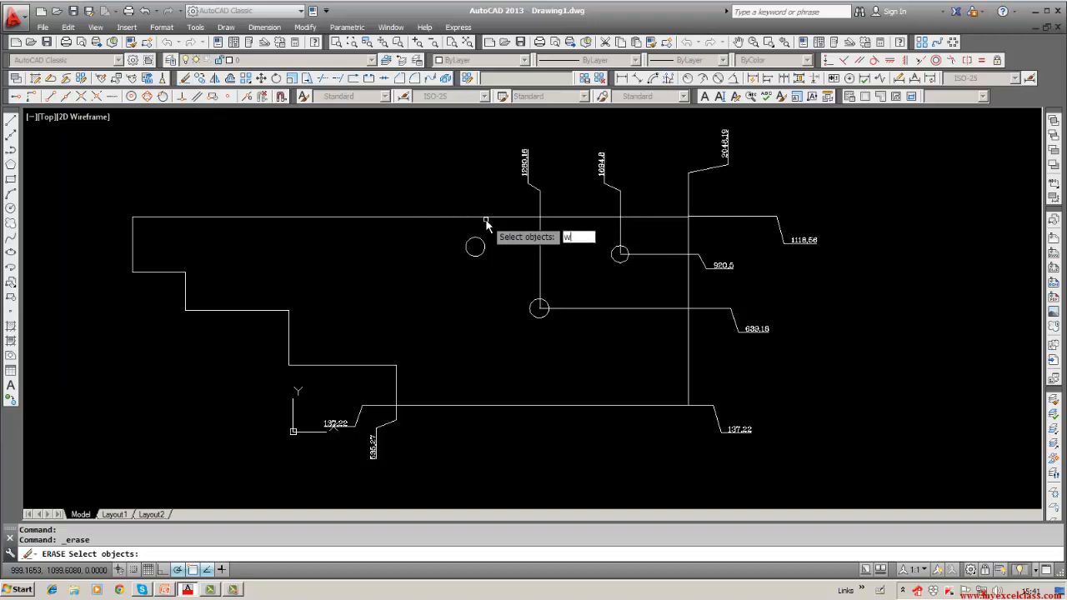
key("Return")
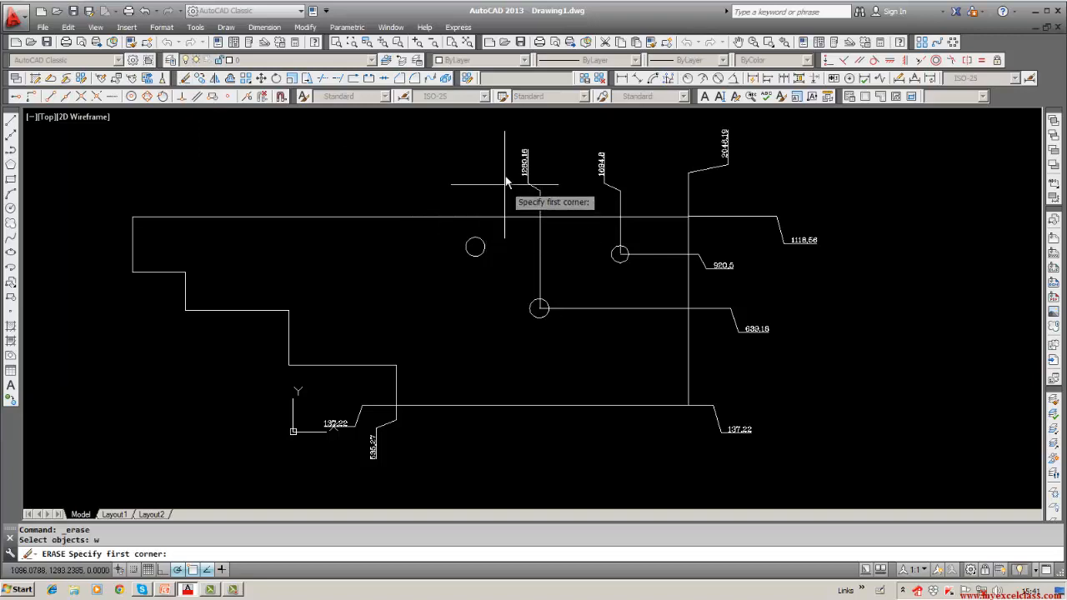
left_click(513, 123)
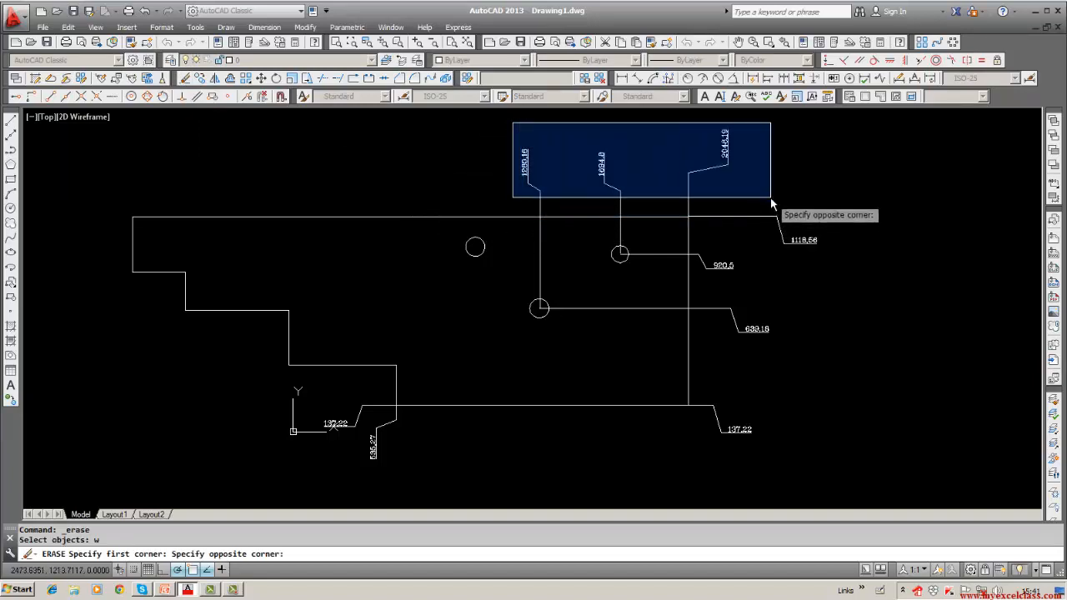
key("Escape")
key("Escape")
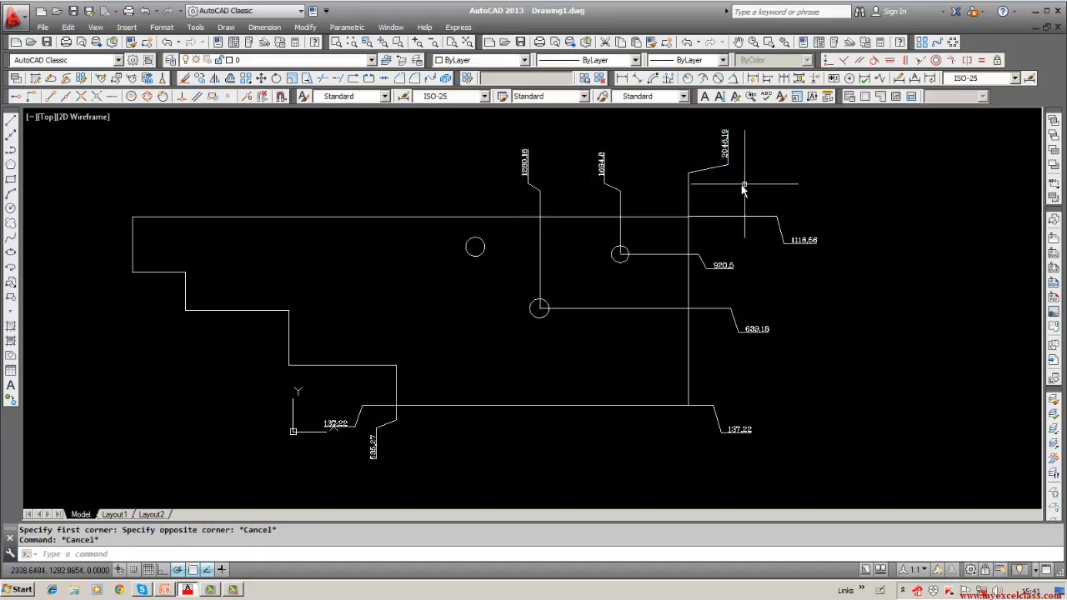
double_click(694, 172)
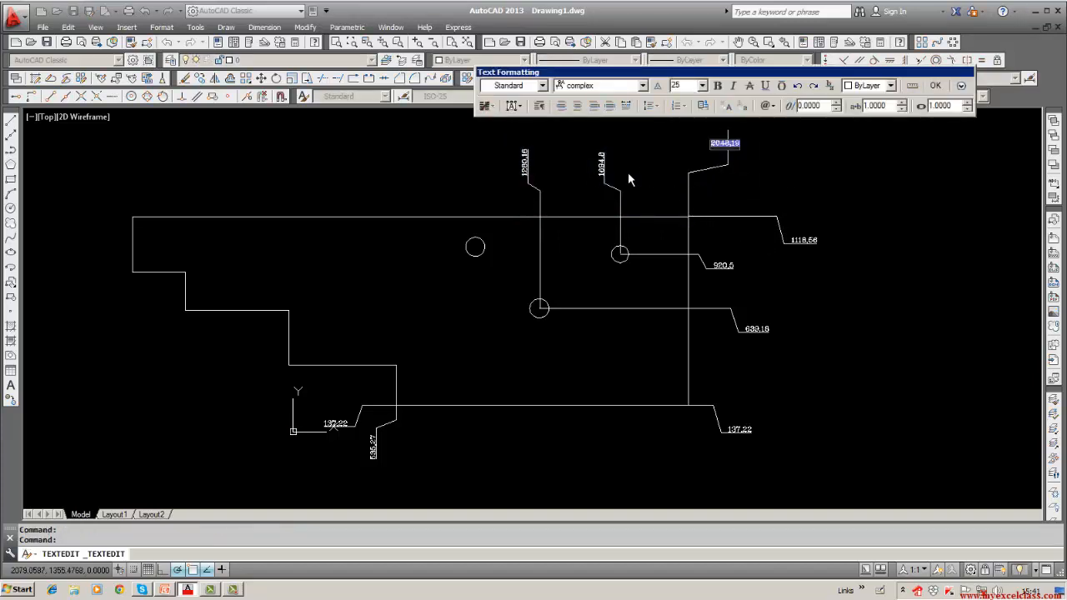
left_click(838, 172)
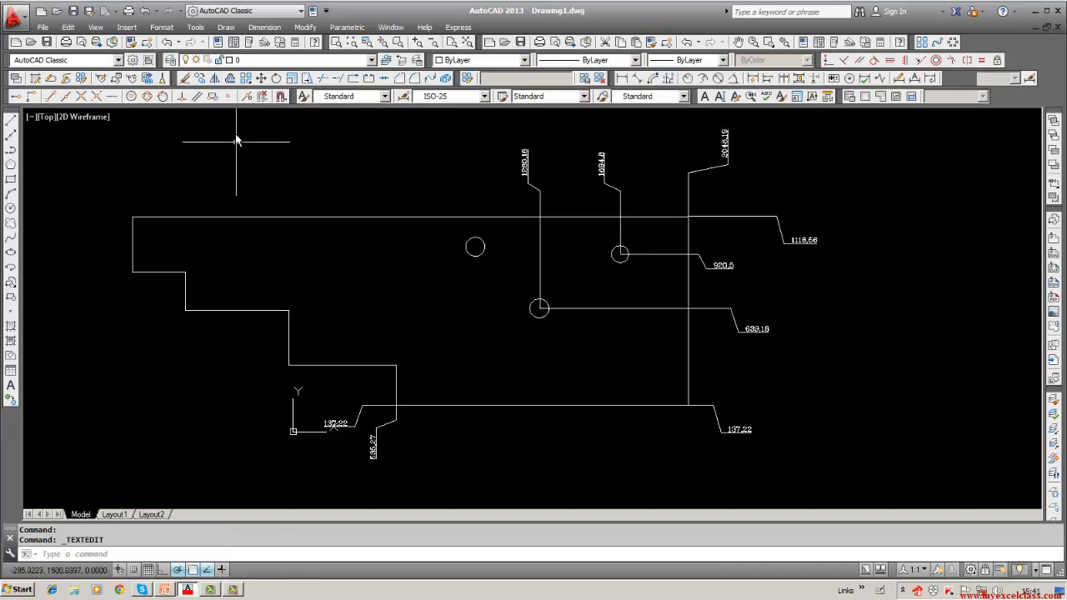
Erase the X ordinate dimensions of the outline's top-right corner and the rightmost circle's center.
left_click(184, 78)
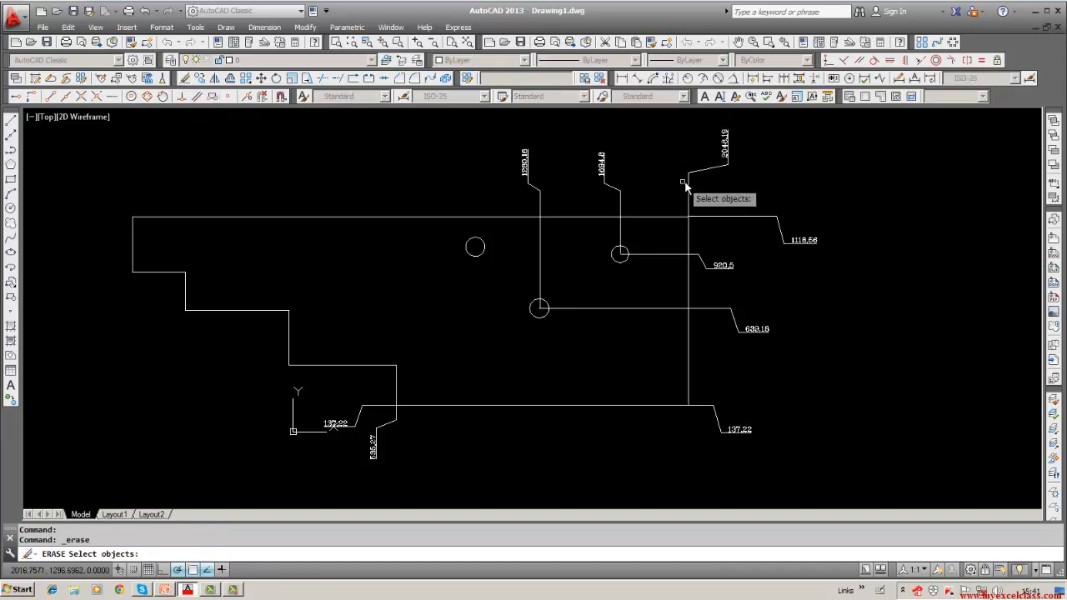
left_click(620, 209)
key("Return")
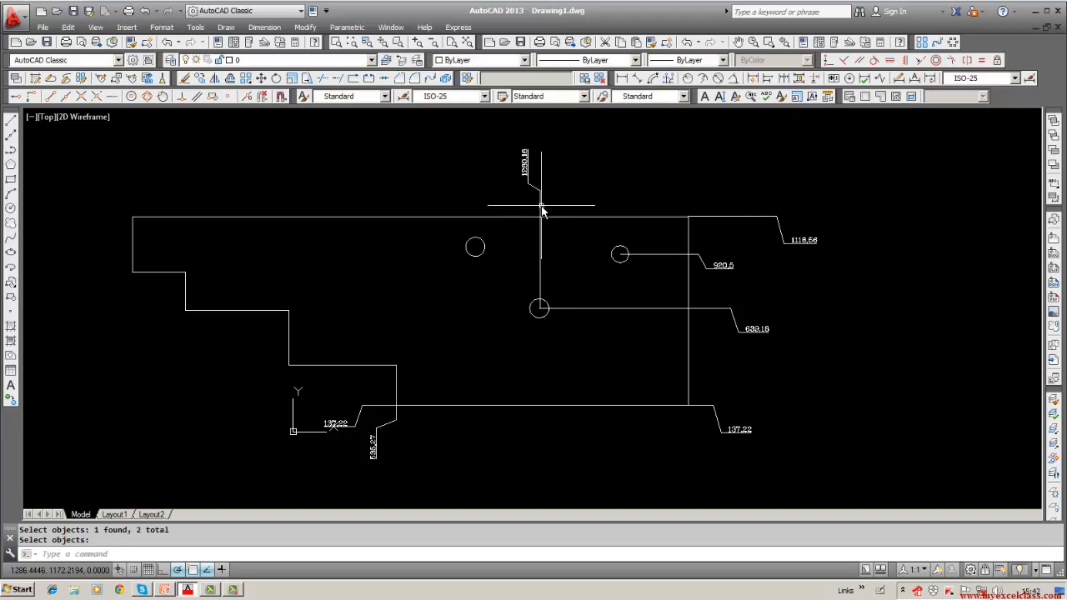
Erase the vertical ordinate dimension above the middle circle and the ordinate dimension at the profile's upper-right corner.
left_click(542, 211)
key("Delete")
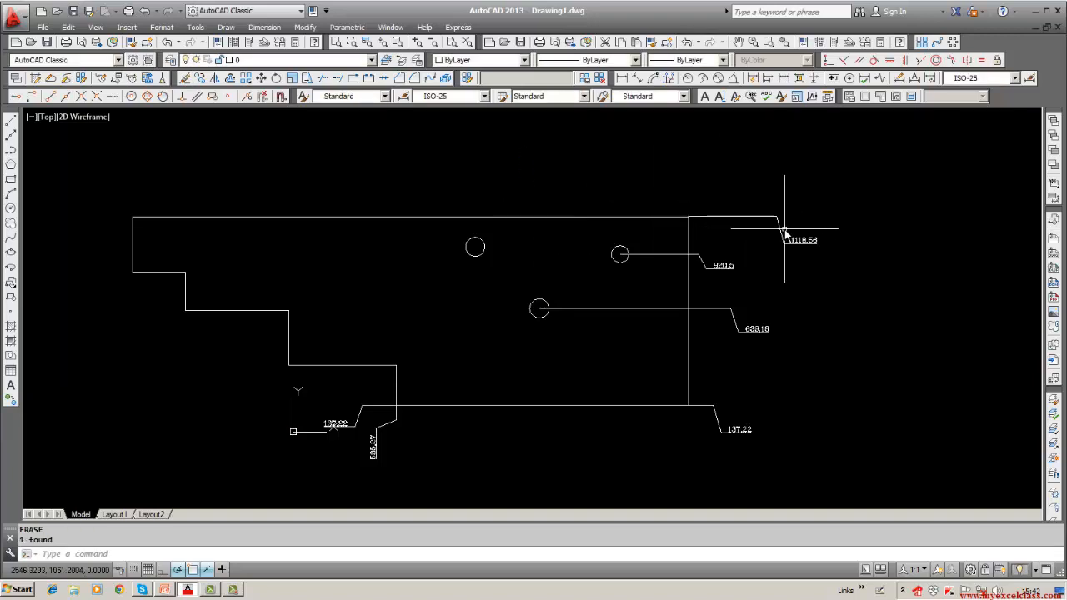
double_click(800, 239)
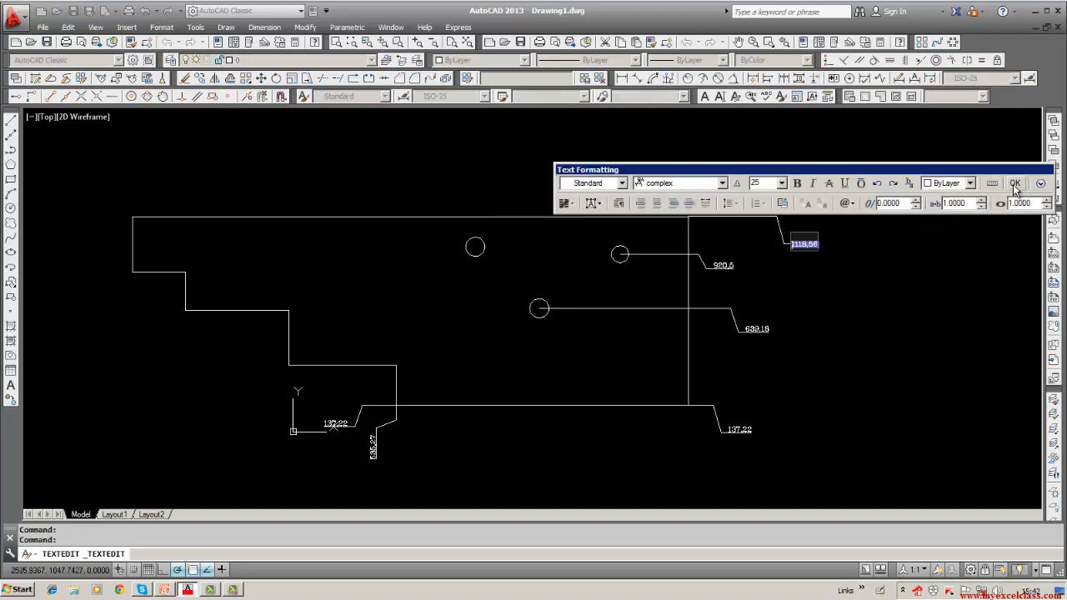
left_click(1015, 183)
left_click(773, 227)
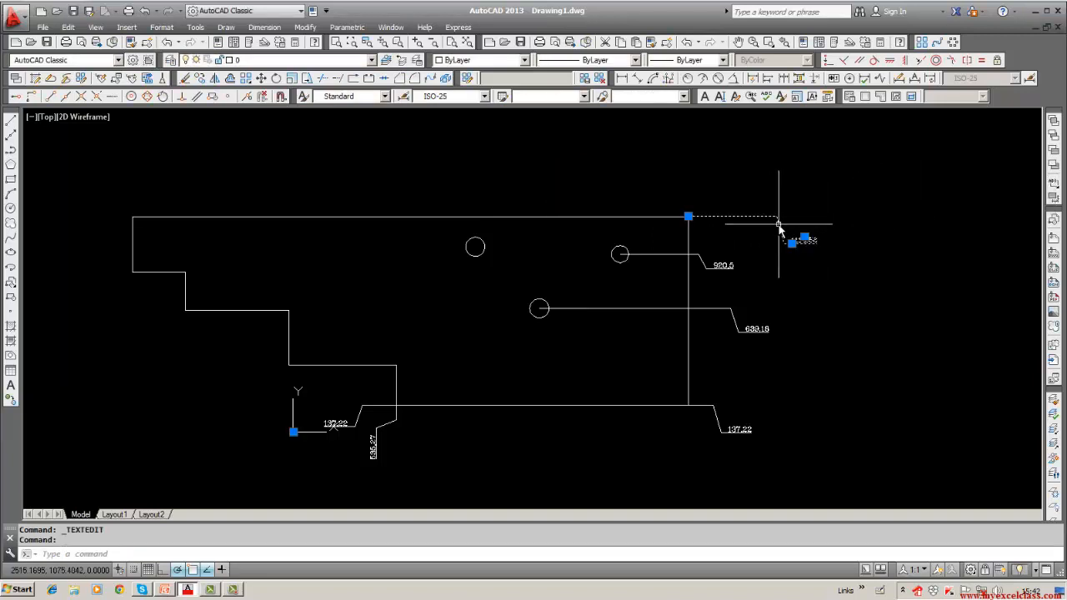
left_click(186, 78)
Erase the ordinate dimensions of the rightmost circle, the middle circle and the profile's lower-right corner.
left_click(707, 267)
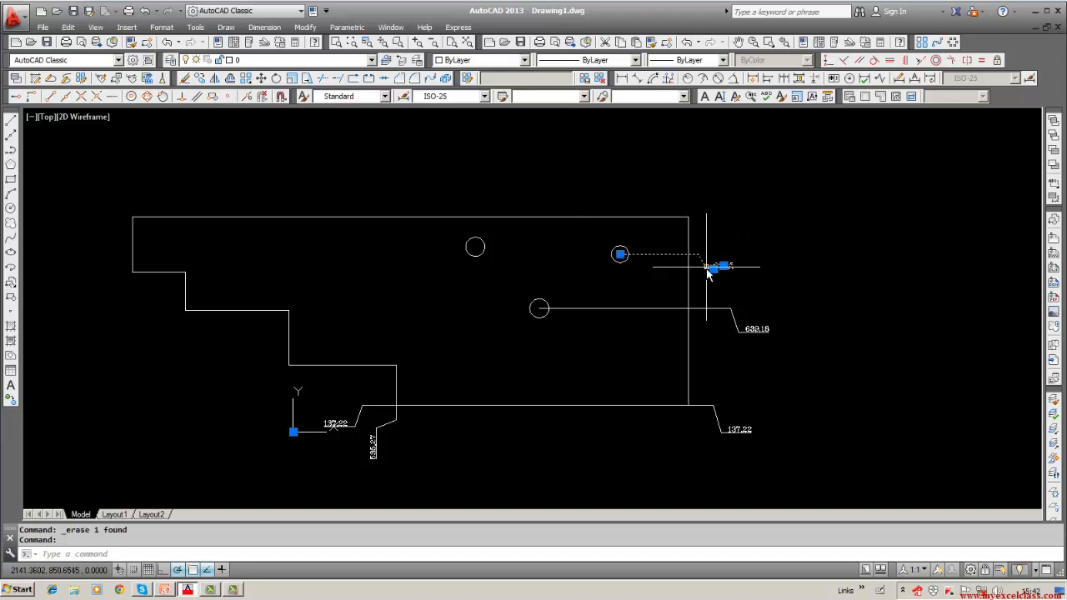
left_click(185, 78)
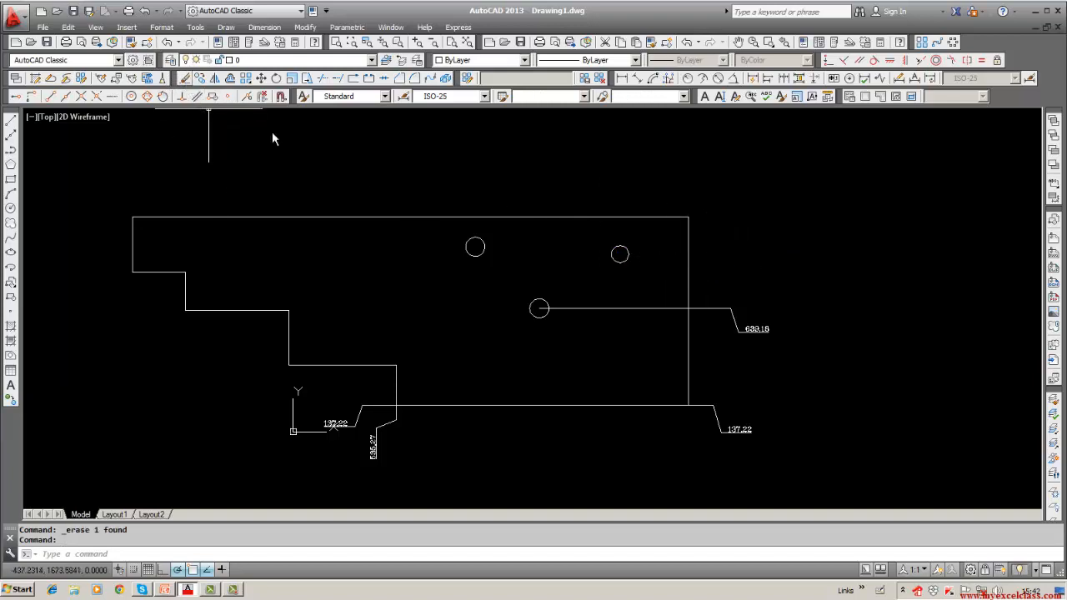
left_click(684, 309)
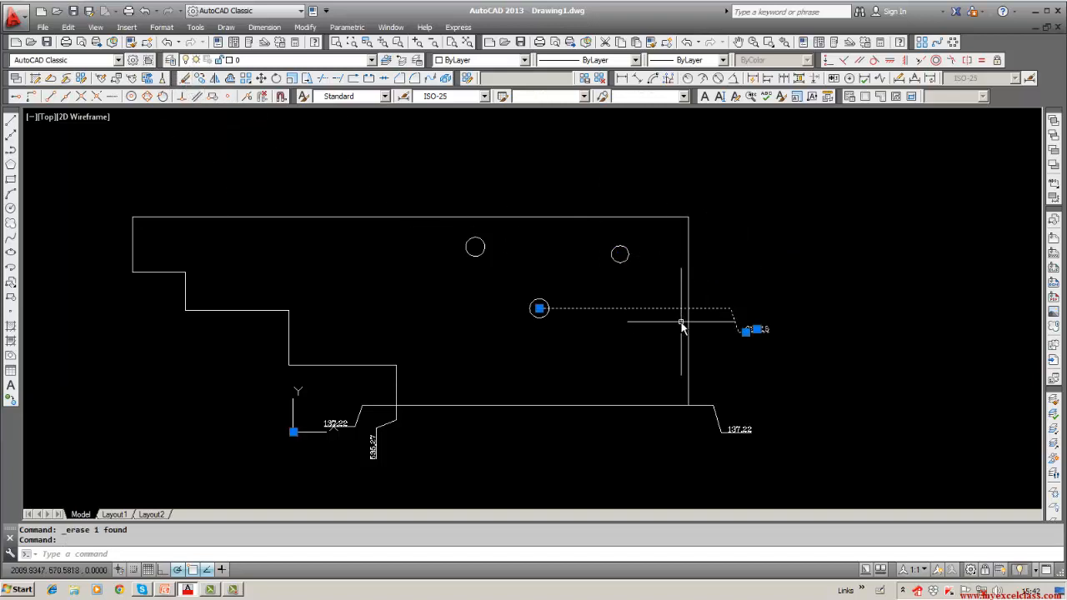
left_click(186, 78)
left_click(722, 430)
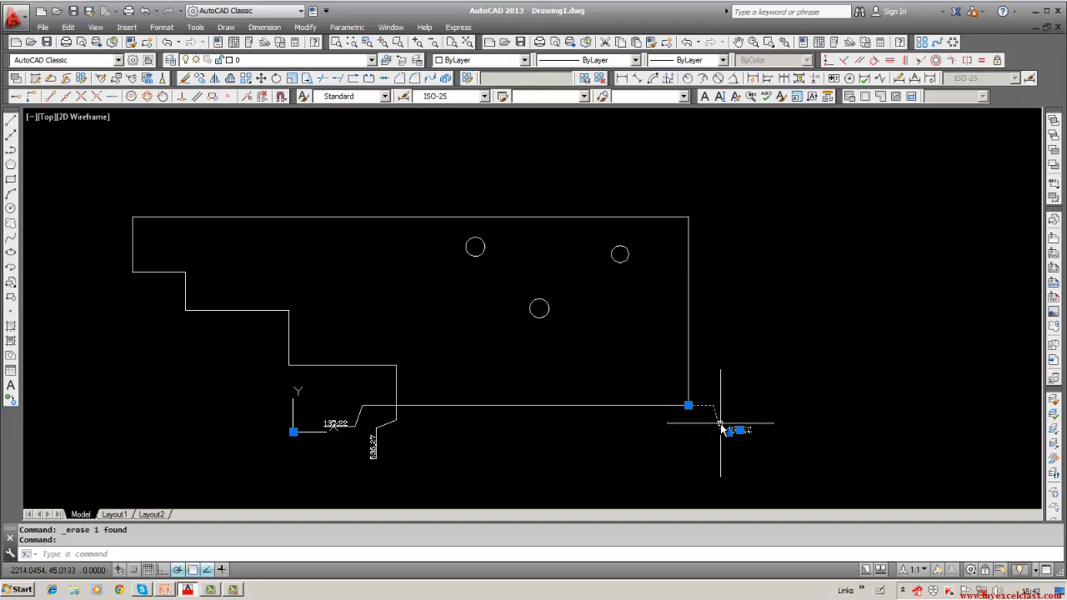
left_click(185, 79)
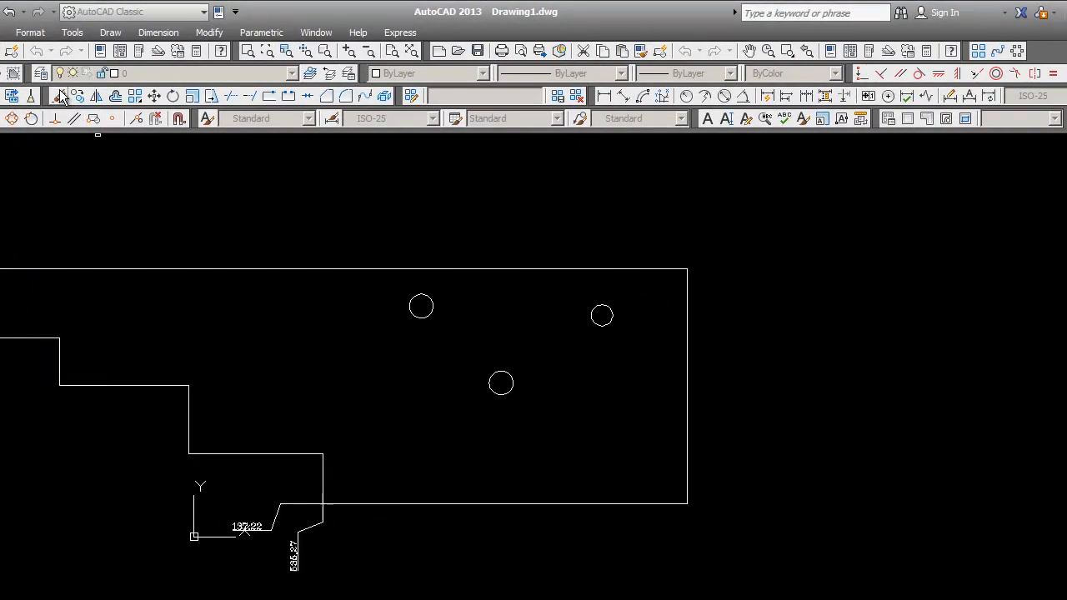
Erase the two remaining ordinate dimensions at the lower-left corner of the profile's bottom edge.
left_click(245, 530)
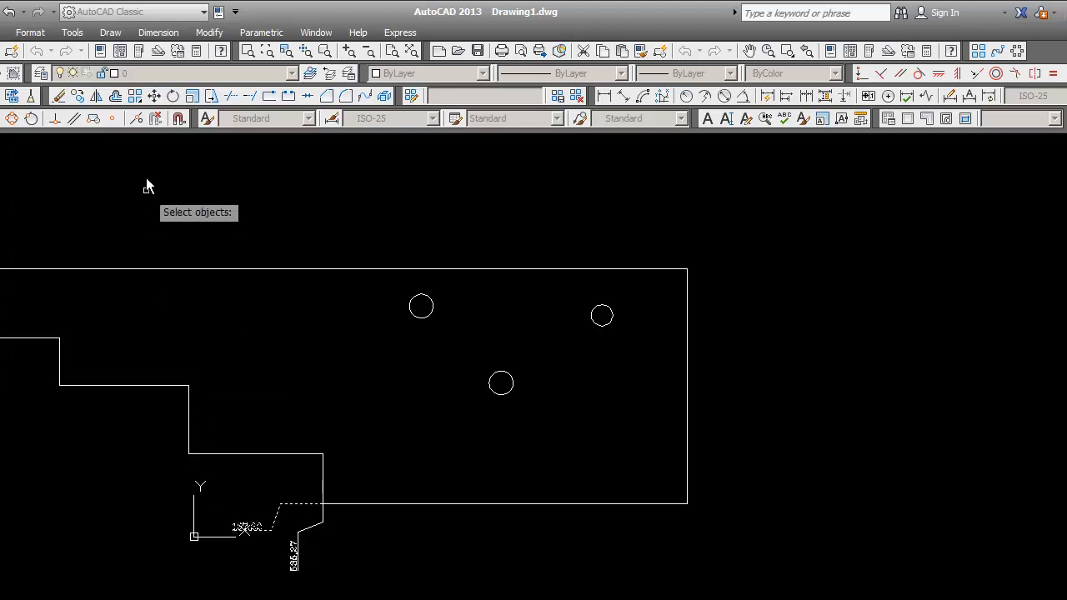
left_click(314, 531)
key("Return")
key("Return")
left_click(246, 531)
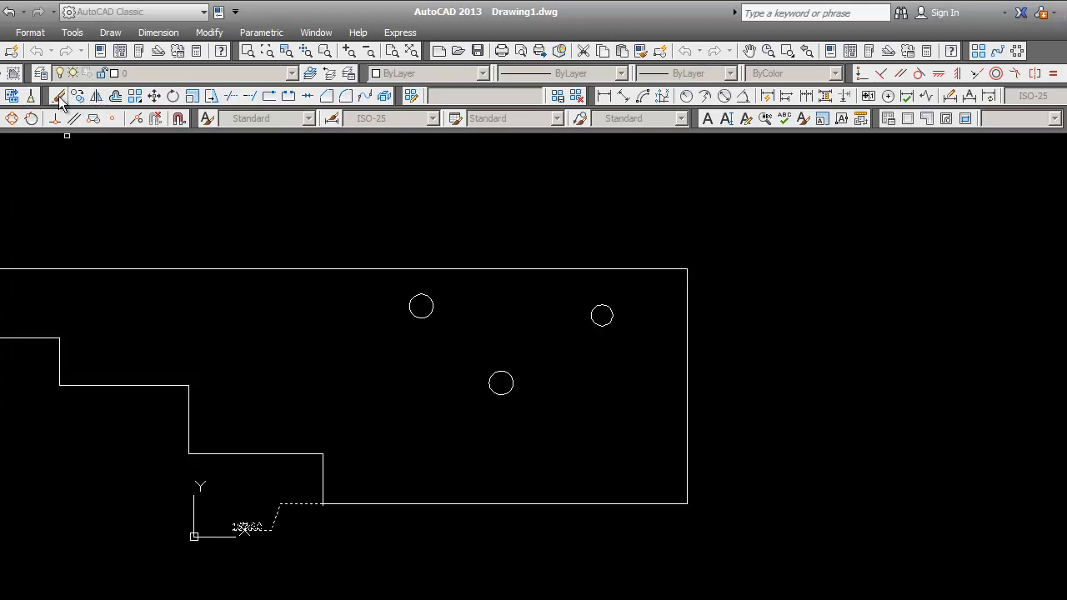
key("Escape")
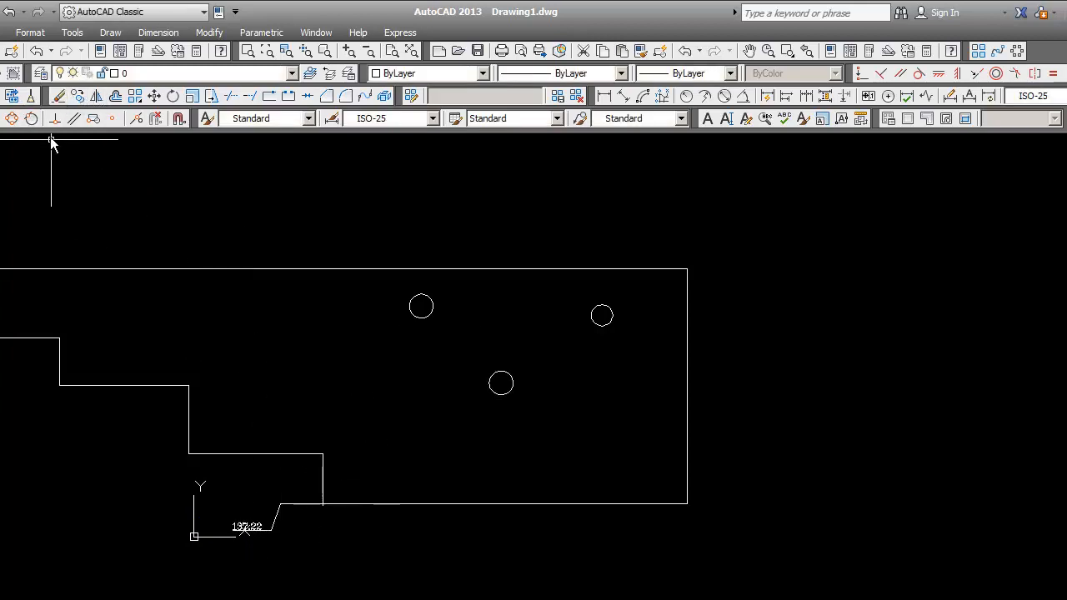
key("Return")
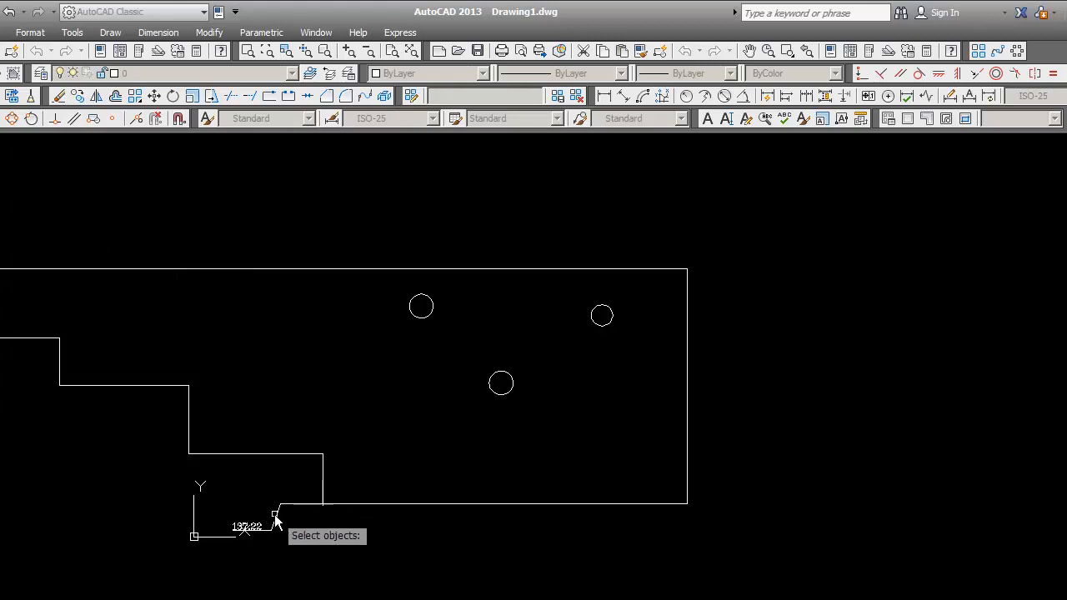
key("Return")
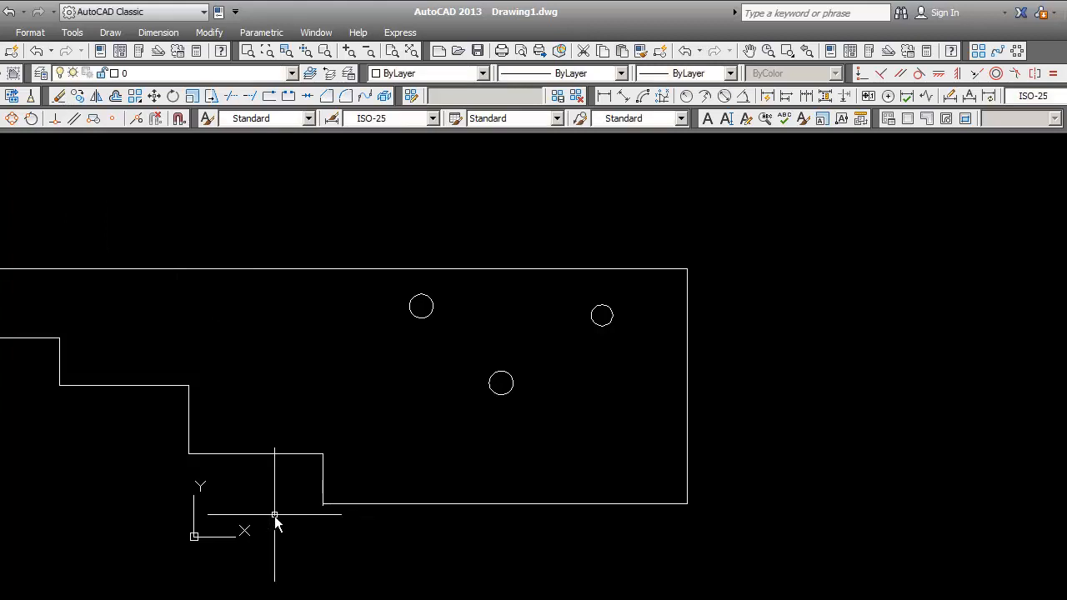
Try to move the whole profile with its three circles from its upper-right corner to 0,0.
middle_click_drag(278, 523, 363, 501)
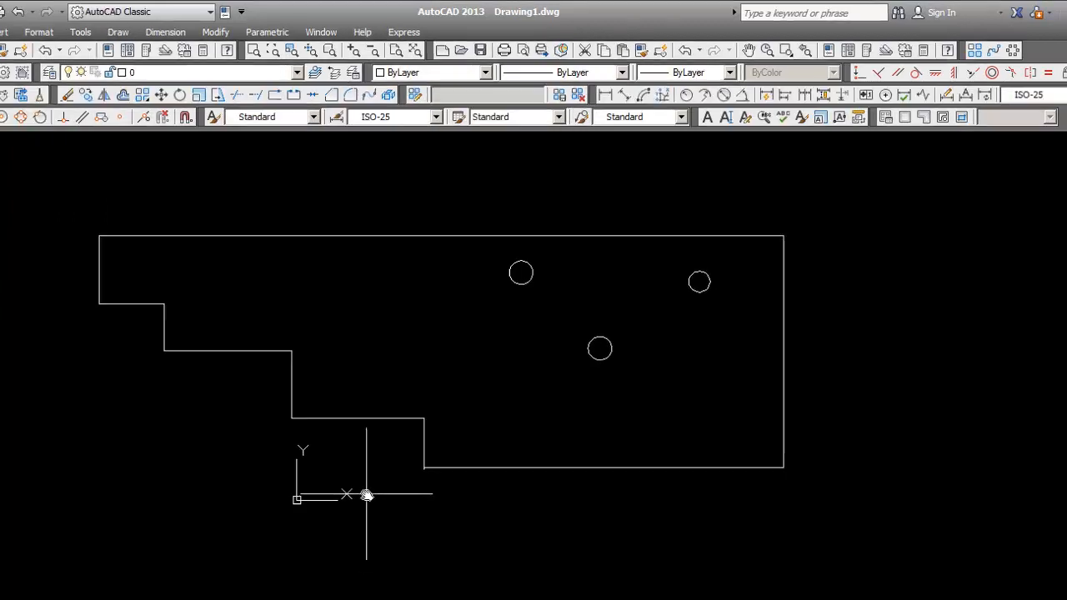
type("m")
key("Return")
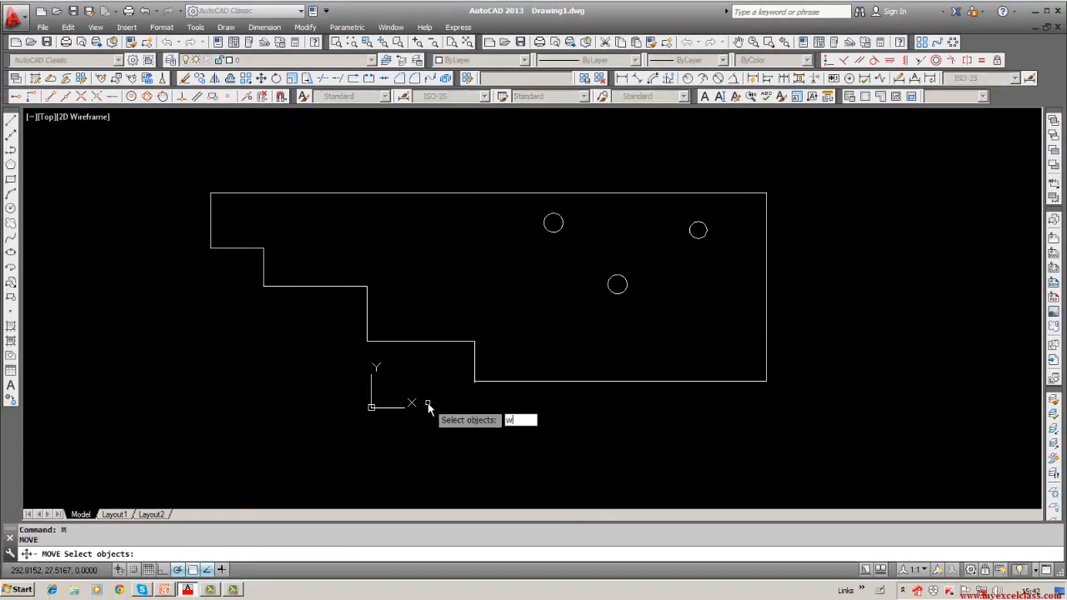
key("Return")
left_click(177, 165)
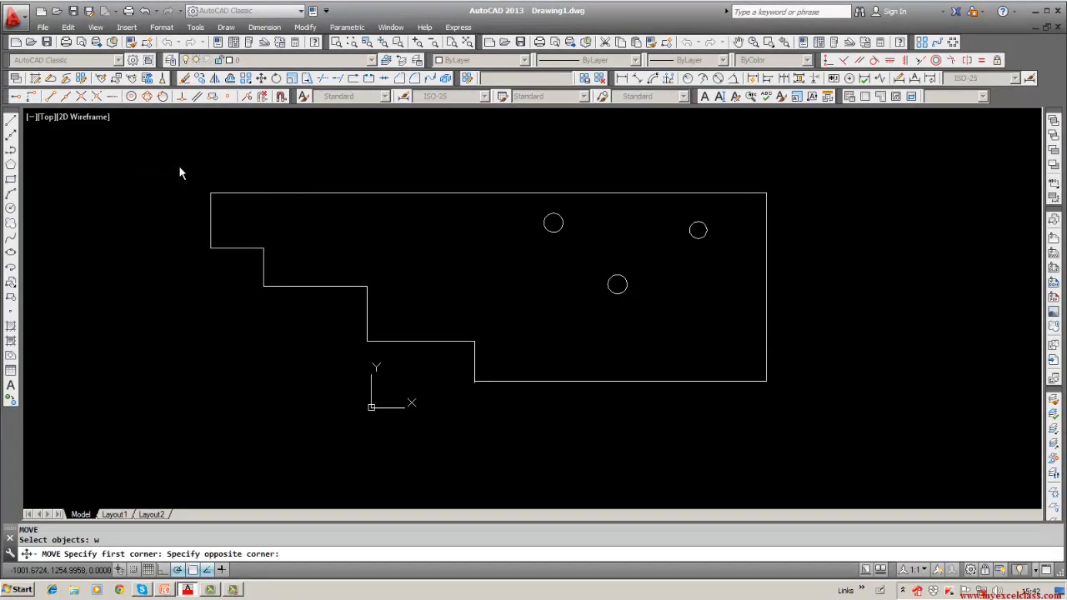
left_click(787, 397)
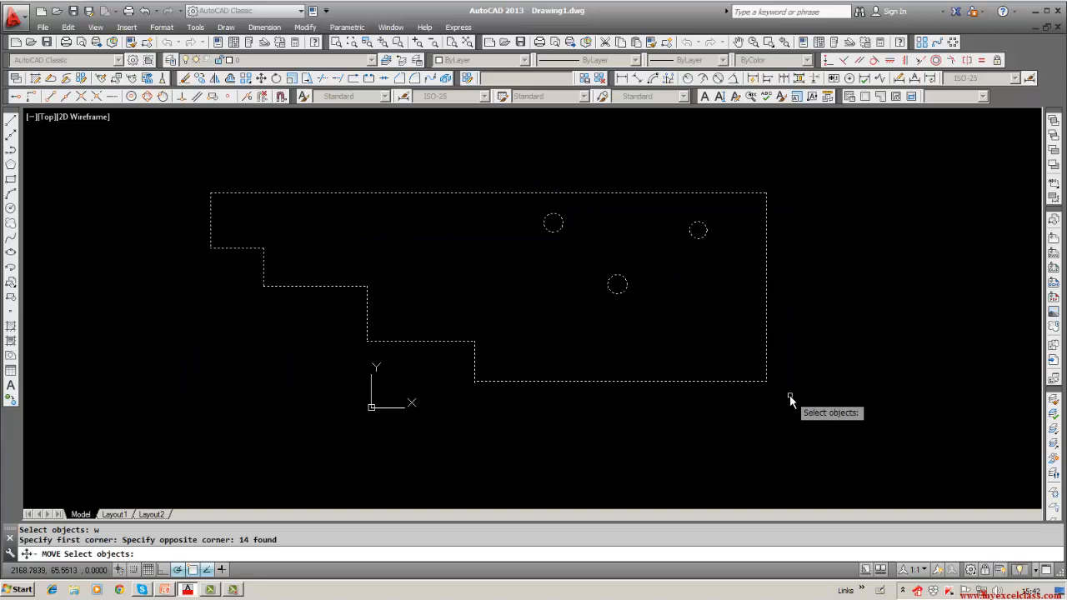
key("Return")
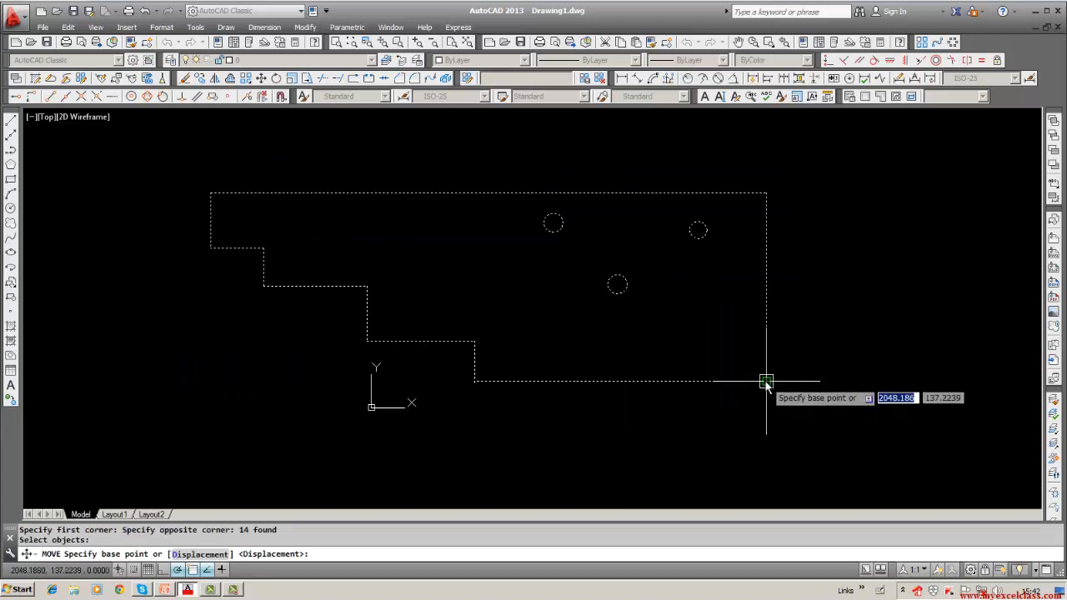
left_click(766, 193)
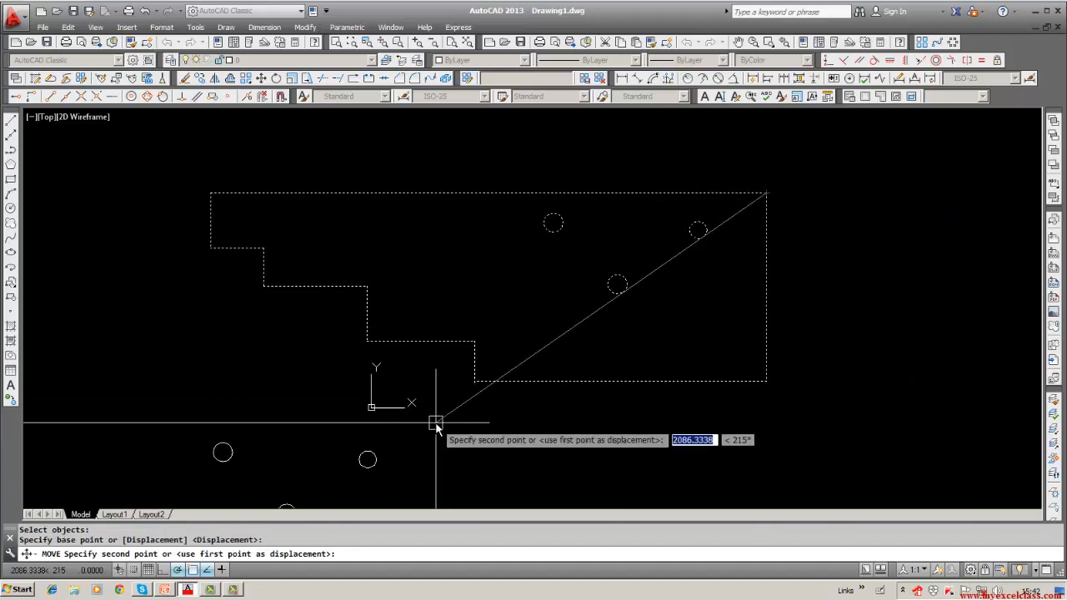
type("0,")
type("0")
key("Return")
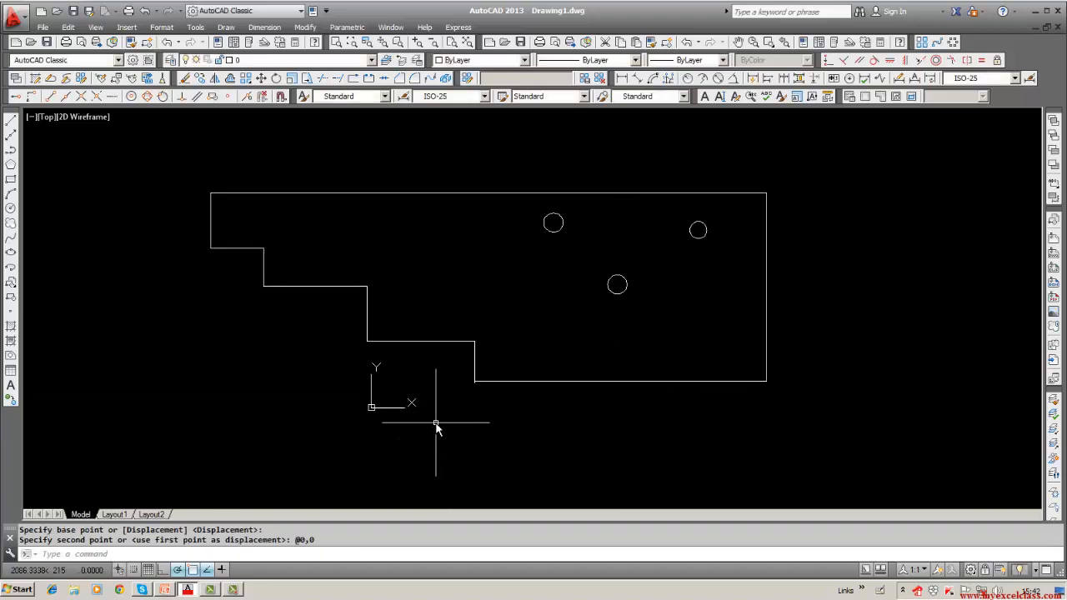
key("Escape")
type("m")
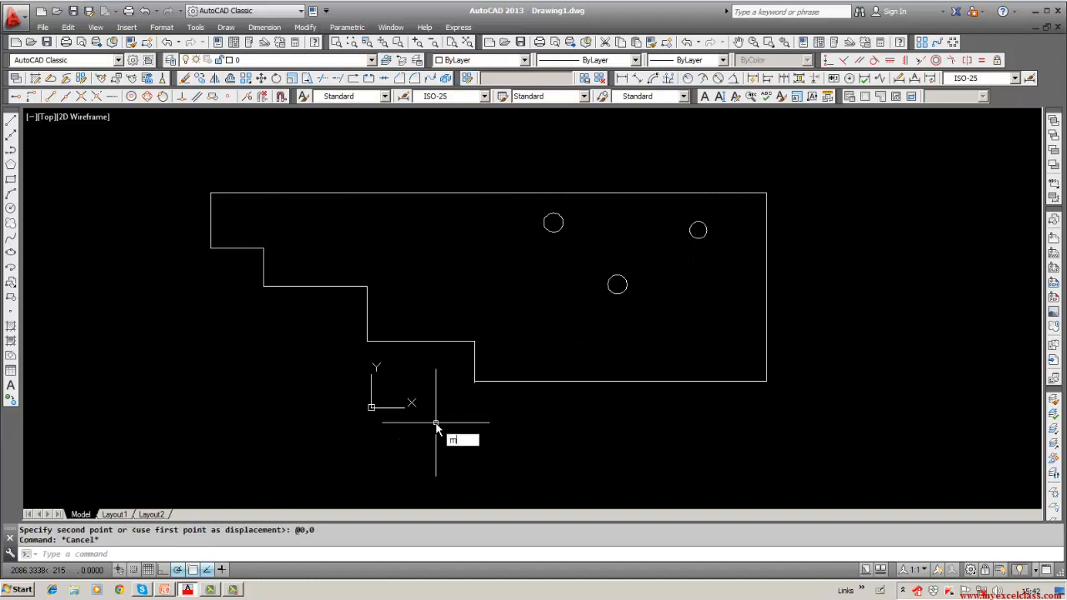
key("Return")
type("w")
key("Return")
left_click(196, 203)
left_click(417, 426)
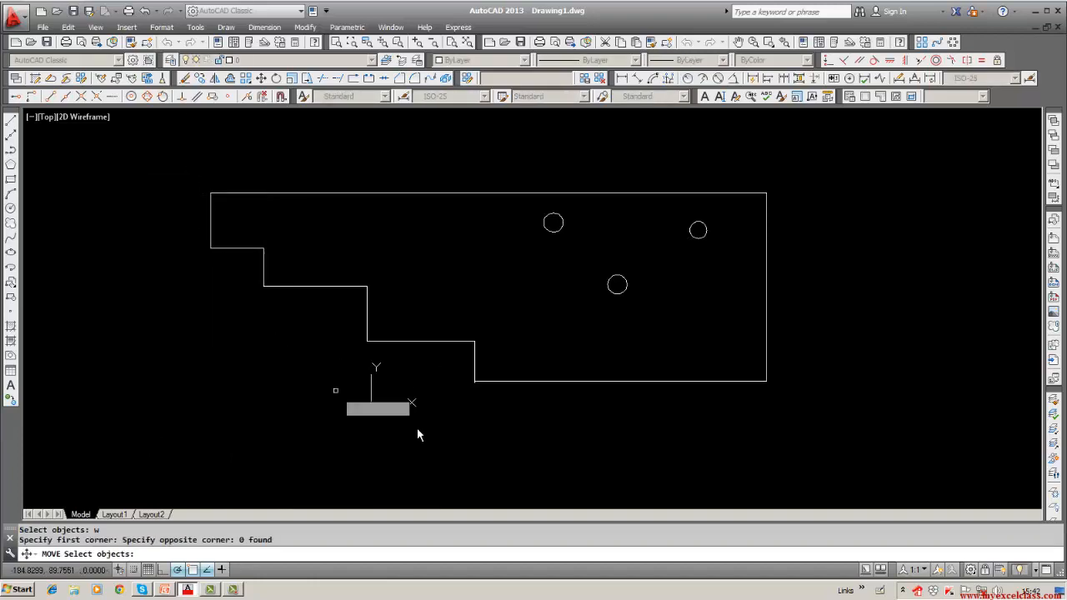
key("Escape")
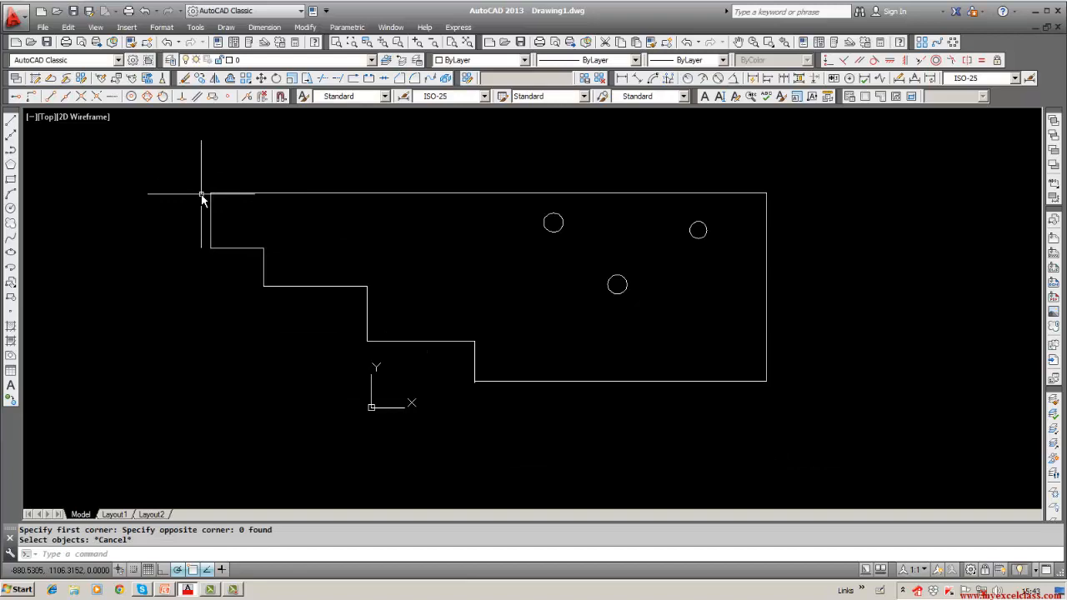
Move the whole profile with its circles, placing its upper-right corner by eye at the coordinate origin.
key("Return")
type("w")
key("Return")
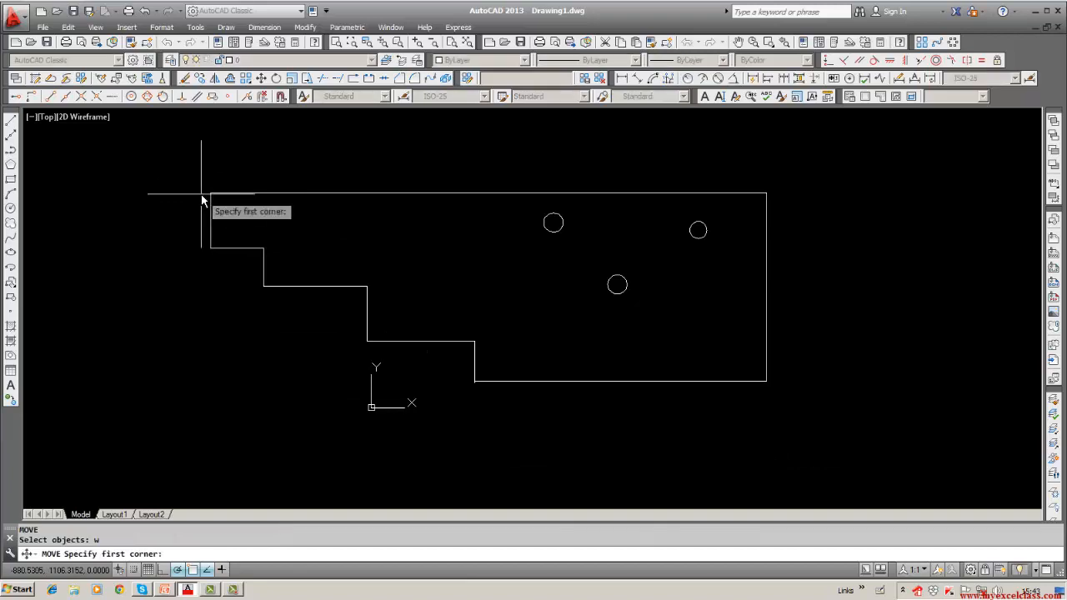
left_click(191, 138)
left_click(782, 400)
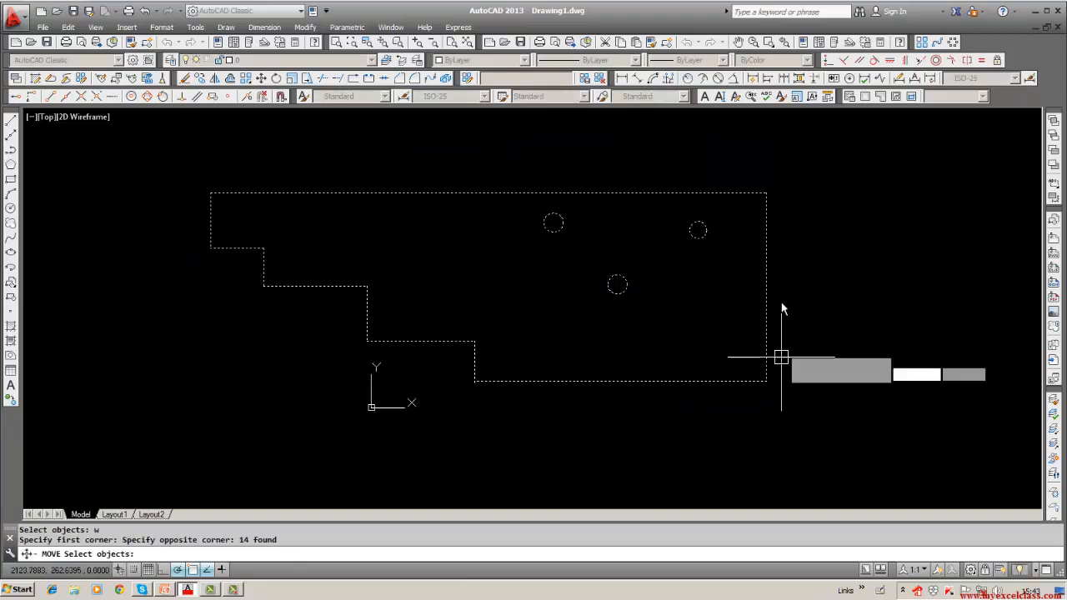
key("Return")
left_click(763, 193)
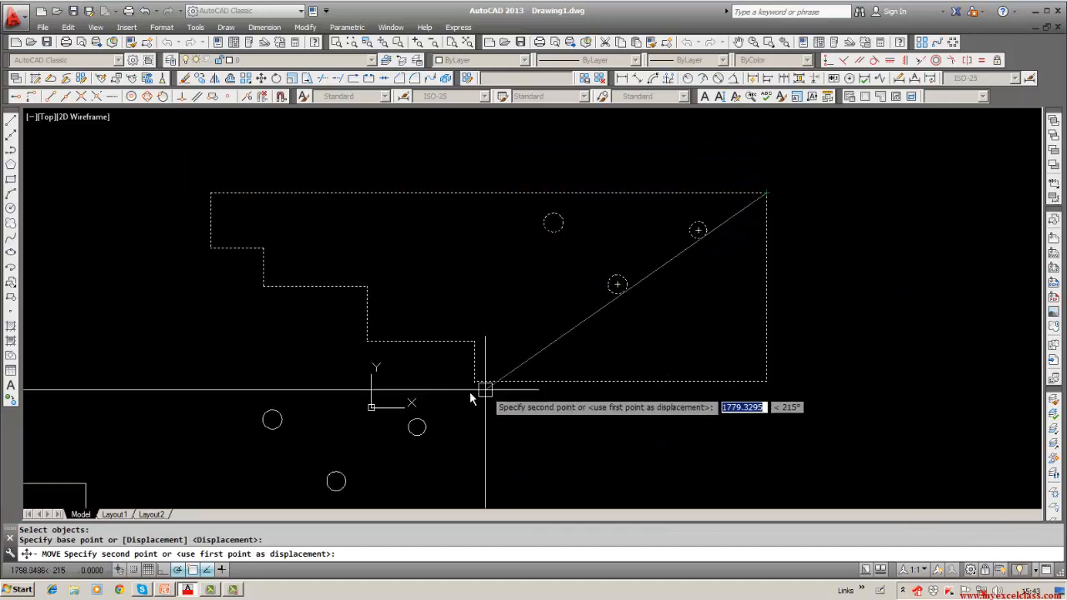
left_click(369, 409)
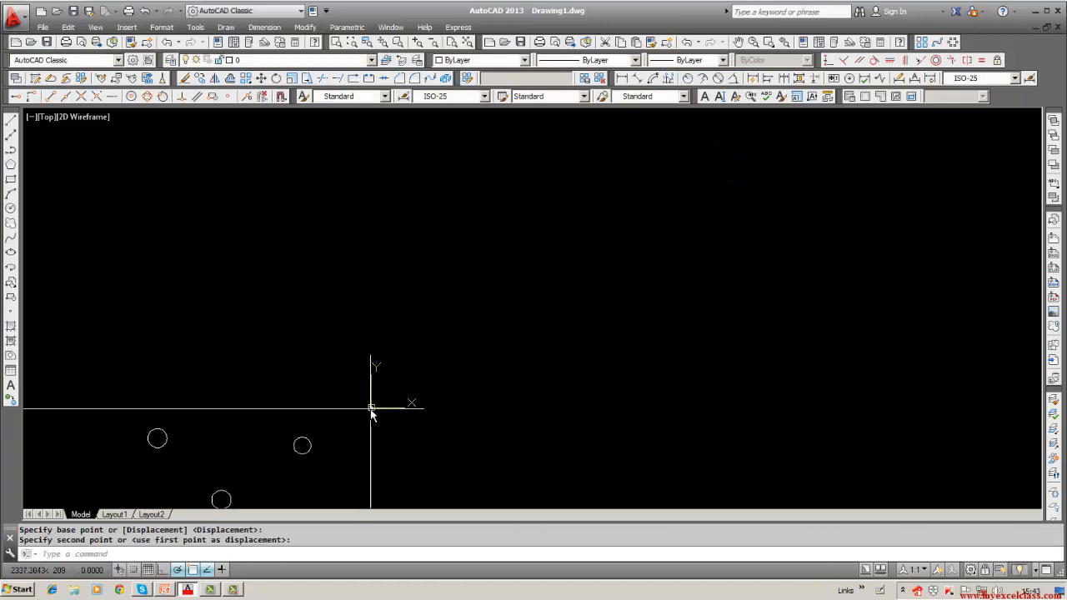
middle_click_drag(455, 388, 648, 241)
scroll(648, 269, "down", 3)
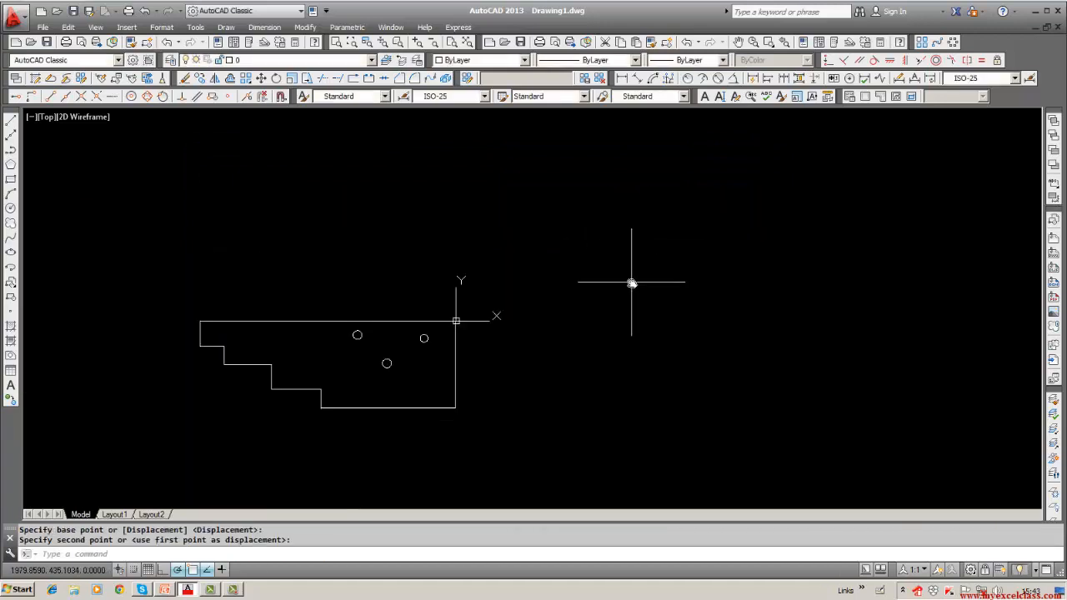
key("Return")
key("Escape")
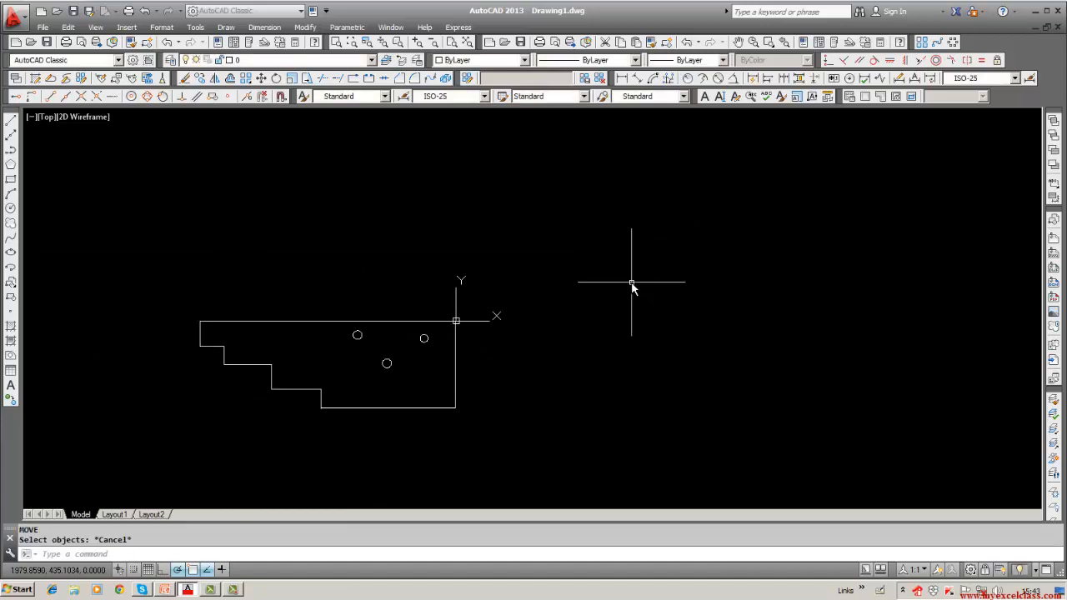
Try to move the window-selected profile and its circles from the upper-right corner, entering 0,0 as the second point.
type("m")
key("Return")
type("w")
key("Return")
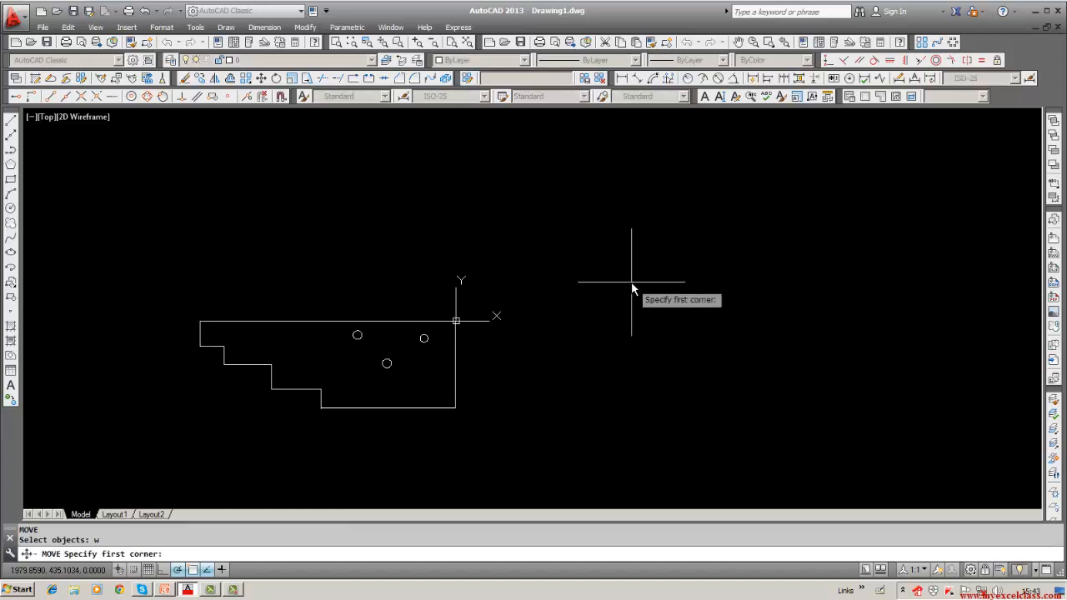
left_click(142, 204)
left_click(500, 455)
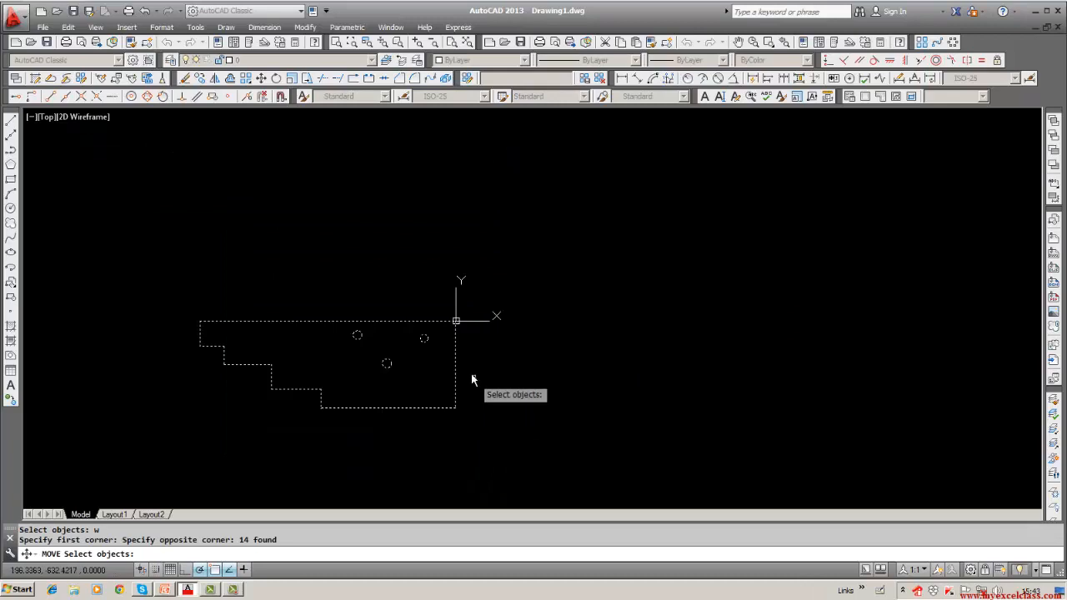
scroll(471, 380, "up", 5)
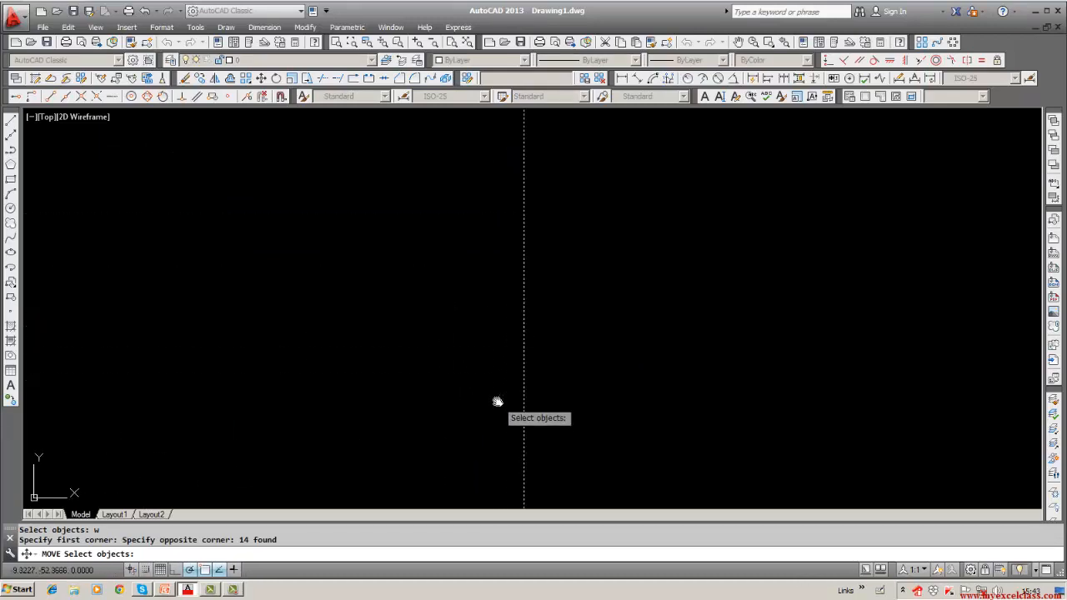
mouse_move(497, 401)
middle_mouse_down()
mouse_move(495, 274)
mouse_move(459, 464)
middle_mouse_up()
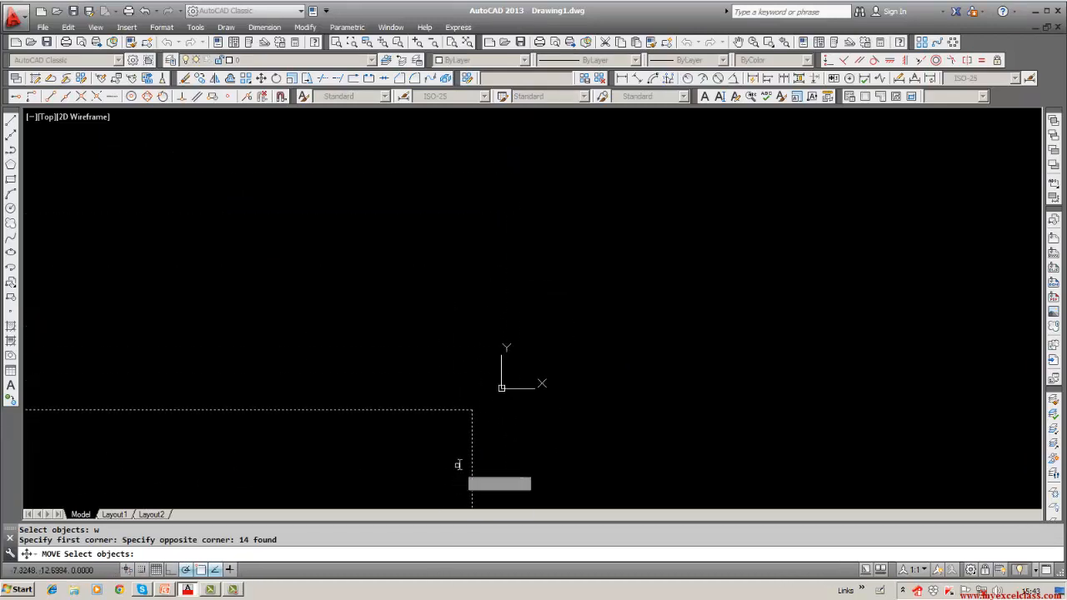
key("Return")
left_click(472, 410)
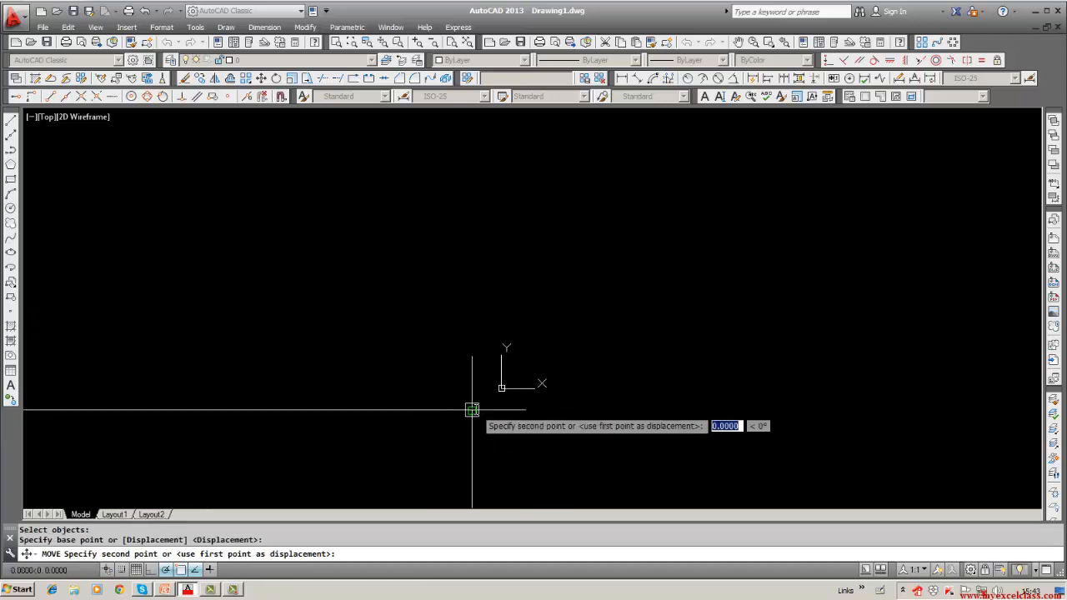
type("0")
key("Tab")
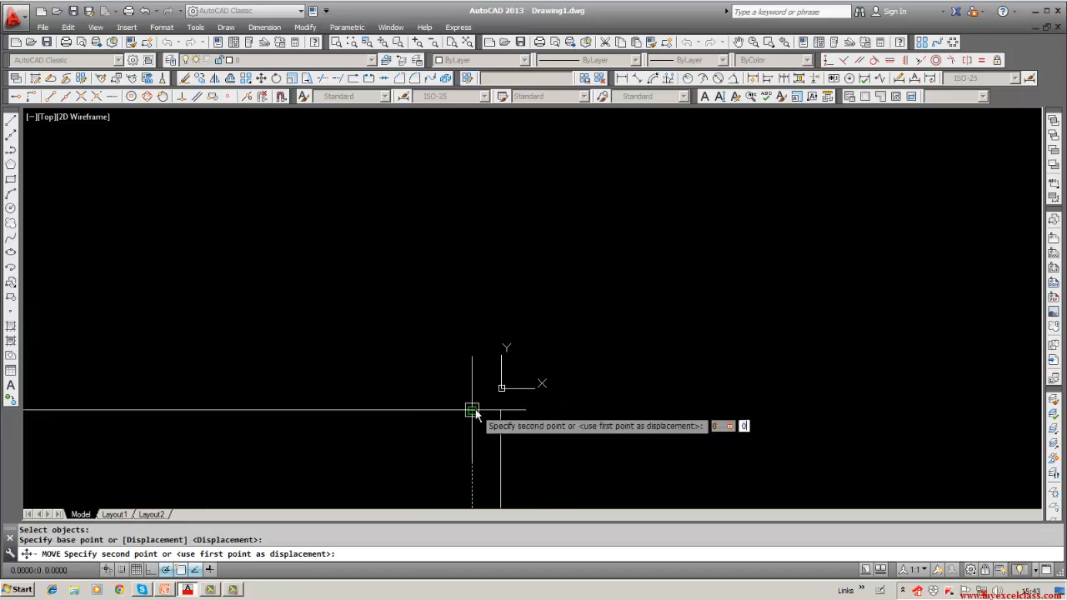
key("Return")
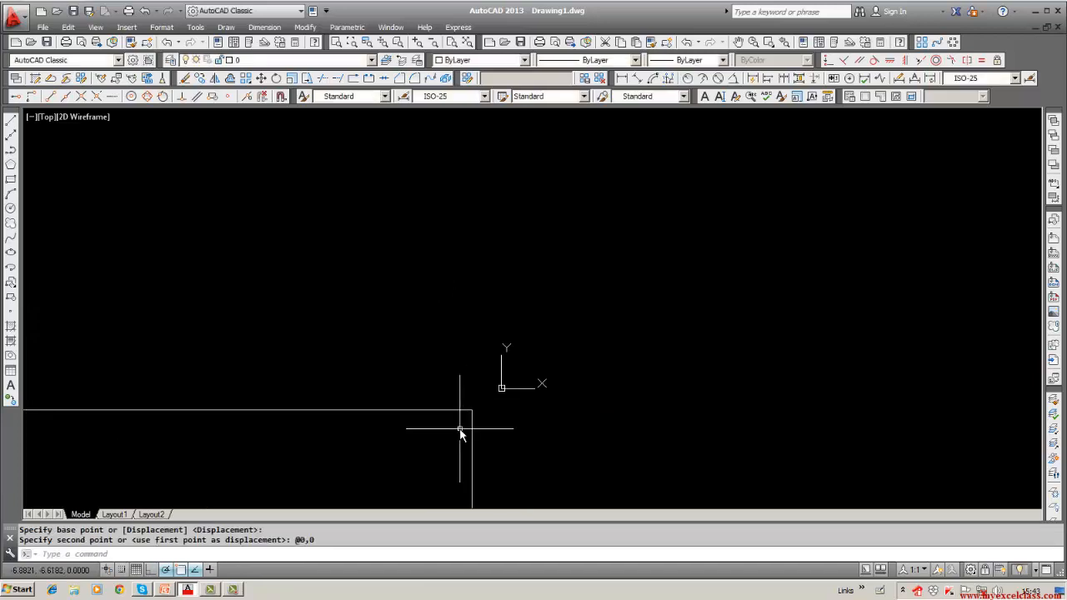
Retry moving the entire profile and its three circles by its upper-right corner, with 0,0 as the destination.
scroll(465, 429, "down", 3)
middle_click_drag(463, 429, 588, 258)
scroll(567, 286, "down", 5)
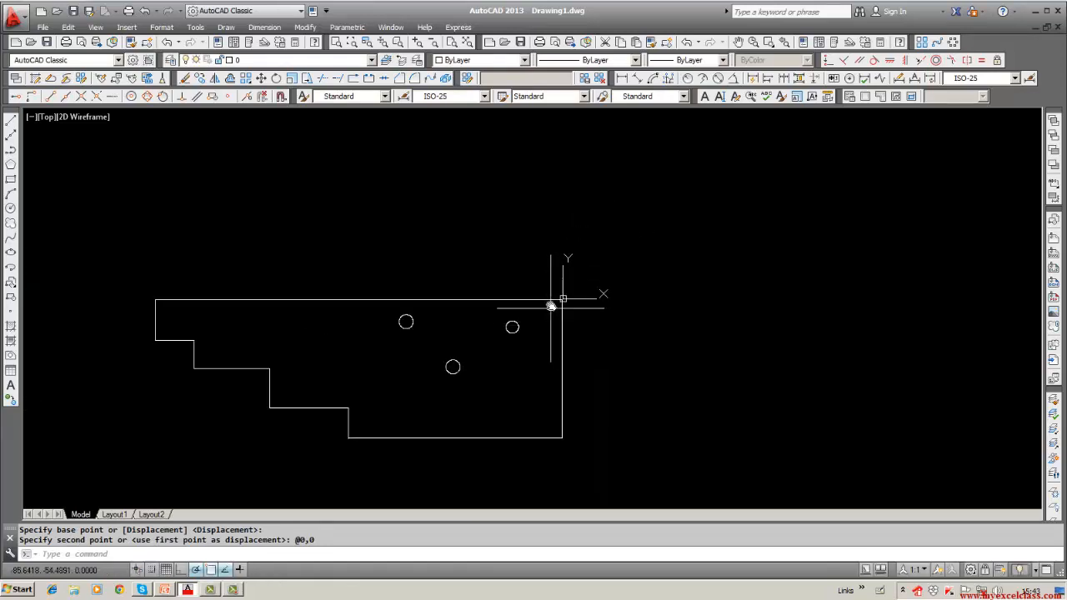
scroll(550, 305, "up", 4)
scroll(551, 305, "up", 3)
scroll(546, 326, "down", 6)
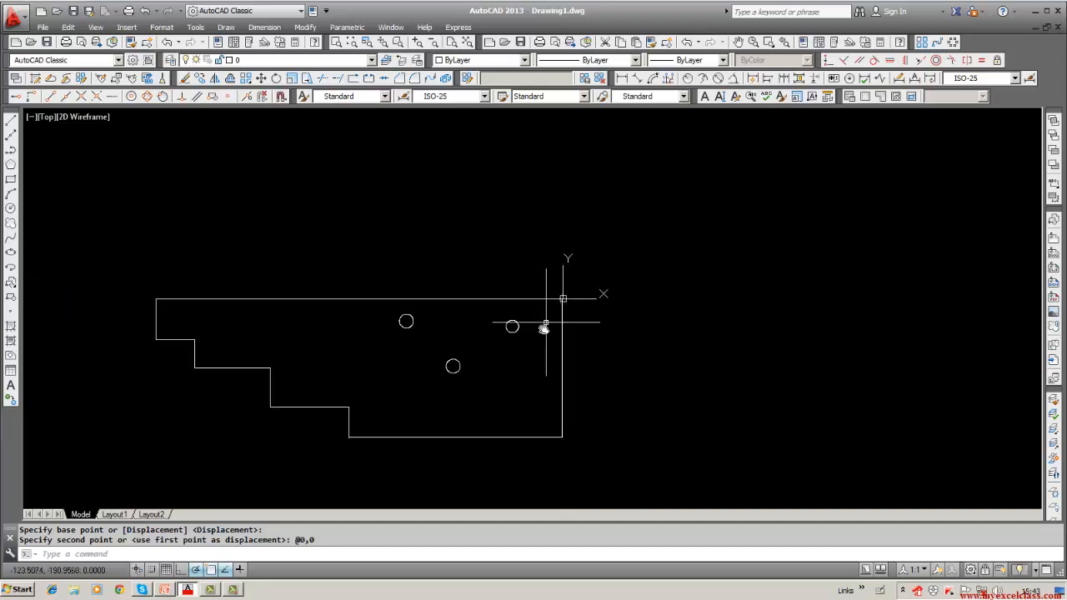
key("Return")
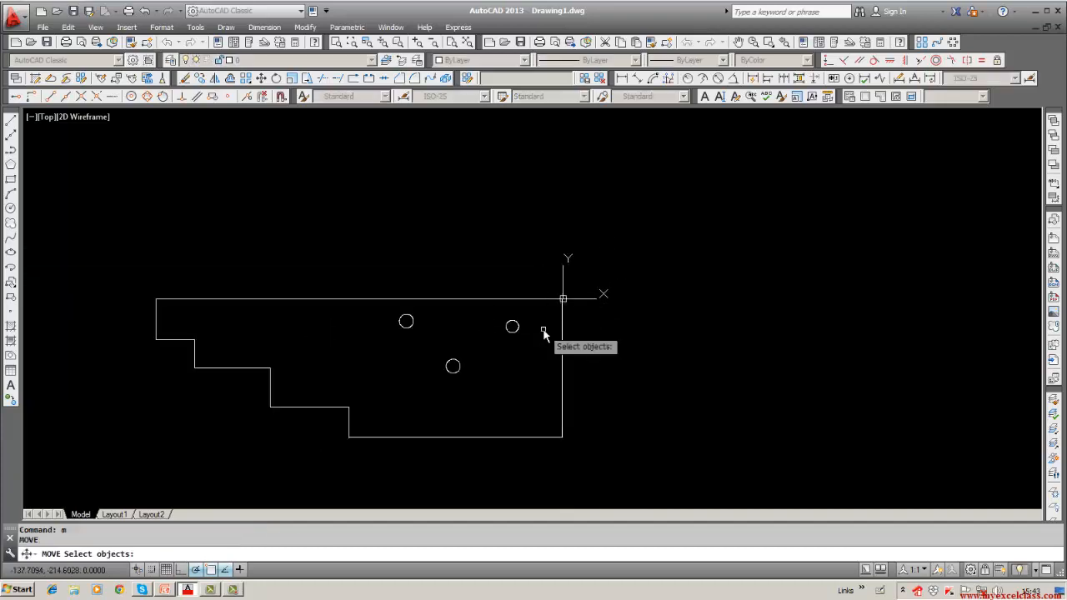
type("w")
key("Return")
left_click(105, 269)
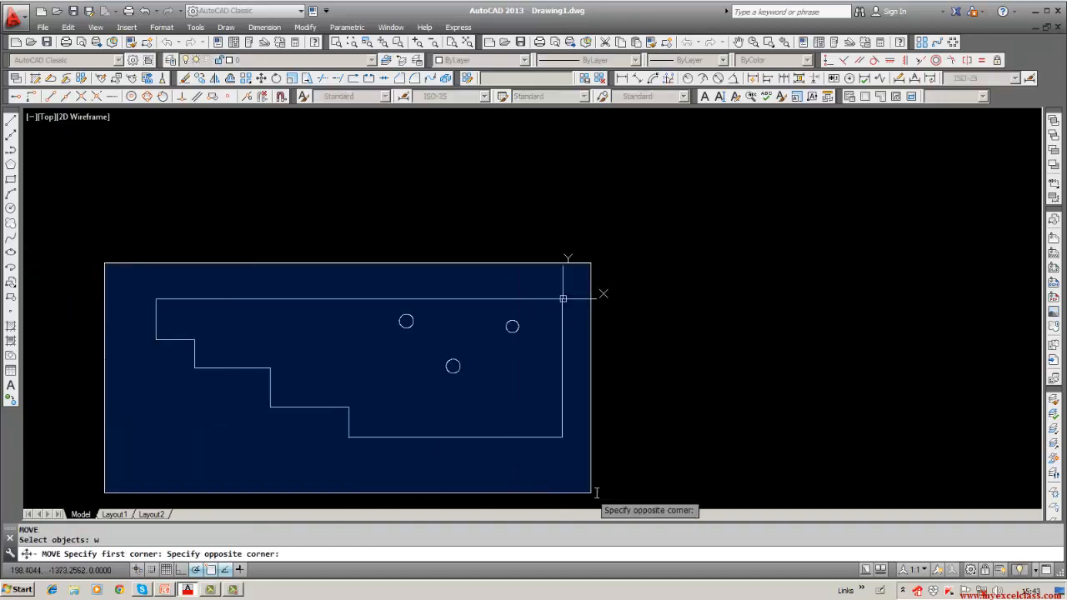
left_click(591, 494)
scroll(551, 310, "up", 5)
key("Return")
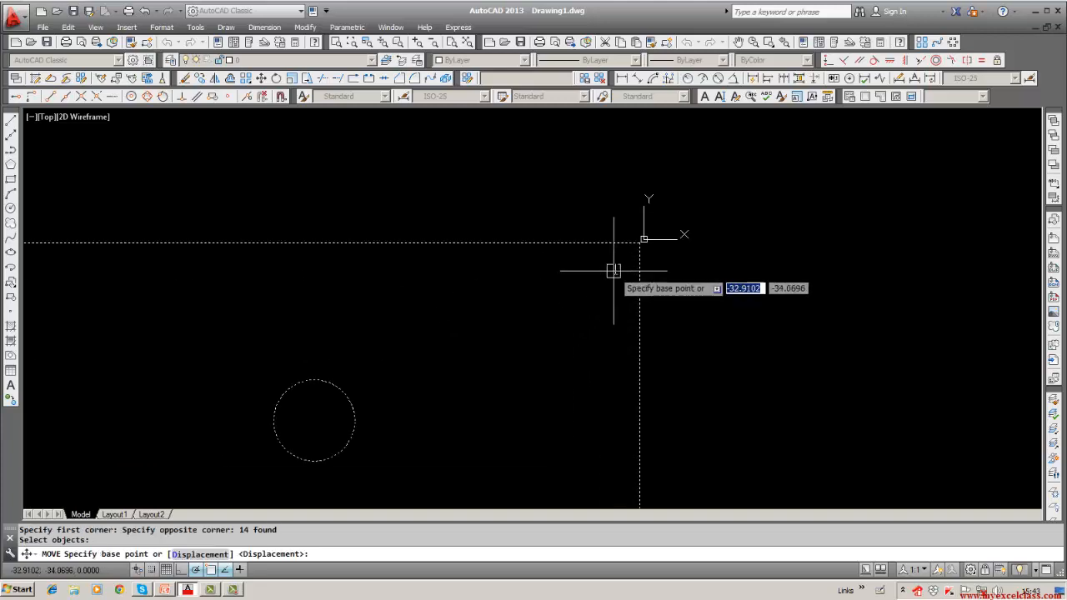
left_click(642, 240)
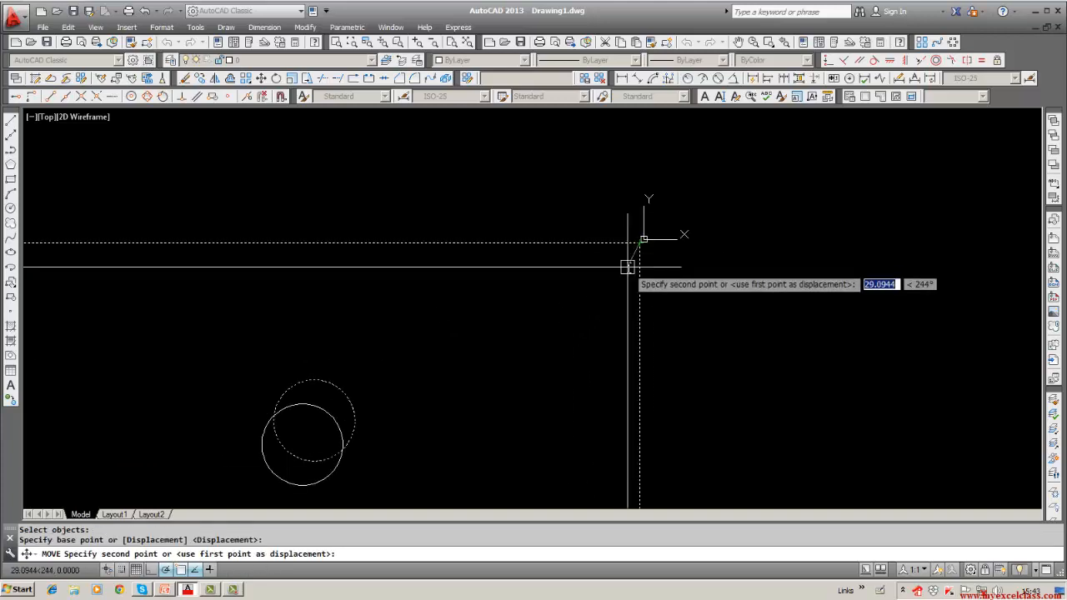
type("0,")
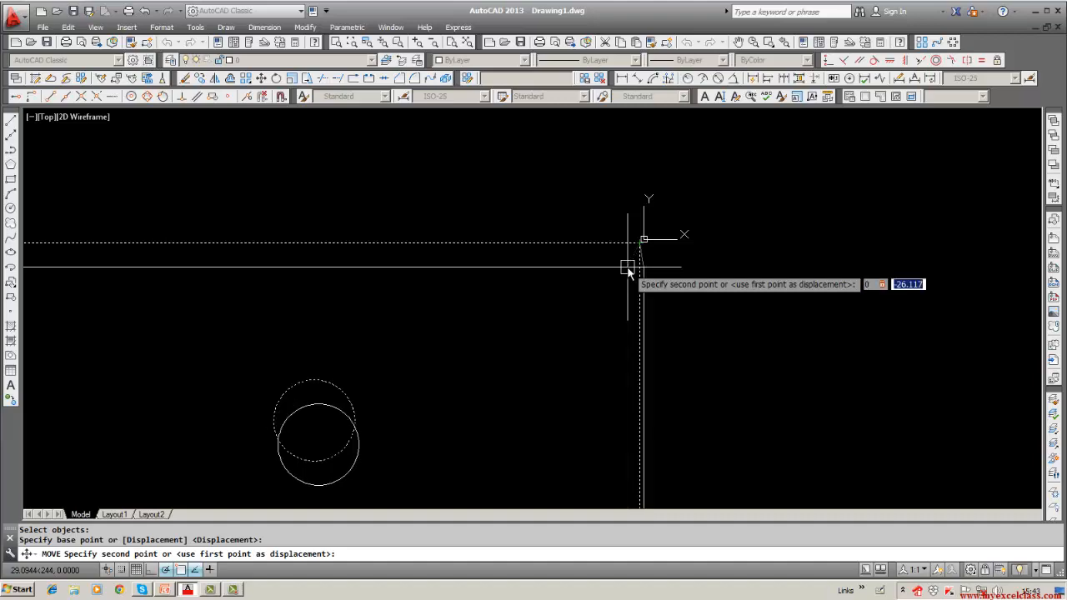
key("Return")
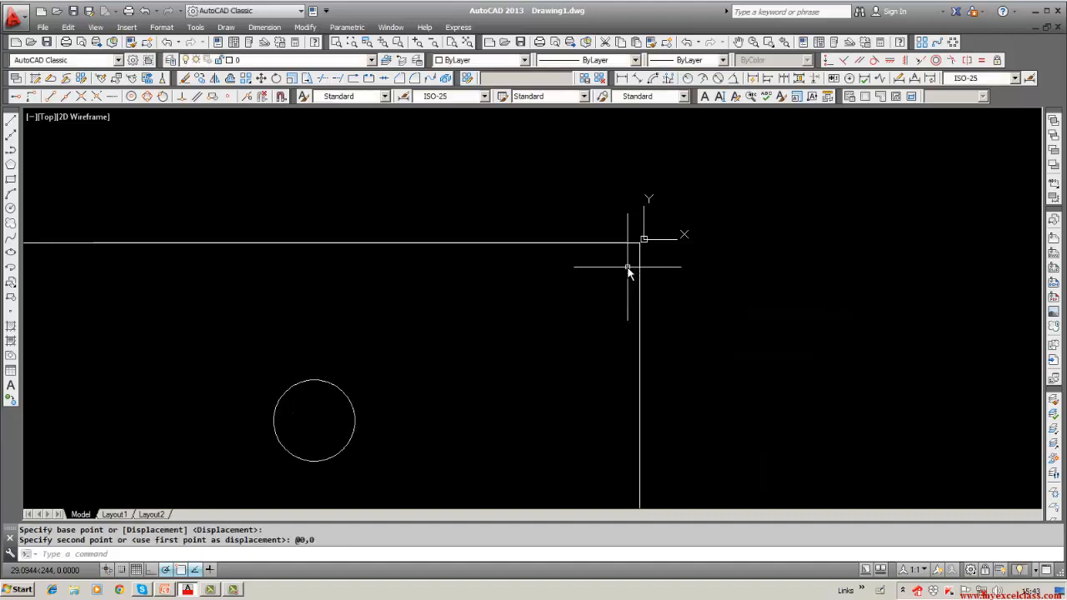
key("Escape")
Try to place a vertical ordinate dimension at the profile's upper-right corner.
scroll(609, 285, "down", 4)
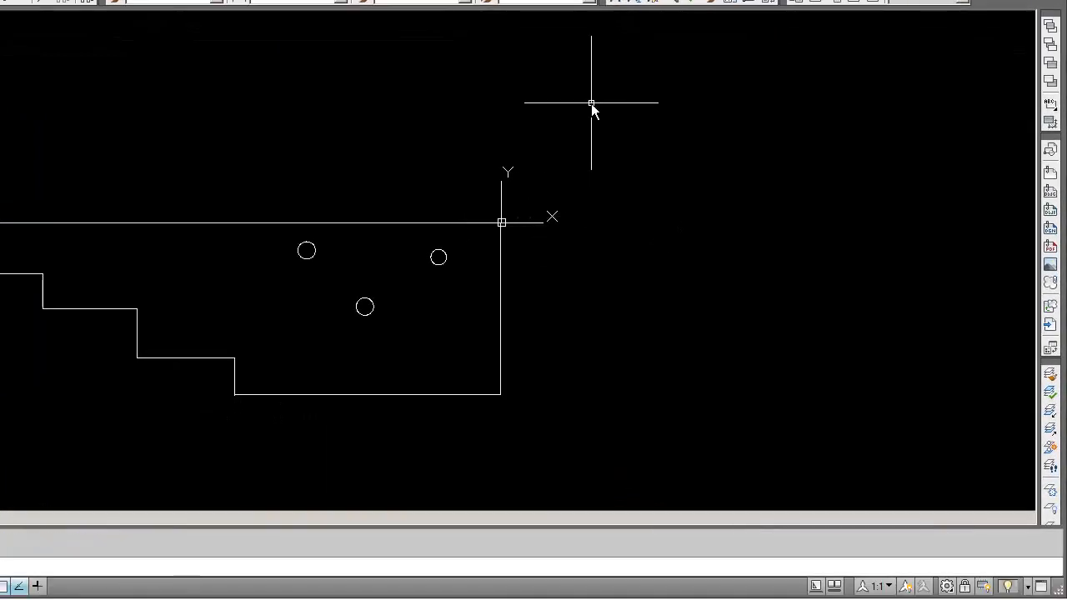
left_click(655, 3)
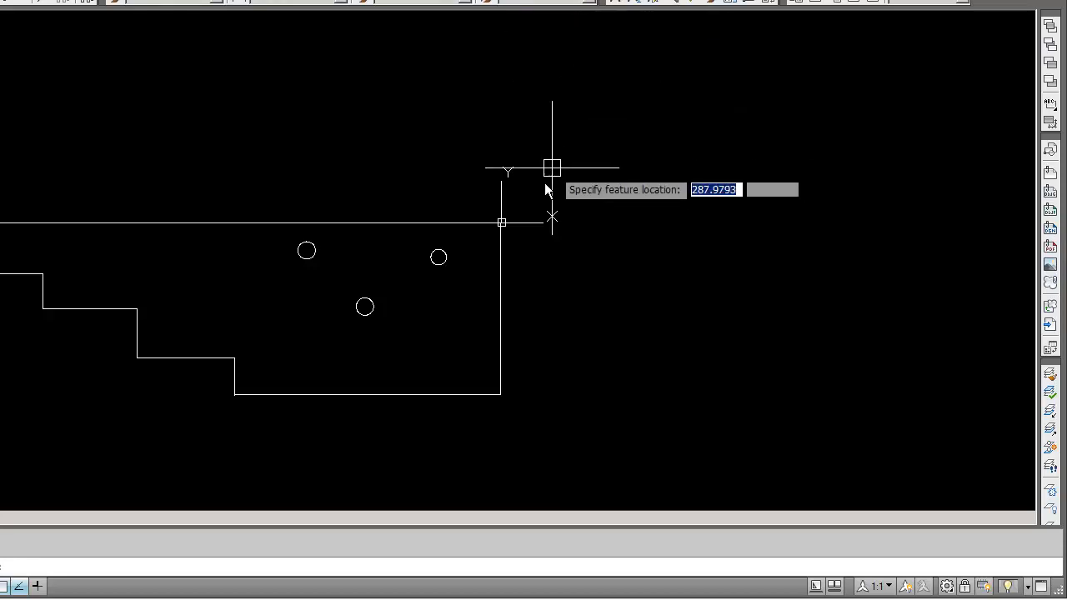
left_click(501, 223)
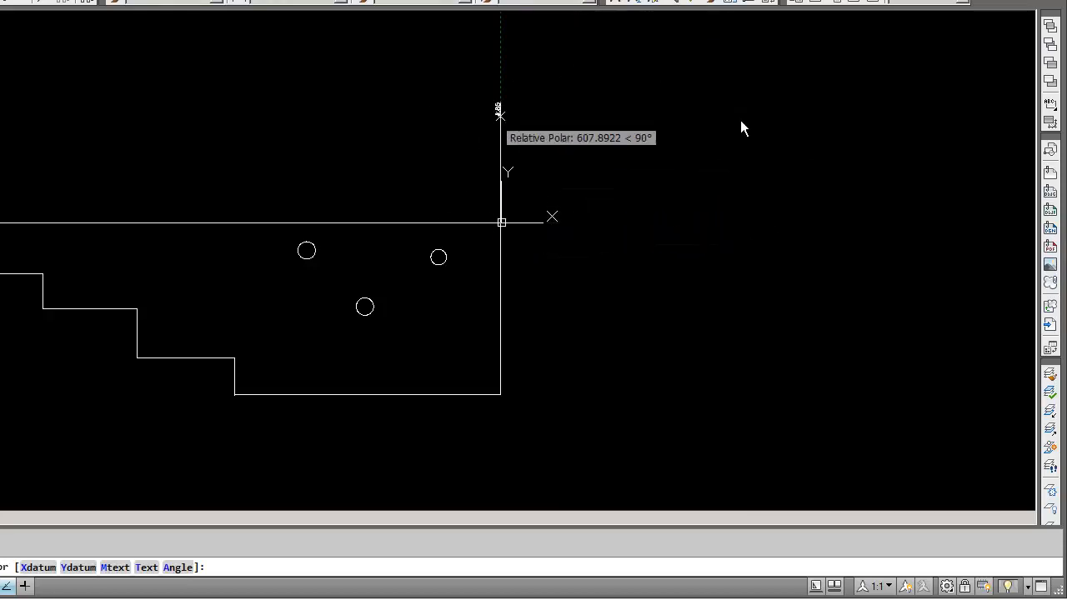
key("Escape")
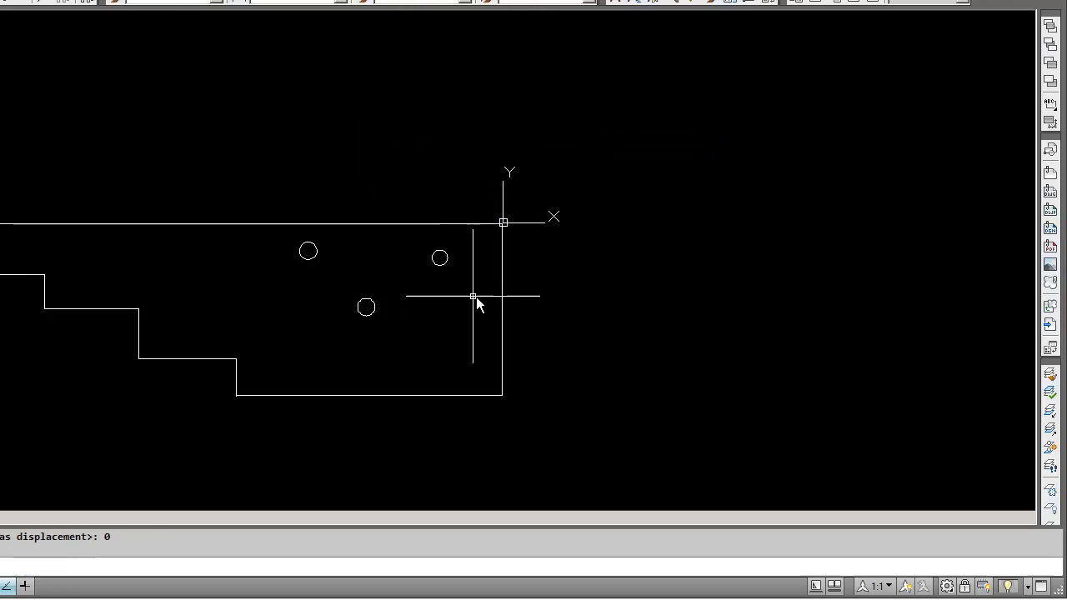
Examine closely how the profile's upper-right corner lines up with the coordinate origin.
scroll(473, 281, "up", 4)
middle_click_drag(464, 275, 399, 389)
scroll(461, 288, "up", 3)
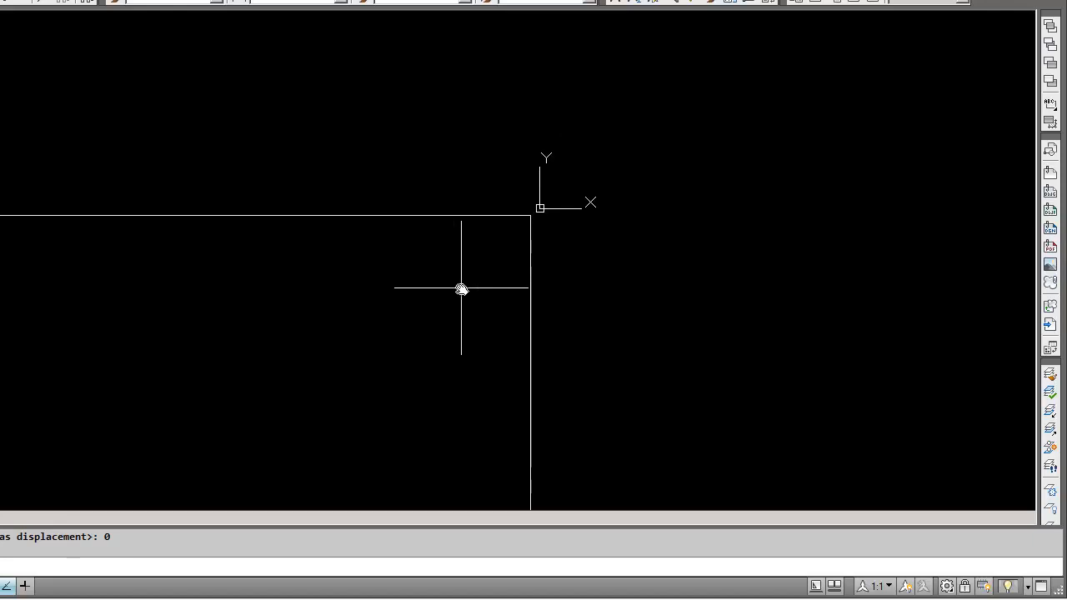
scroll(461, 288, "down", 4)
middle_click_drag(425, 331, 443, 284)
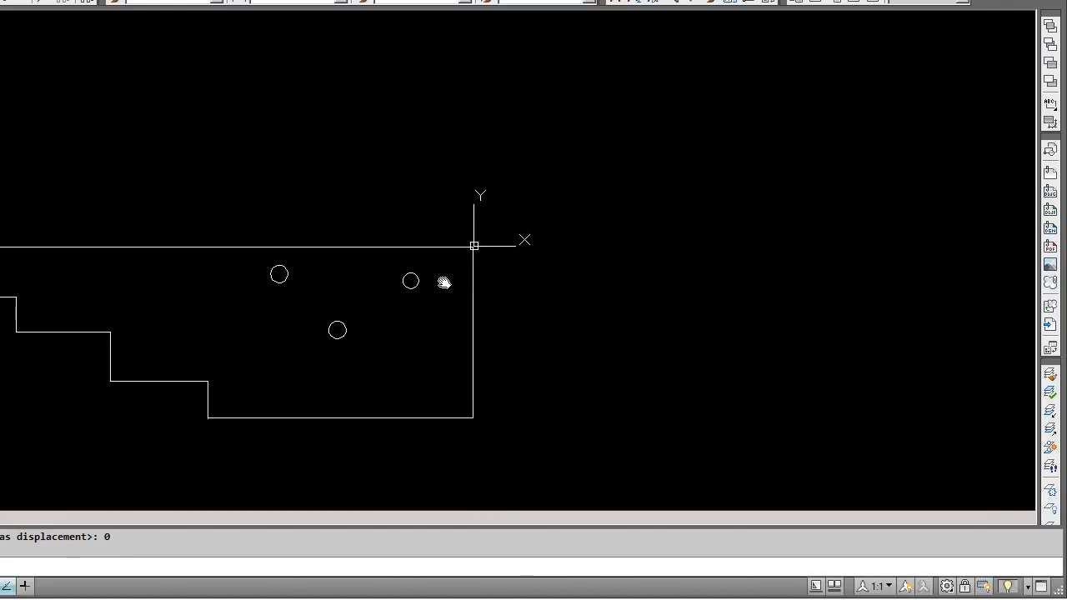
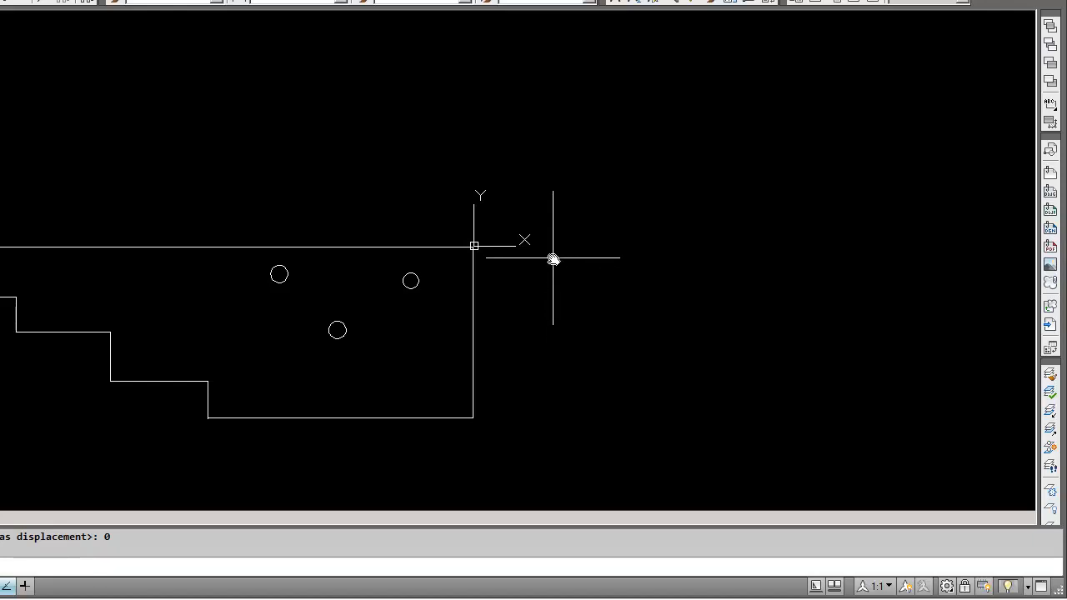
scroll(553, 258, "up", 2)
key("Return")
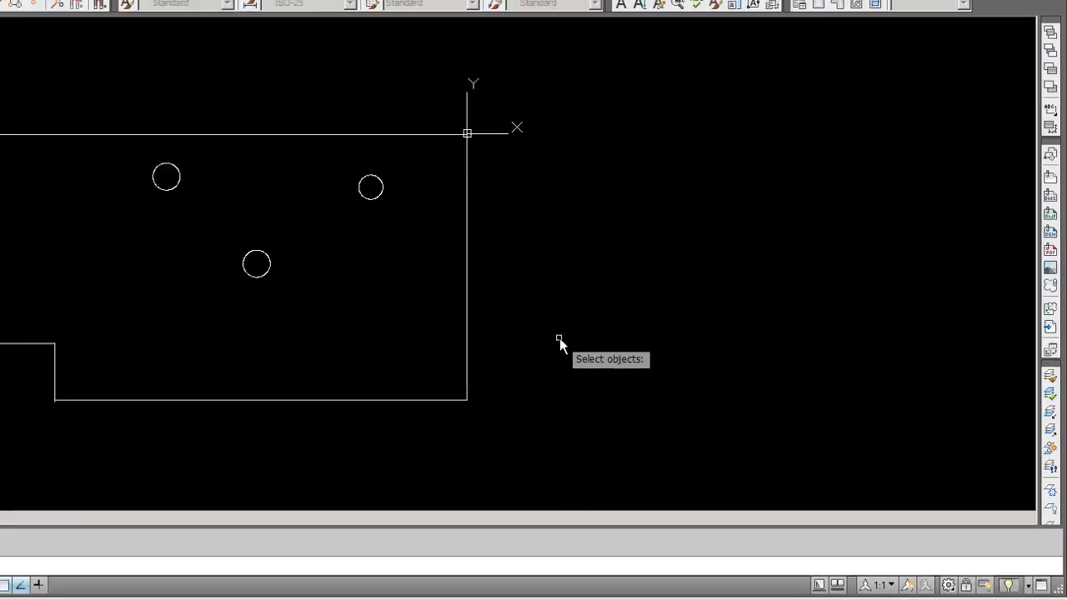
scroll(556, 336, "down", 2)
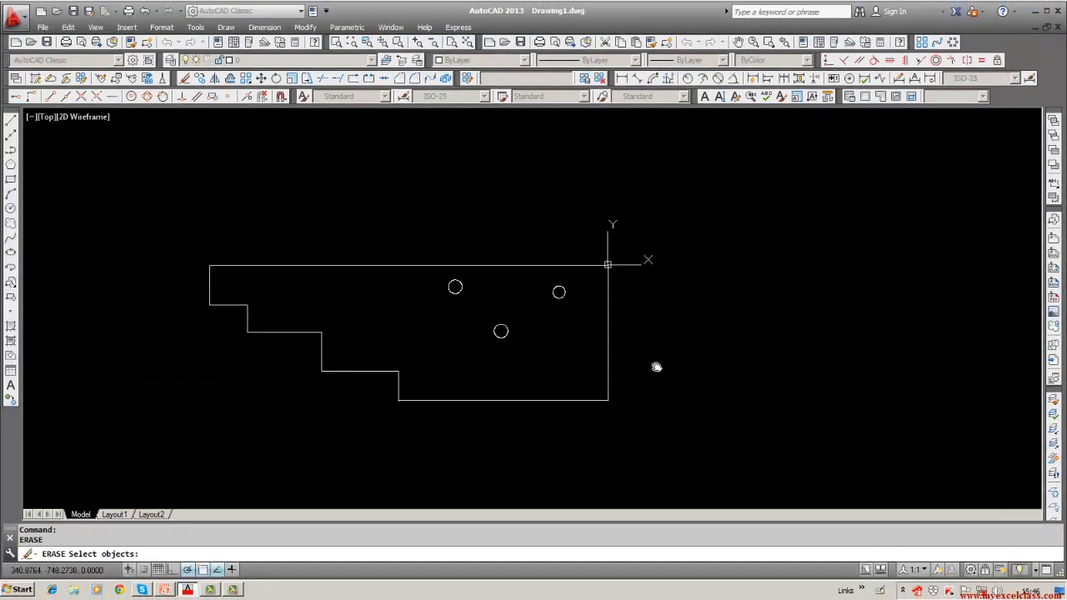
key("Escape")
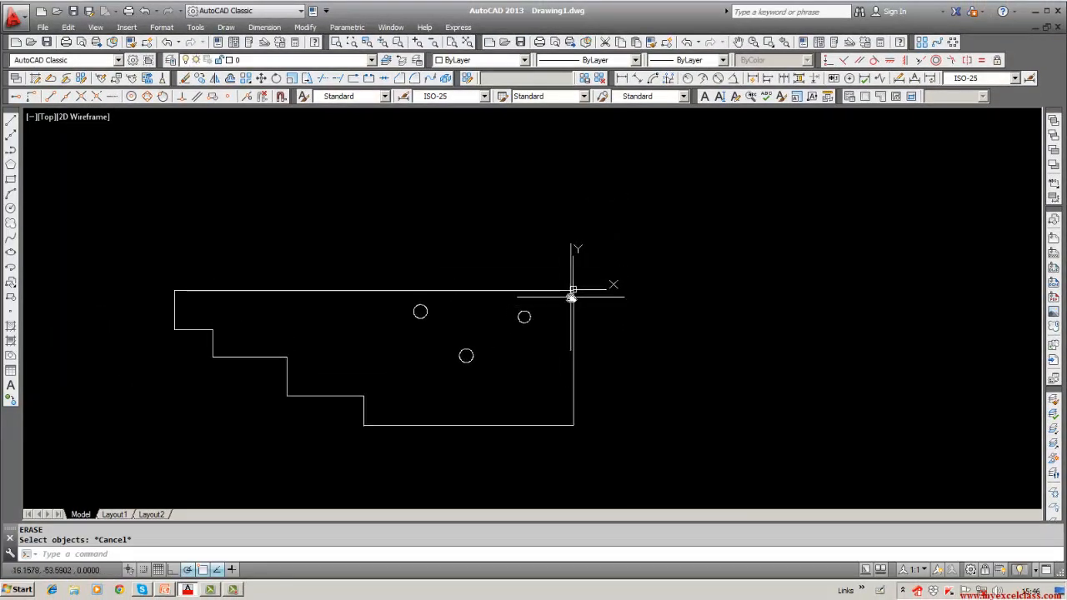
Draw a circle centred at 0,0 with a radius of about 100.5 and inspect its centre coordinates.
scroll(572, 296, "up", 5)
scroll(572, 298, "up", 2)
mouse_move(571, 297)
middle_mouse_down()
mouse_move(434, 398)
mouse_move(535, 351)
middle_mouse_up()
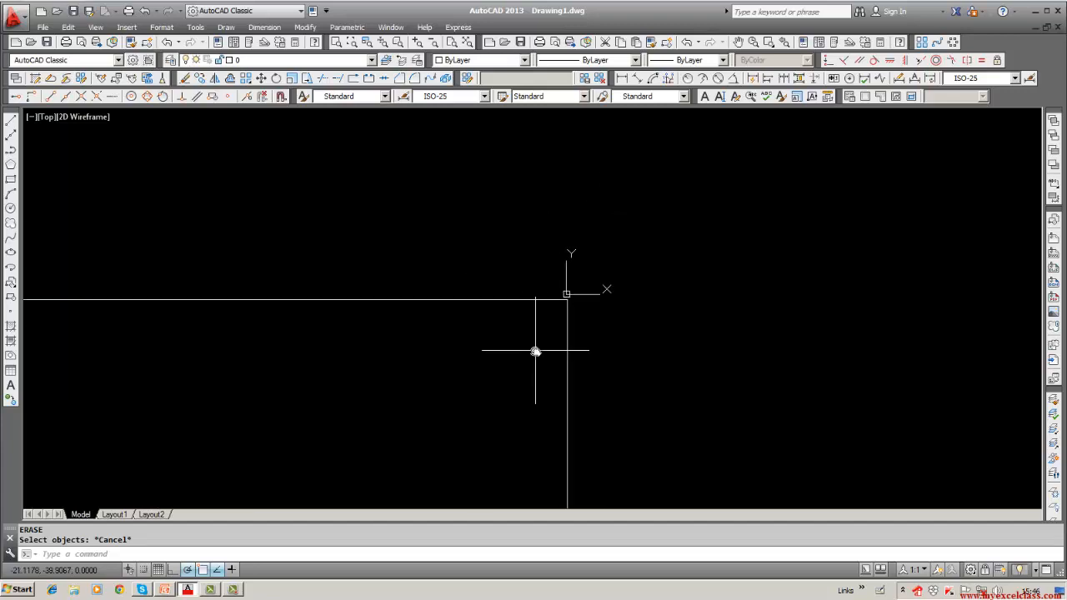
type("ir")
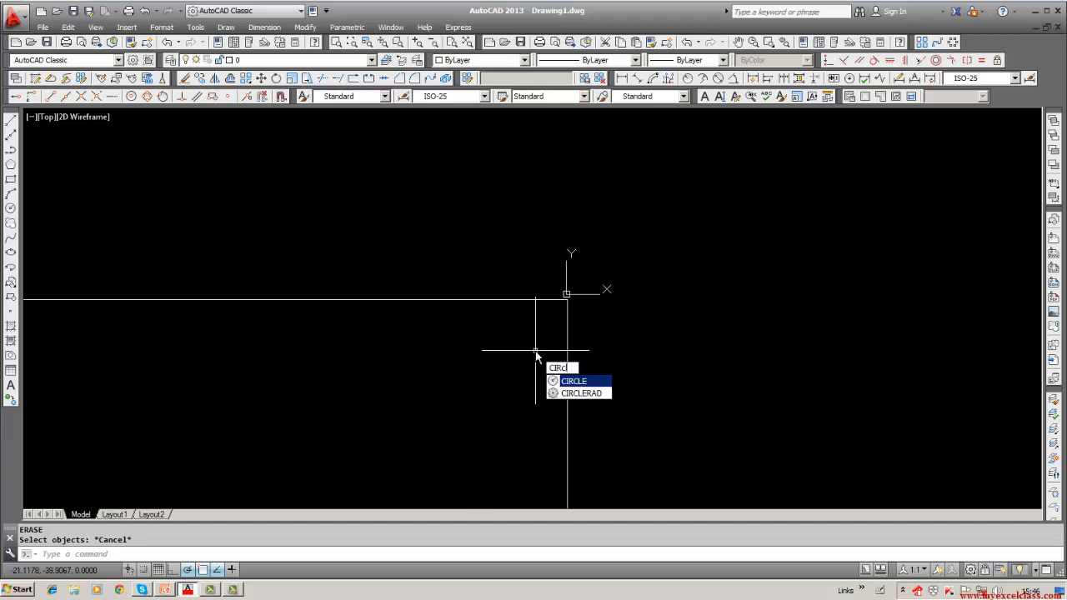
key("Return")
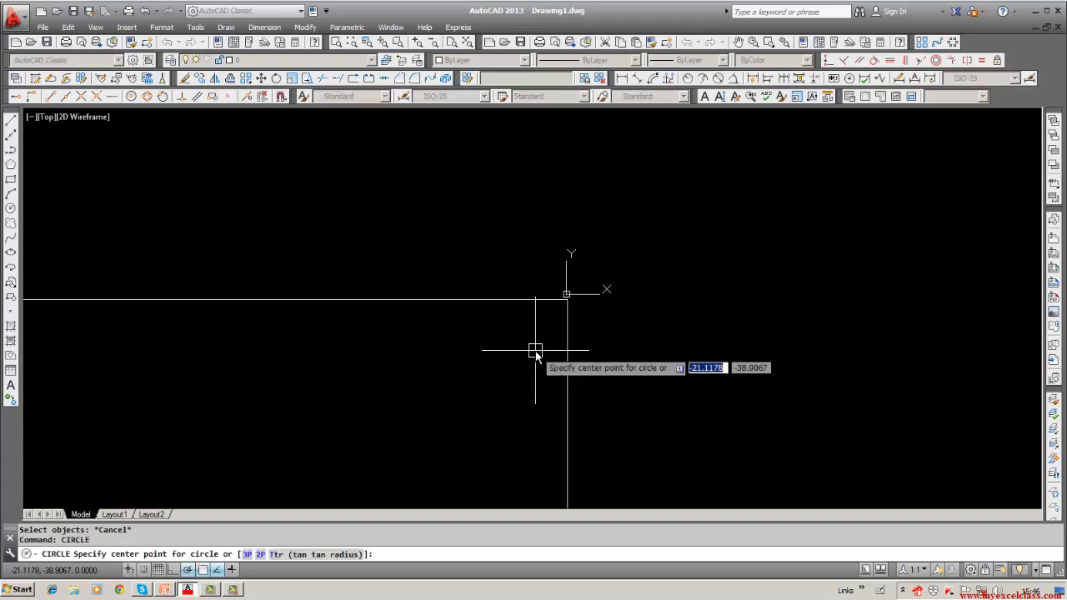
type("0")
key("Tab")
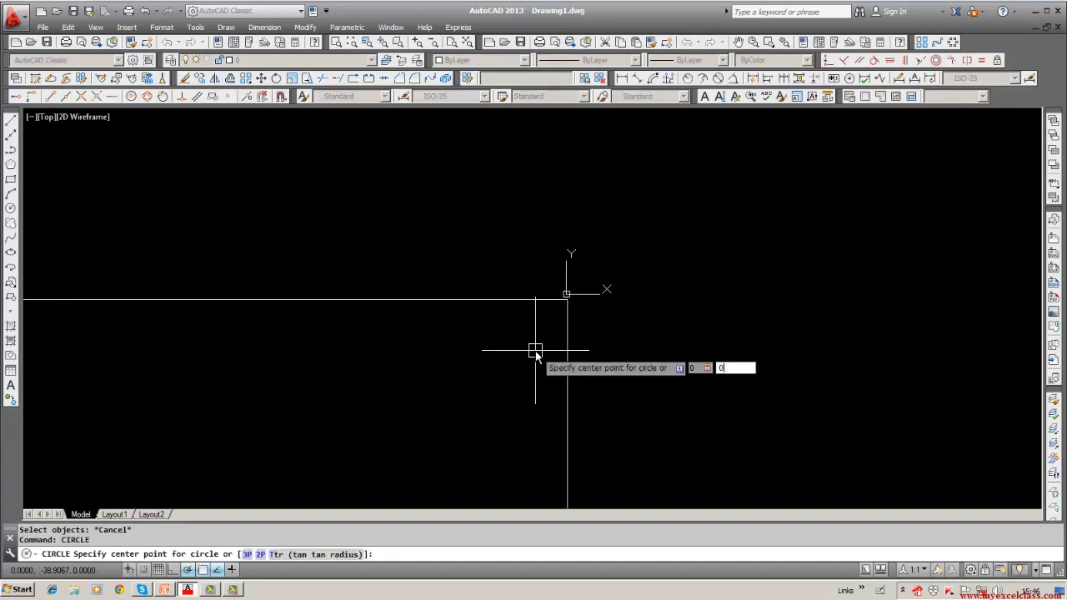
type("0")
key("Return")
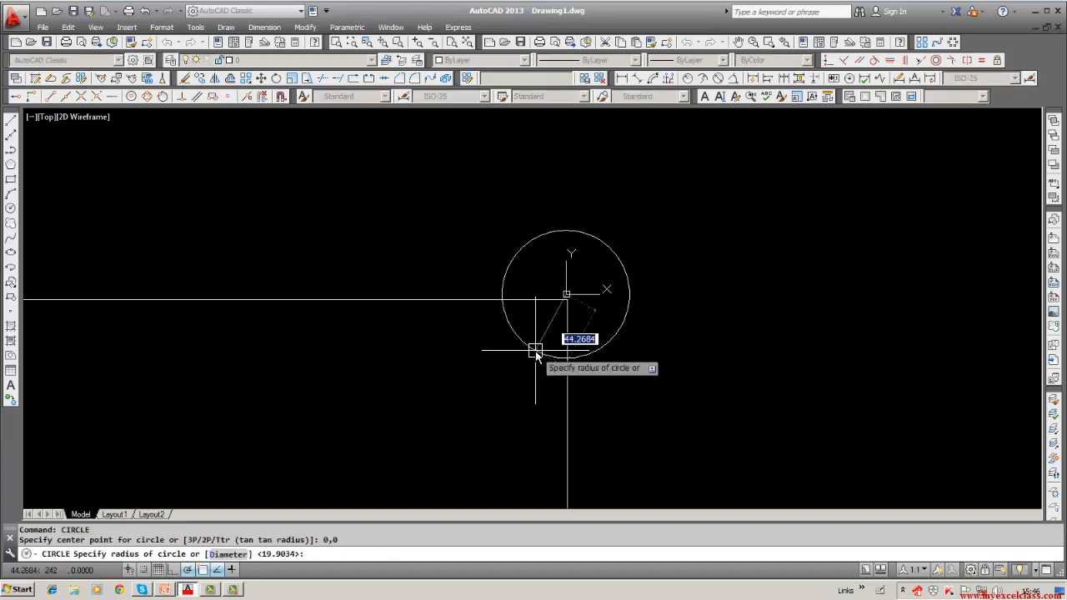
left_click(458, 392)
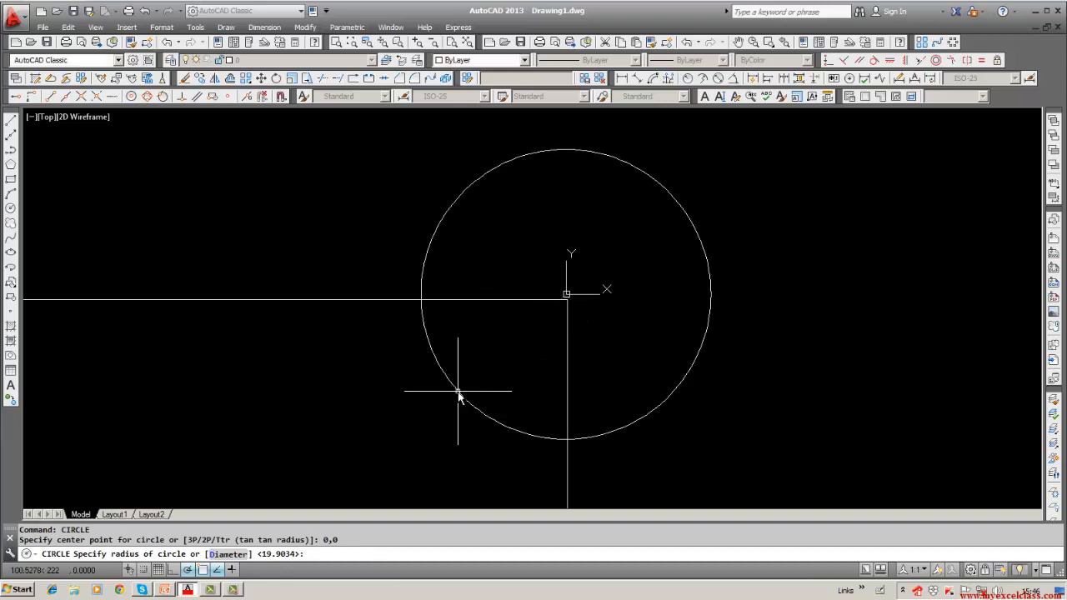
left_click(711, 293)
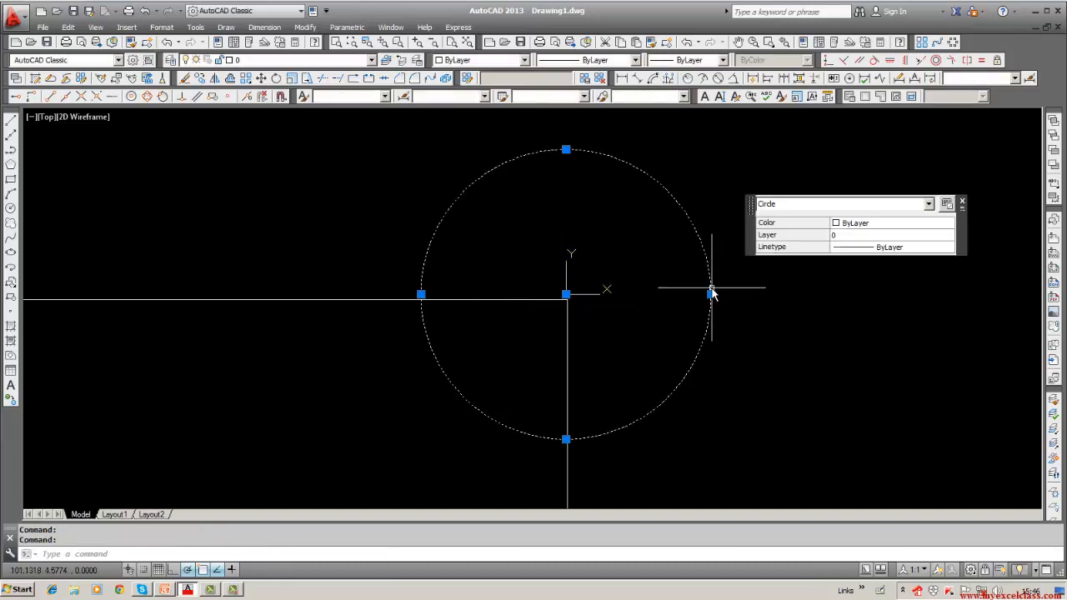
mouse_move(947, 214)
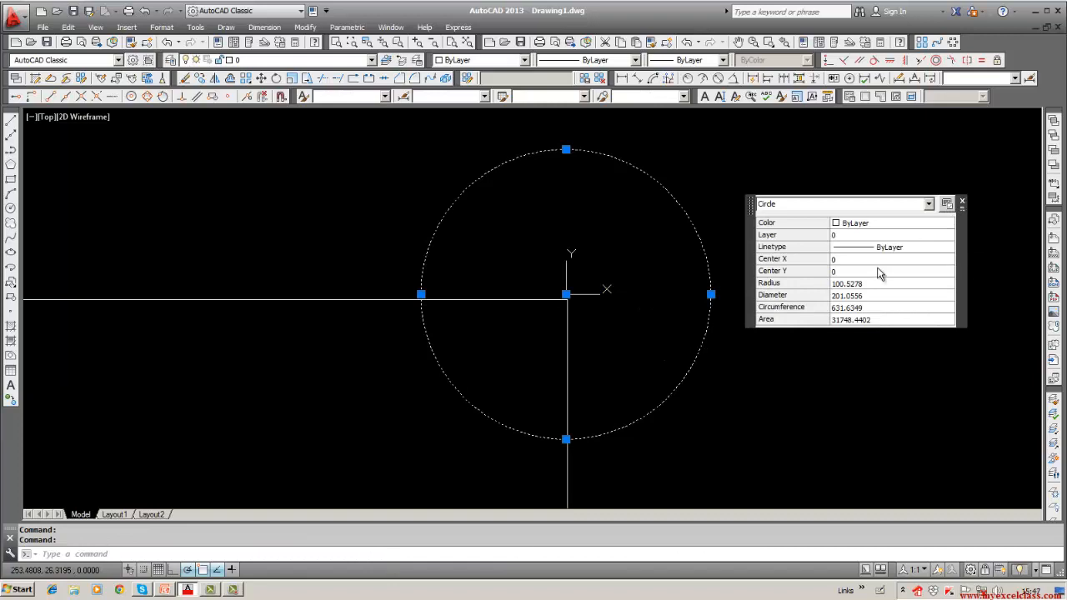
Dismiss the reference circle's property read-out and deselect the circle.
left_click(970, 210)
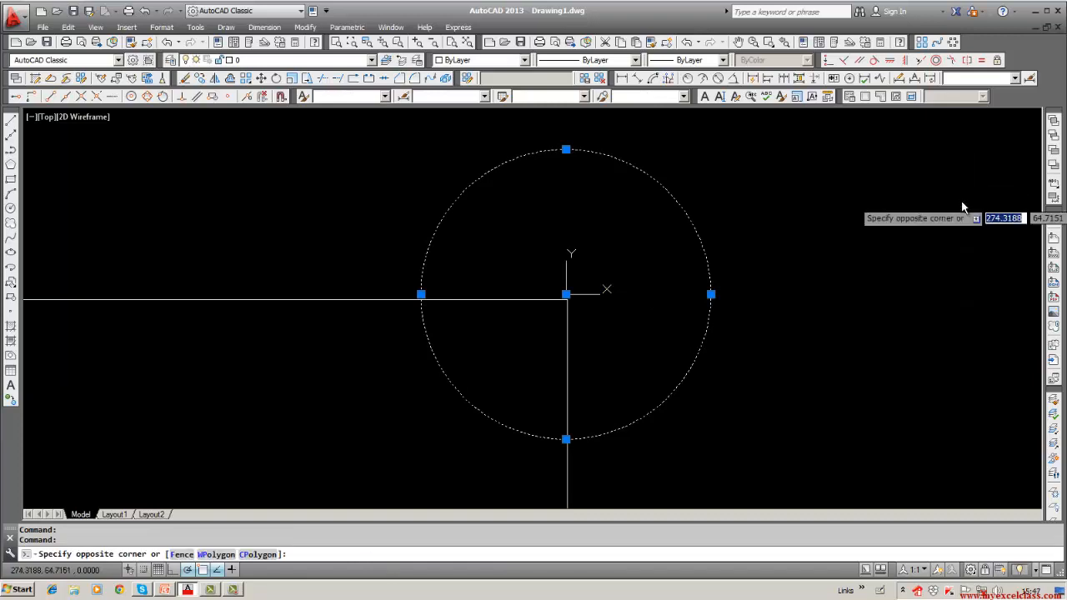
key("Escape")
scroll(889, 271, "down", 6)
key("Escape")
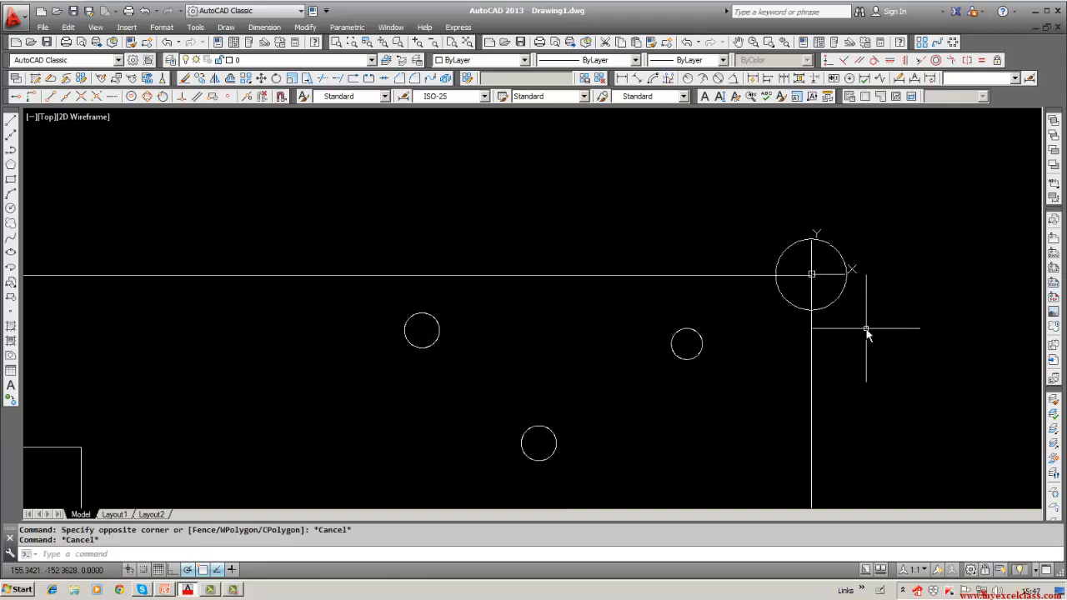
Move the stepped profile and its three small circles by the profile's upper-right corner to the centre of the reference circle, using the cen snap.
scroll(863, 327, "down", 4)
mouse_move(794, 308)
middle_mouse_down()
mouse_move(659, 310)
mouse_move(695, 297)
middle_mouse_up()
type("m")
key("Return")
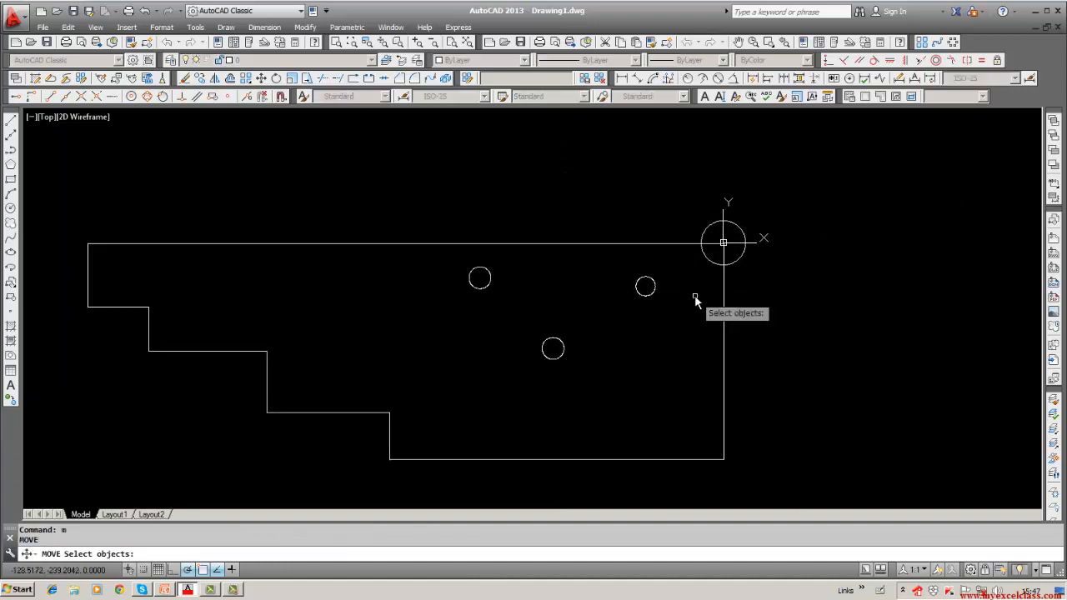
type("w")
key("Return")
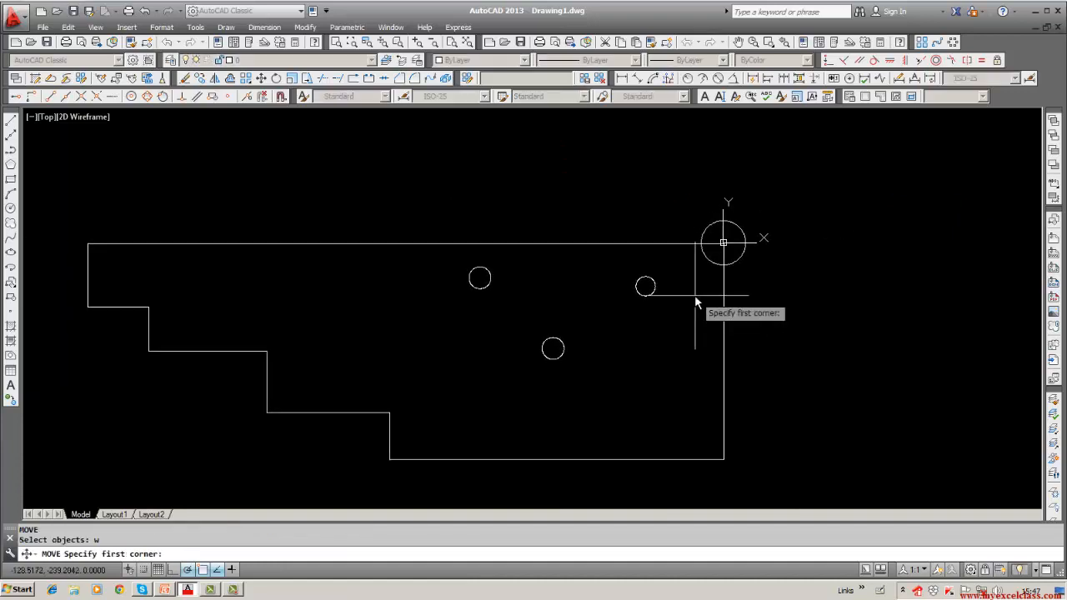
left_click(51, 227)
left_click(727, 474)
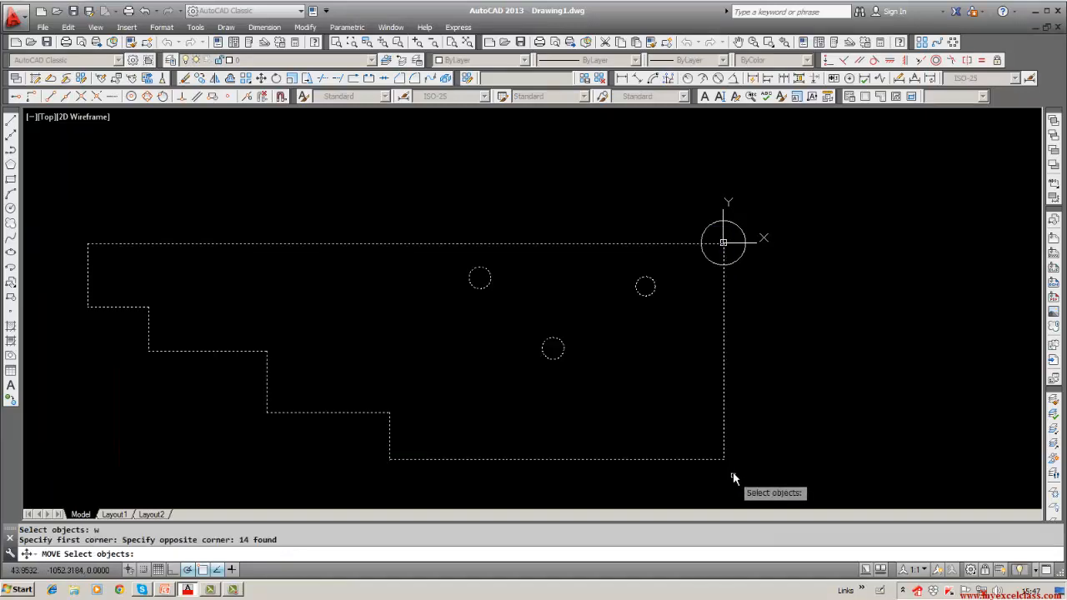
scroll(724, 254, "up", 2)
scroll(722, 259, "up", 2)
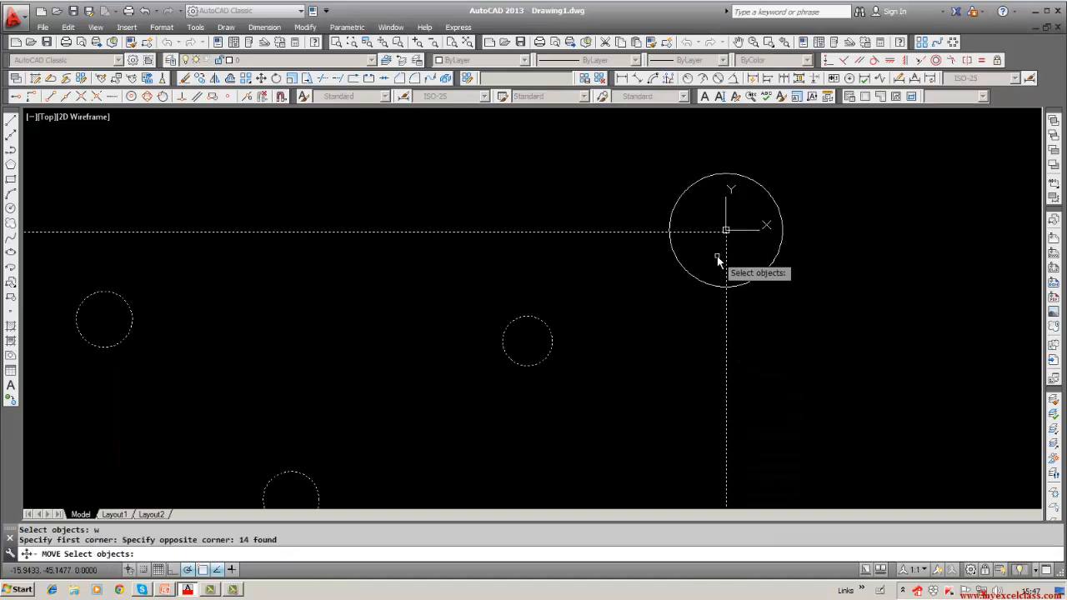
key("Return")
scroll(725, 231, "up", 2)
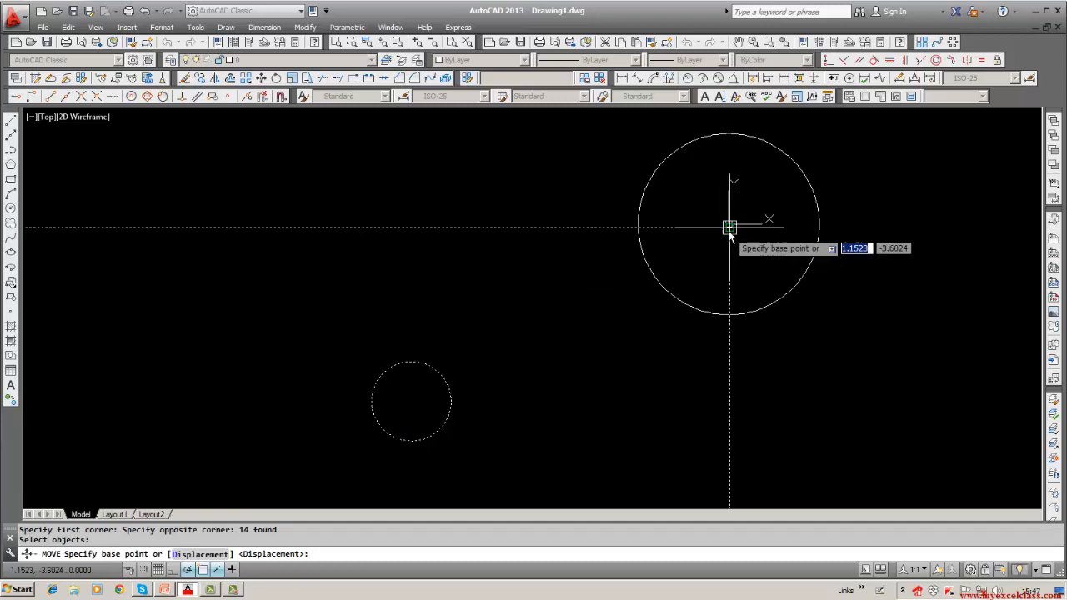
left_click(730, 226)
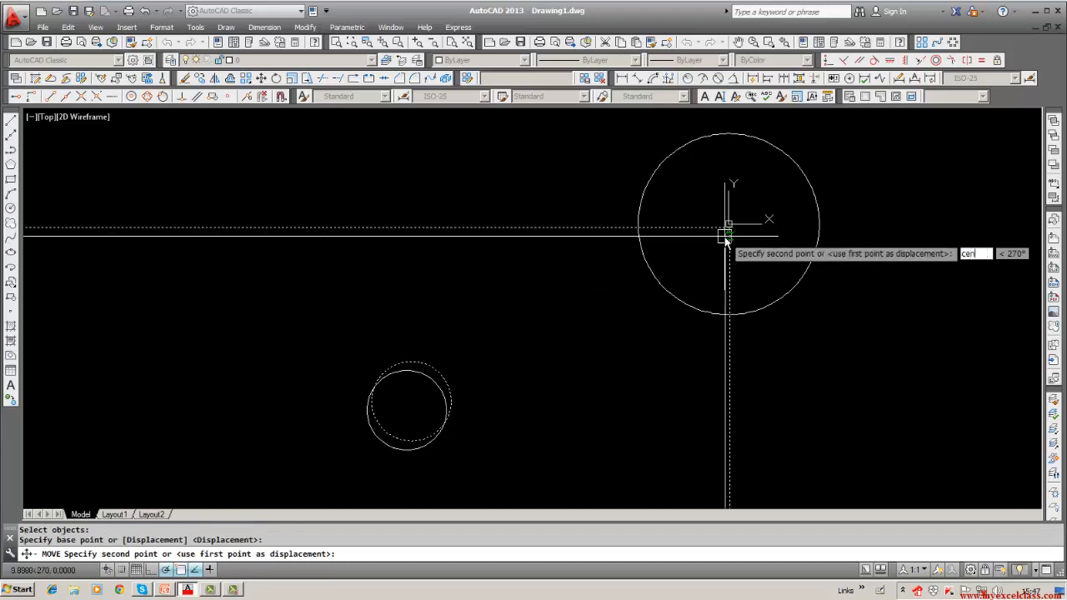
key("Return")
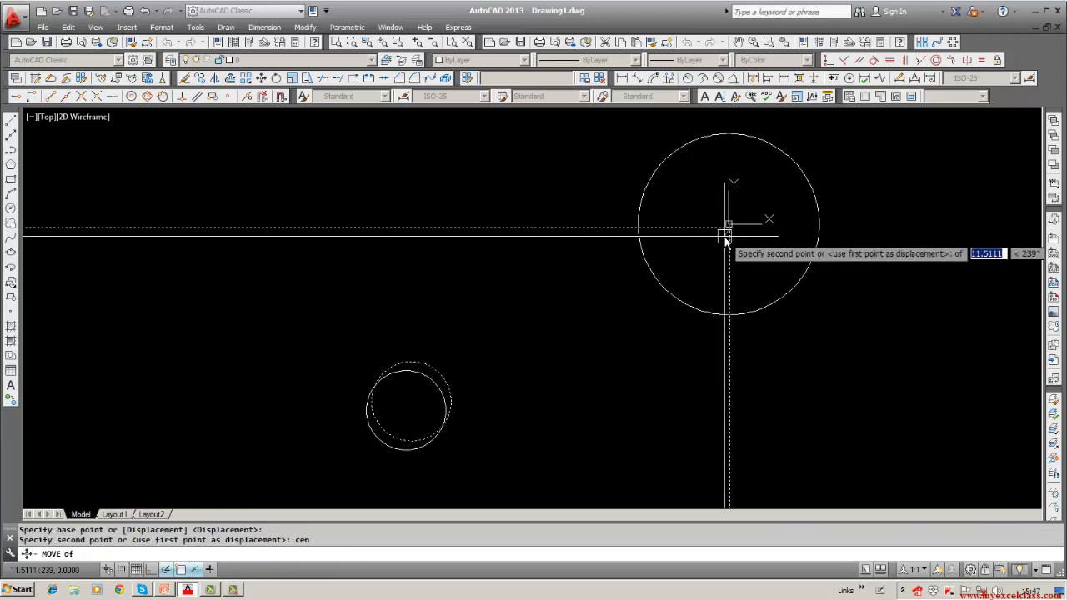
left_click(805, 185)
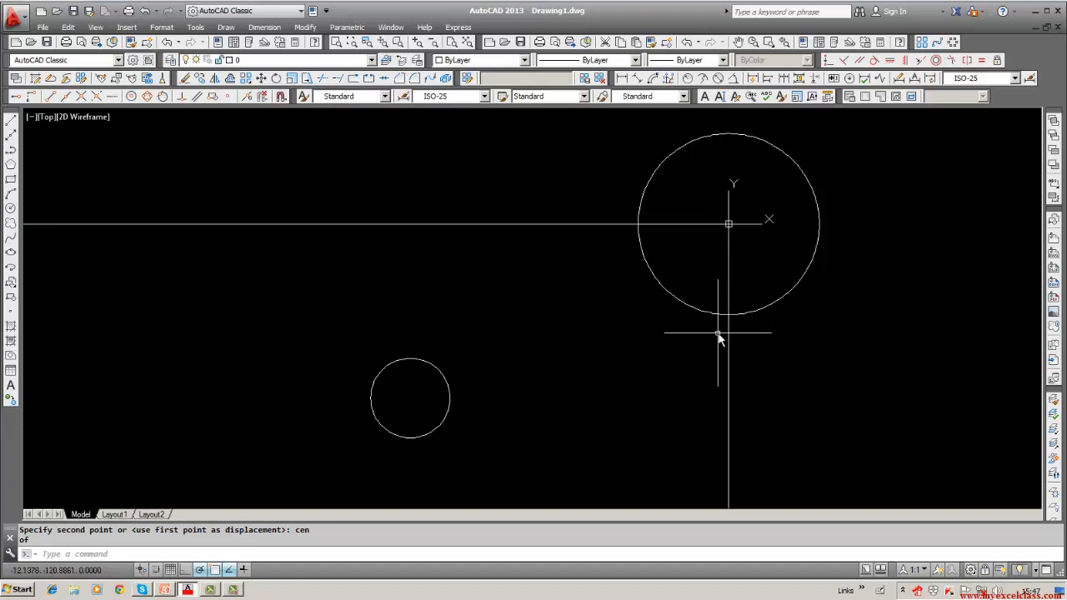
Erase the reference circle centred on the origin.
left_click(189, 98)
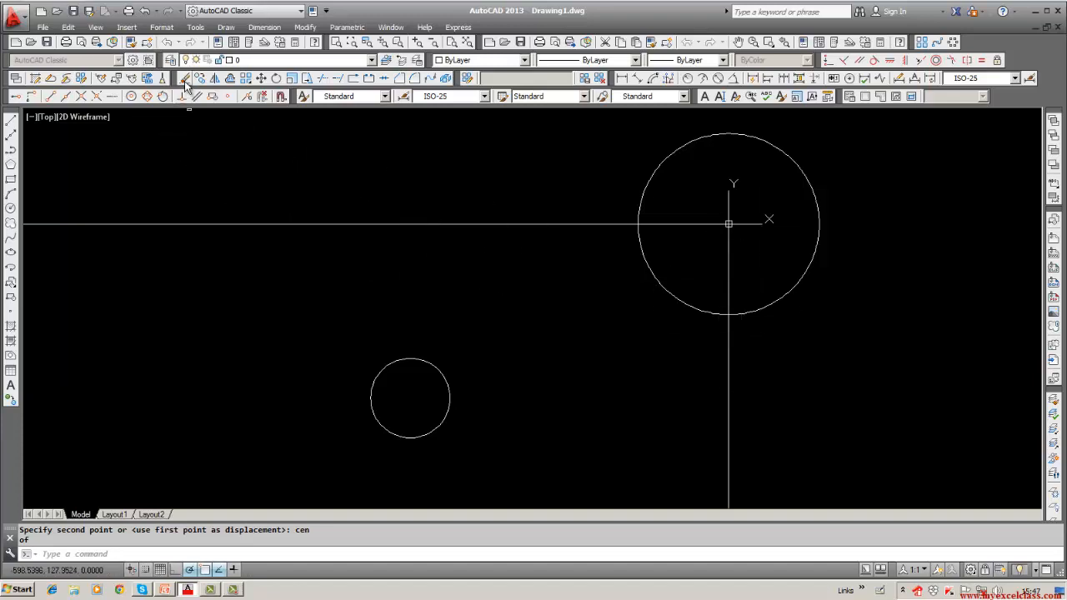
left_click(648, 182)
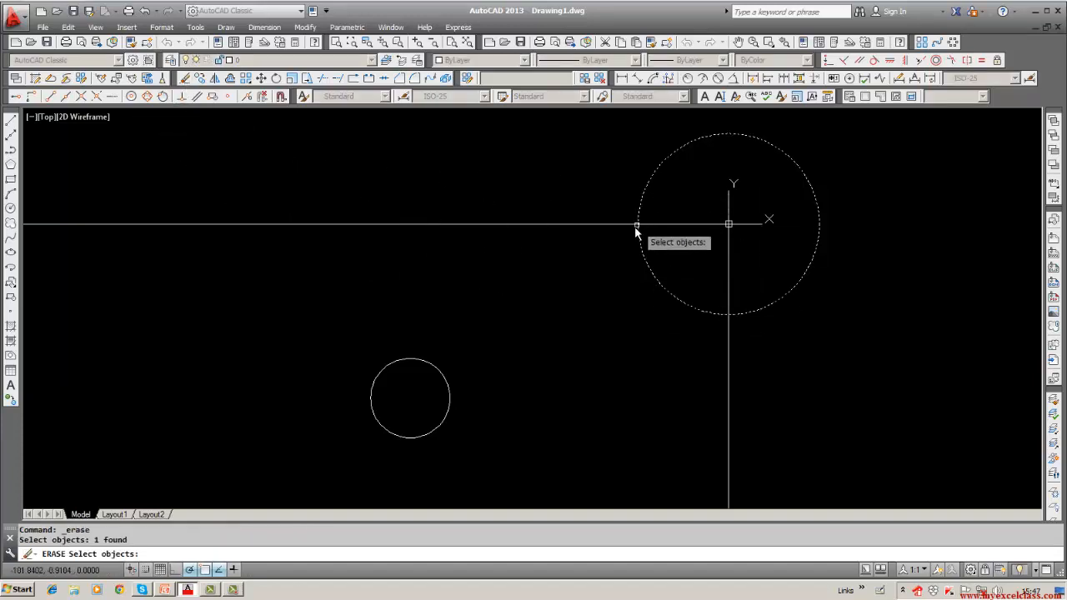
key("Return")
scroll(622, 242, "down", 6)
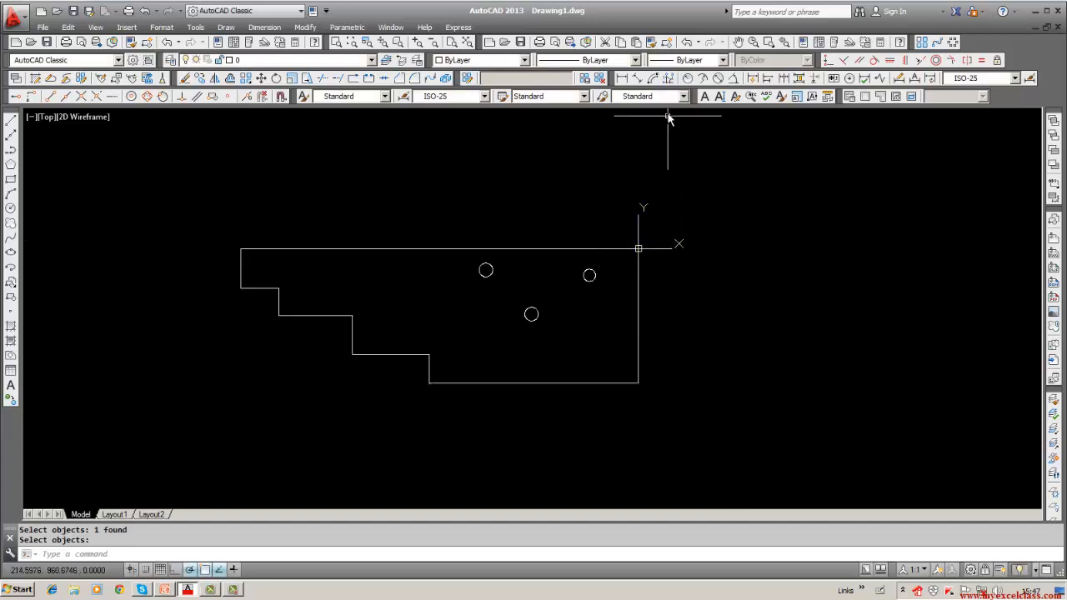
Place an X ordinate dimension at the profile's upper-right corner, with its leader ending above and slightly left of the corner.
left_click(668, 77)
scroll(639, 241, "up", 3)
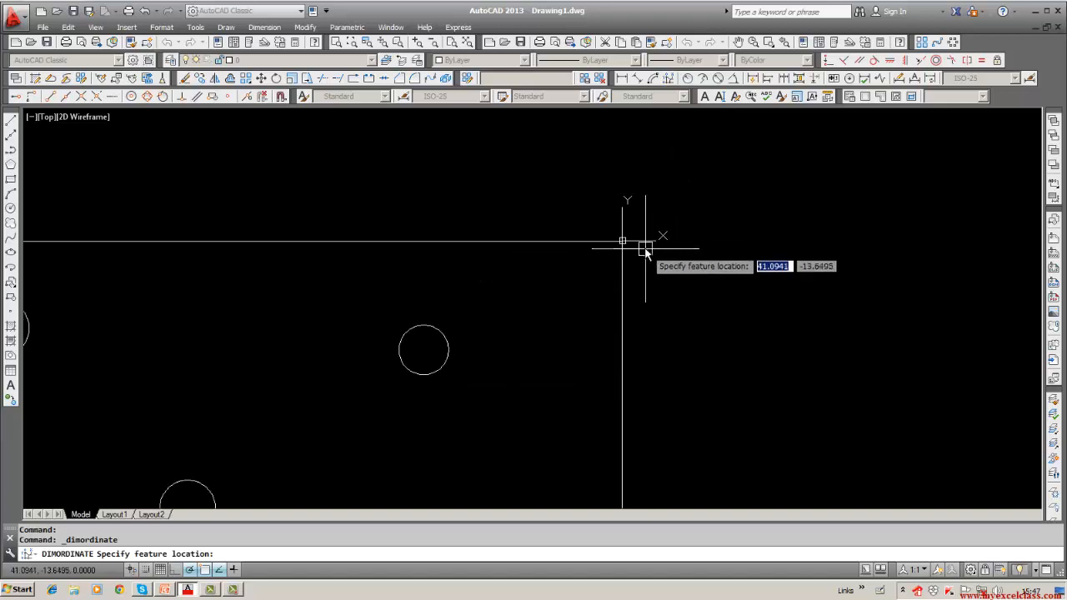
left_click(622, 242)
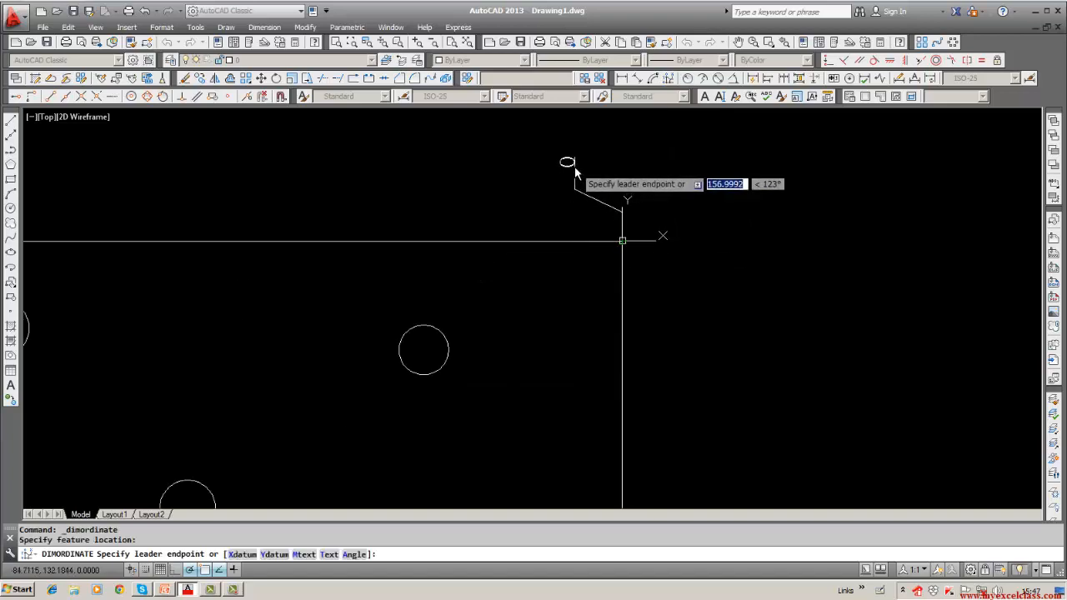
left_click(574, 186)
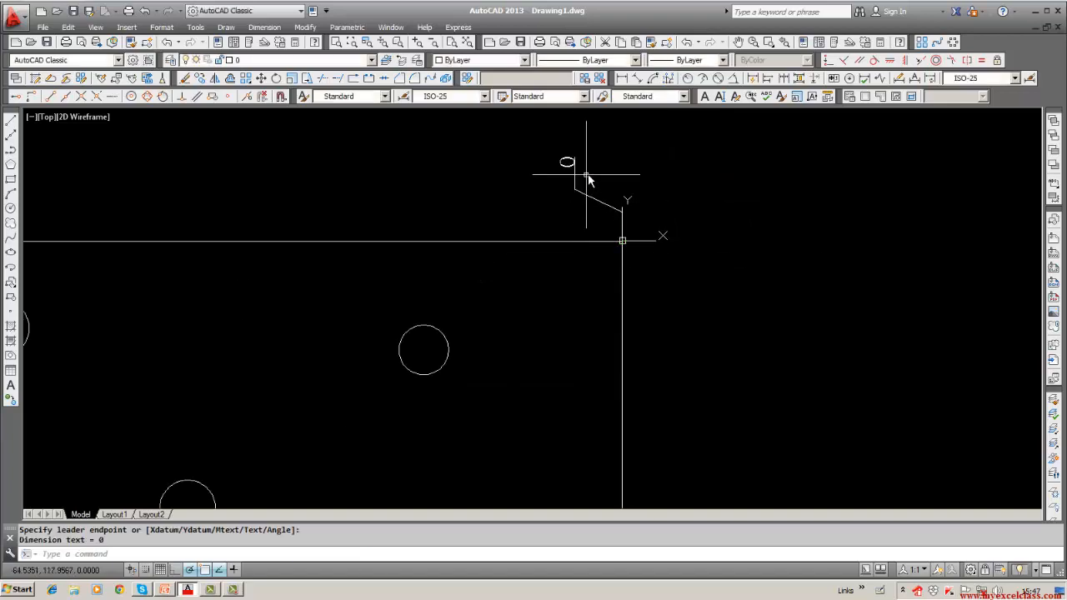
Place a Y ordinate dimension at the profile's upper-right corner, with its leader running out to the right and slightly down.
left_click(667, 80)
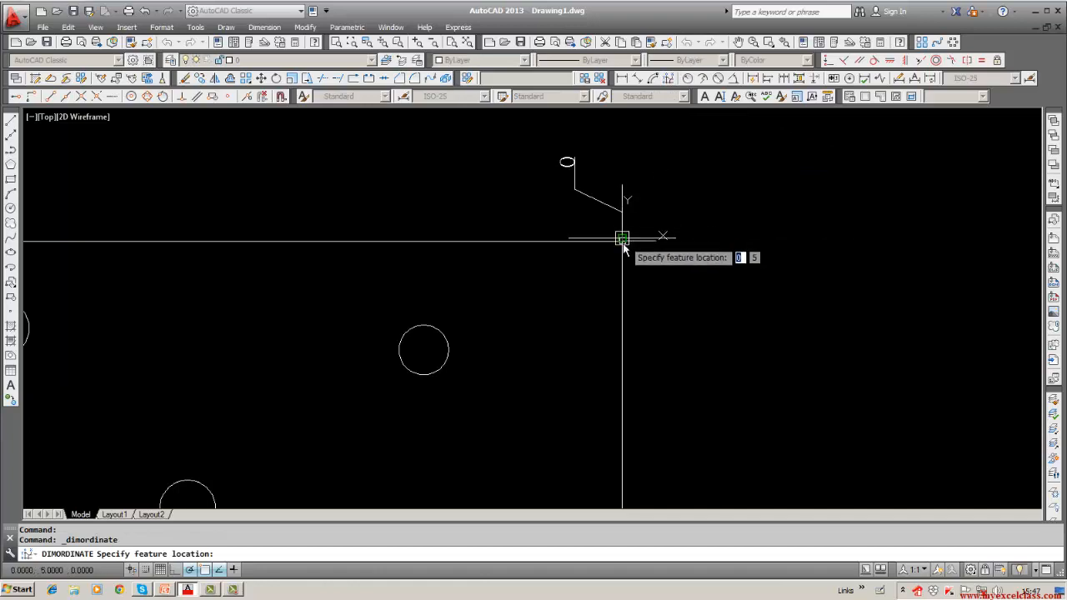
scroll(622, 242, "up", 2)
left_click(622, 242)
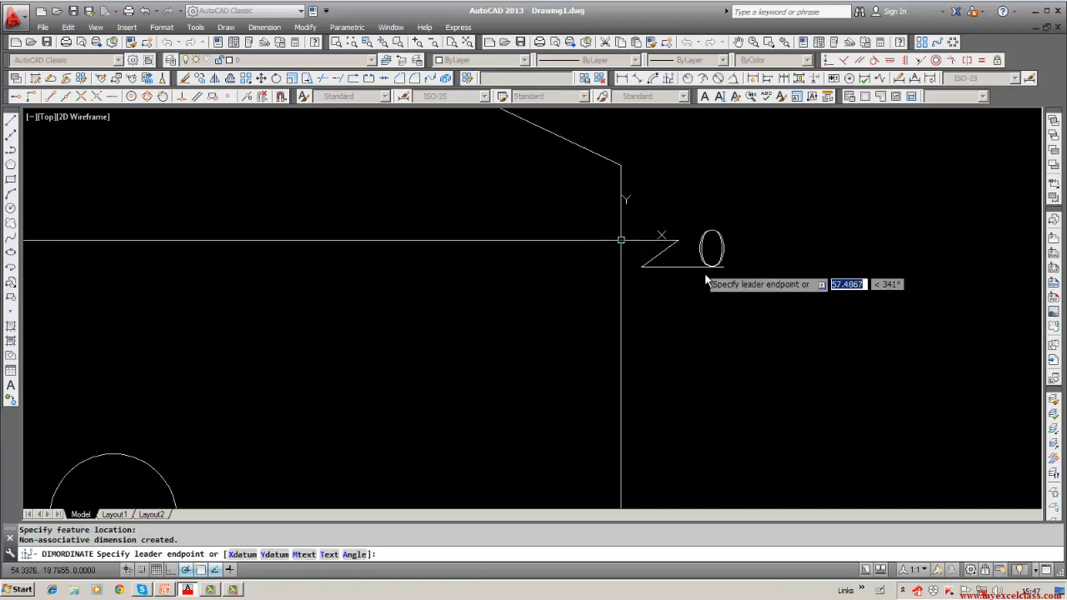
left_click(807, 308)
scroll(711, 315, "down", 5)
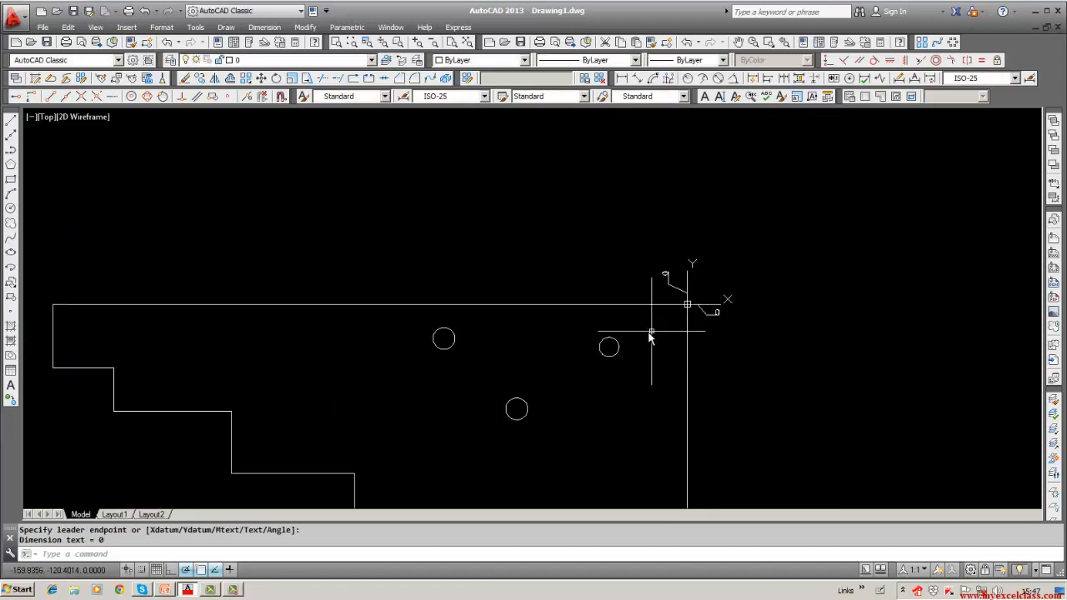
Place a Y ordinate dimension at the profile's lower-right corner, with its leader ending outside the right edge.
middle_click_drag(652, 338, 654, 307)
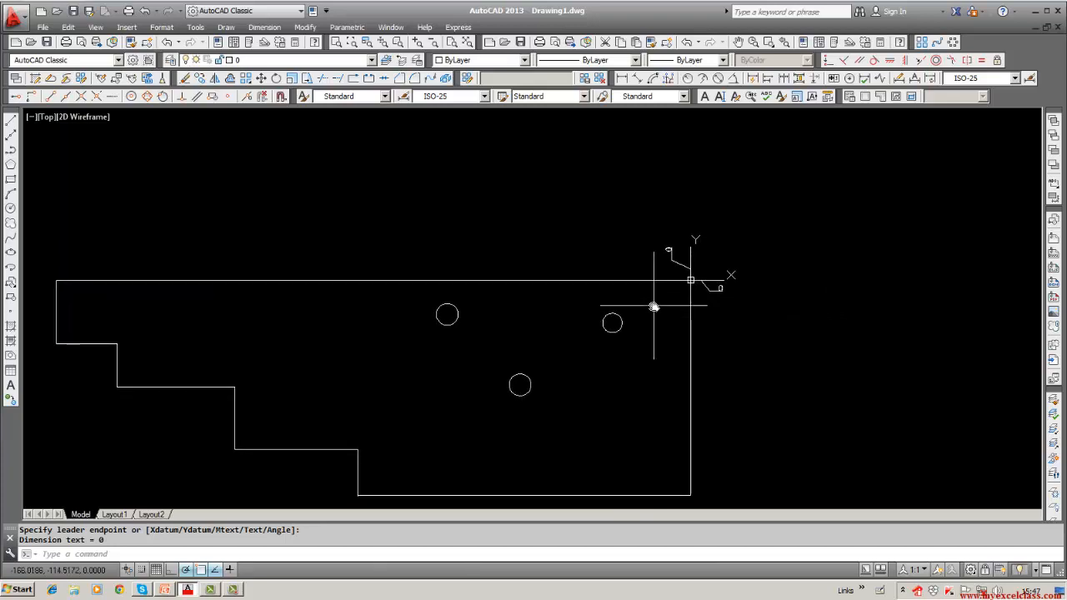
middle_click_drag(654, 307, 633, 279)
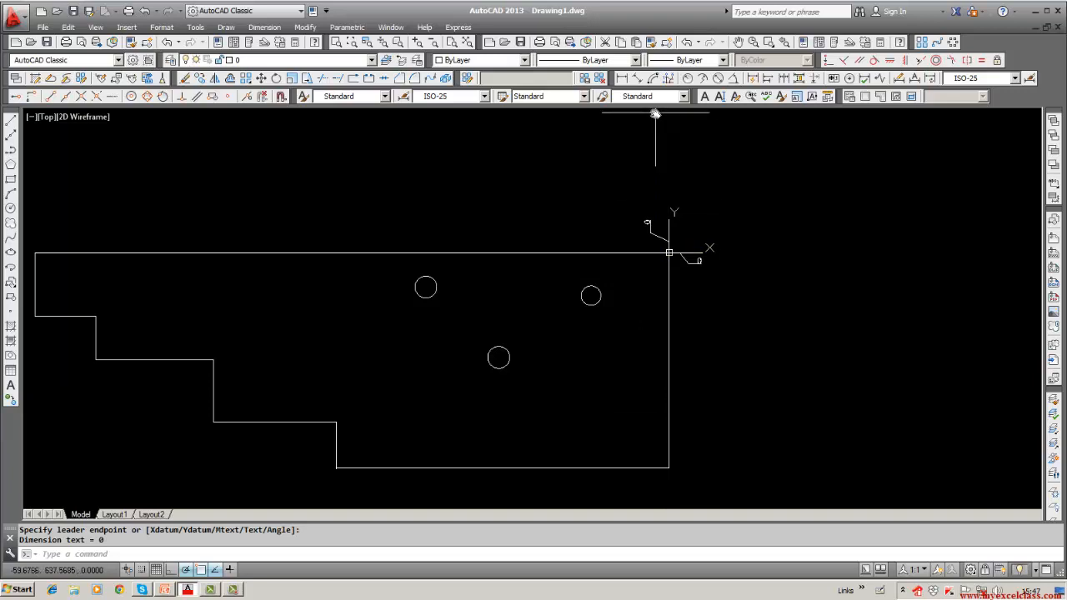
left_click(667, 80)
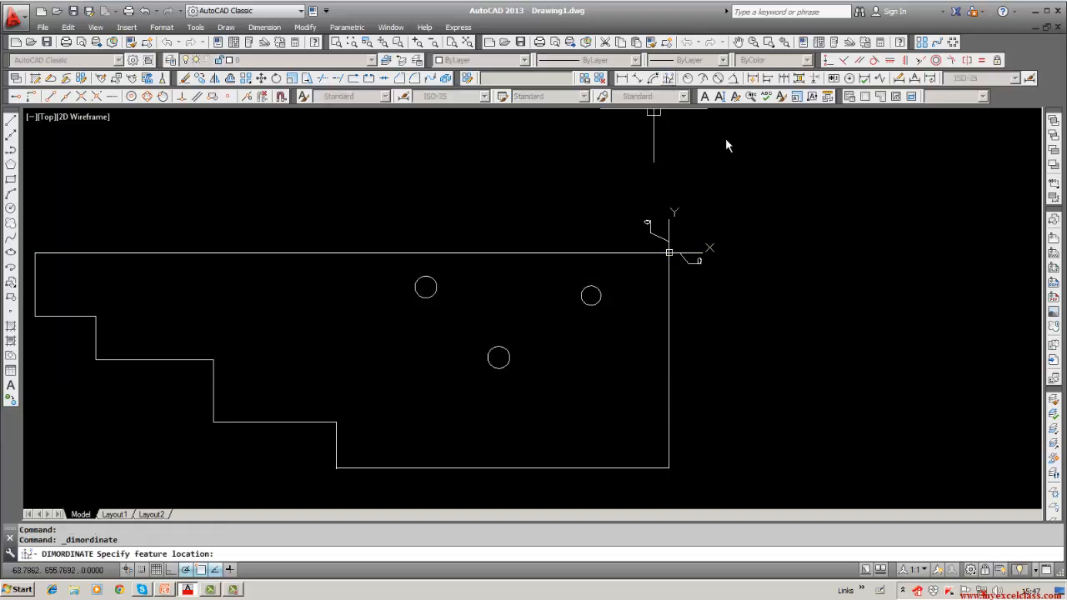
left_click(669, 470)
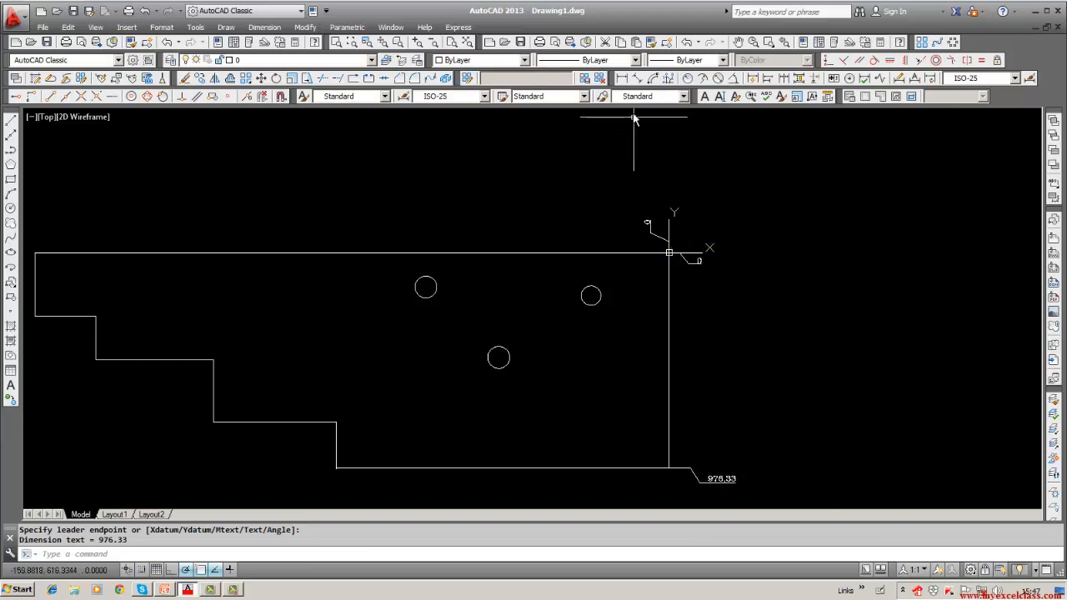
Try to place an X ordinate dimension at the profile's lower-right corner, with its leader ending below the bottom edge.
left_click(666, 82)
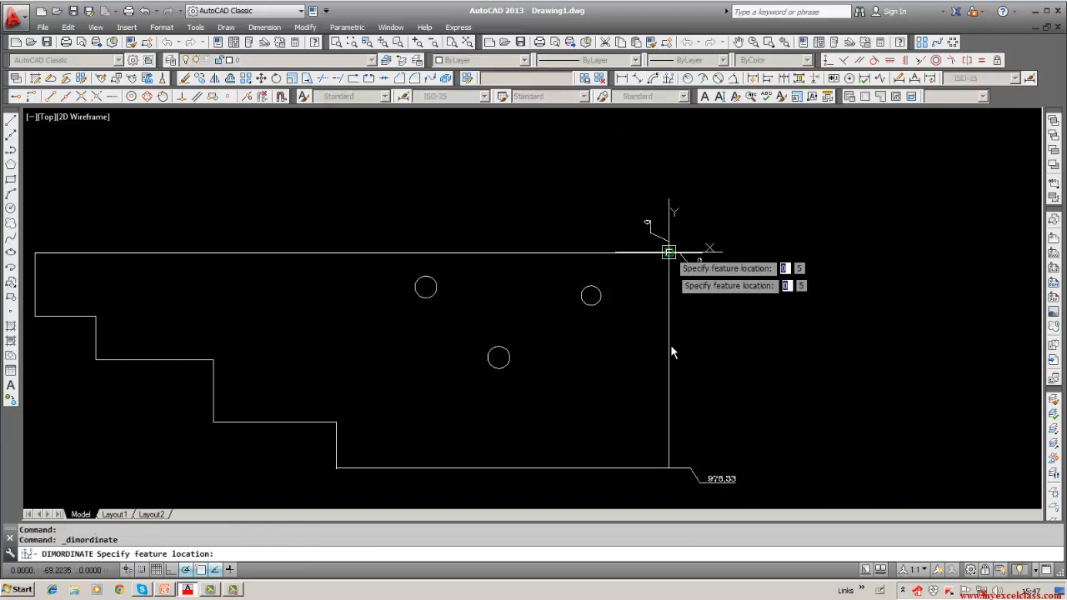
left_click(669, 468)
left_click(659, 498)
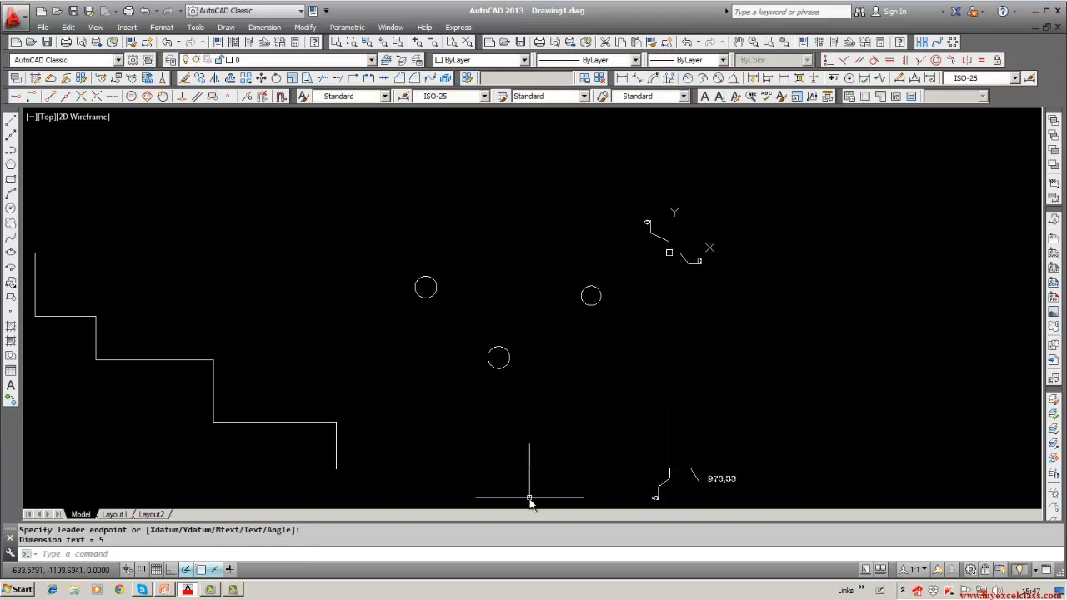
Erase the X ordinate dimension below the profile's lower-right corner.
middle_click_drag(531, 500, 542, 437)
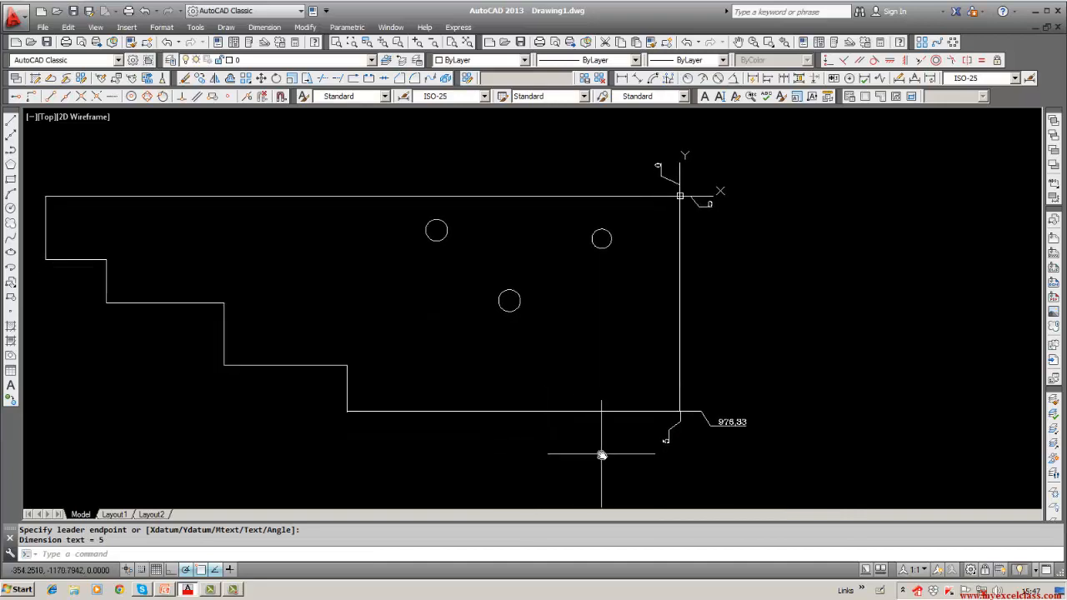
scroll(635, 455, "up", 5)
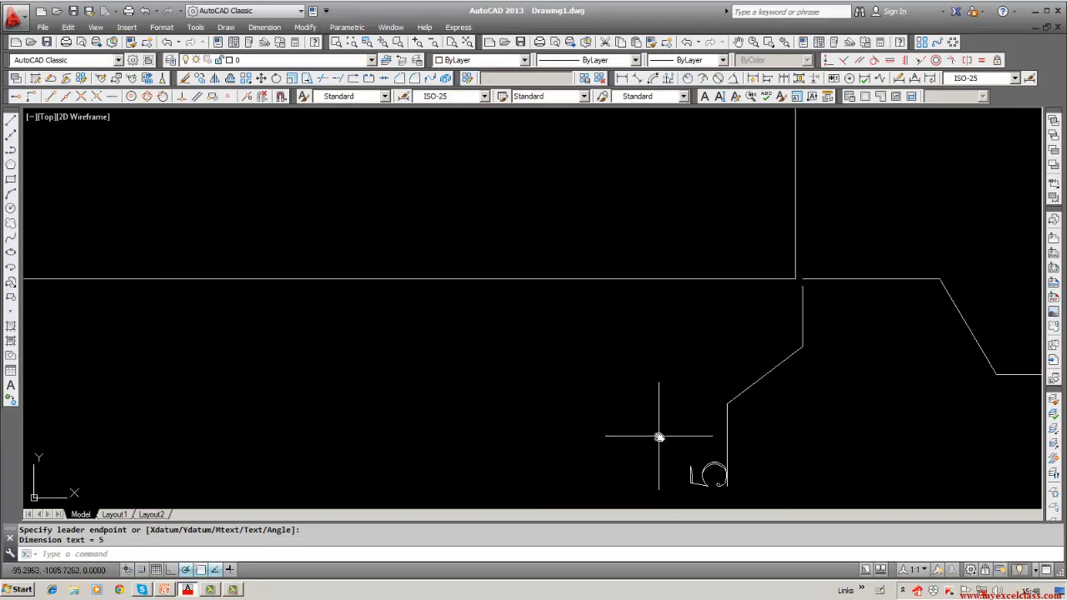
left_click(185, 78)
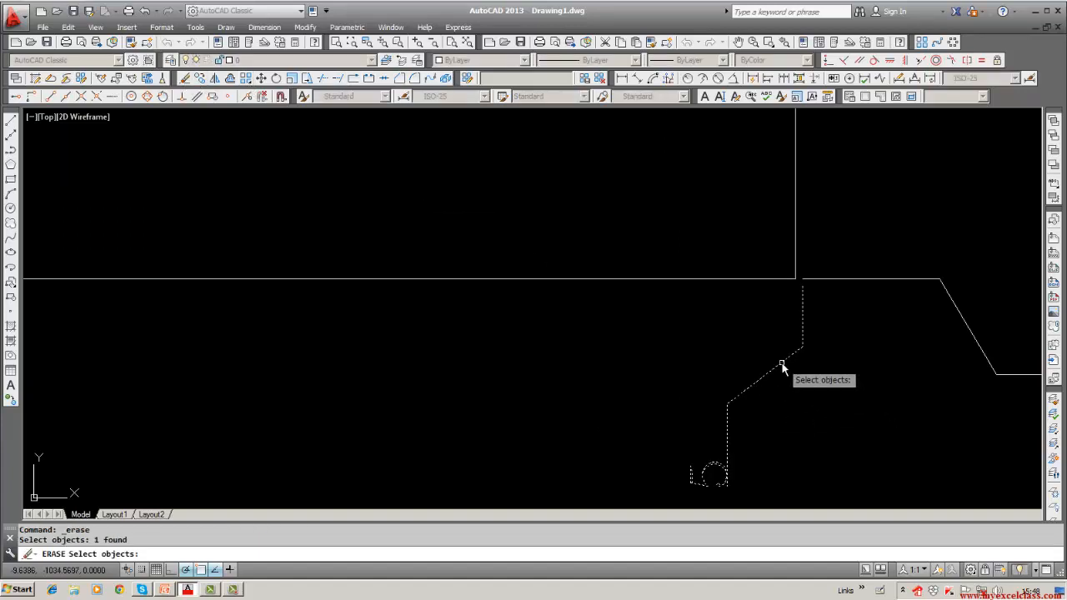
key("Return")
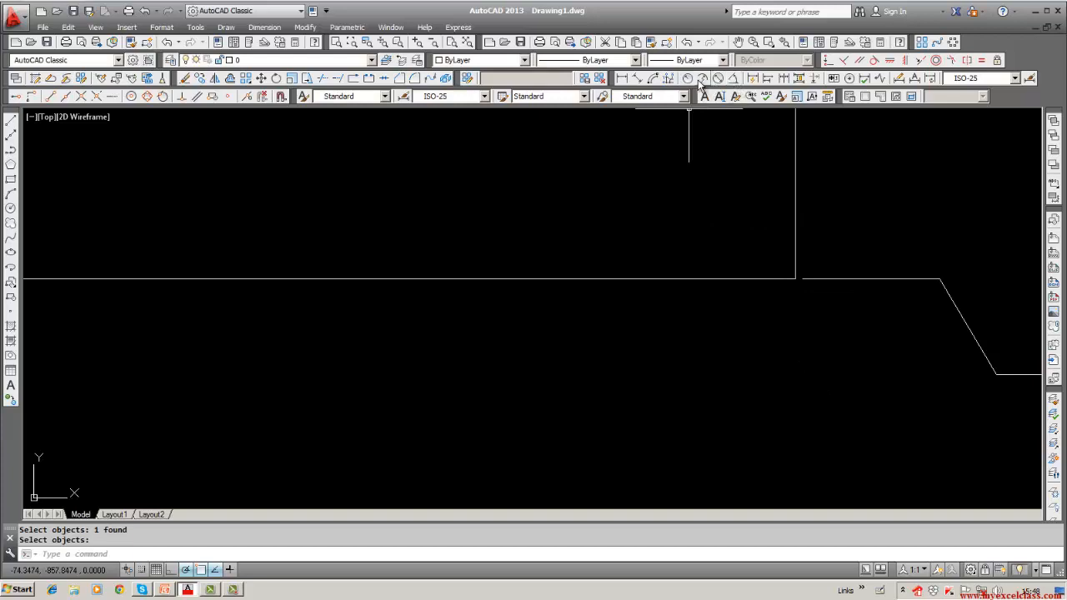
Place an X ordinate dimension exactly on the endpoint of the profile's lower-right corner, with its leader ending below and left of it.
left_click(668, 79)
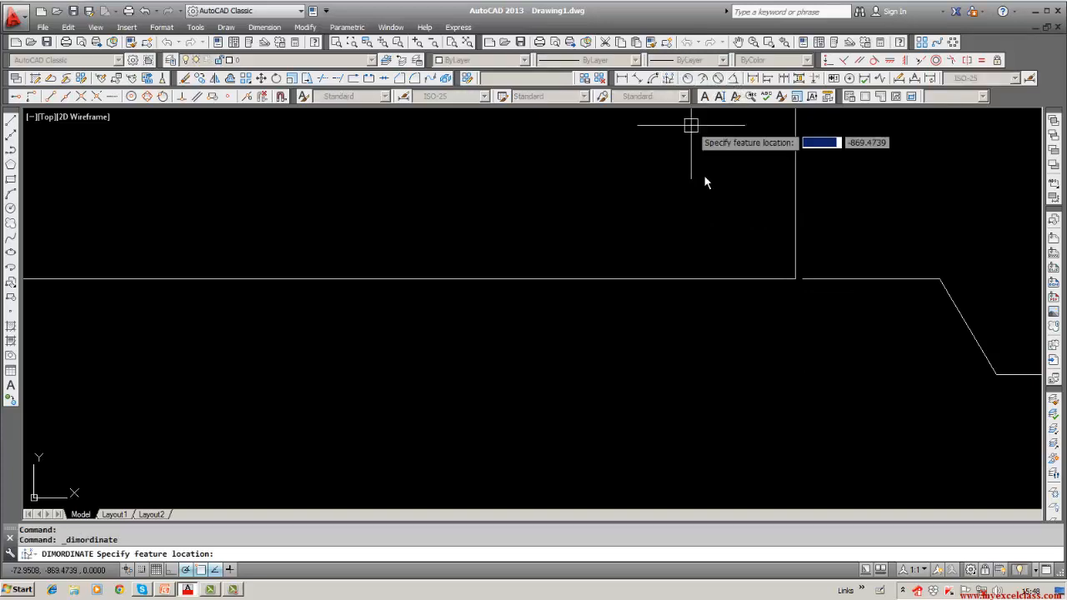
left_click(794, 279)
left_click(716, 397)
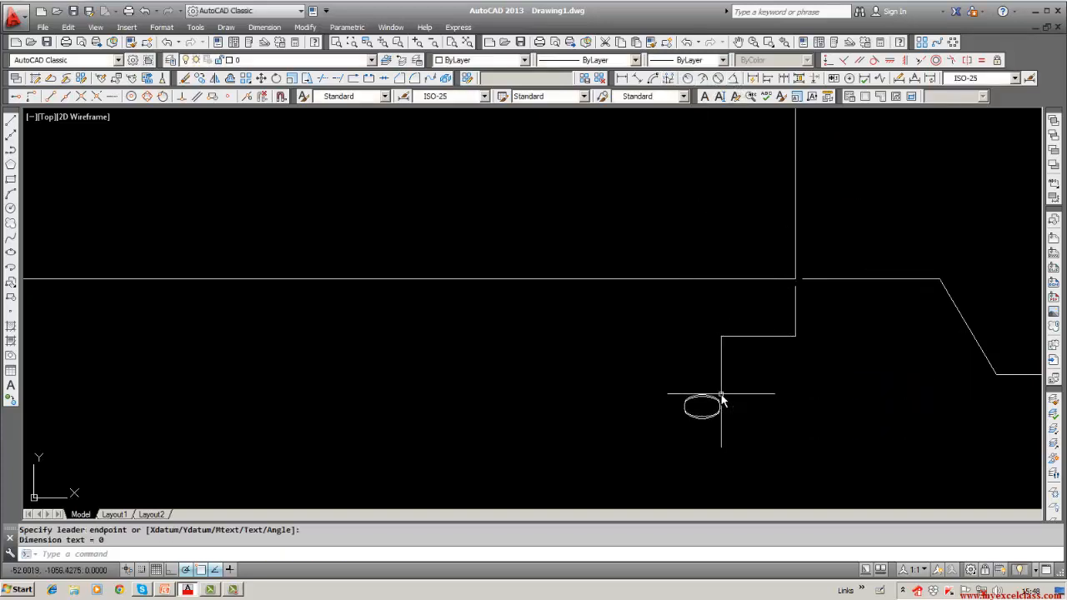
Place X and Y ordinate dimensions at the rightmost circle's center, with leaders ending above the top edge and outside the right edge.
scroll(647, 379, "down", 3)
scroll(647, 379, "down", 3)
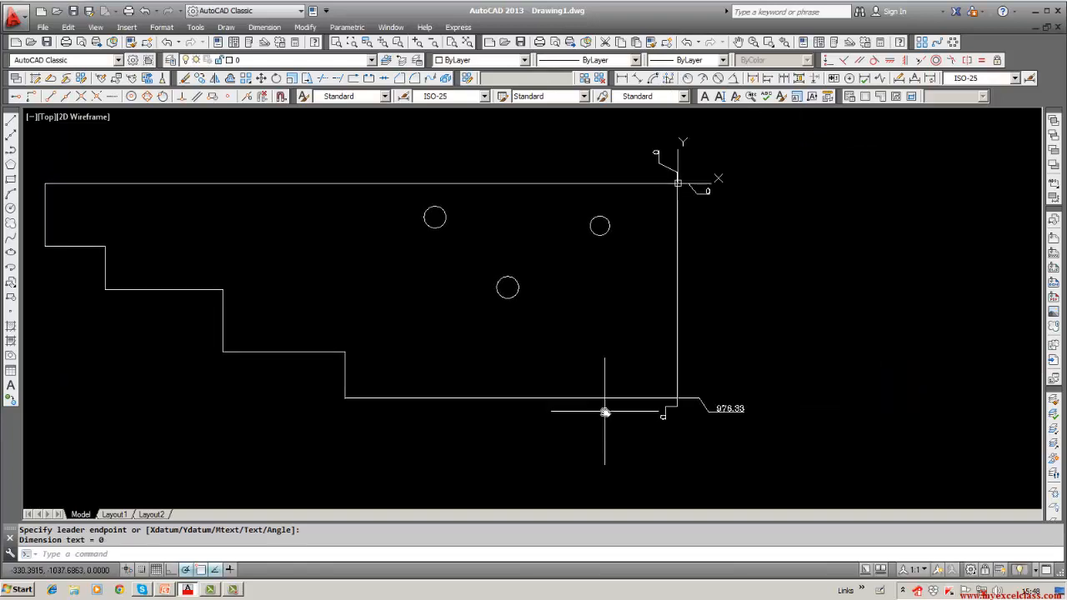
middle_click_drag(608, 410, 610, 438)
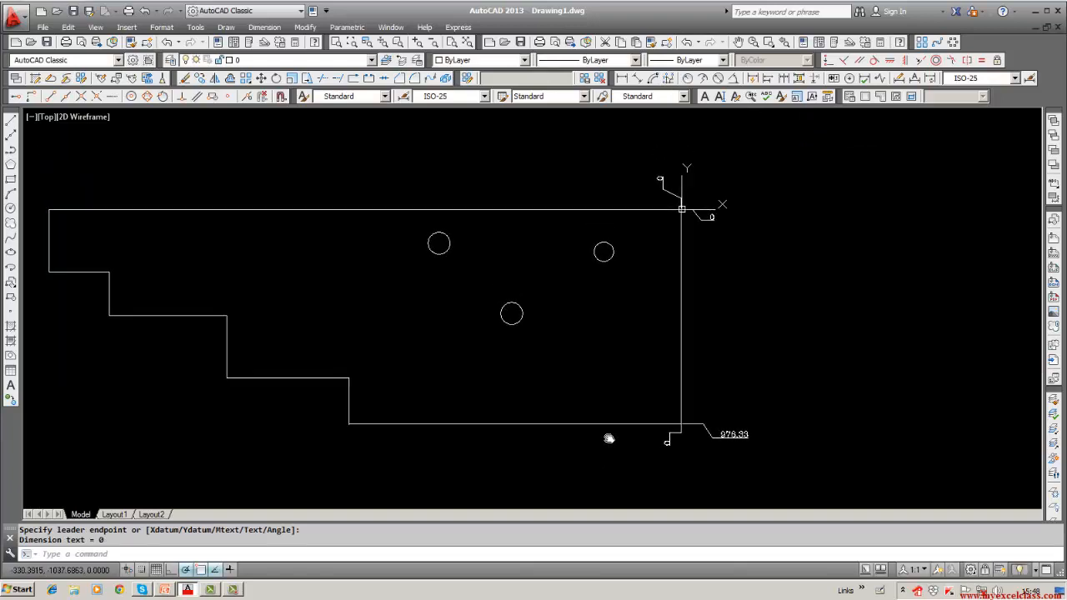
left_click(672, 79)
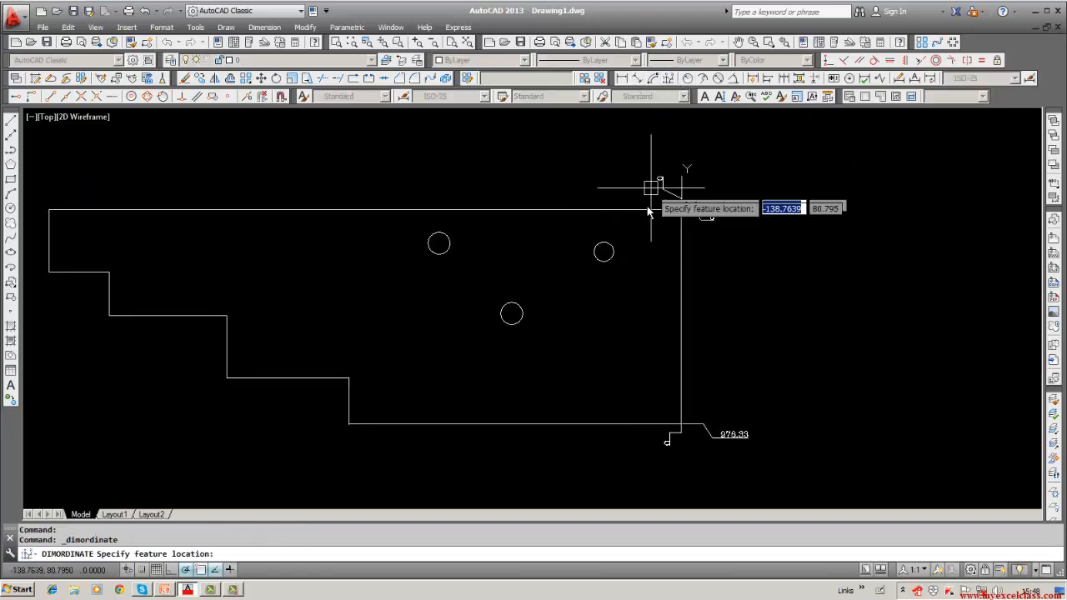
left_click(604, 252)
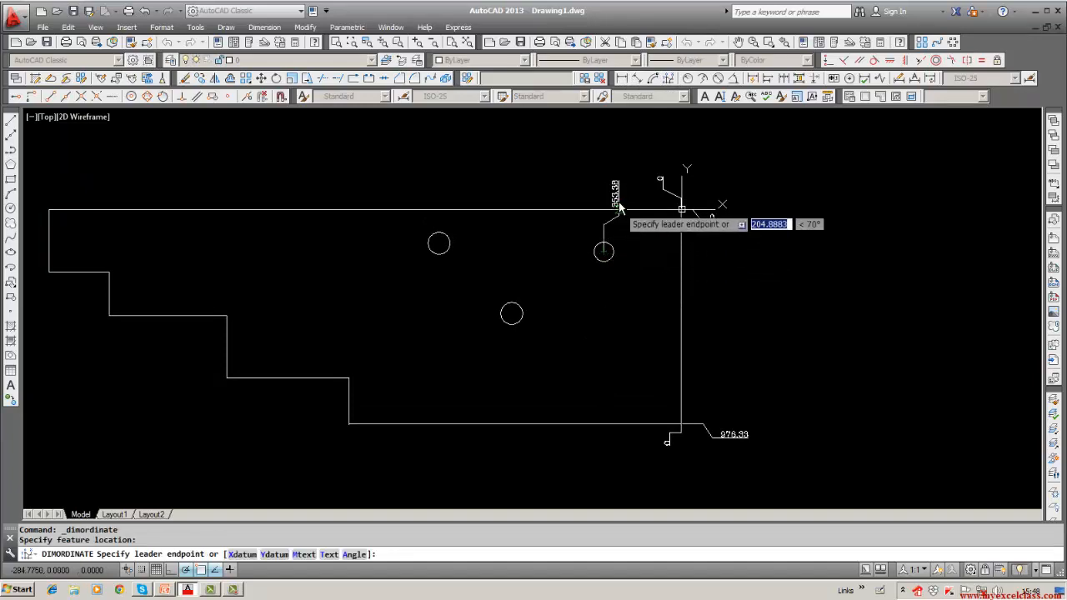
left_click(643, 152)
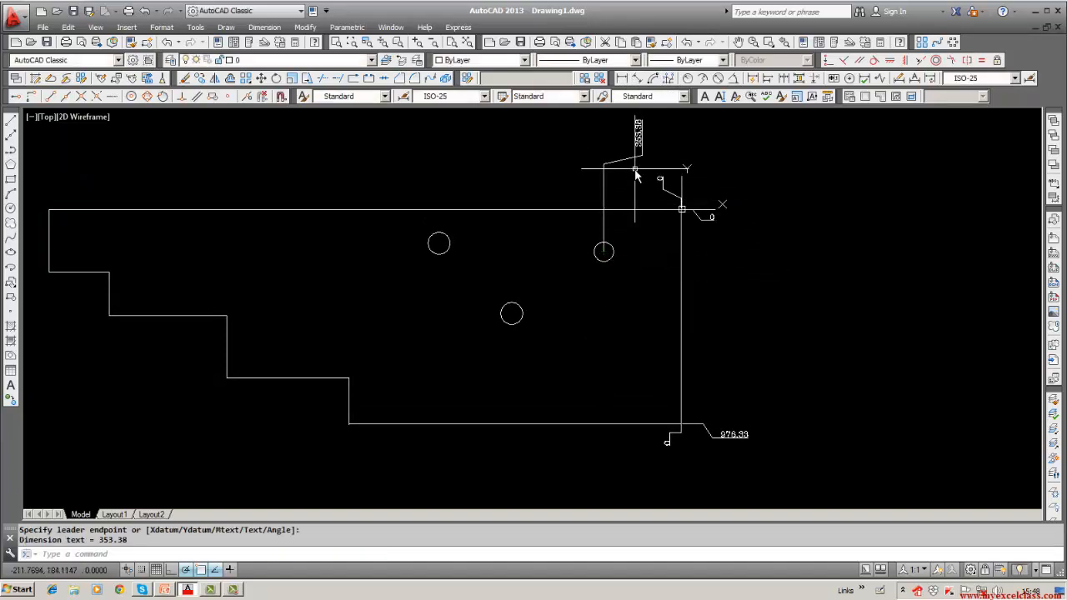
left_click(669, 79)
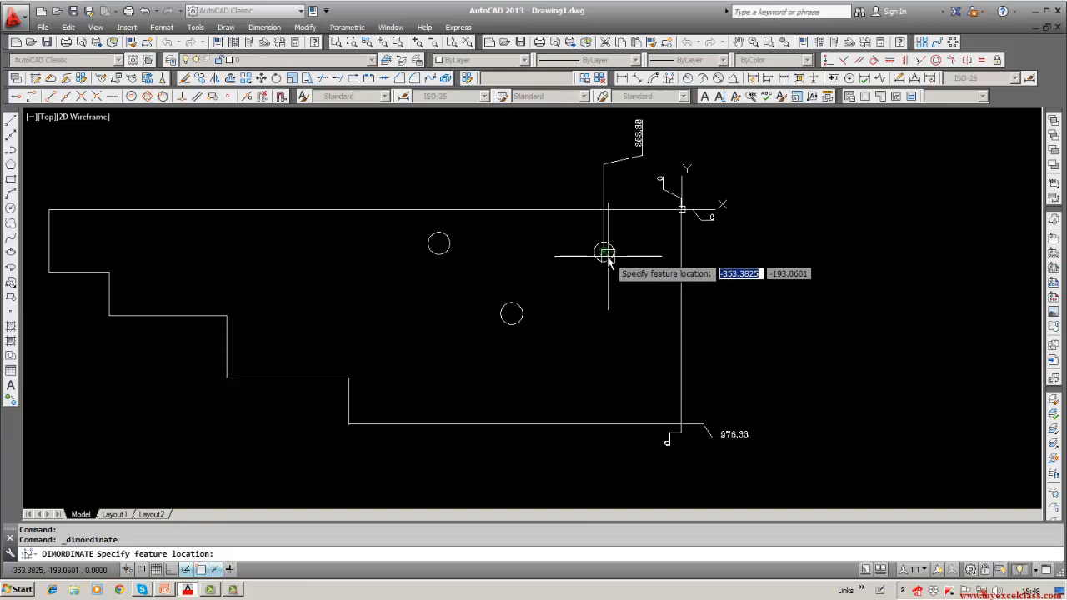
left_click(605, 252)
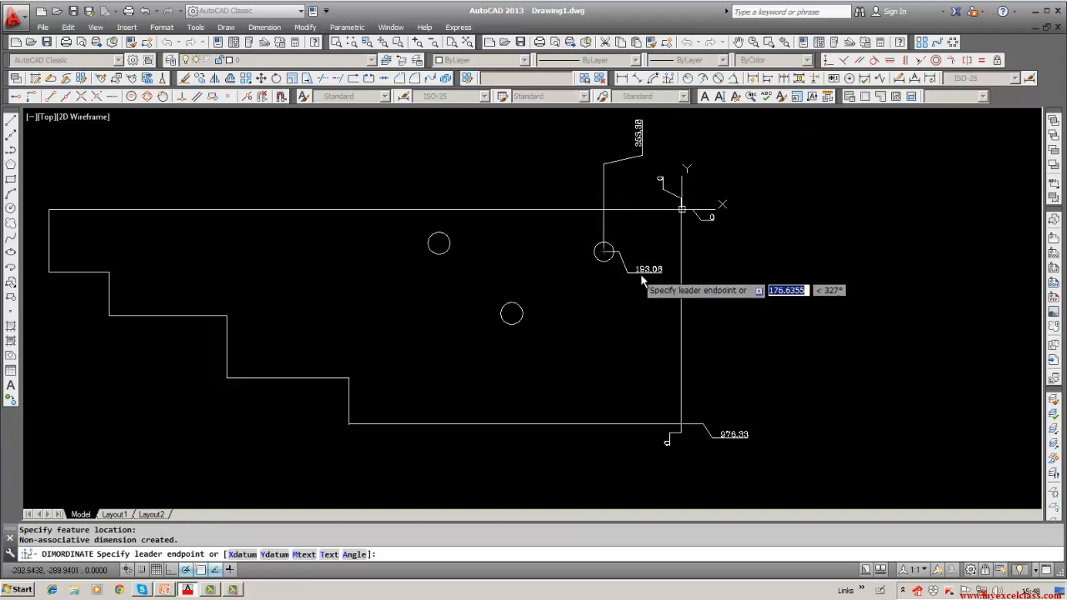
left_click(723, 277)
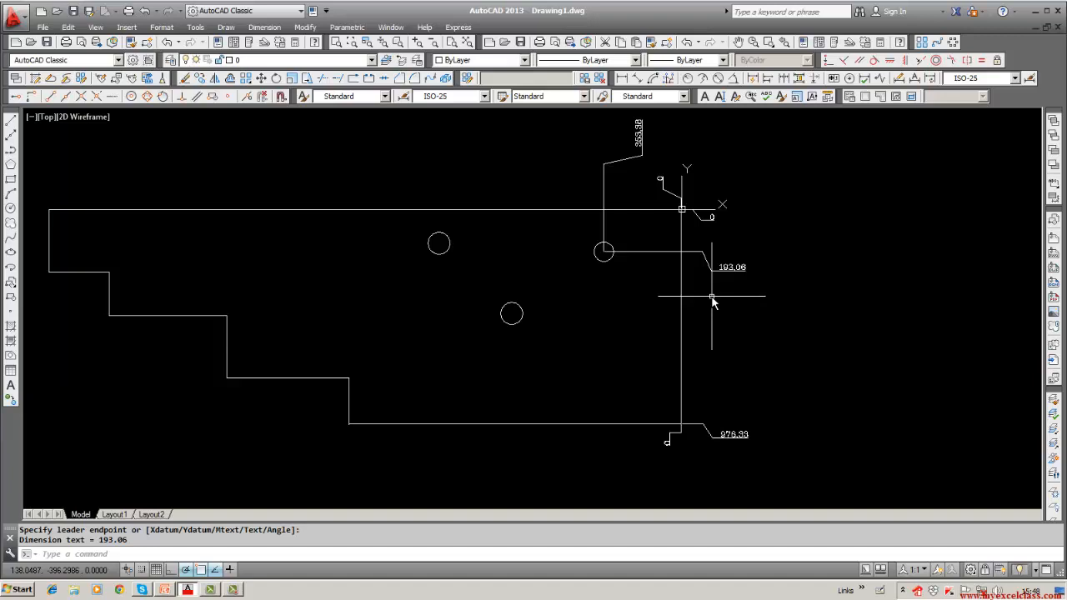
Place X and Y ordinate dimensions at the lowest circle's center, with leaders ending above the top edge and outside the right edge.
middle_click_drag(713, 302, 734, 311)
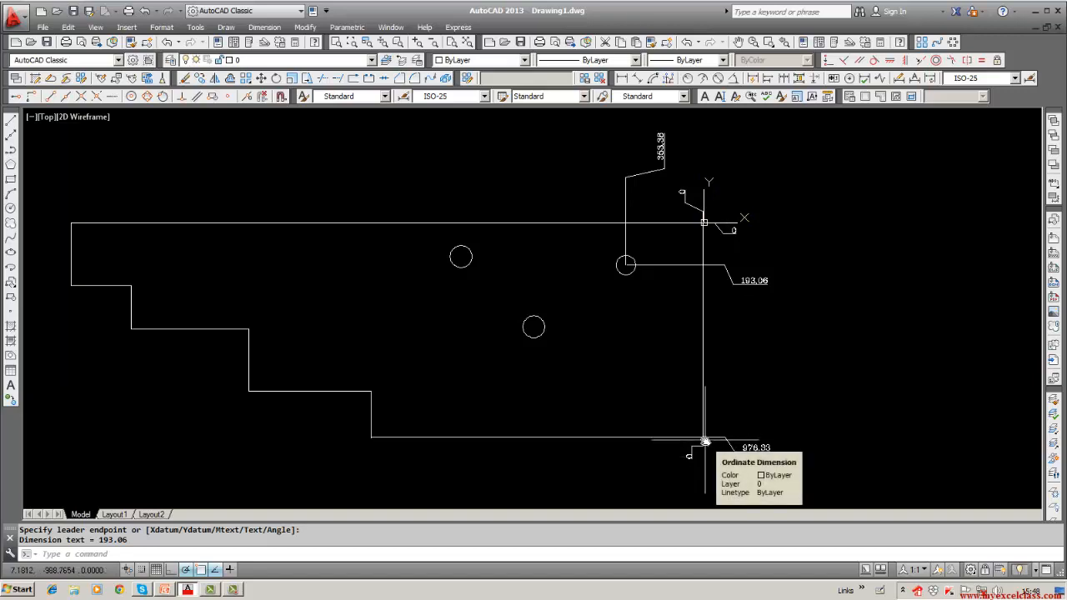
left_click(668, 79)
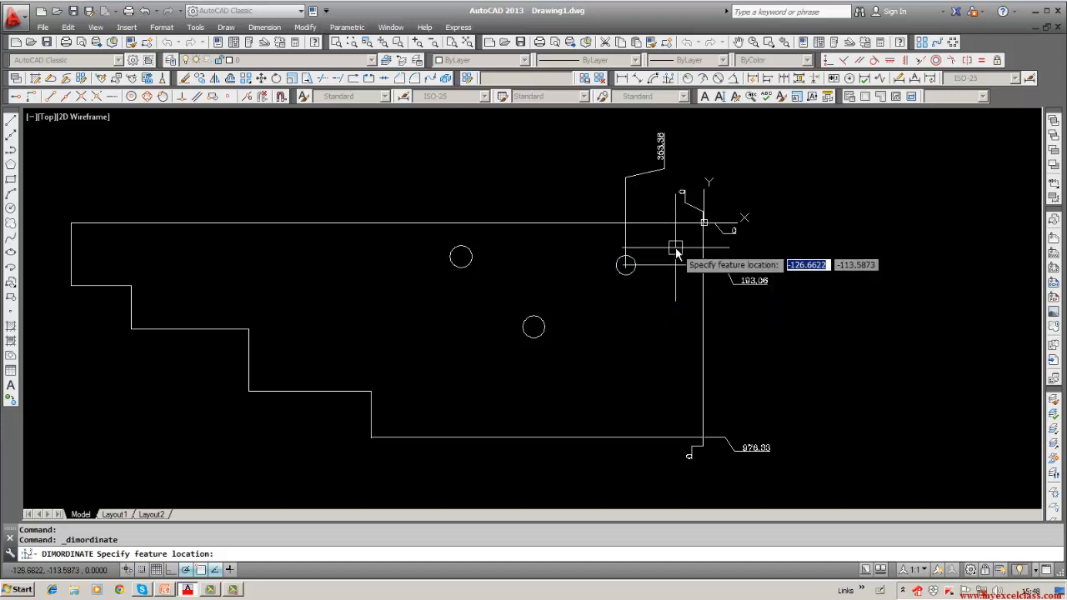
left_click(534, 316)
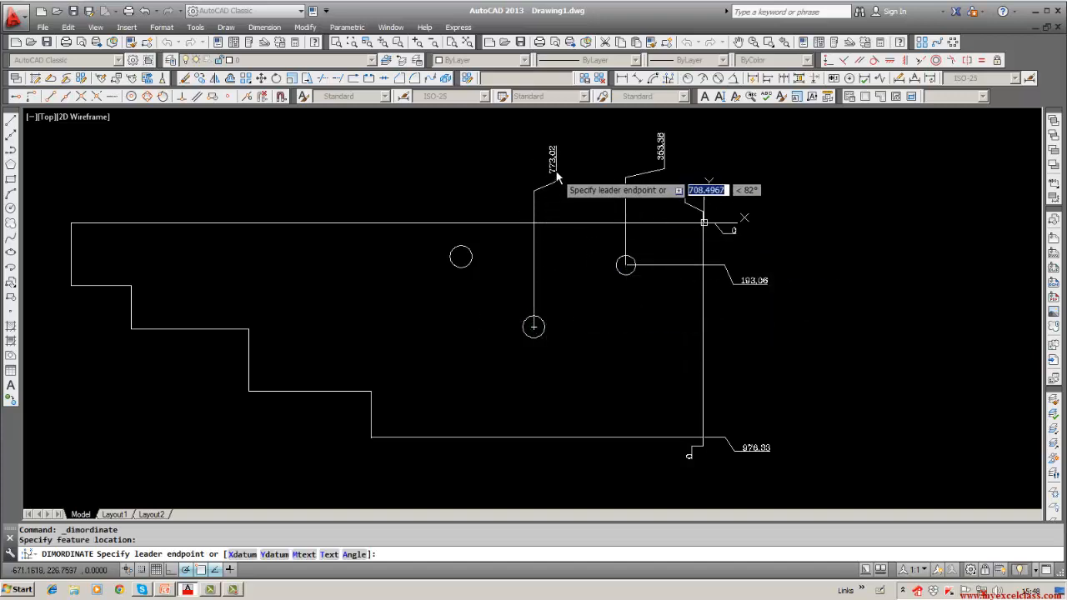
left_click(558, 171)
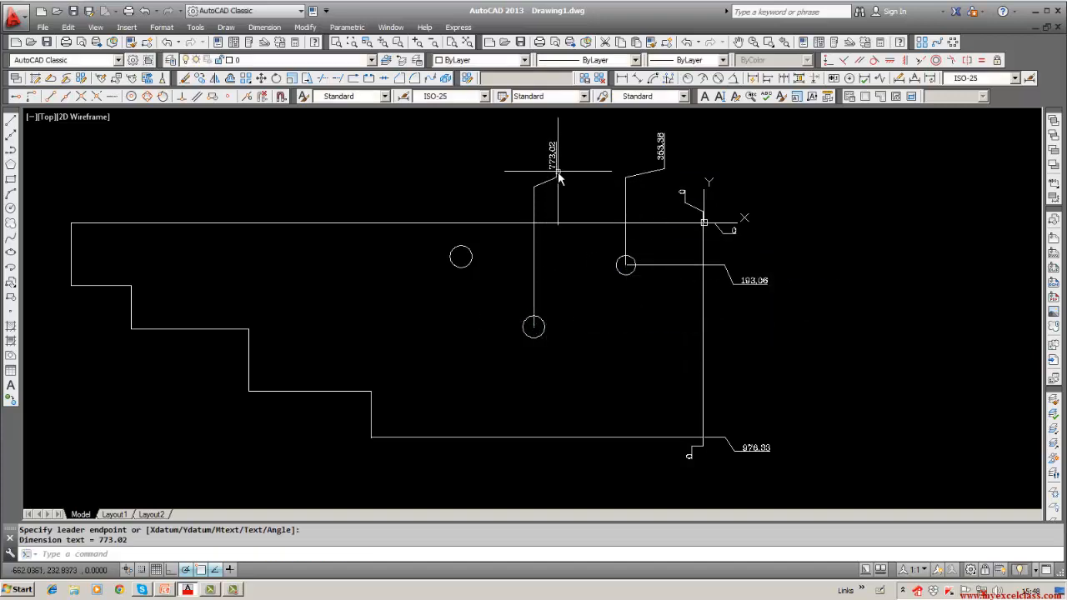
left_click(674, 80)
left_click(535, 328)
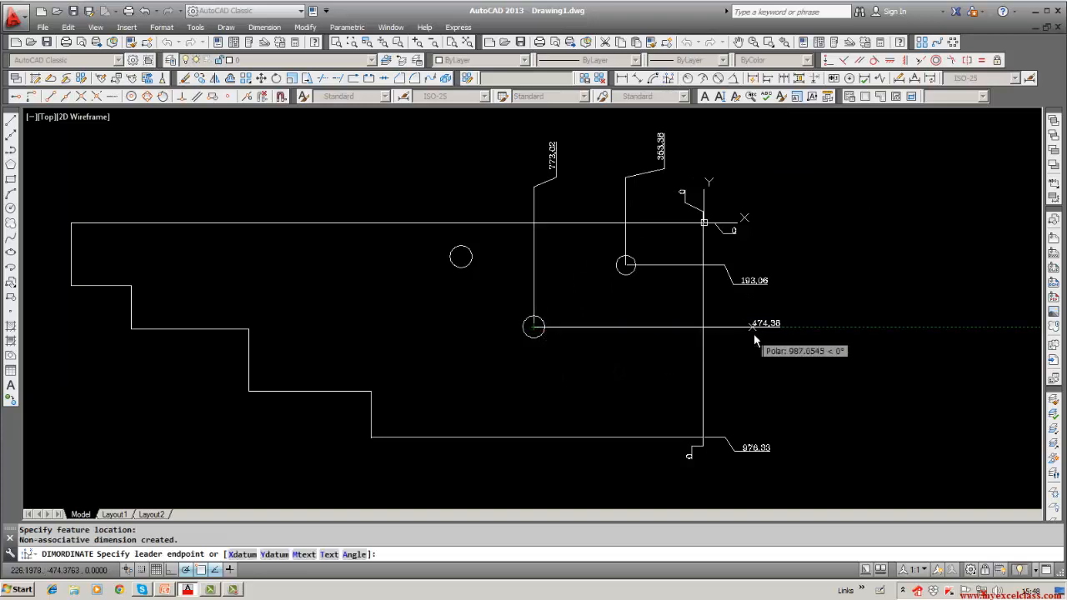
left_click(754, 351)
Place X and Y ordinate dimensions at the leftmost circle's center, with leaders ending above the top edge and outside the right edge.
middle_click_drag(752, 363, 778, 362)
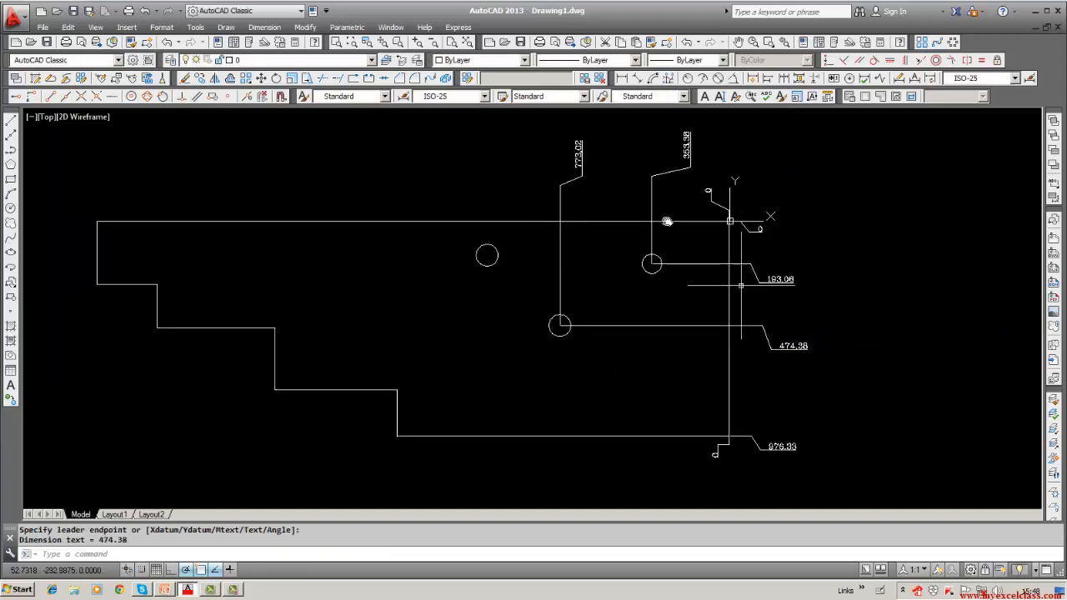
left_click(667, 80)
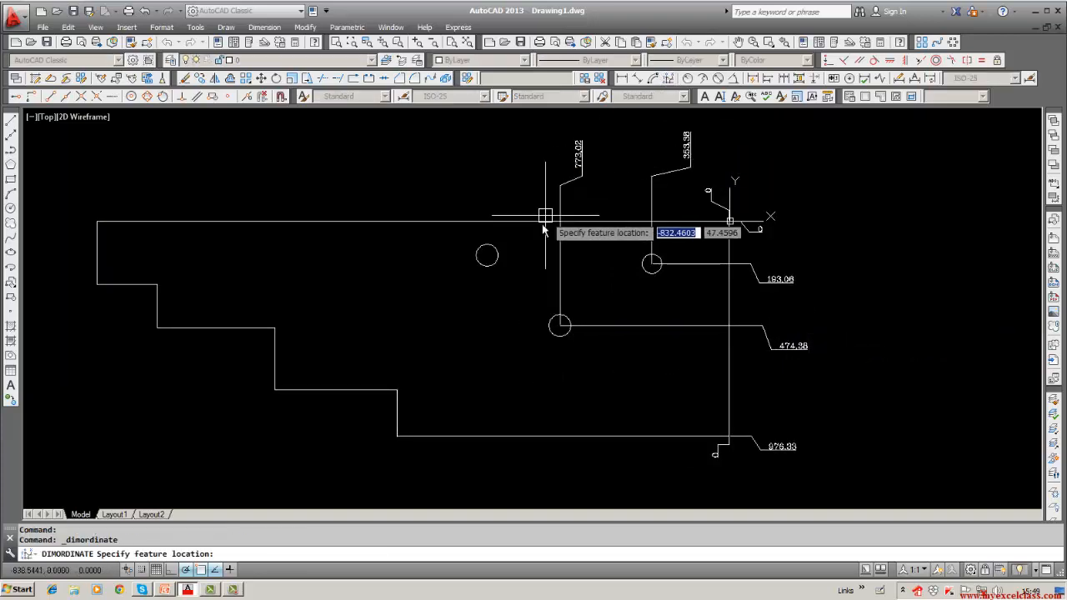
left_click(487, 255)
left_click(511, 168)
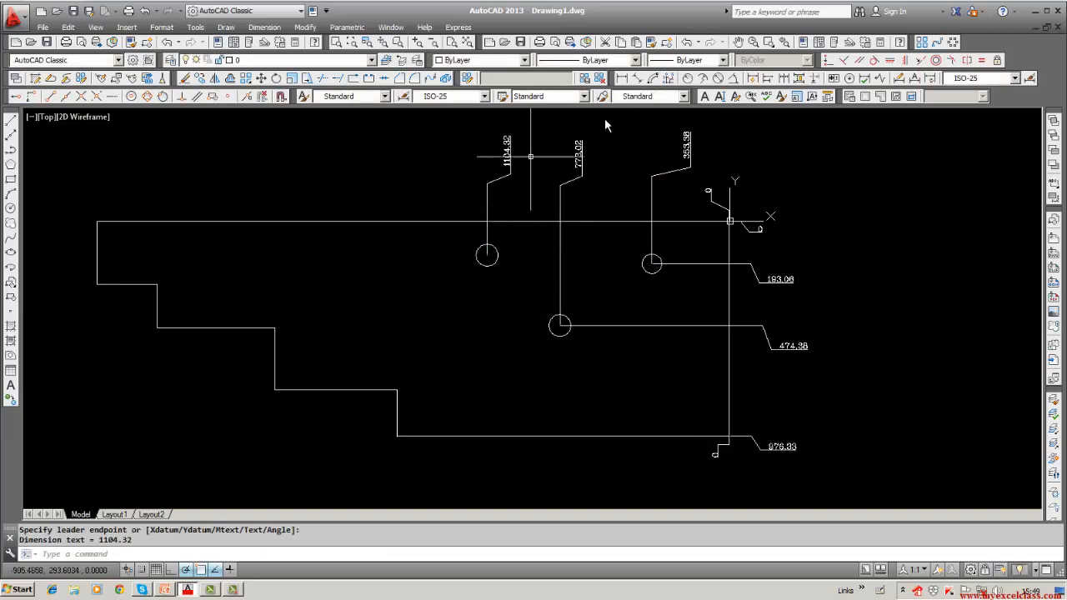
left_click(668, 81)
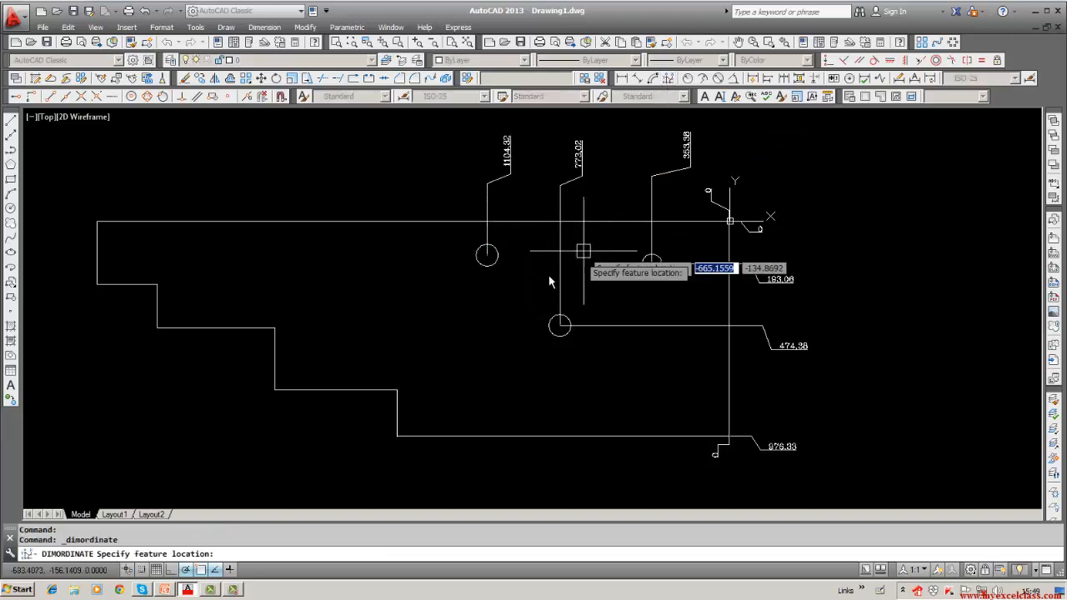
left_click(490, 260)
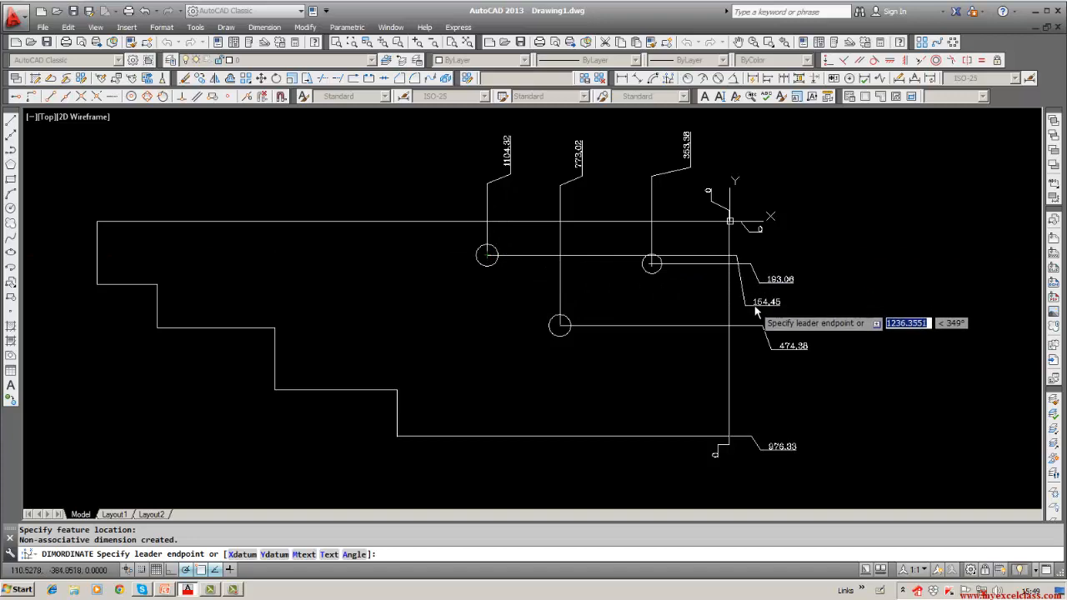
left_click(786, 272)
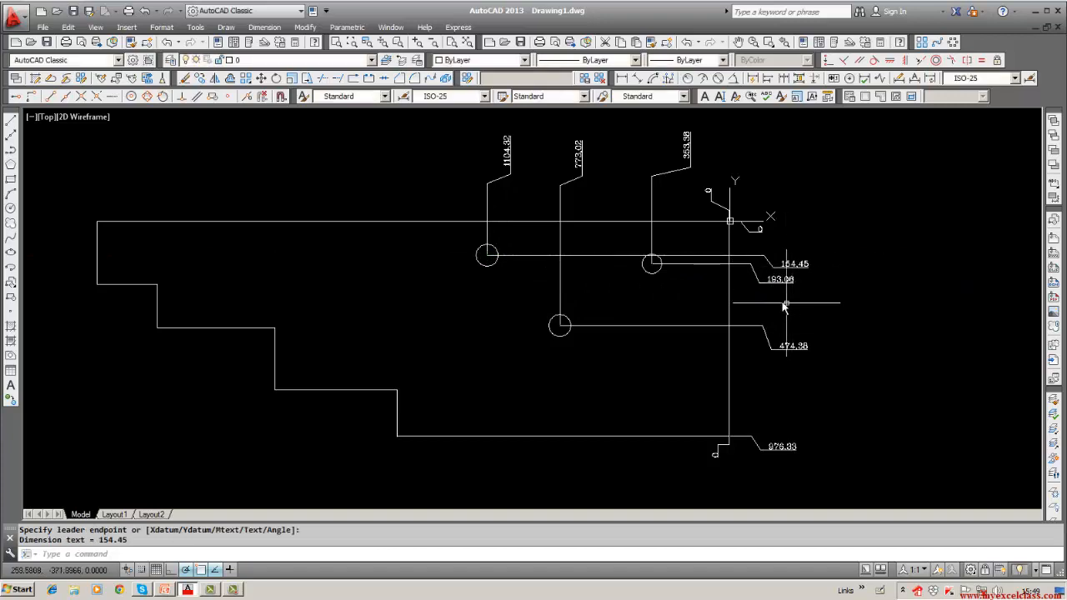
Place an X ordinate dimension at the inner corner of the profile's lowest step, with its leader ending above the top edge.
left_click(668, 78)
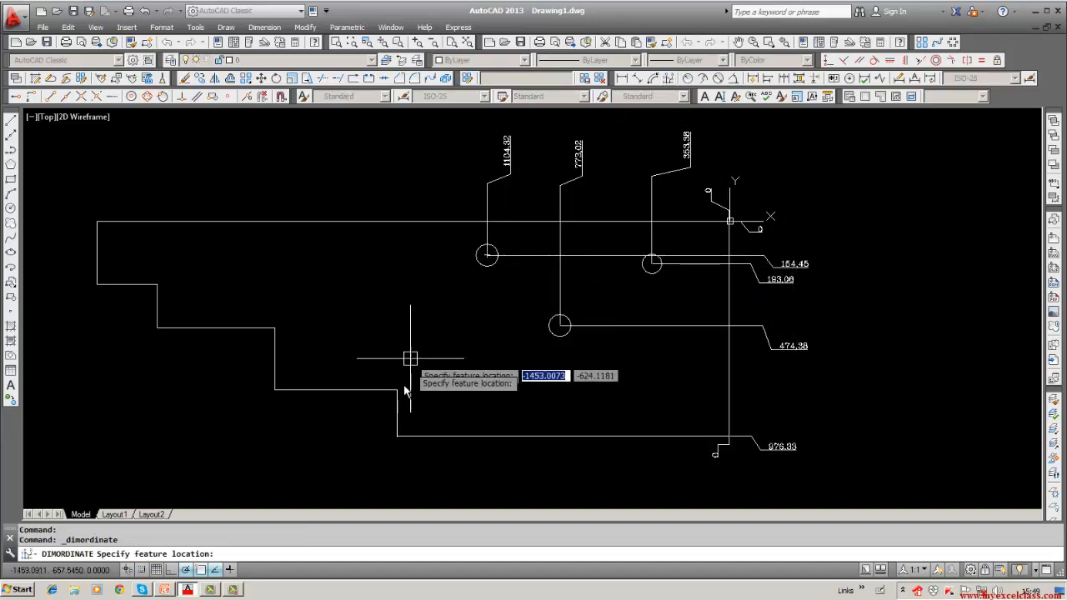
left_click(397, 389)
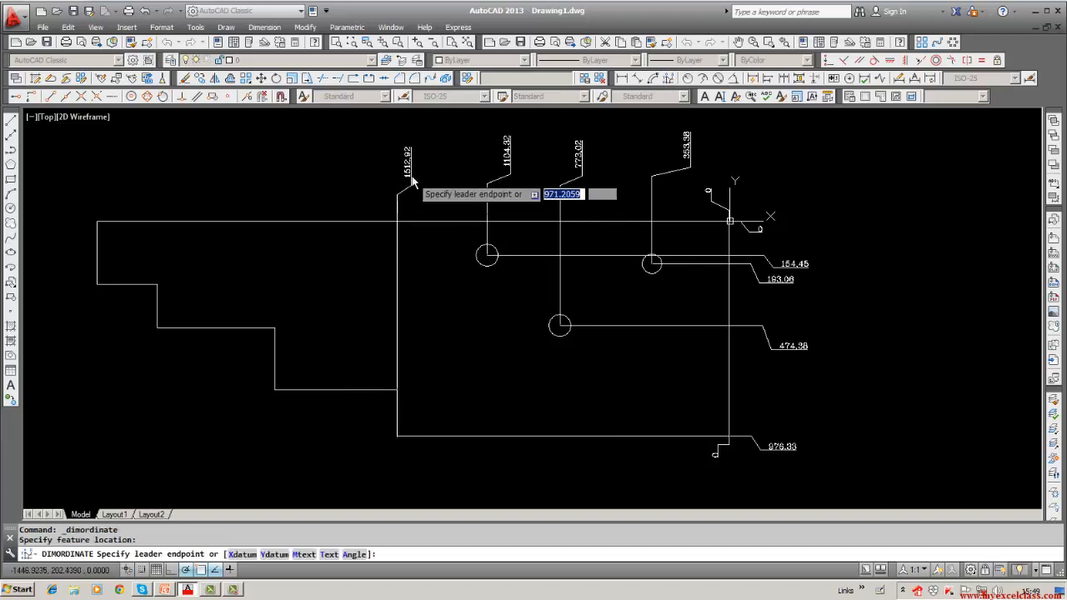
left_click(409, 179)
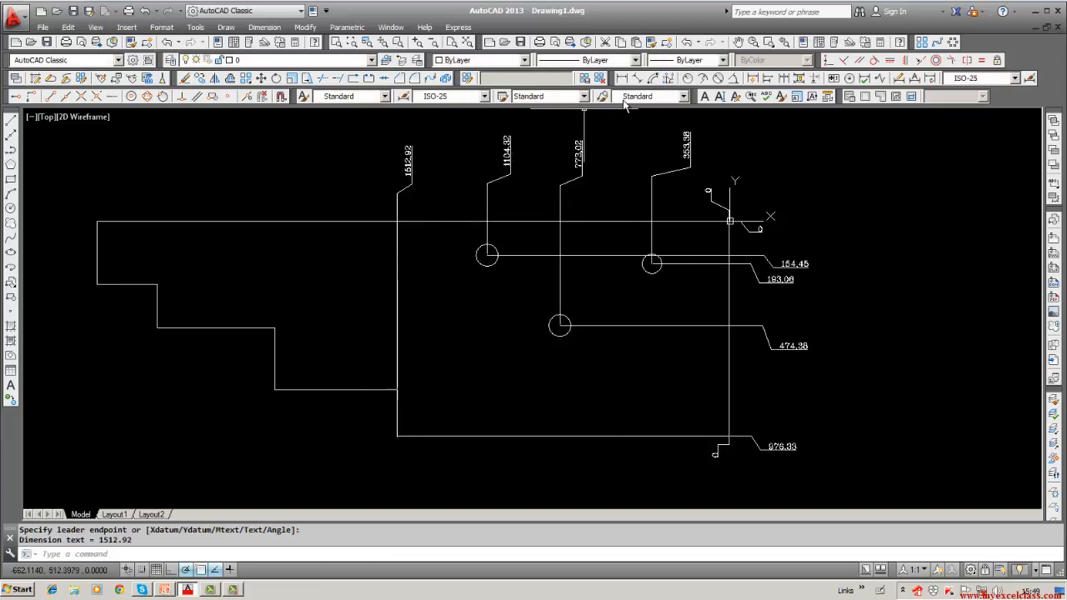
left_click(669, 78)
left_click(397, 435)
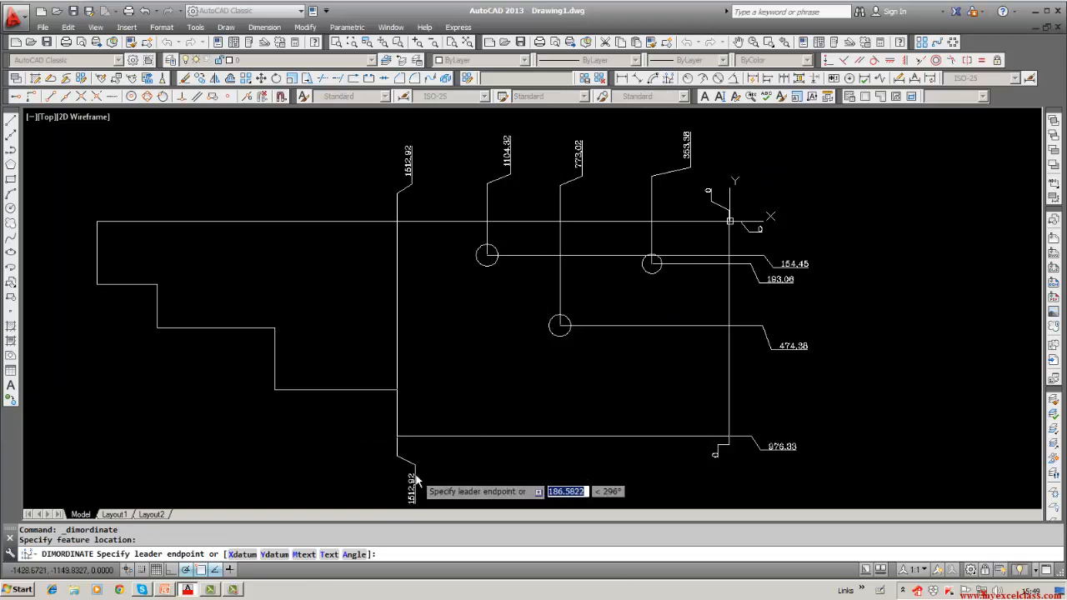
key("Escape")
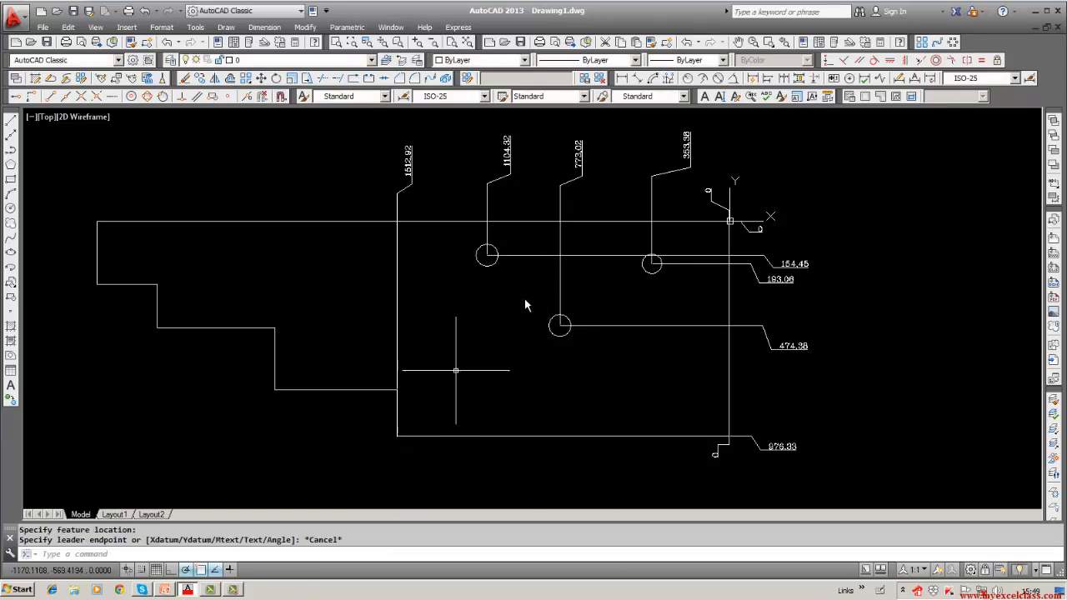
left_click(663, 81)
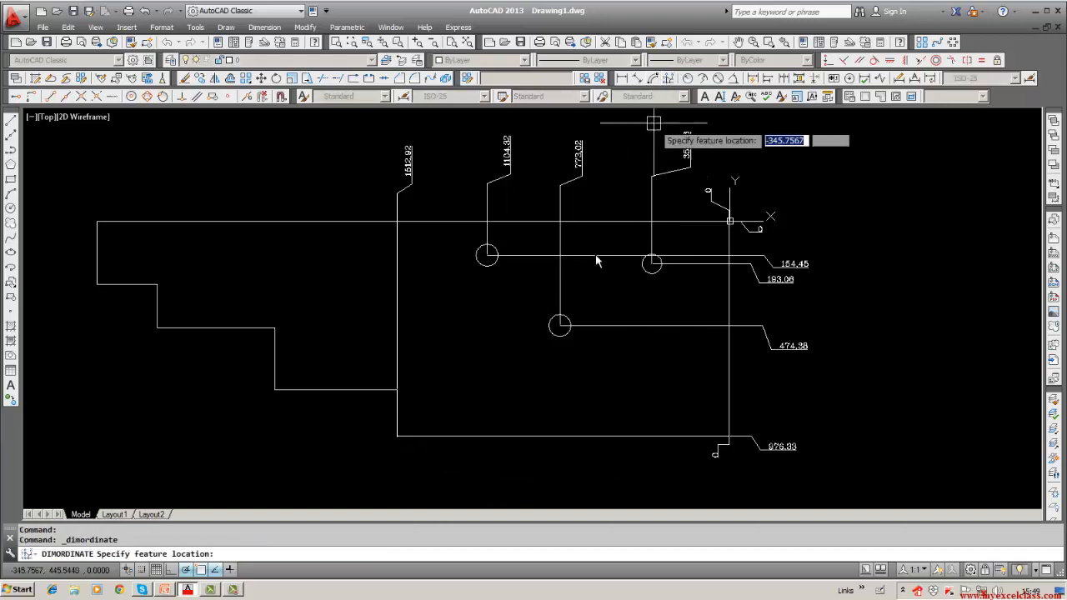
left_click(397, 435)
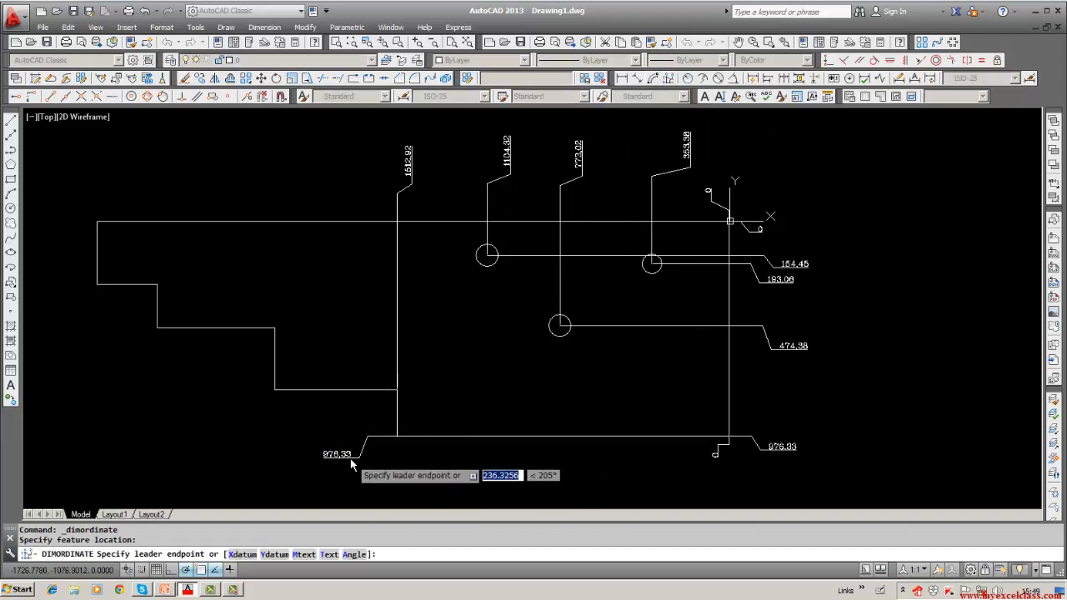
key("Escape")
Move the leader end of the lowest step's X ordinate dimension from above the top edge to below the profile's bottom edge.
middle_click_drag(341, 465, 413, 447)
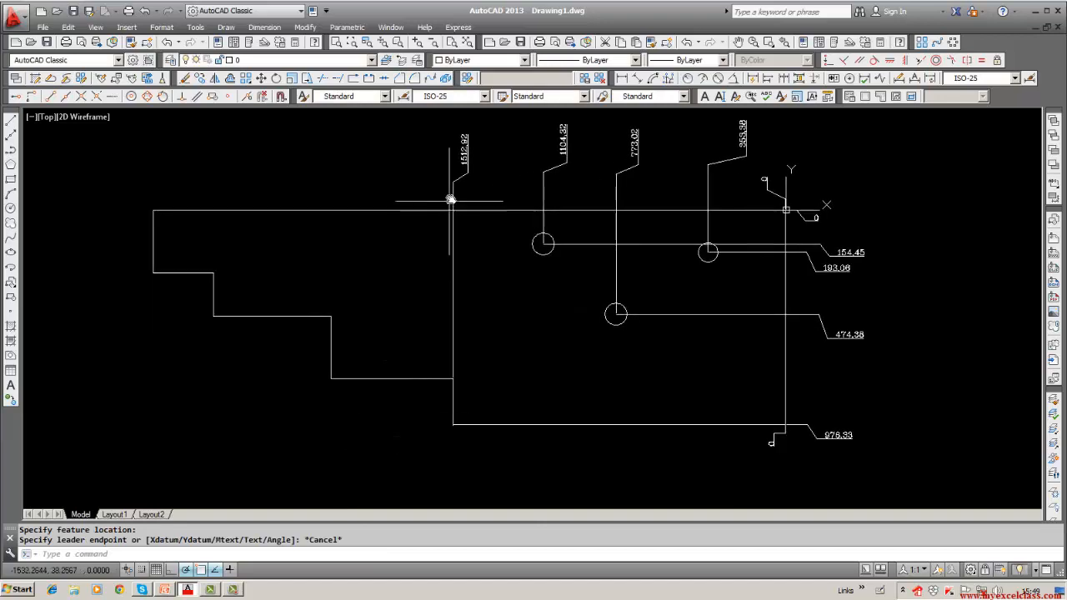
left_click(464, 163)
left_click(466, 164)
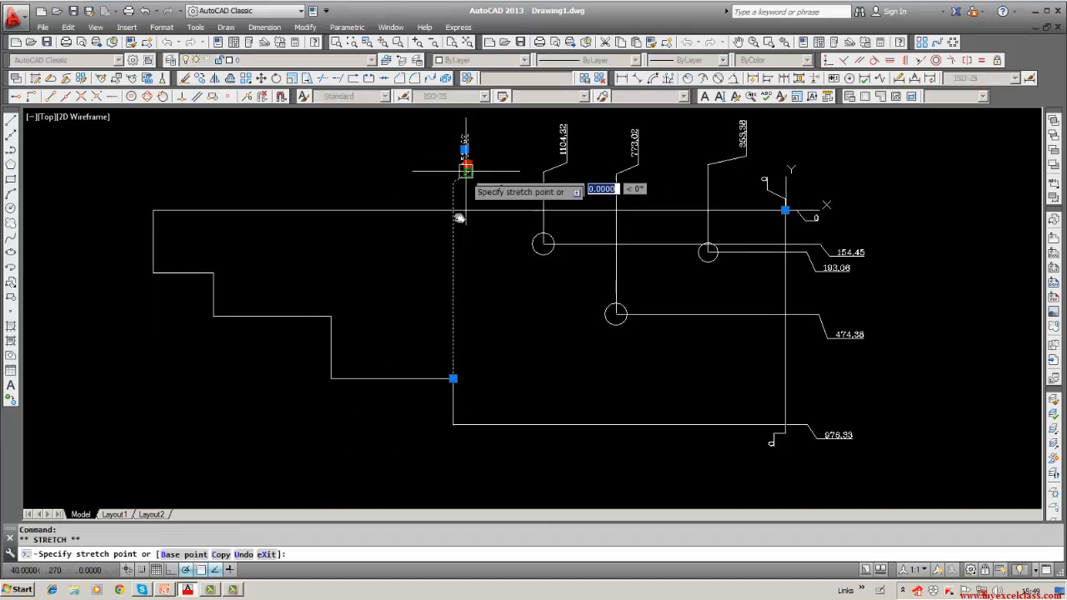
key("Escape")
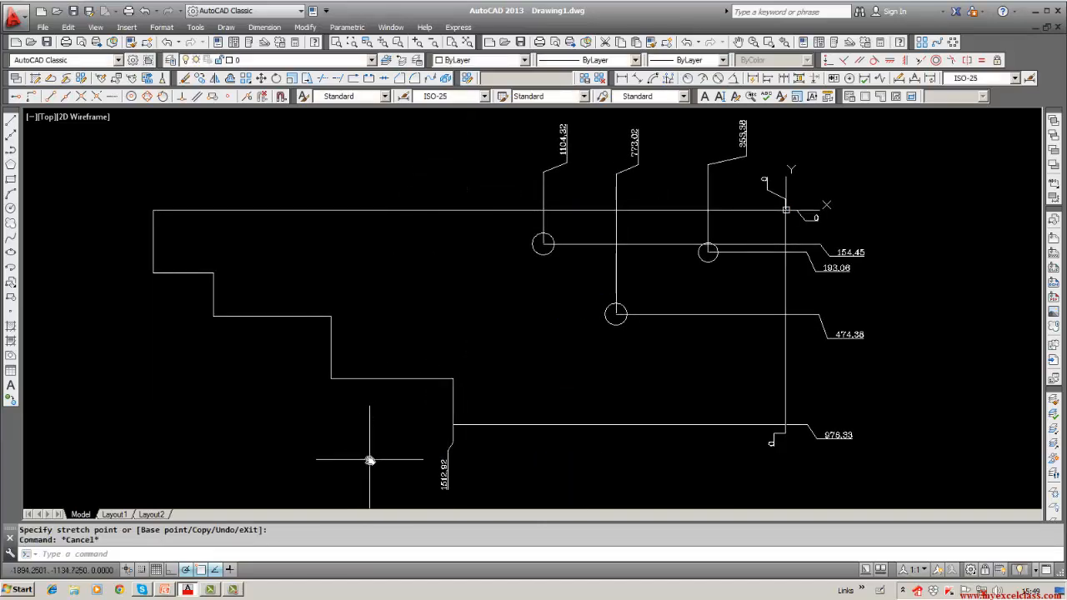
Place a Y ordinate dimension at the inner corner of the lowest step, with its leader ending left of and below that corner.
left_click(668, 79)
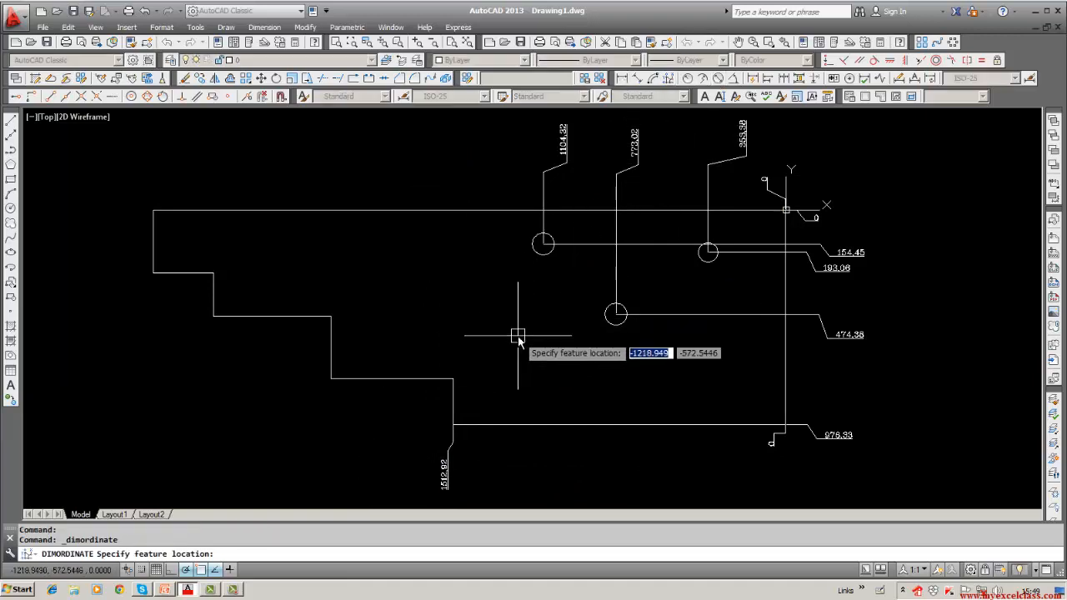
left_click(459, 382)
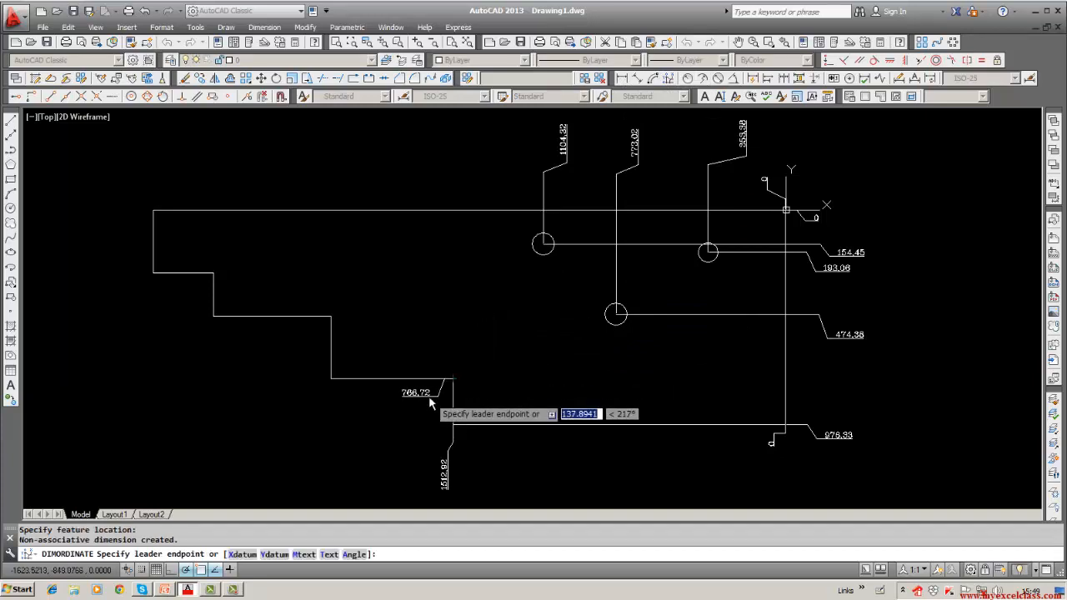
left_click(434, 400)
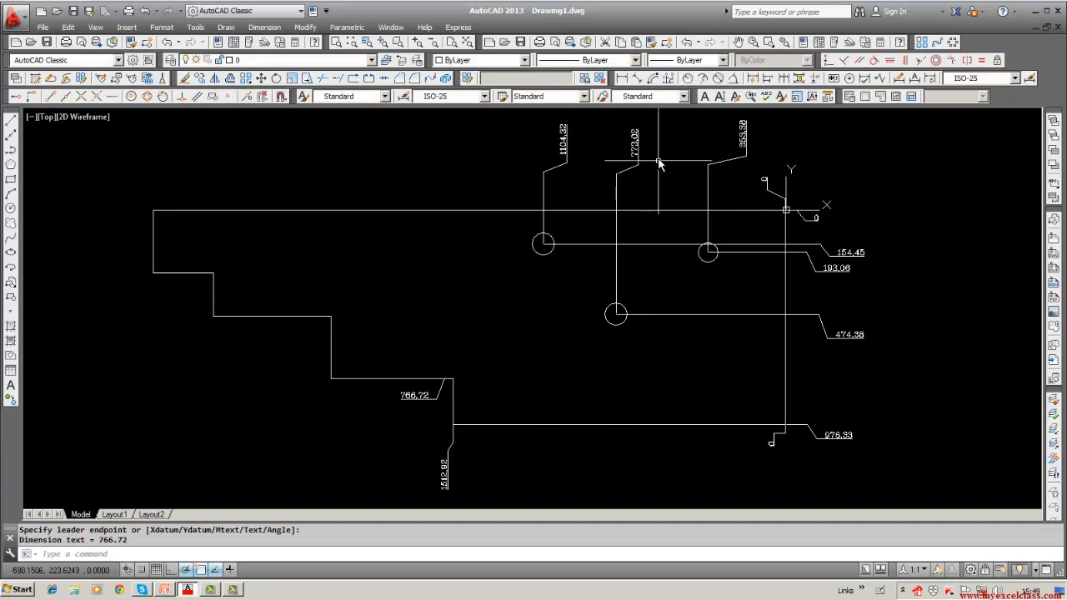
Place an X ordinate dimension at the outer corner of the second-lowest step, with its leader ending below and left of it.
left_click(671, 79)
left_click(331, 379)
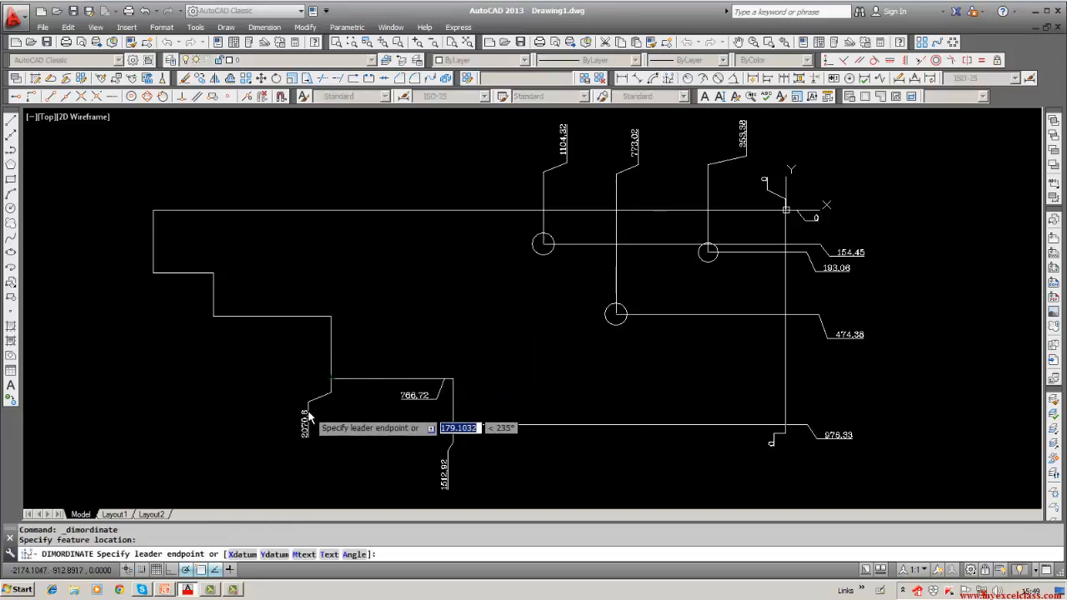
left_click(308, 414)
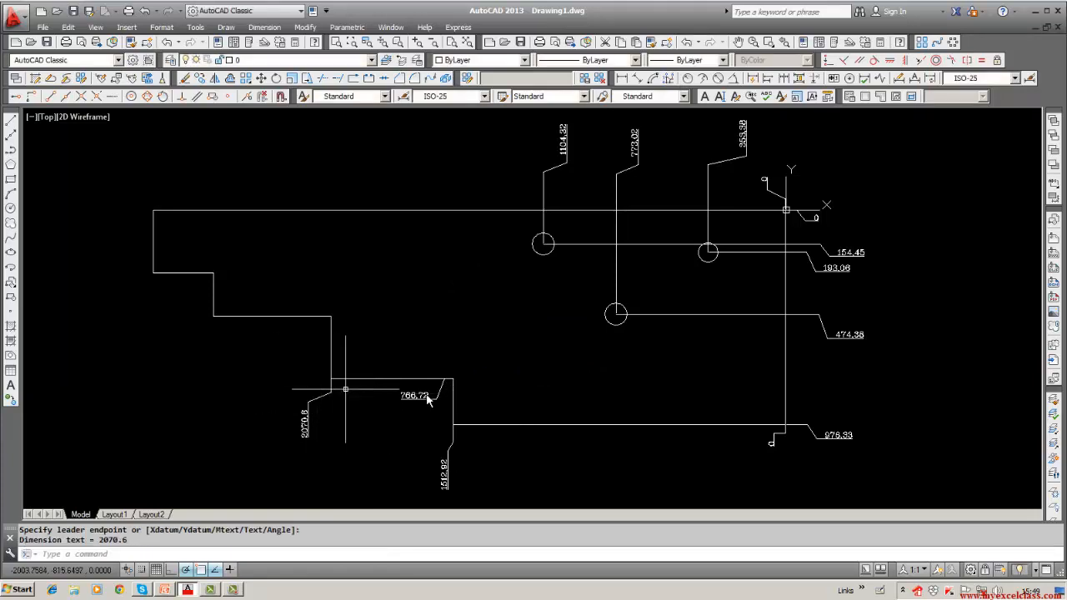
Place a Y ordinate dimension at the outer corner of the second-lowest step, with its leader ending left of and below that corner.
left_click(668, 79)
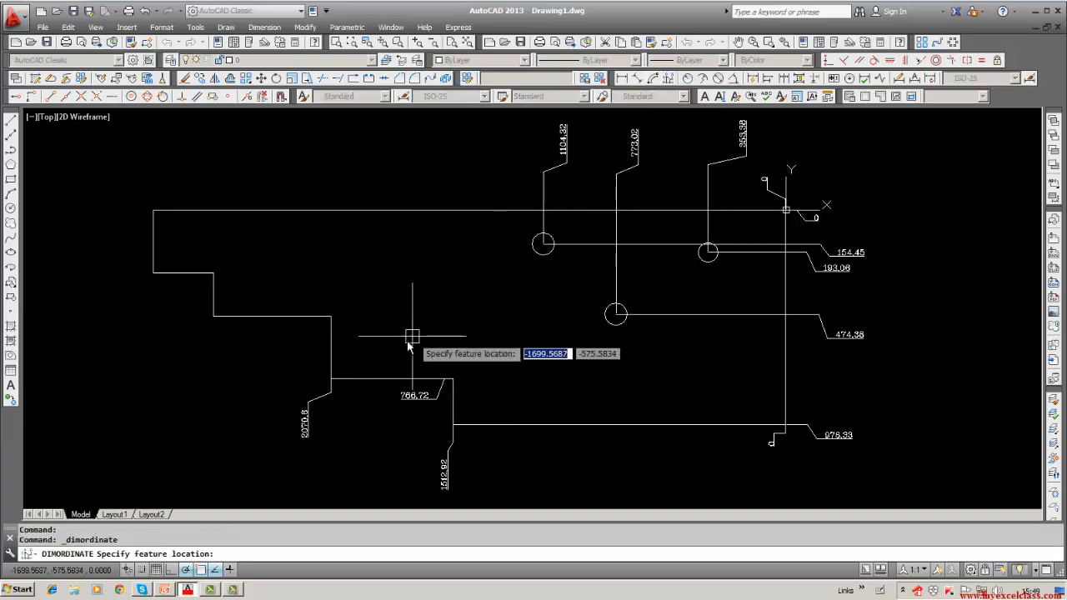
left_click(331, 379)
left_click(280, 388)
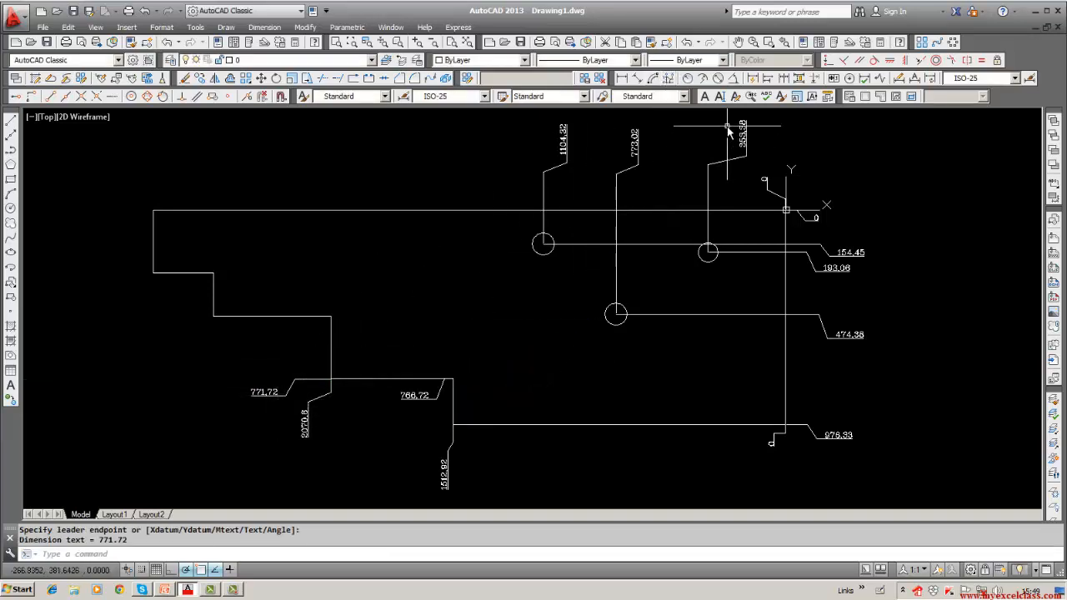
Place an X ordinate dimension at the inner corner of the second-lowest step, with its leader ending below and left of it.
left_click(674, 80)
left_click(331, 315)
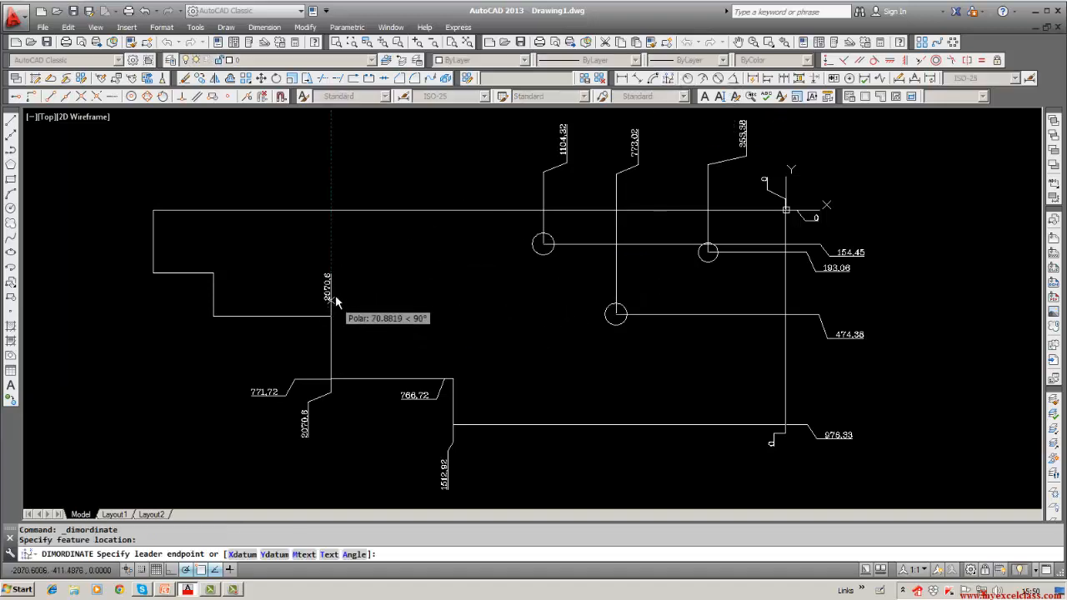
left_click(307, 341)
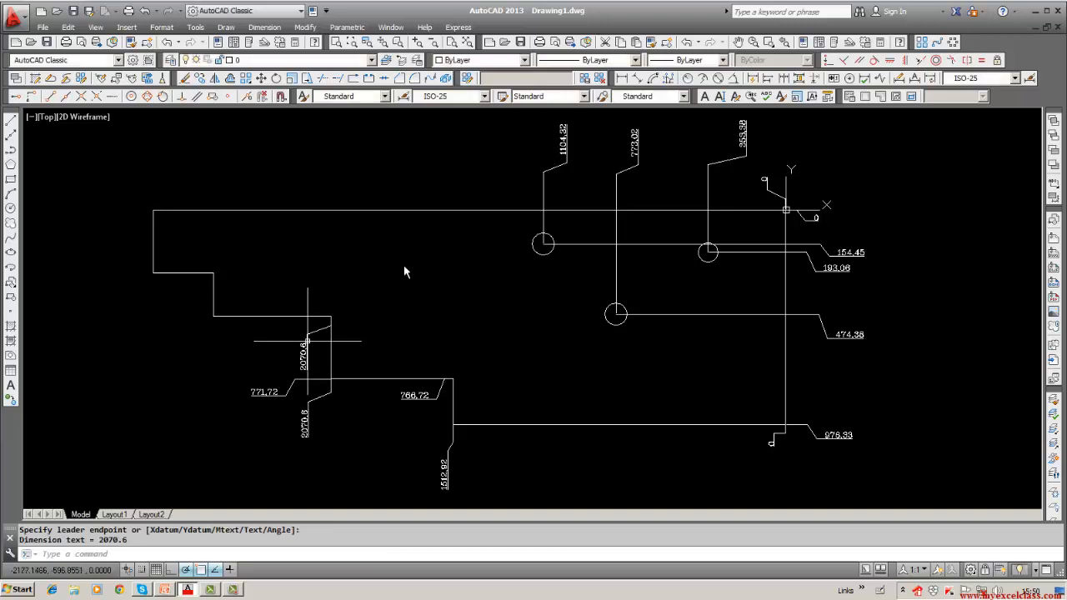
left_click(667, 81)
left_click(331, 315)
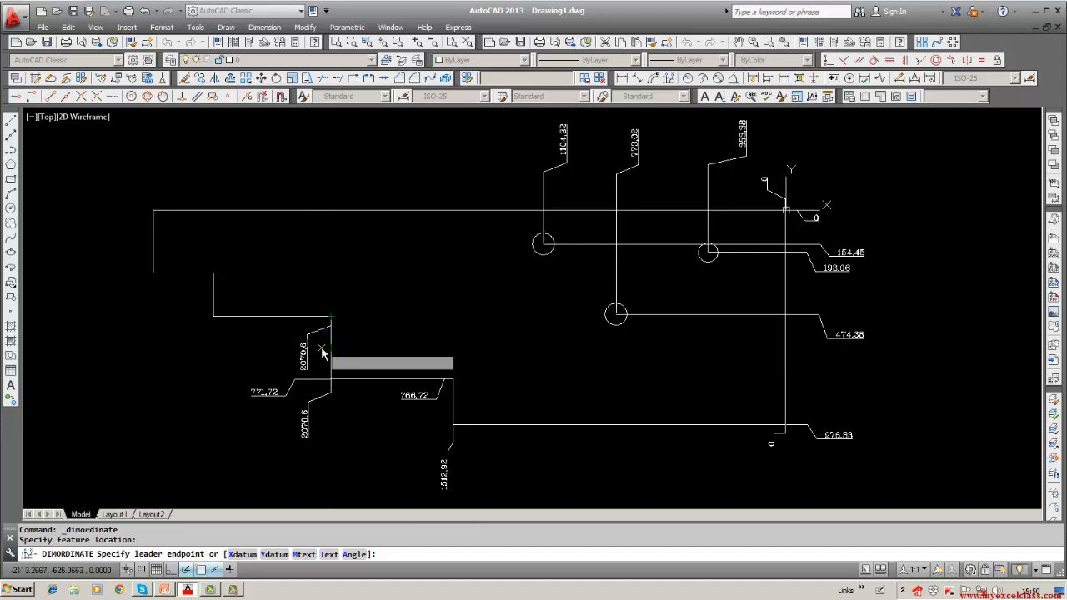
key("Escape")
Add X and Y ordinate dimensions at the third-lowest step's outer corner, the X leader ending below and the Y leader to the upper left.
middle_click_drag(353, 342, 444, 331)
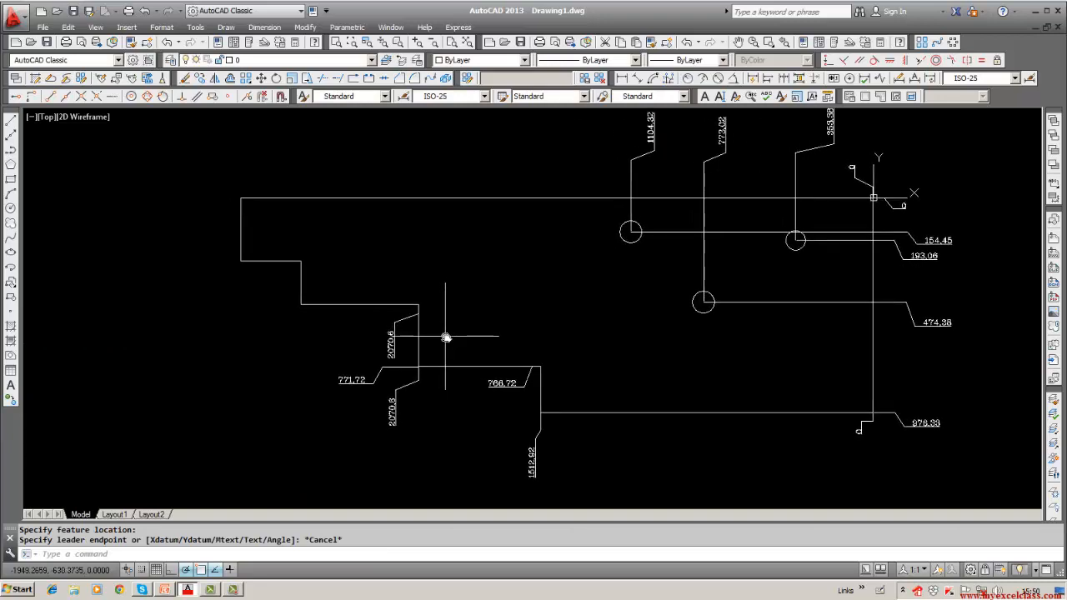
left_click(669, 78)
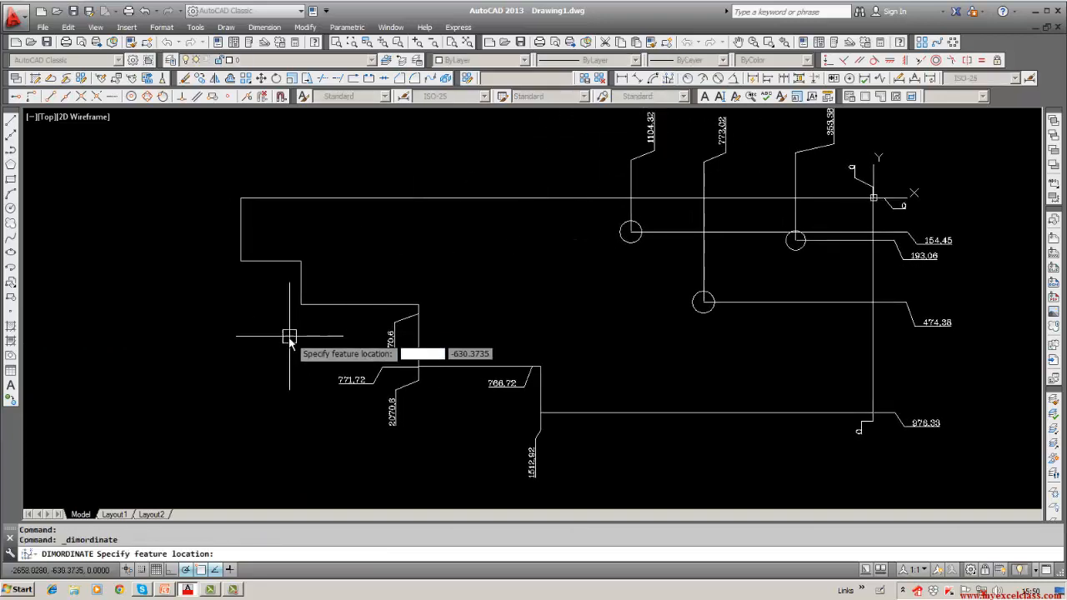
left_click(301, 305)
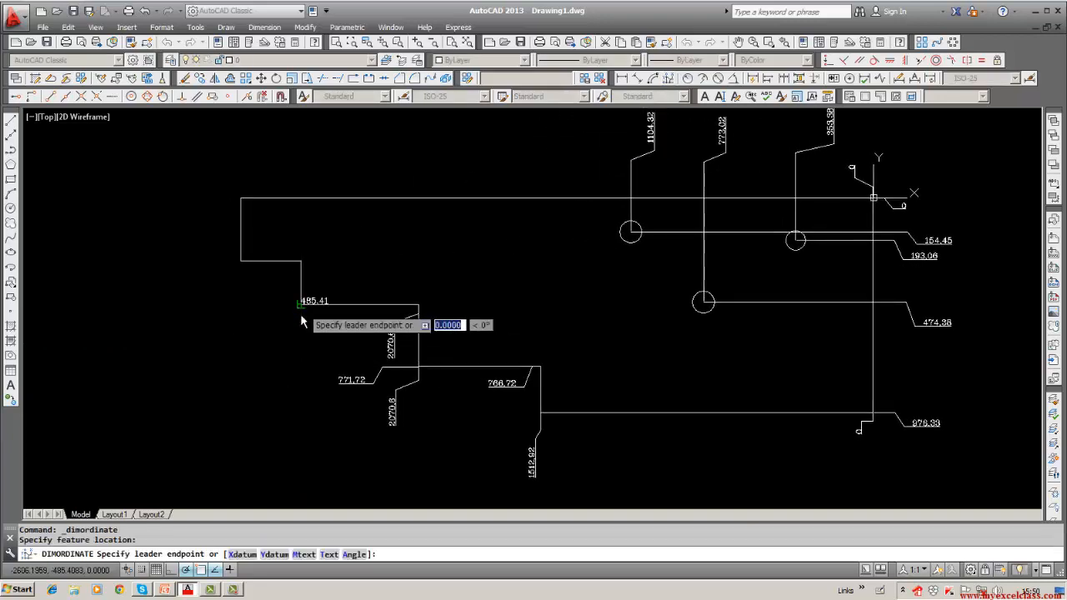
left_click(286, 372)
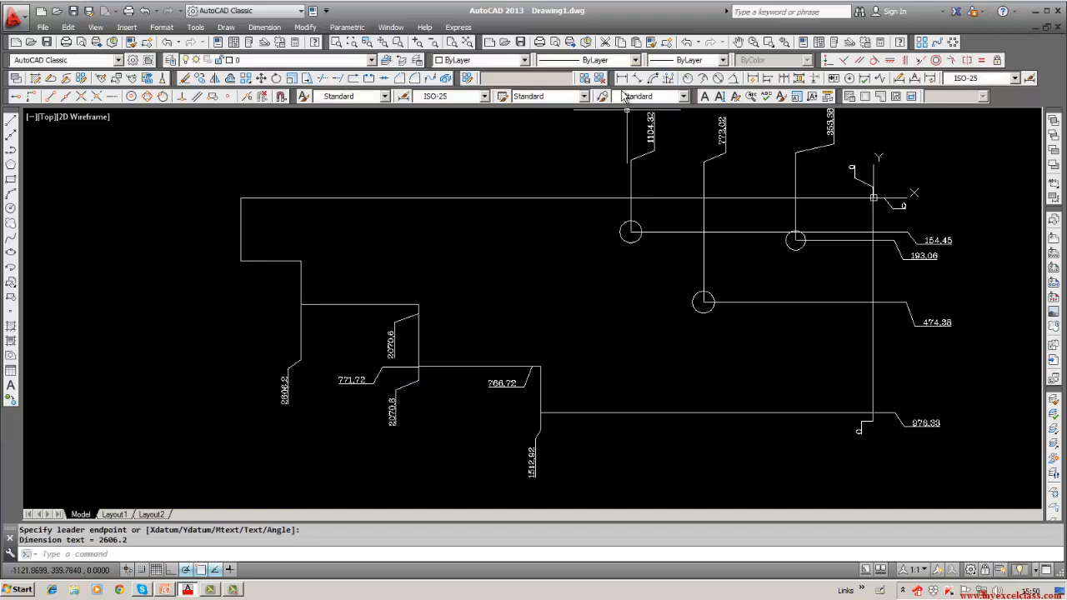
left_click(669, 79)
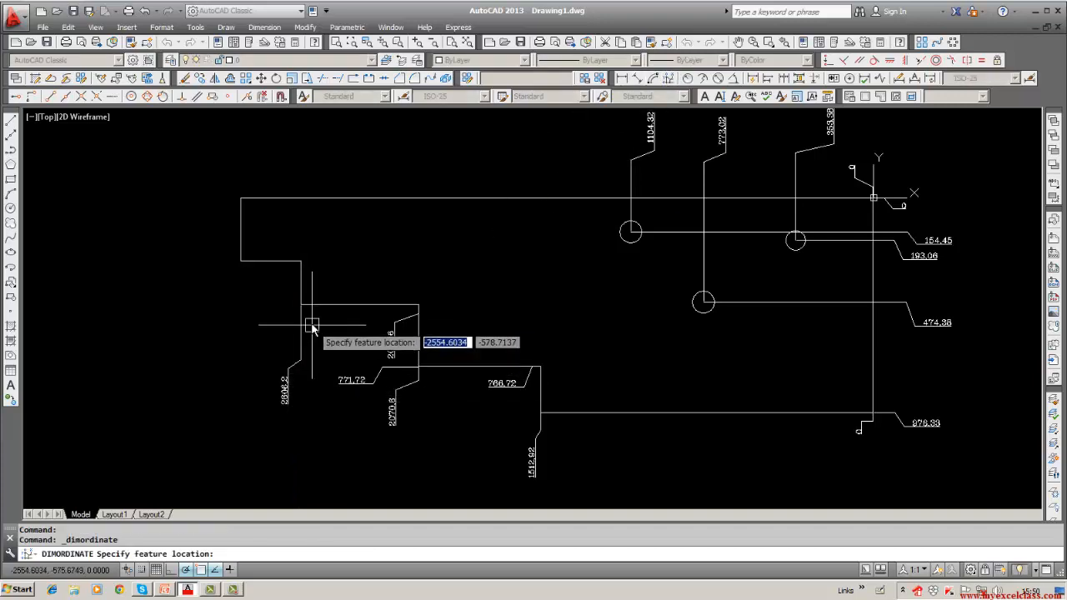
scroll(301, 307, "up", 6)
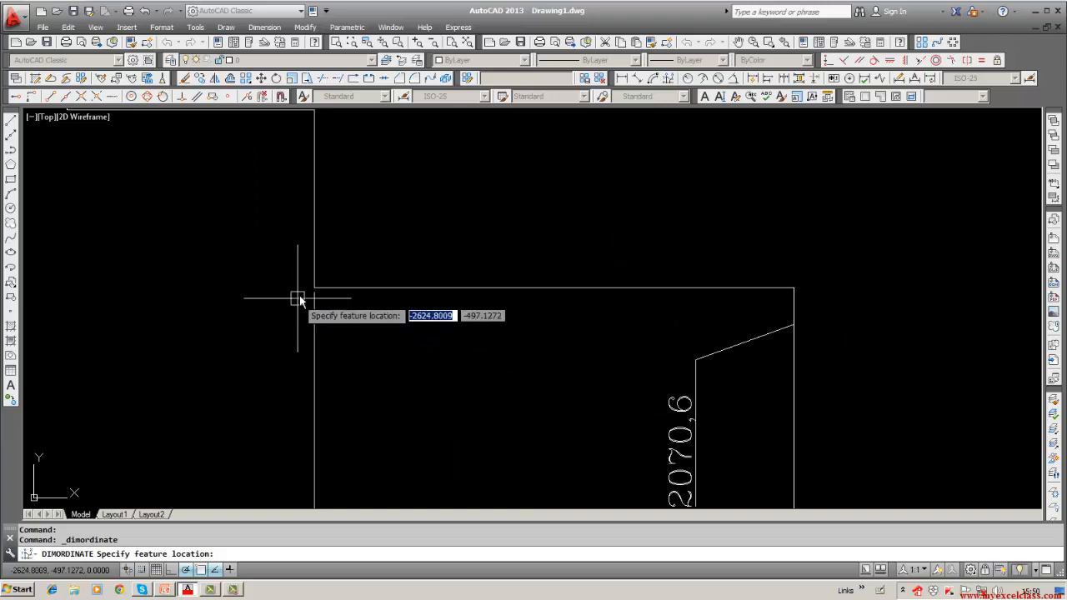
left_click(313, 288)
left_click(259, 249)
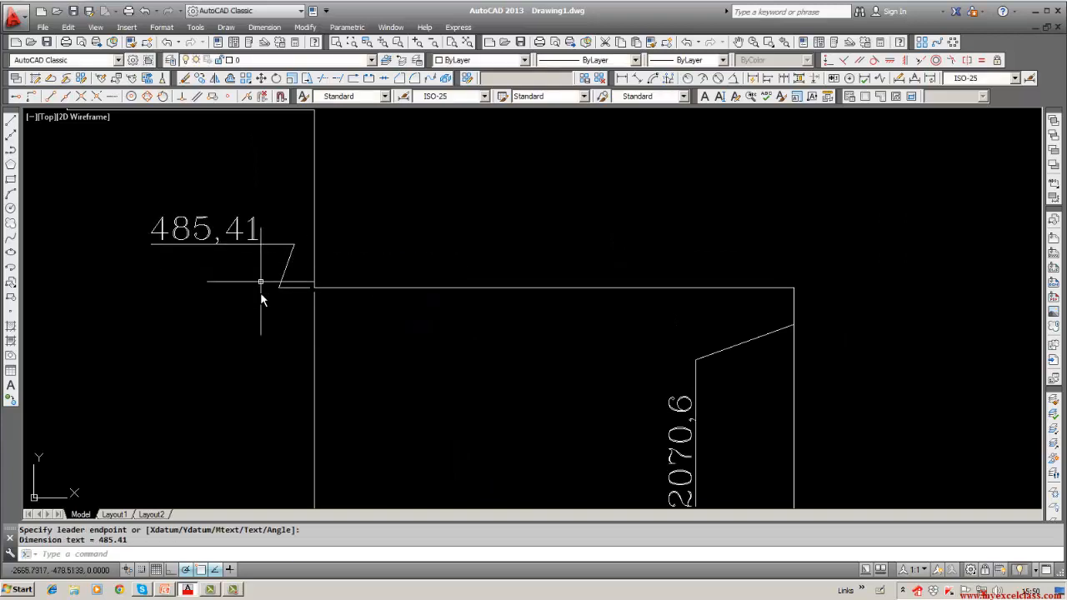
scroll(262, 292, "down", 4)
scroll(353, 321, "down", 5)
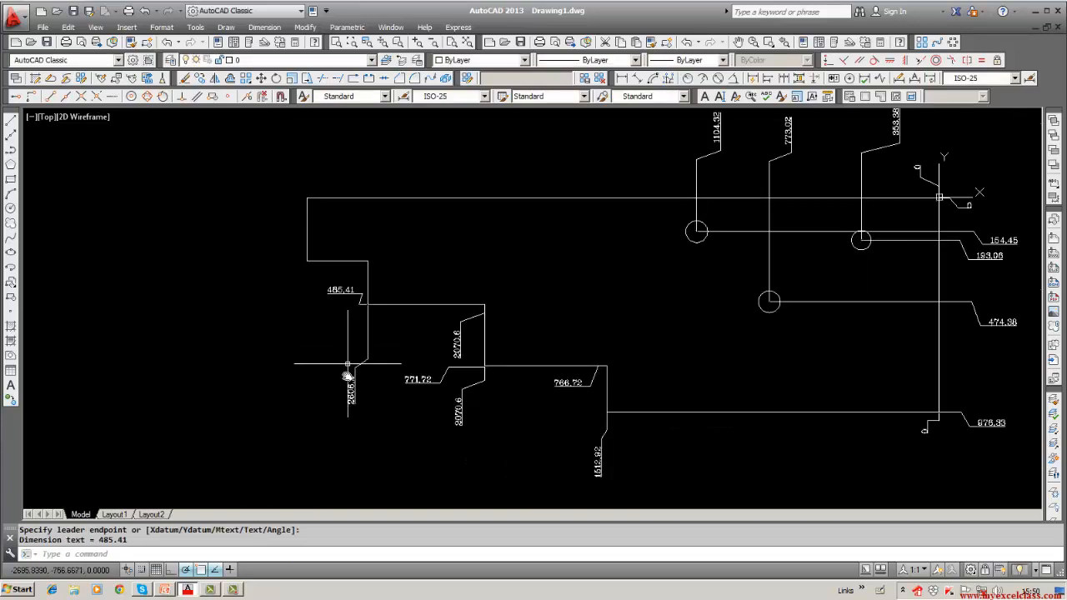
Add X and Y ordinate dimensions at the topmost step's lower-left corner, the X leader ending below left and the Y leader above left.
left_click(670, 79)
left_click(308, 262)
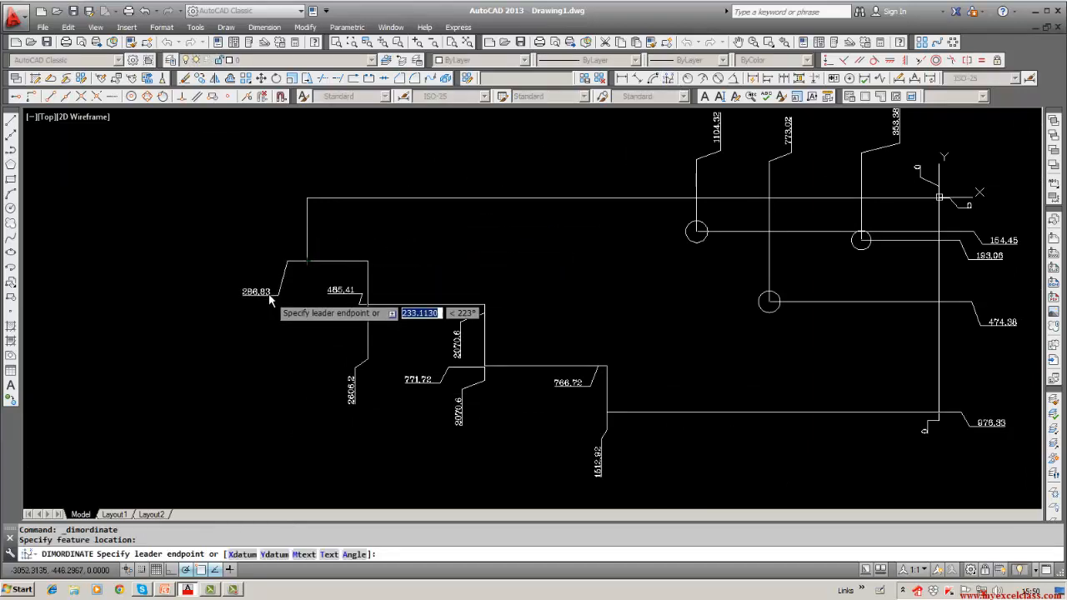
left_click(273, 325)
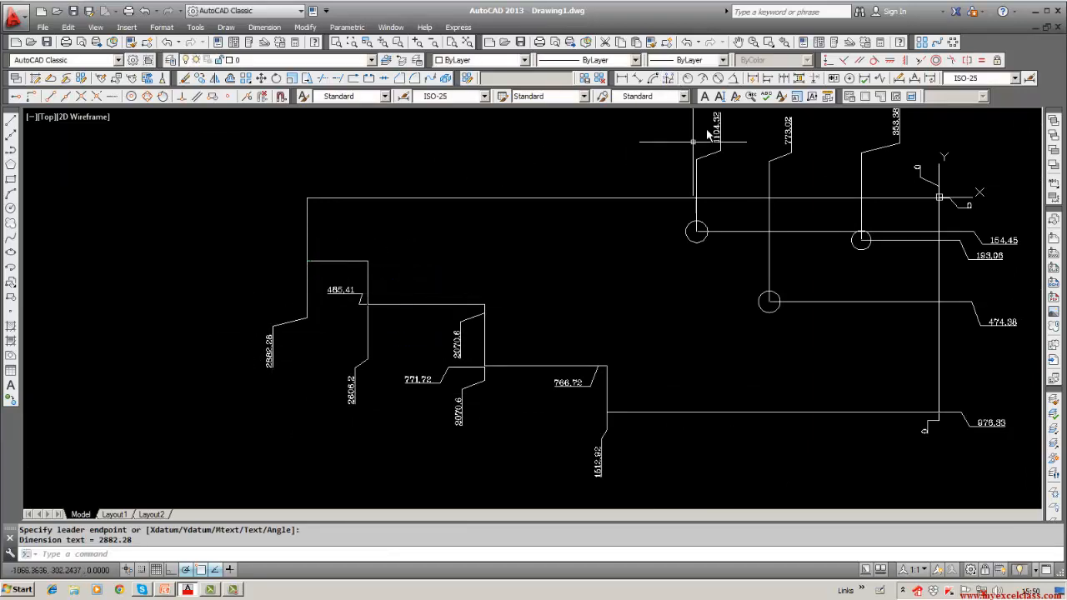
left_click(671, 79)
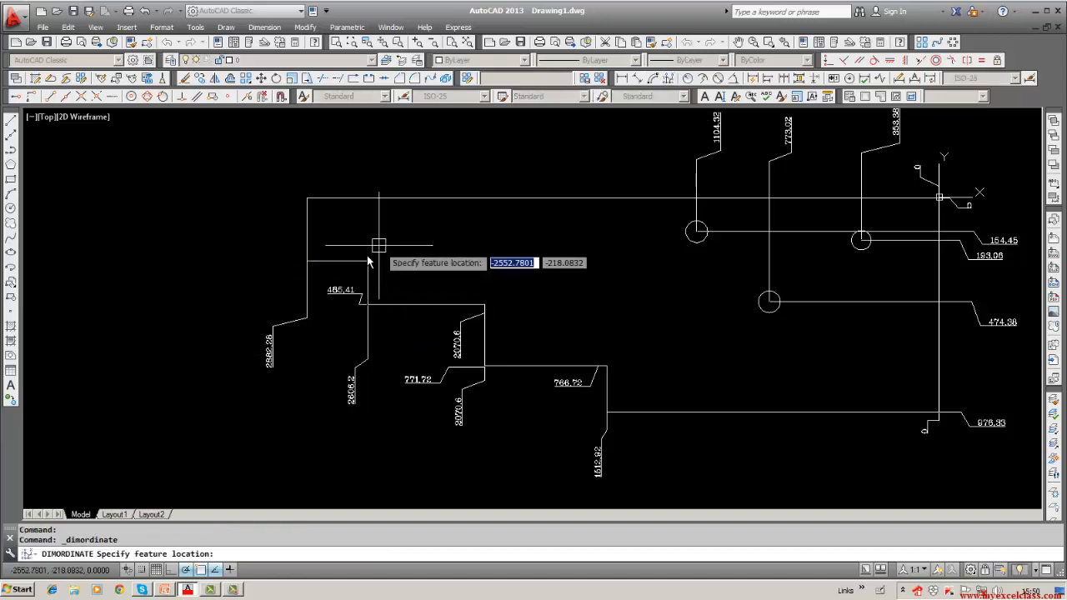
left_click(308, 261)
left_click(260, 242)
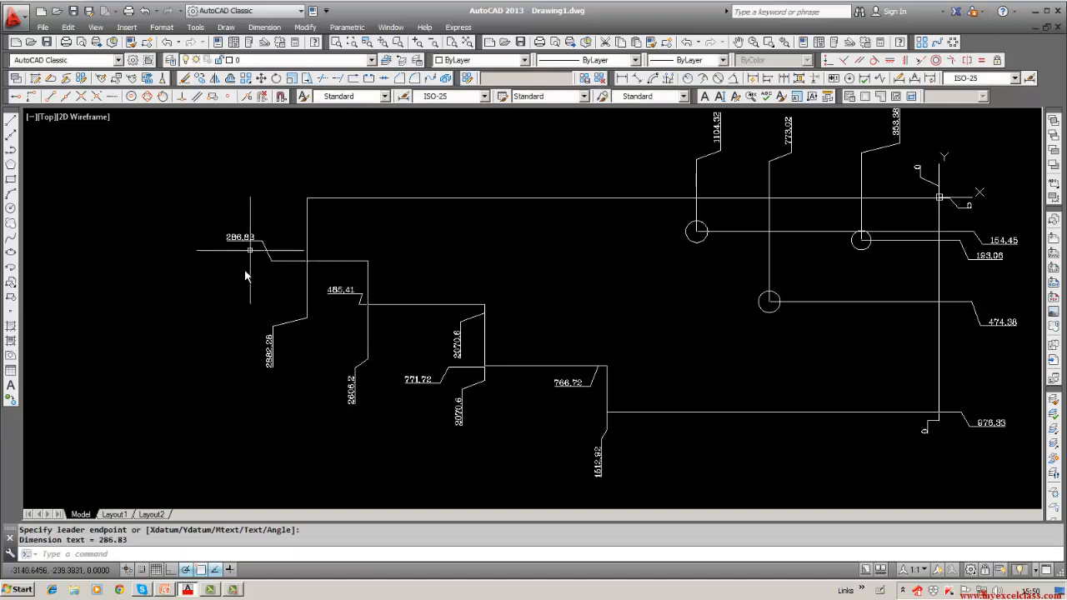
Place an X ordinate dimension at the profile's upper-left corner, with its leader ending above and left of the corner.
left_click(671, 80)
left_click(307, 198)
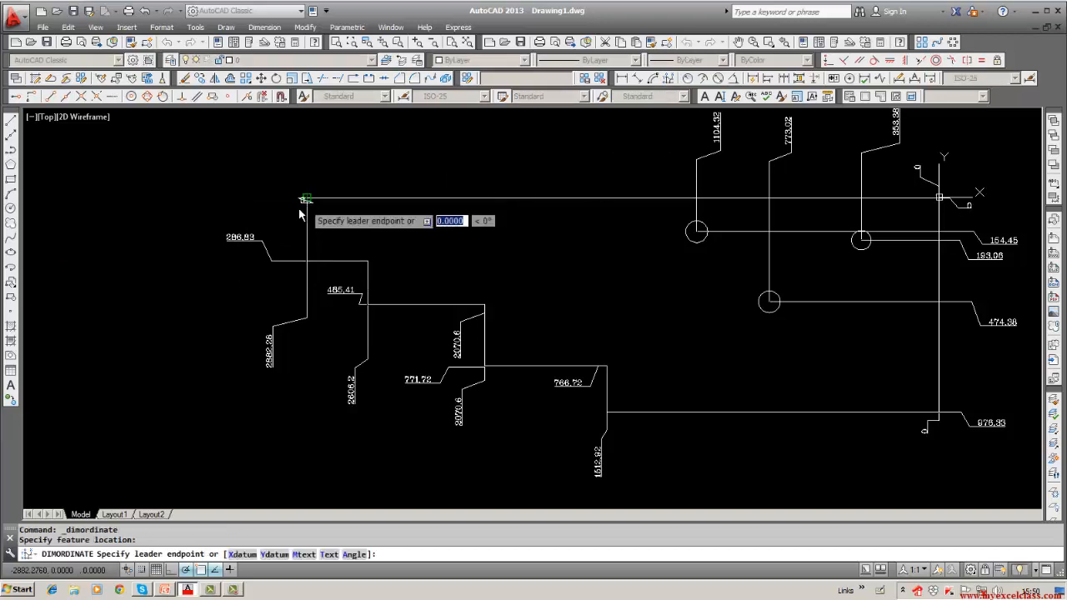
left_click(275, 171)
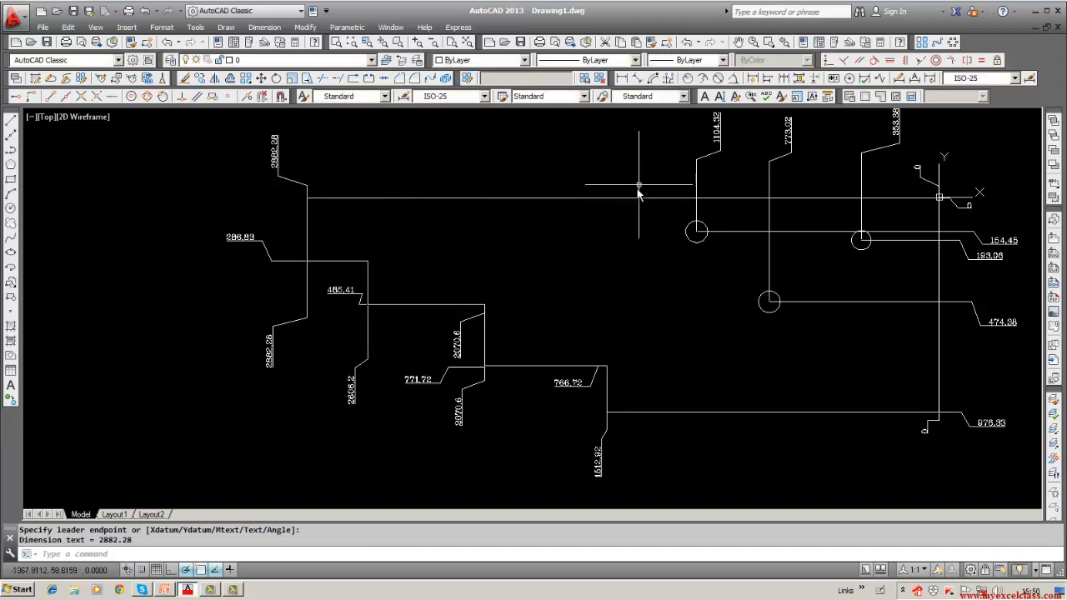
left_click(624, 80)
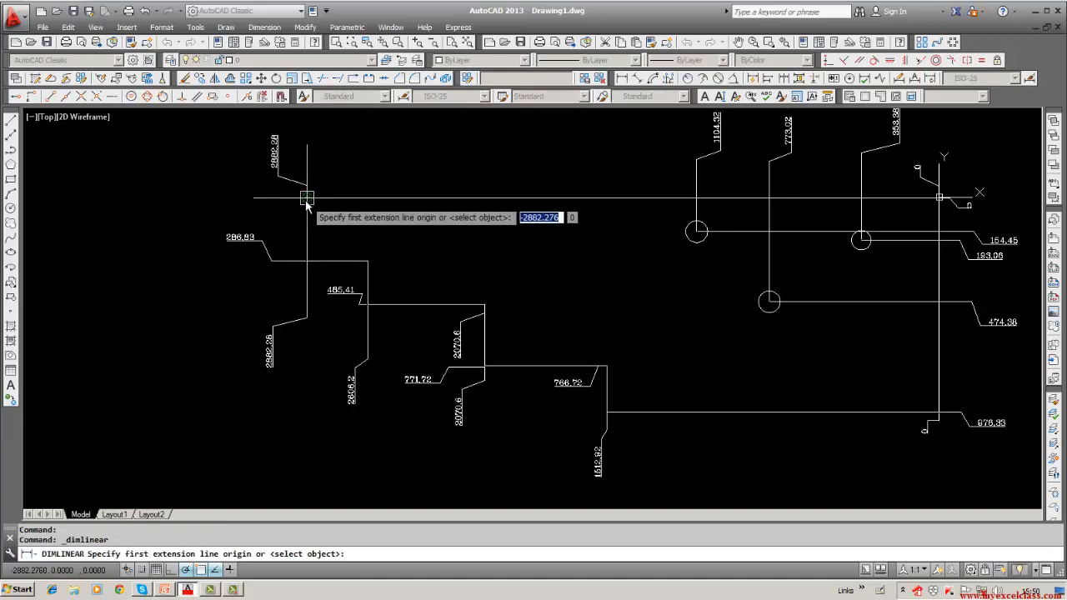
left_click(307, 199)
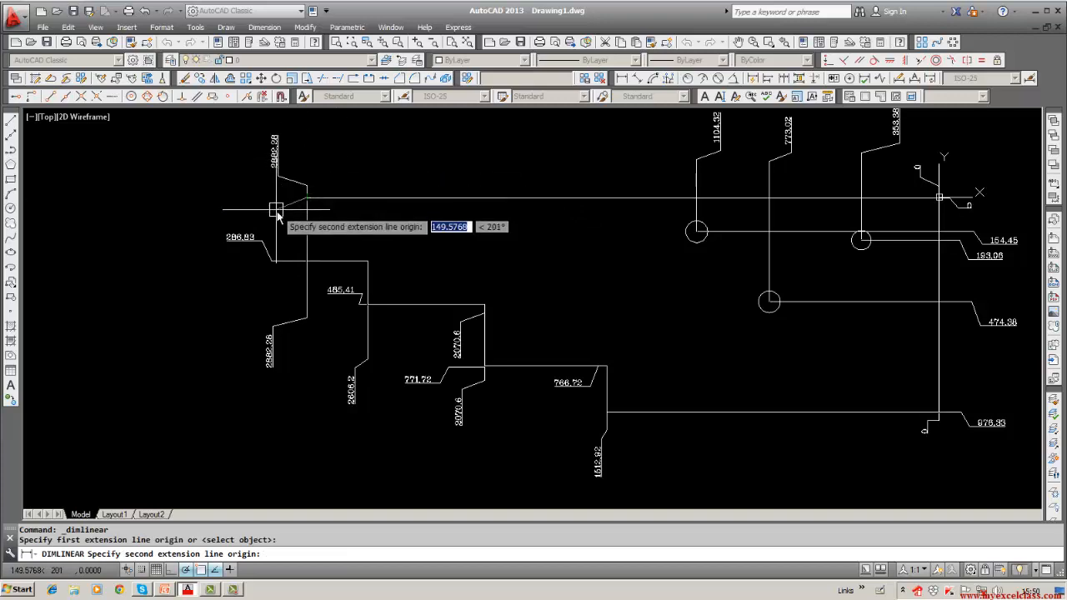
key("Escape")
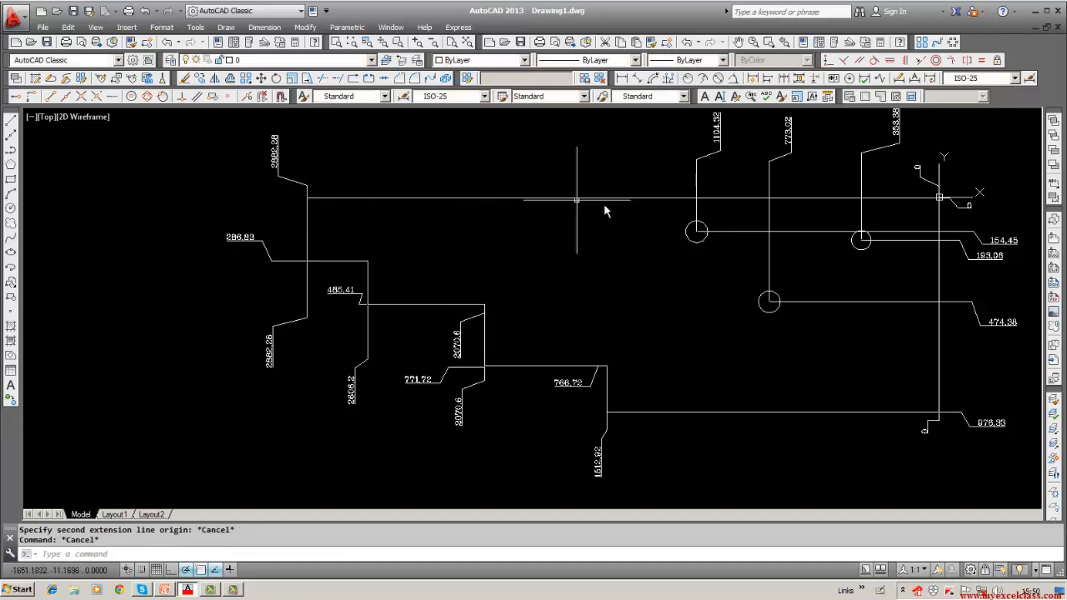
Place a Y ordinate dimension at the profile's upper-left corner, with its leader running straight out to the left.
left_click(668, 79)
left_click(308, 200)
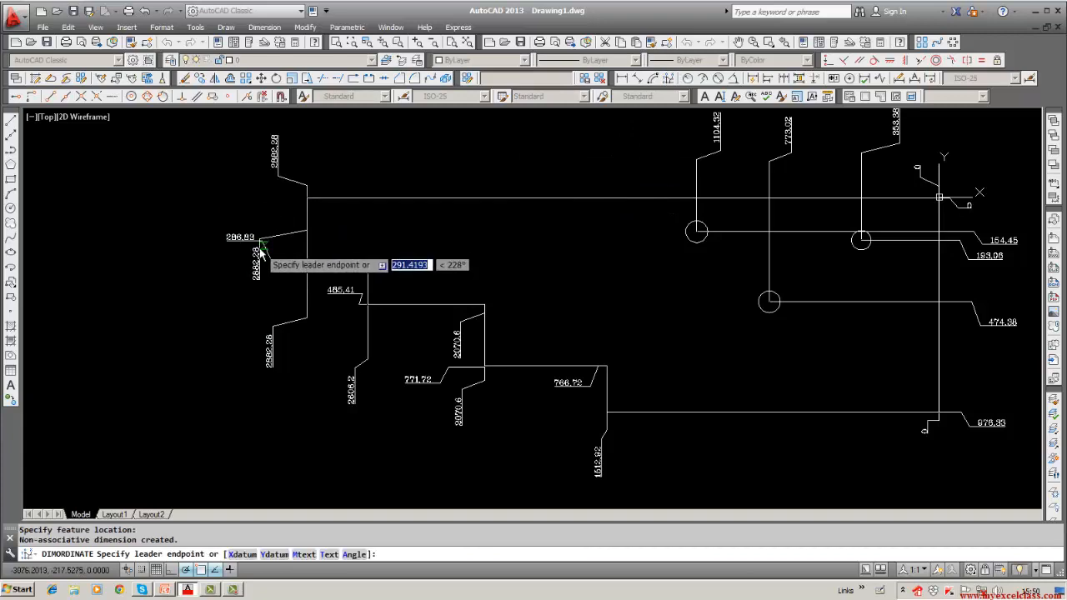
left_click(231, 198)
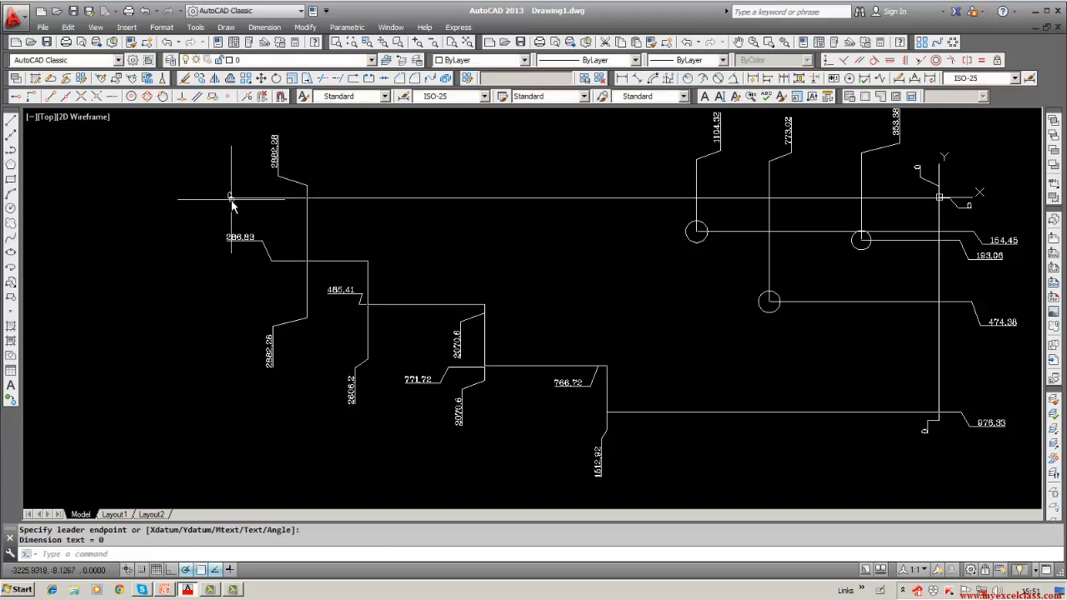
Zoom to the drawing's extents to review the complete set of ordinate dimensions on the profile.
scroll(200, 257, "down", 2)
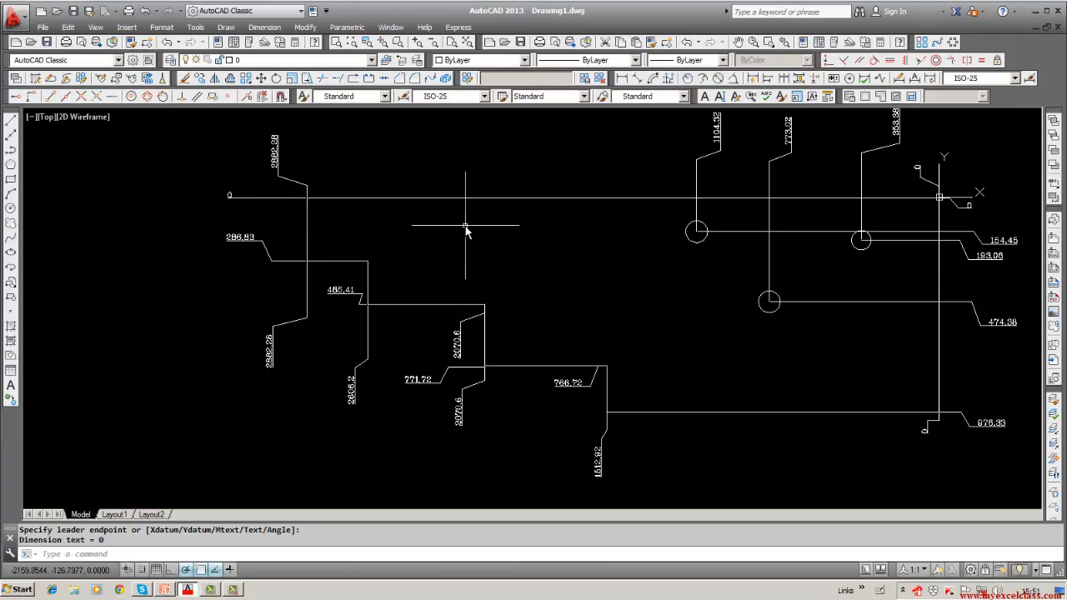
type("oom")
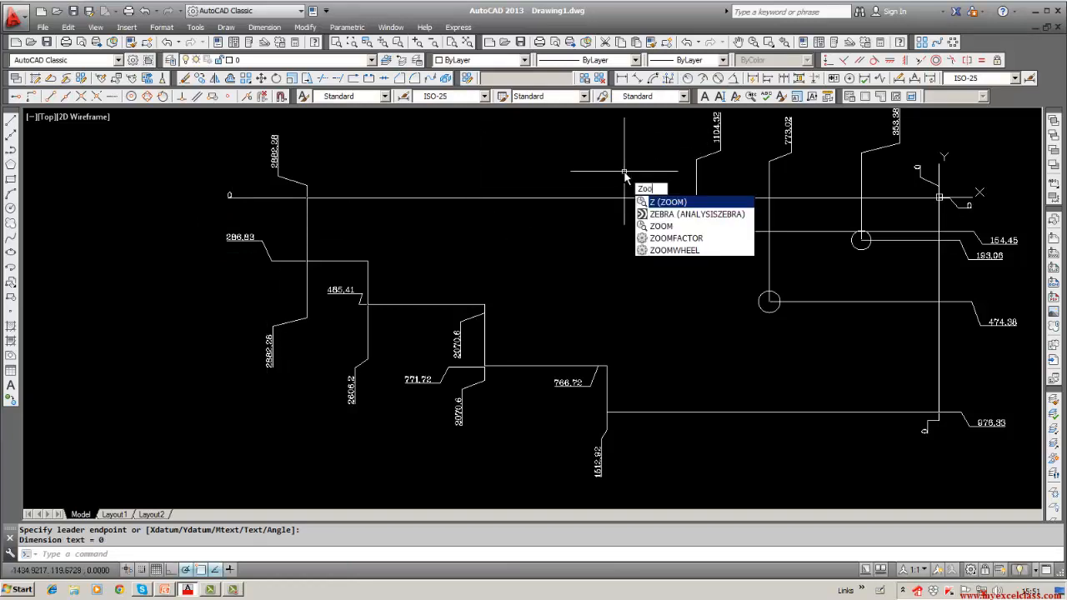
key("Return")
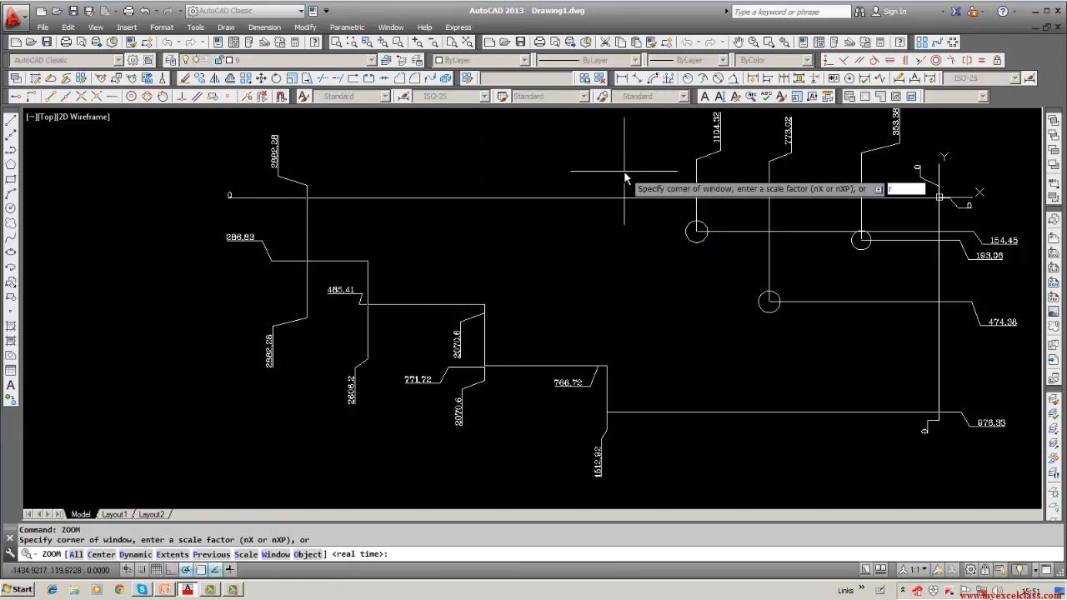
key("Escape")
type("zoom")
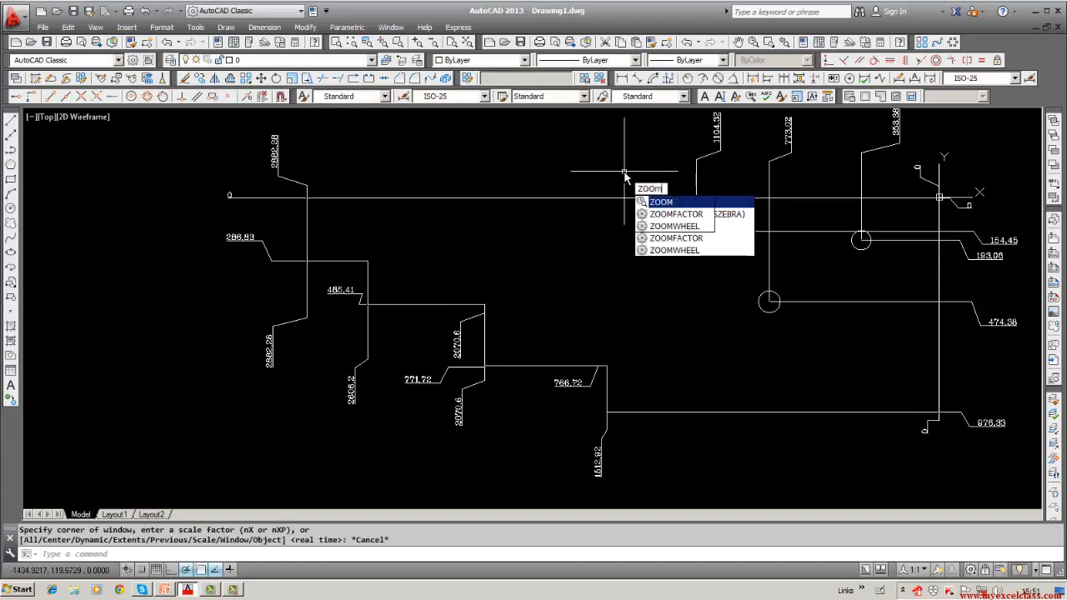
key("Return")
type("e")
key("Return")
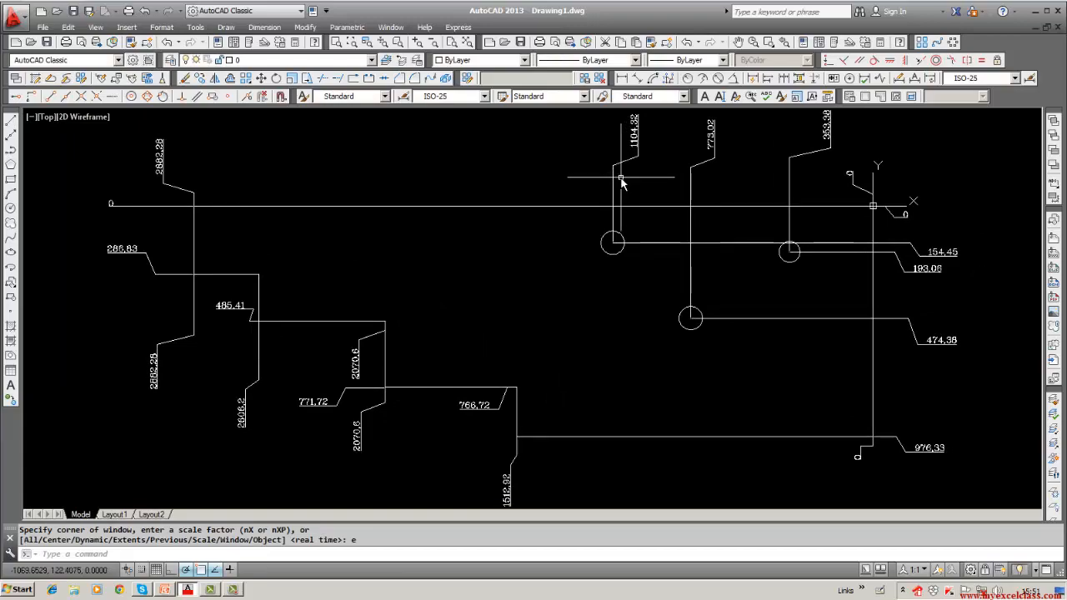
Draw a circle freehand in the empty area above and to the right of the dimensioned profile.
scroll(624, 180, "down", 5)
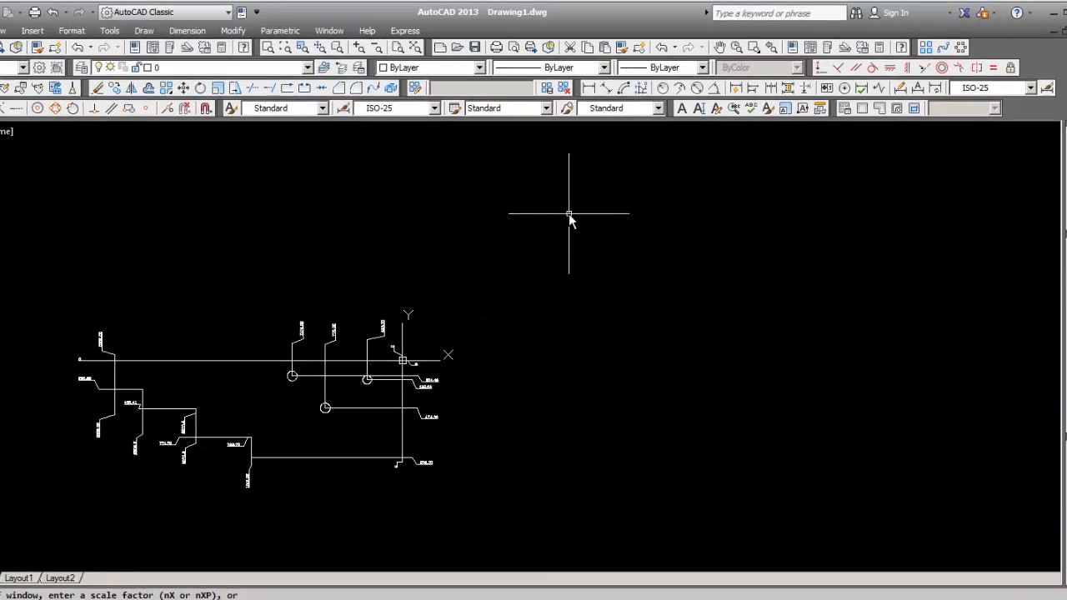
middle_click_drag(537, 230, 528, 352)
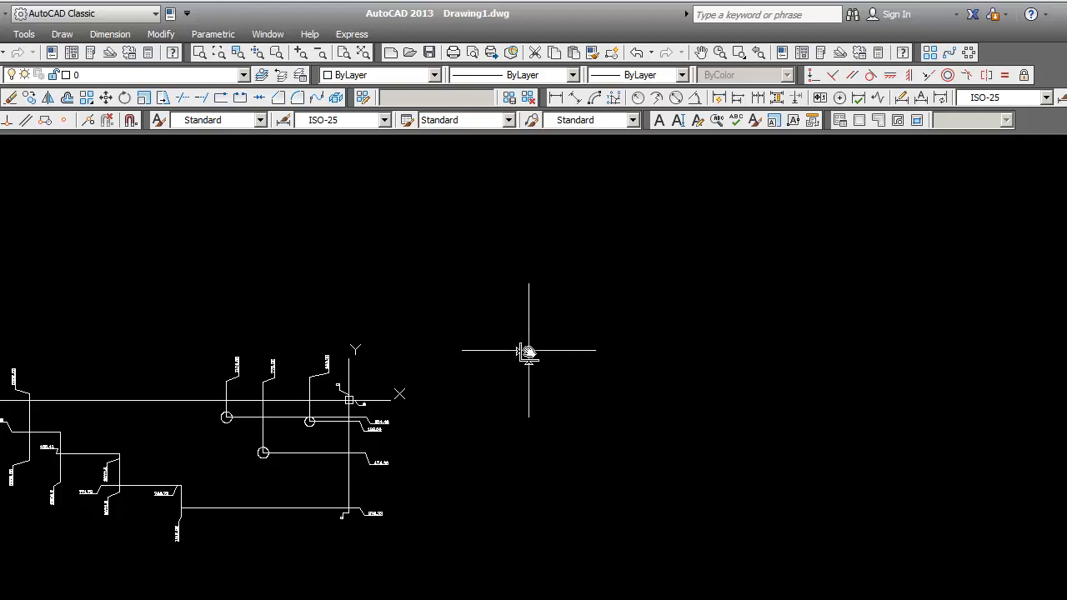
type("circle")
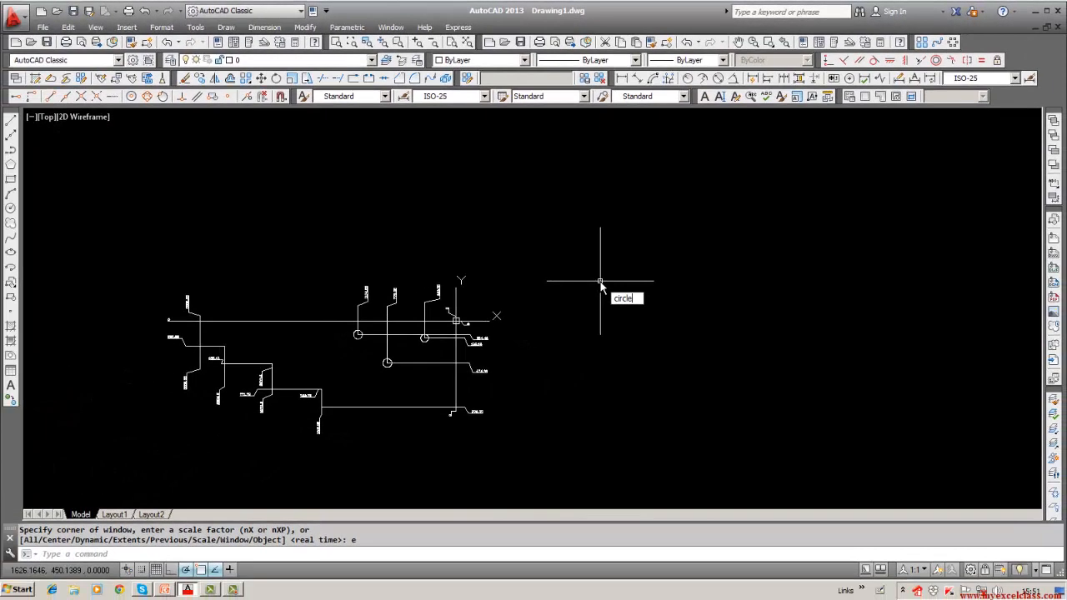
key("Return")
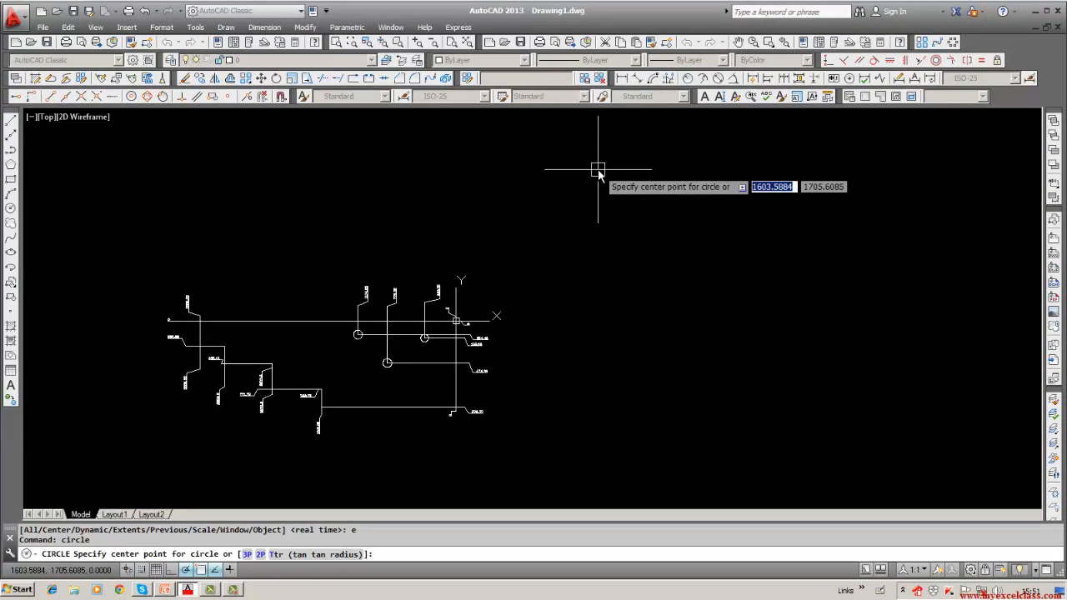
left_click(596, 168)
left_click(596, 207)
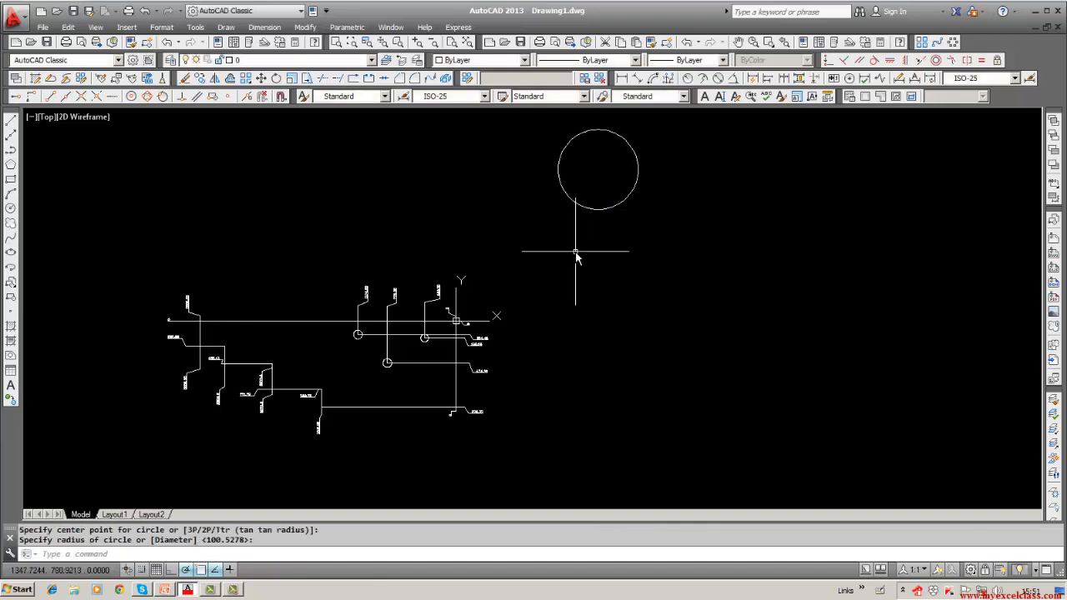
scroll(443, 326, "up", 2)
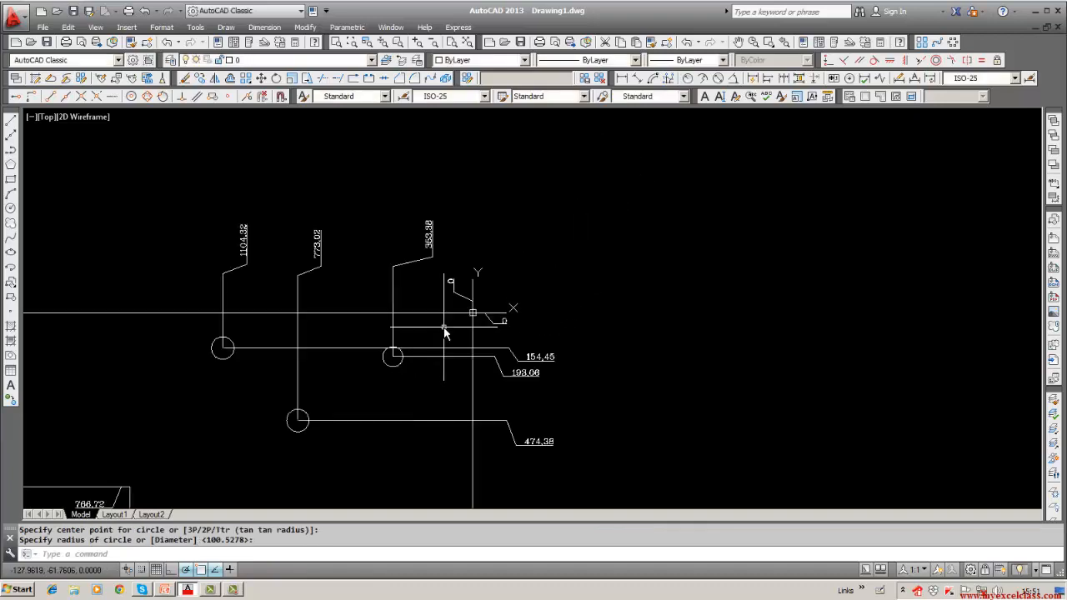
Examine the origin at the dimensioned profile's upper-right corner and how it lies relative to the separate large circle.
scroll(470, 315, "up", 3)
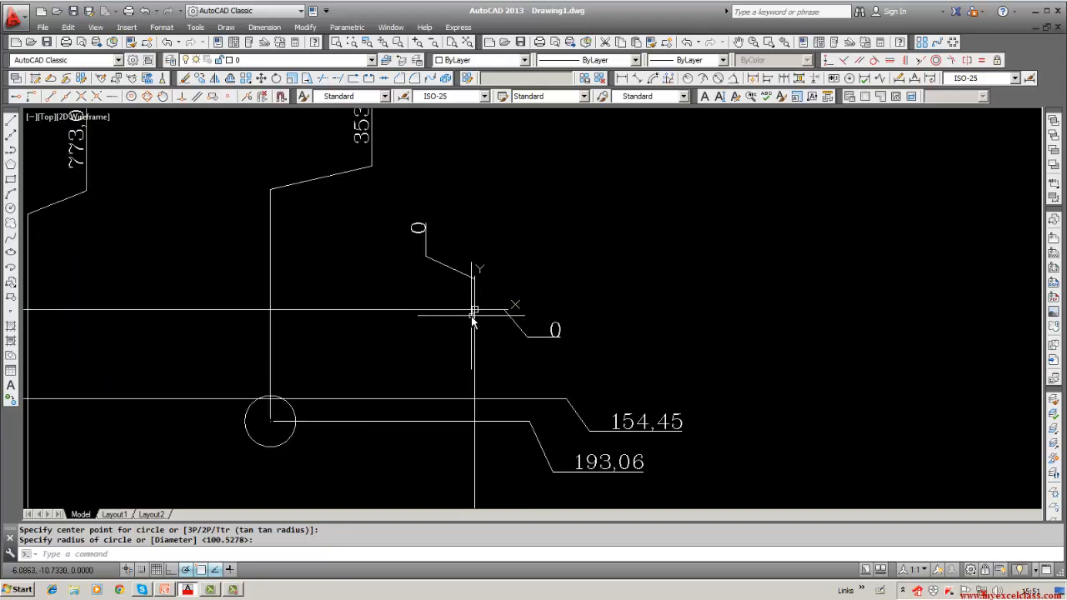
scroll(474, 315, "down", 5)
middle_click_drag(671, 233, 554, 275)
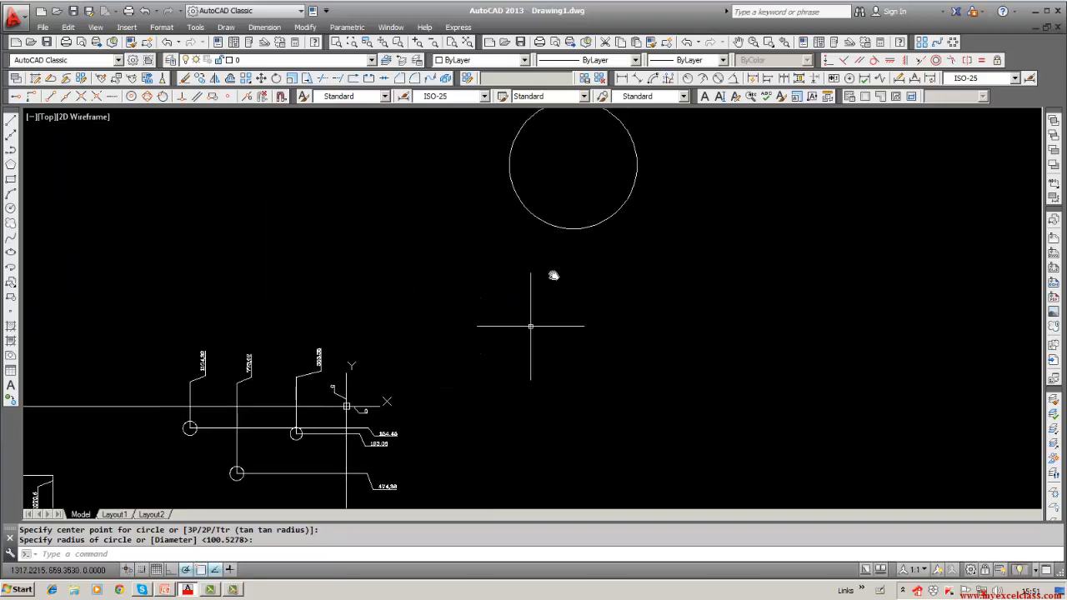
scroll(562, 259, "down", 2)
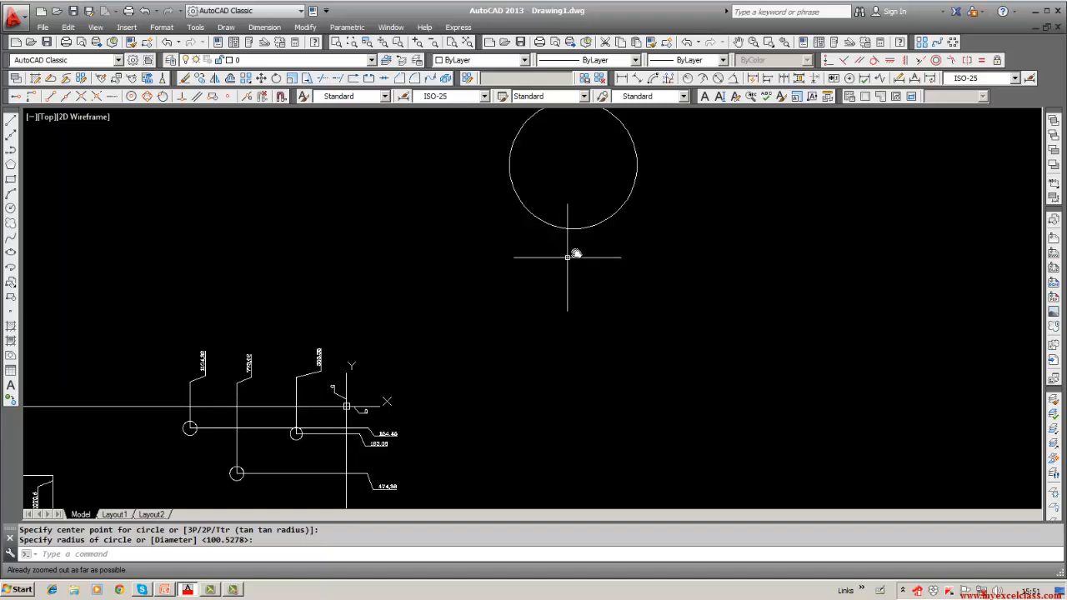
middle_click_drag(575, 254, 578, 298)
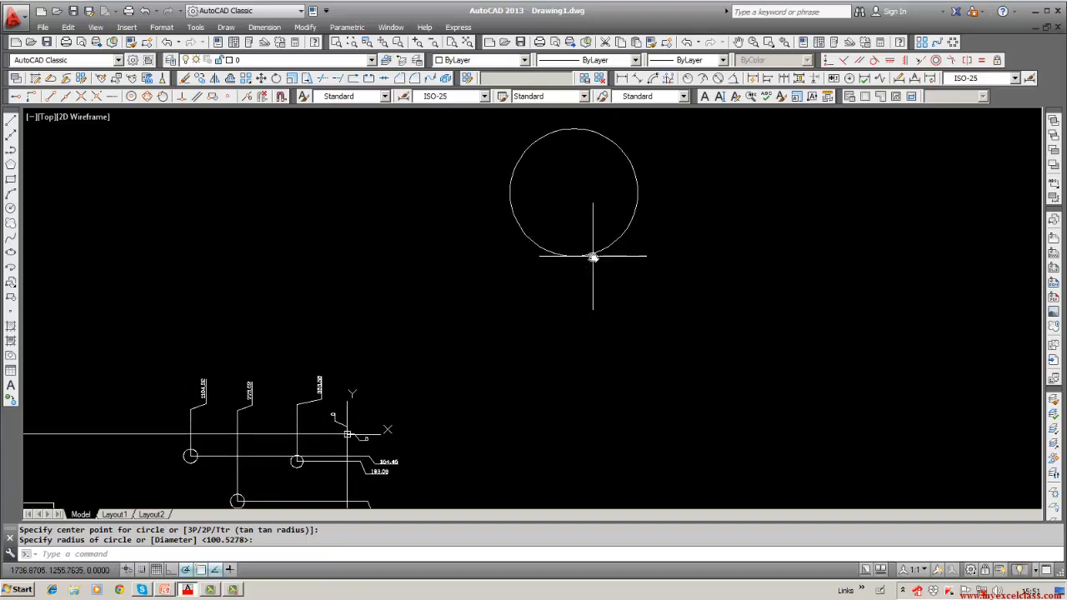
middle_click_drag(527, 350, 552, 302)
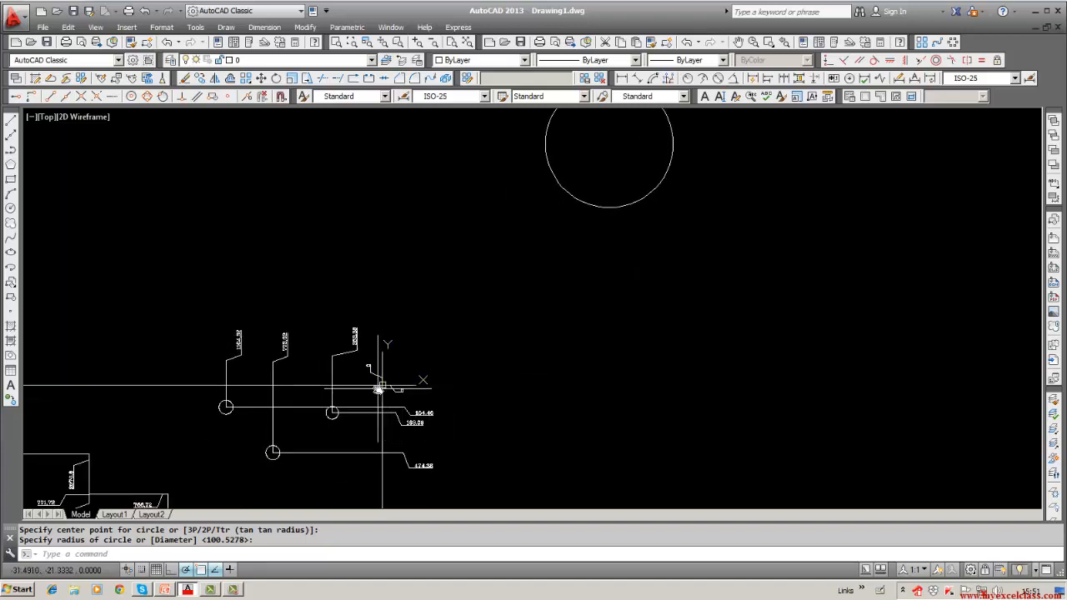
scroll(586, 332, "down", 3)
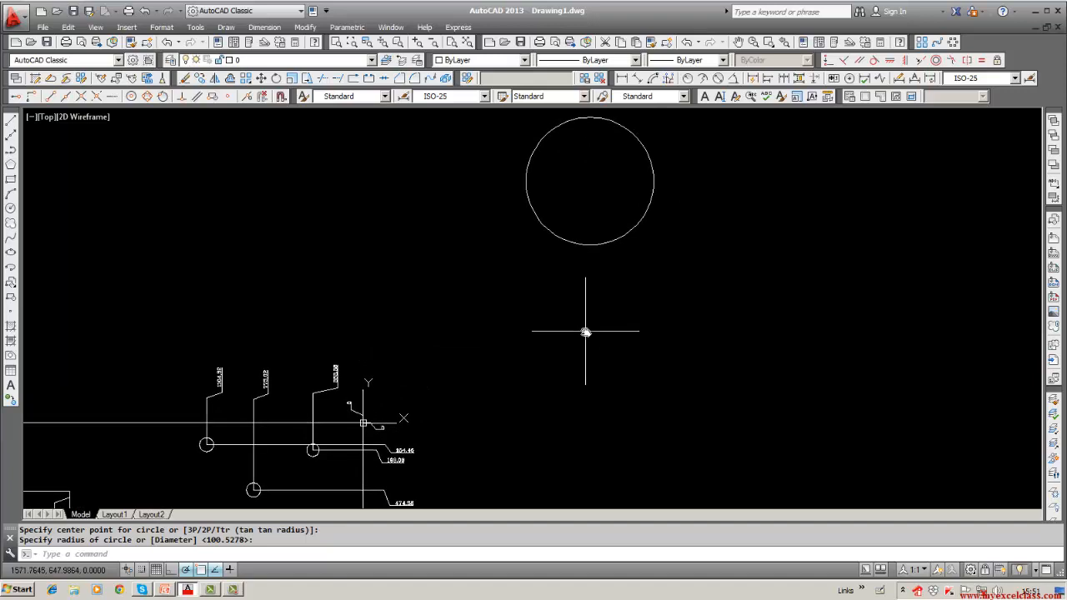
middle_click_drag(586, 332, 620, 303)
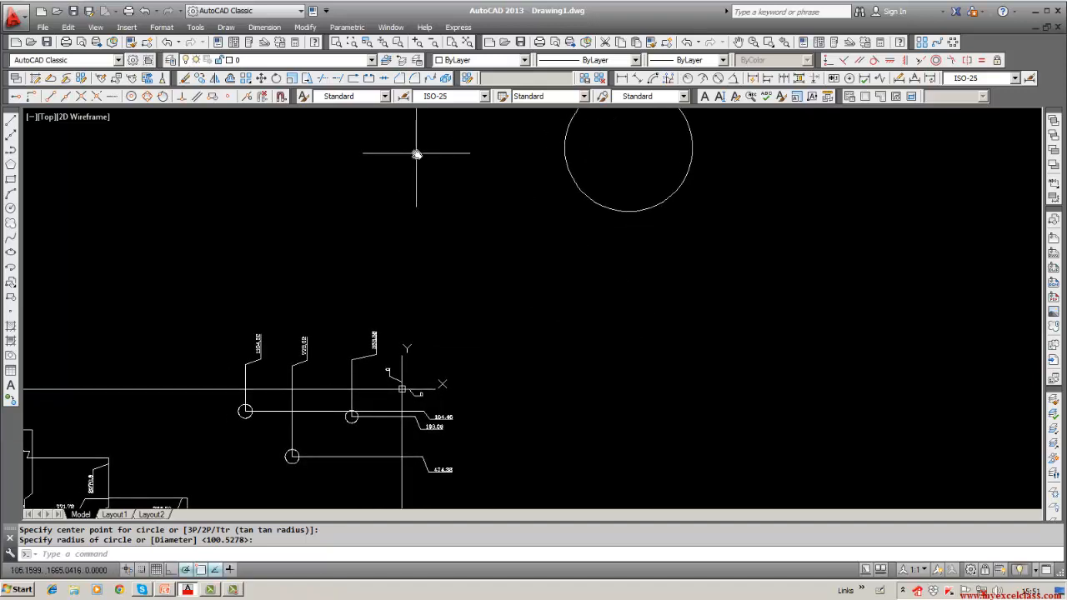
type("zo")
key("Return")
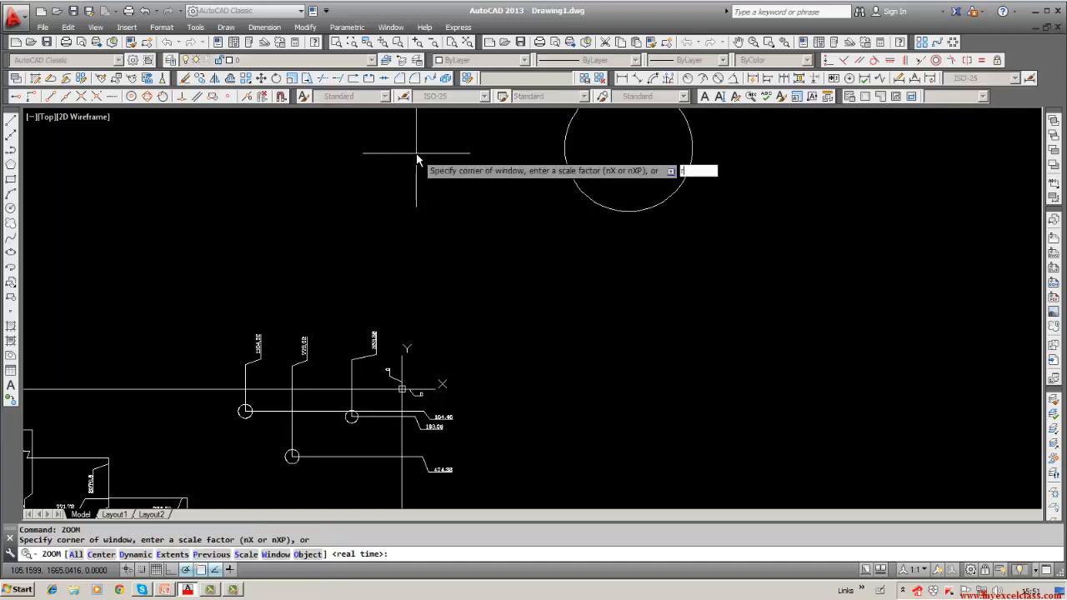
type("r")
key("Return")
key("Return")
scroll(423, 224, "down", 2)
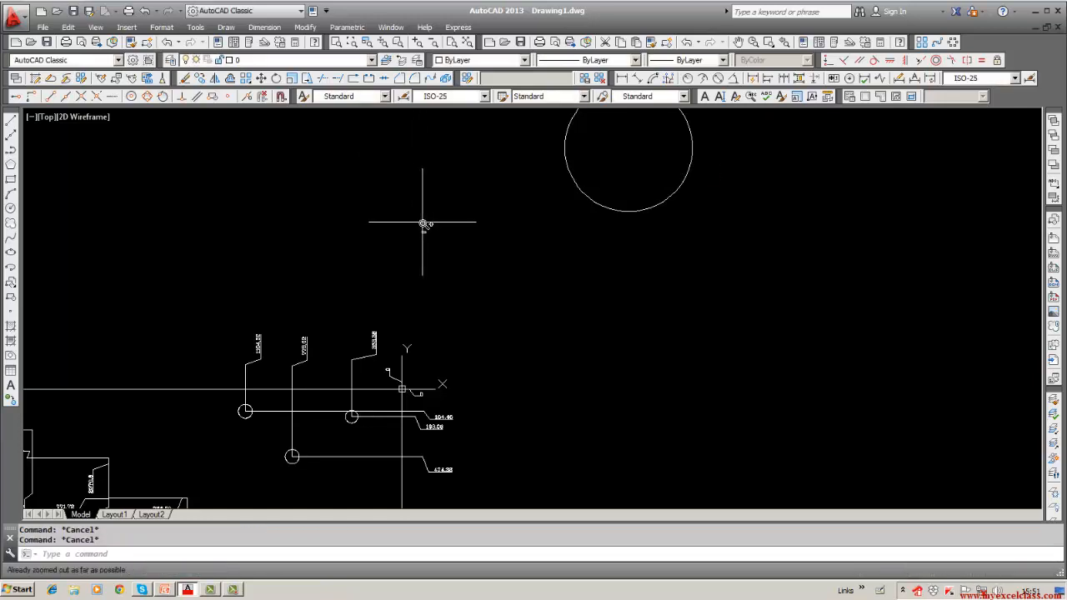
Move the whole profile with its circles and ordinate dimensions from its upper-right corner at the origin to the large circle's center.
middle_click_drag(422, 264, 667, 208)
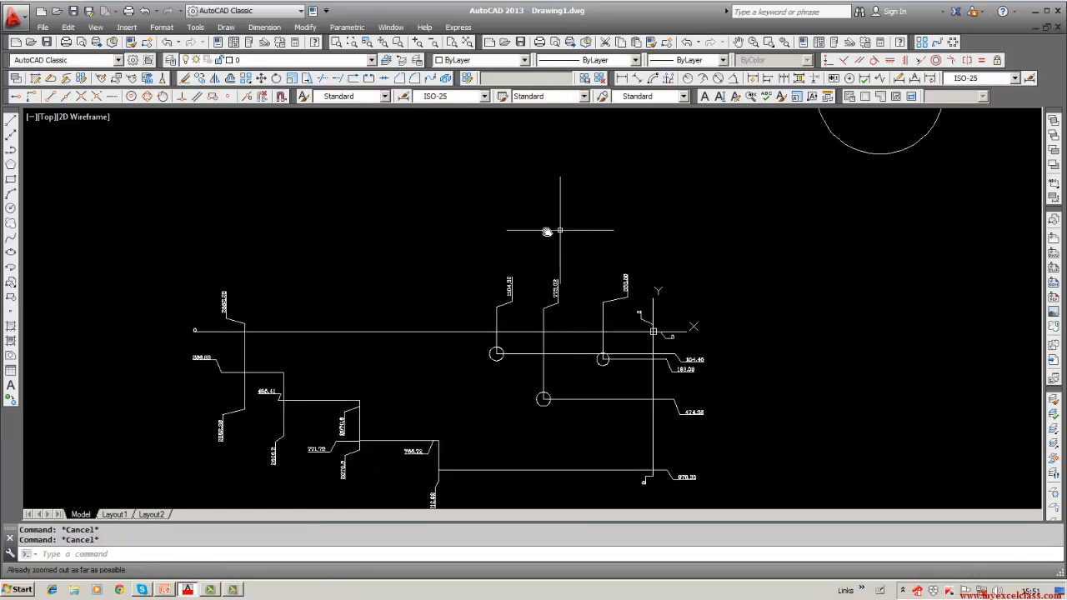
middle_click_drag(537, 217, 535, 178)
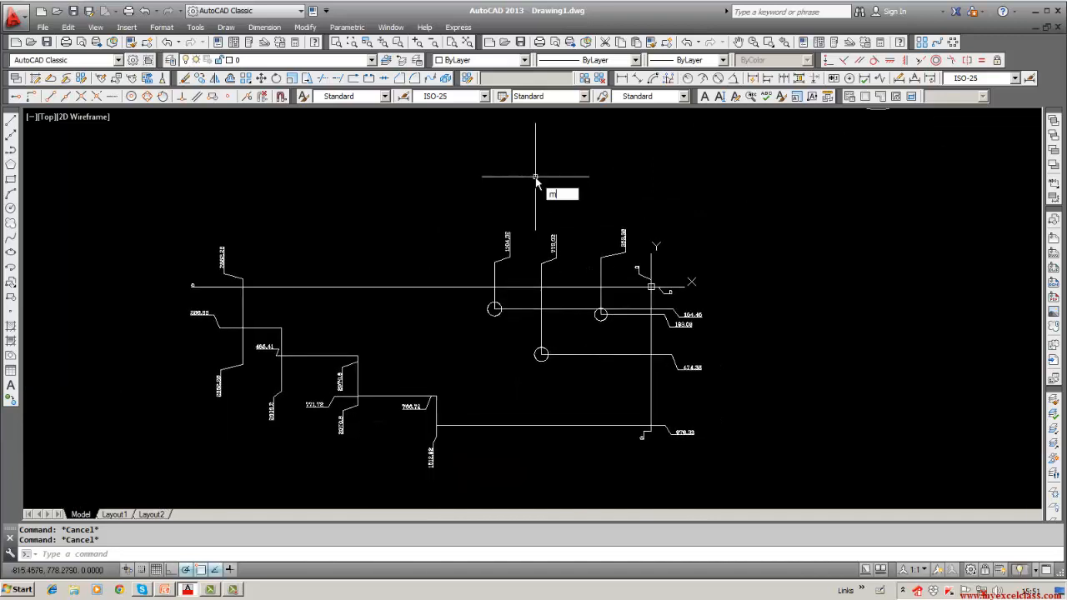
key("Return")
type("w")
key("Return")
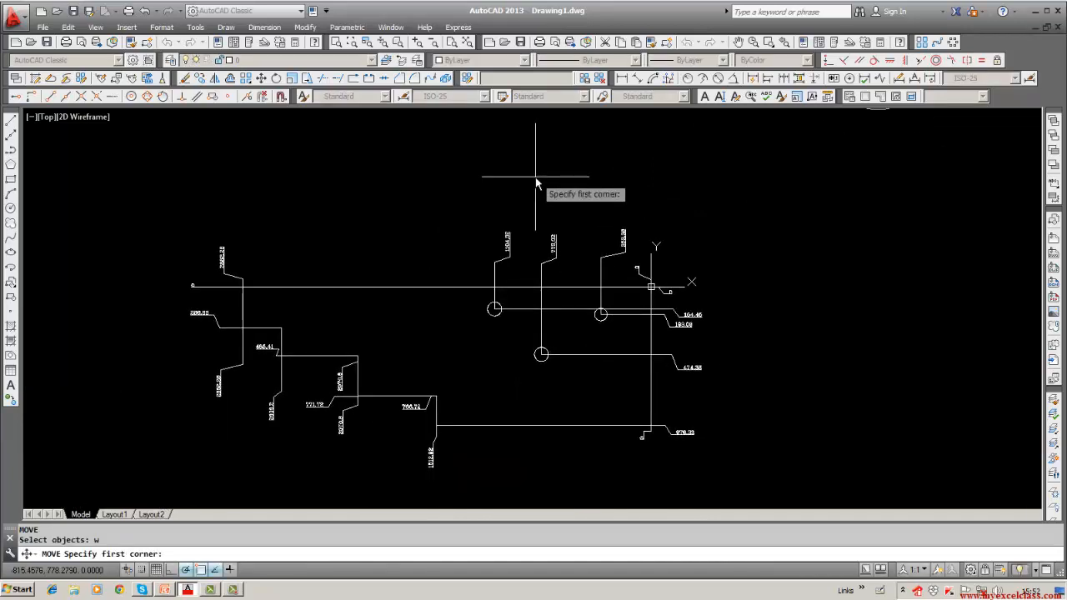
left_click(158, 188)
left_click(707, 504)
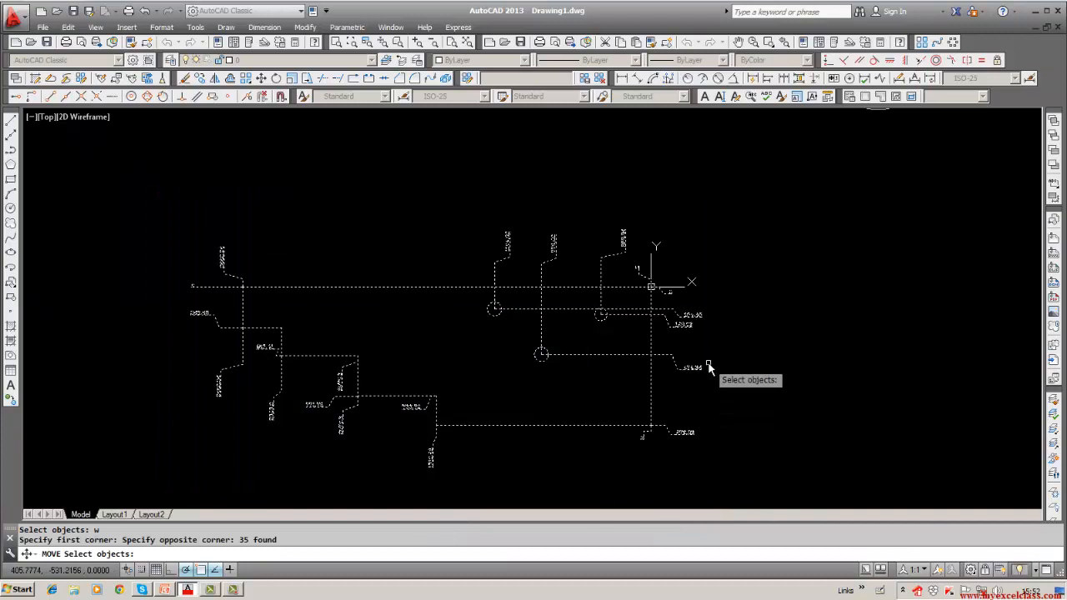
key("Return")
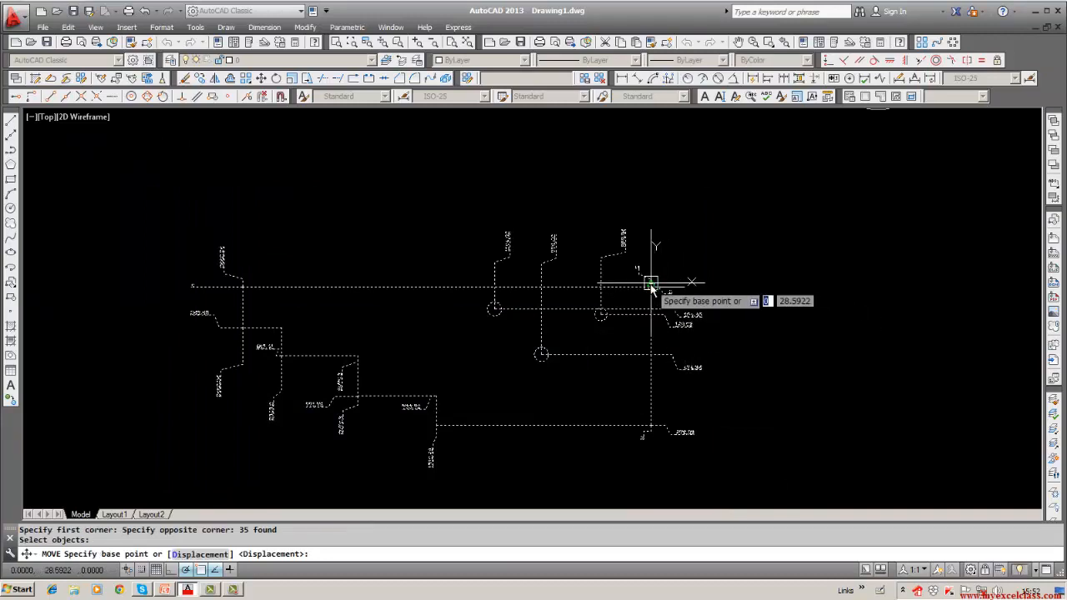
scroll(652, 287, "up", 5)
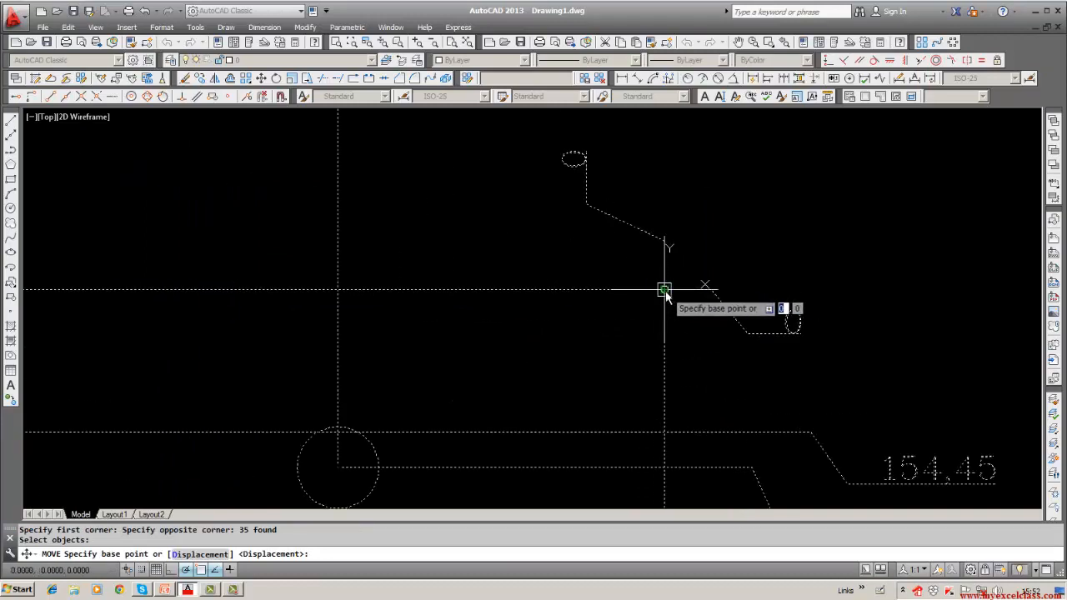
left_click(665, 291)
scroll(567, 340, "down", 8)
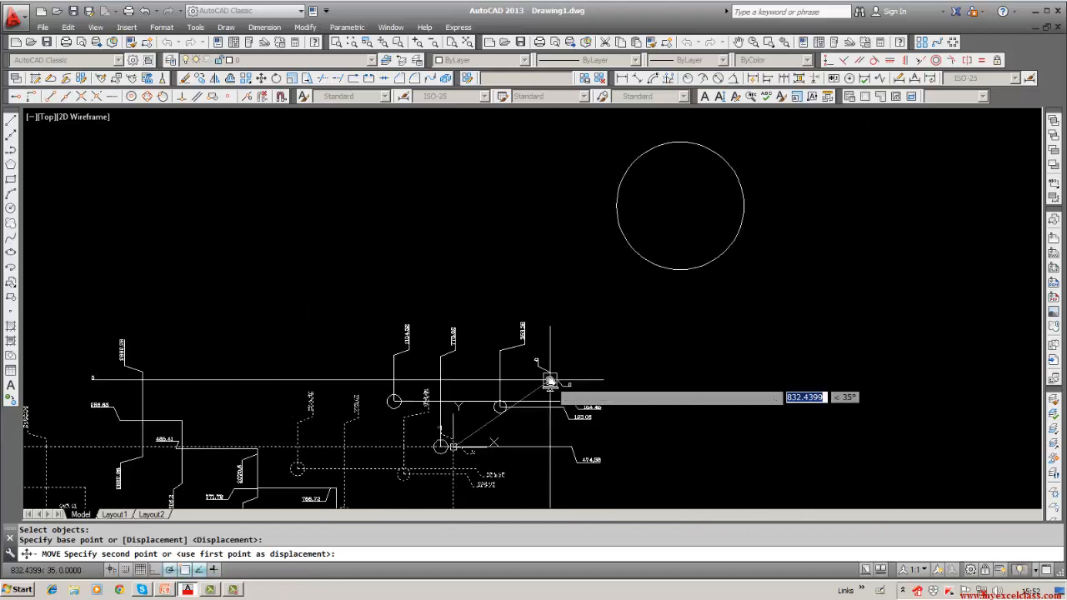
type("cen")
key("Return")
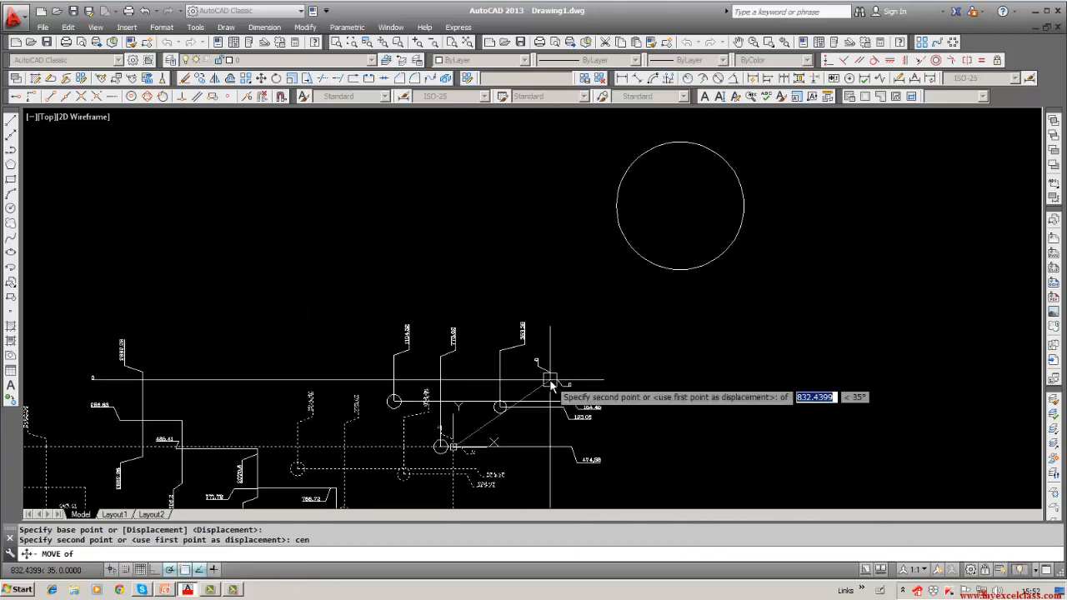
left_click(717, 263)
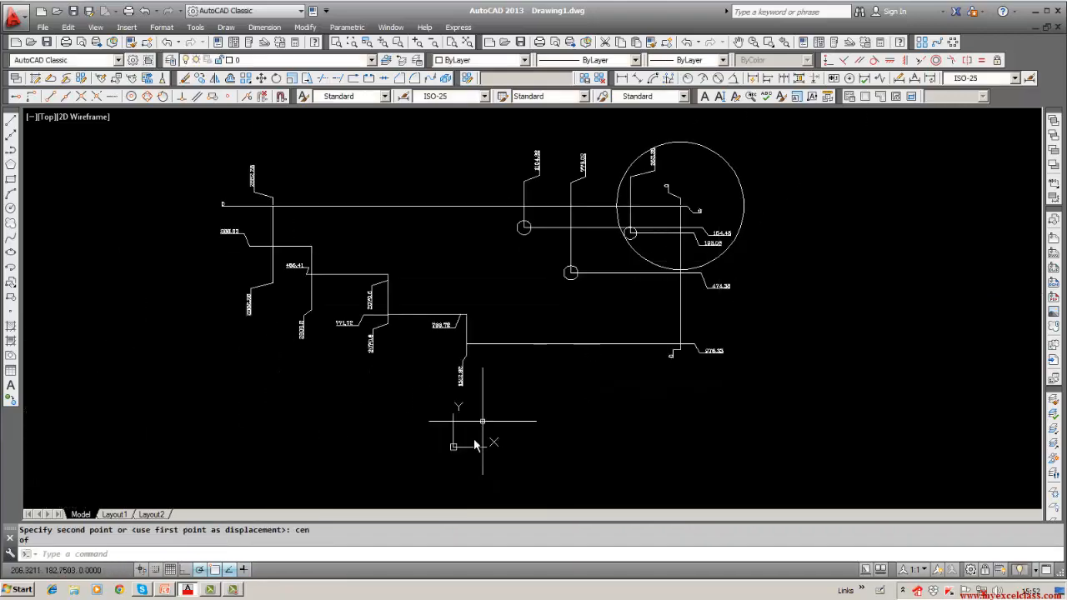
key("Escape")
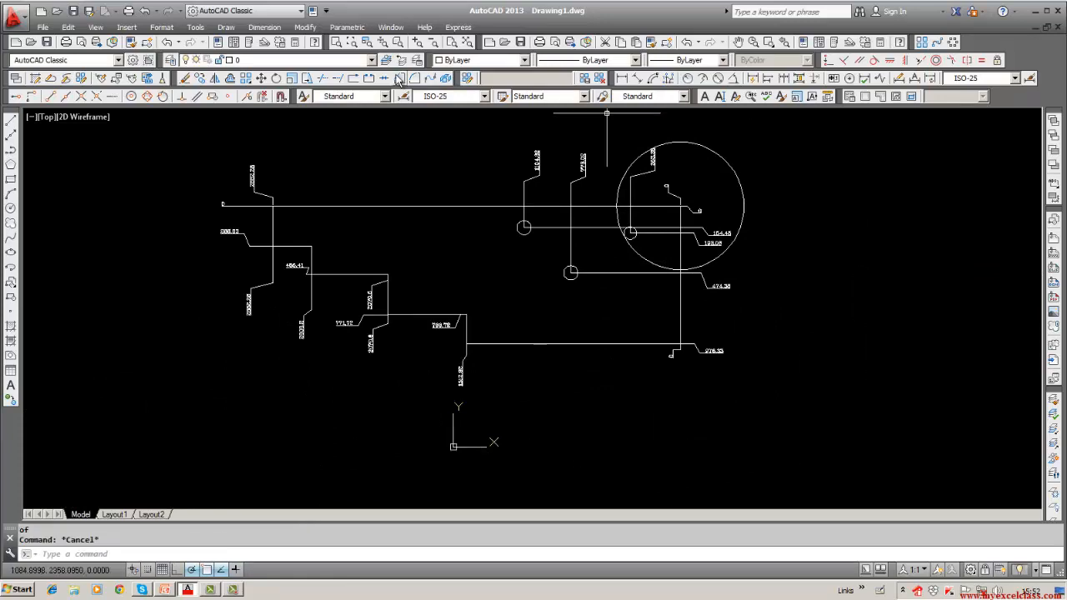
Erase the large circle around the moved profile's upper-right corner and check the ordinate dimensions of the profile.
left_click(188, 80)
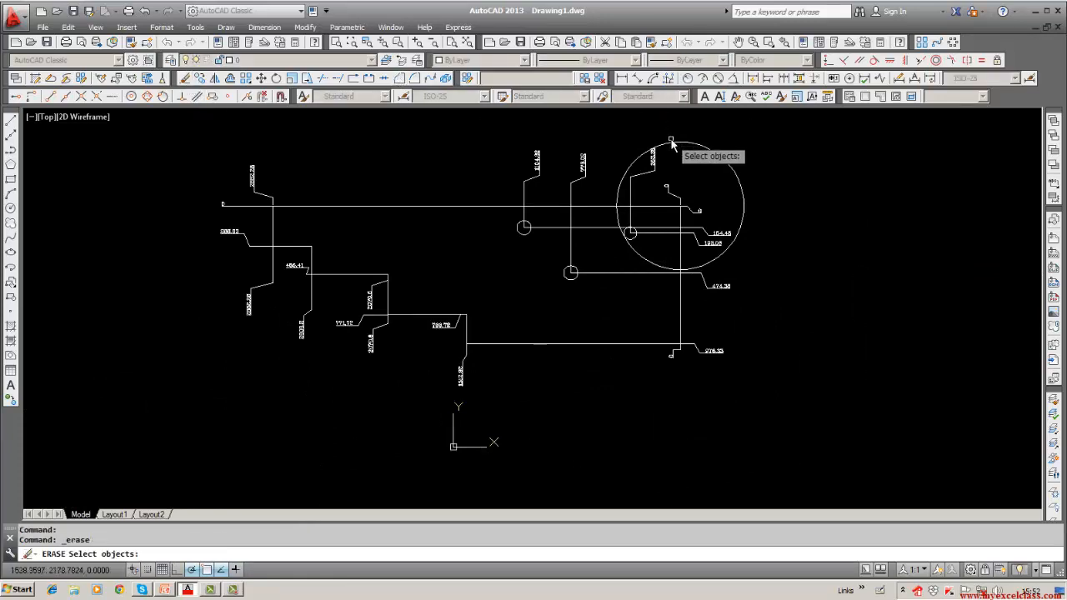
key("Return")
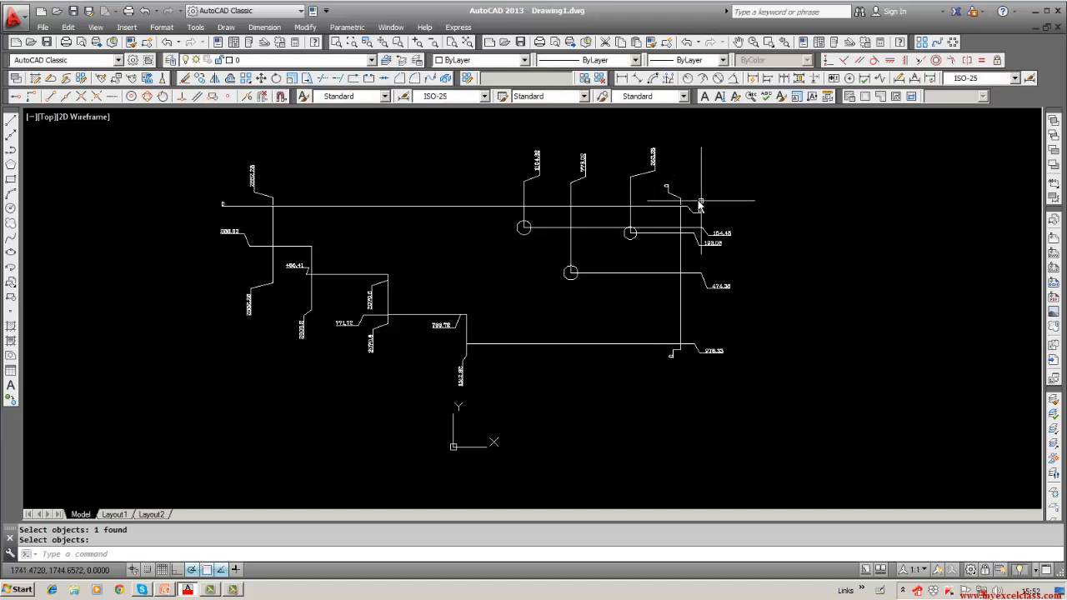
scroll(697, 204, "up", 5)
scroll(692, 210, "down", 2)
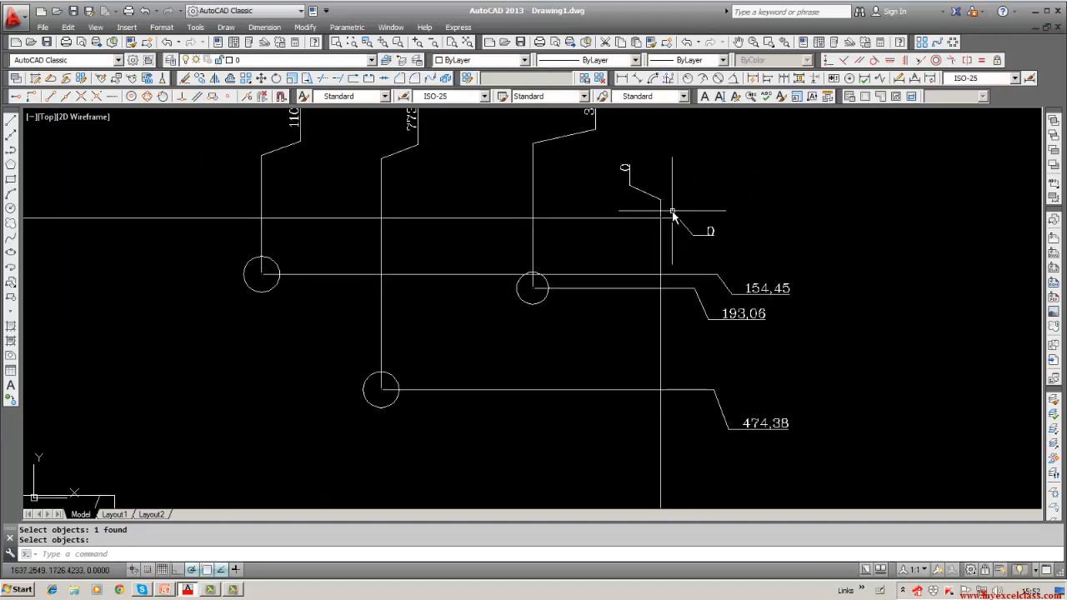
scroll(658, 218, "down", 1)
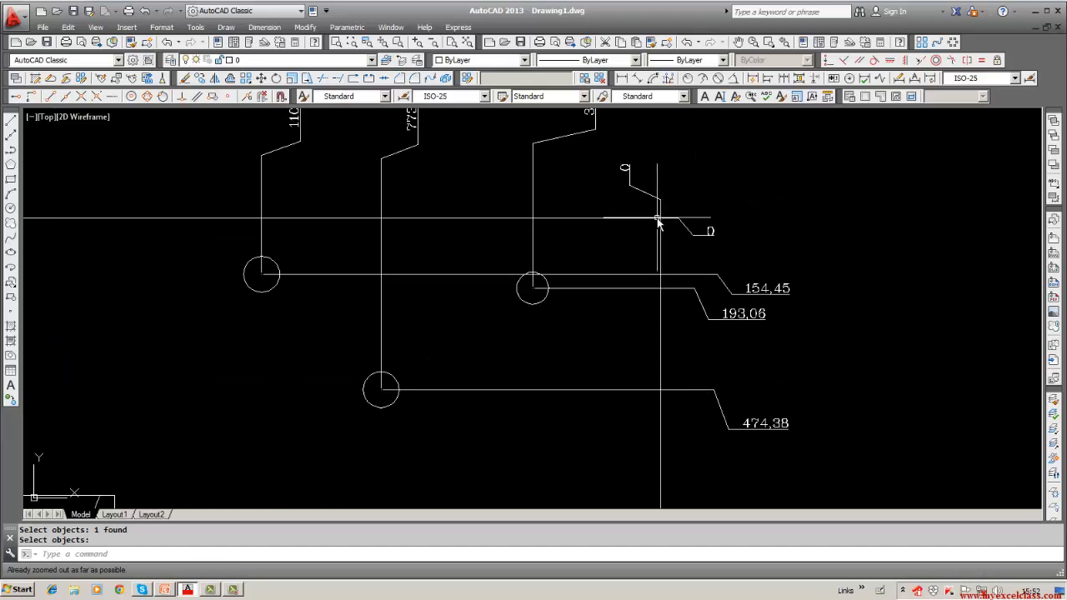
scroll(697, 192, "down", 3)
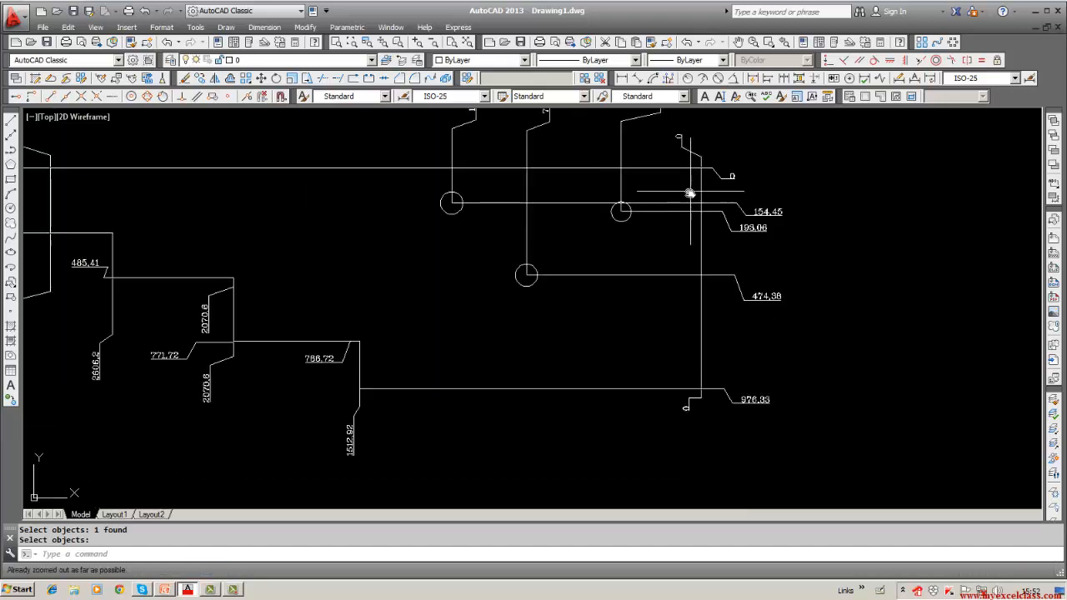
mouse_move(681, 227)
middle_mouse_down()
mouse_move(688, 274)
mouse_move(812, 241)
mouse_move(793, 263)
middle_mouse_up()
scroll(688, 273, "up", 1)
scroll(688, 273, "down", 1)
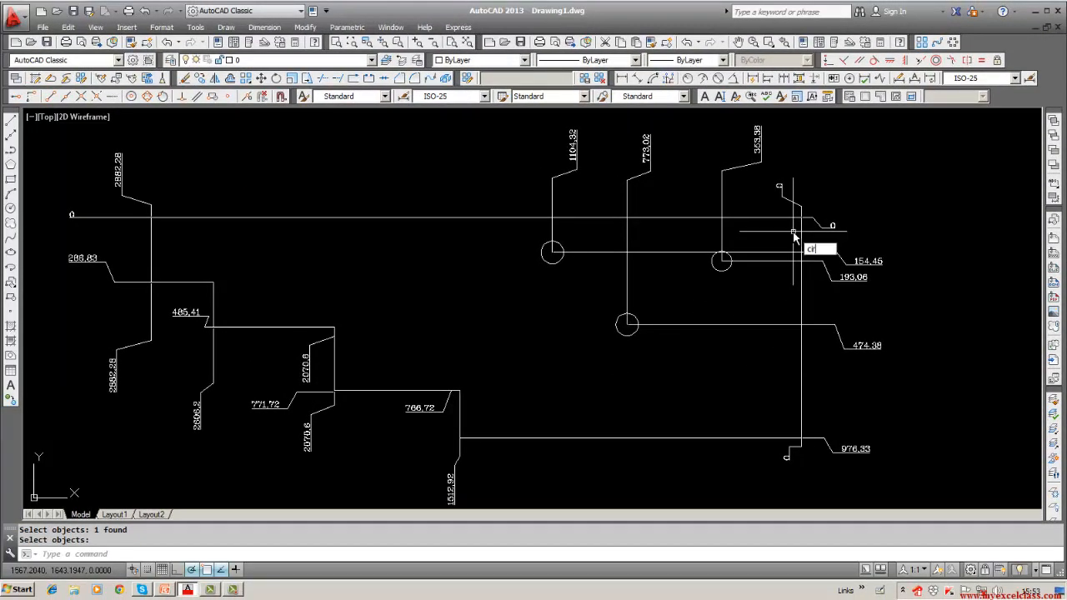
Draw a circle centered on the moved profile's upper-right corner with a radius of about 192.
type("le")
key("Return")
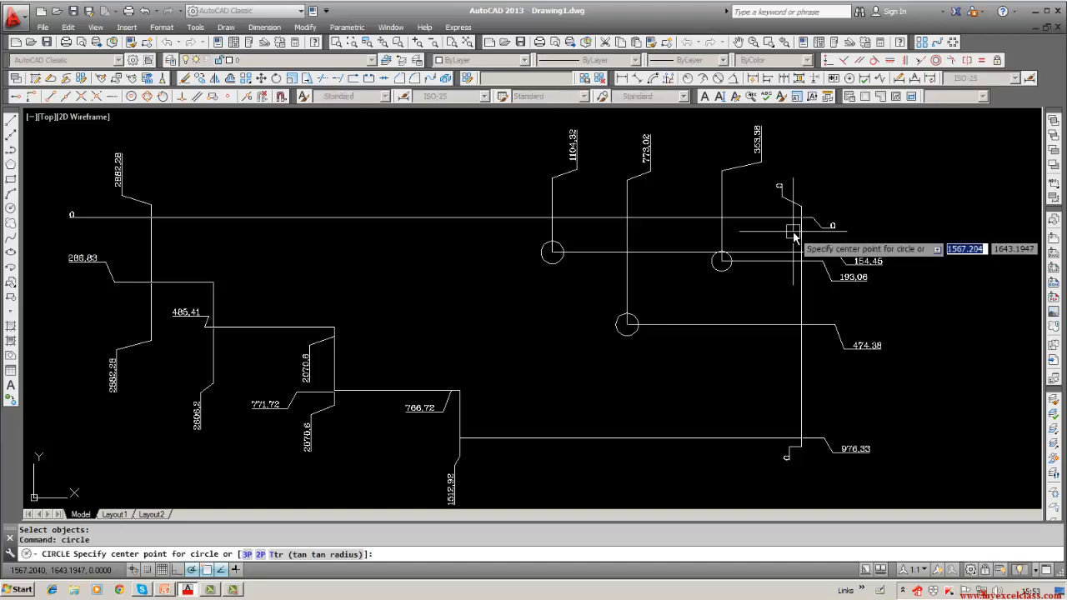
scroll(793, 236, "up", 4)
left_click(814, 198)
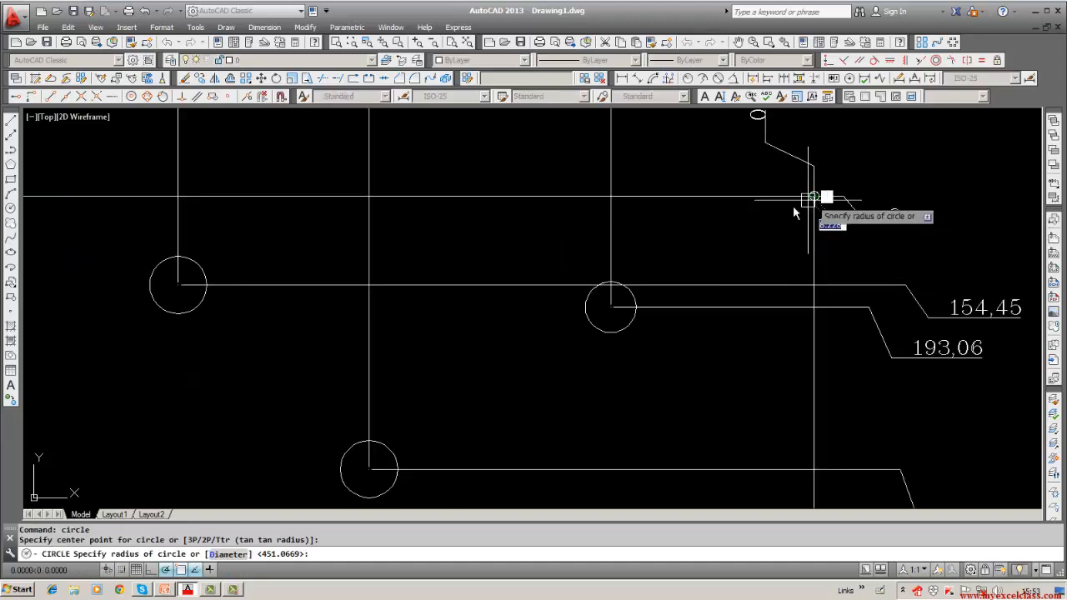
left_click(716, 250)
scroll(704, 280, "down", 2)
scroll(705, 280, "down", 2)
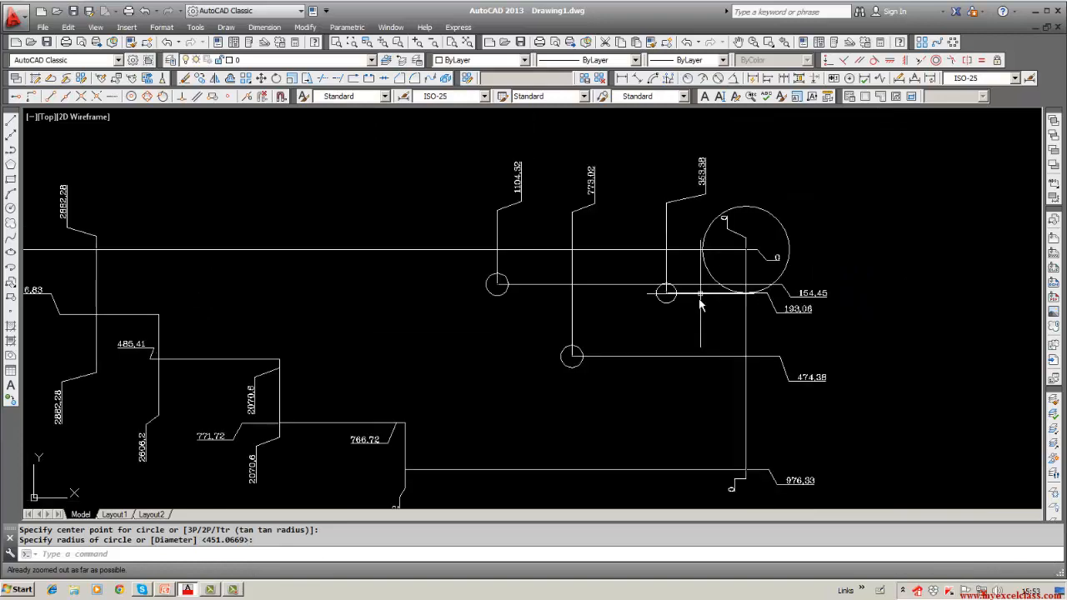
Zoom to the drawing's extents and examine where the moved profile sits relative to the coordinate origin.
middle_click_drag(698, 328, 745, 265)
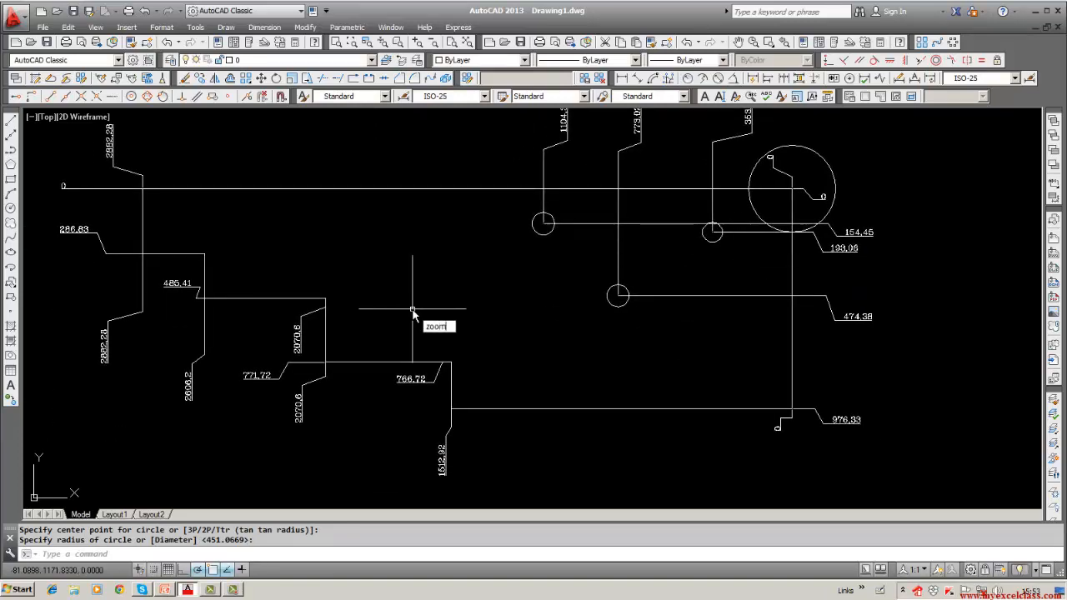
key("Return")
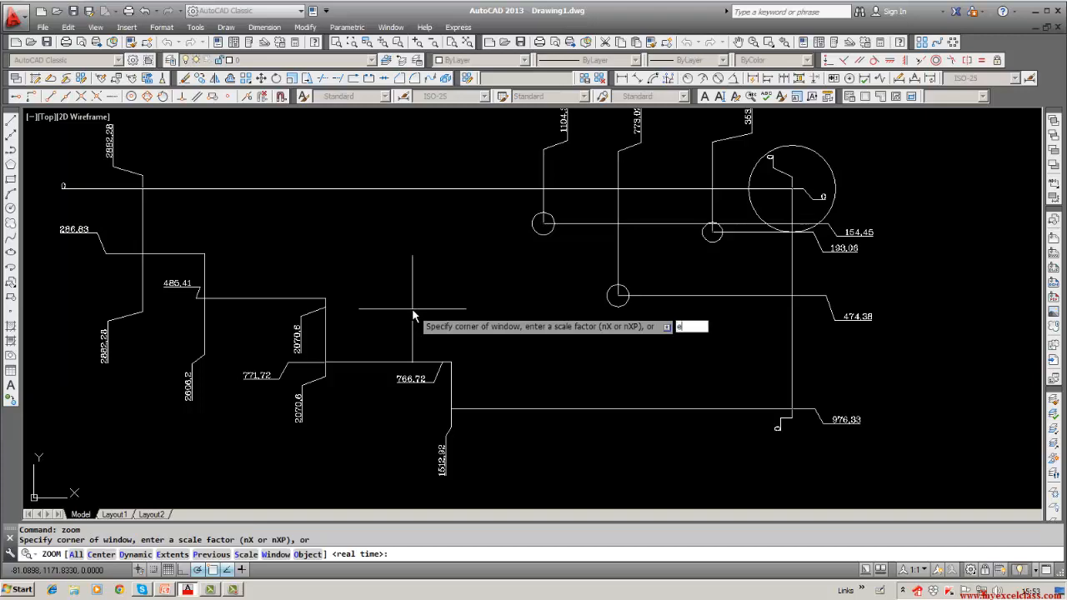
type("e")
key("Return")
key("Escape")
scroll(411, 251, "down", 5)
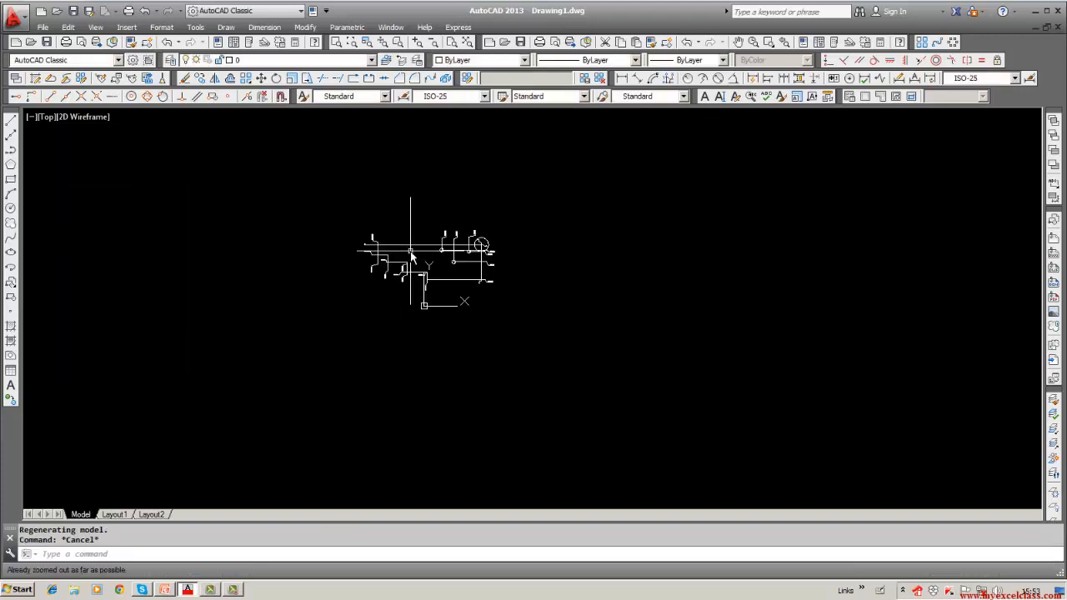
scroll(391, 307, "up", 4)
middle_click_drag(390, 306, 390, 378)
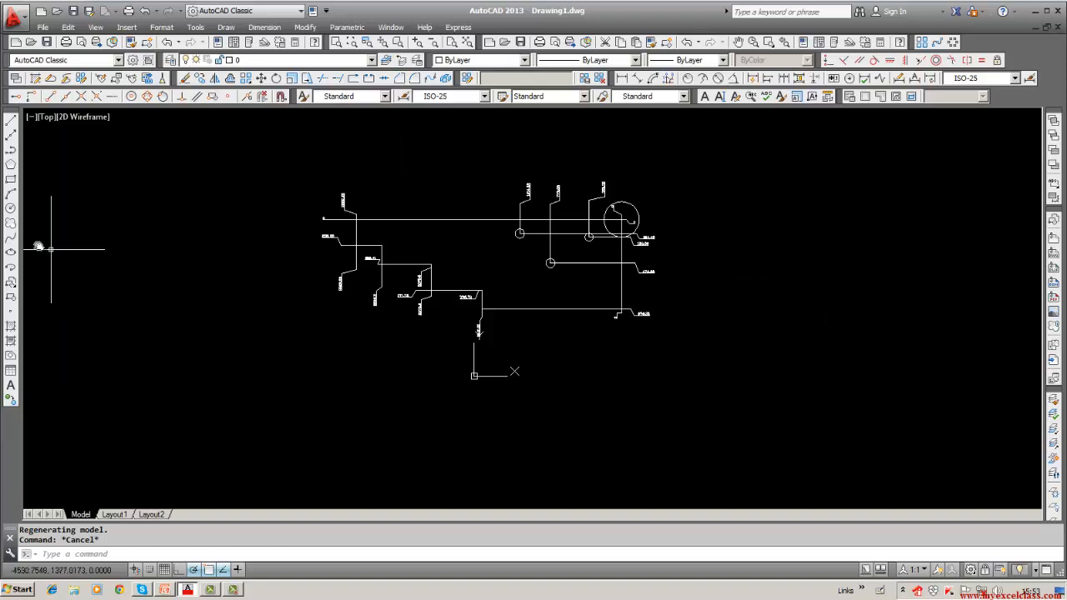
Draw a circle centered at 0,0 with a radius of about 473.
left_click(10, 208)
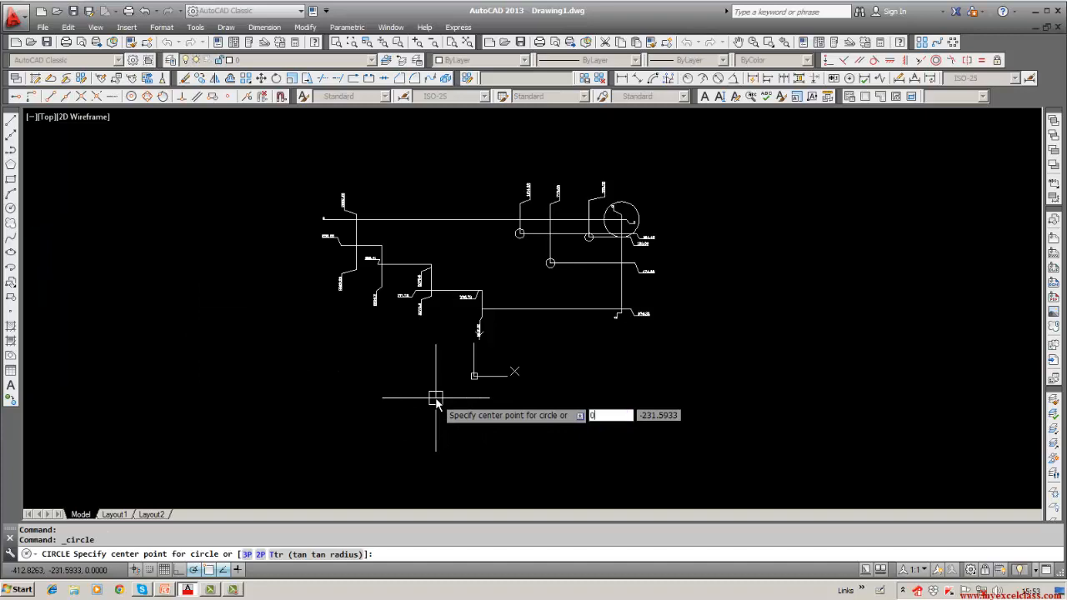
key("Tab")
key("Return")
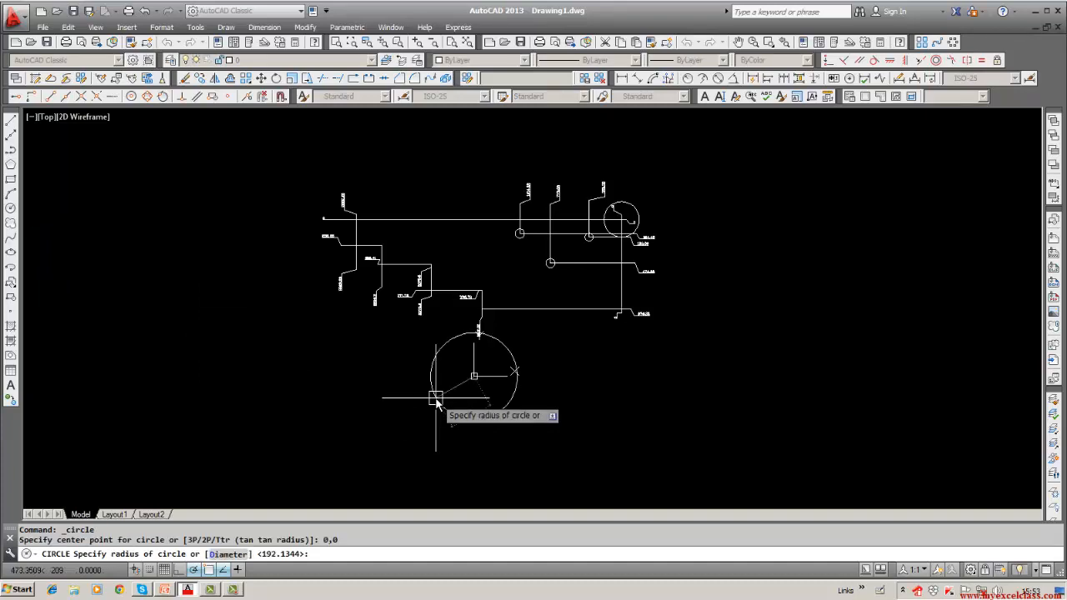
left_click(435, 400)
key("Escape")
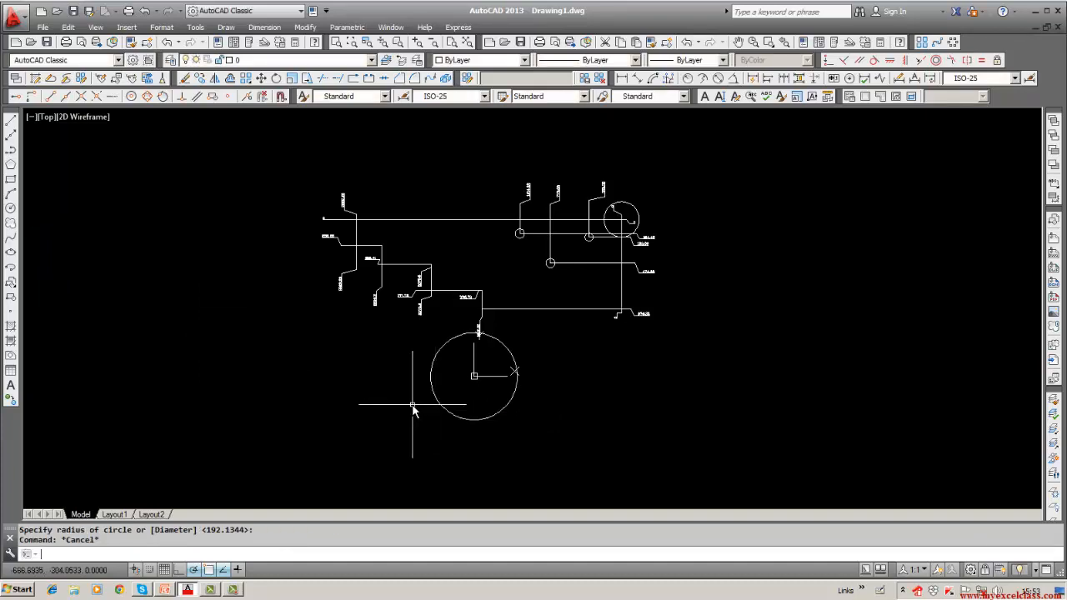
Move the profile with its ordinate dimensions from the center of the circle at its upper-right corner to the center of the origin circle.
type("m")
key("Return")
type("w")
key("Return")
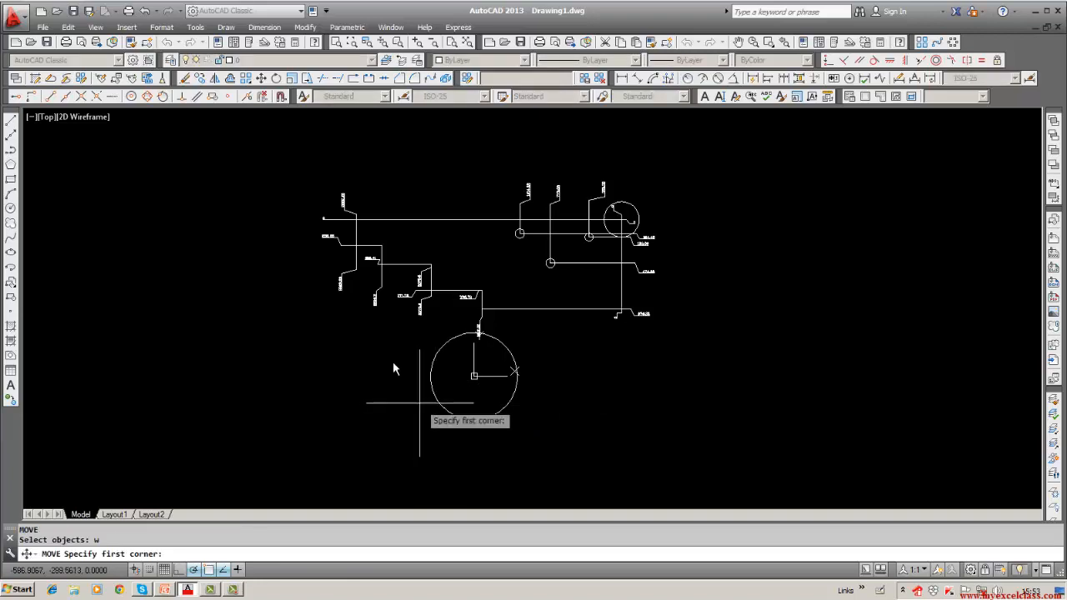
left_click(275, 158)
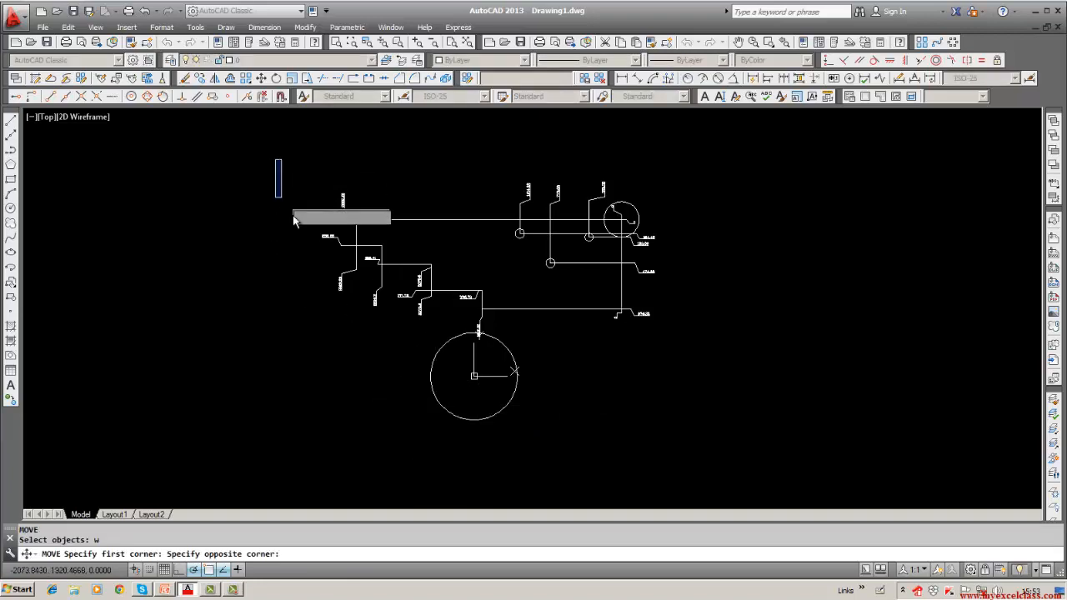
left_click(630, 340)
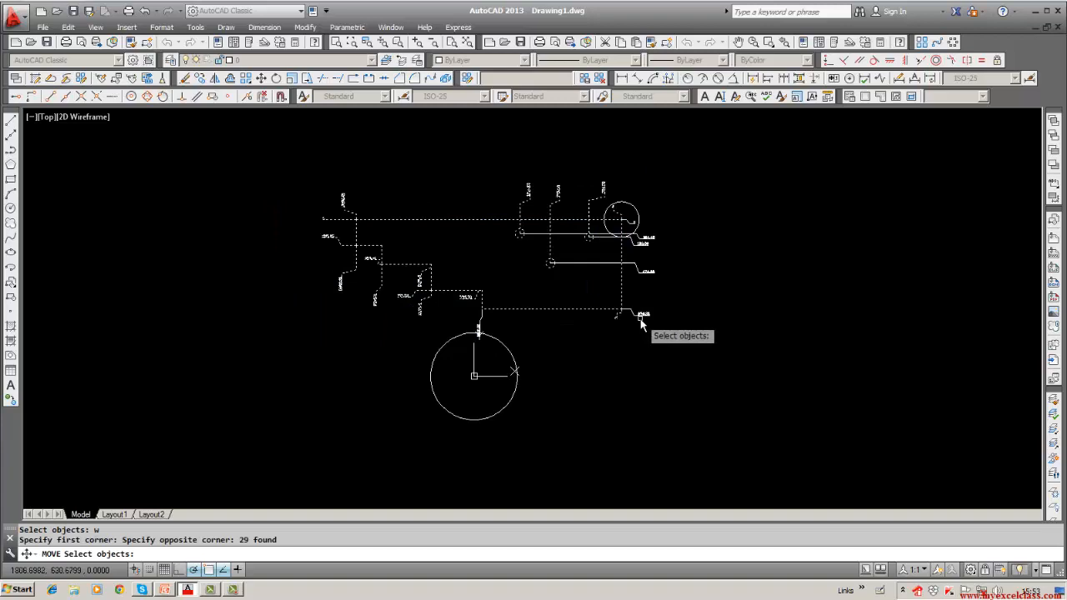
left_click(640, 314)
left_click(632, 264)
left_click(630, 247)
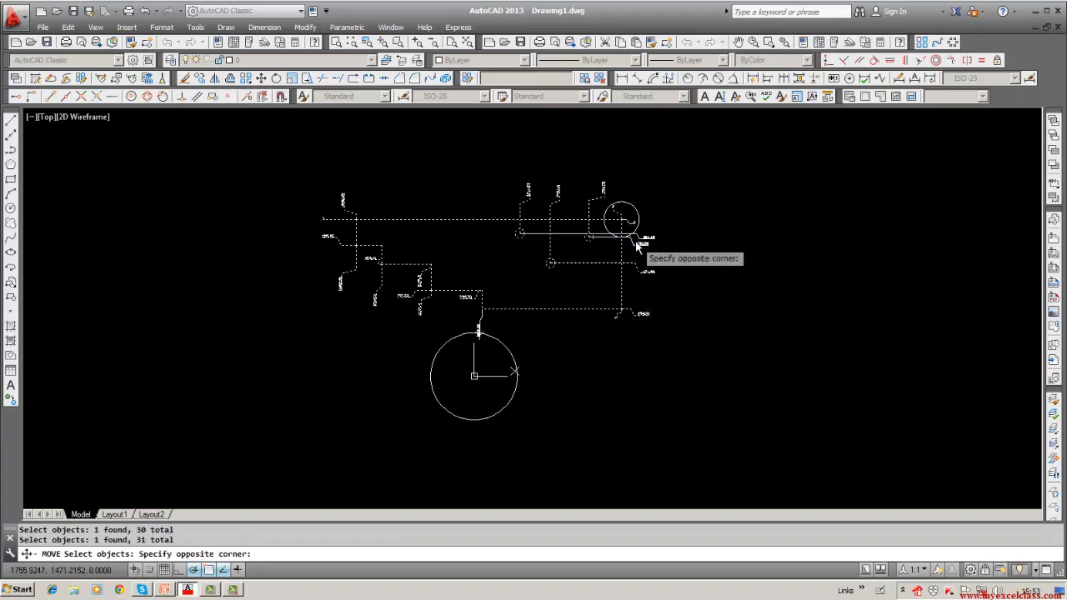
left_click(620, 239)
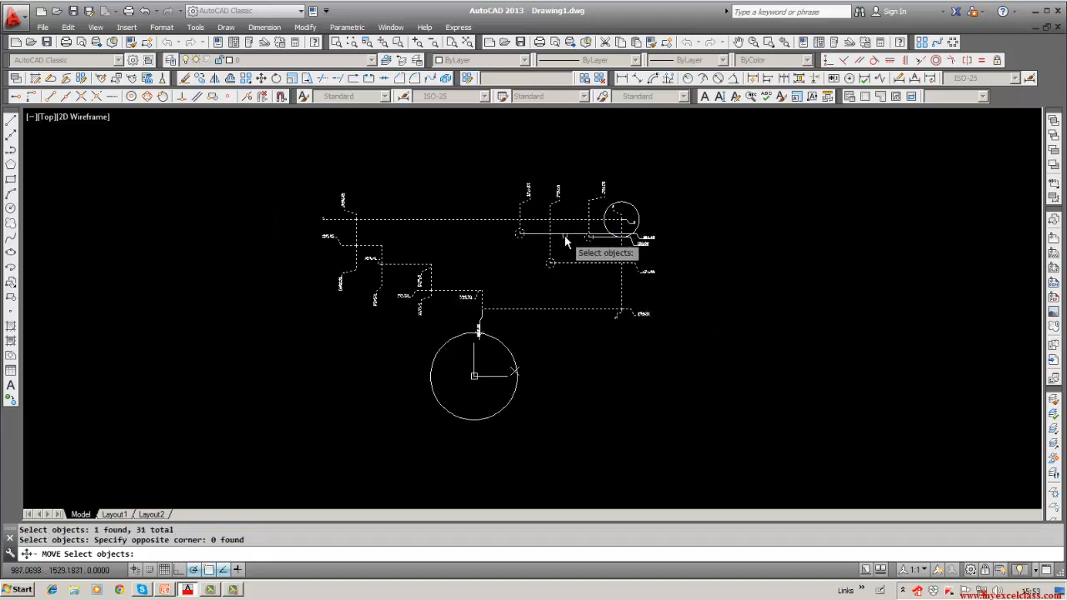
left_click(644, 243)
left_click(640, 259)
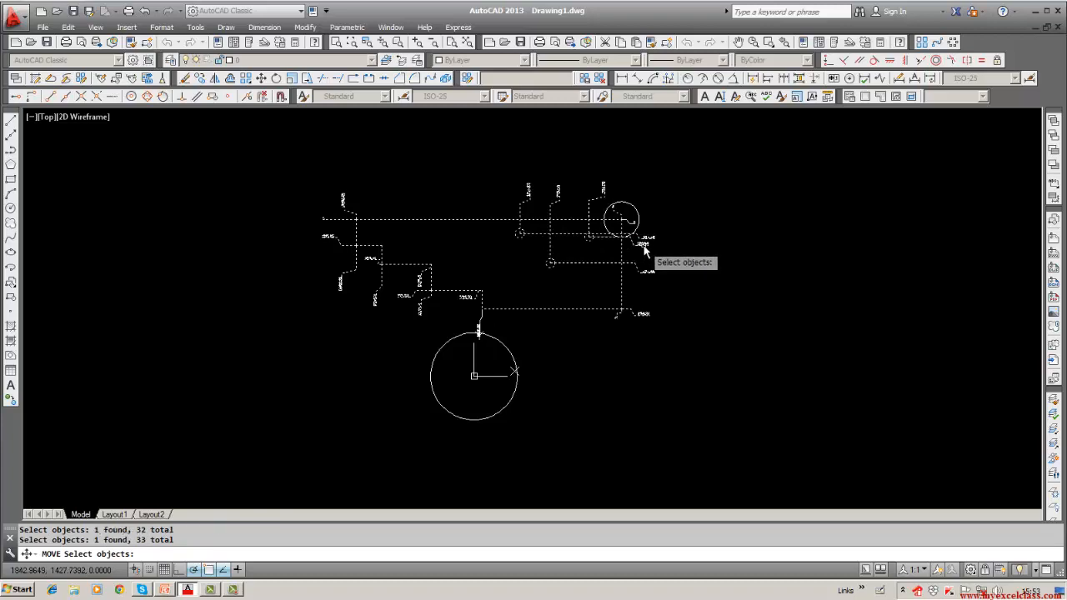
key("Return")
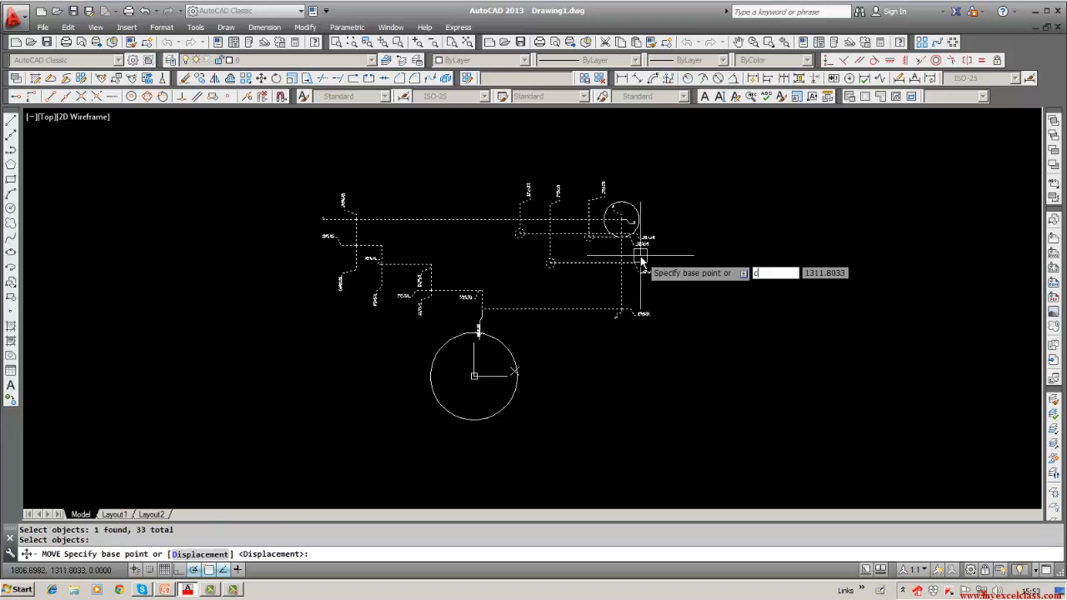
key("Return")
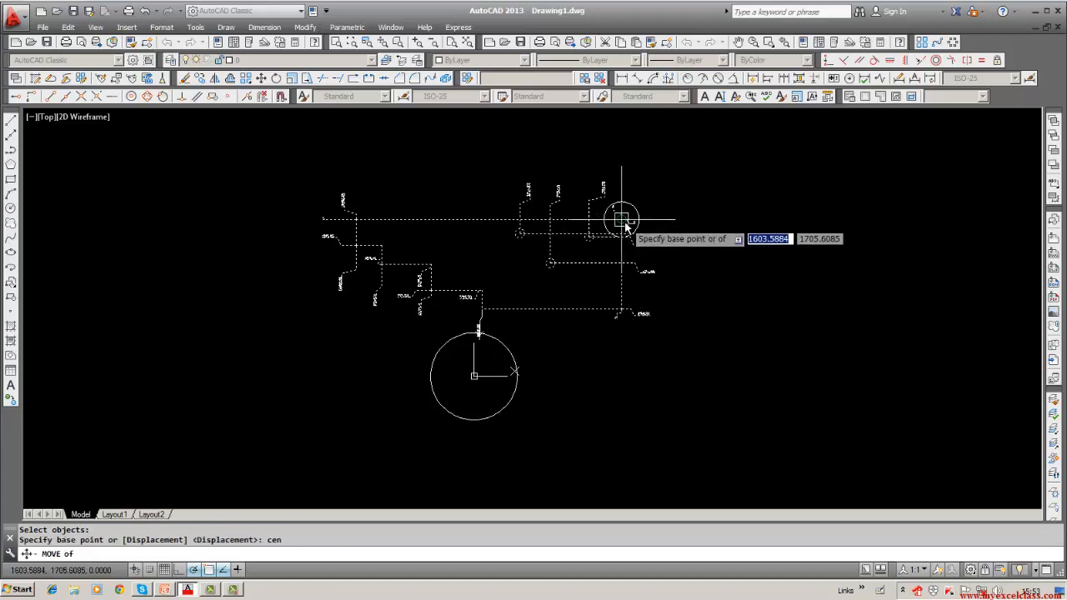
left_click(619, 225)
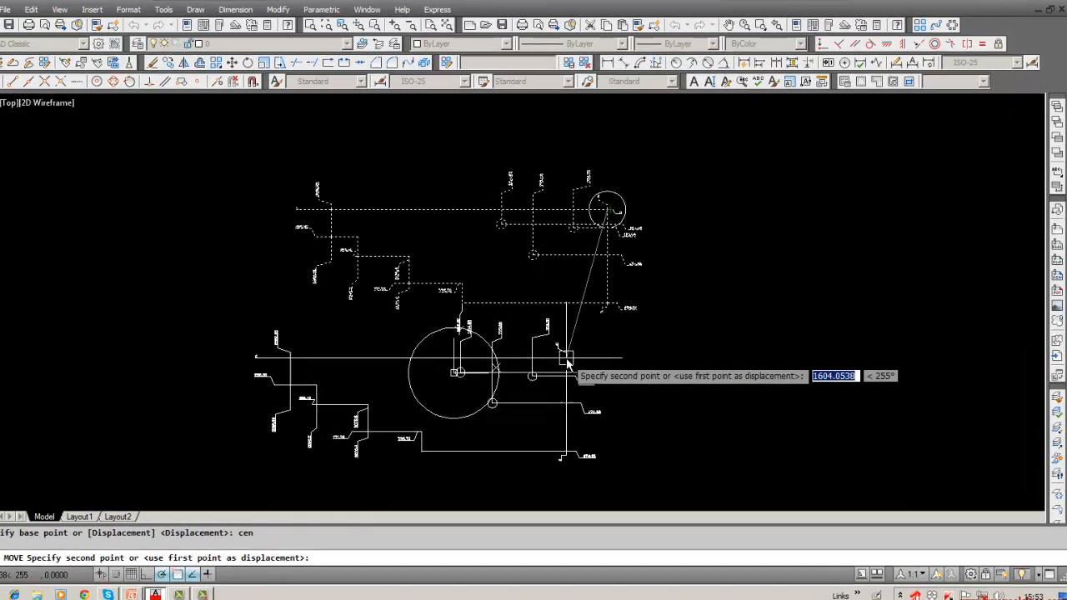
type("e")
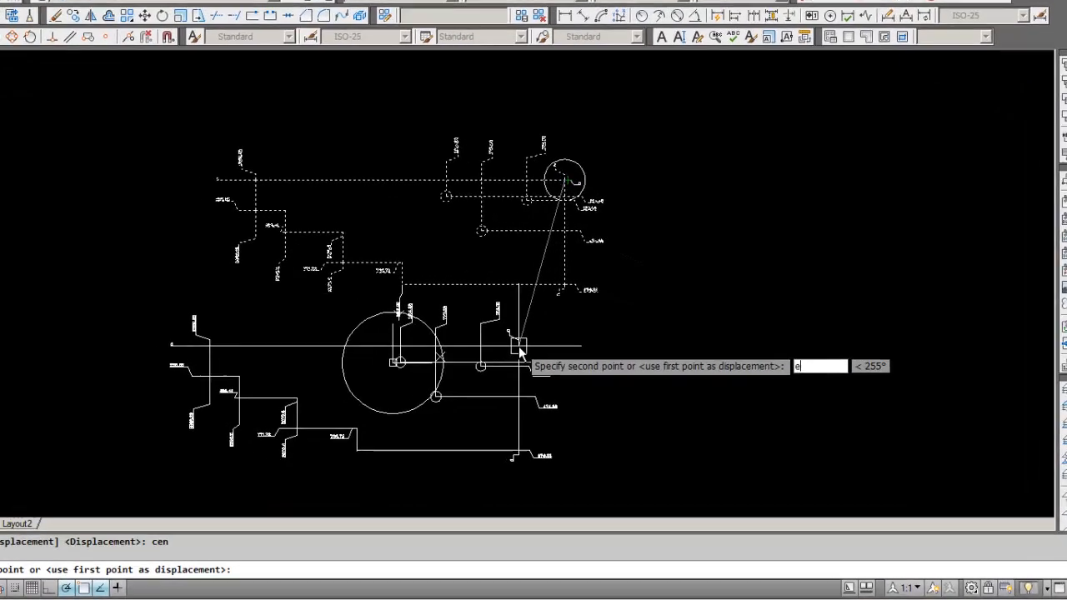
type("n")
key("Return")
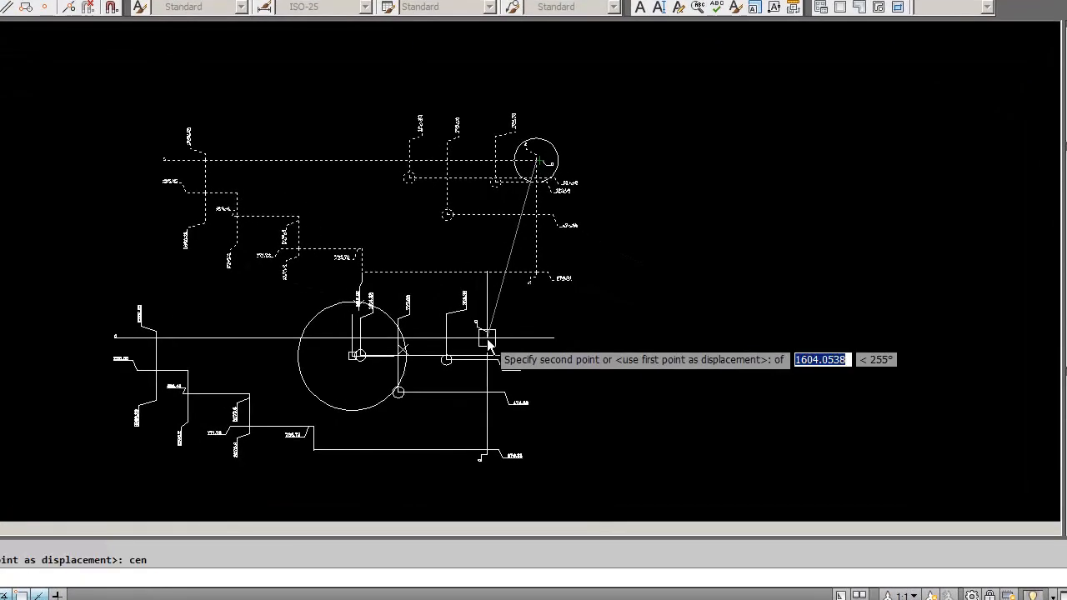
left_click(344, 406)
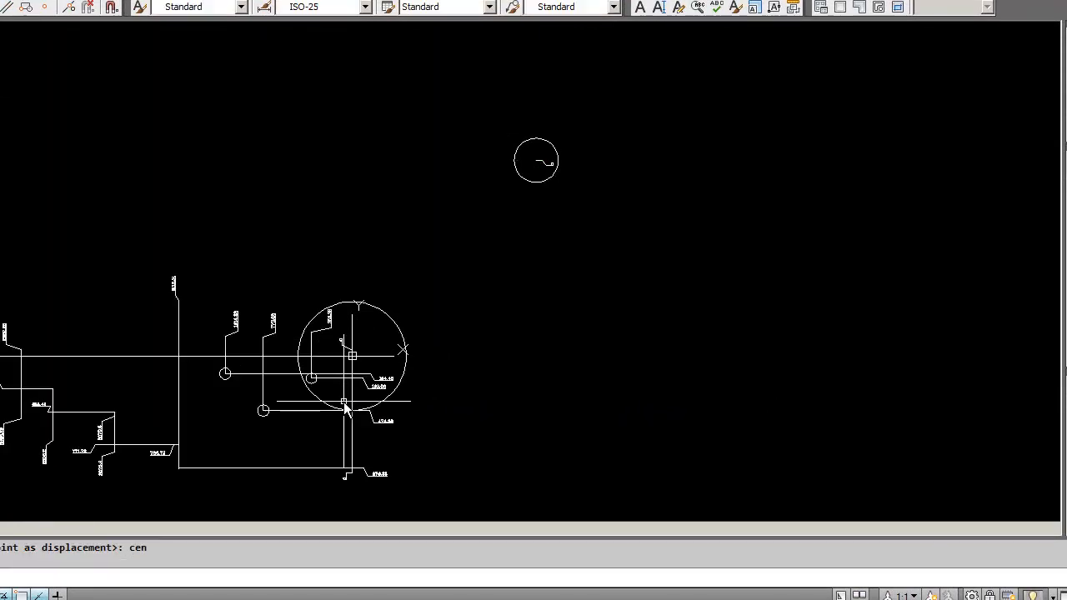
middle_click_drag(346, 409, 427, 293)
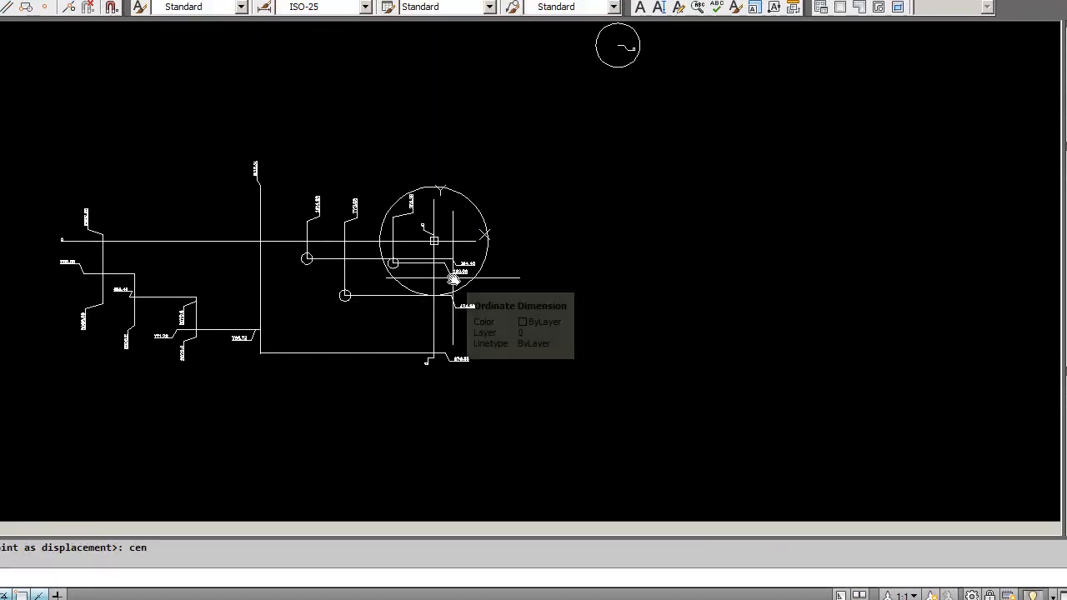
middle_click_drag(582, 126, 492, 199)
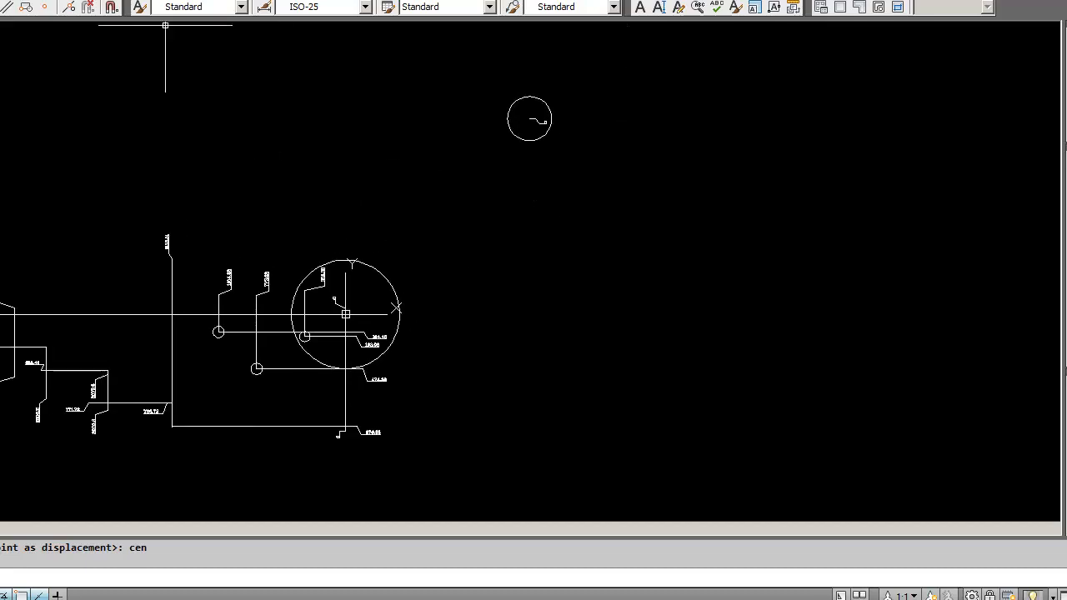
Erase the leftover zero ordinate dimension inside the small circle away from the origin.
key("Return")
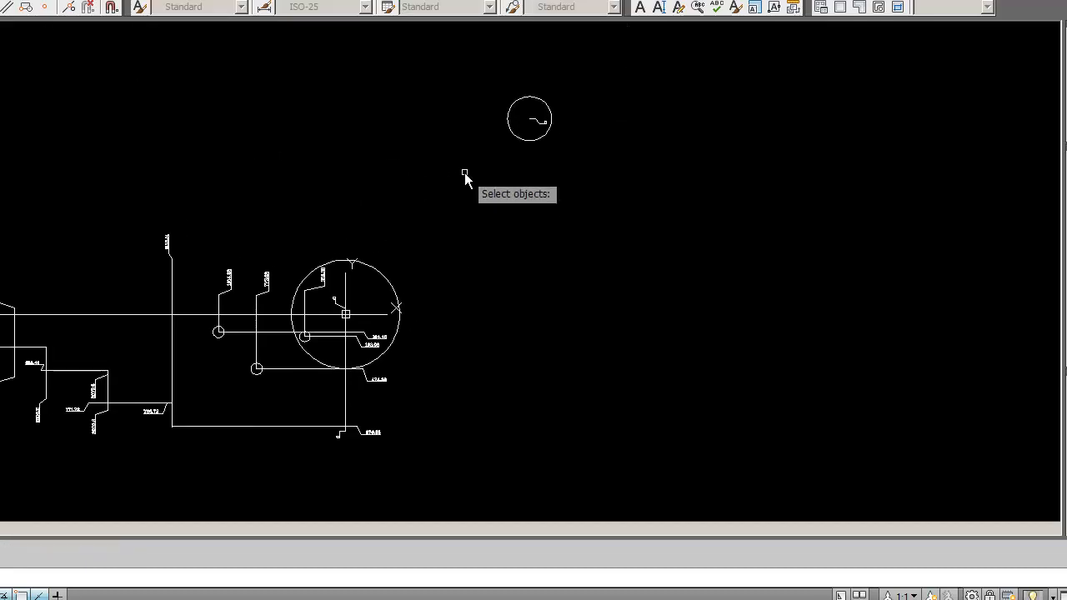
type("c")
key("Return")
left_click(517, 109)
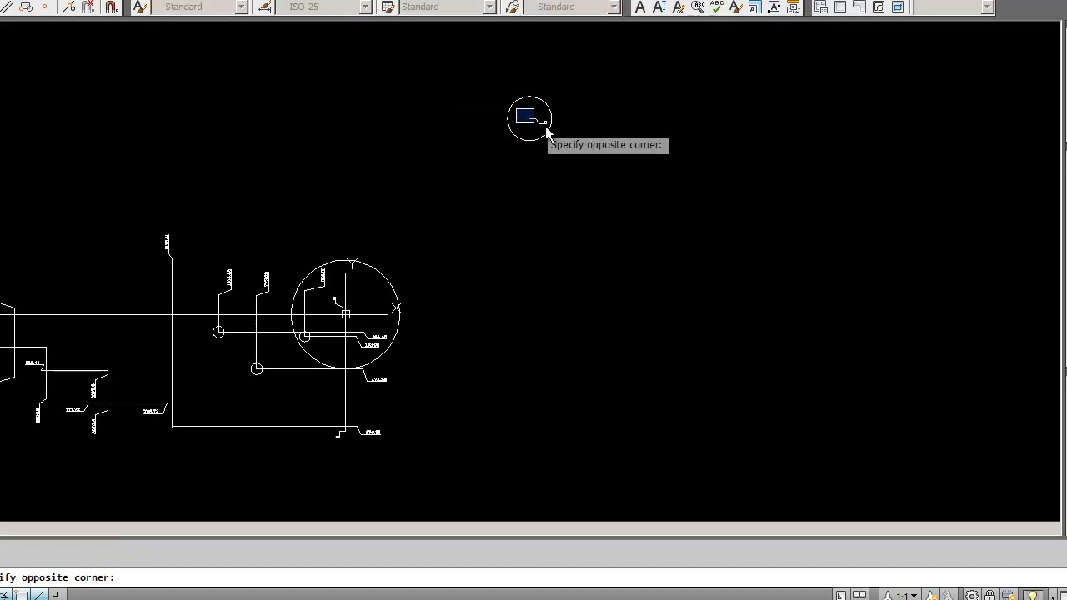
left_click(559, 132)
key("Return")
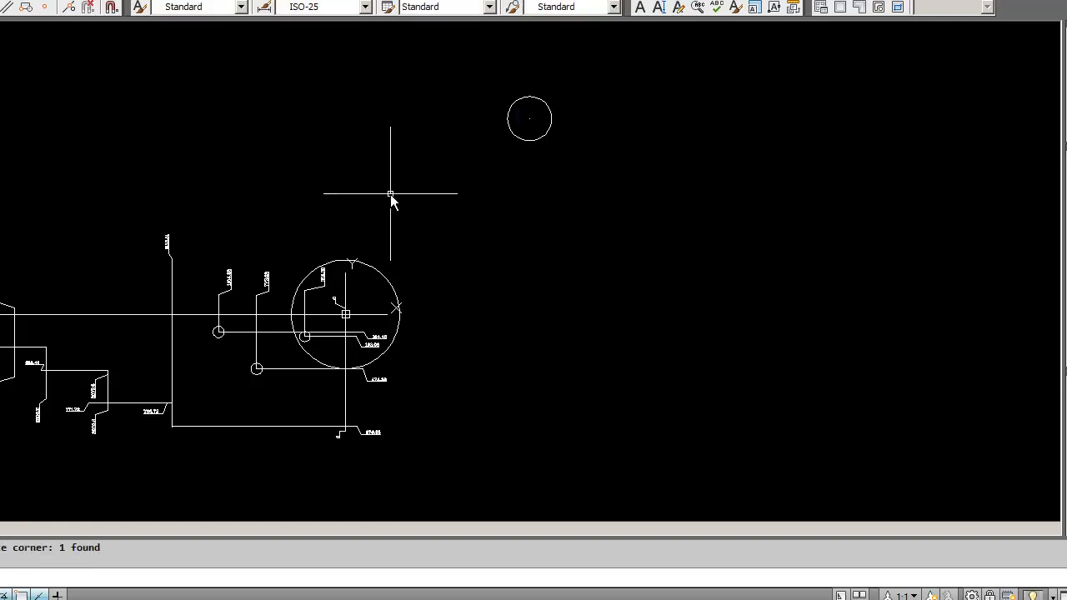
type("e")
key("Return")
type("w")
key("Return")
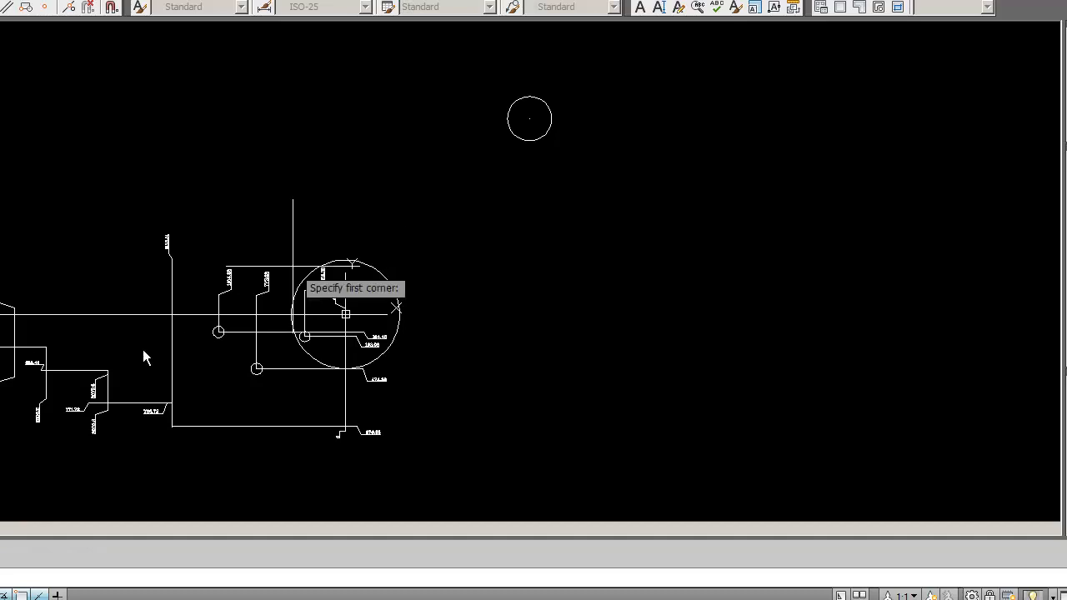
key("Escape")
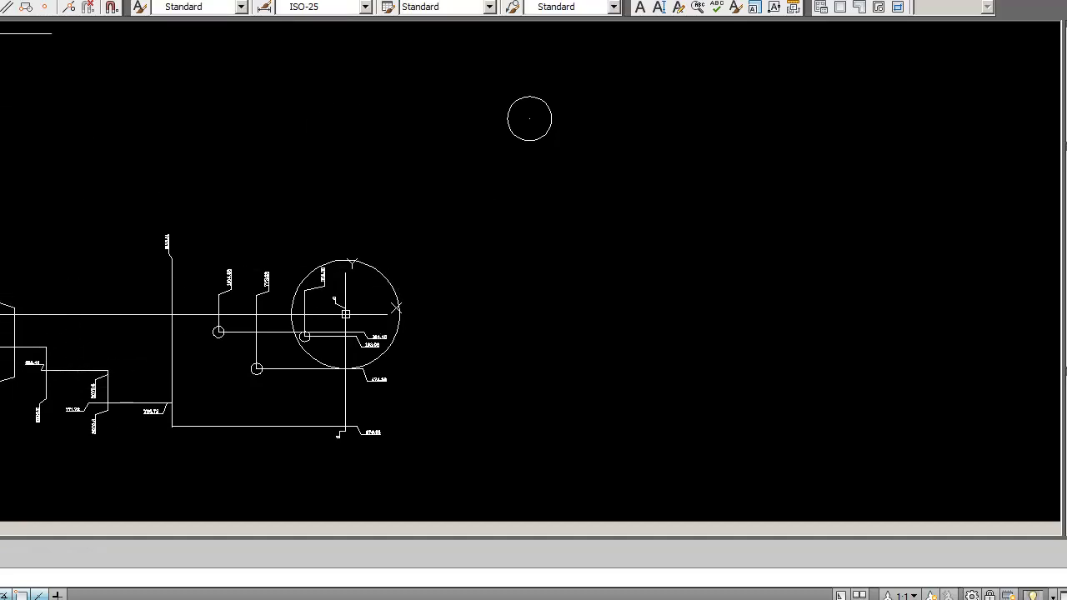
Erase the large circle centered on the coordinate origin.
key("Return")
left_click(379, 270)
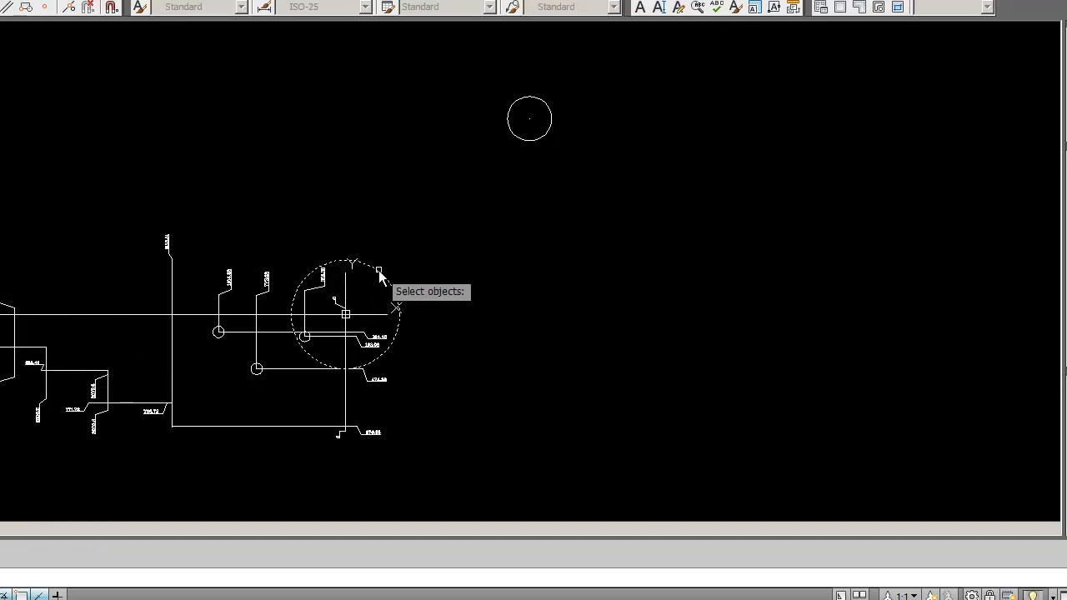
key("Return")
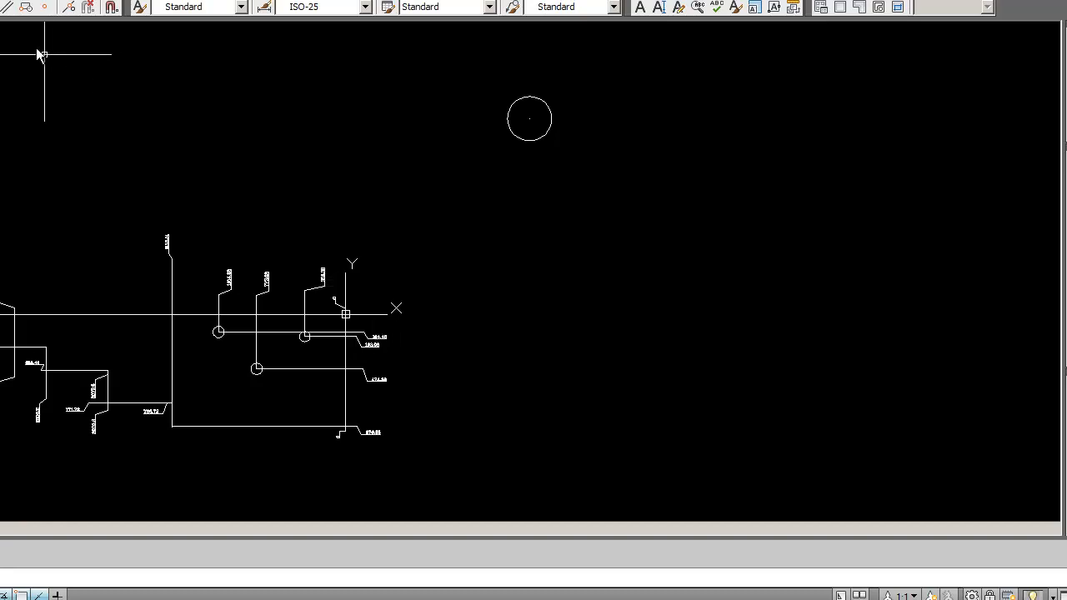
Move the whole dimensioned profile from its upper-right corner at the origin to the center of the remaining circle.
type("m")
key("Return")
type("w")
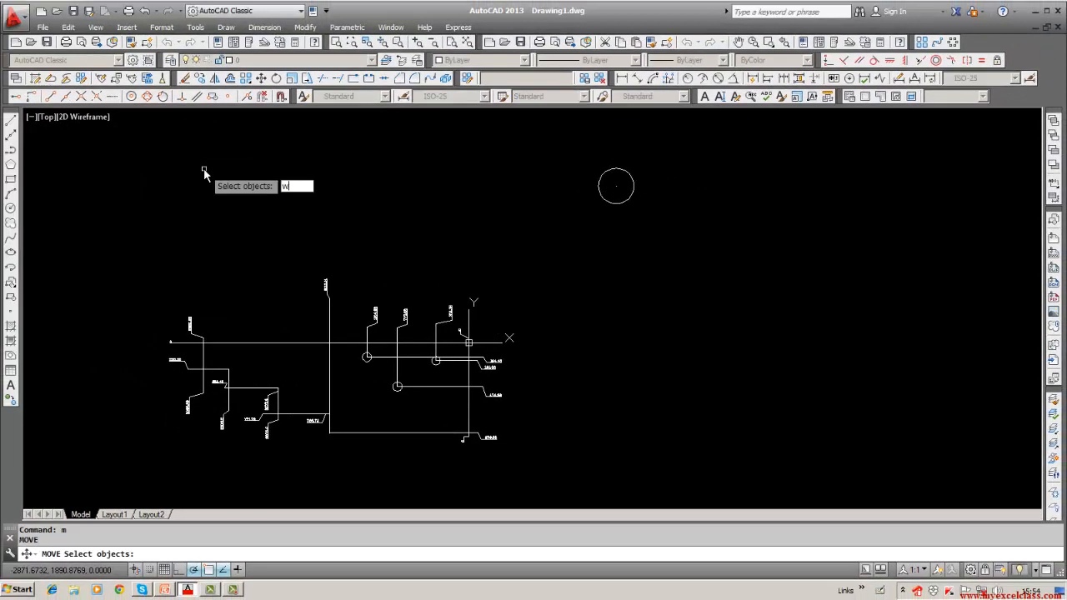
key("Return")
left_click(148, 229)
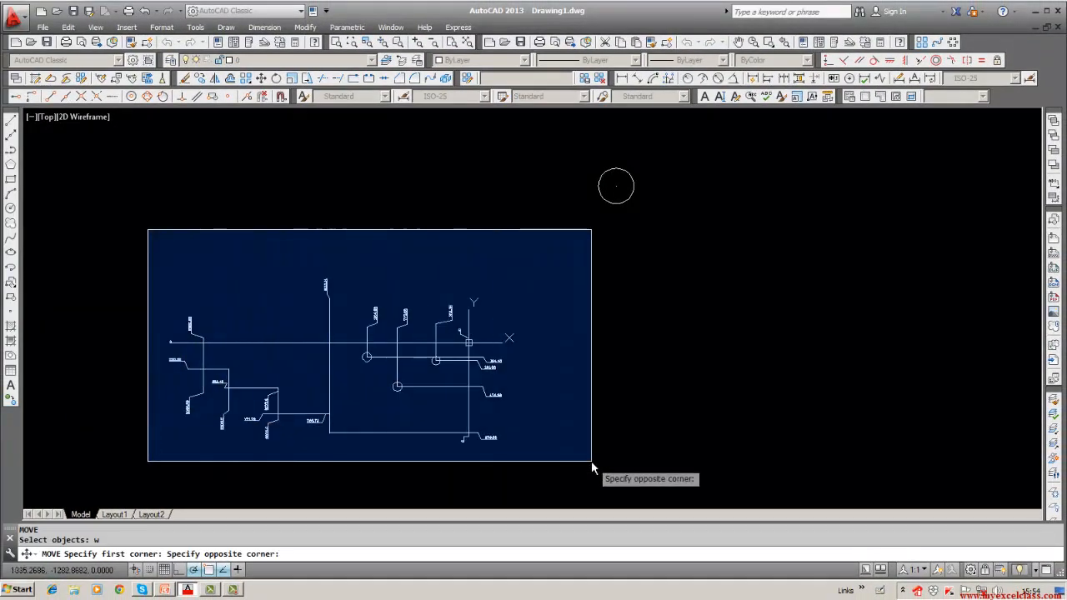
left_click(592, 461)
key("Return")
scroll(465, 346, "up", 8)
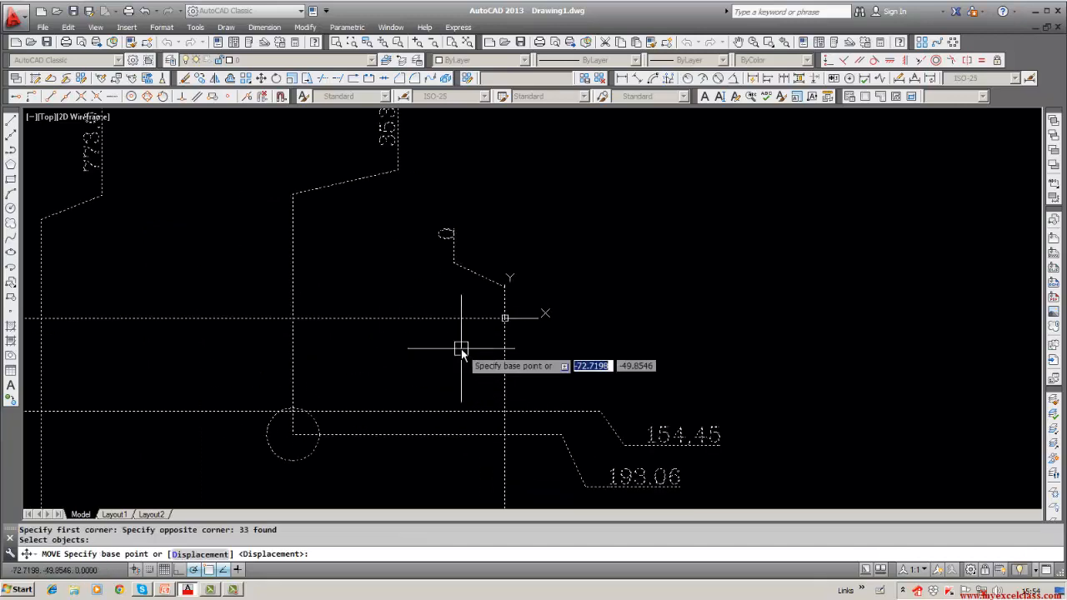
left_click(504, 318)
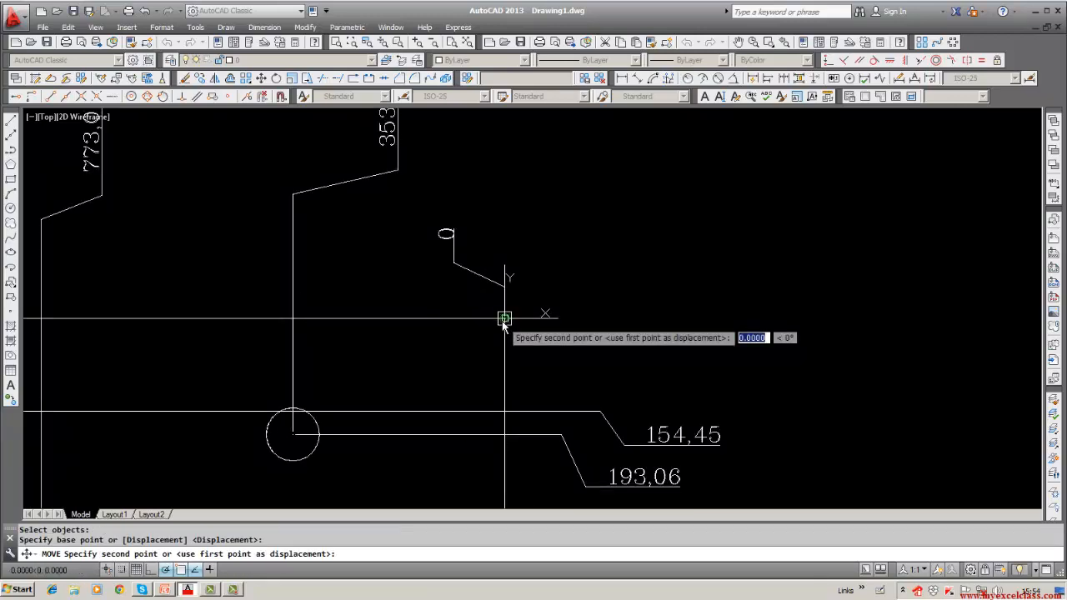
scroll(501, 321, "down", 5)
middle_click_drag(536, 303, 323, 480)
scroll(323, 480, "down", 1)
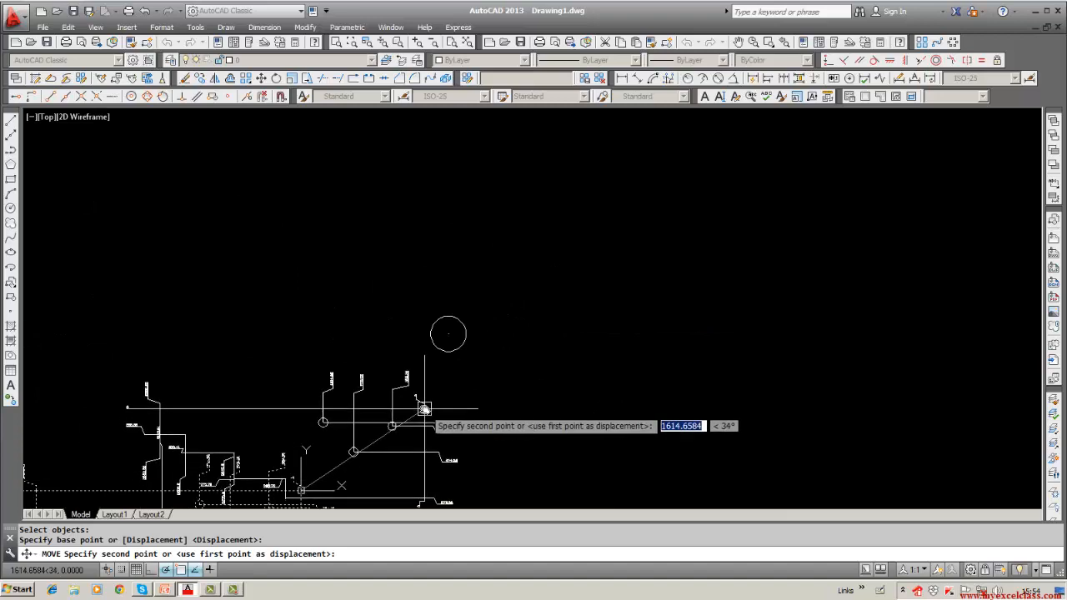
type("cen")
key("Return")
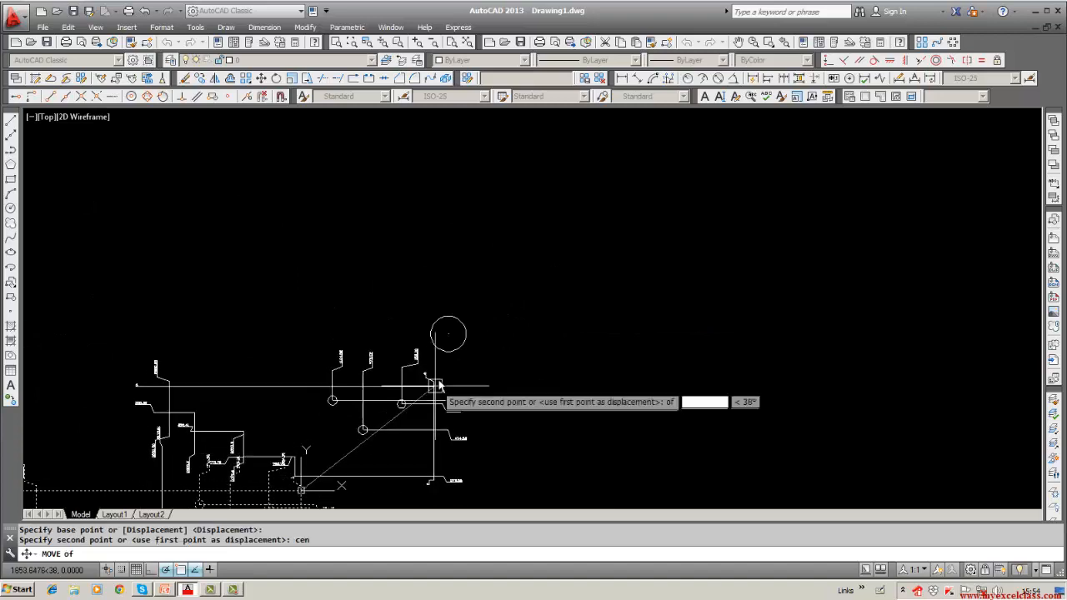
left_click(440, 319)
scroll(447, 397, "down", 2)
scroll(433, 421, "up", 2)
middle_click_drag(432, 421, 515, 364)
scroll(515, 365, "down", 2)
key("Escape")
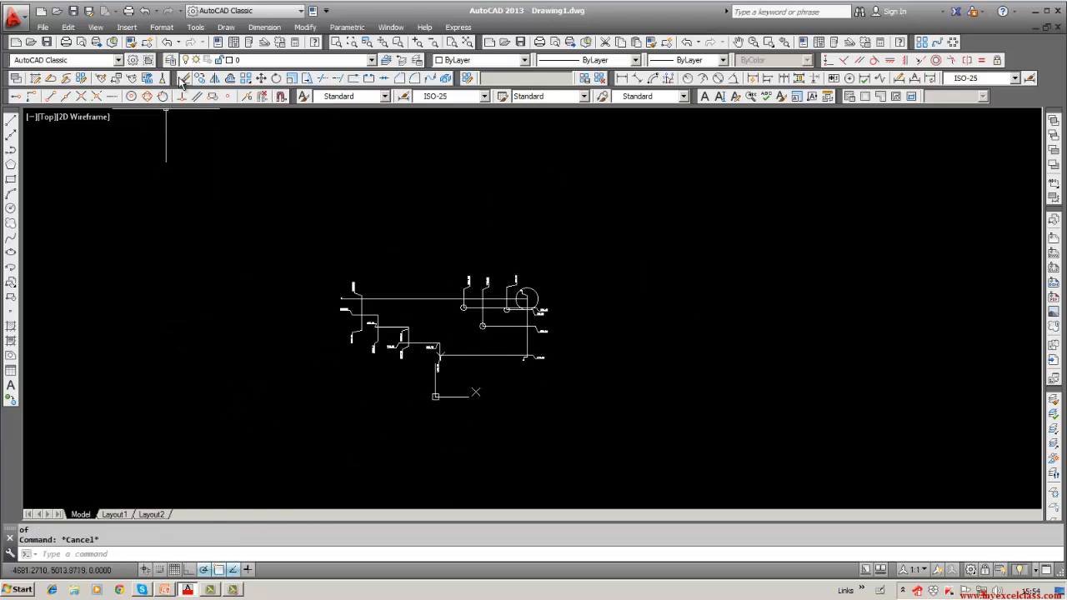
type("w")
key("Return")
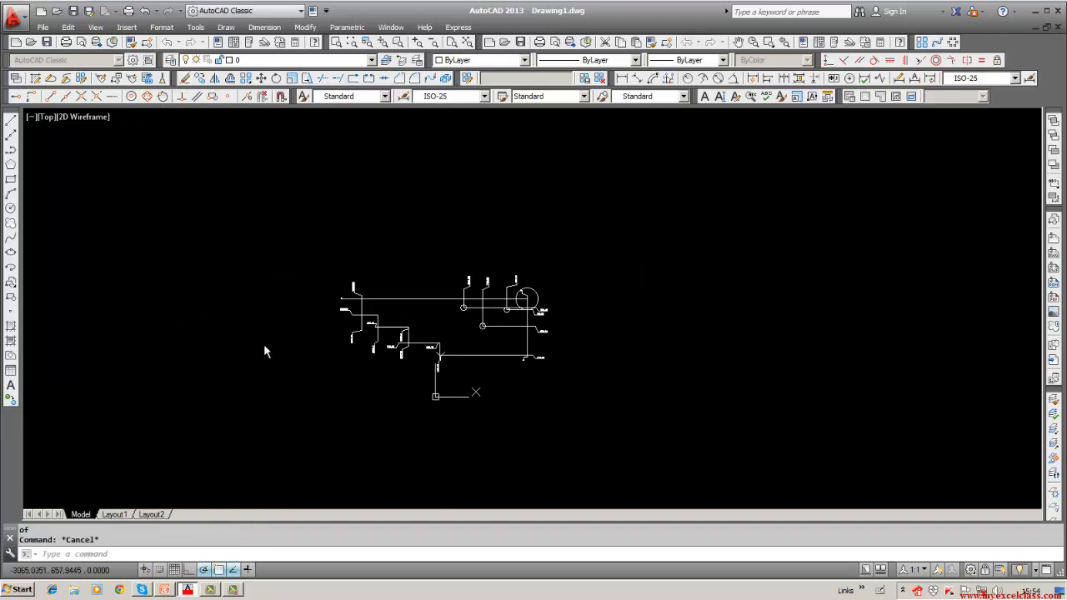
key("Escape")
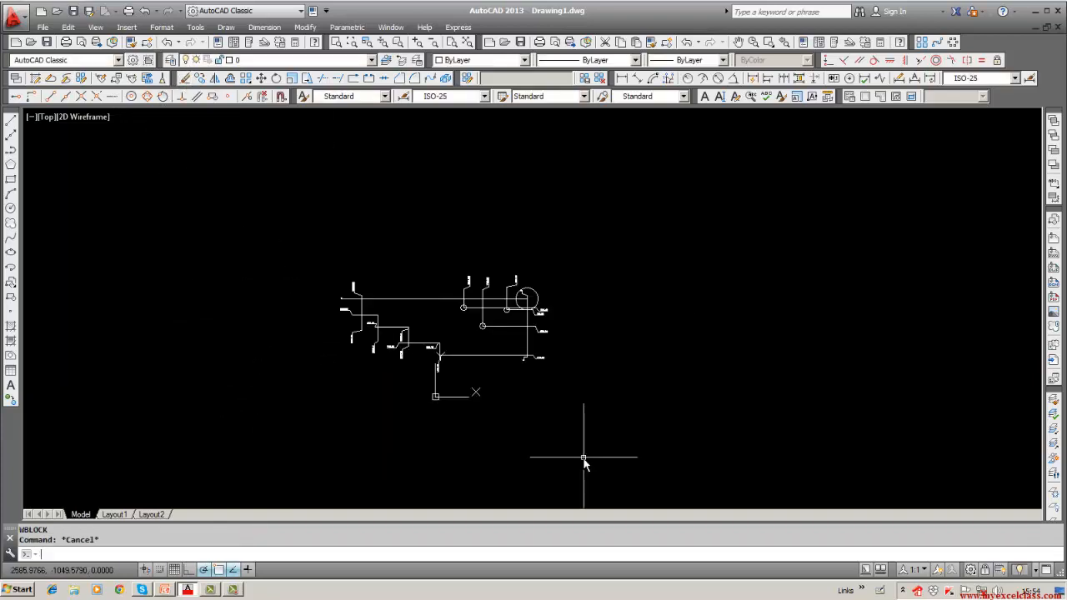
Erase the entire profile together with its circles and ordinate dimensions using a window selection.
left_click(185, 78)
type("w")
key("Return")
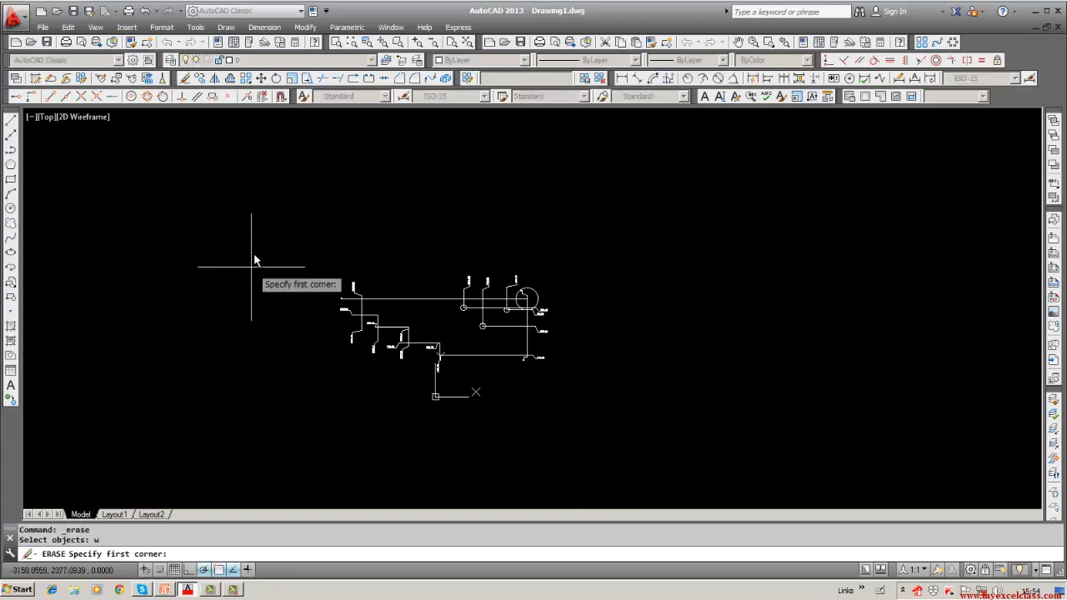
left_click(255, 248)
left_click(558, 400)
key("Return")
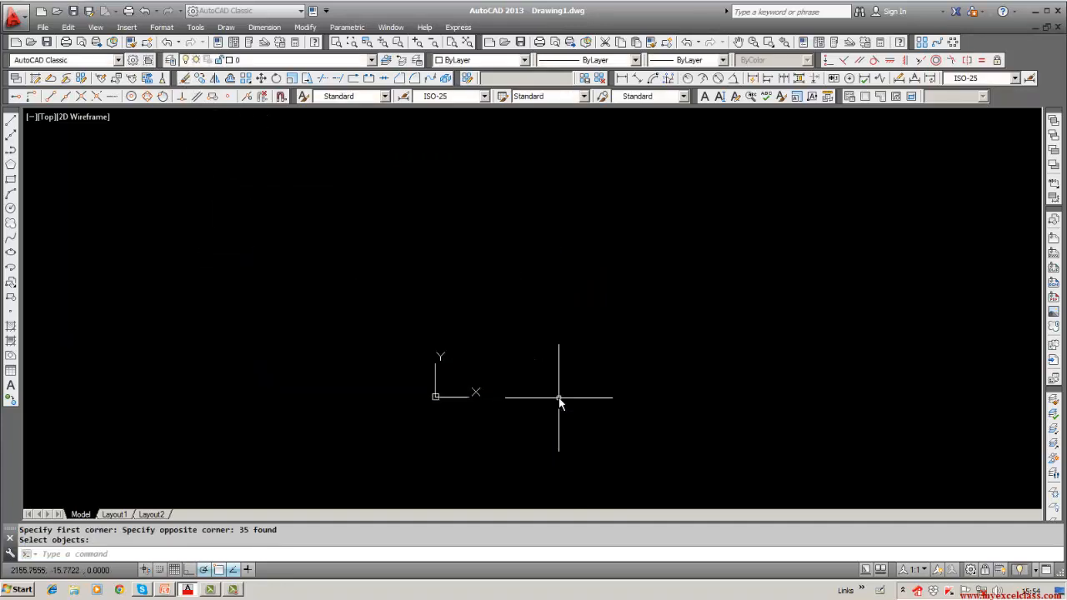
Draw the top, right and stepped bottom edges of a new profile above the origin, extending the last edge past the top edge's start.
left_click(10, 118)
left_click(334, 250)
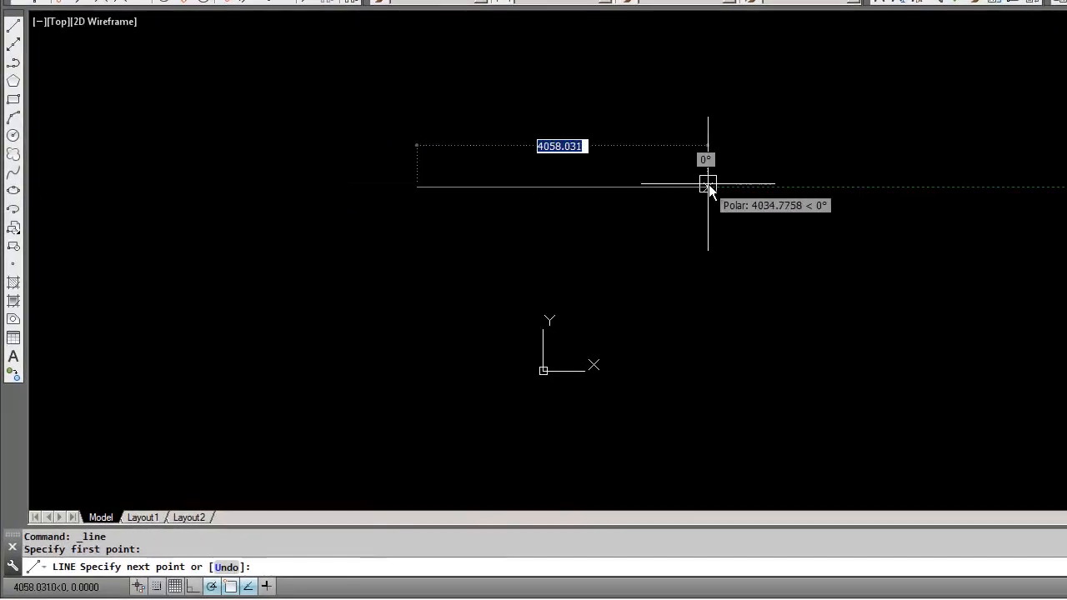
left_click(747, 183)
left_click(747, 278)
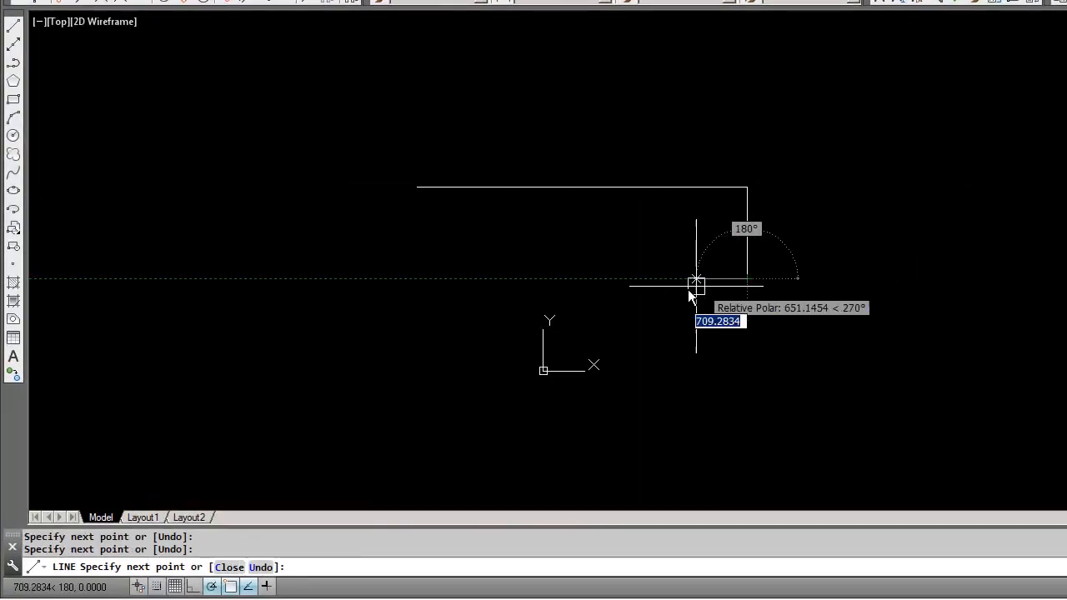
left_click(618, 279)
left_click(618, 247)
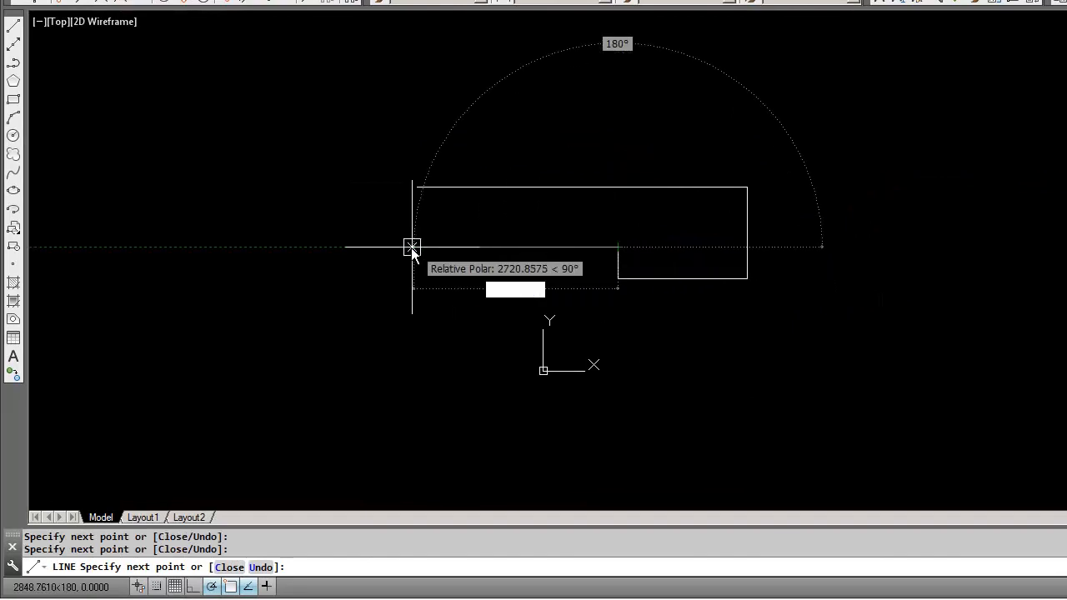
left_click(325, 246)
key("Escape")
Draw a vertical line from the top edge's left end down to the lower edge to close the profile.
left_click(14, 25)
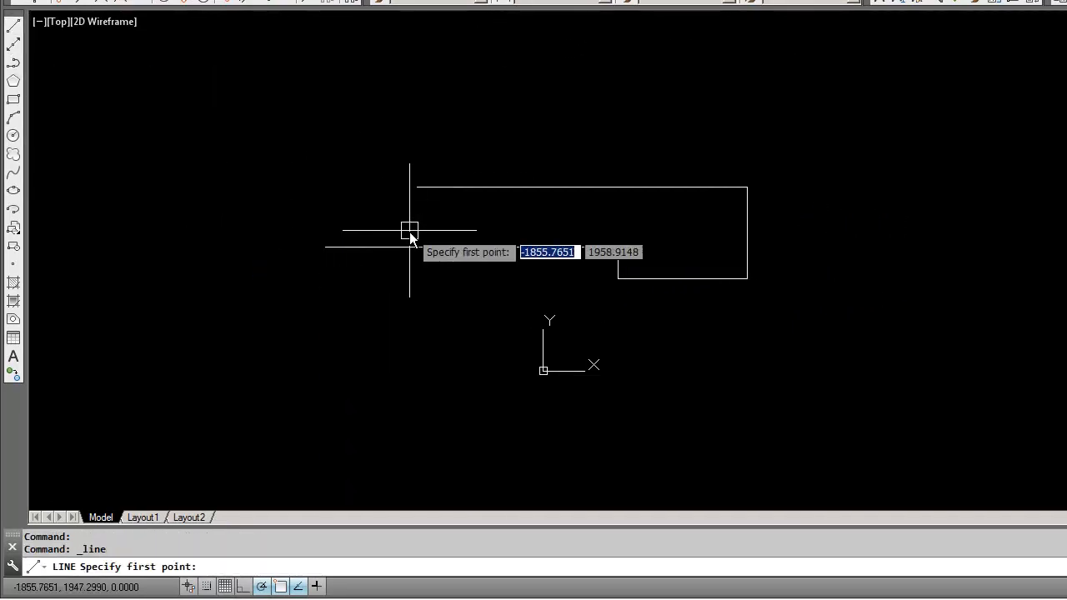
left_click(417, 187)
left_click(417, 247)
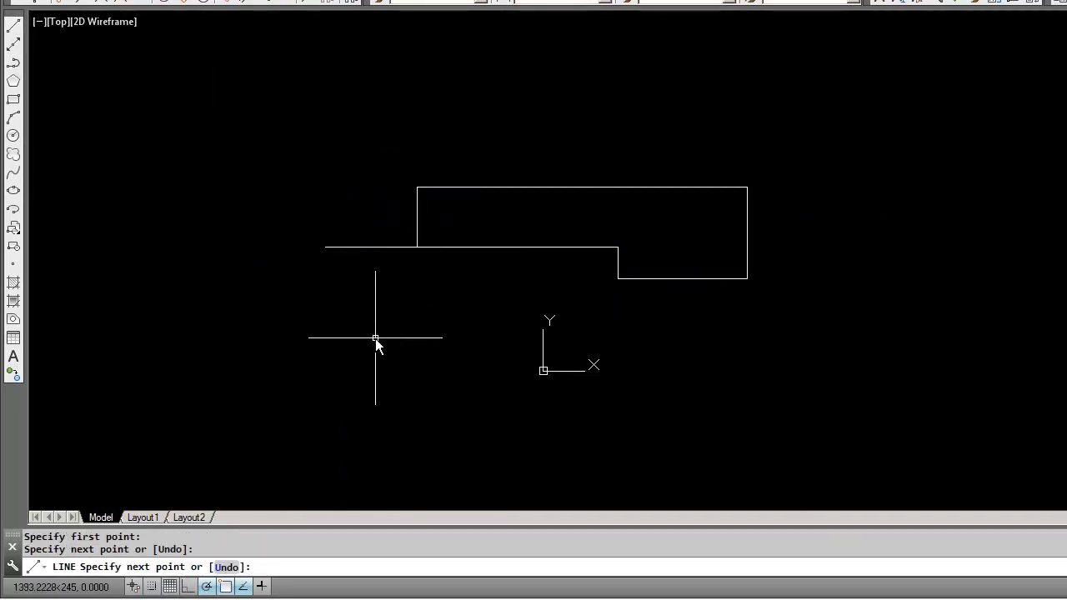
key("Escape")
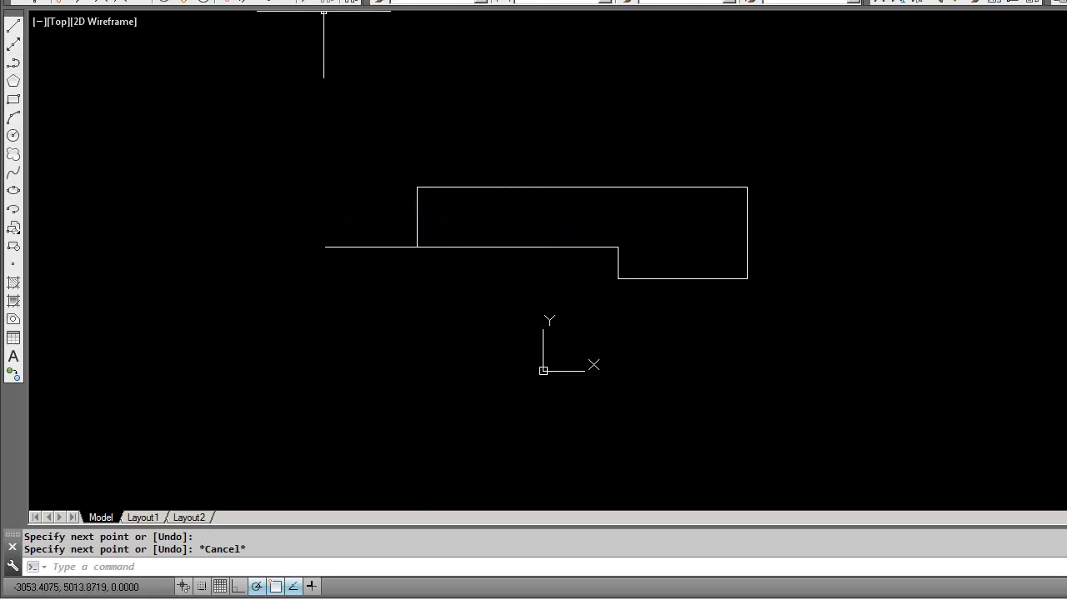
Trim the lower edge's overhang beyond the profile's left side, using the left side and the lower edge as cutting edges.
left_click(323, 2)
left_click(416, 204)
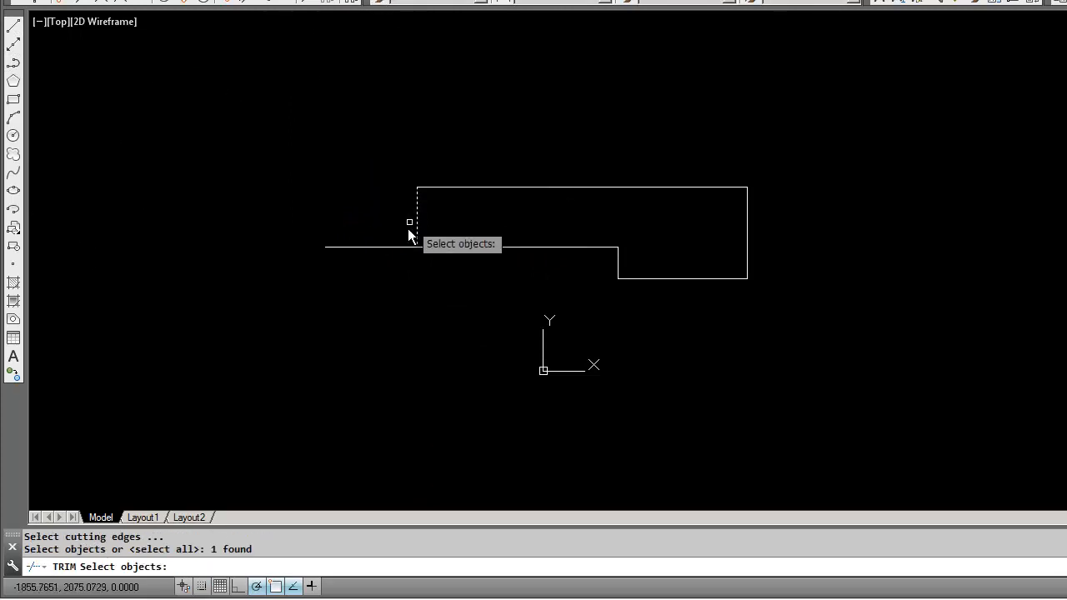
left_click(402, 248)
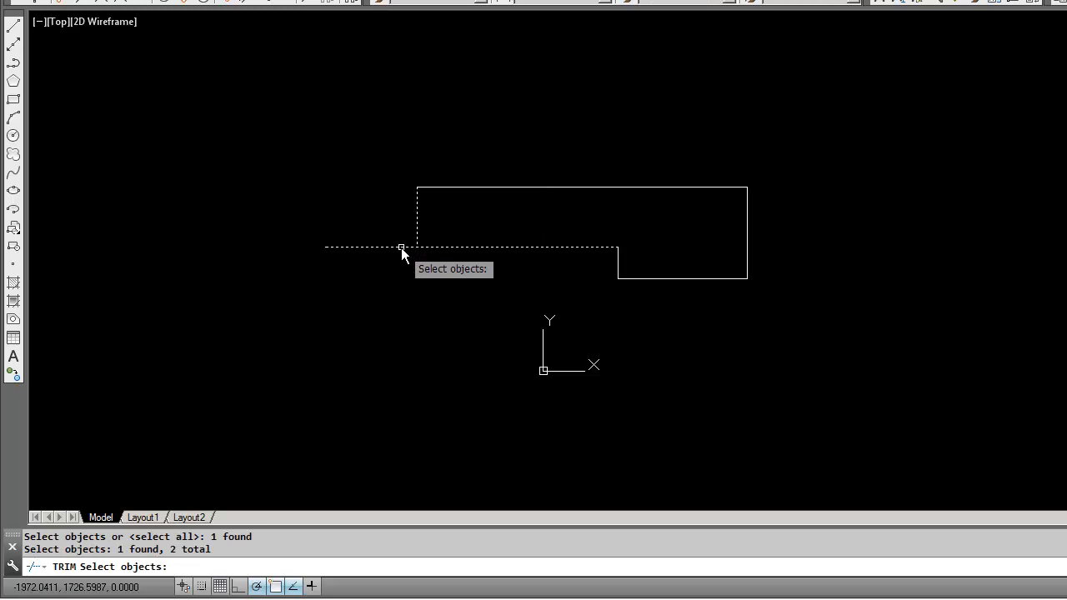
key("Return")
left_click(401, 248)
key("Return")
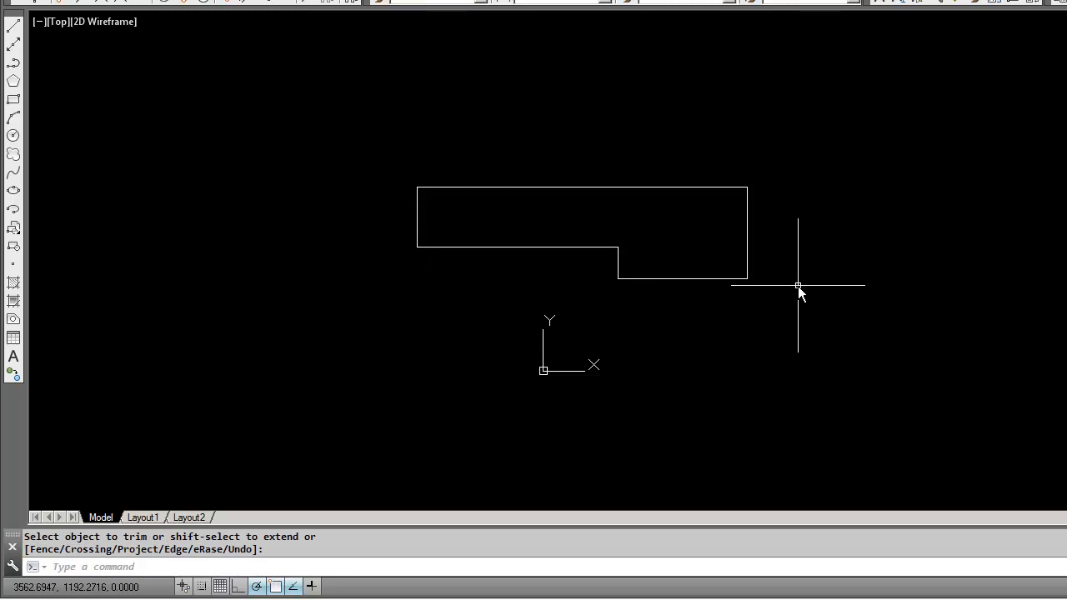
Draw two small circles of about 116 radius inside the profile, one near the right end and one near the left end.
left_click(13, 136)
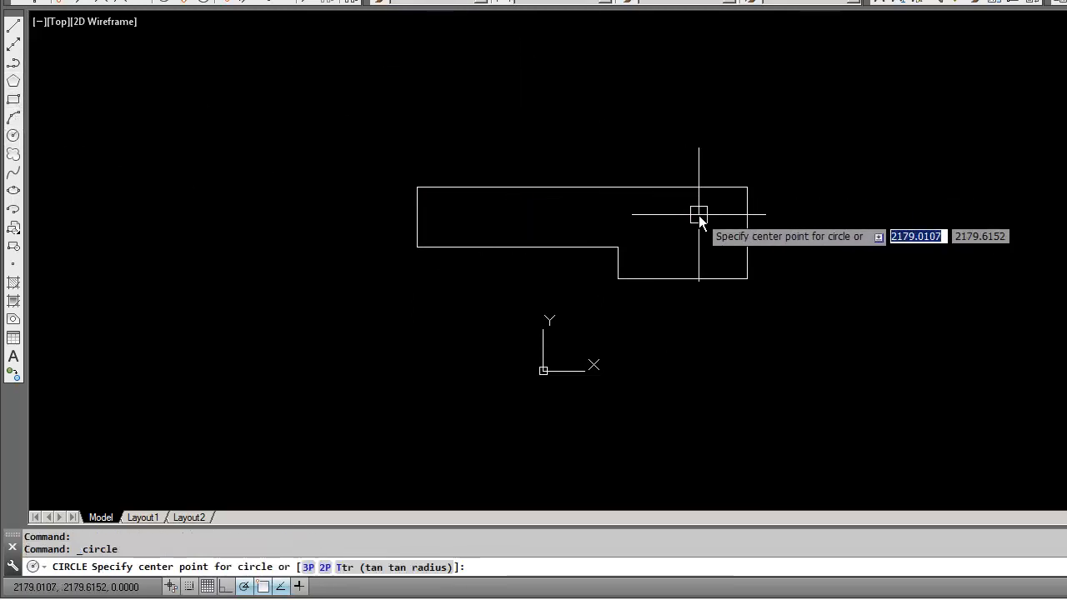
left_click(699, 215)
left_click(698, 224)
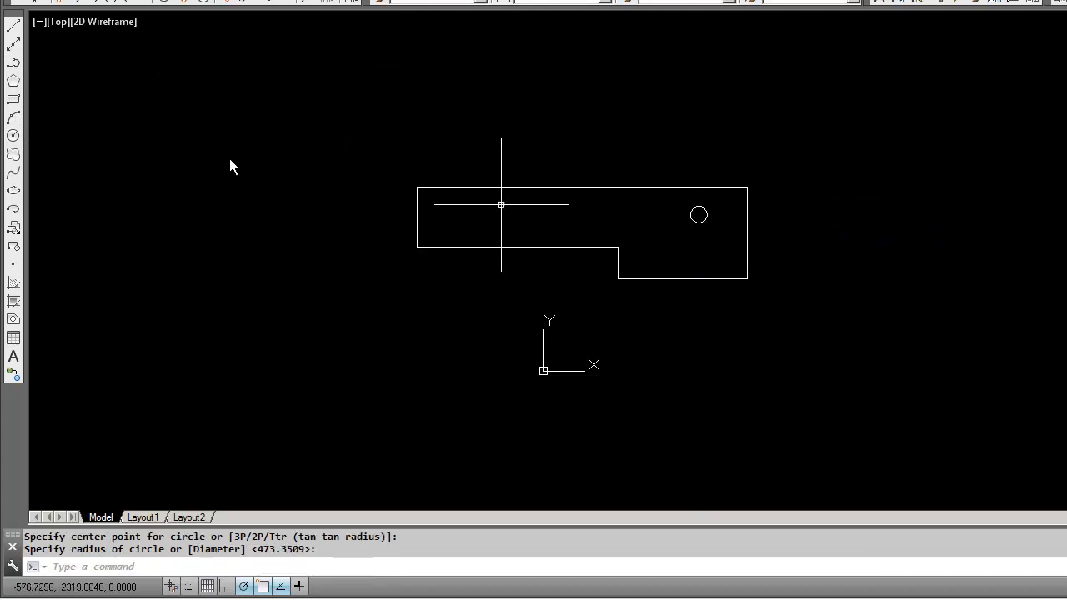
left_click(13, 136)
left_click(462, 217)
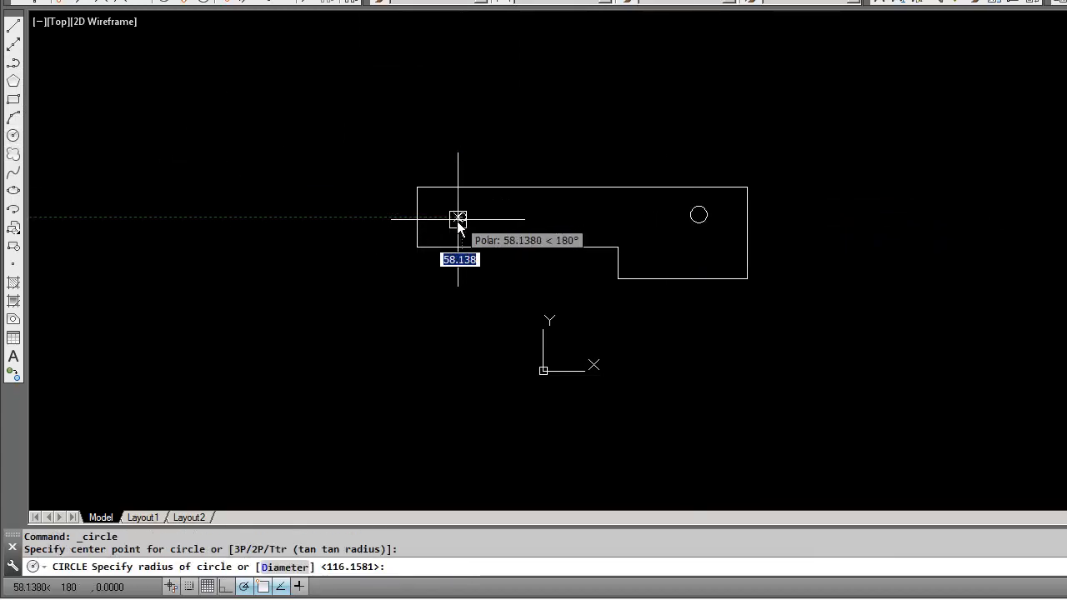
left_click(454, 226)
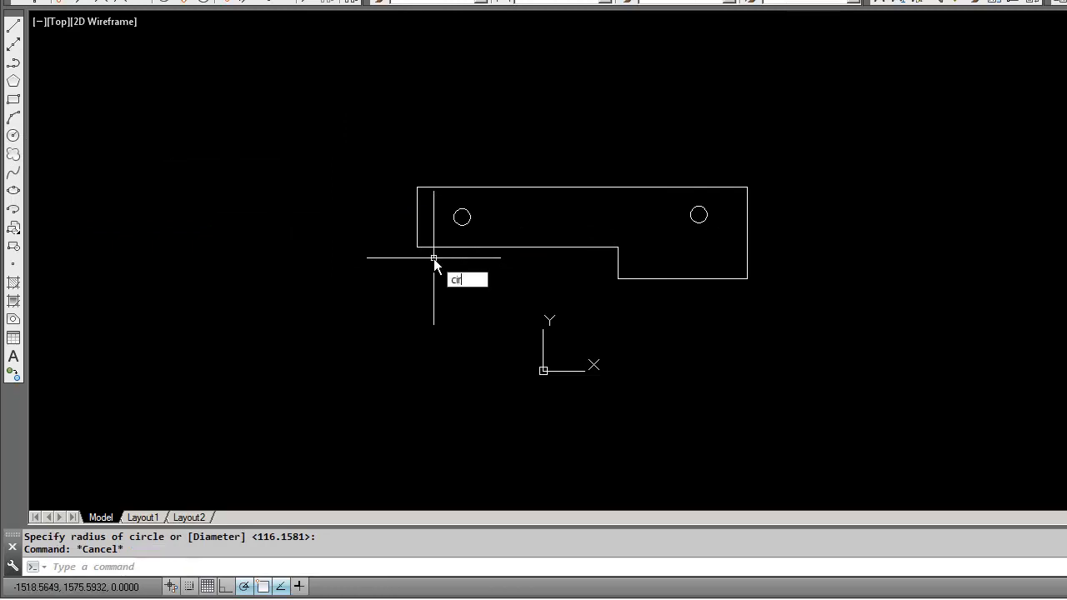
Draw a circle of about 232 radius centered on the profile's upper-right corner.
type("ircle")
key("Return")
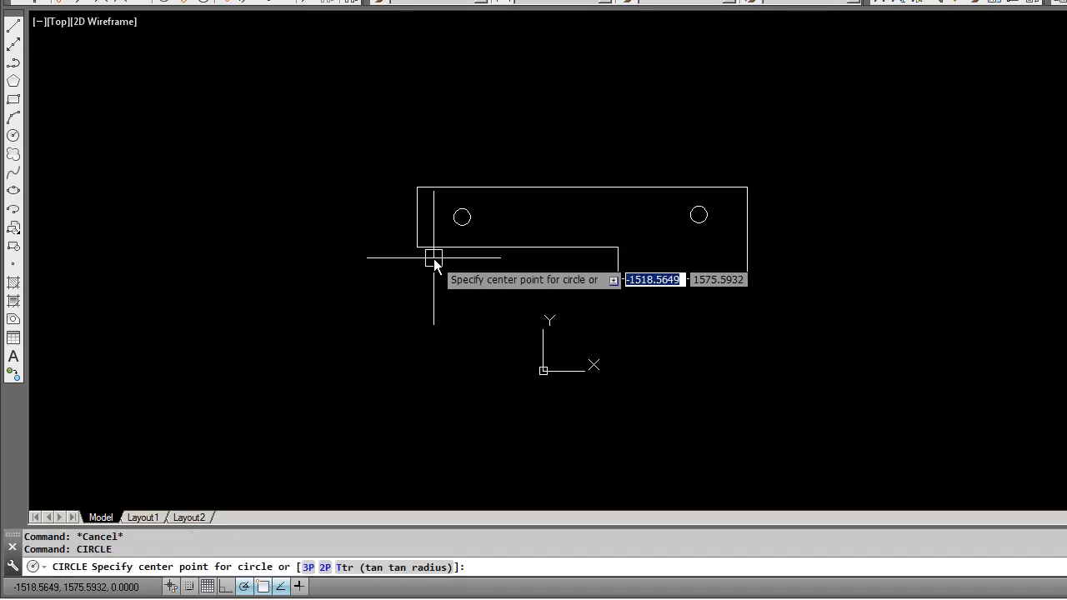
left_click(748, 187)
left_click(744, 203)
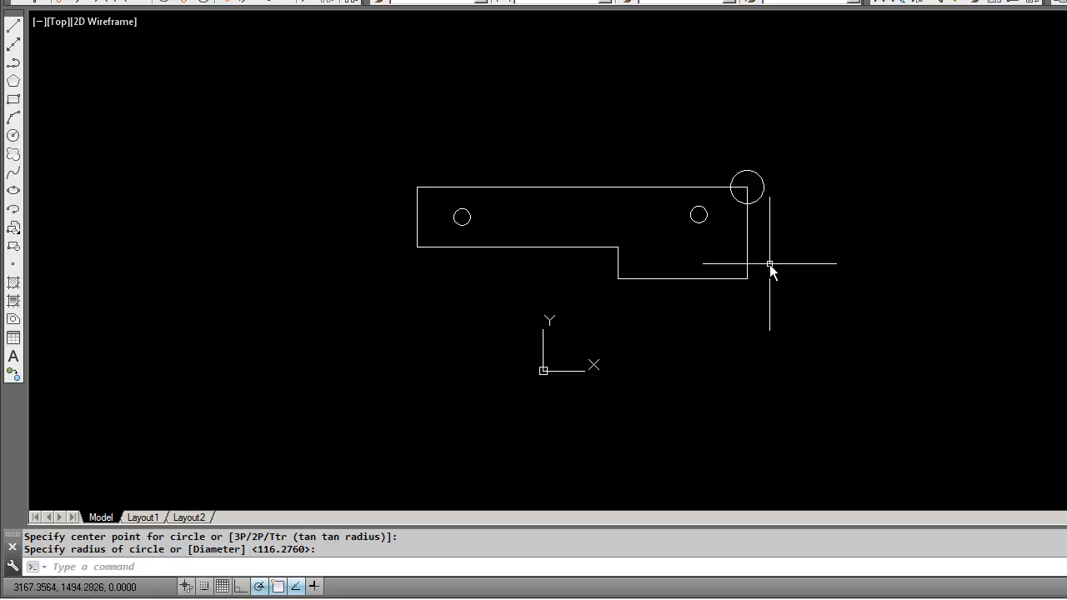
key("Escape")
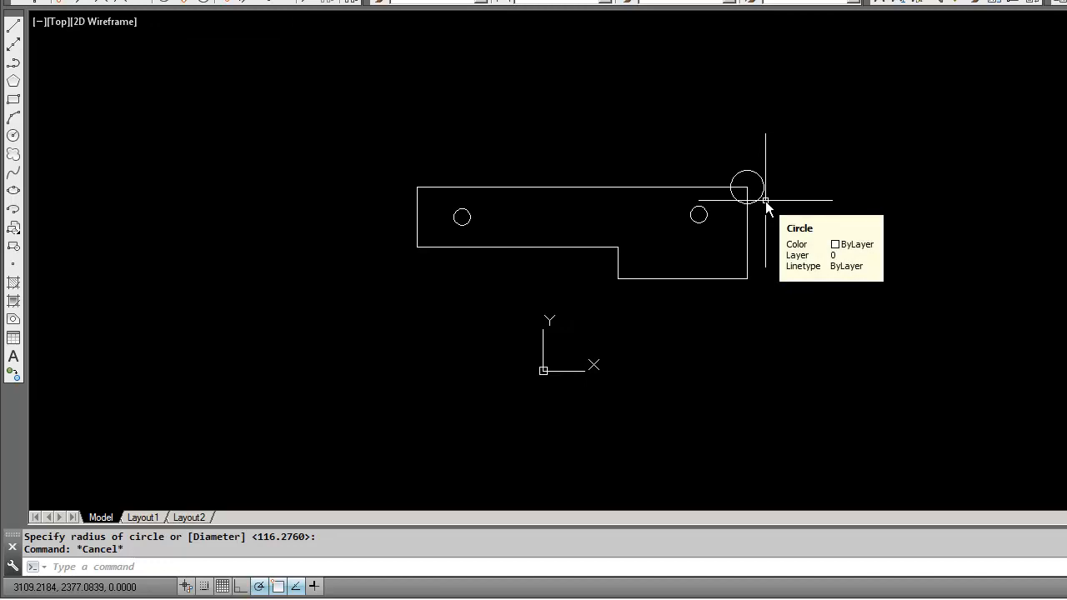
key("Escape")
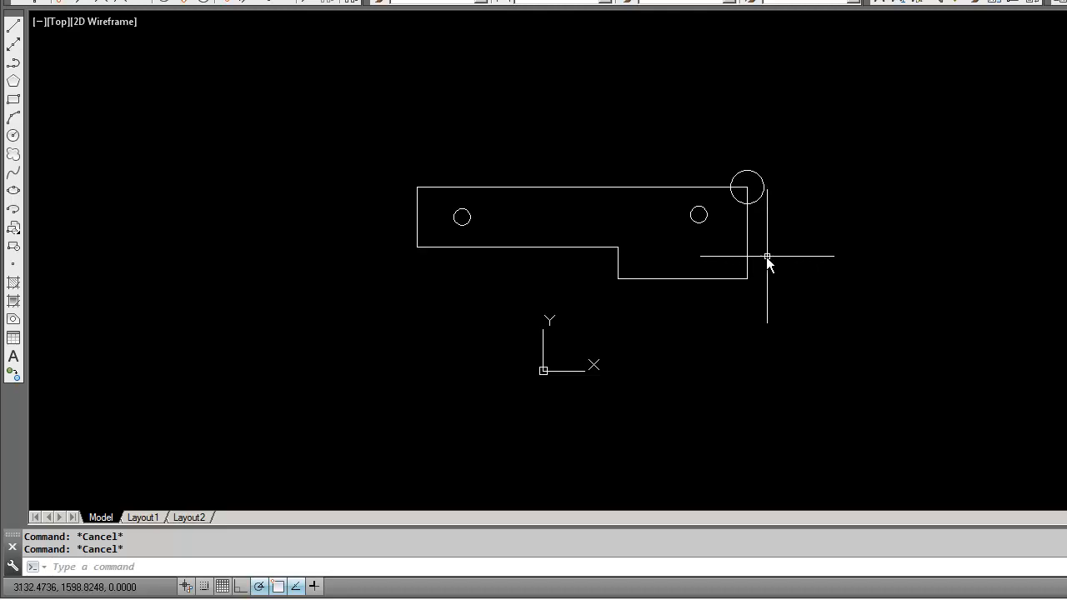
type("m")
key("Return")
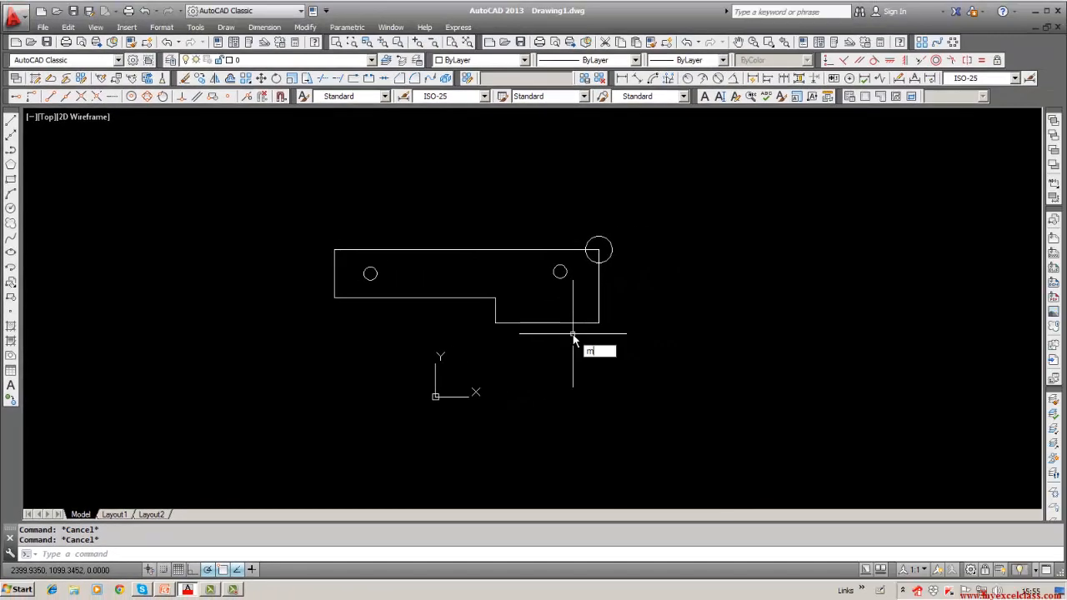
type("w")
key("Return")
key("Escape")
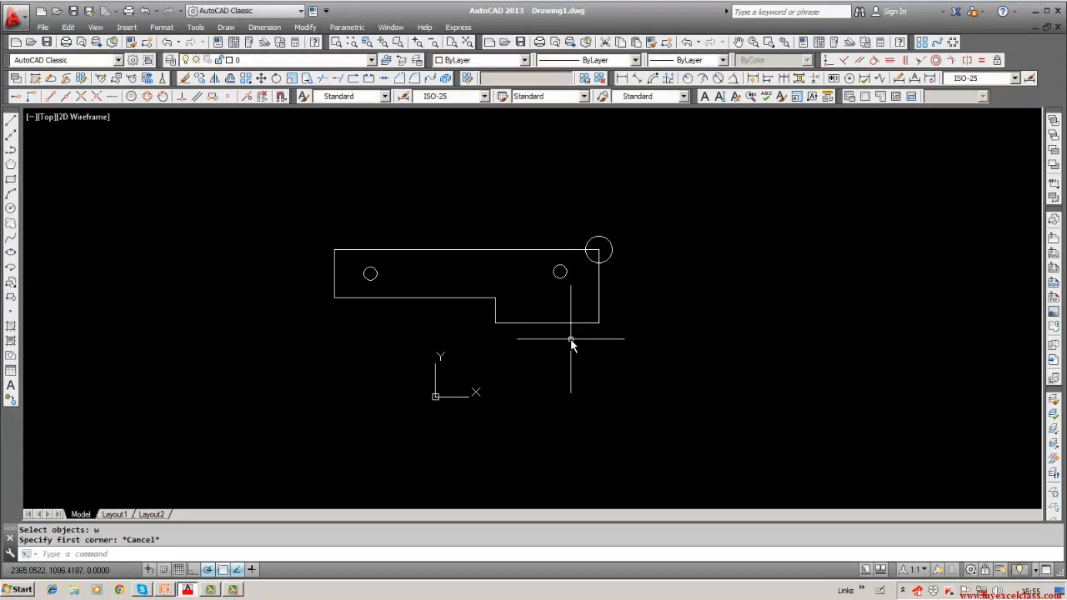
Assign the circle at the profile's upper-right corner to the DIM layer and lock that layer.
left_click(596, 263)
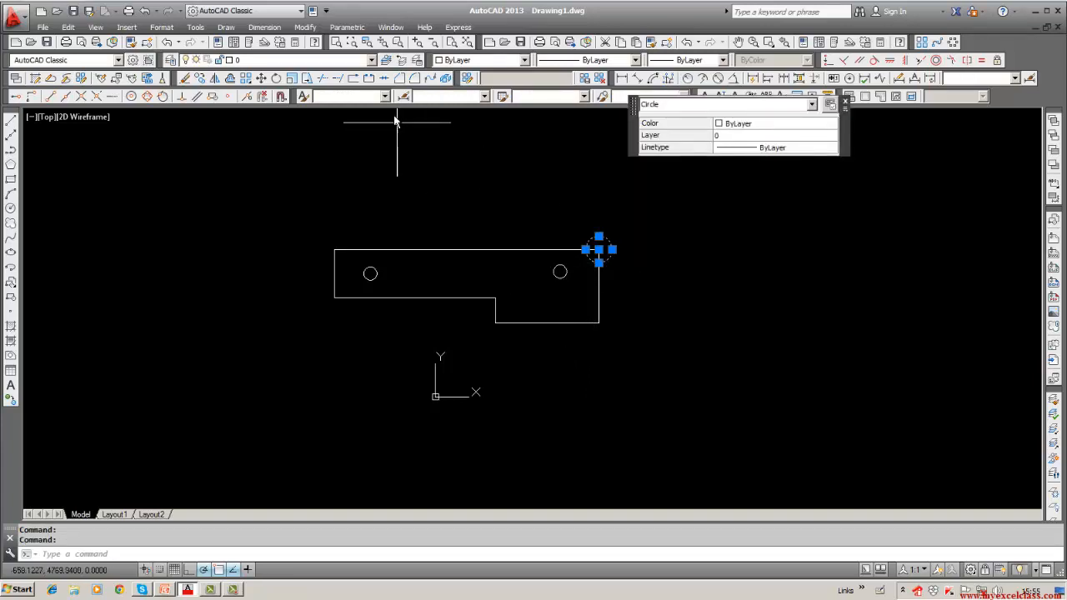
left_click(372, 60)
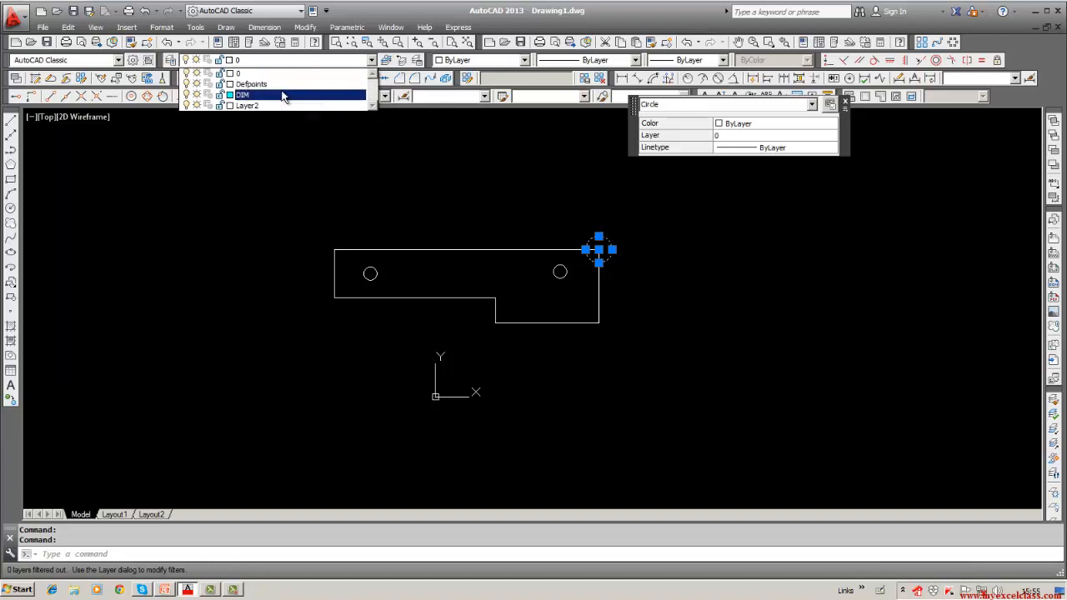
double_click(281, 93)
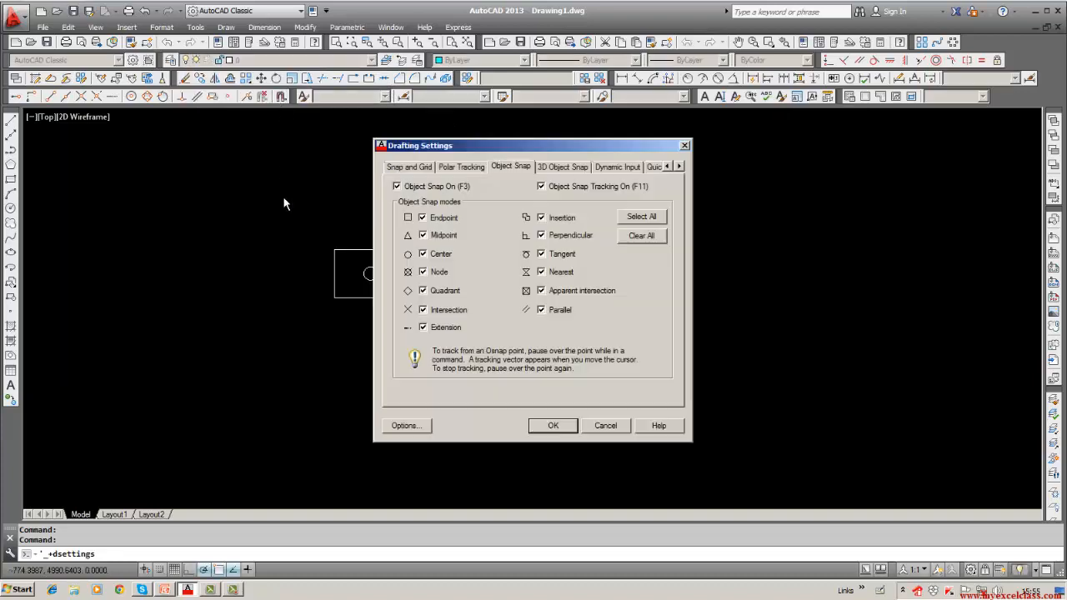
left_click(554, 426)
key("Escape")
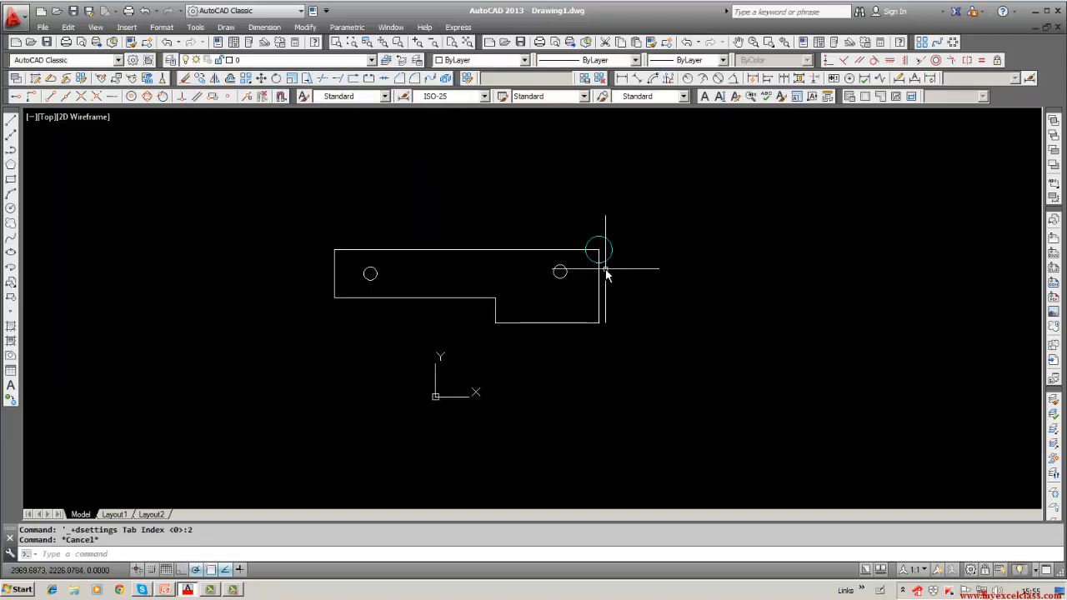
left_click(372, 61)
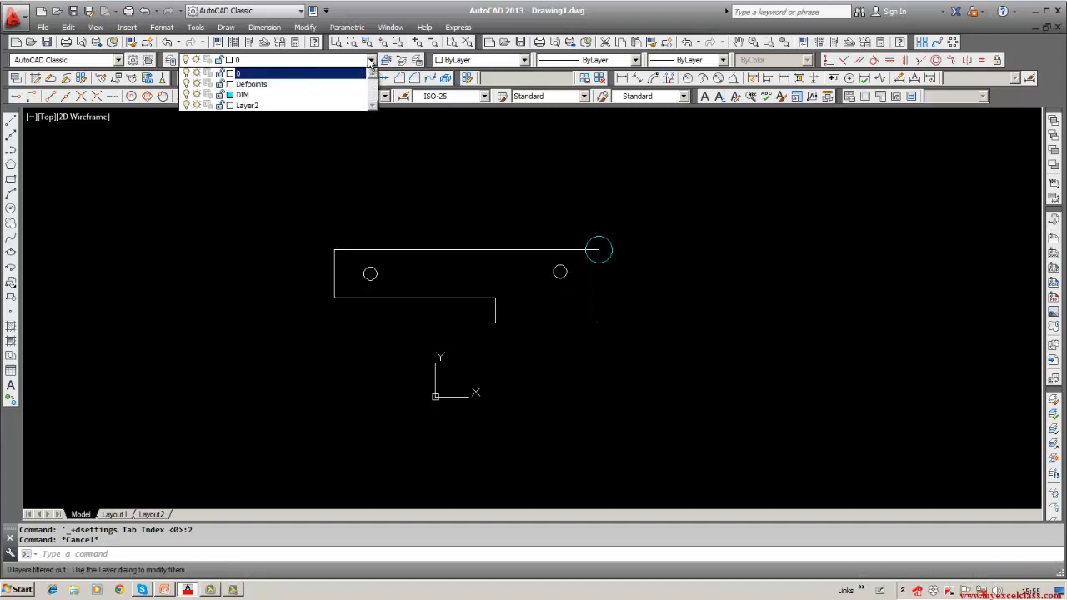
left_click(264, 74)
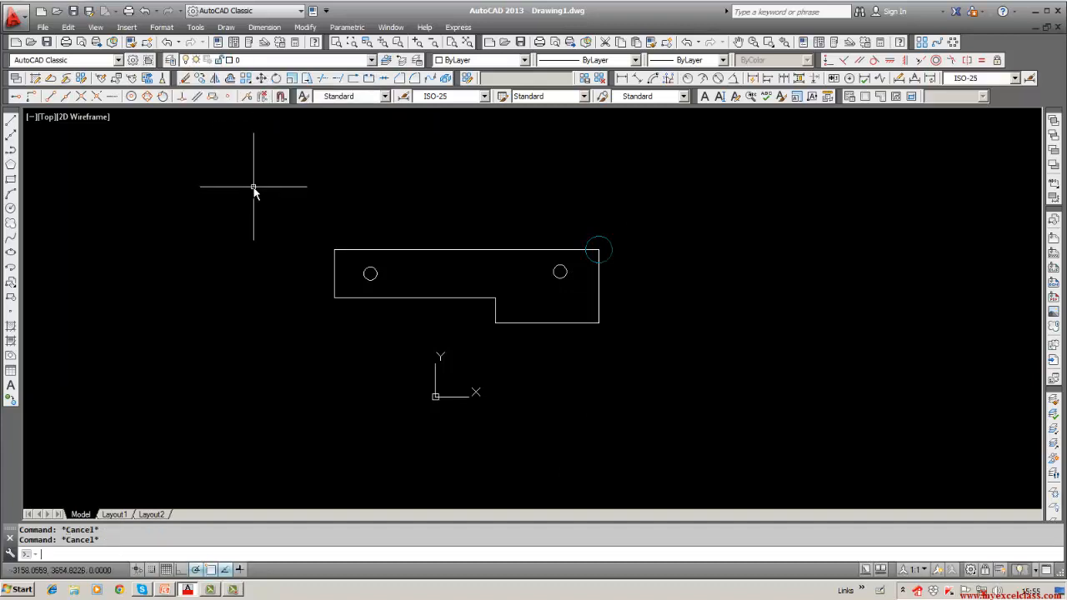
type("m")
key("Return")
type("w")
key("Return")
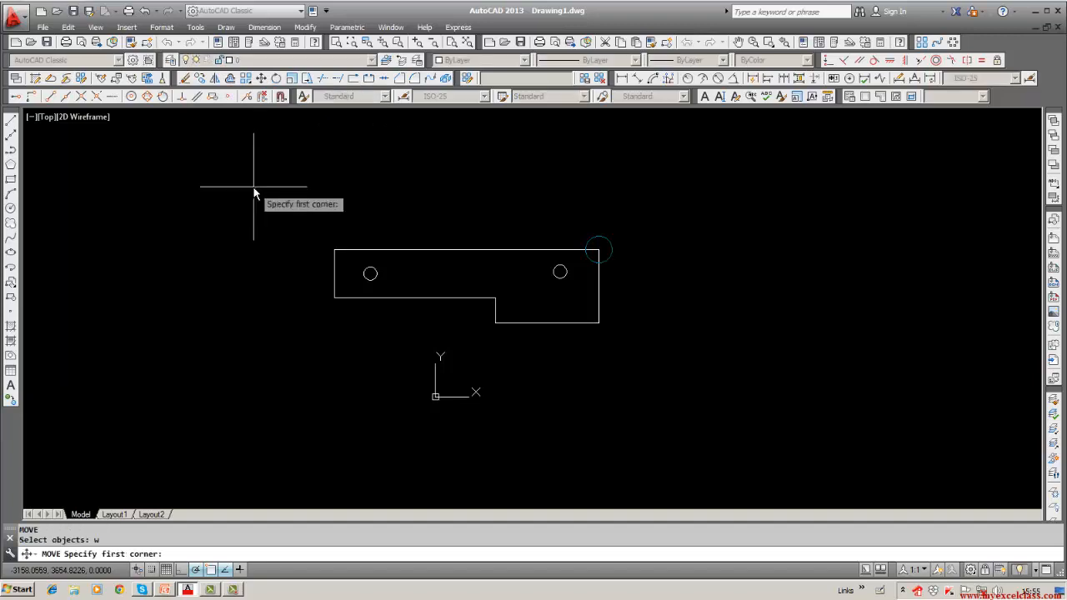
left_click(254, 186)
left_click(696, 341)
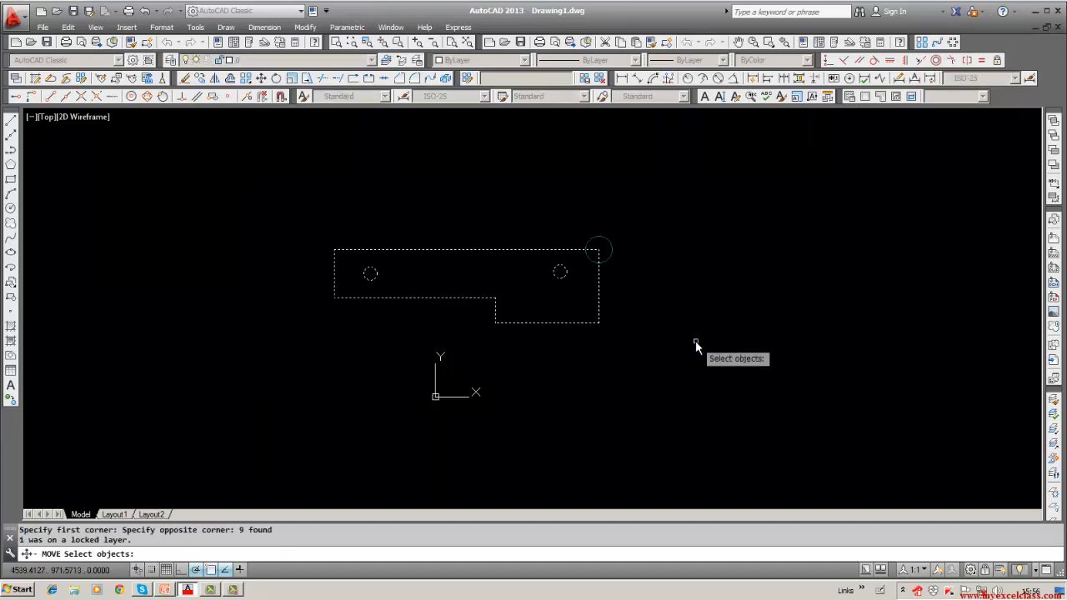
key("Return")
type("d")
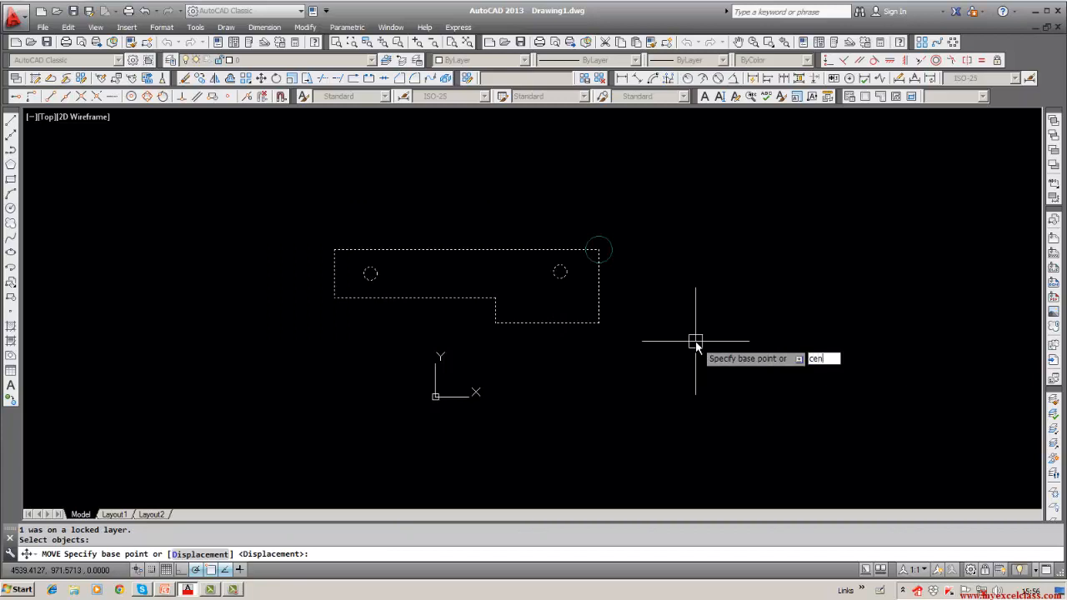
type("en")
key("Return")
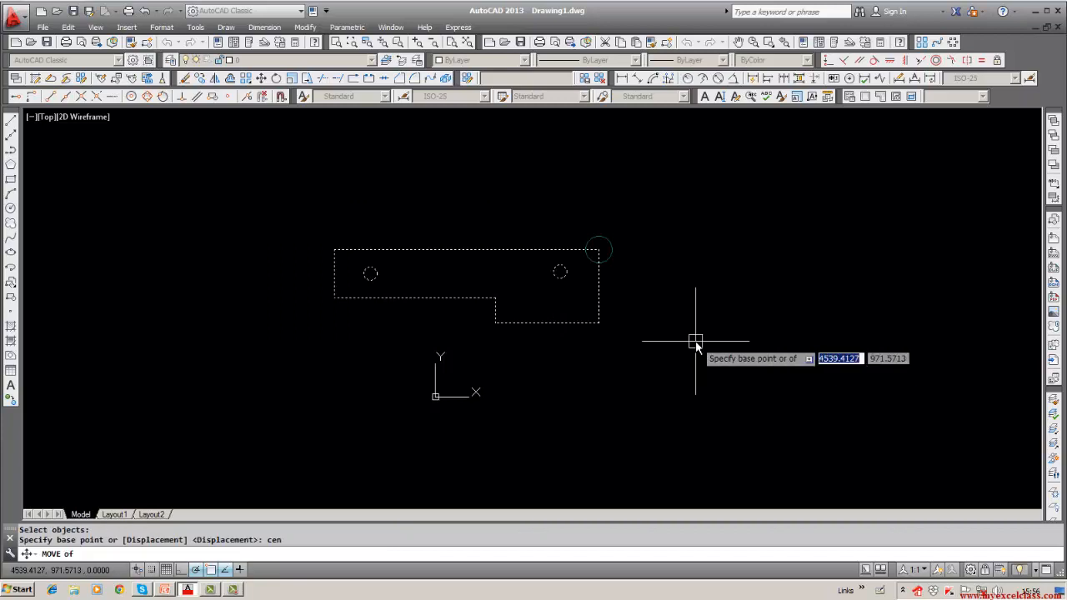
left_click(599, 249)
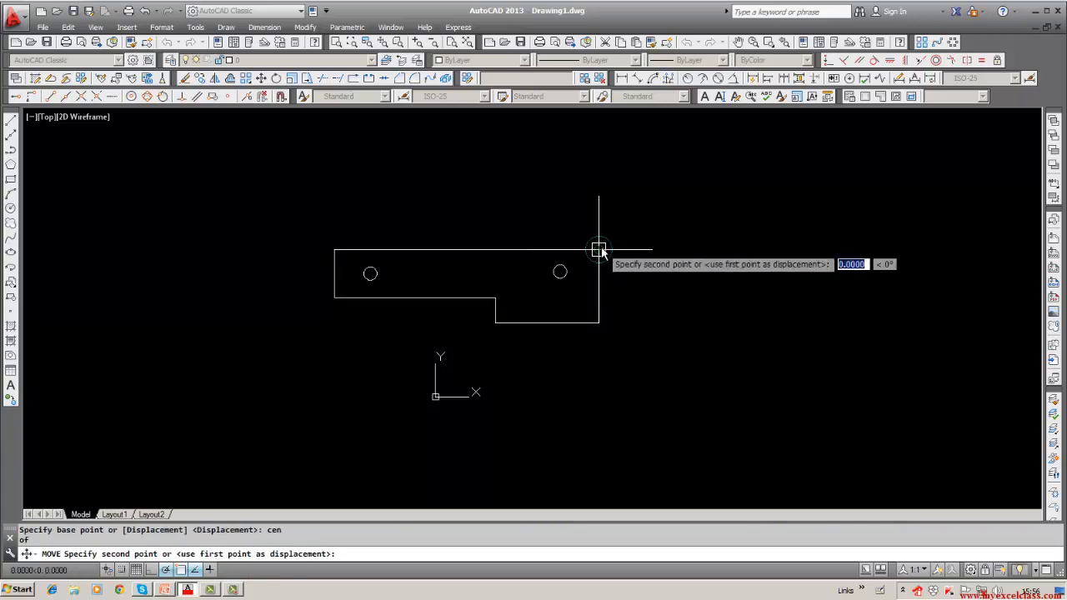
key("Escape")
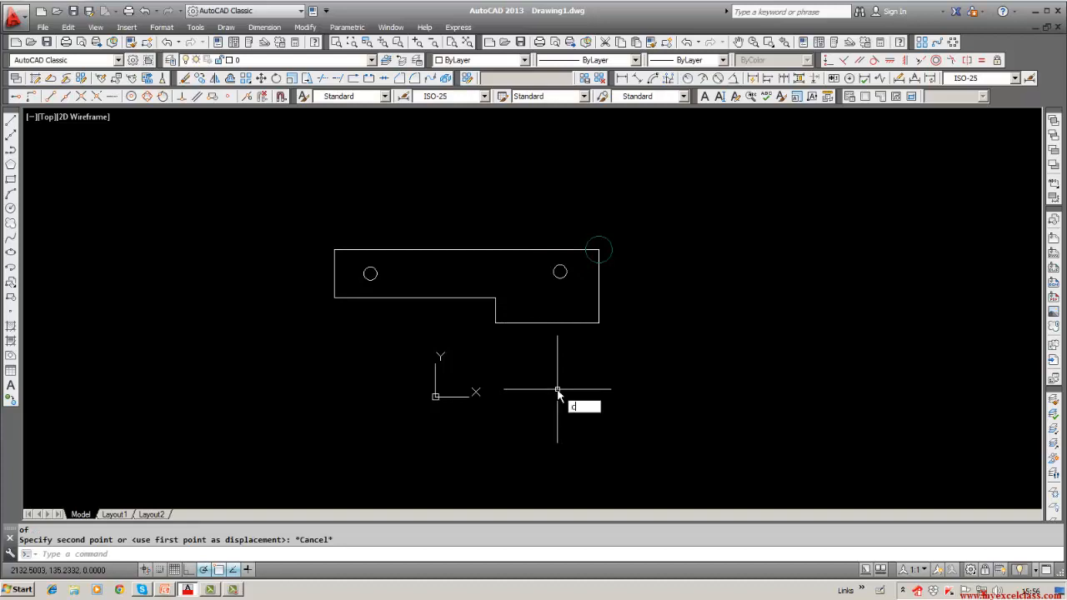
Draw a circle centered on the coordinate origin 0,0, larger than the one at the profile's upper-right corner.
type("circle")
key("Return")
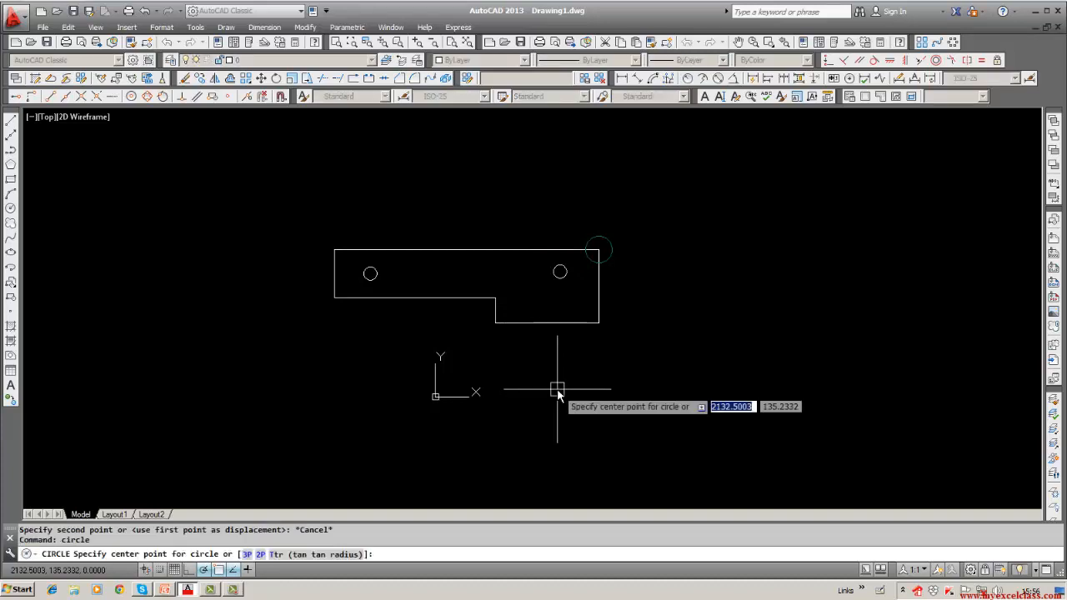
type("0,0")
key("Return")
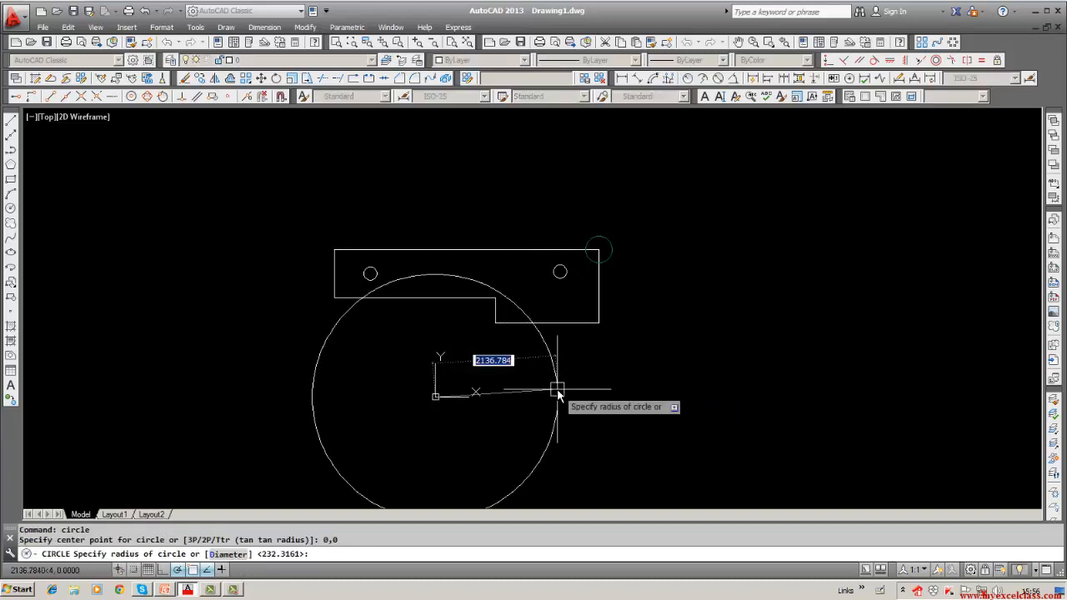
left_click(430, 435)
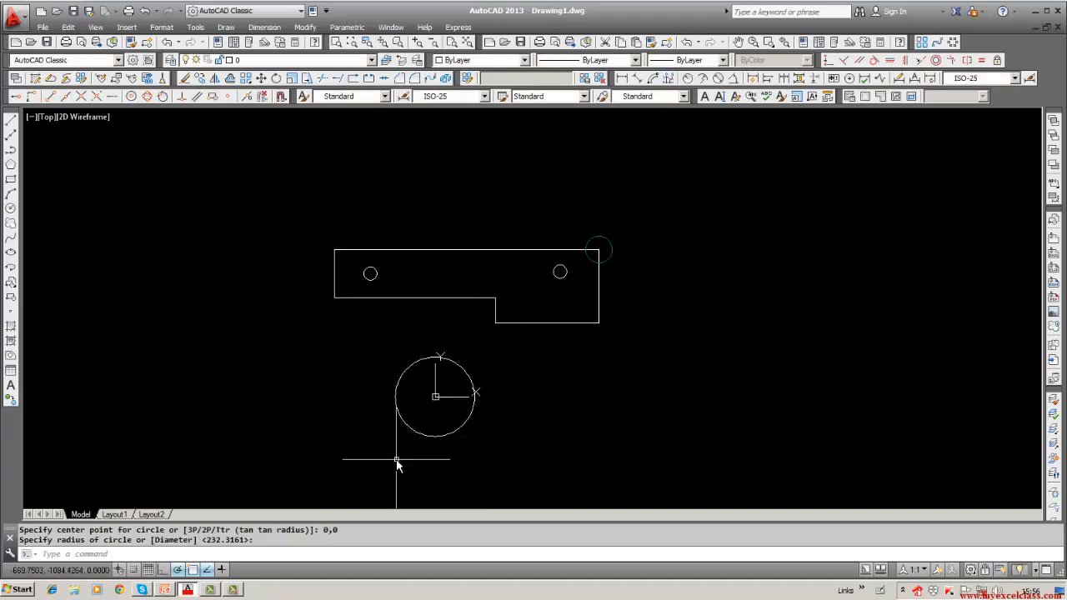
Assign the circle centered on the origin to the DIM layer.
left_click(401, 417)
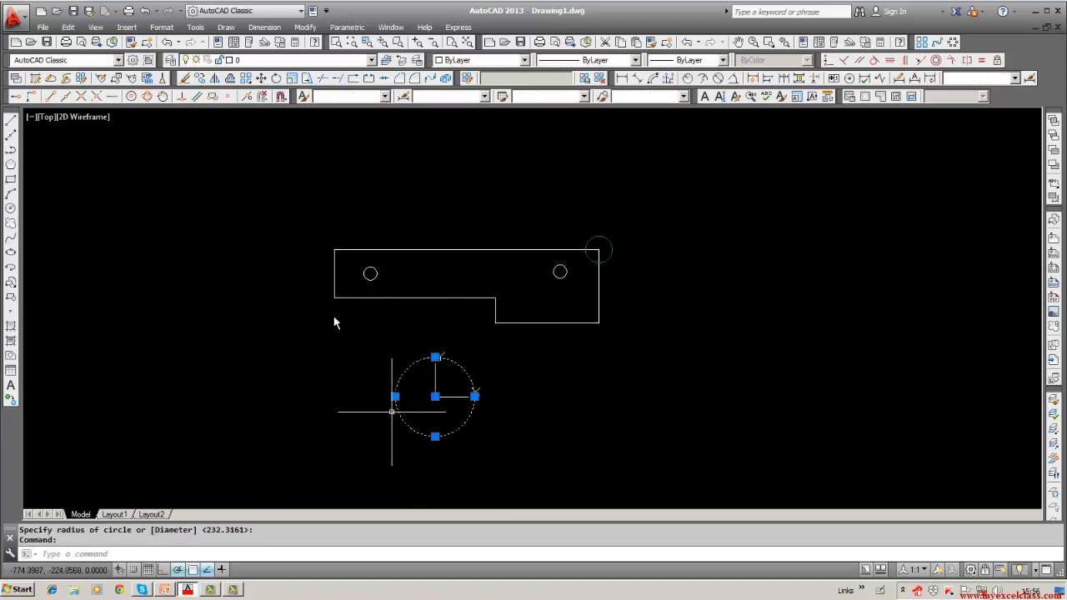
left_click(371, 60)
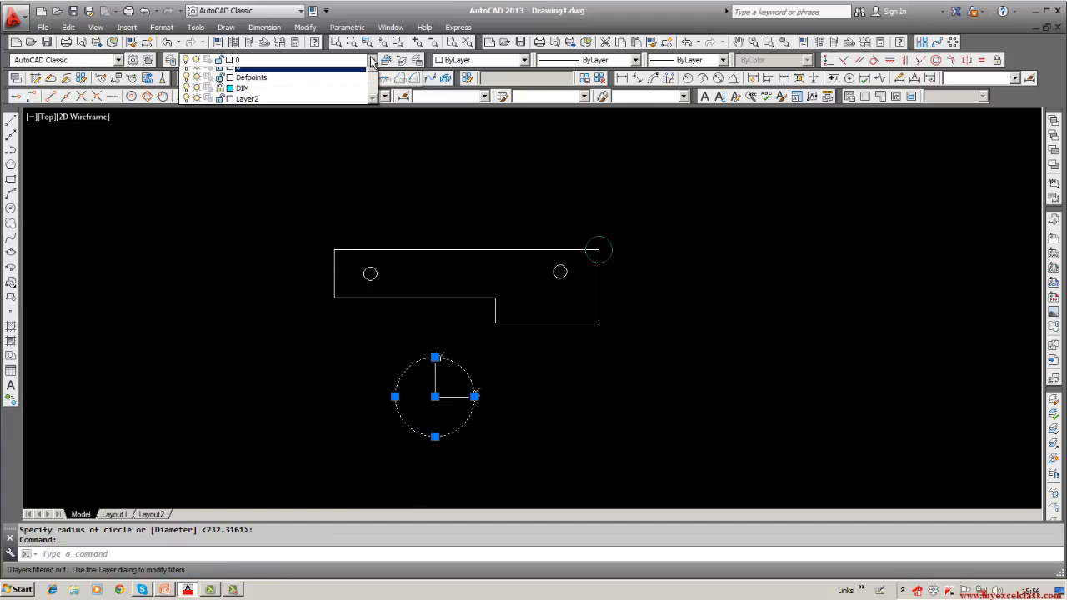
left_click(293, 95)
key("Escape")
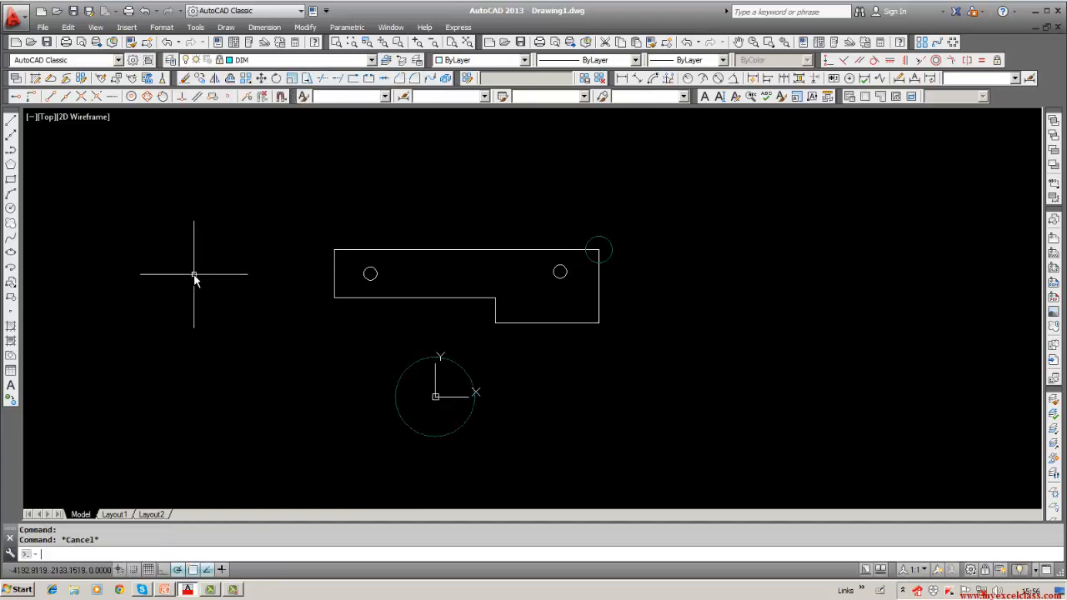
Move the profile and its two small circles from the center of the corner circle to the center of the origin circle.
type("m")
key("Return")
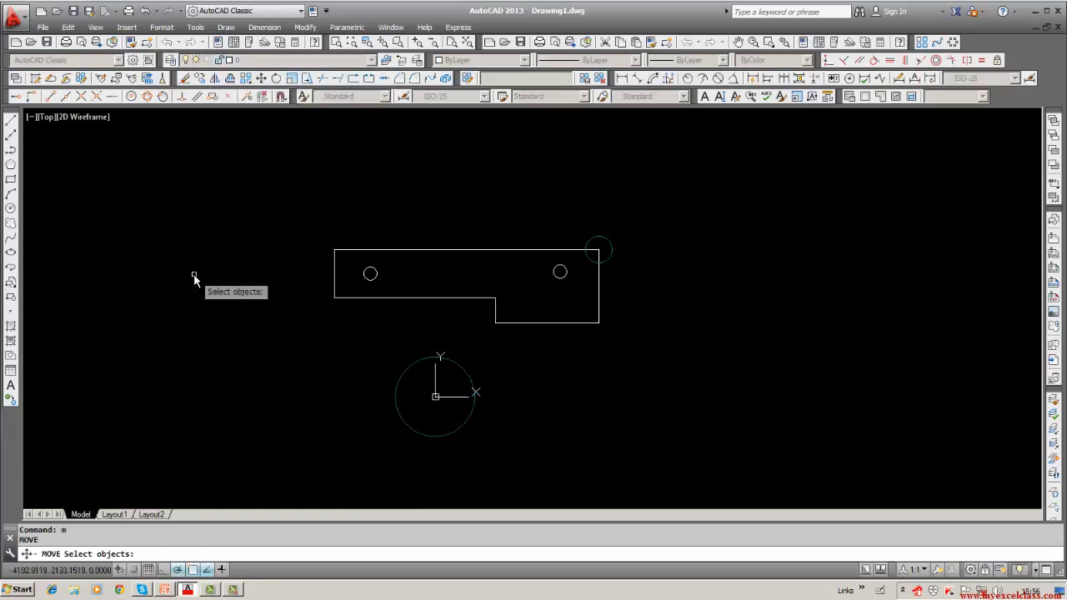
type("w")
key("Return")
left_click(291, 214)
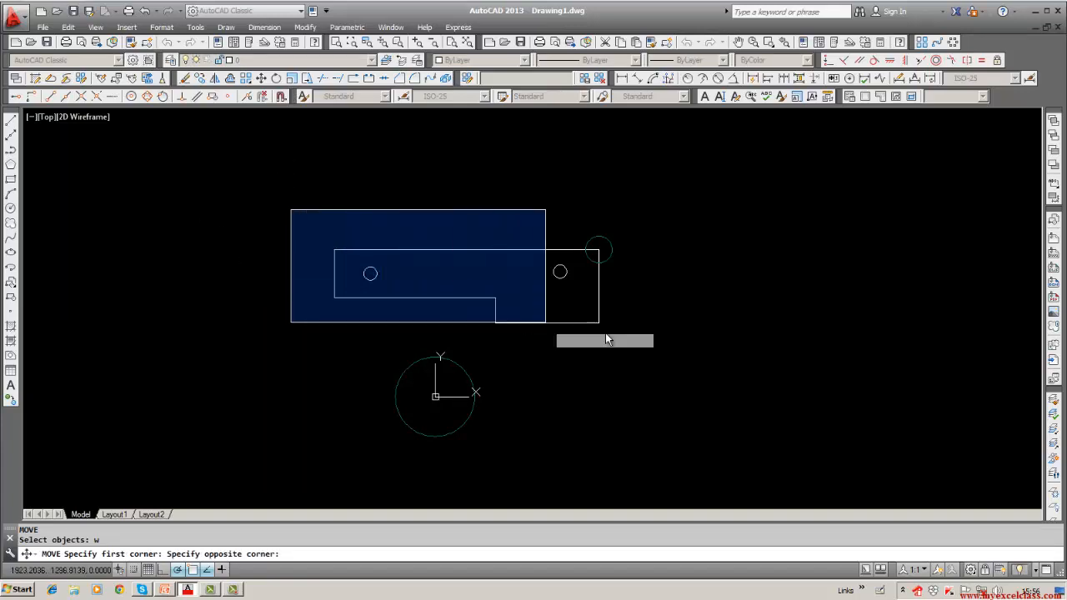
left_click(680, 347)
key("Return")
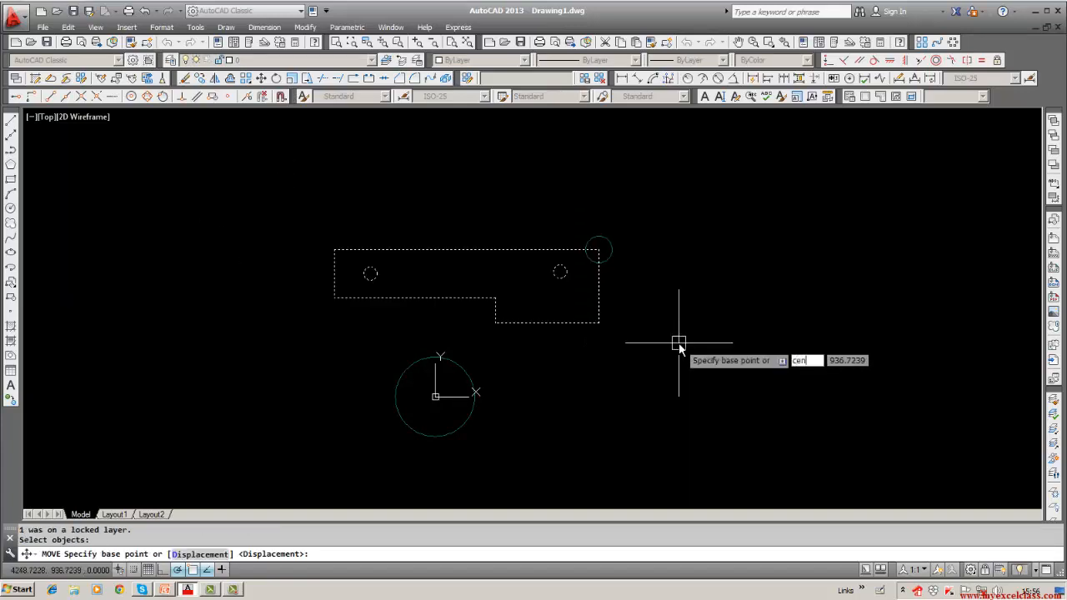
key("Return")
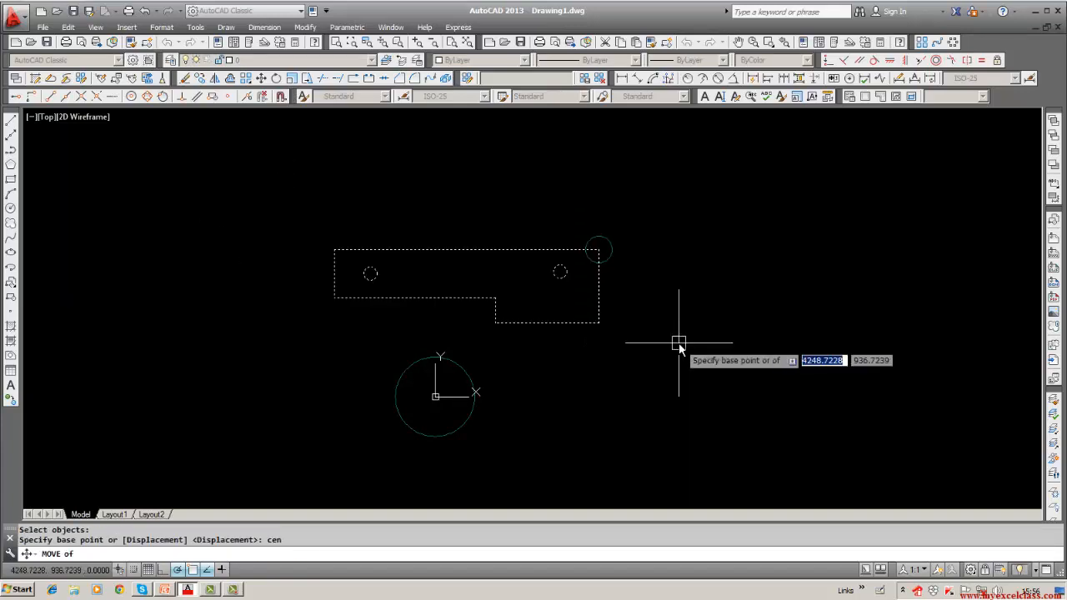
left_click(617, 252)
type("cen")
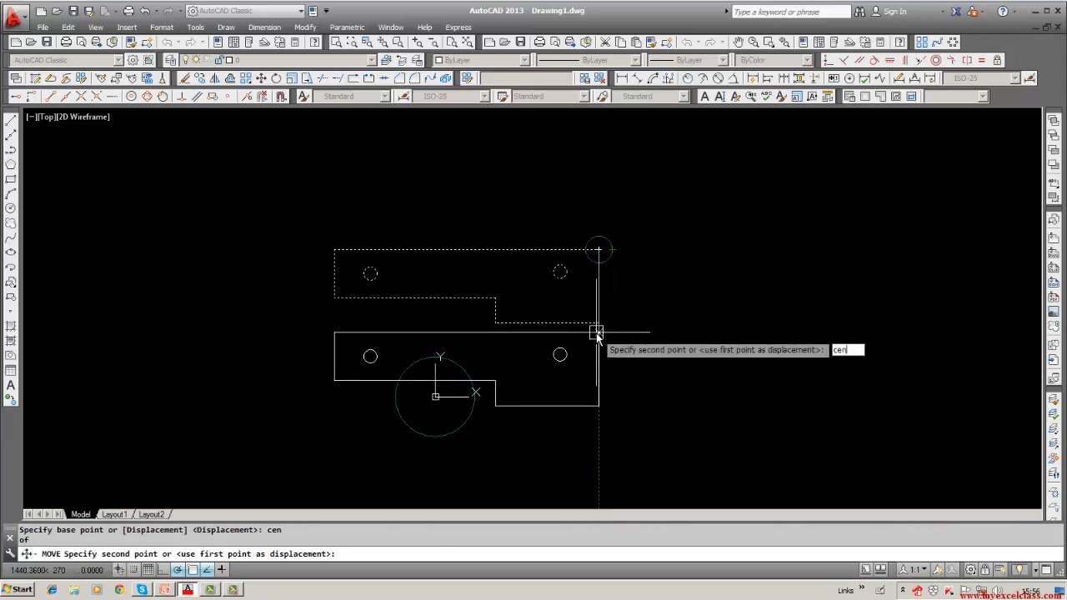
key("Return")
left_click(463, 365)
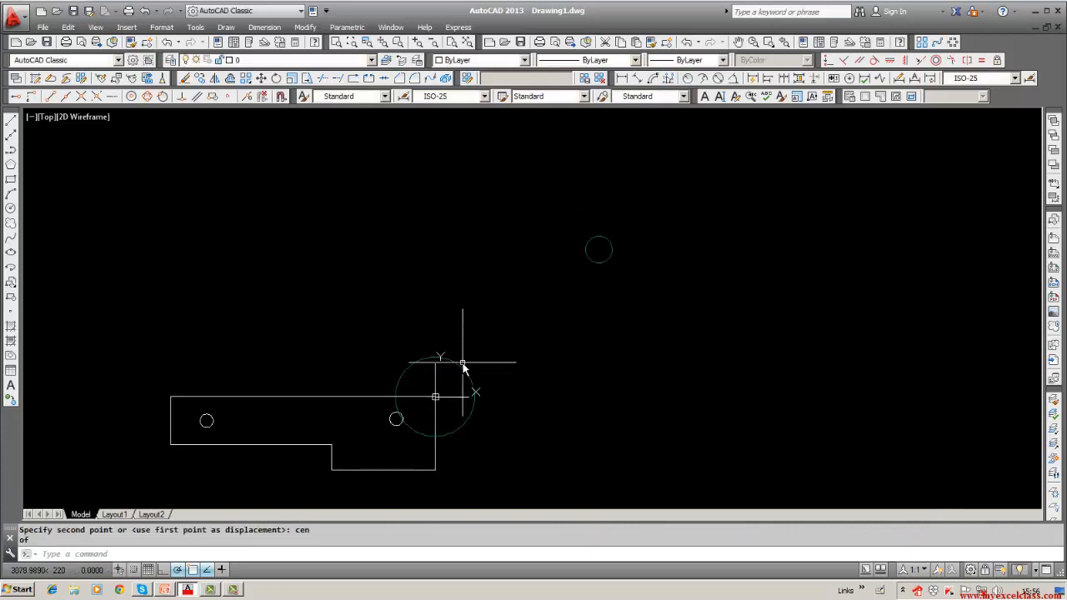
middle_click_drag(539, 365, 558, 328)
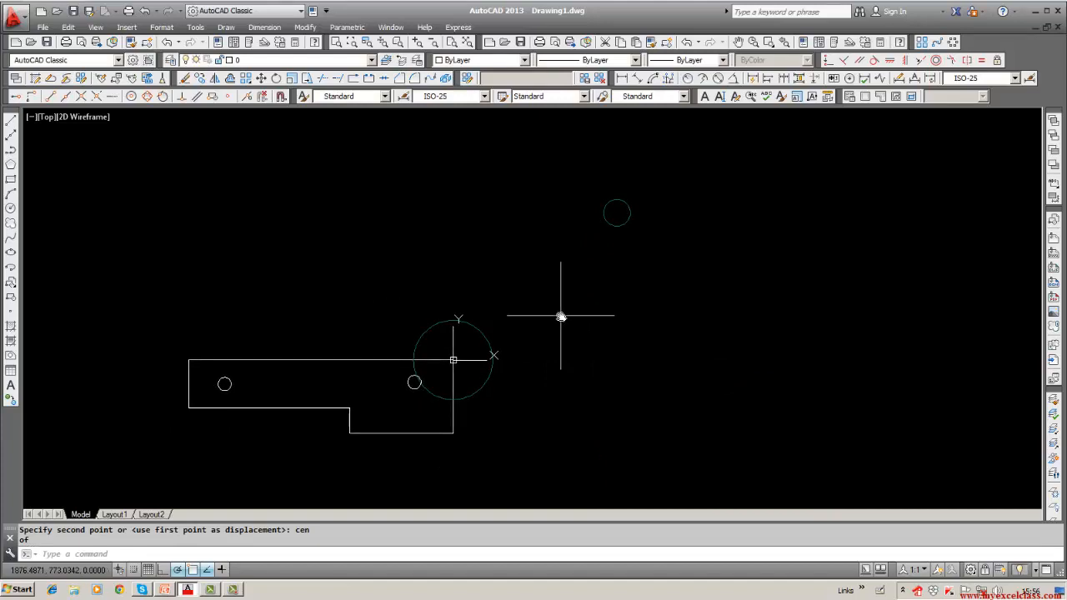
key("Escape")
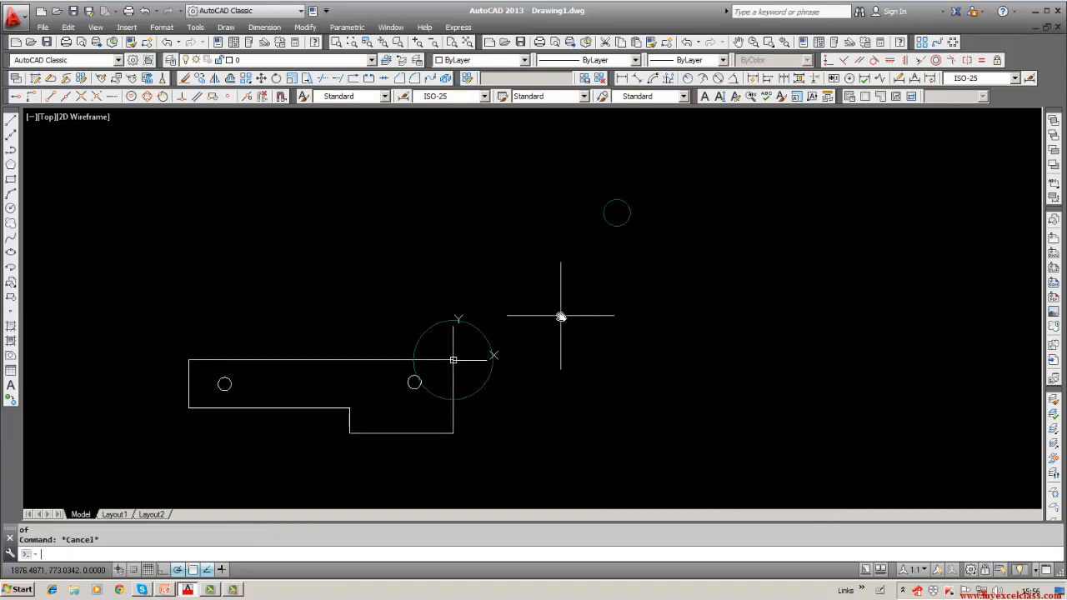
Unlock the DIM layer and erase the reference circle around the origin.
left_click(371, 61)
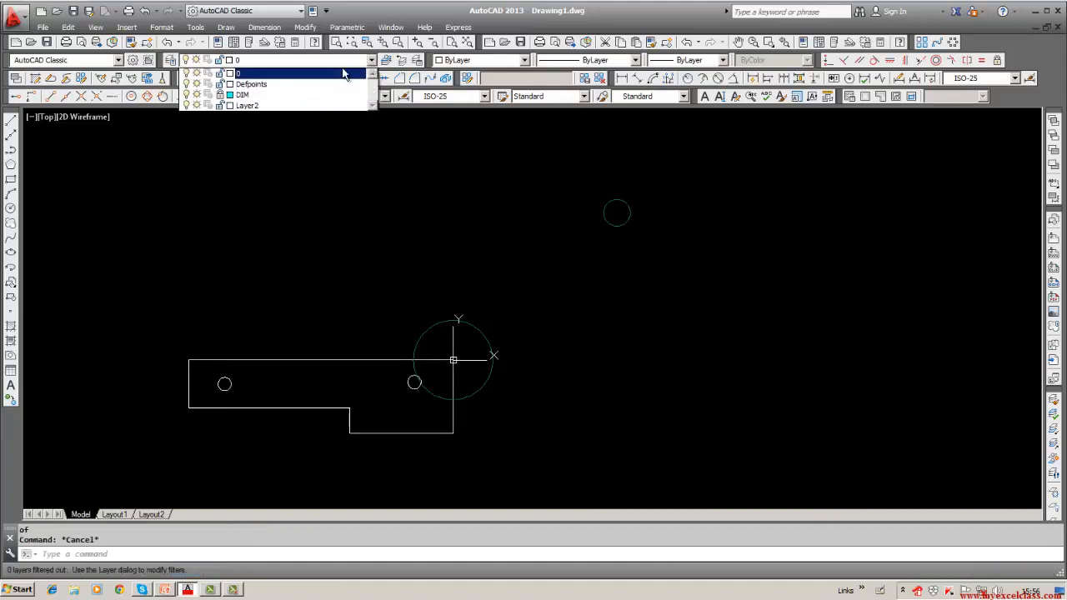
left_click(221, 96)
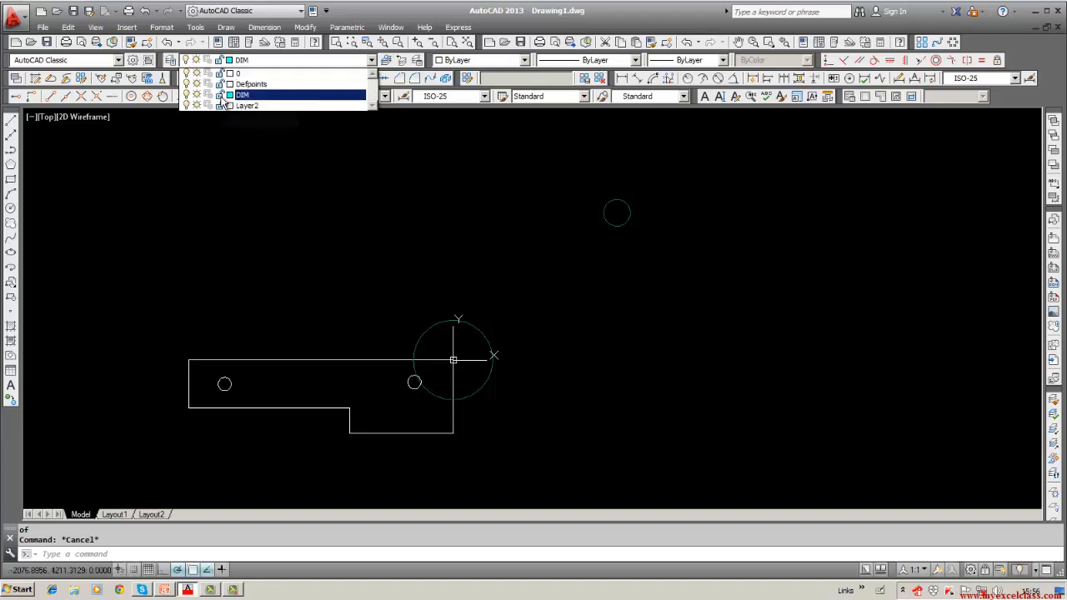
left_click(243, 95)
key("Return")
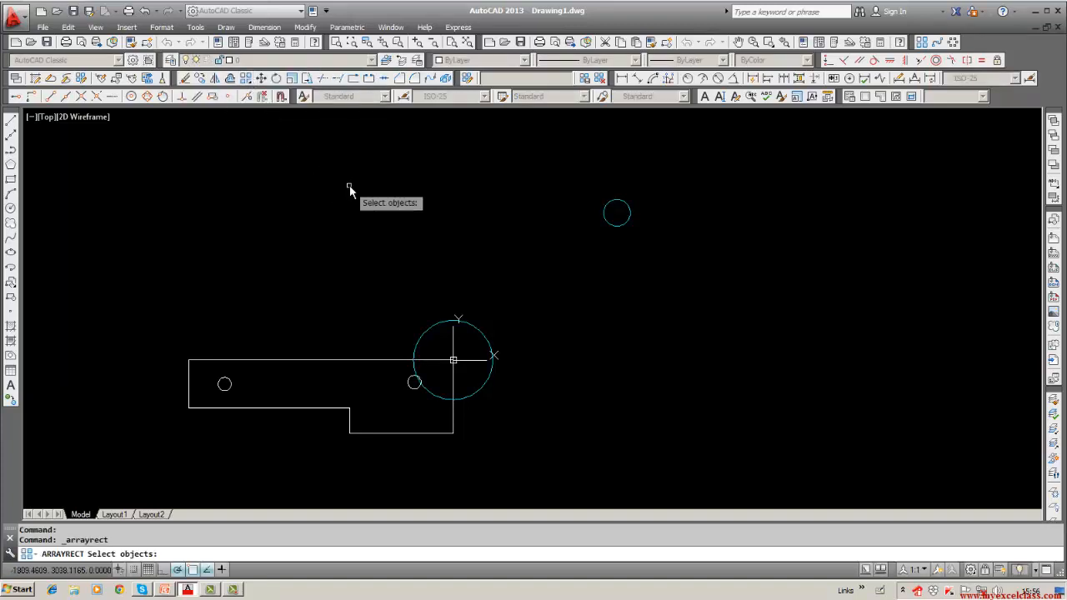
key("Escape")
left_click(191, 80)
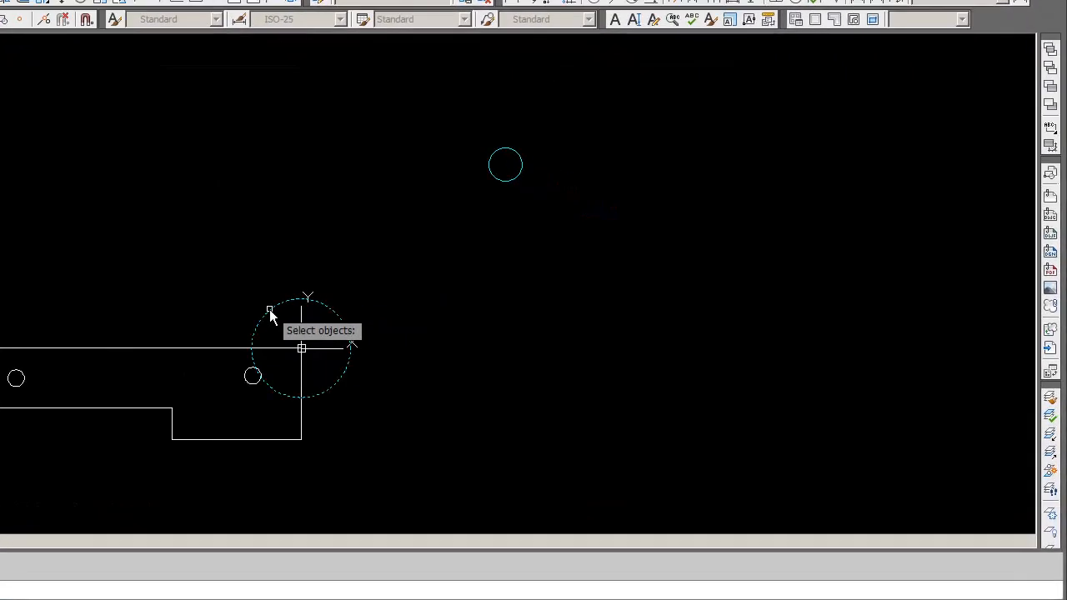
key("Return")
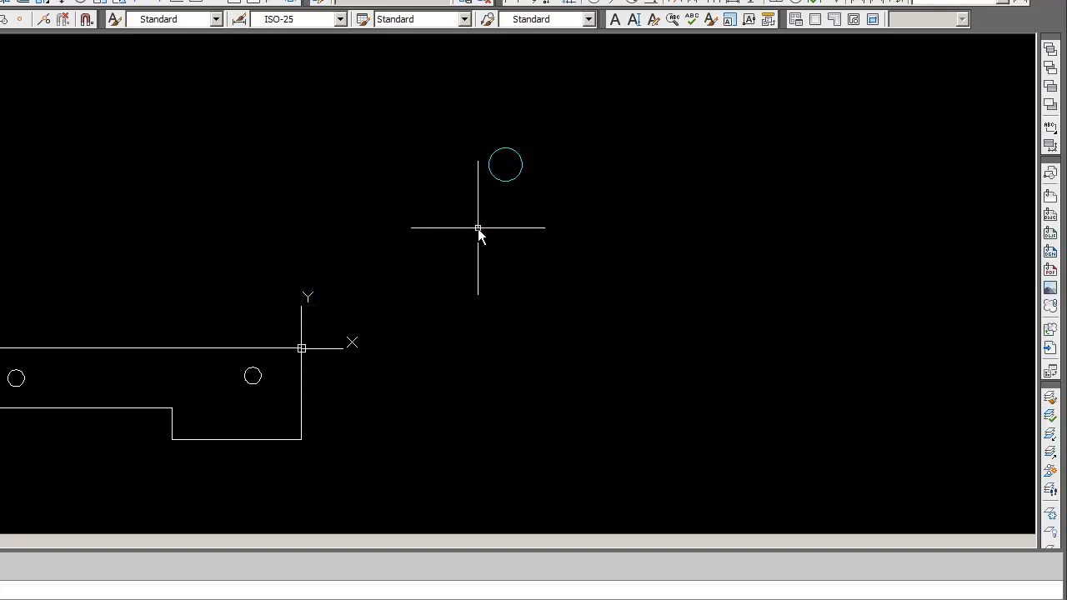
Add X and Y ordinate dimensions to the profile's upper-right corner at the origin.
middle_click_drag(478, 228, 566, 178)
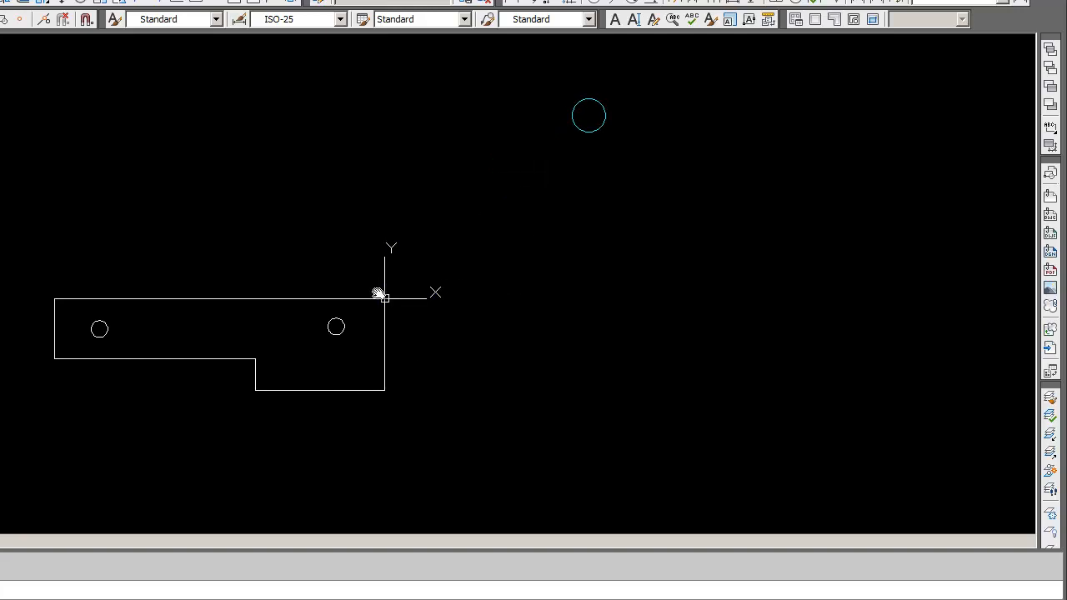
left_click(572, 3)
scroll(386, 297, "up", 5)
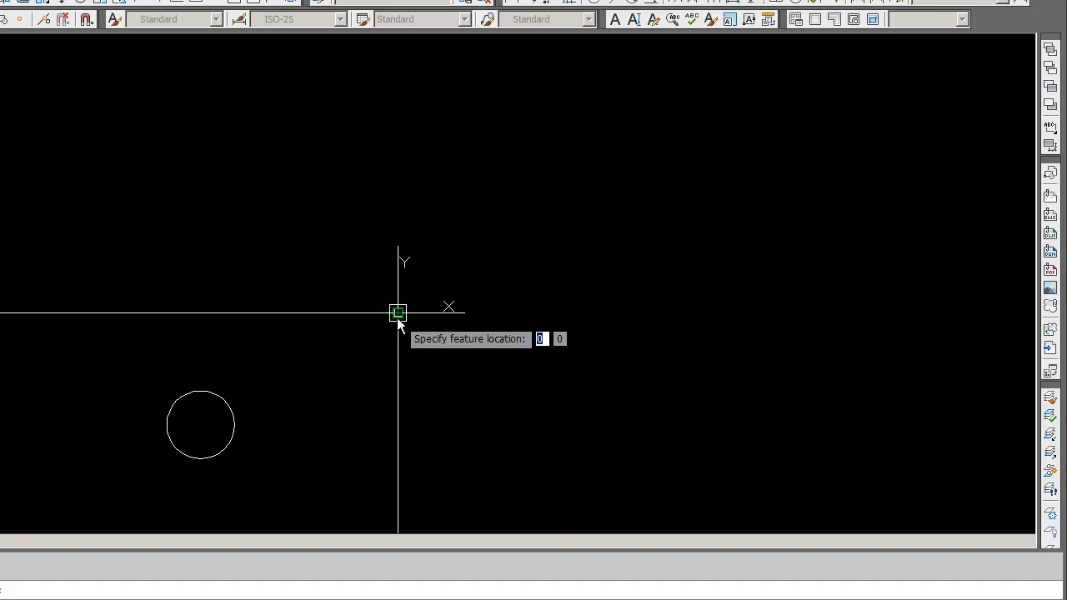
left_click(398, 313)
left_click(375, 235)
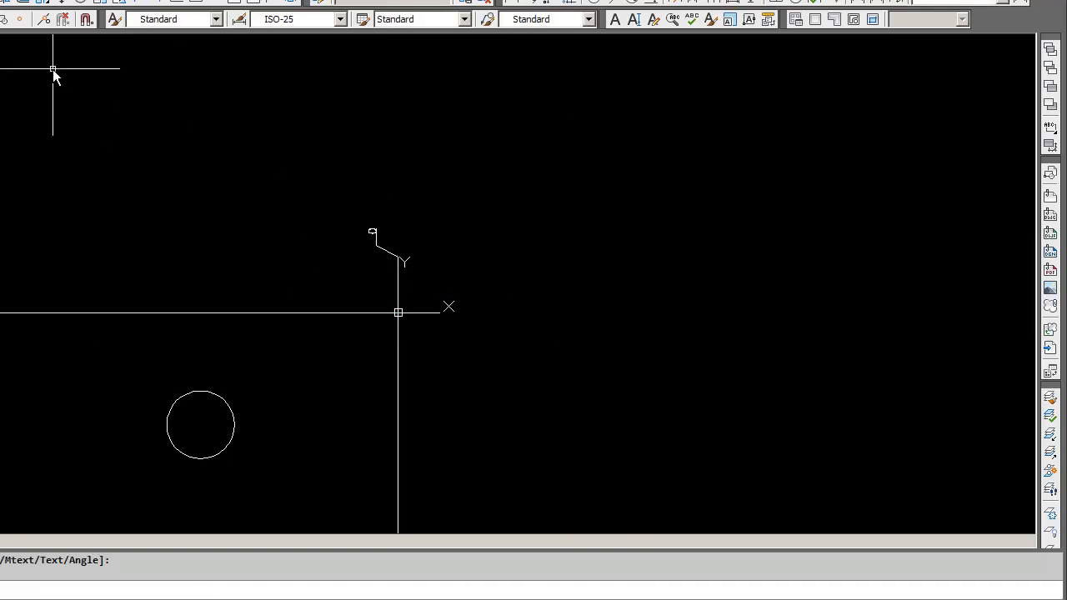
left_click(564, 3)
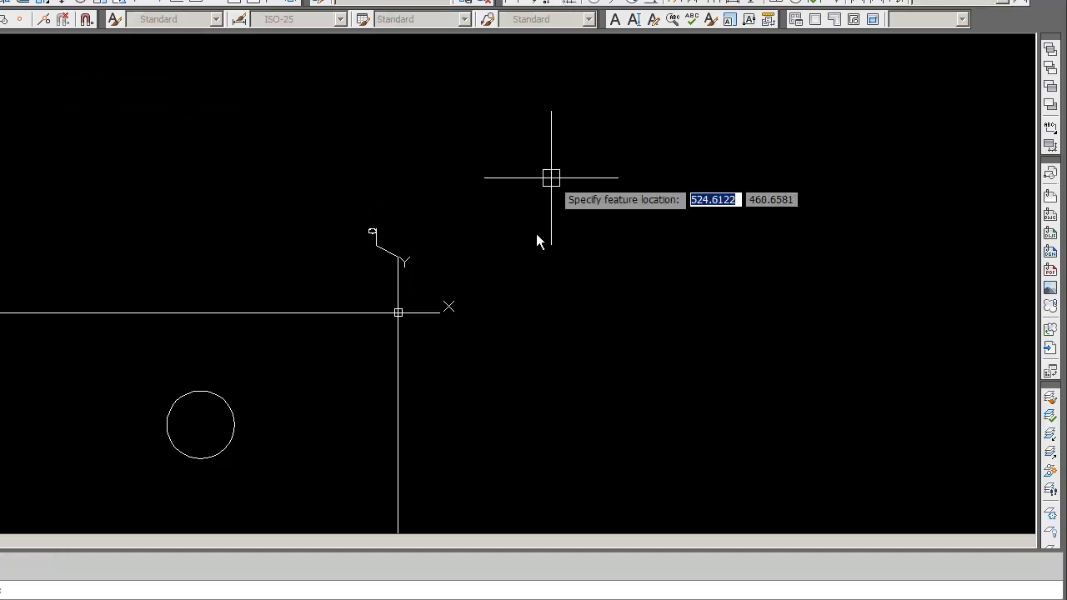
left_click(398, 312)
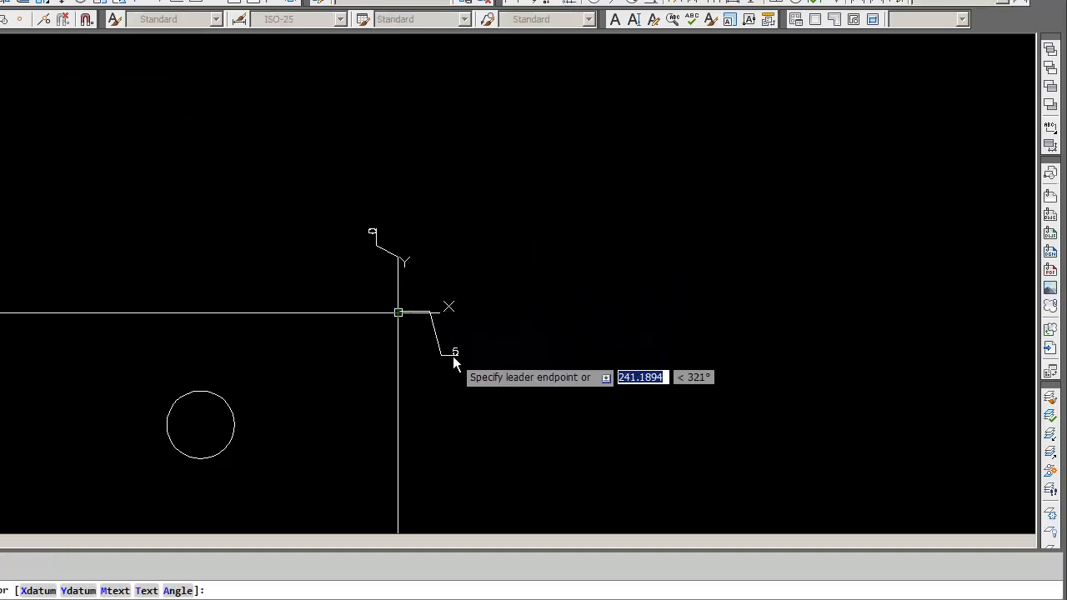
left_click(453, 355)
Add Y and X ordinate dimensions to the profile's lower-right corner.
middle_click_drag(453, 400, 453, 210)
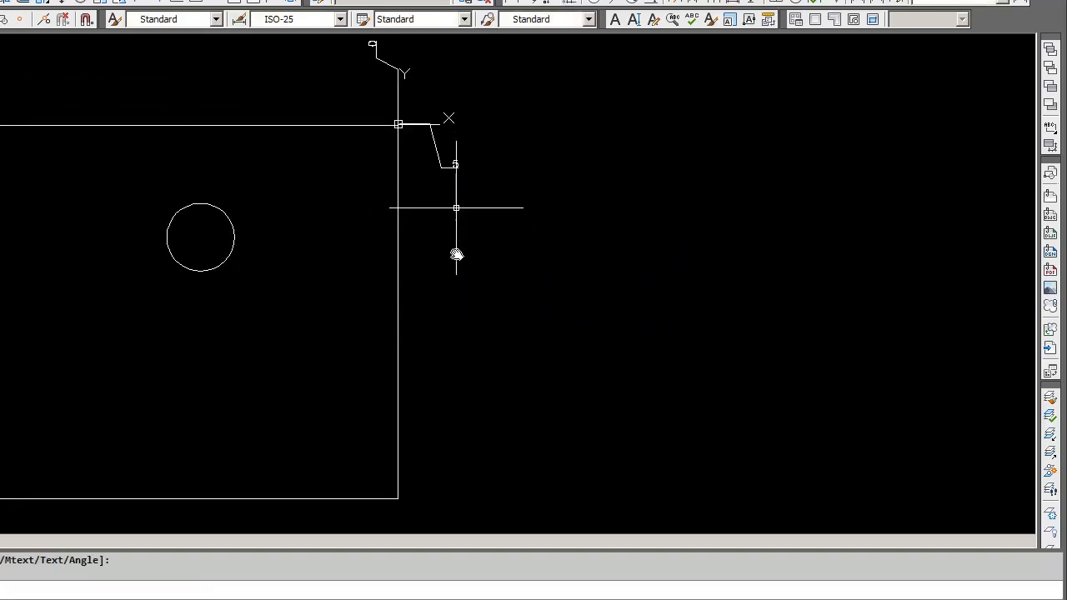
left_click(564, 3)
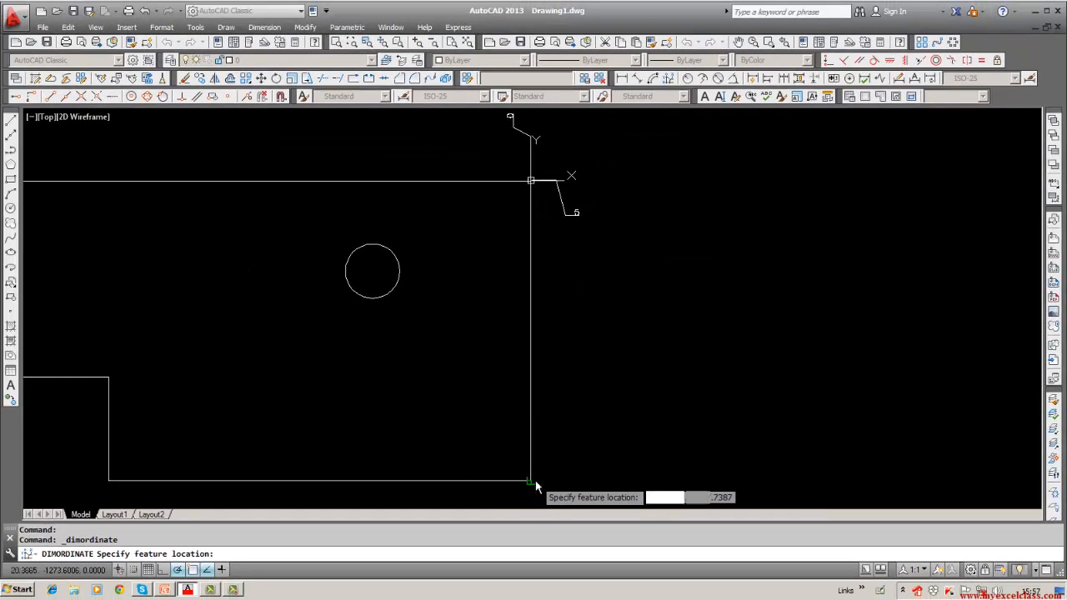
left_click(439, 494)
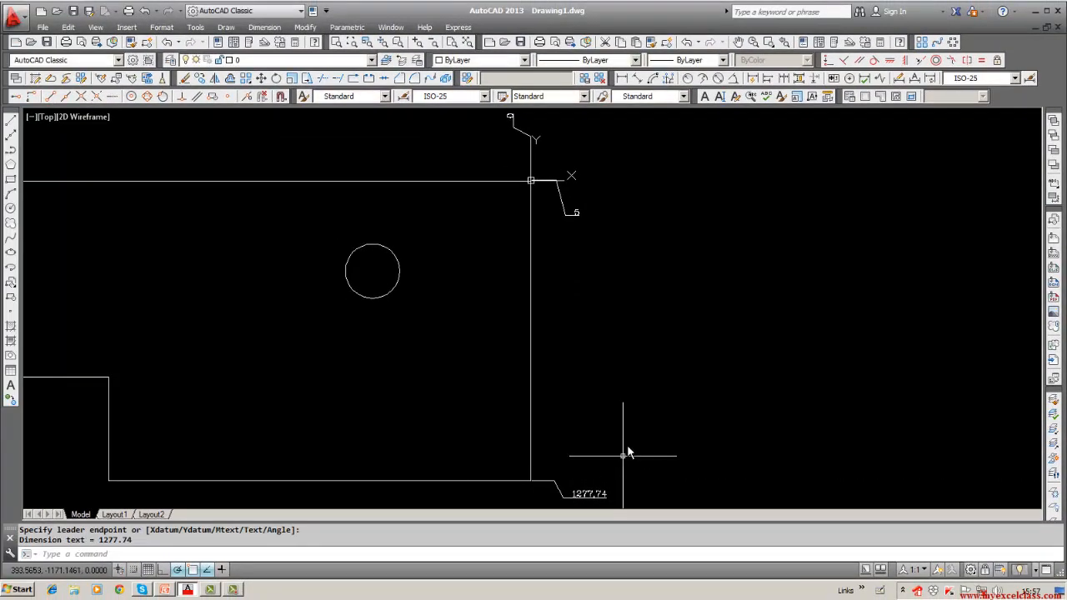
left_click(669, 79)
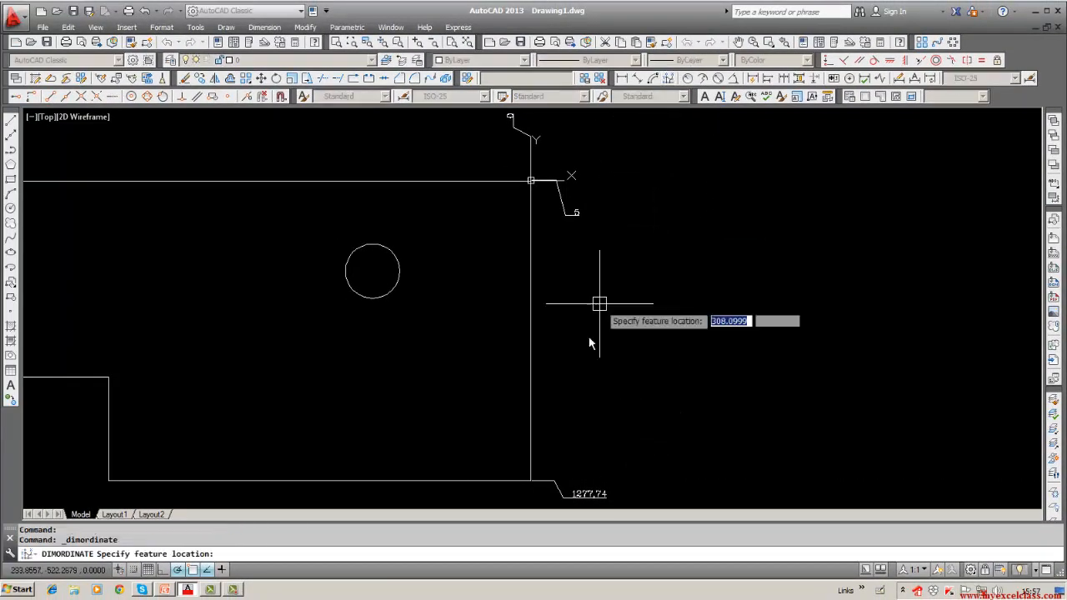
left_click(531, 481)
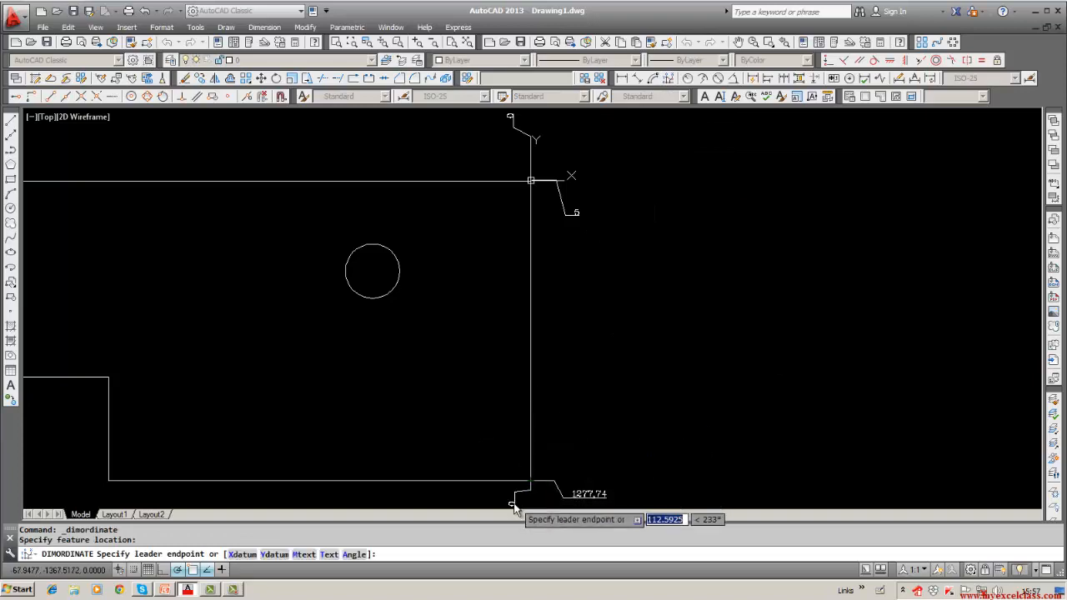
left_click(512, 504)
Add X and Y ordinate dimensions to the lower-left corner of the profile's deeper section.
middle_click_drag(510, 458, 564, 435)
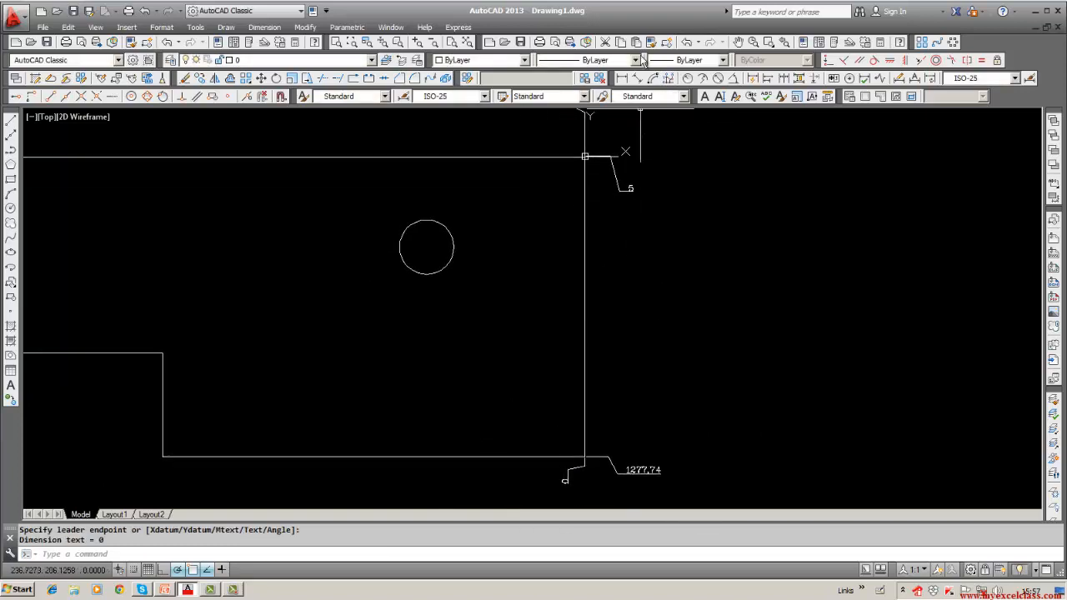
left_click(668, 79)
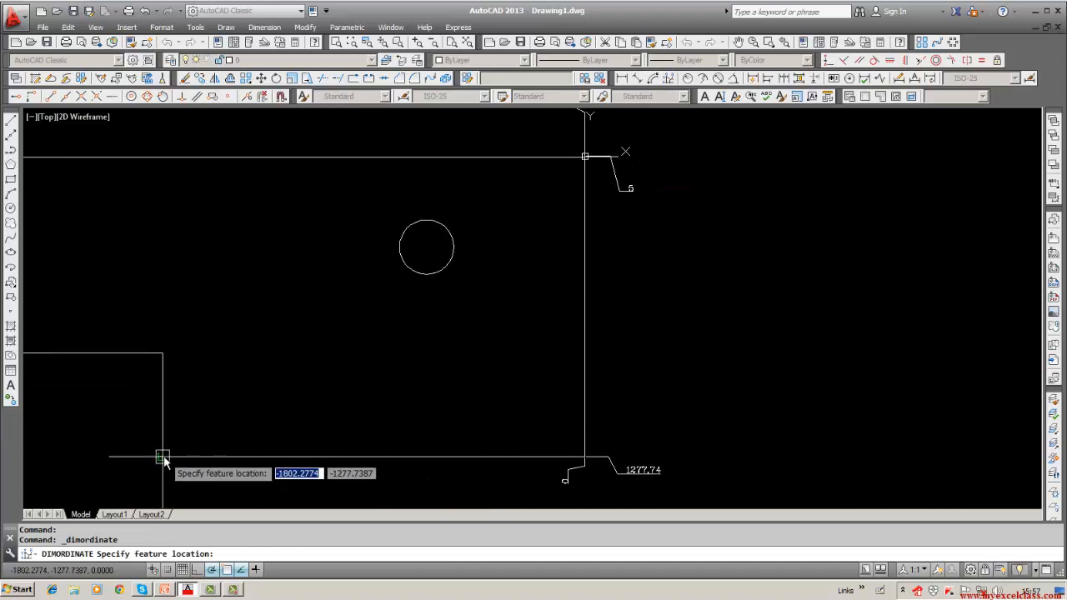
left_click(163, 456)
left_click(191, 501)
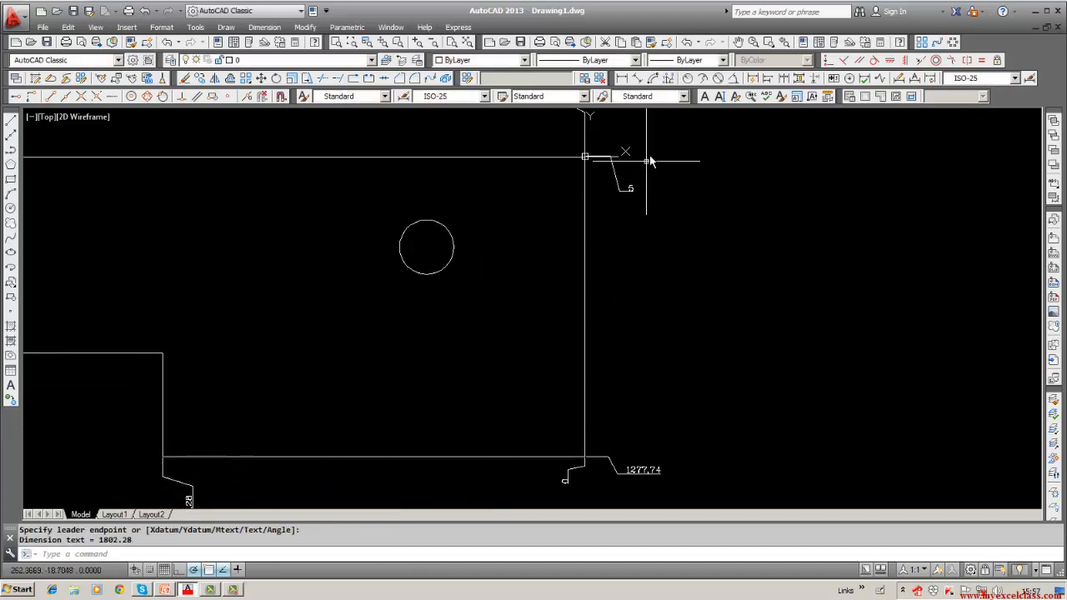
left_click(669, 79)
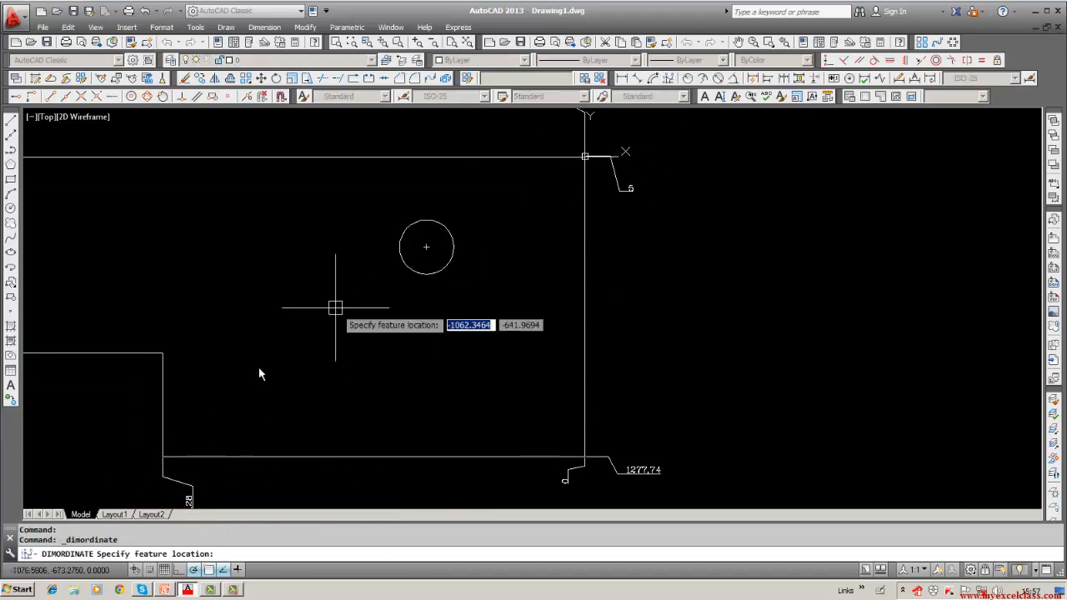
left_click(162, 456)
left_click(134, 474)
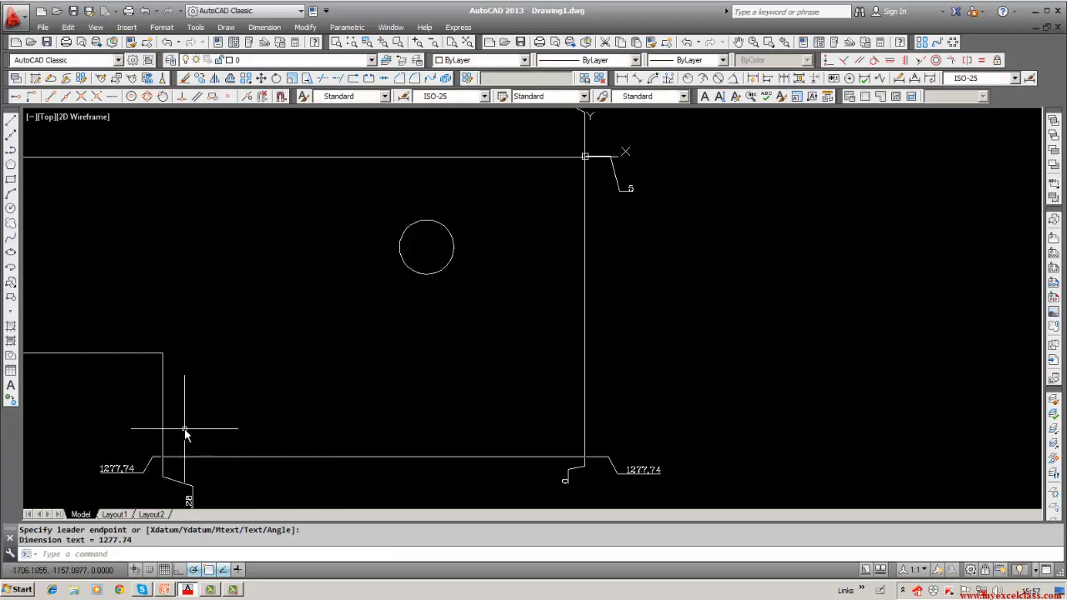
Add Y and X ordinate dimensions to the profile's inner step corner, where the shallow section meets the deeper one.
middle_click_drag(184, 431, 345, 428)
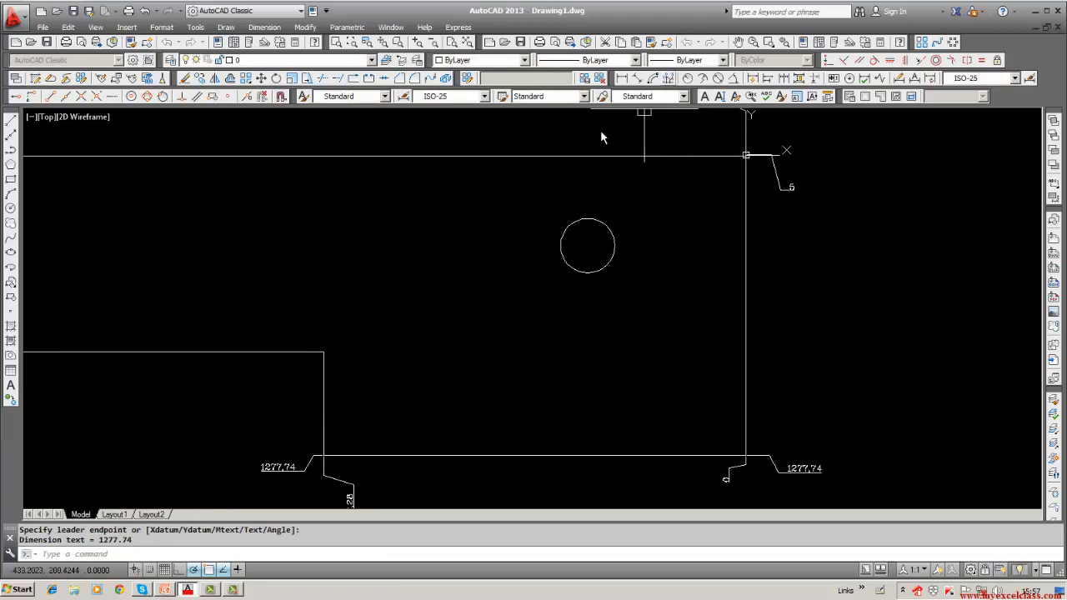
left_click(668, 79)
left_click(324, 353)
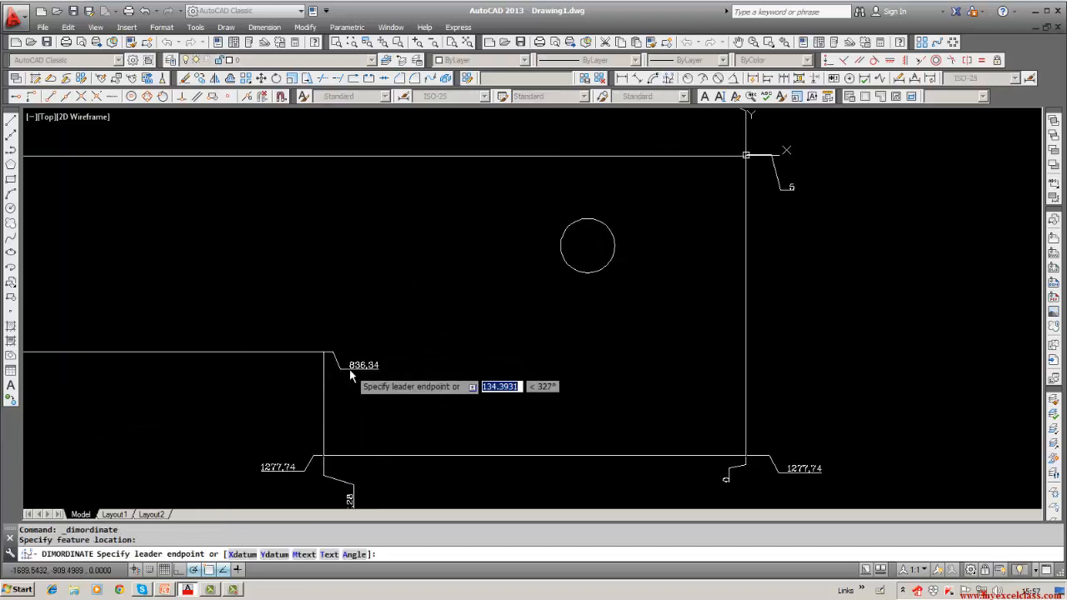
left_click(349, 370)
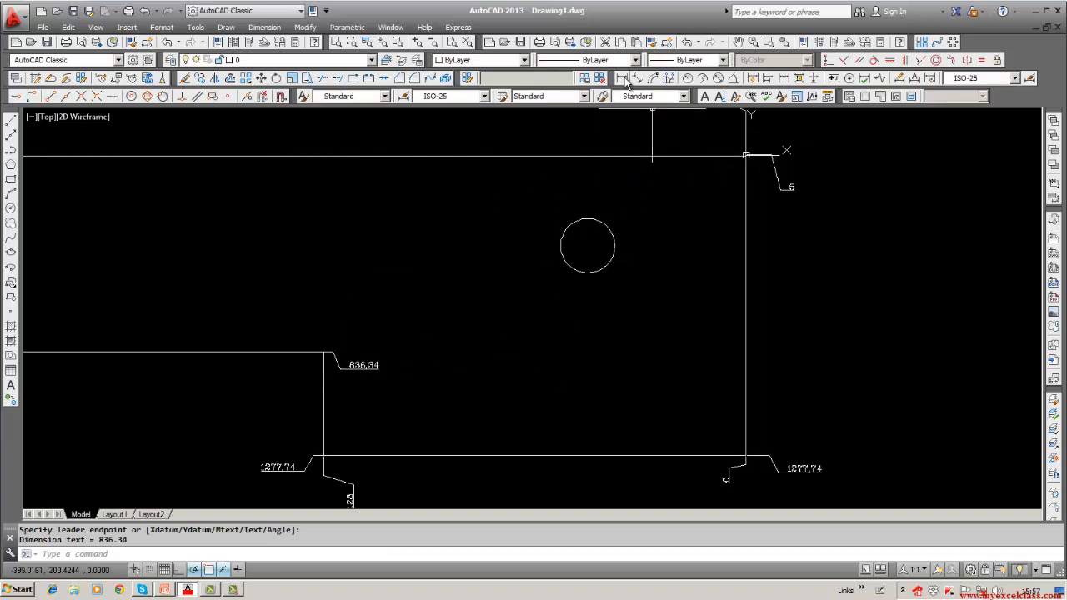
left_click(669, 79)
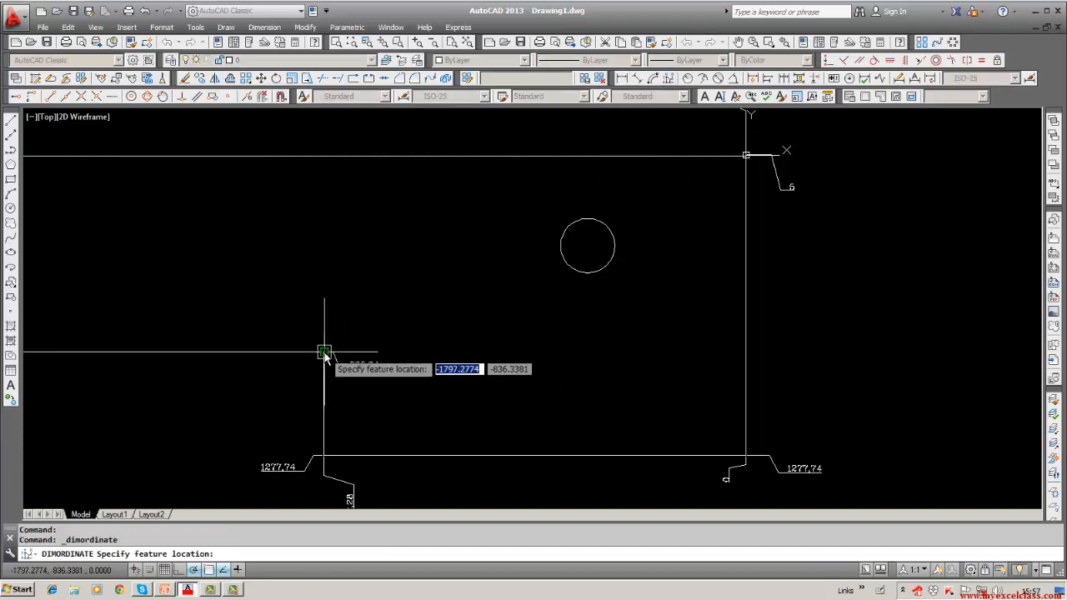
left_click(323, 353)
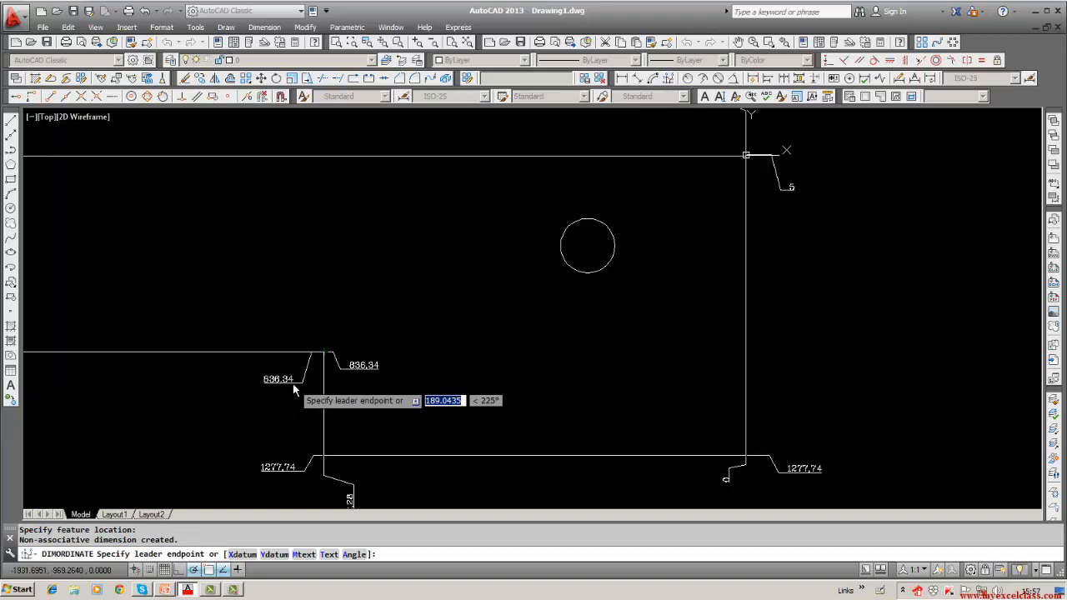
left_click(310, 321)
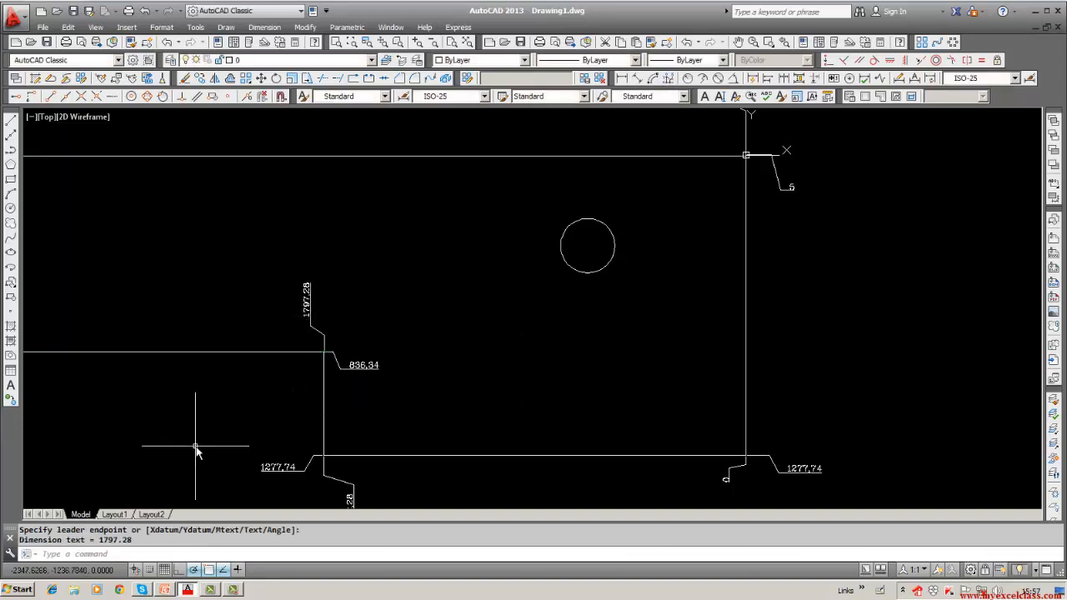
Add X and Y ordinate dimensions to the centre of the right-hand circle in the profile.
middle_click_drag(195, 445, 452, 445)
middle_click_drag(159, 453, 400, 457)
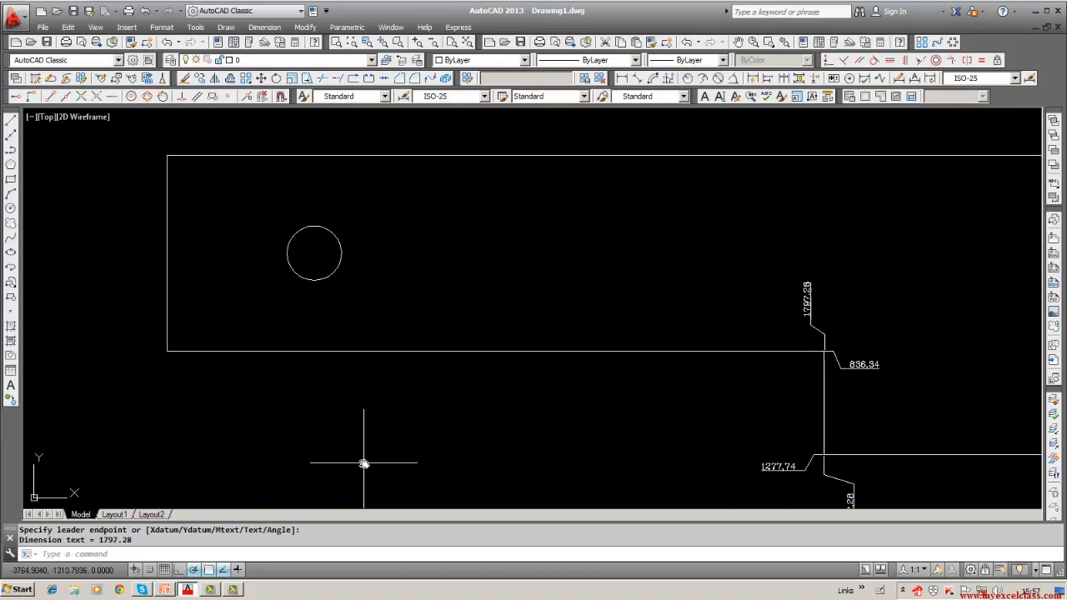
middle_click_drag(572, 199, 195, 214)
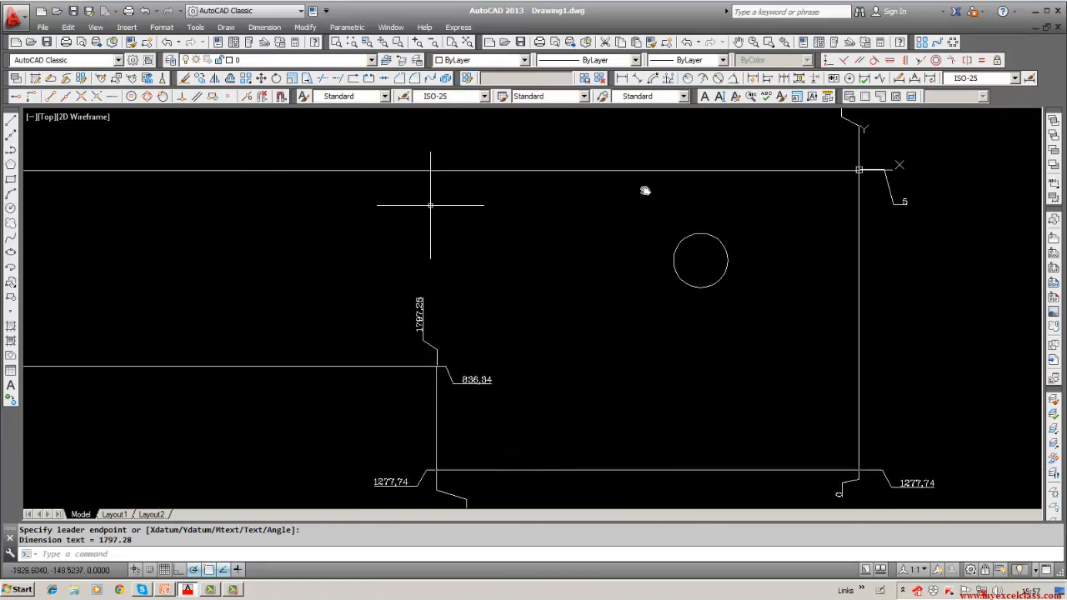
left_click(667, 79)
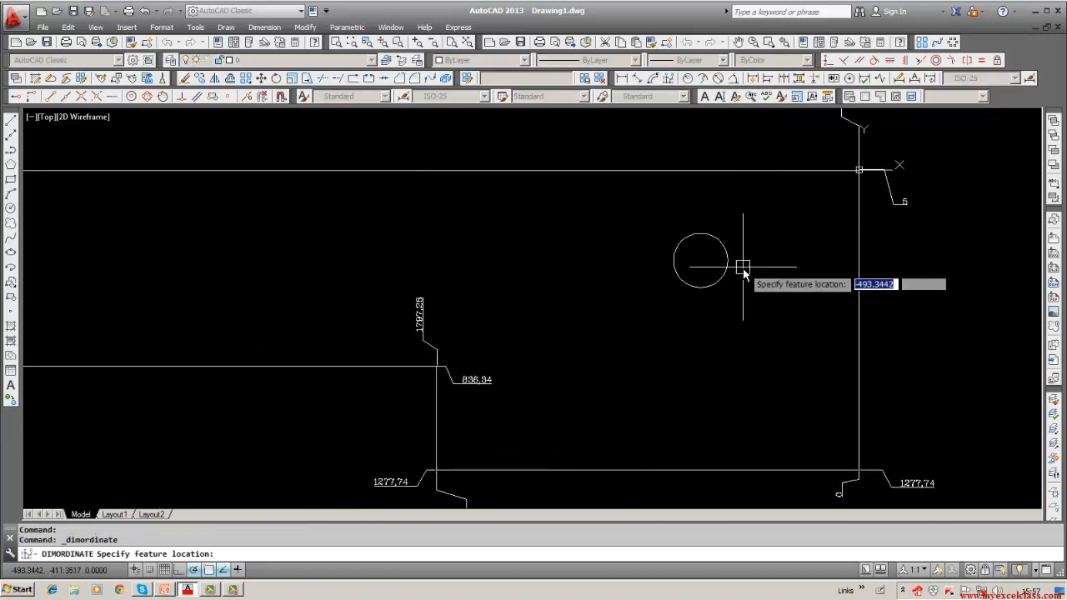
left_click(700, 261)
left_click(722, 159)
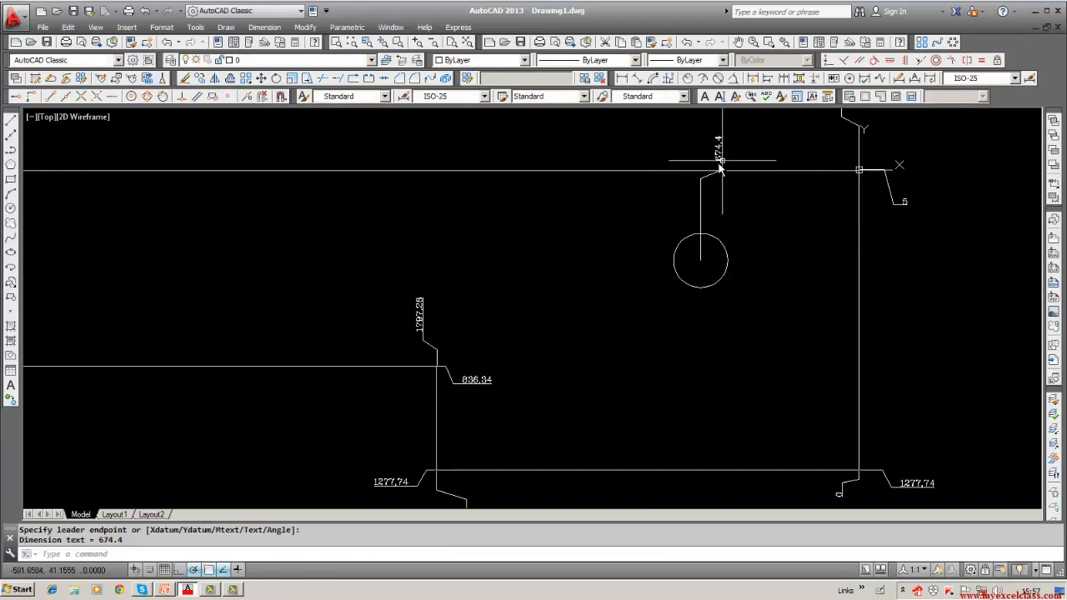
left_click(667, 79)
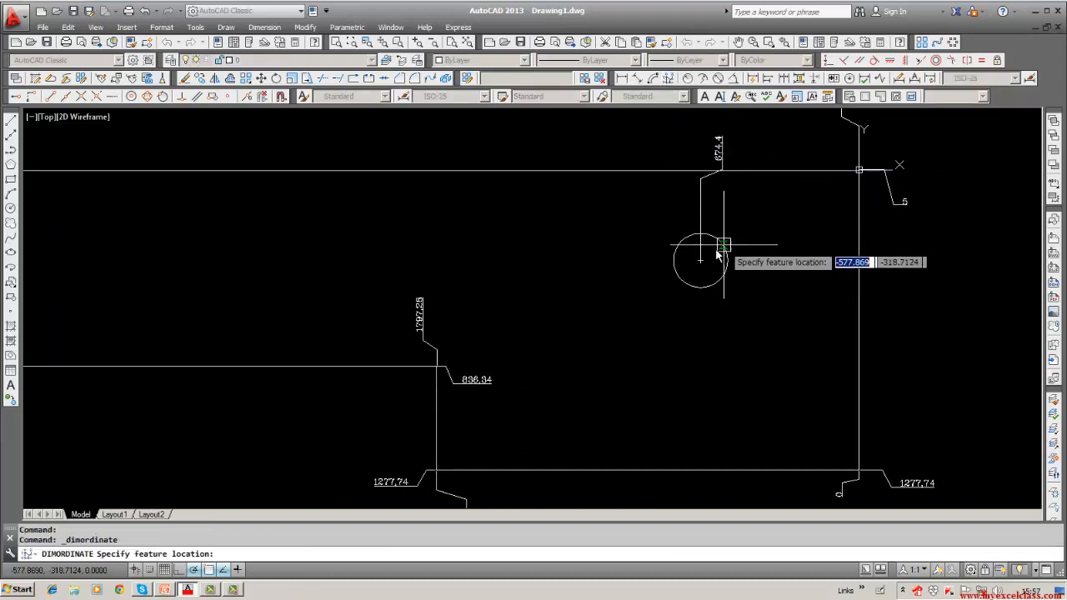
left_click(700, 260)
left_click(912, 305)
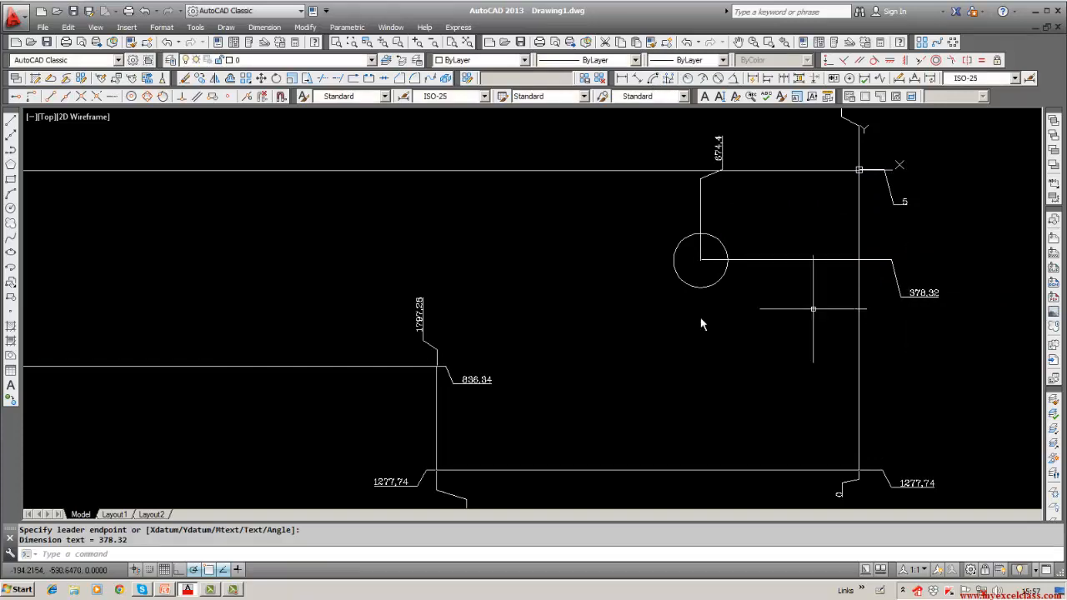
Add X and Y ordinate dimensions to the centre of the left-hand circle in the profile.
middle_click_drag(700, 322, 876, 322)
mouse_move(312, 325)
middle_mouse_down()
mouse_move(453, 326)
mouse_move(676, 272)
middle_mouse_up()
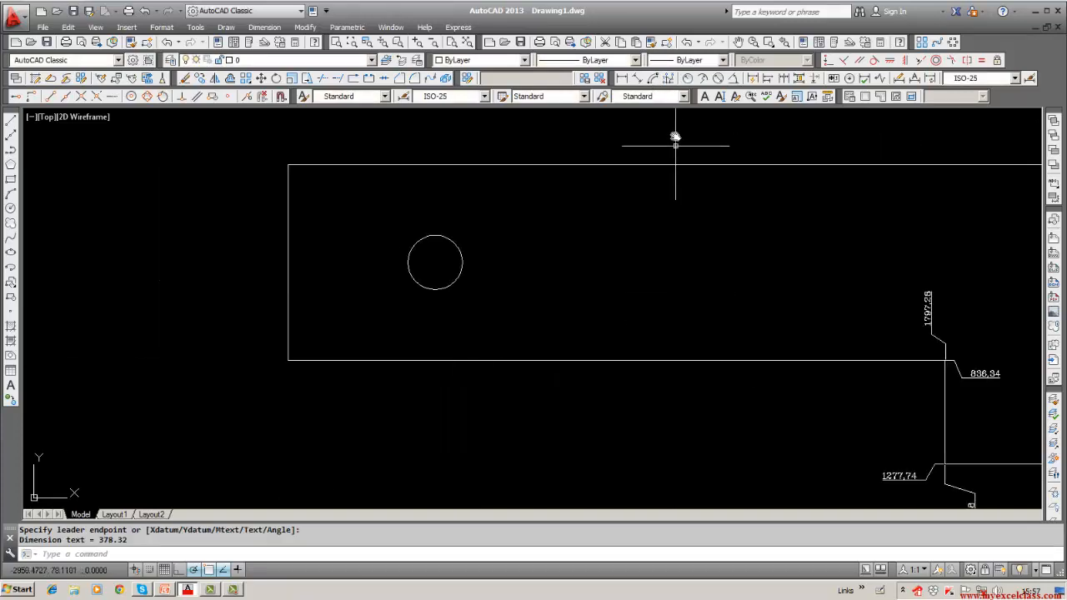
left_click(668, 79)
left_click(436, 263)
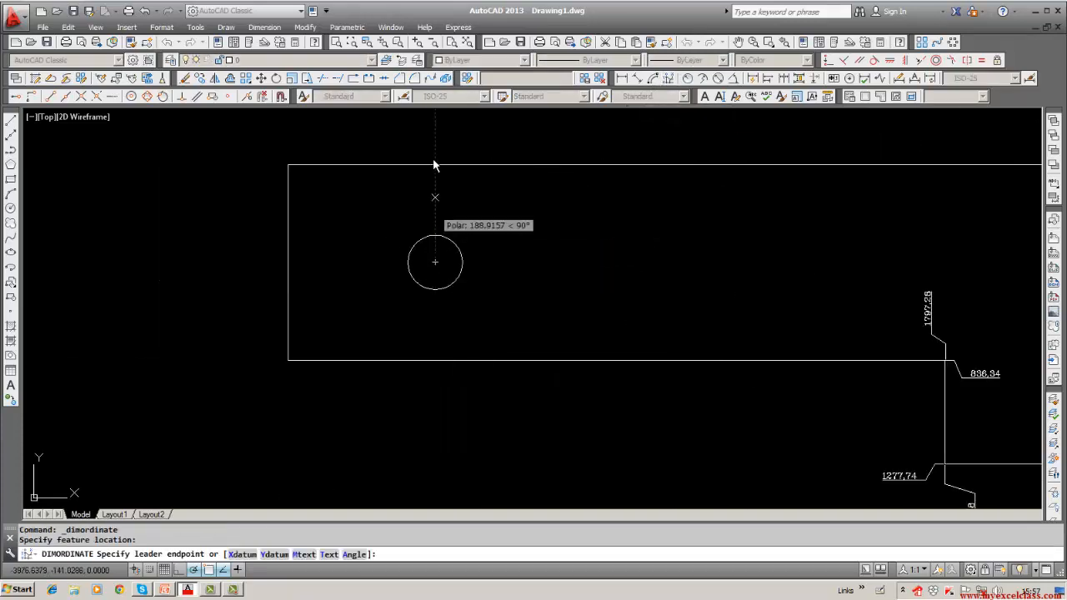
left_click(417, 152)
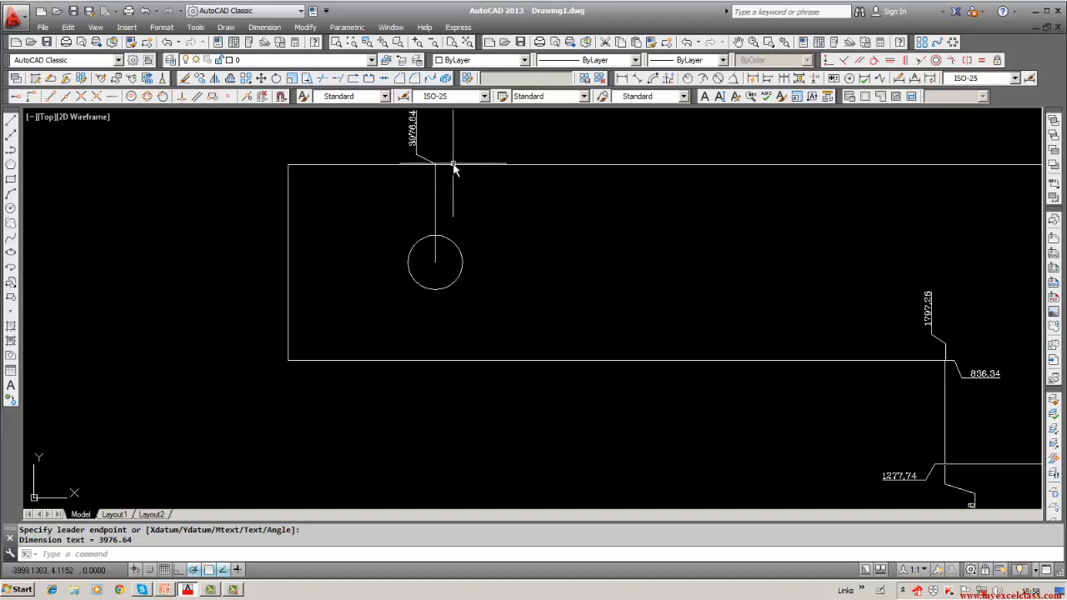
left_click(669, 80)
left_click(435, 262)
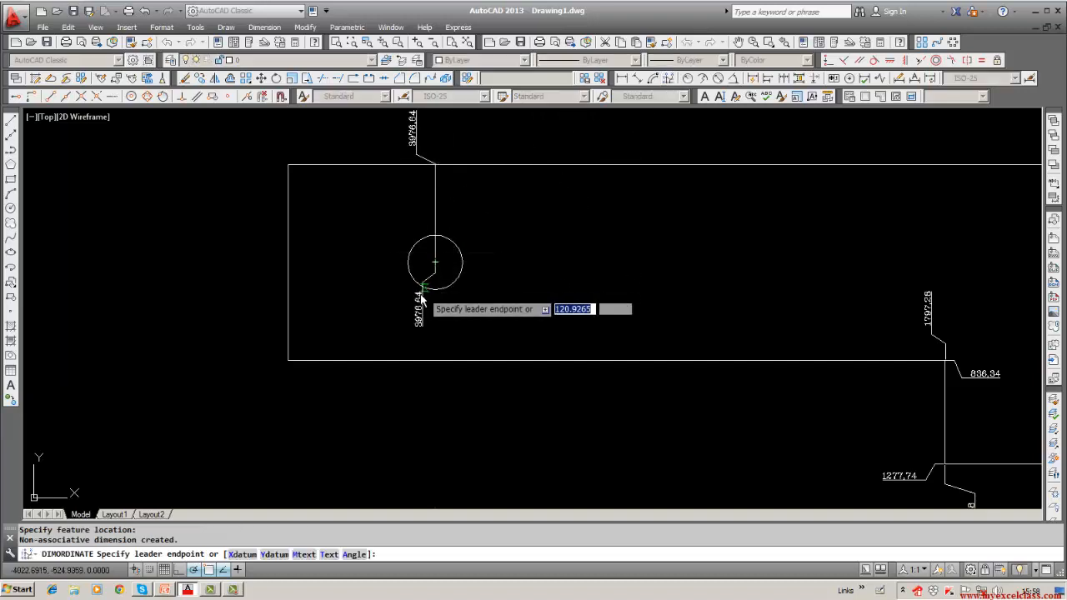
left_click(267, 227)
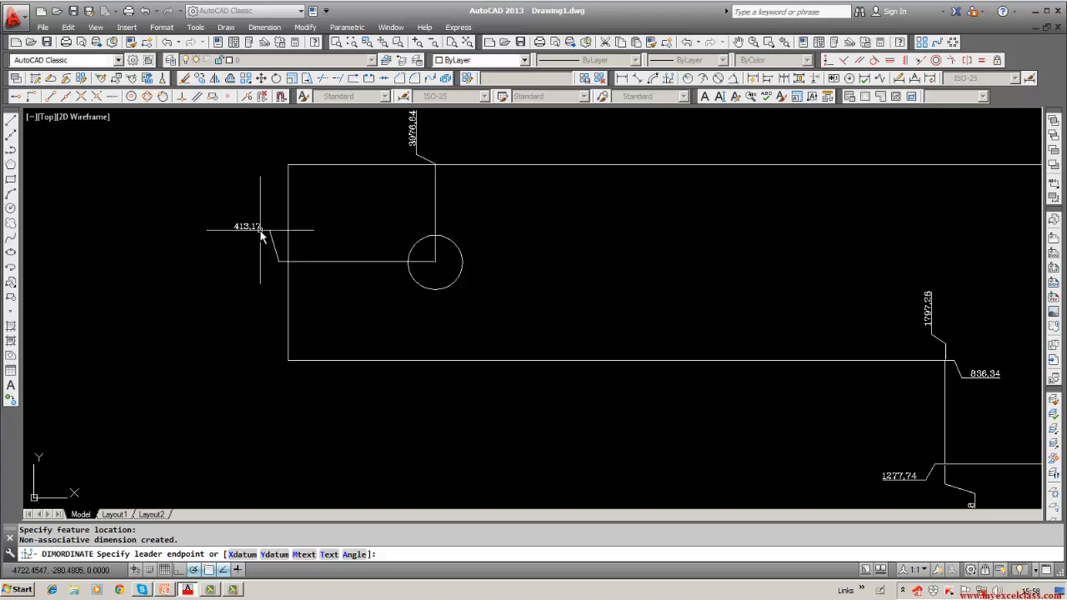
Add X ordinate dimensions to the lower-left and upper-left corners of the profile's shallow section.
left_click(669, 80)
left_click(288, 360)
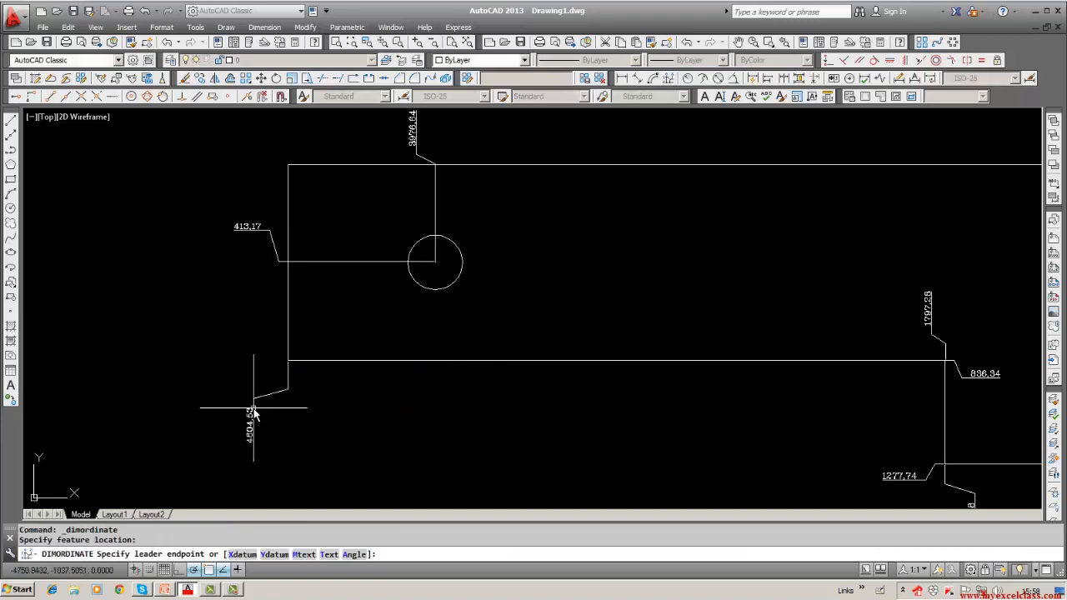
left_click(254, 409)
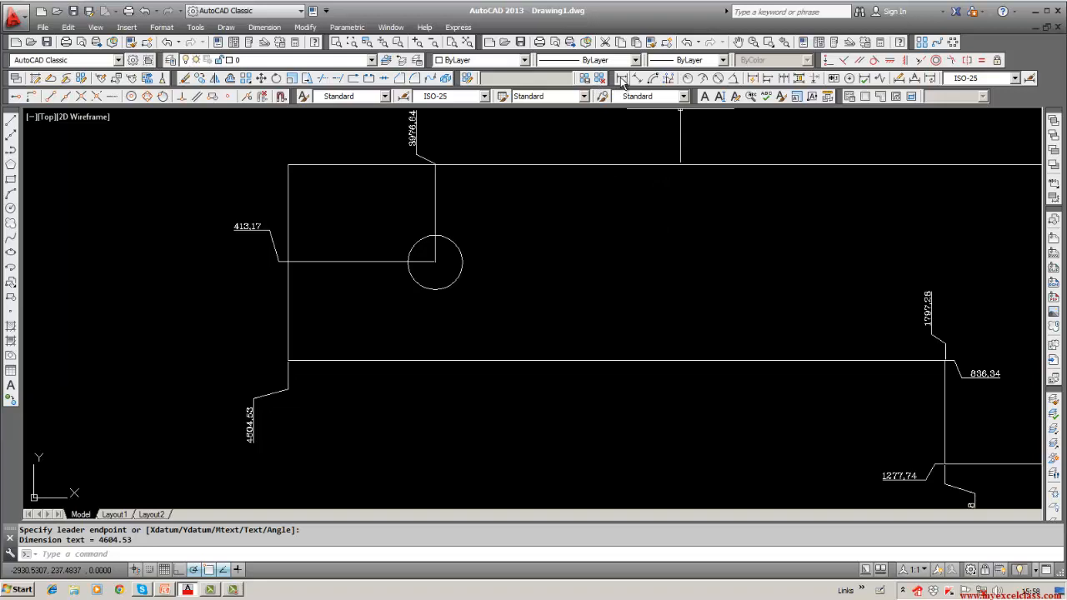
left_click(668, 79)
left_click(288, 164)
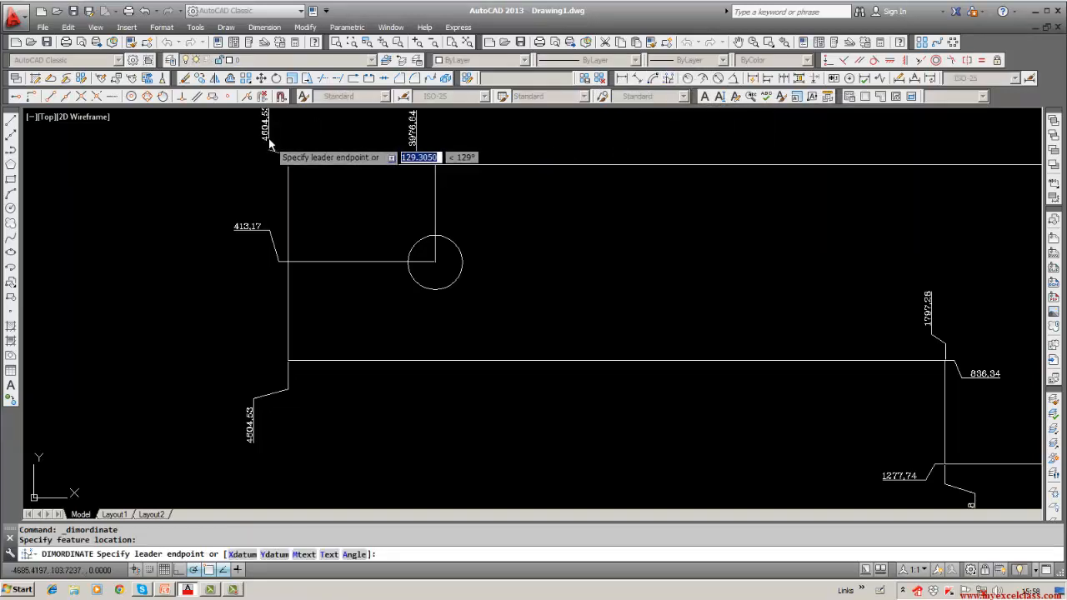
left_click(269, 142)
Move the whole profile with its circles and ordinate dimensions from its upper-right corner intersection to the centre of the cyan circle.
scroll(281, 246, "down", 4)
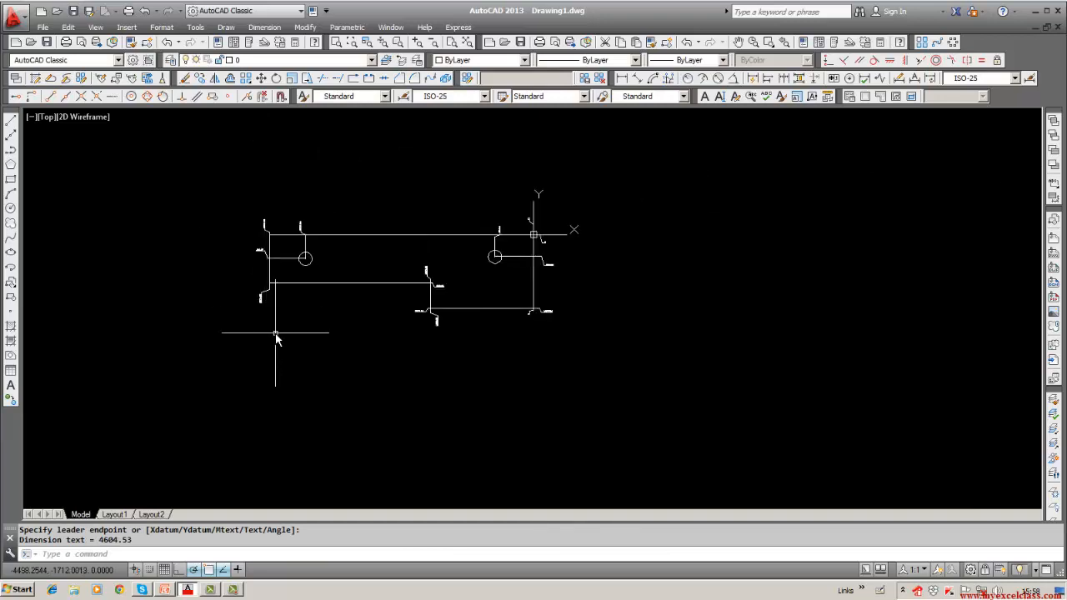
middle_click_drag(278, 334, 282, 375)
scroll(282, 376, "down", 2)
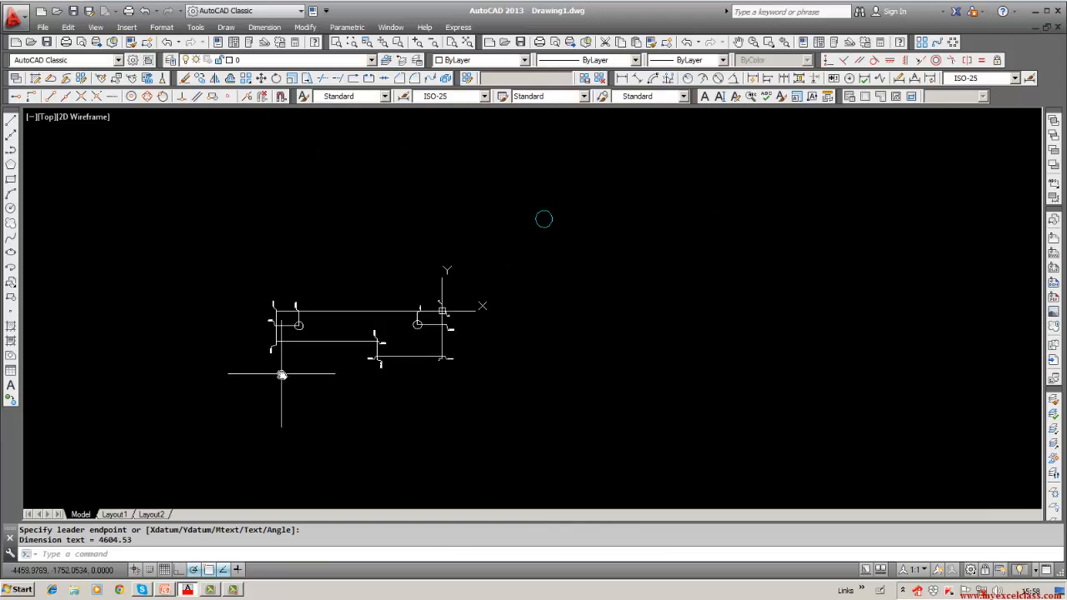
key("Return")
type("w")
key("Return")
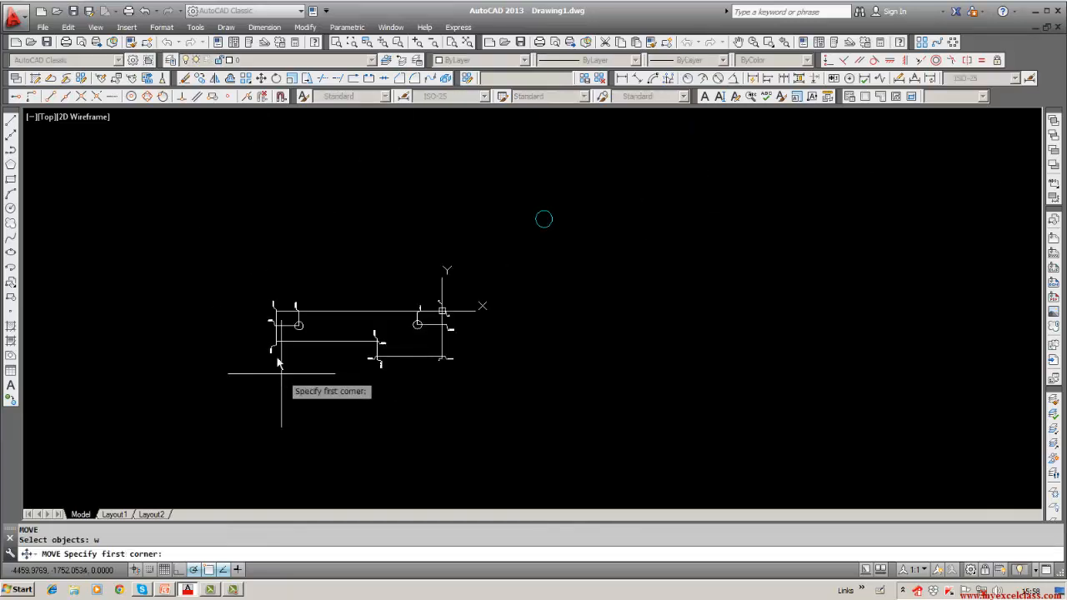
left_click(260, 275)
left_click(498, 422)
scroll(419, 321, "up", 5)
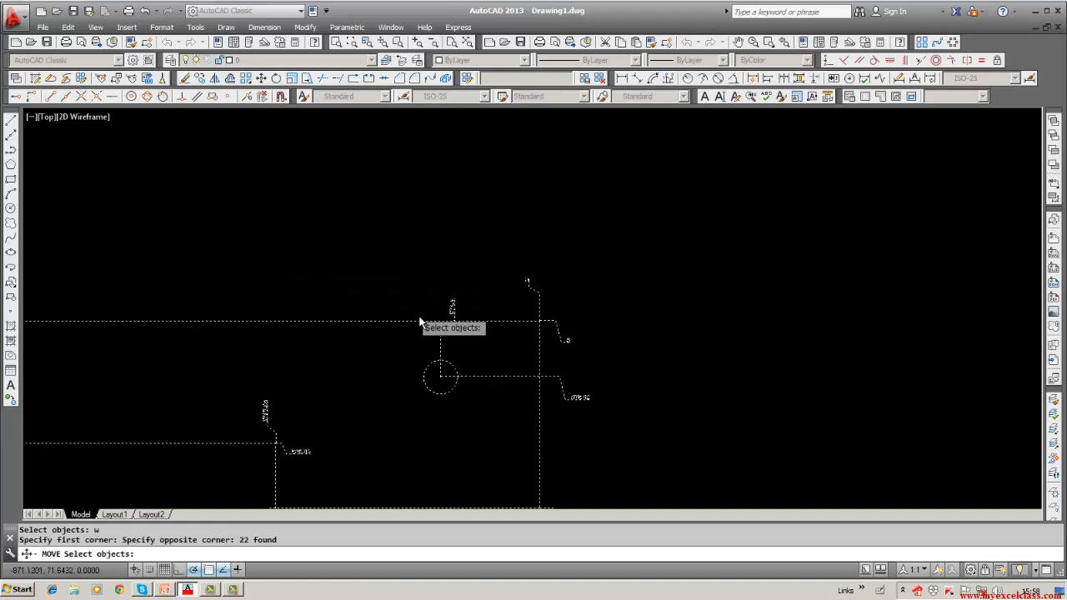
scroll(457, 331, "up", 5)
key("Return")
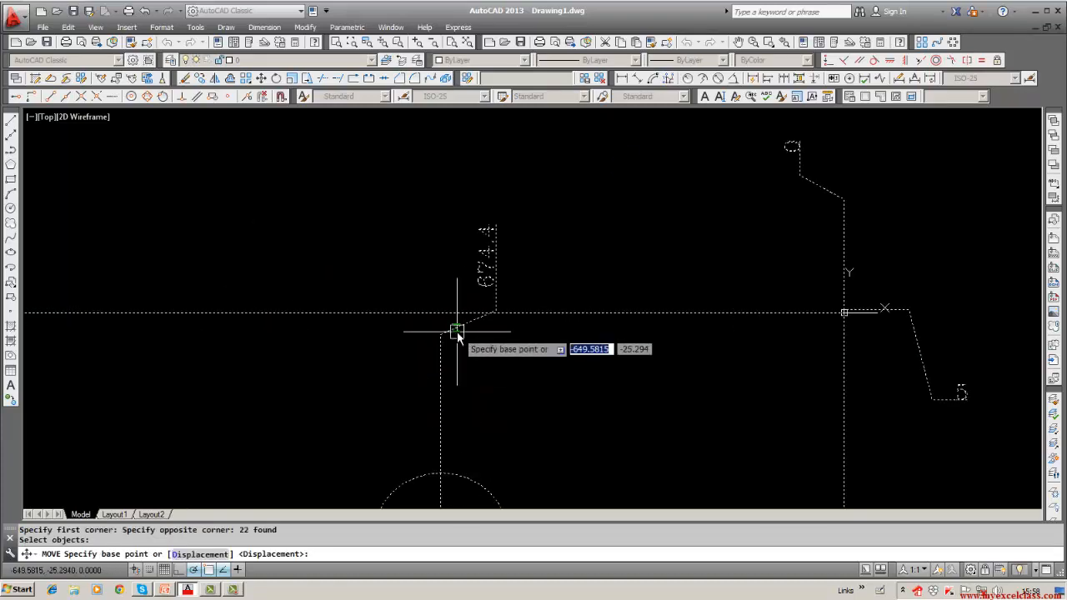
type("int")
key("Return")
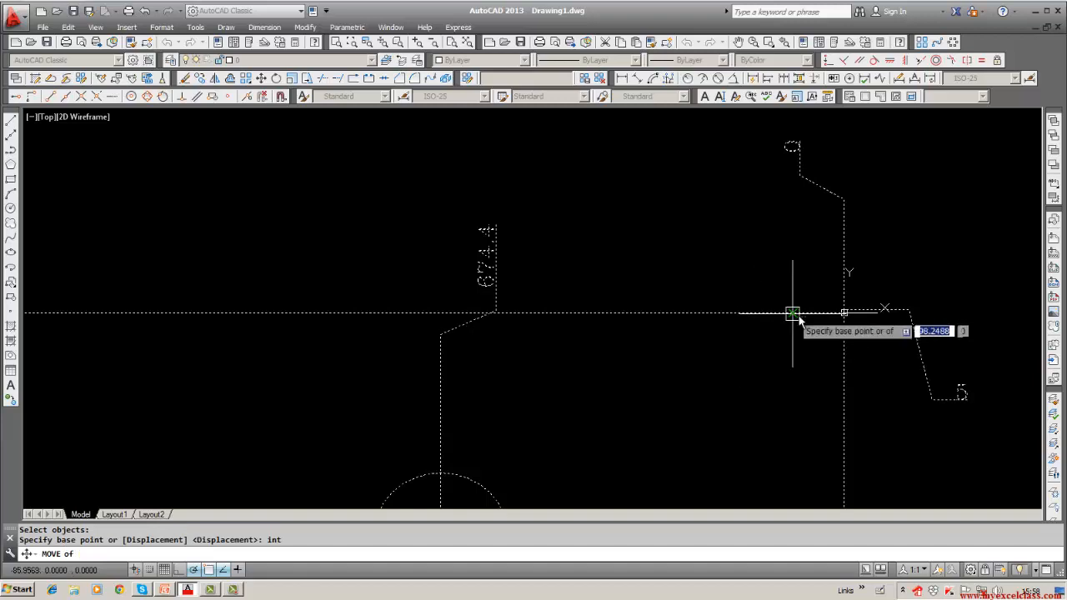
scroll(814, 315, "up", 4)
middle_click_drag(833, 312, 422, 426)
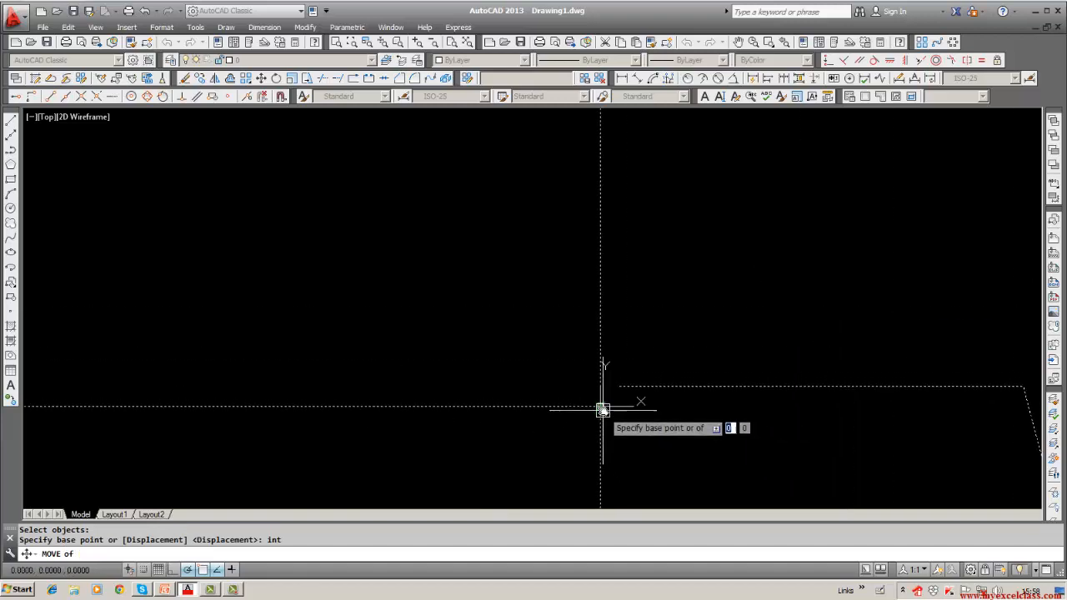
left_click(601, 407)
scroll(585, 421, "down", 4)
middle_click_drag(738, 239, 572, 411)
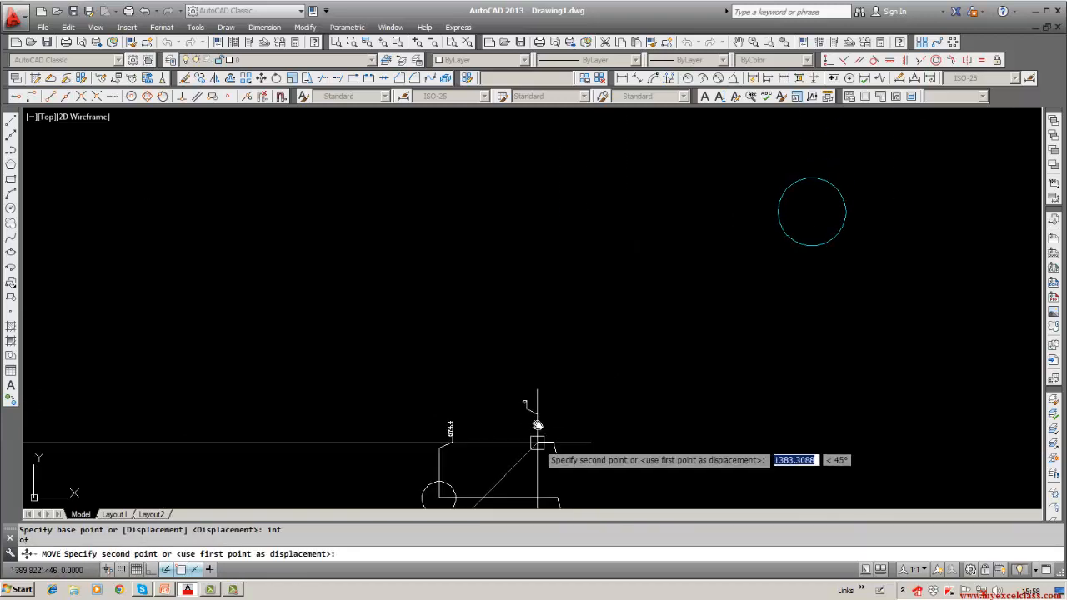
scroll(546, 405, "down", 1)
type("ce")
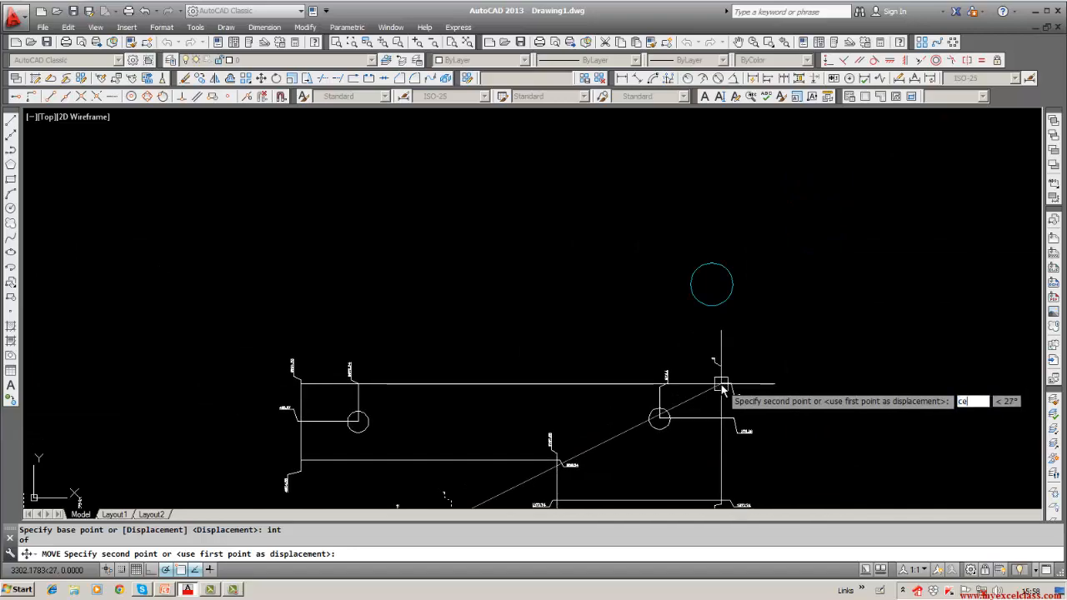
type("n")
key("Return")
left_click(706, 307)
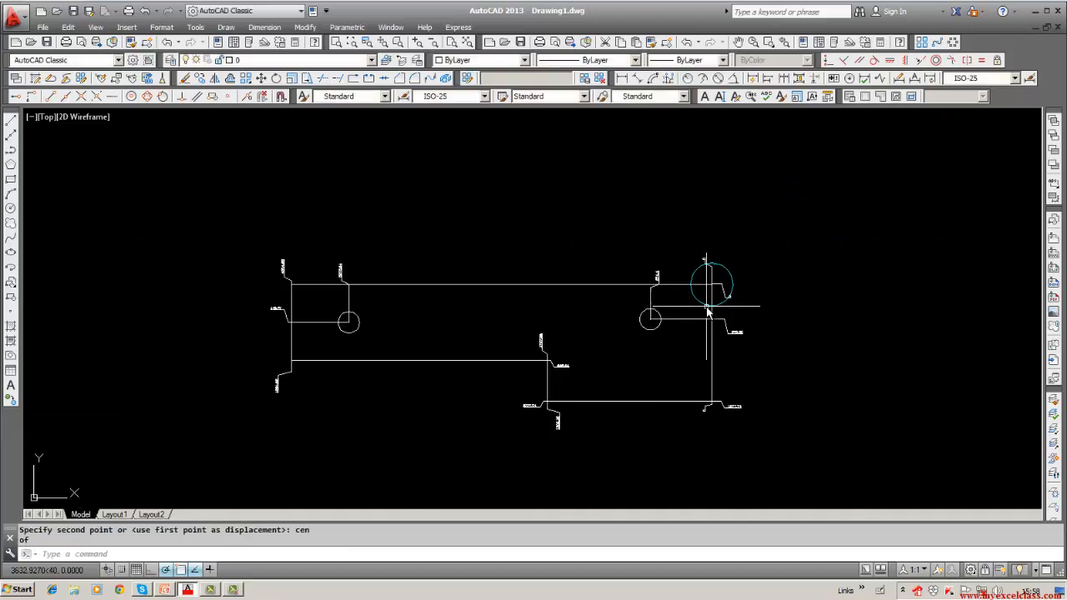
key("Return")
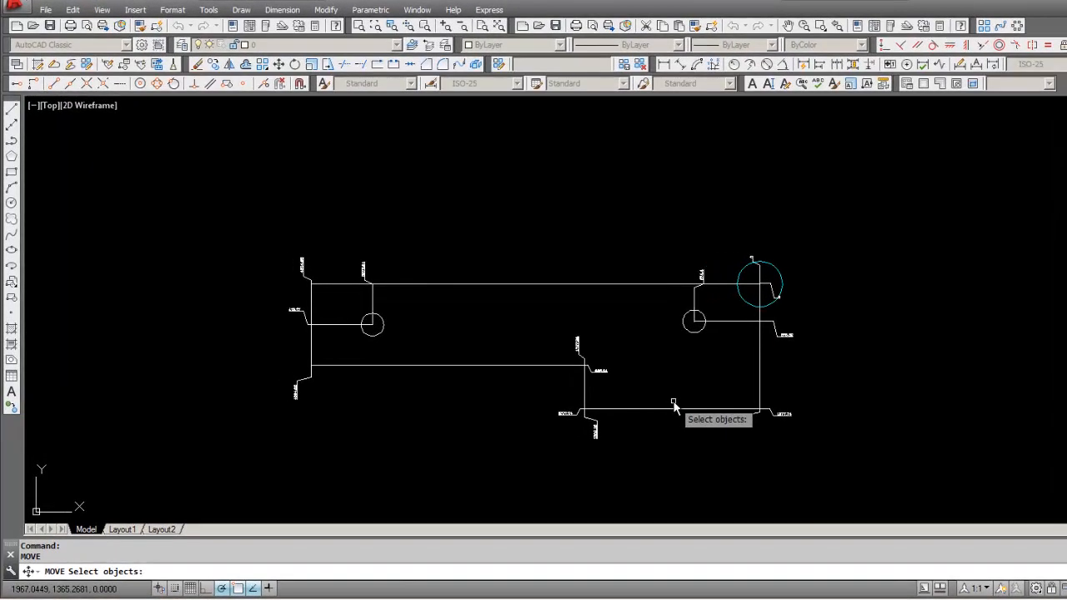
key("Escape")
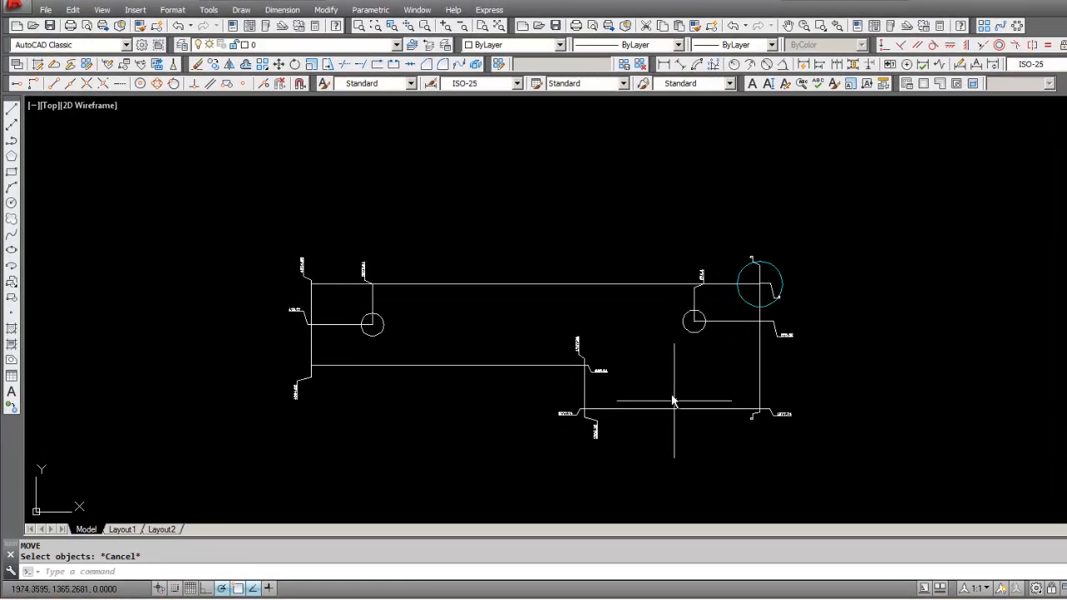
left_click(581, 358)
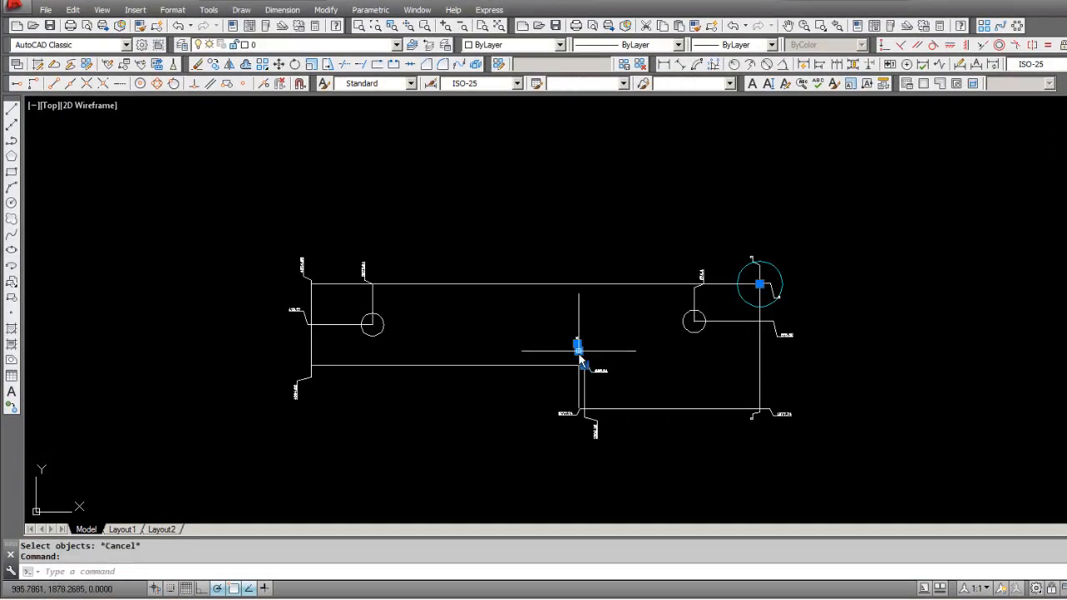
mouse_move(580, 354)
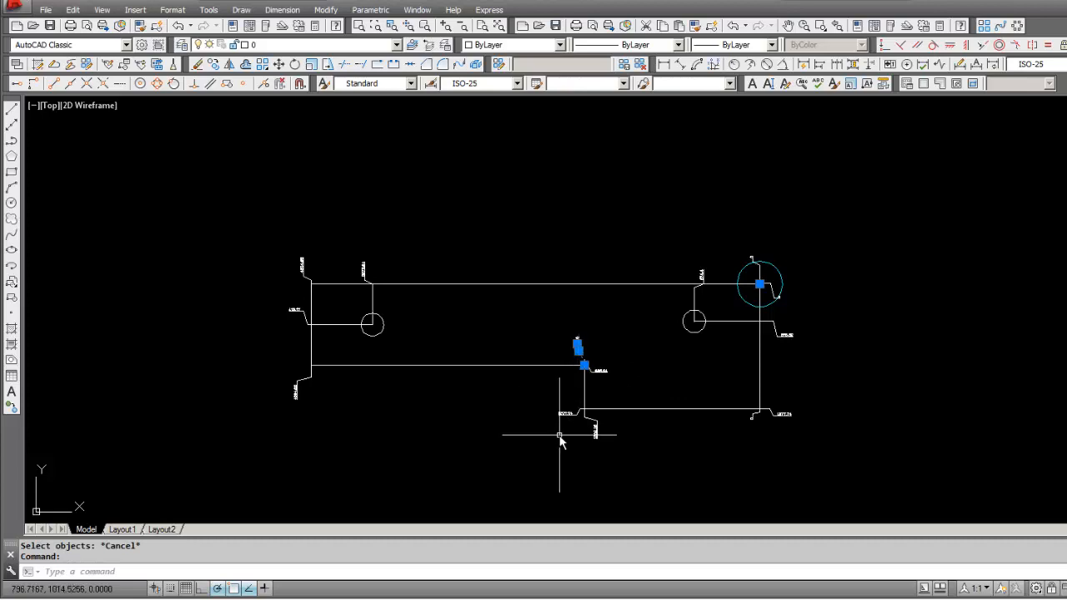
key("Escape")
key("Escape")
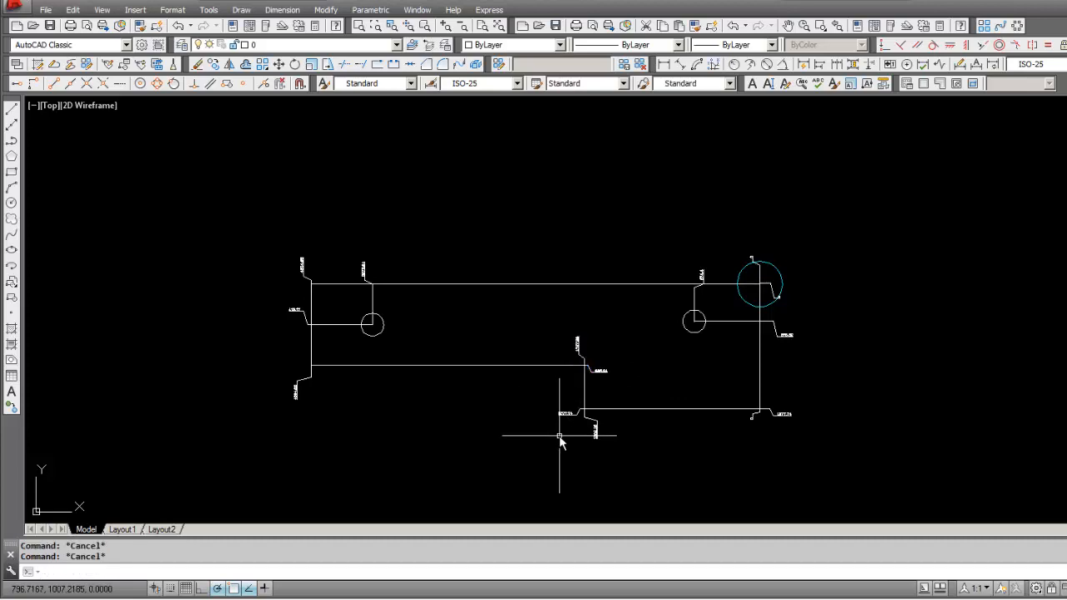
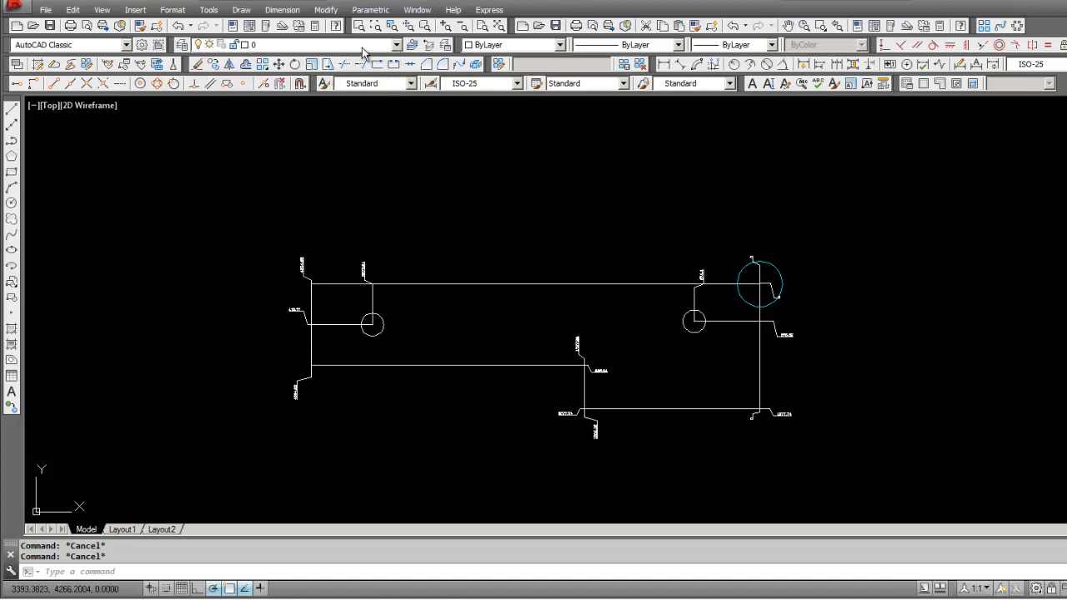
left_click(397, 46)
left_click(343, 81)
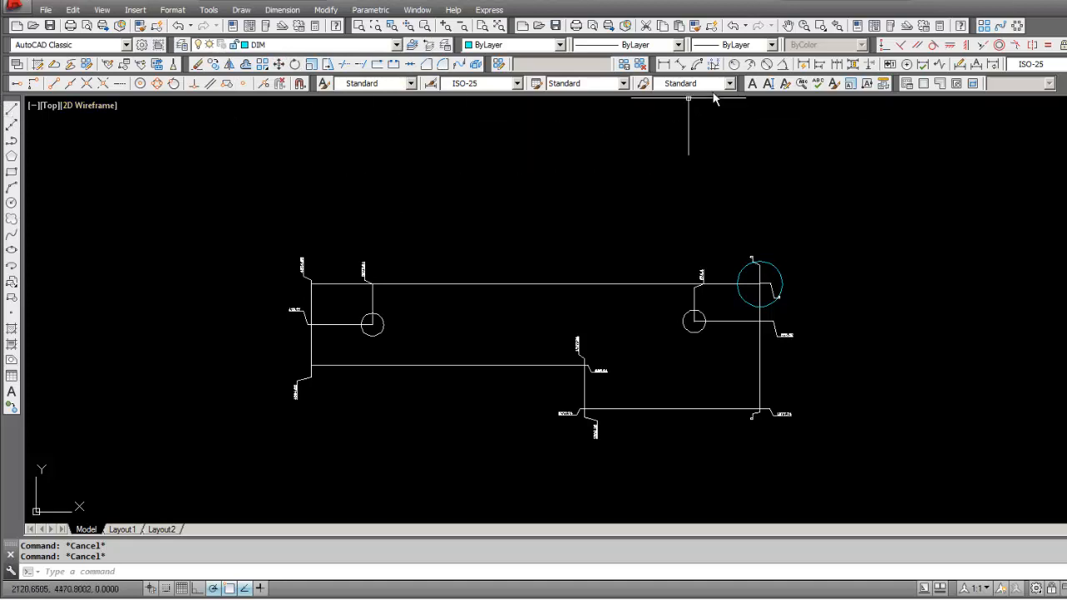
left_click(715, 64)
left_click(553, 226)
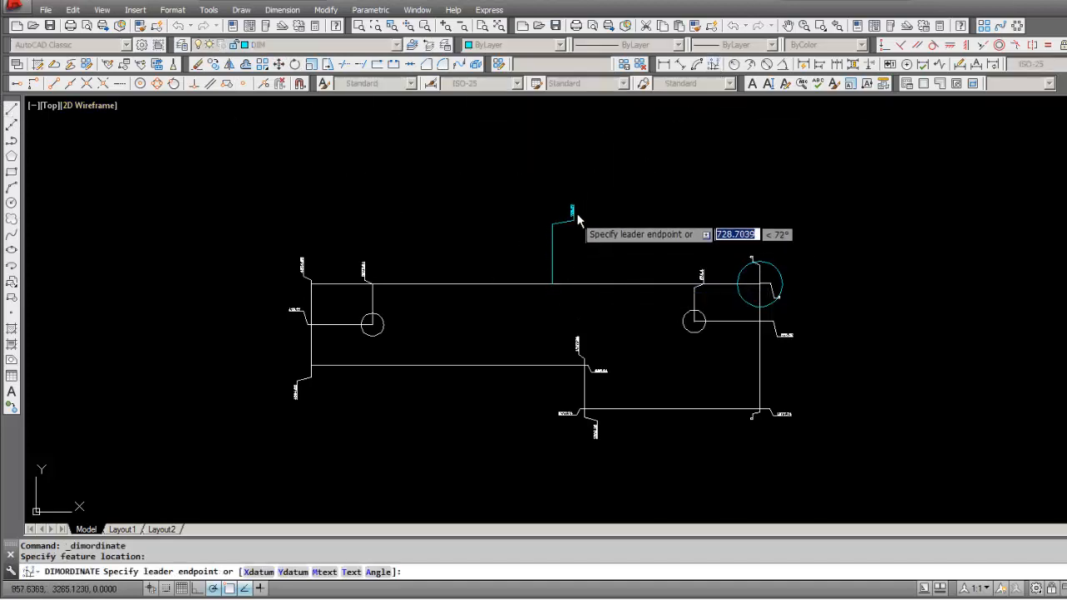
key("Escape")
key("Escape")
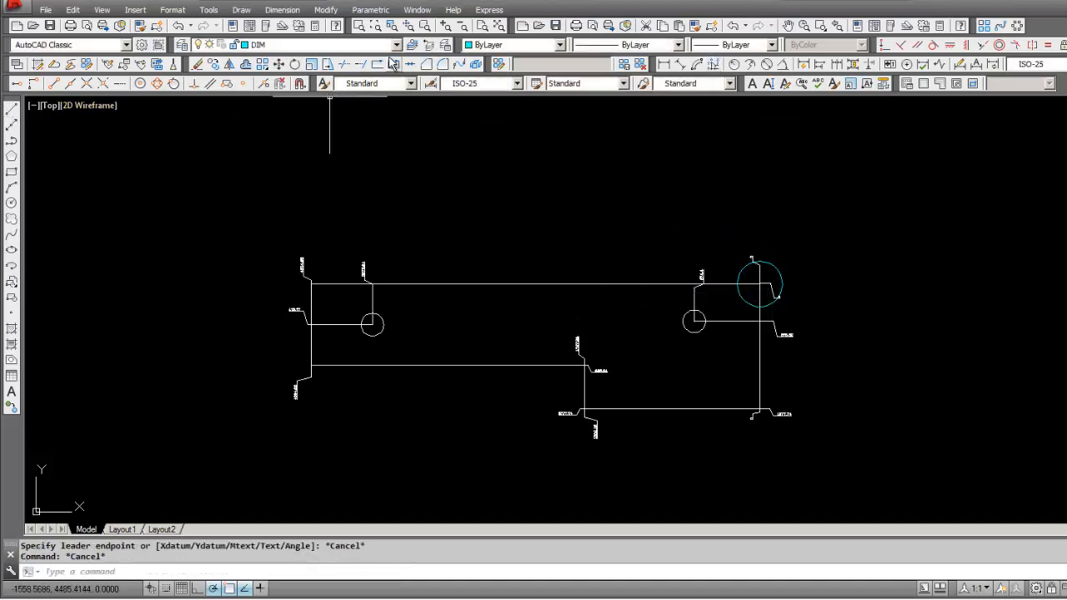
left_click(396, 45)
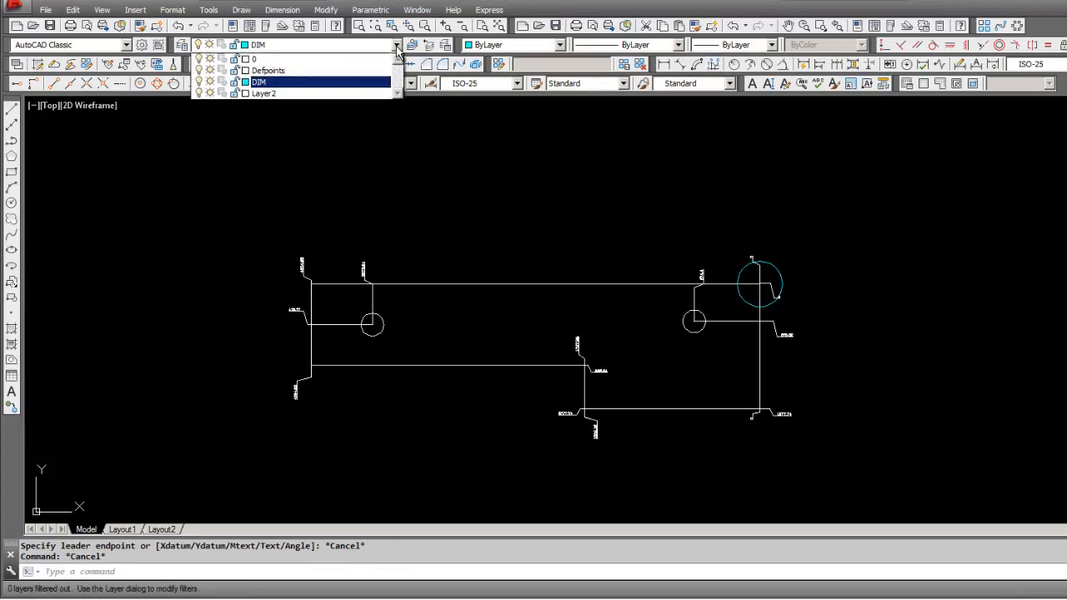
left_click(351, 65)
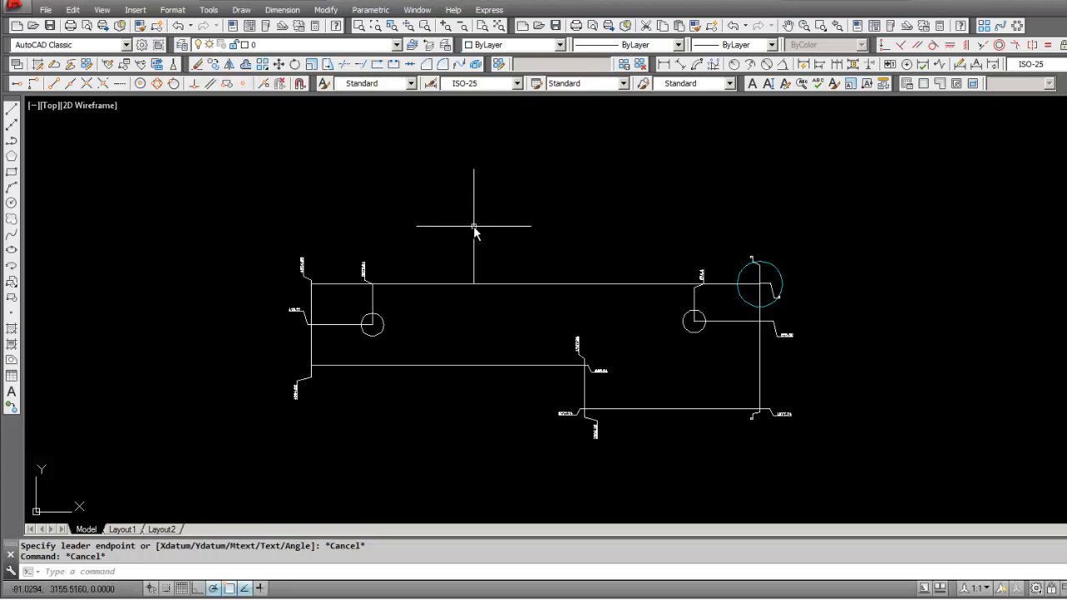
Lock layer 0 and keep it as the current layer.
left_click(397, 46)
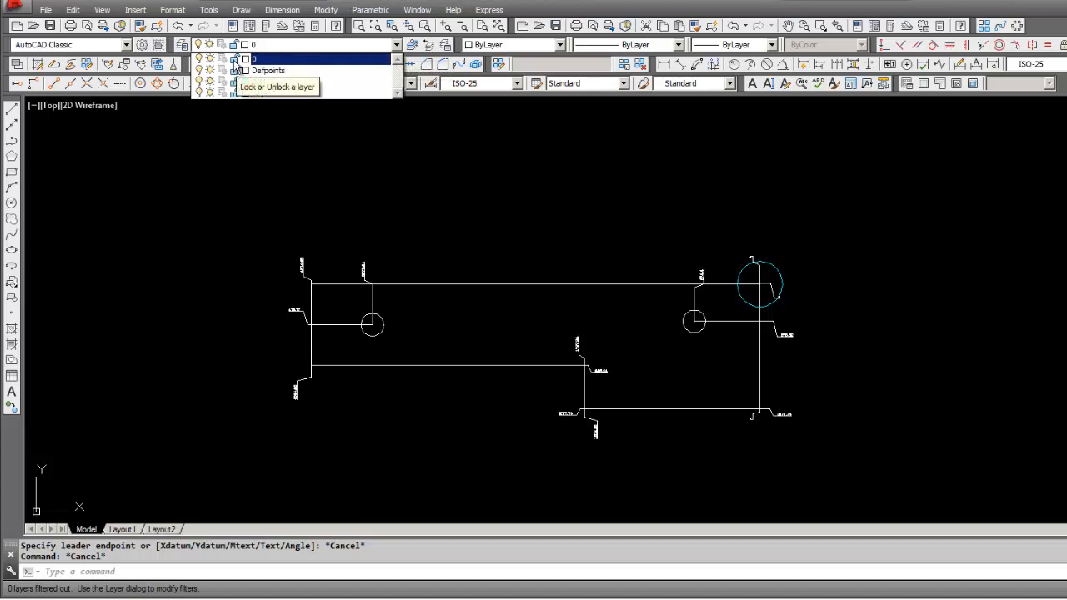
left_click(236, 58)
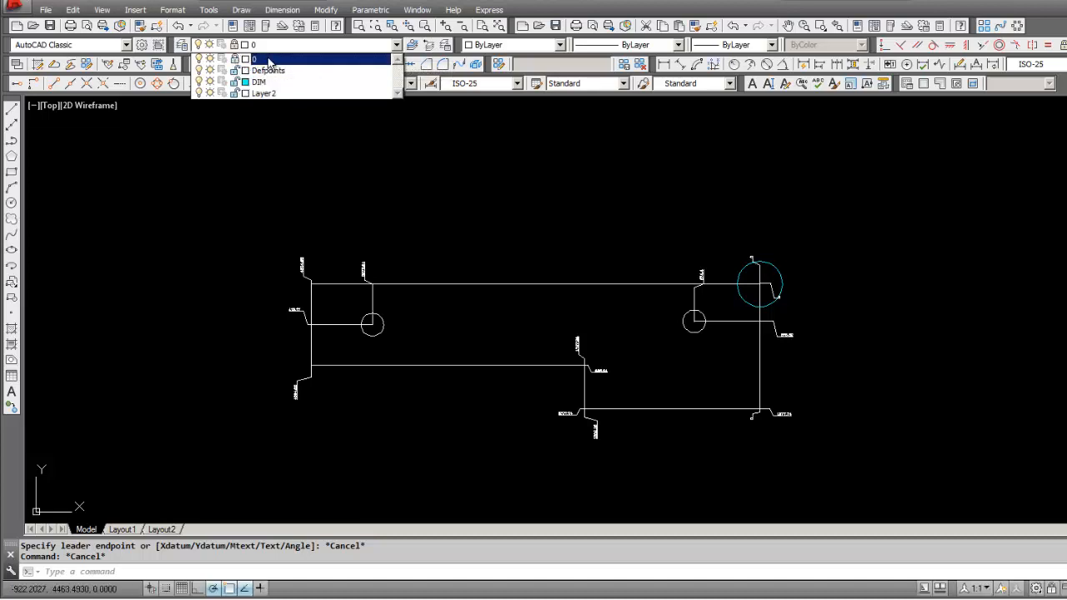
left_click(269, 60)
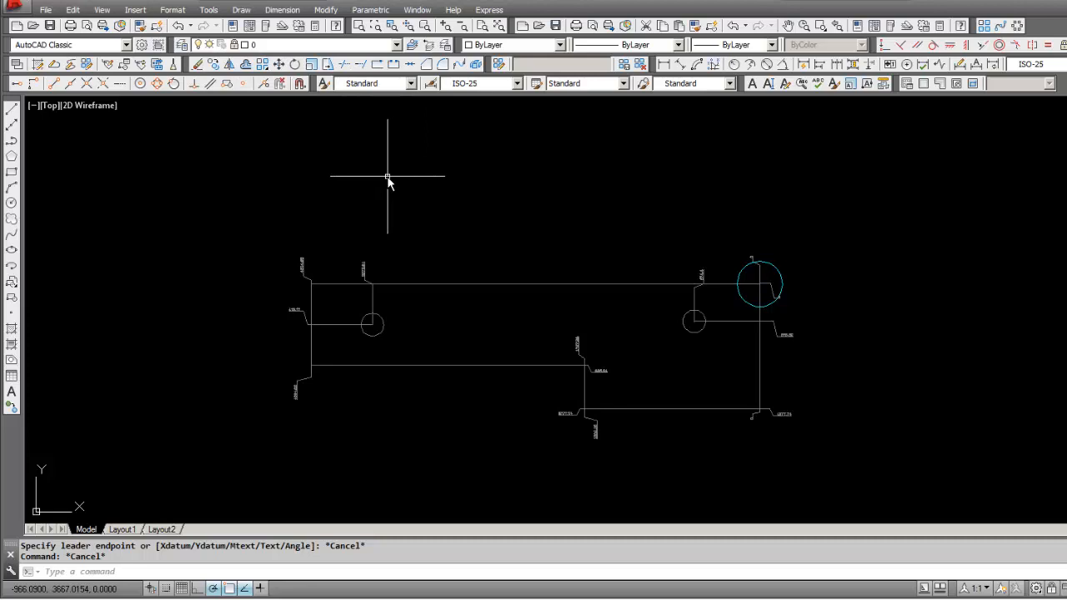
key("Escape")
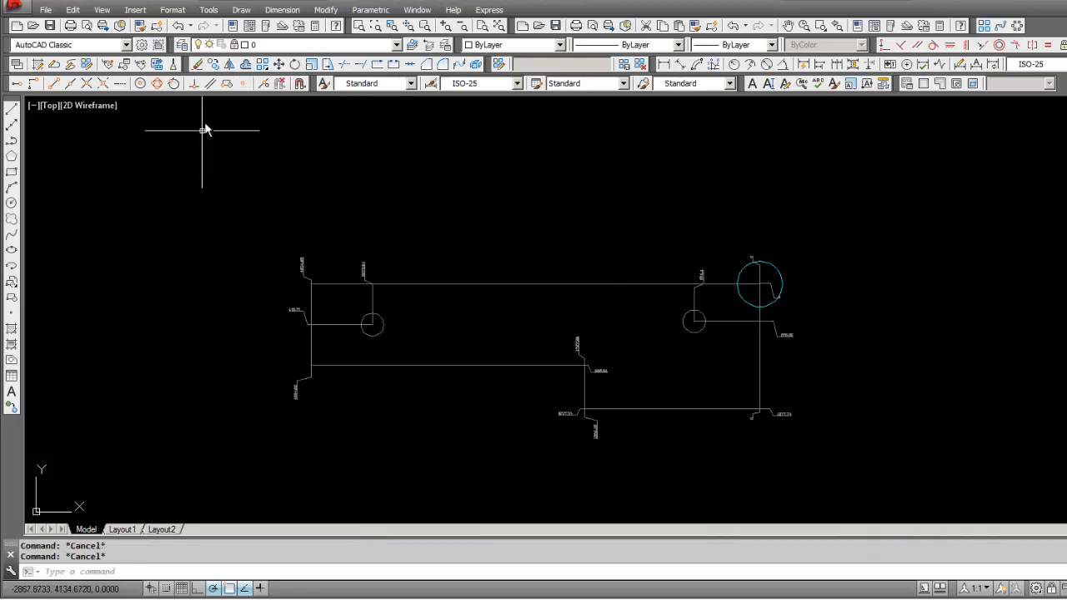
Try erasing the cyan circle while layer 0 is locked, cancel the erase, and unlock layer 0.
left_click(198, 64)
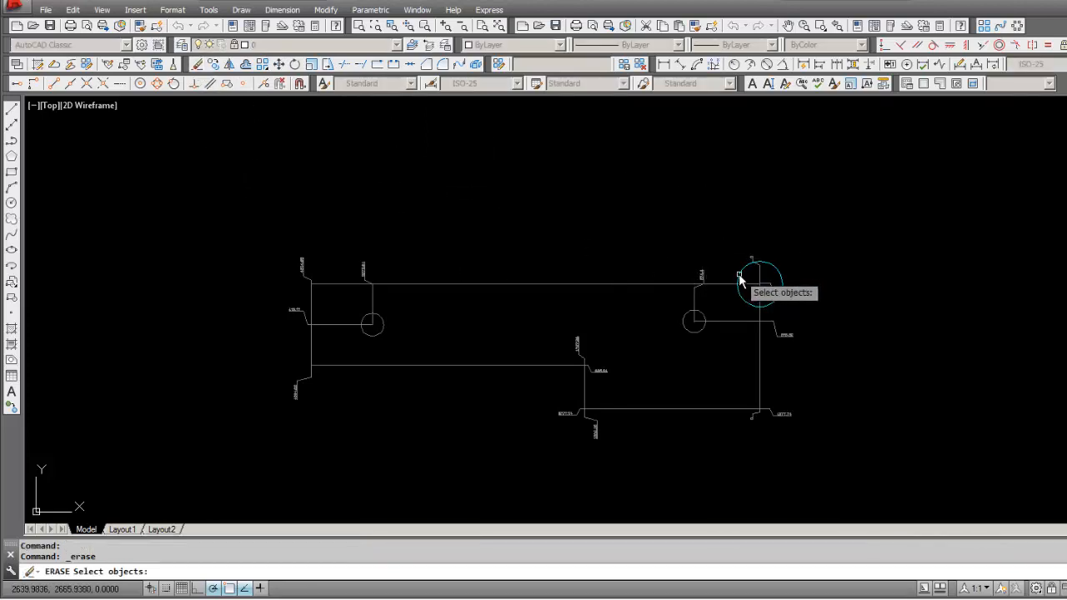
left_click(739, 276)
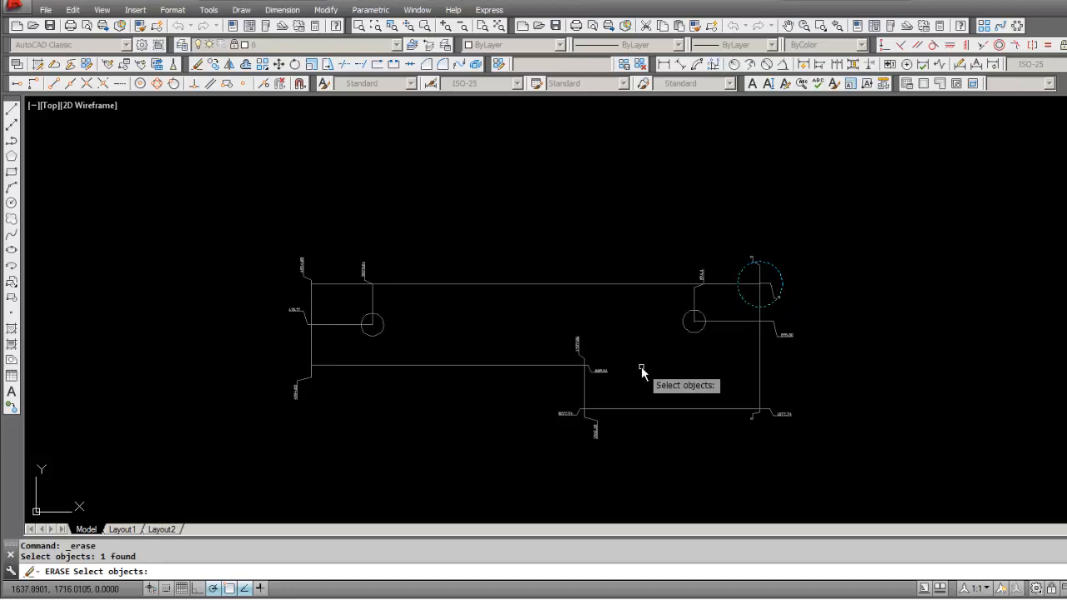
key("Escape")
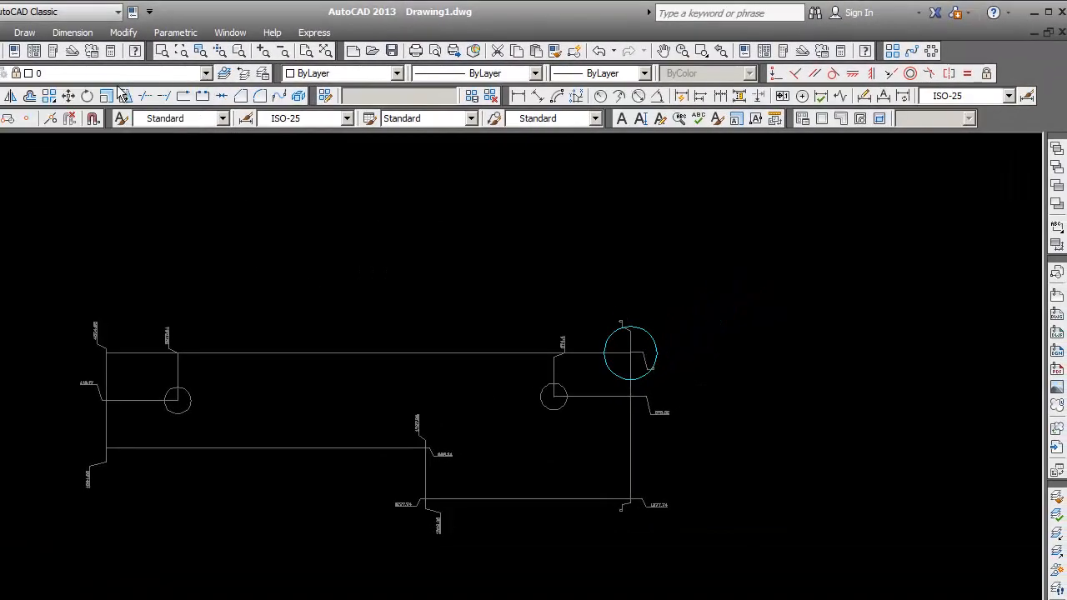
left_click(206, 75)
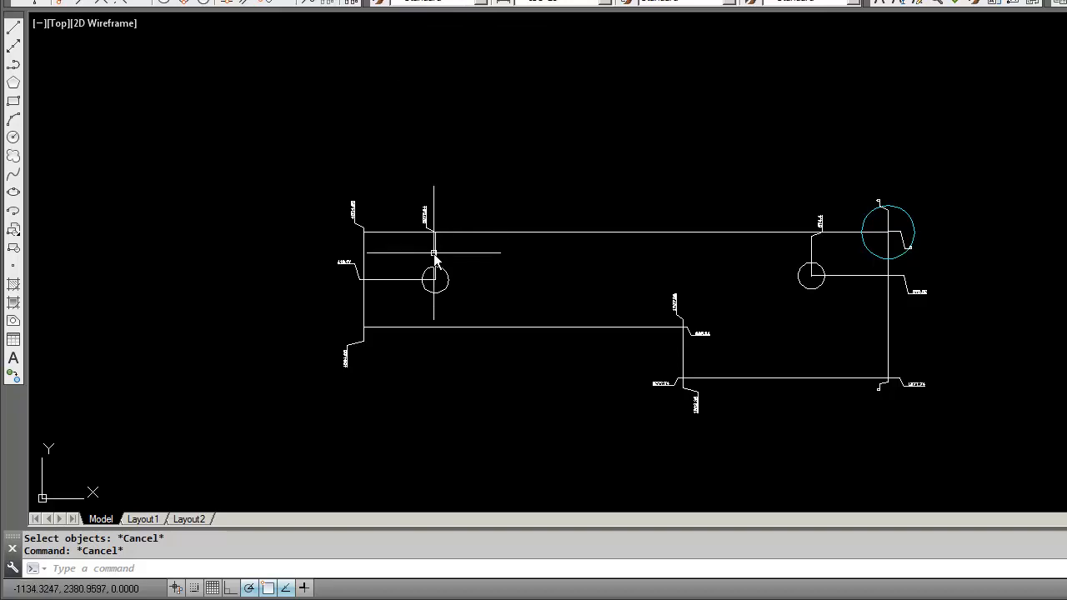
Put the ordinate dimensions of the left-hand circle, the left corners and the two step corners on the DIM layer.
mouse_move(434, 252)
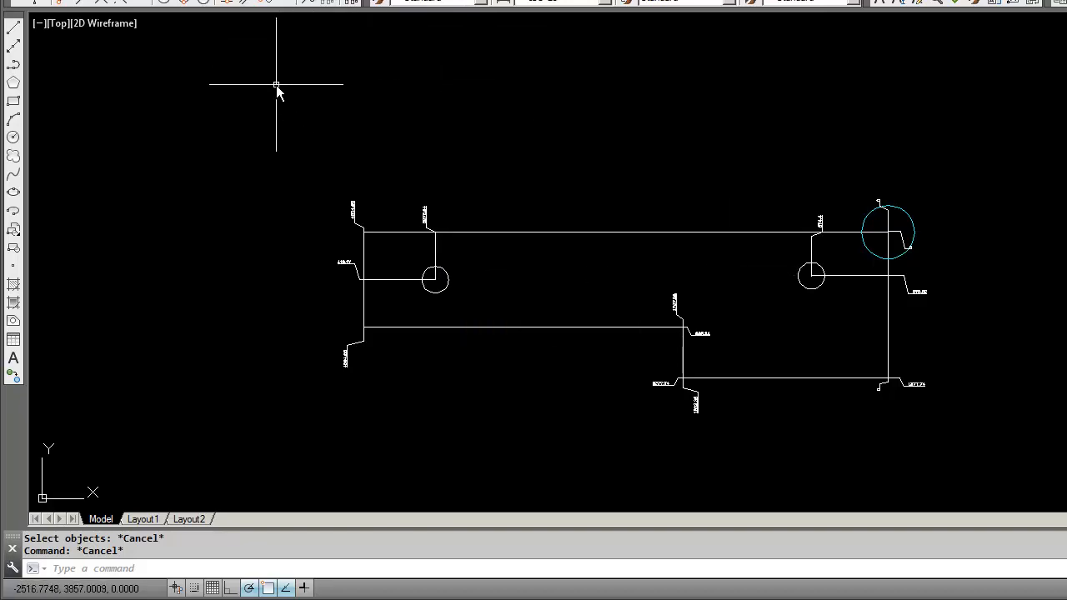
left_click(435, 261)
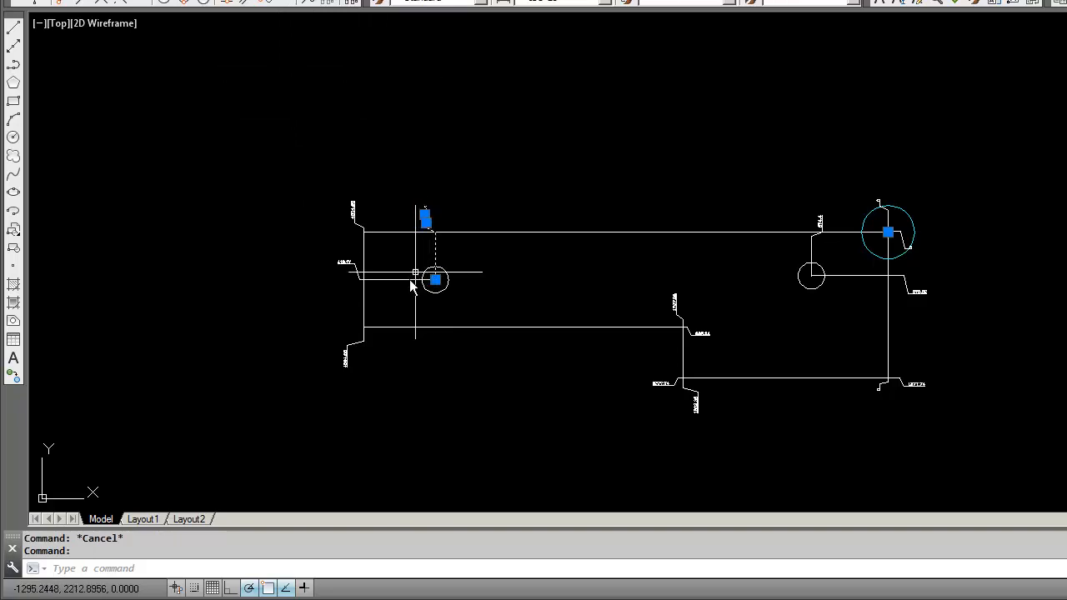
left_click(346, 263)
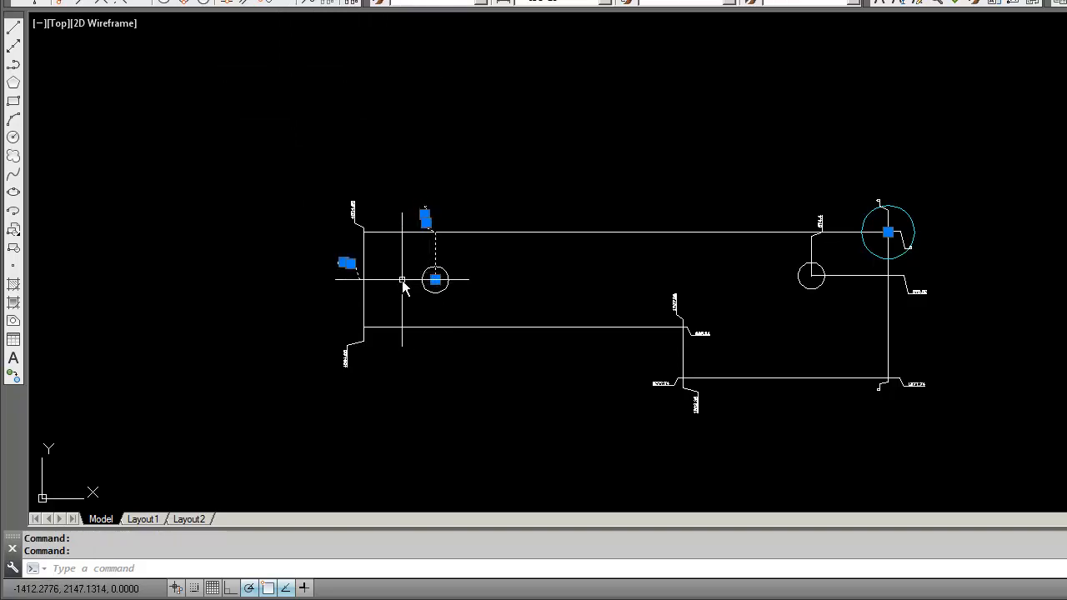
left_click(353, 213)
left_click(347, 355)
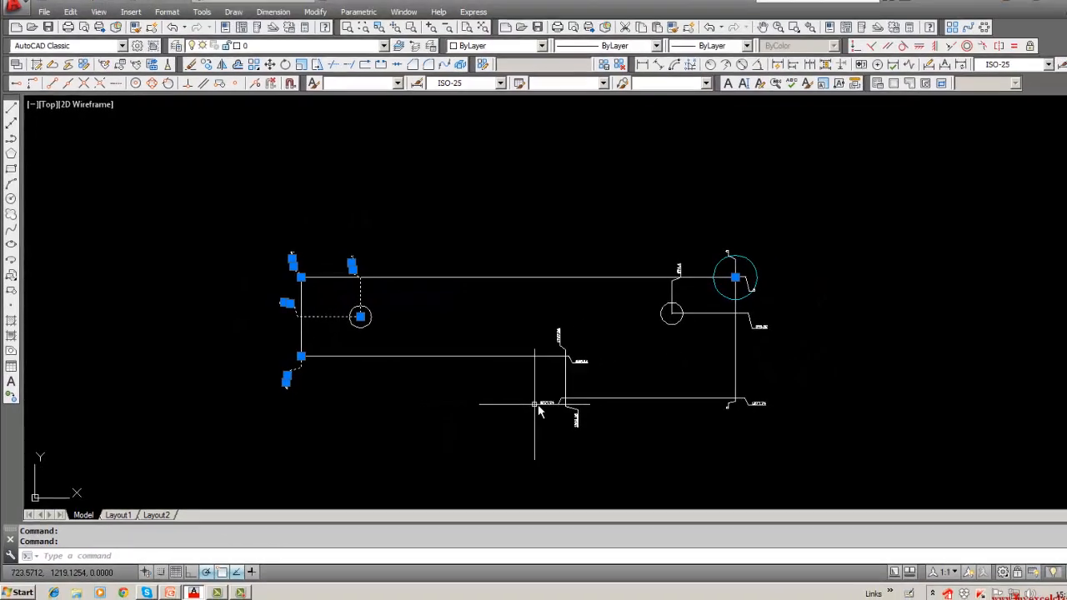
left_click(564, 405)
left_click(575, 356)
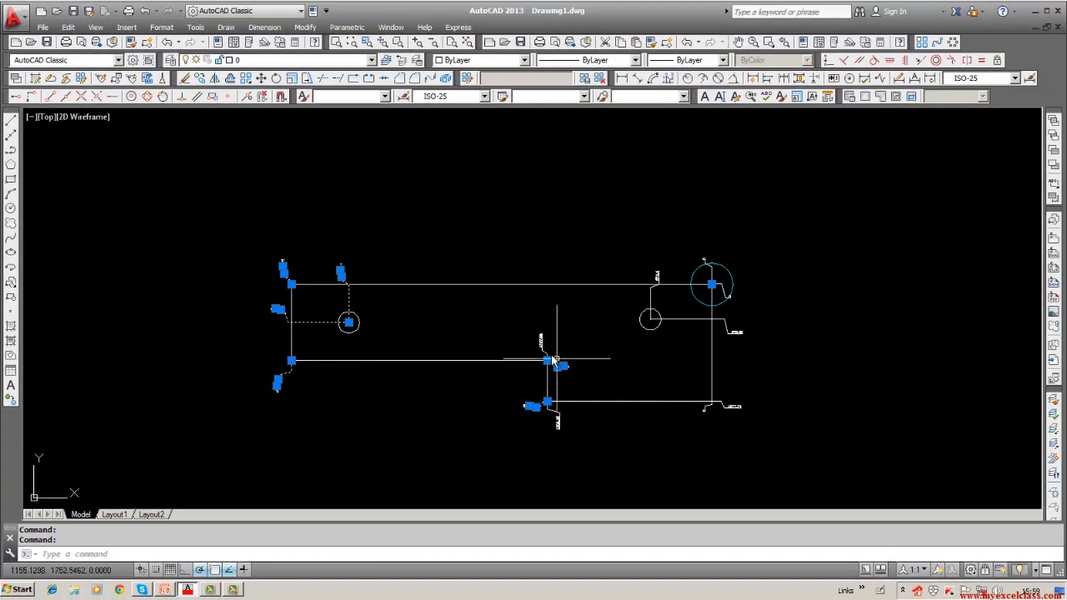
left_click(542, 343)
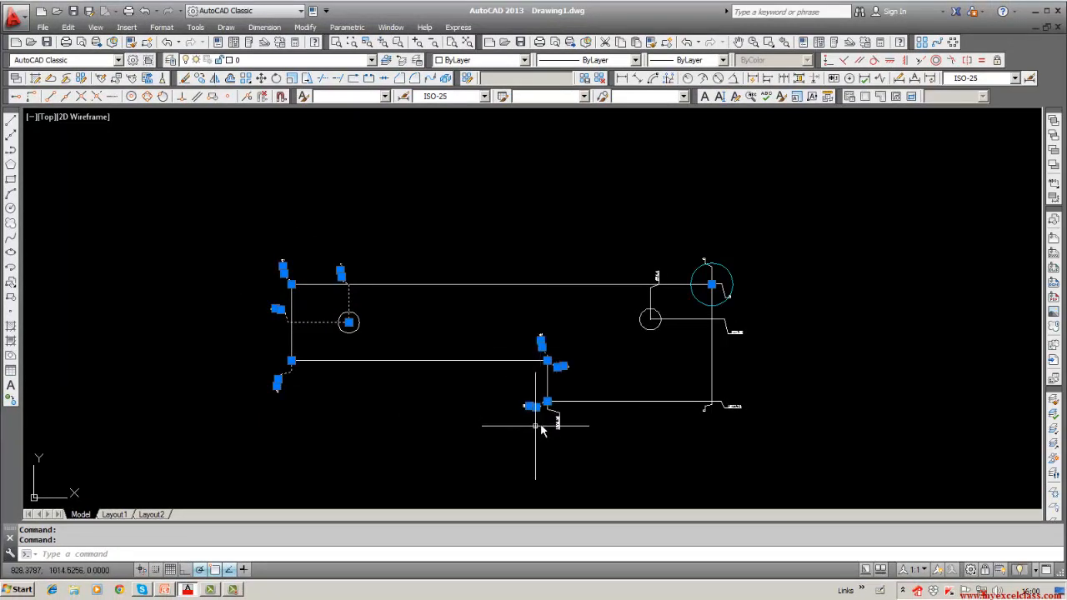
left_click(556, 423)
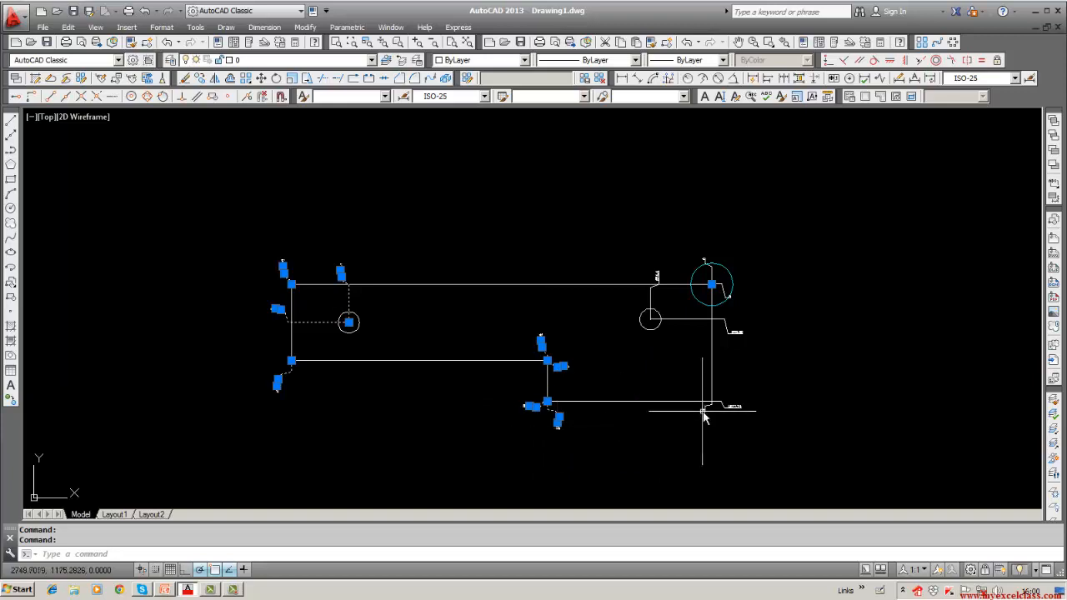
left_click(371, 62)
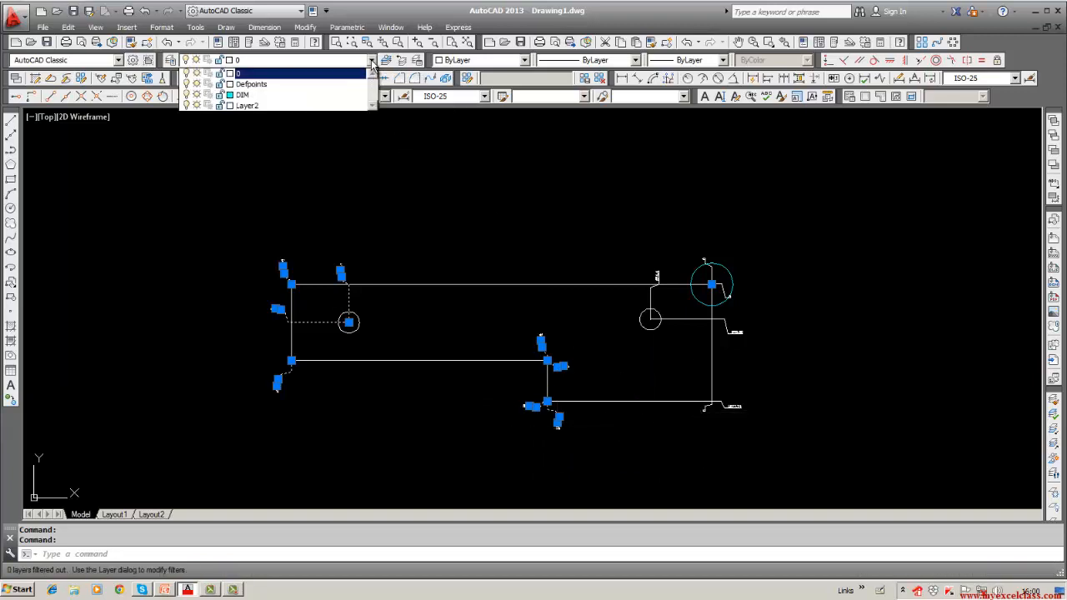
left_click(333, 95)
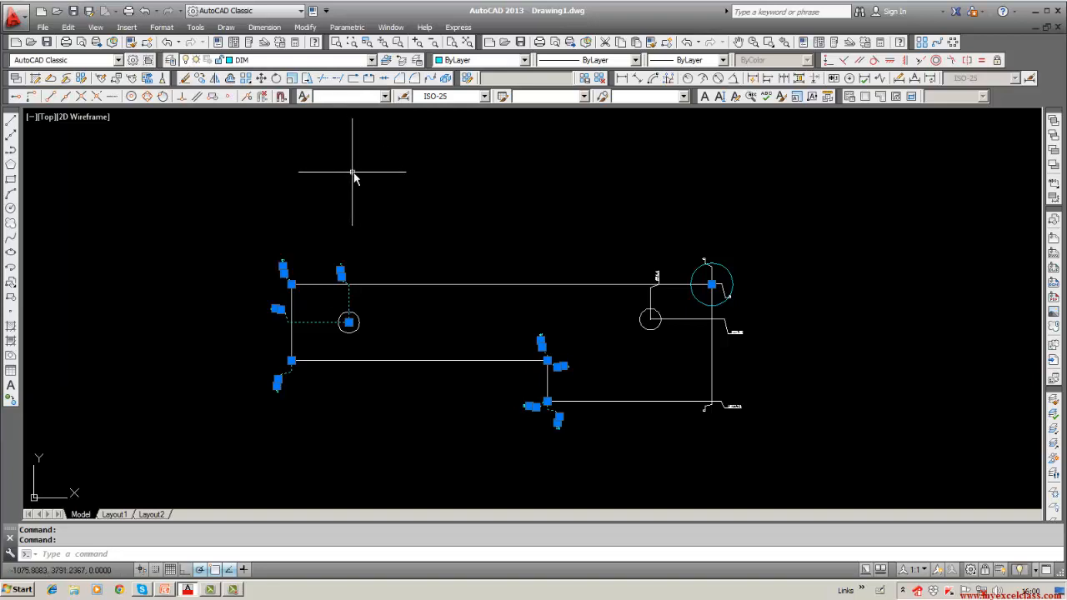
key("Escape")
Put the remaining ordinate dimensions of the right-hand circle and the profile's right corners on the DIM layer.
left_click(684, 320)
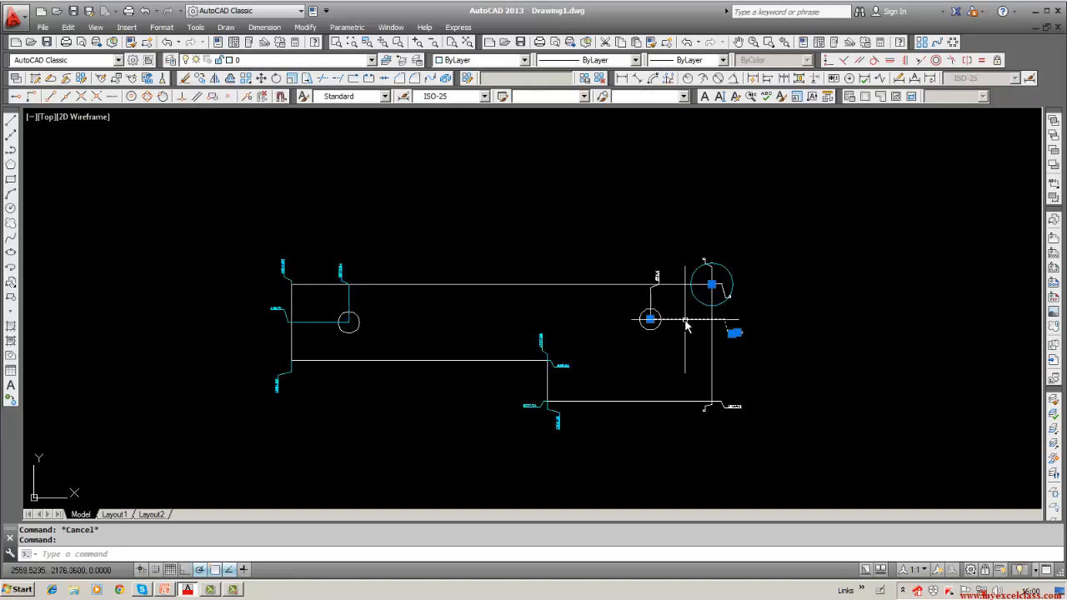
left_click(709, 407)
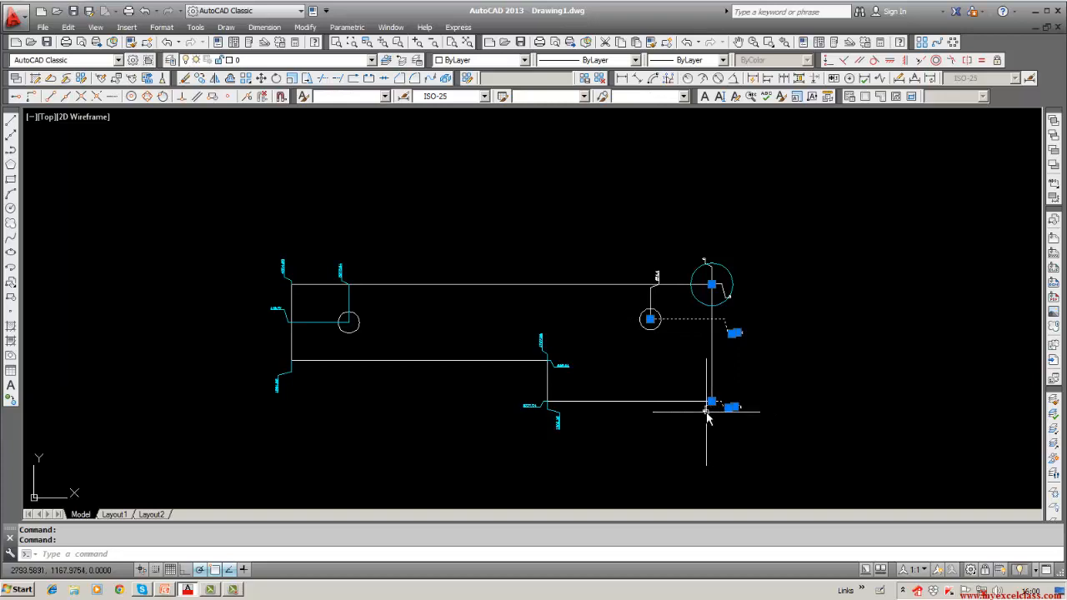
left_click(652, 300)
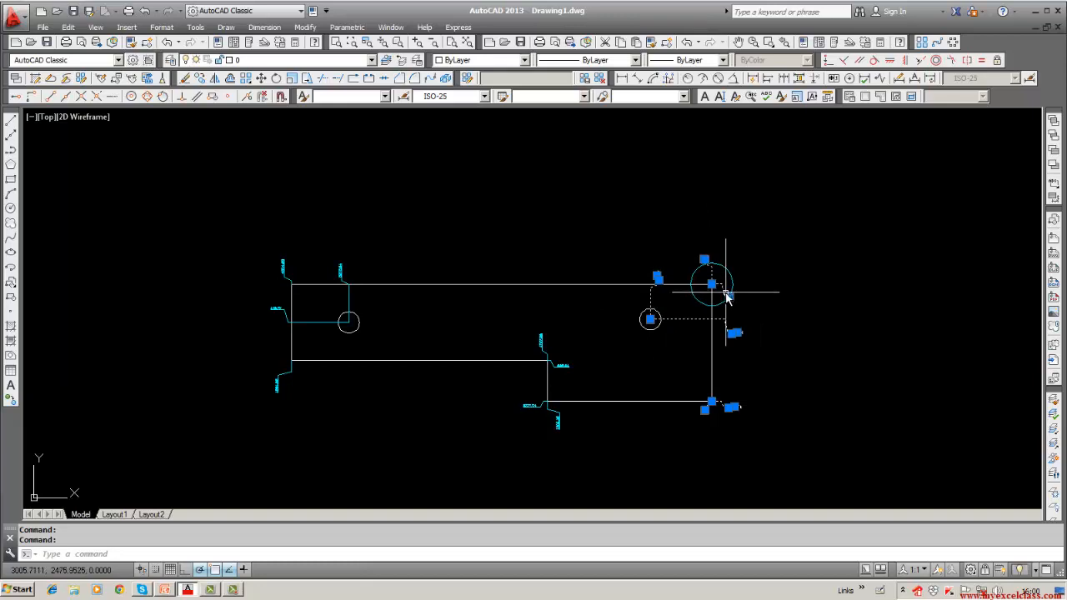
left_click(372, 60)
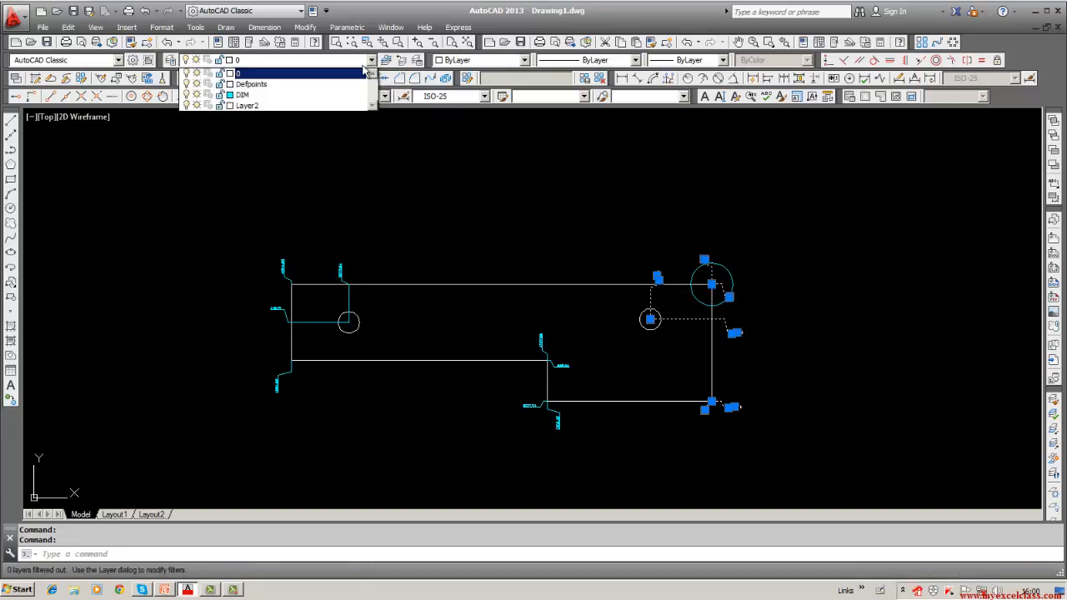
left_click(343, 98)
key("Escape")
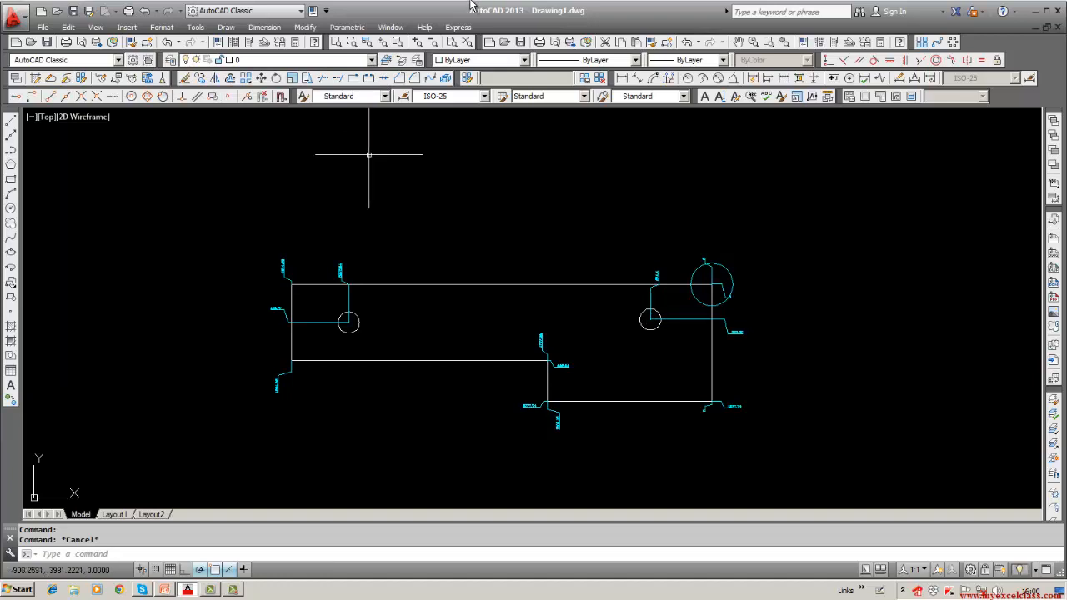
Turn off the DIM layer to hide the dimensions, keeping layer 0 current.
left_click(372, 60)
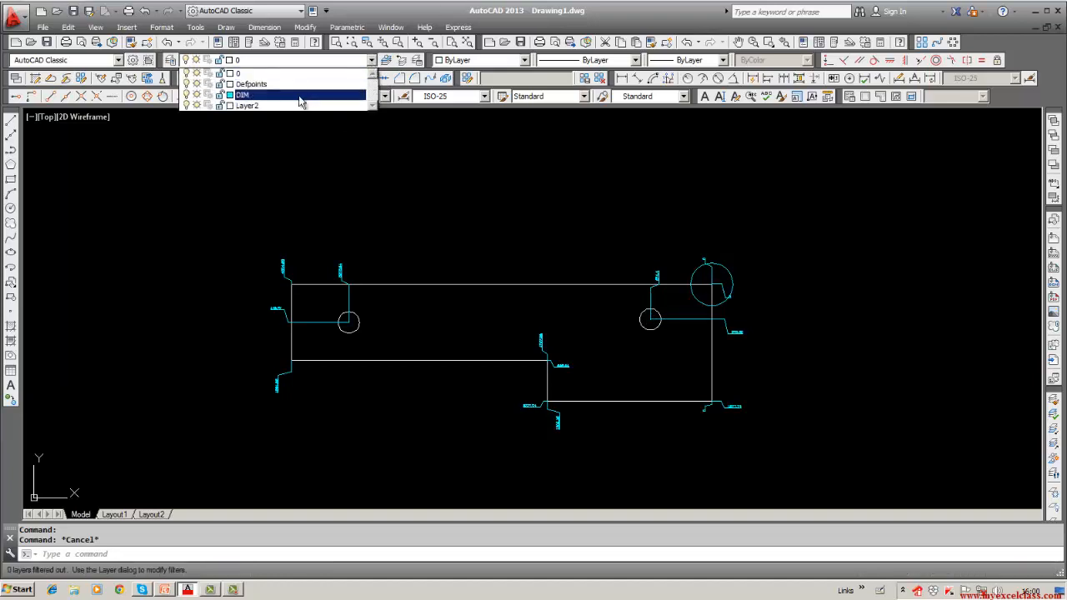
left_click(187, 96)
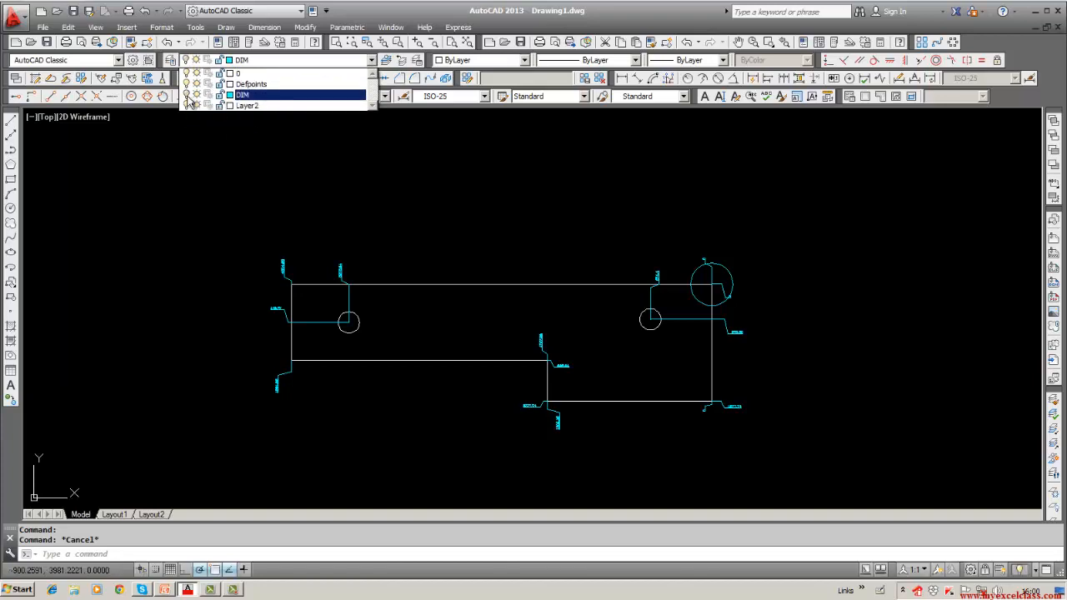
left_click(239, 77)
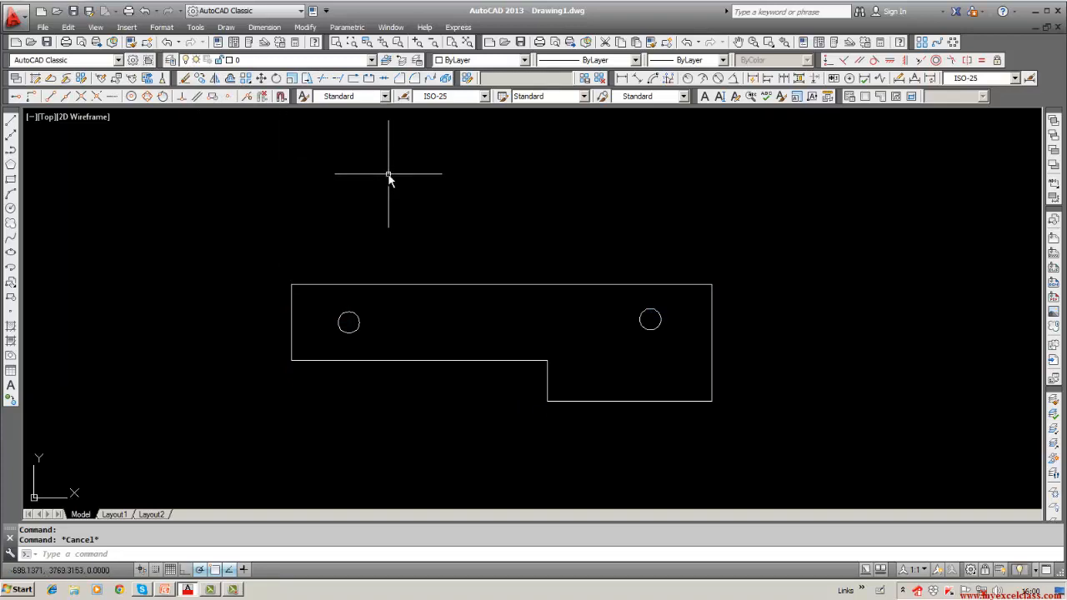
Turn the DIM layer back on to show the ordinate dimensions.
left_click(372, 62)
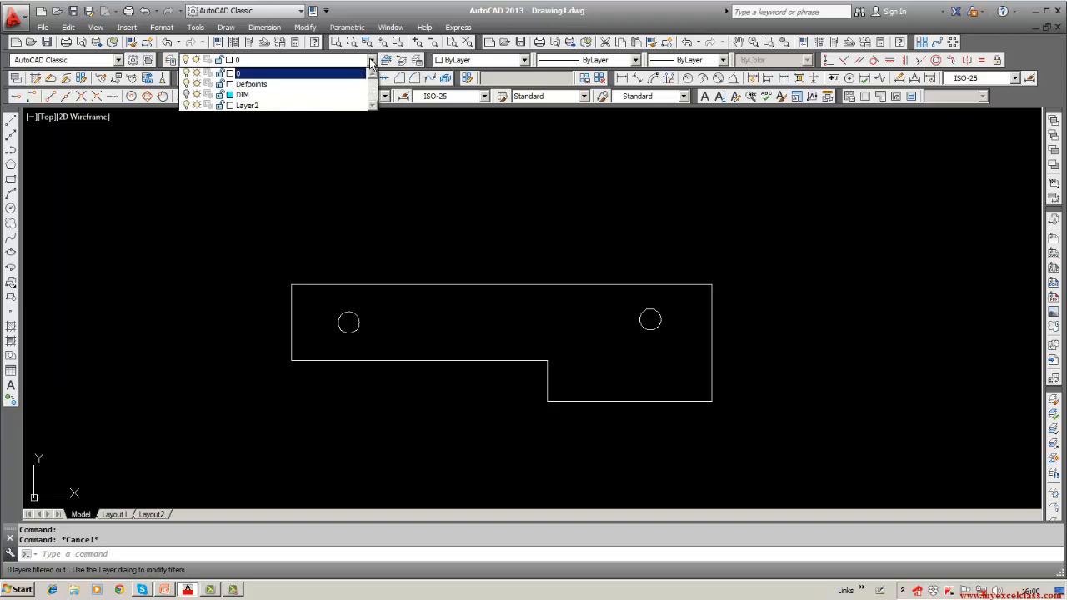
left_click(187, 95)
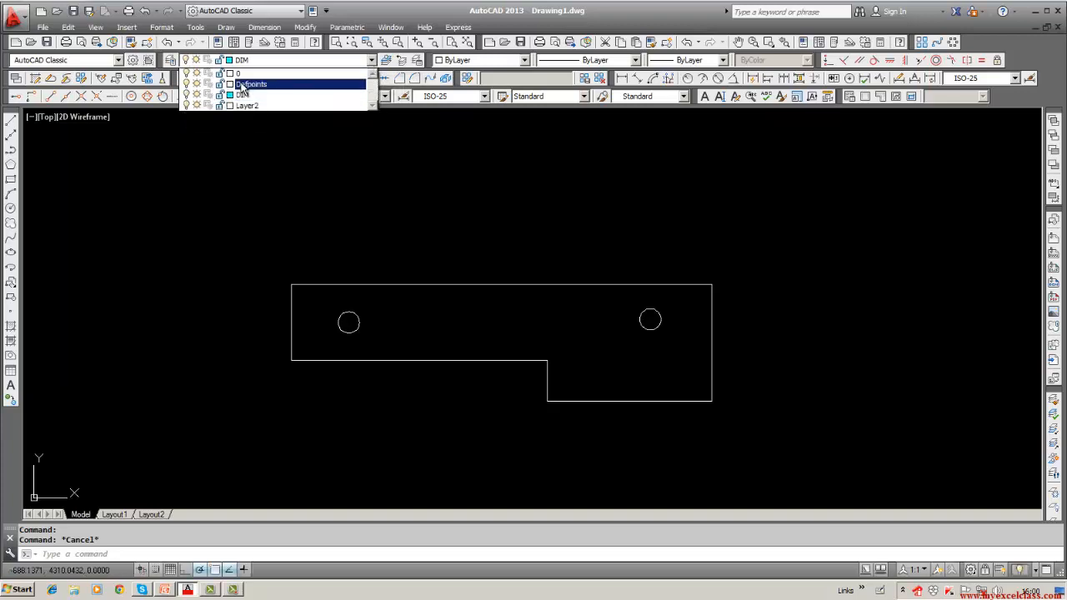
left_click(307, 196)
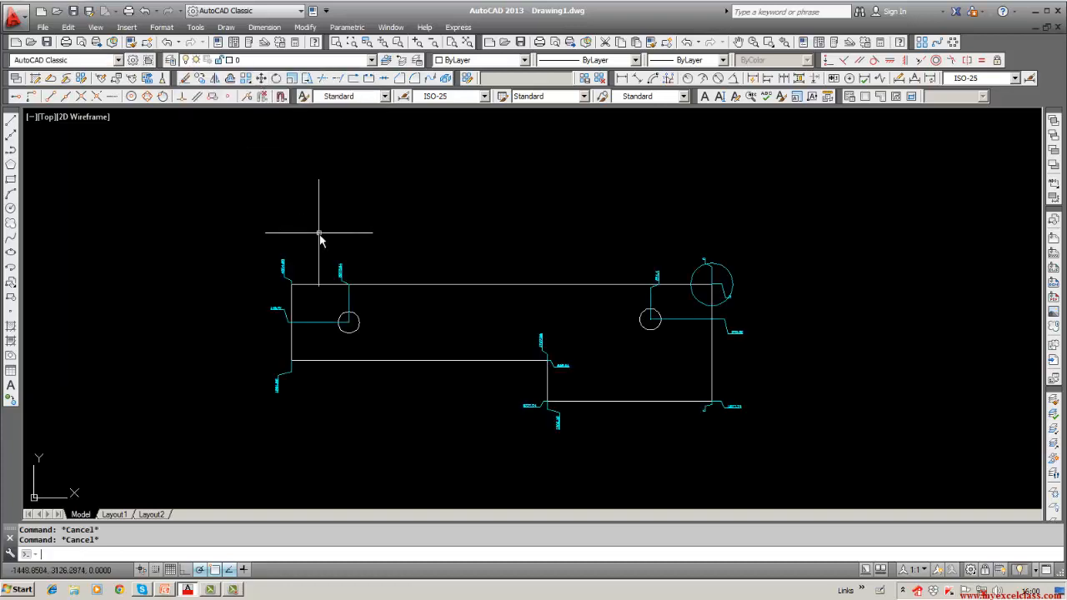
scroll(319, 234, "down", 2)
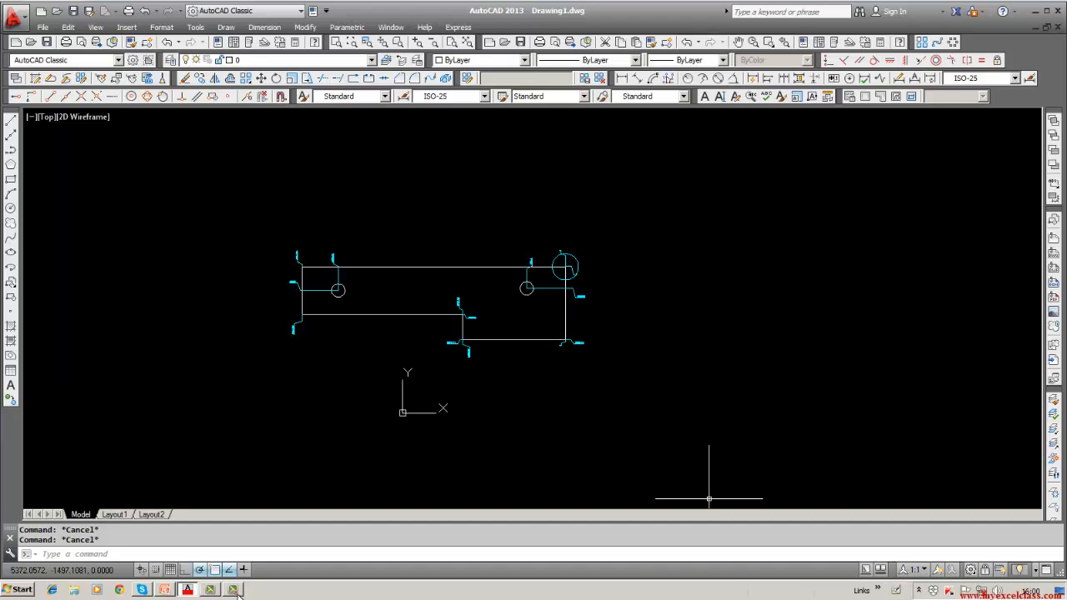
left_click(234, 590)
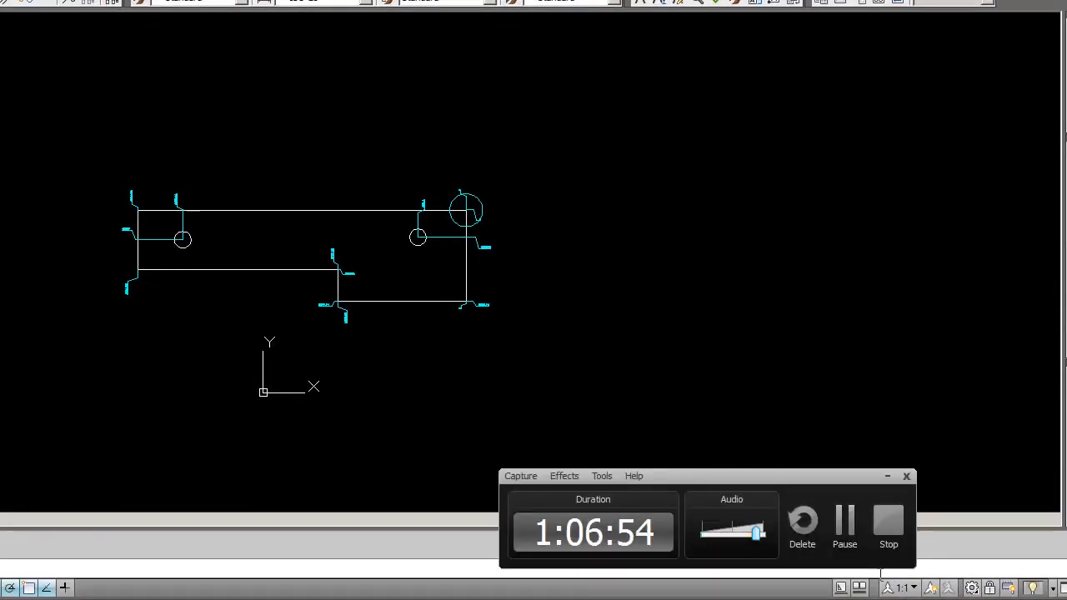